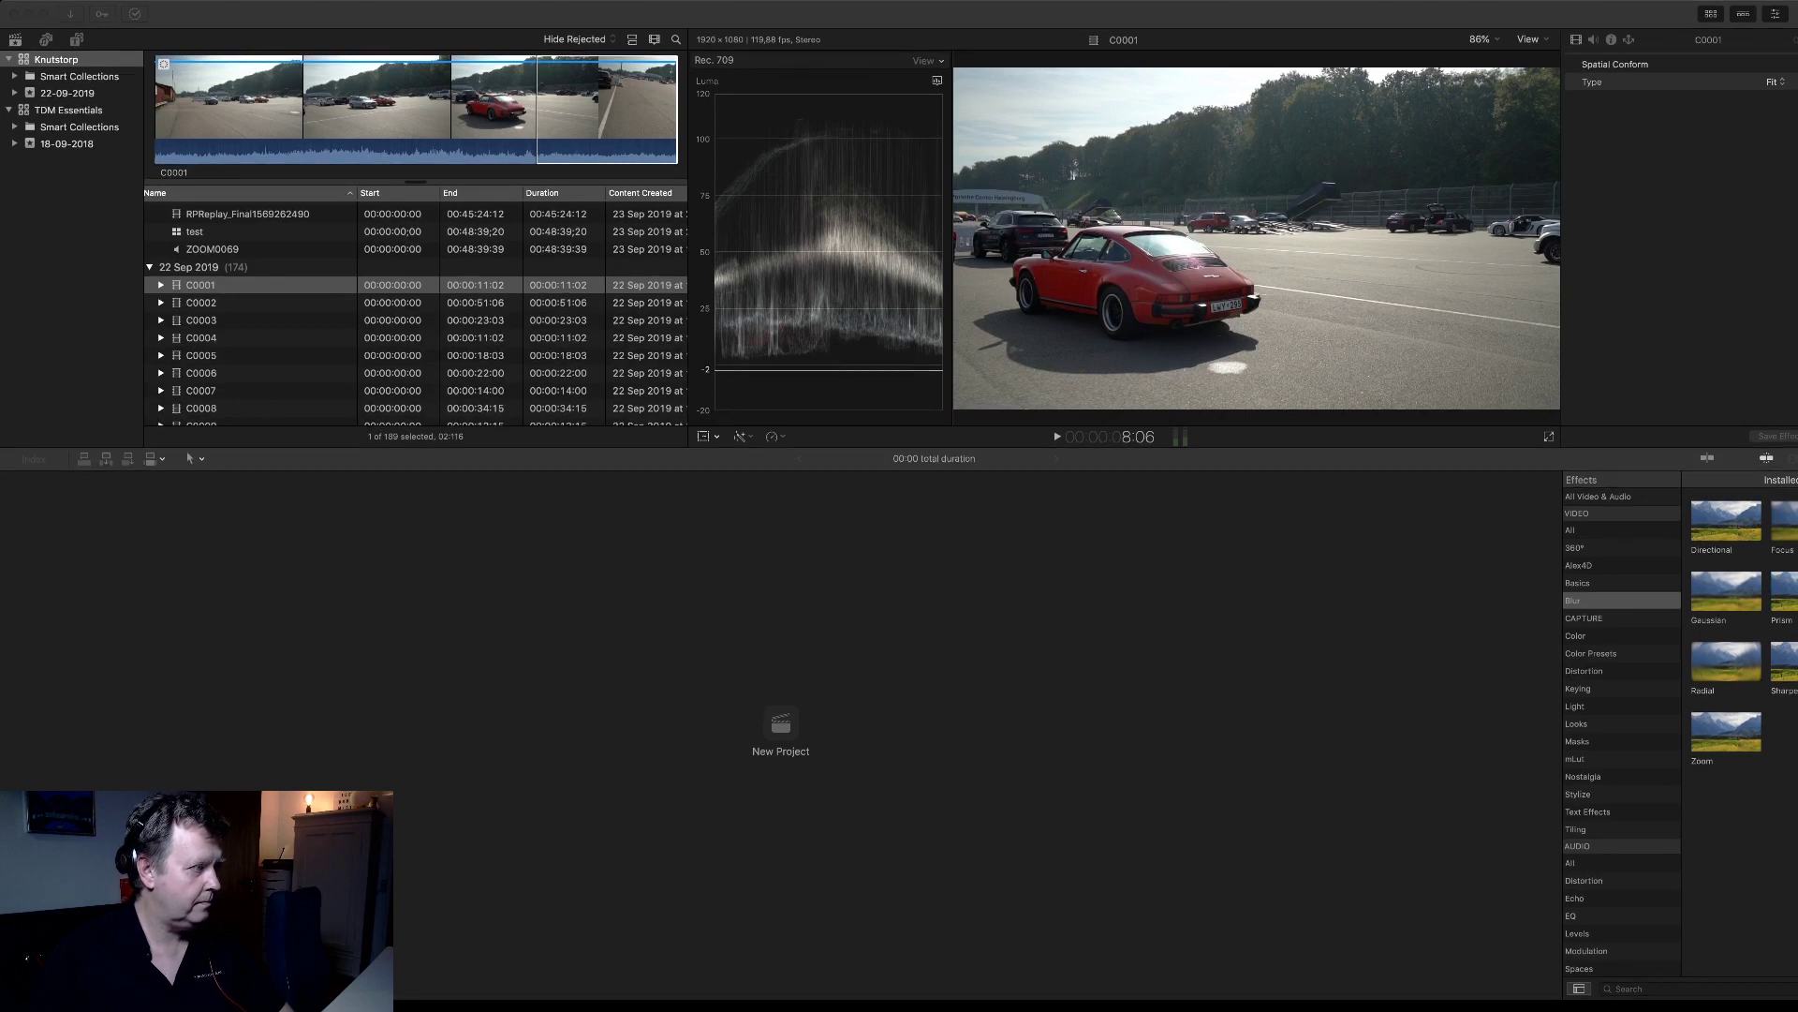
pyautogui.click(1074, 174)
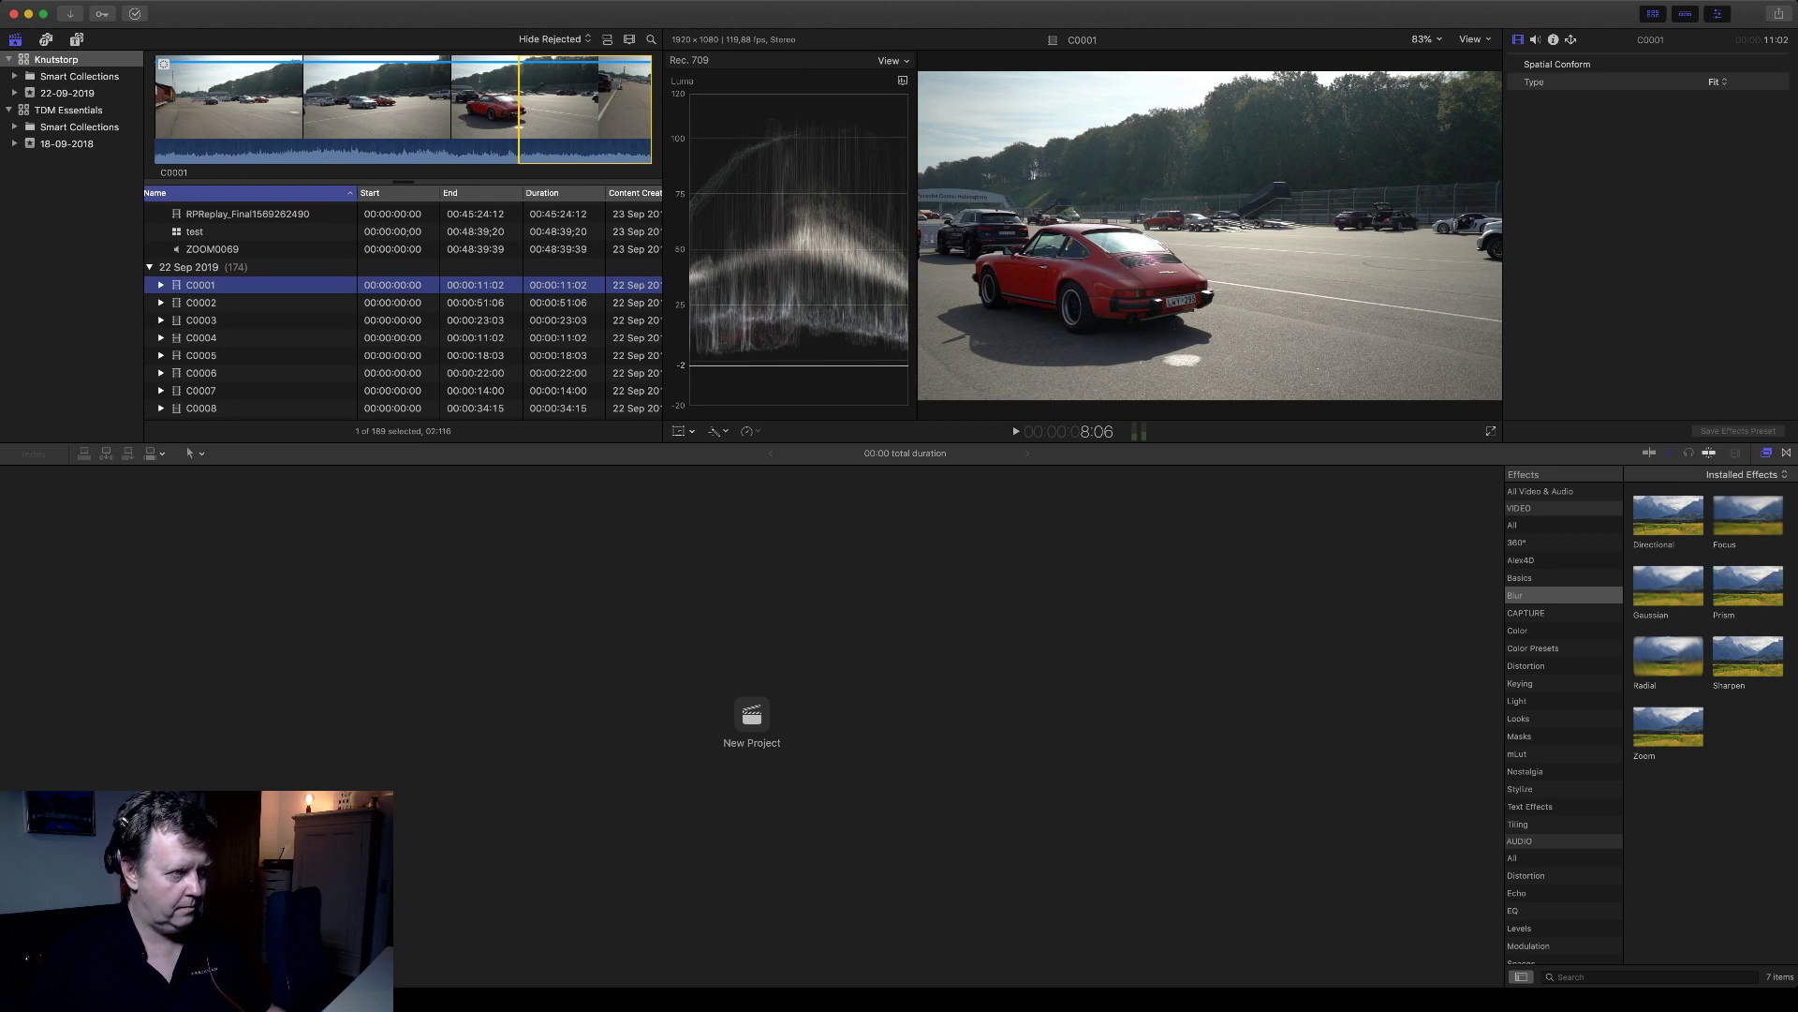
pyautogui.press('super+Tab')
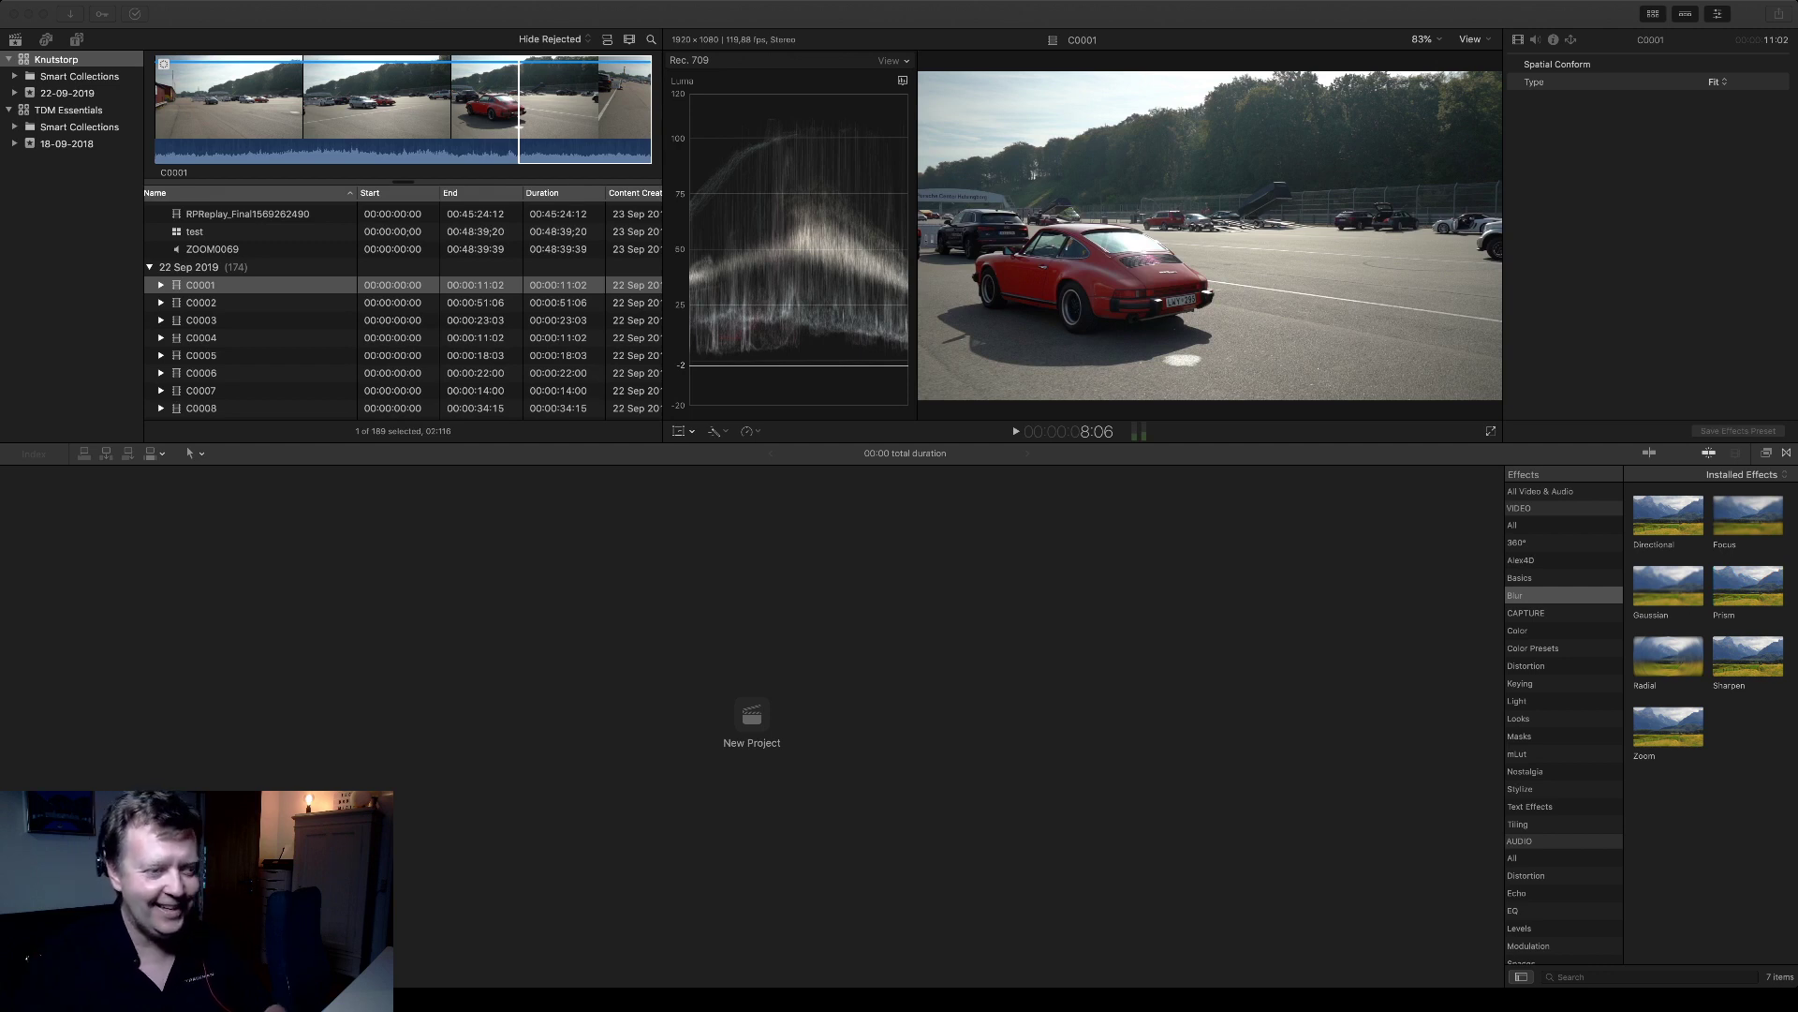
pyautogui.press('super+Tab')
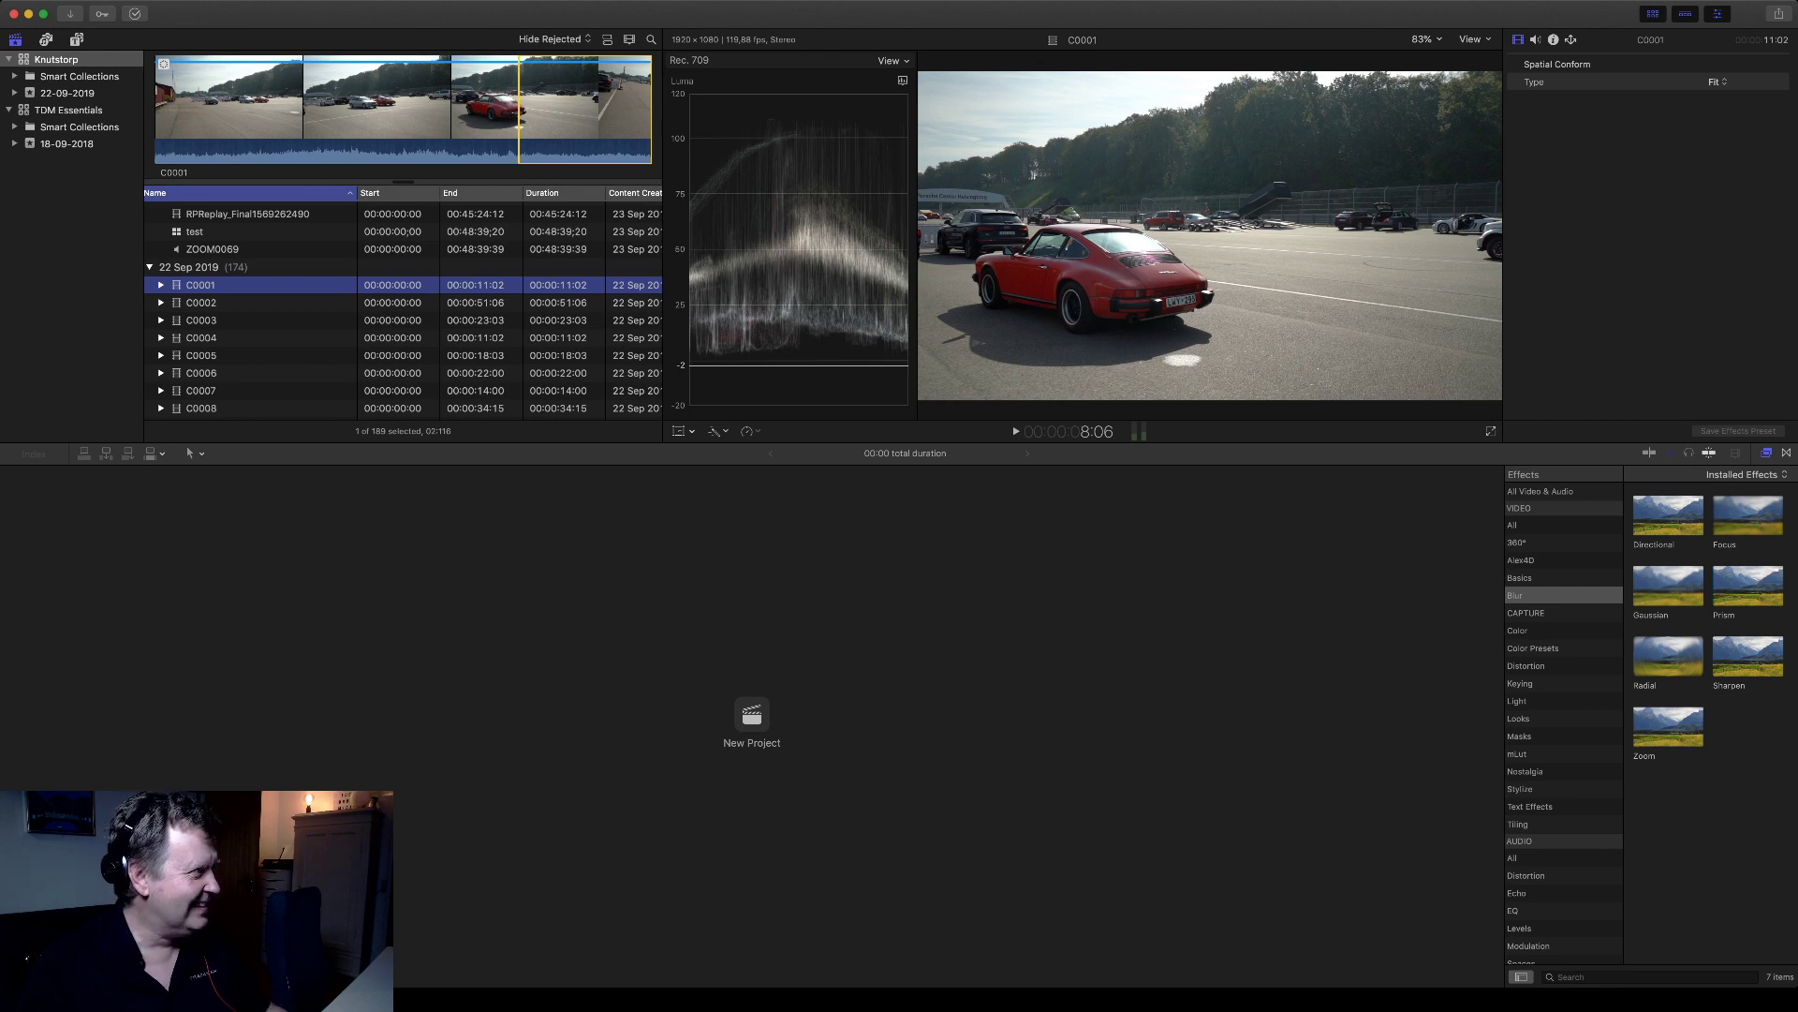
# - Skim clip C0001, move on to clip C0004, and play it back and forth from about its middle
pyautogui.click(263, 103)
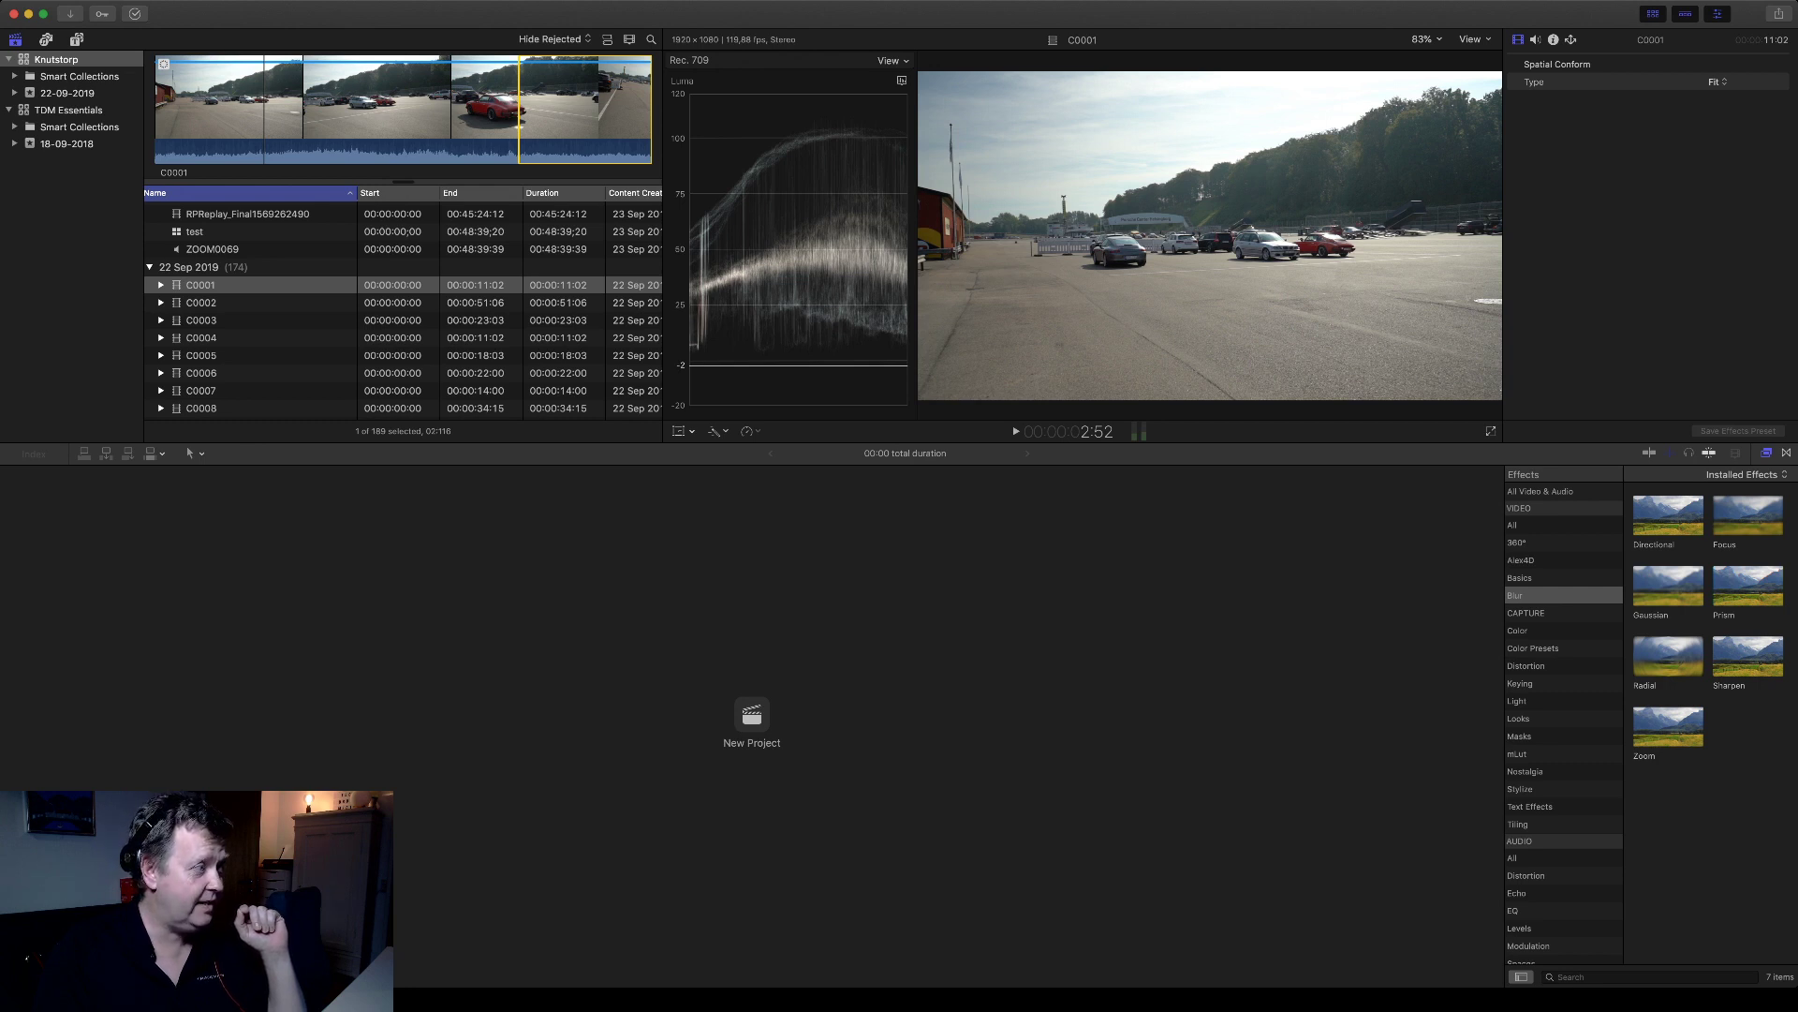
pyautogui.press('Down')
pyautogui.press('Down')
pyautogui.press('Down')
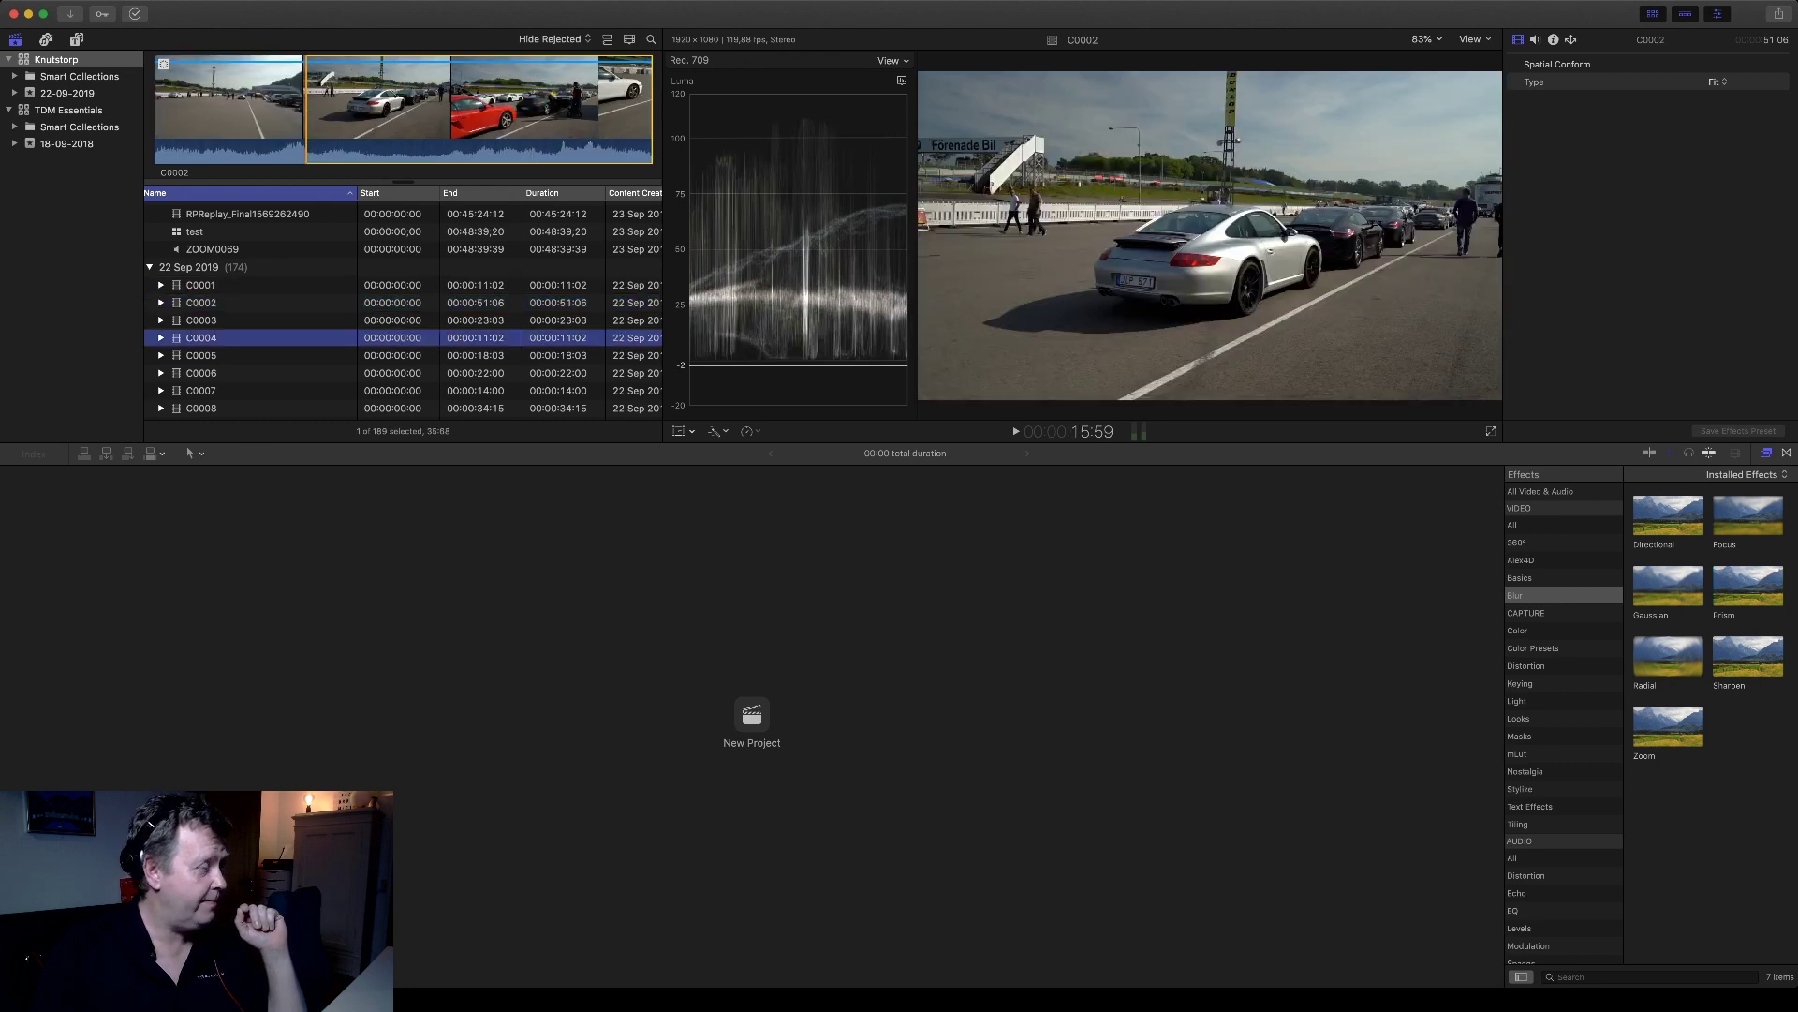
pyautogui.click(384, 103)
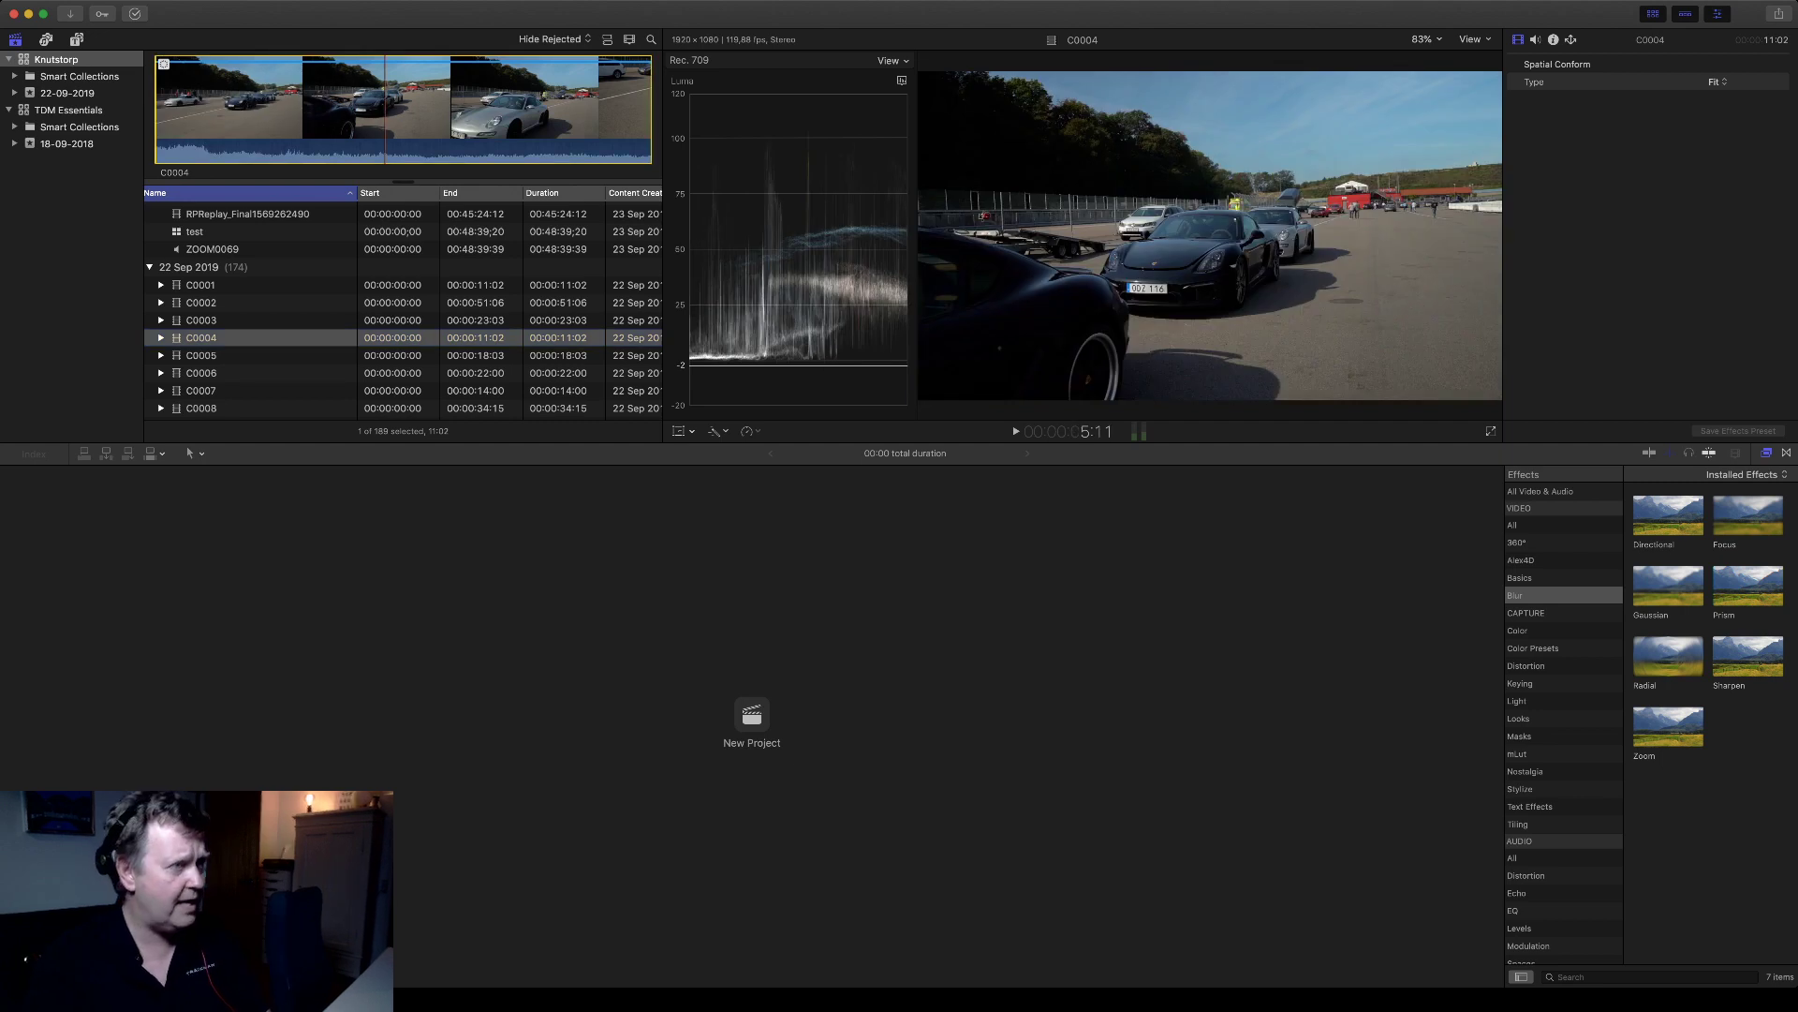
pyautogui.press('space')
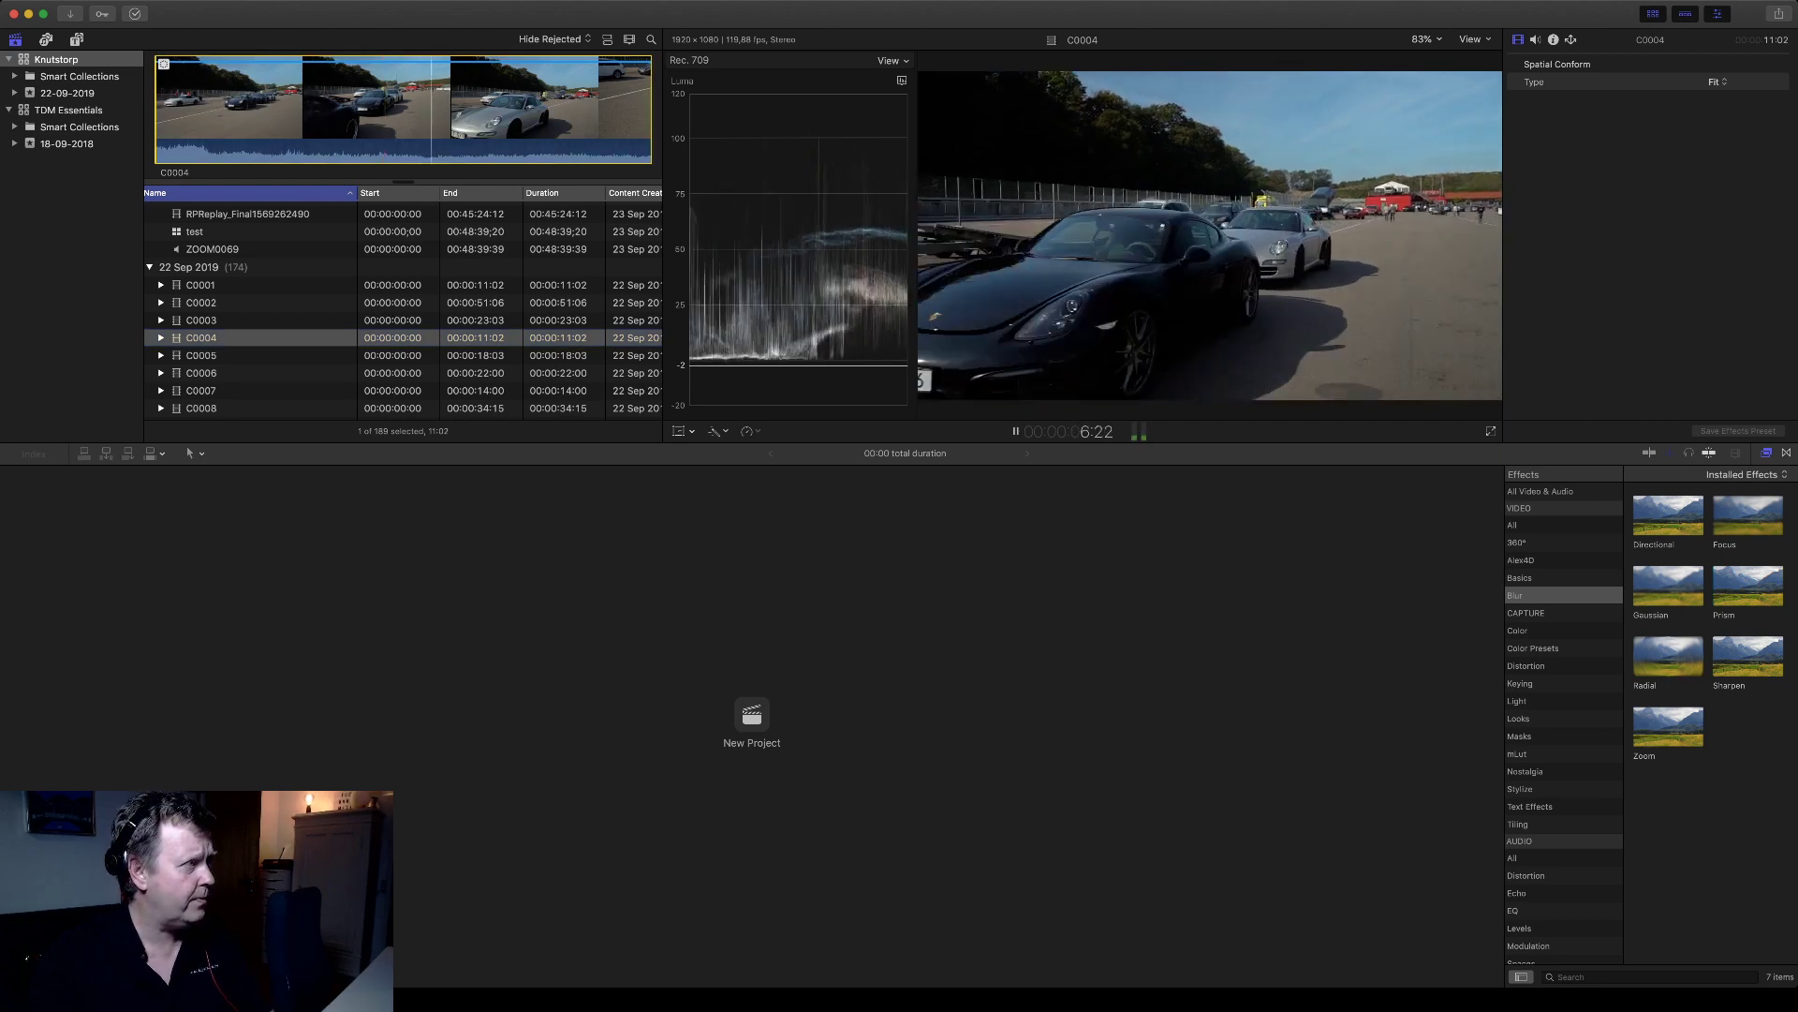
pyautogui.press('j')
pyautogui.press('j')
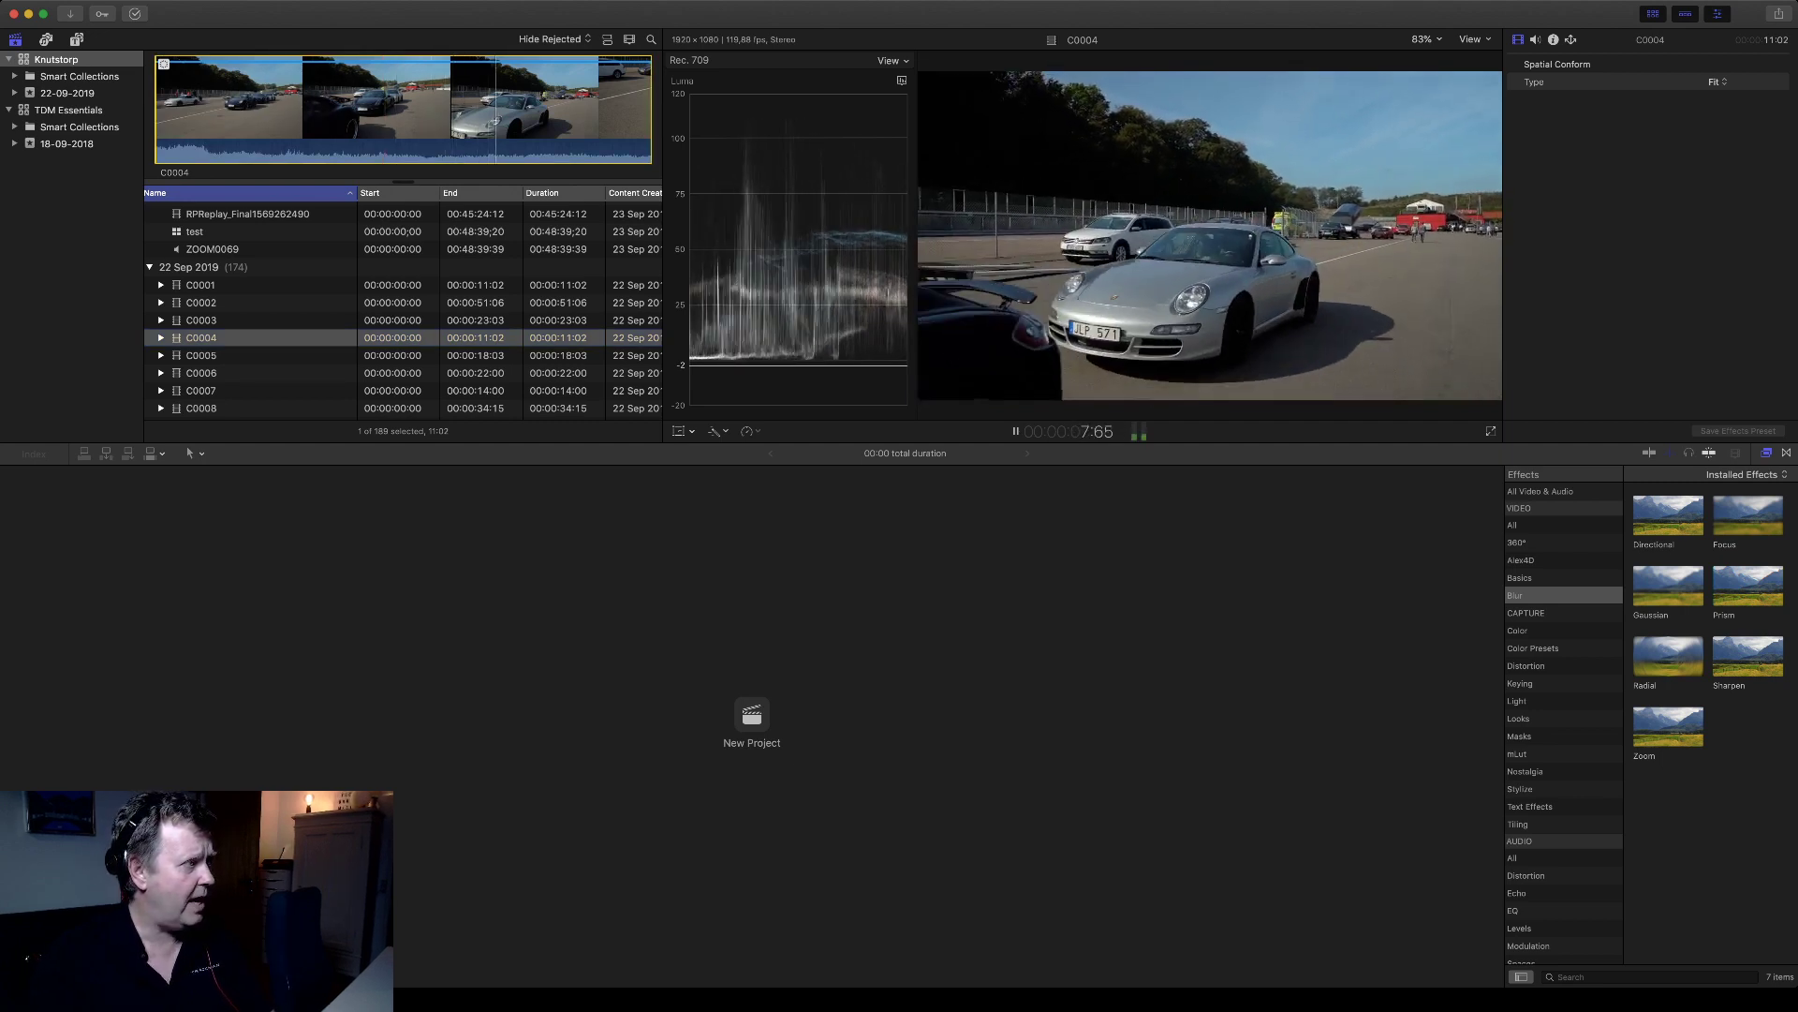
pyautogui.press('l')
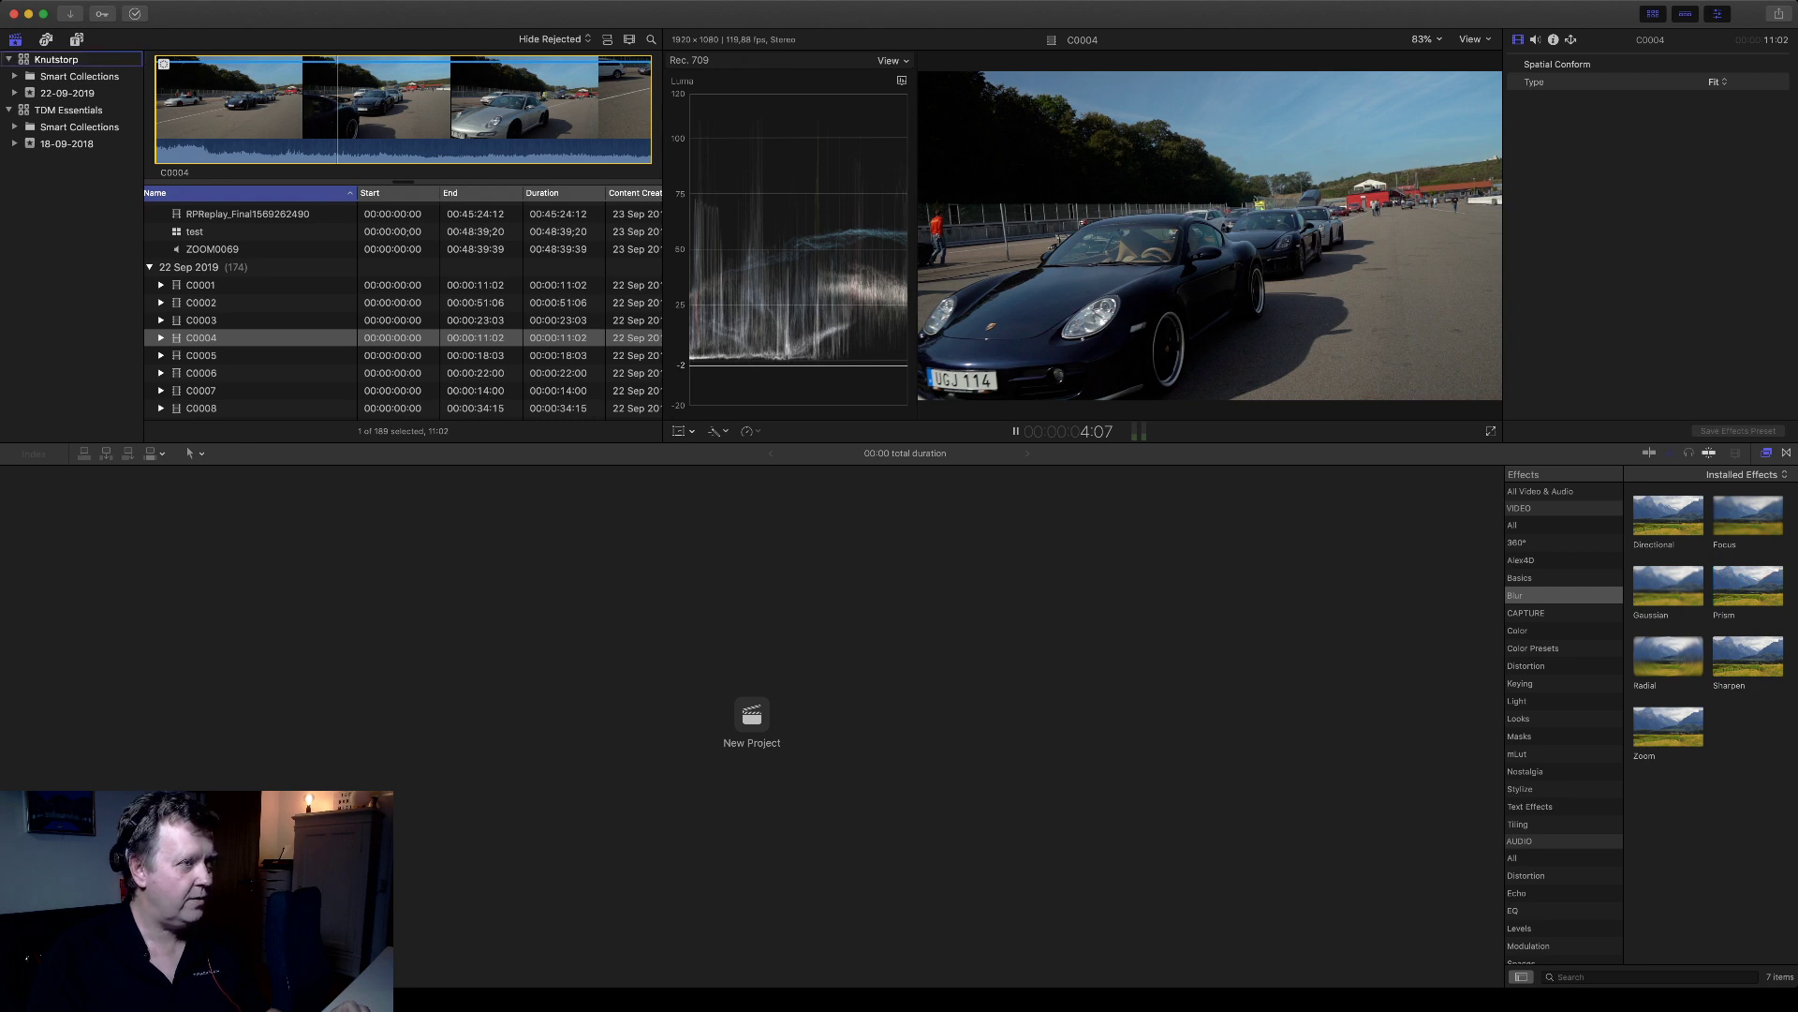
# - Create a new project named Porsche Event Knutstorp and select clip C0002 in the browser
pyautogui.press('super+n')
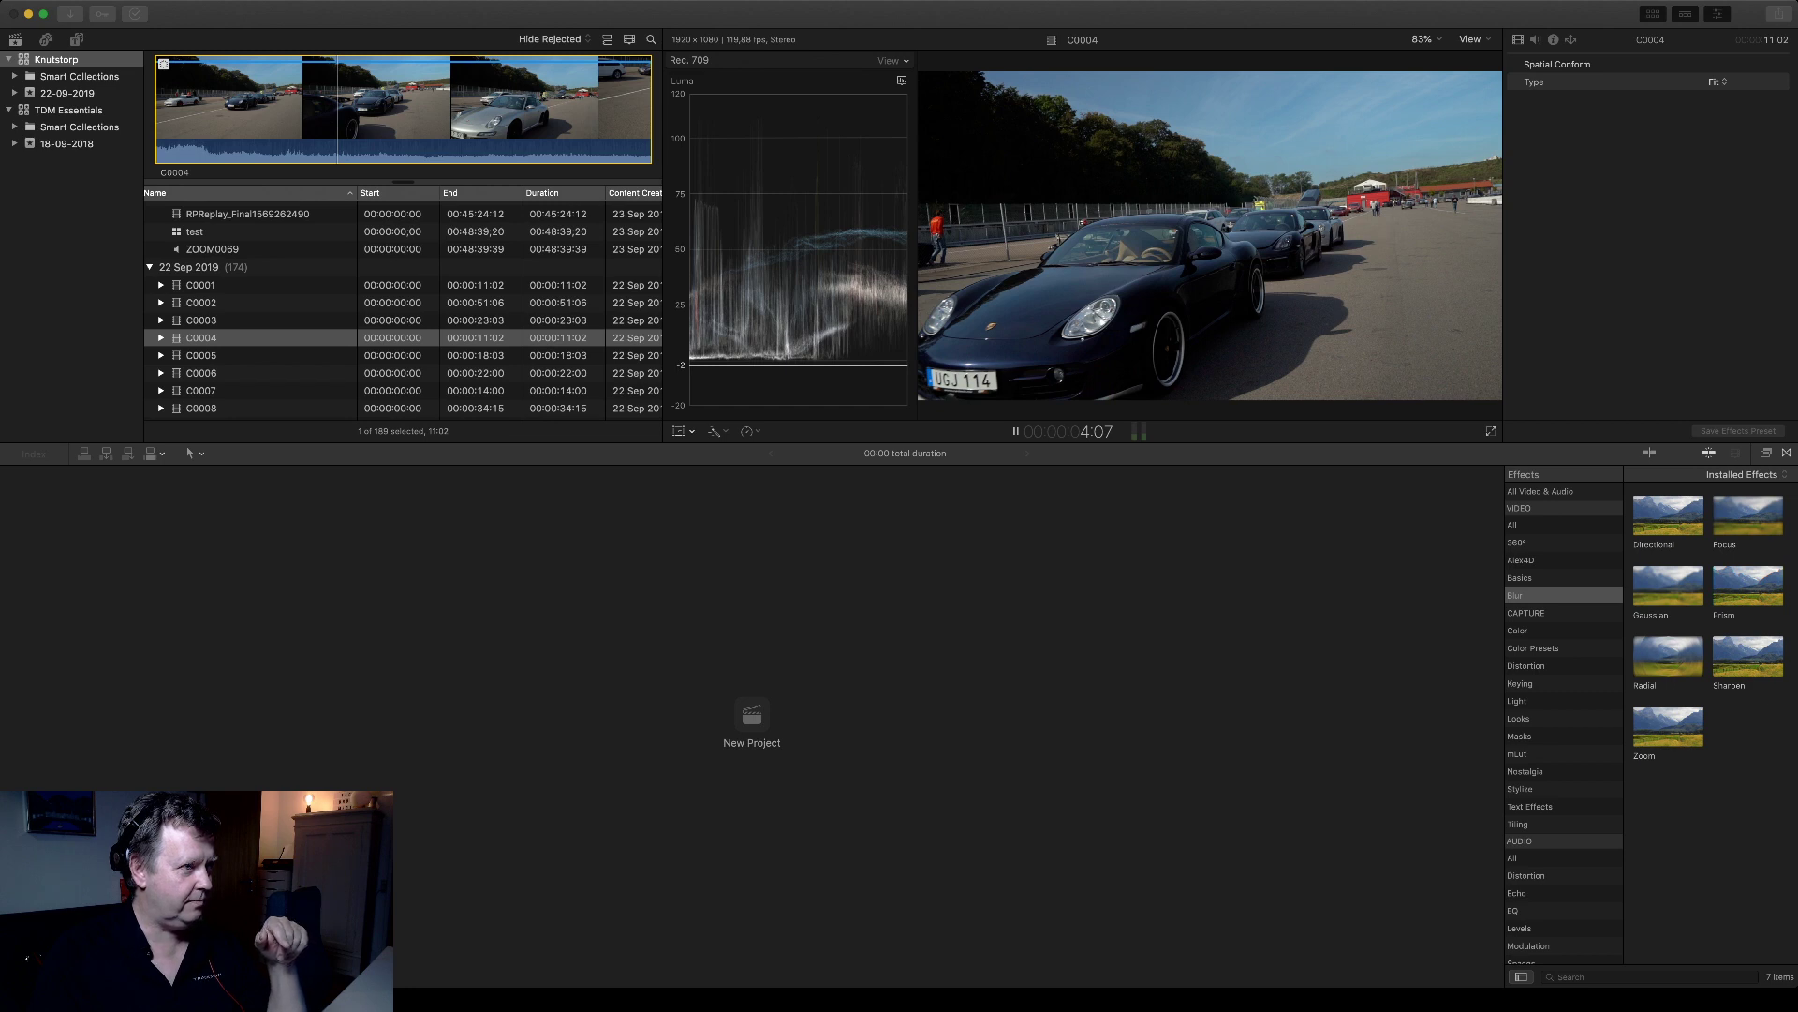
pyautogui.click(752, 716)
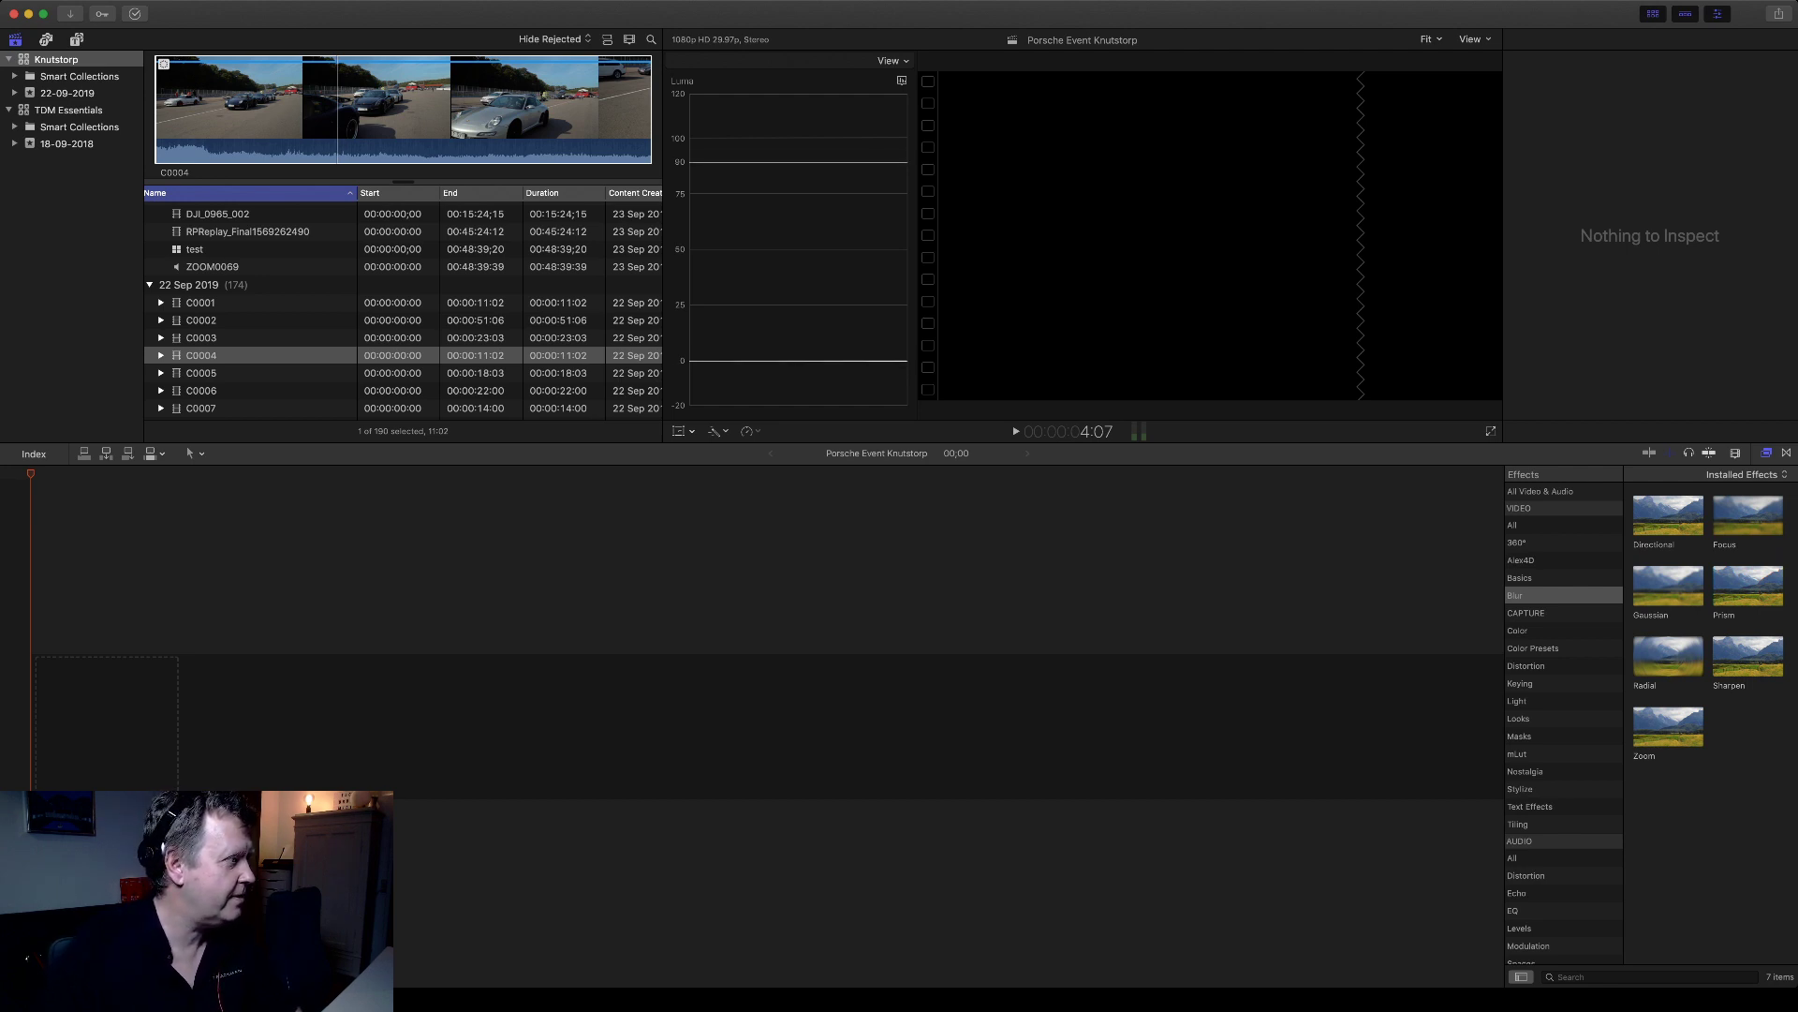
pyautogui.click(201, 319)
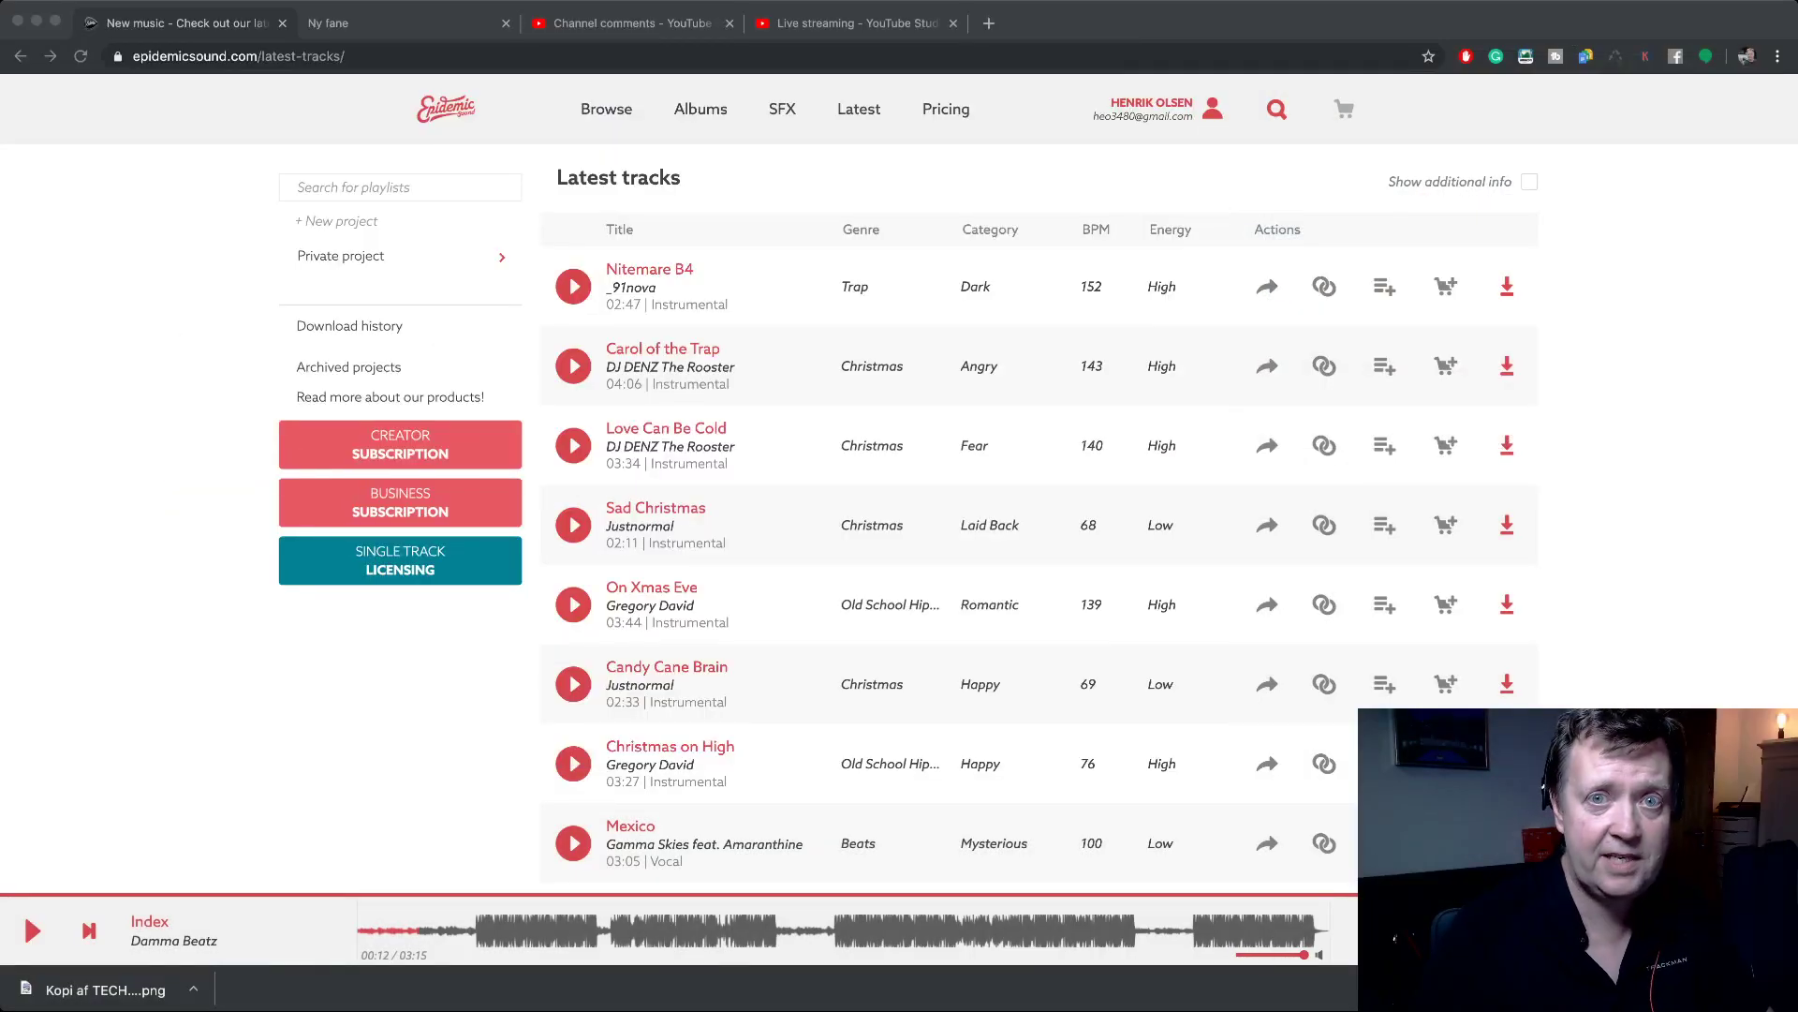
# - Switch to Chrome, open the Epidemic Sound home page, and preview the staff pick Mexico with the volume lowered to about half
pyautogui.press('super+Tab')
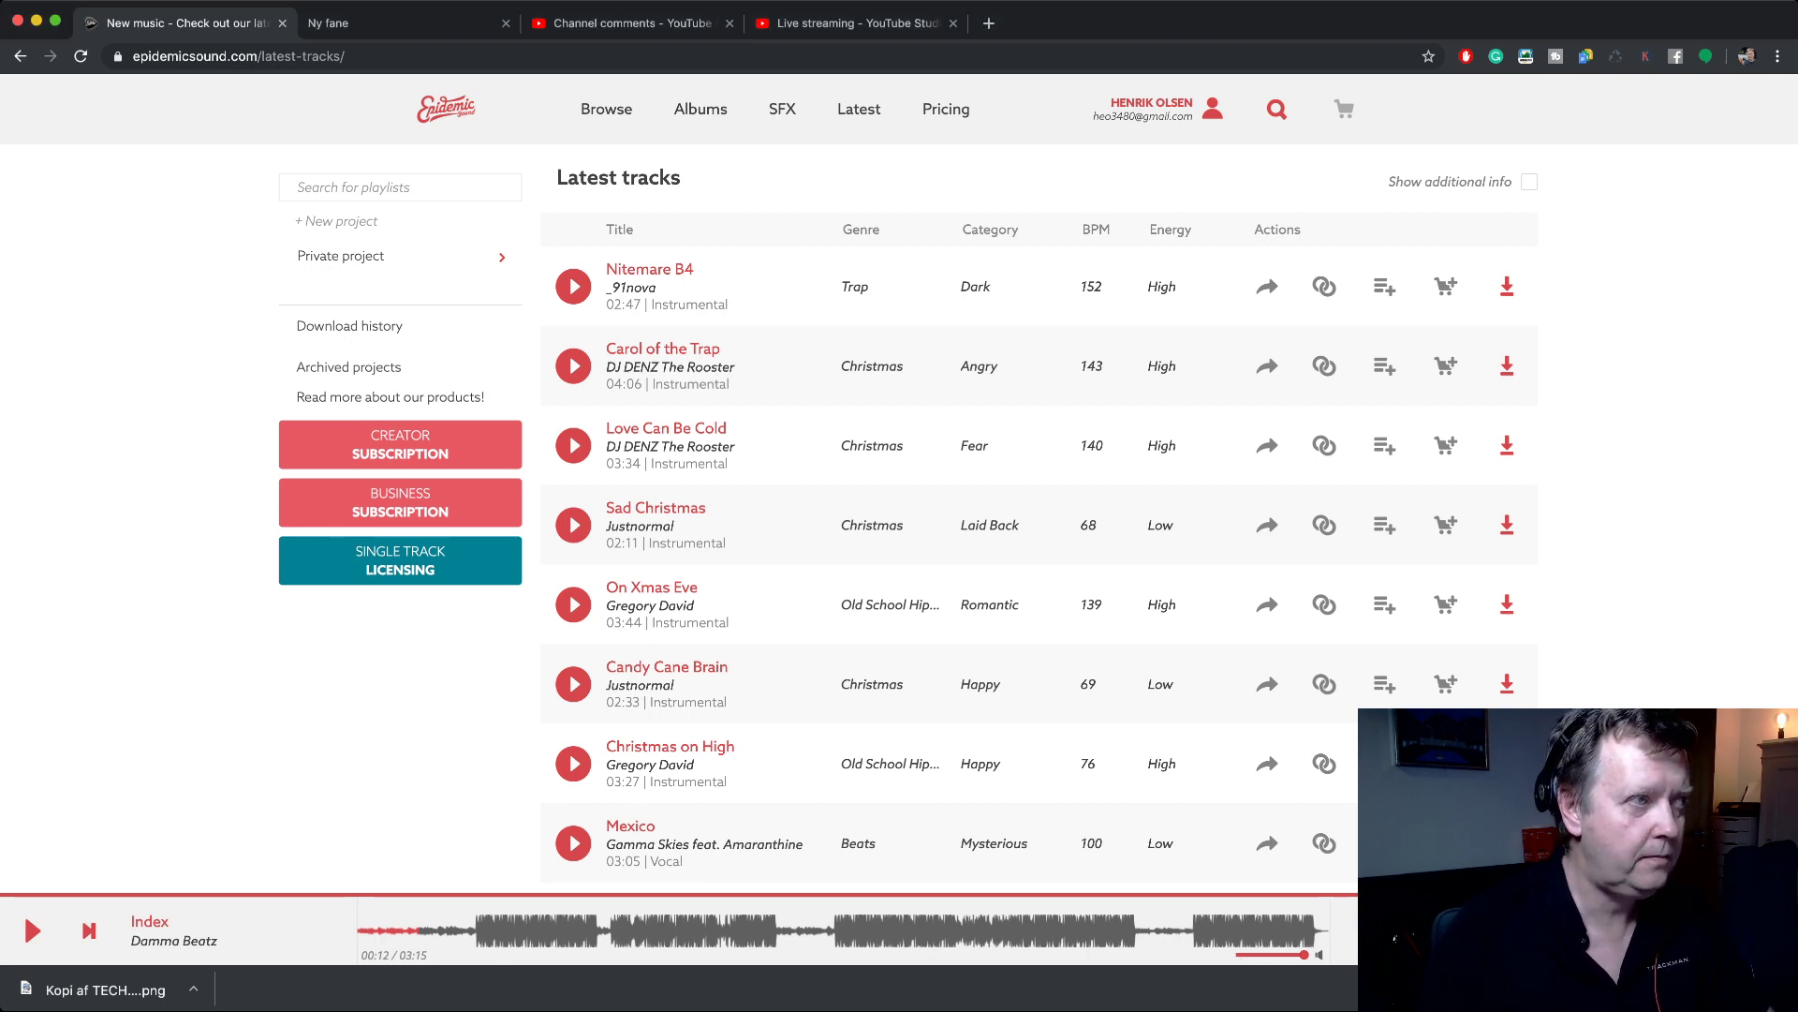
pyautogui.click(446, 109)
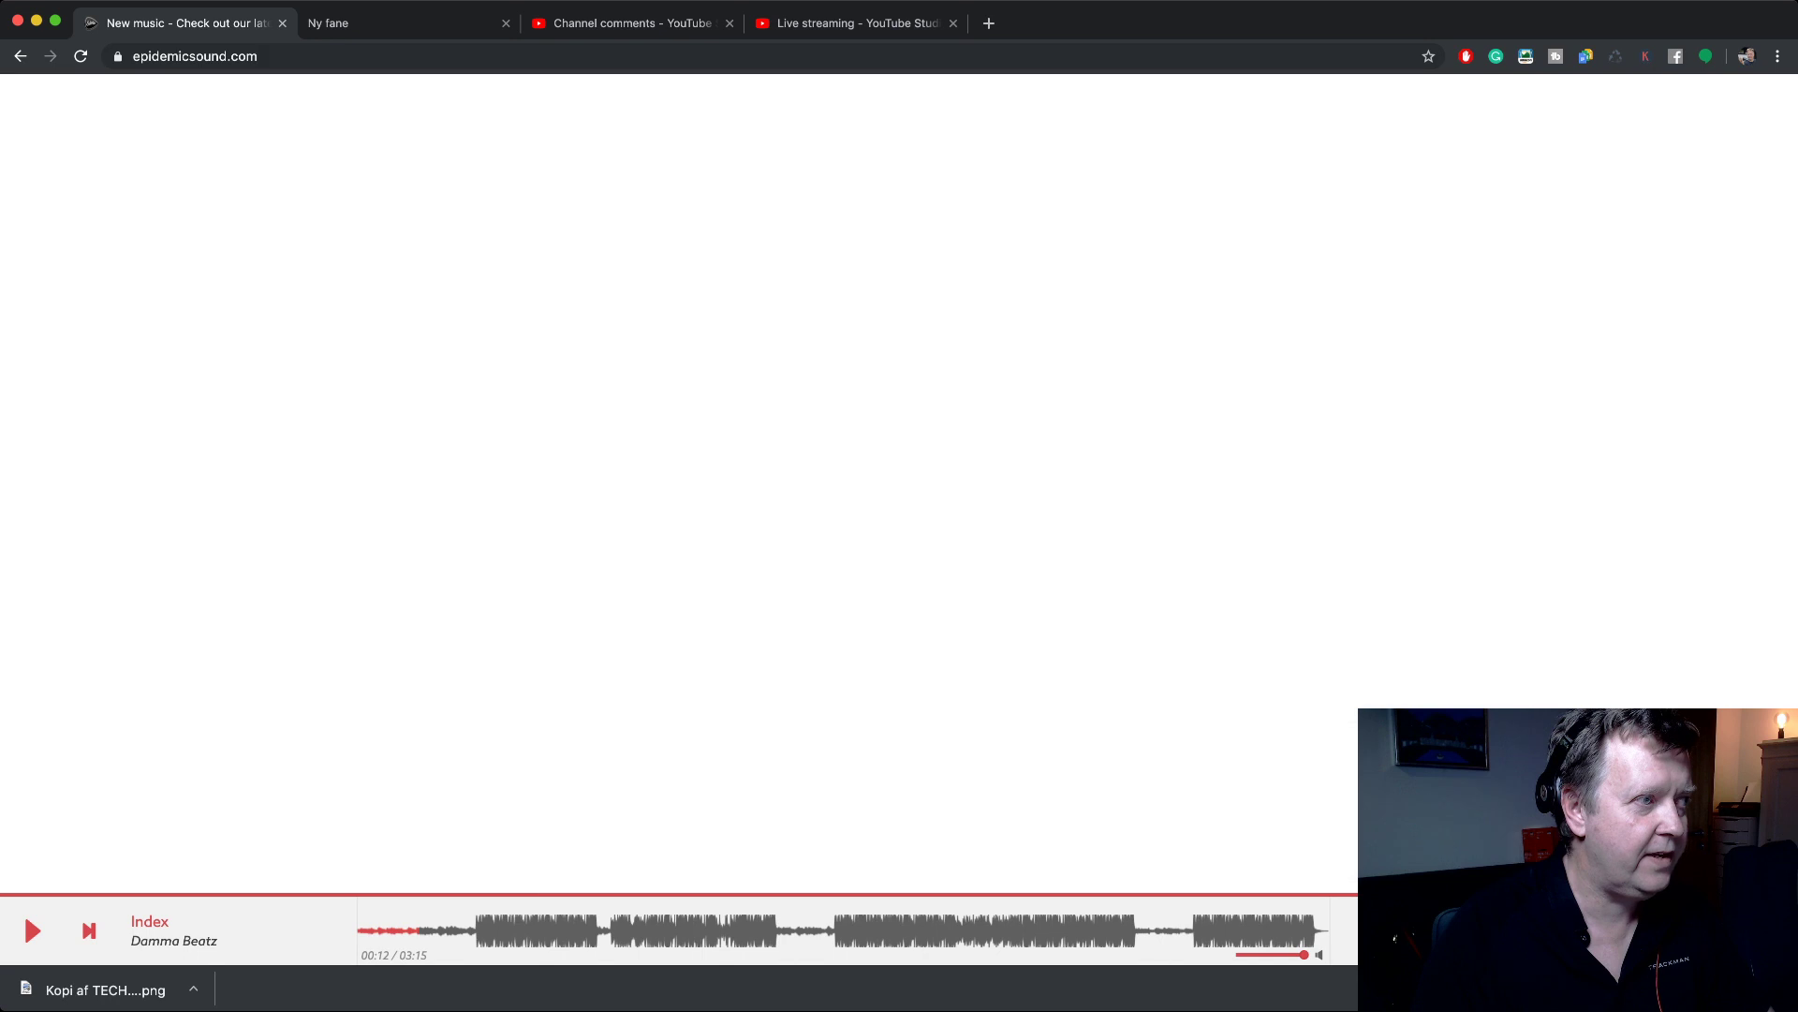
pyautogui.scroll(-3, 899, 506)
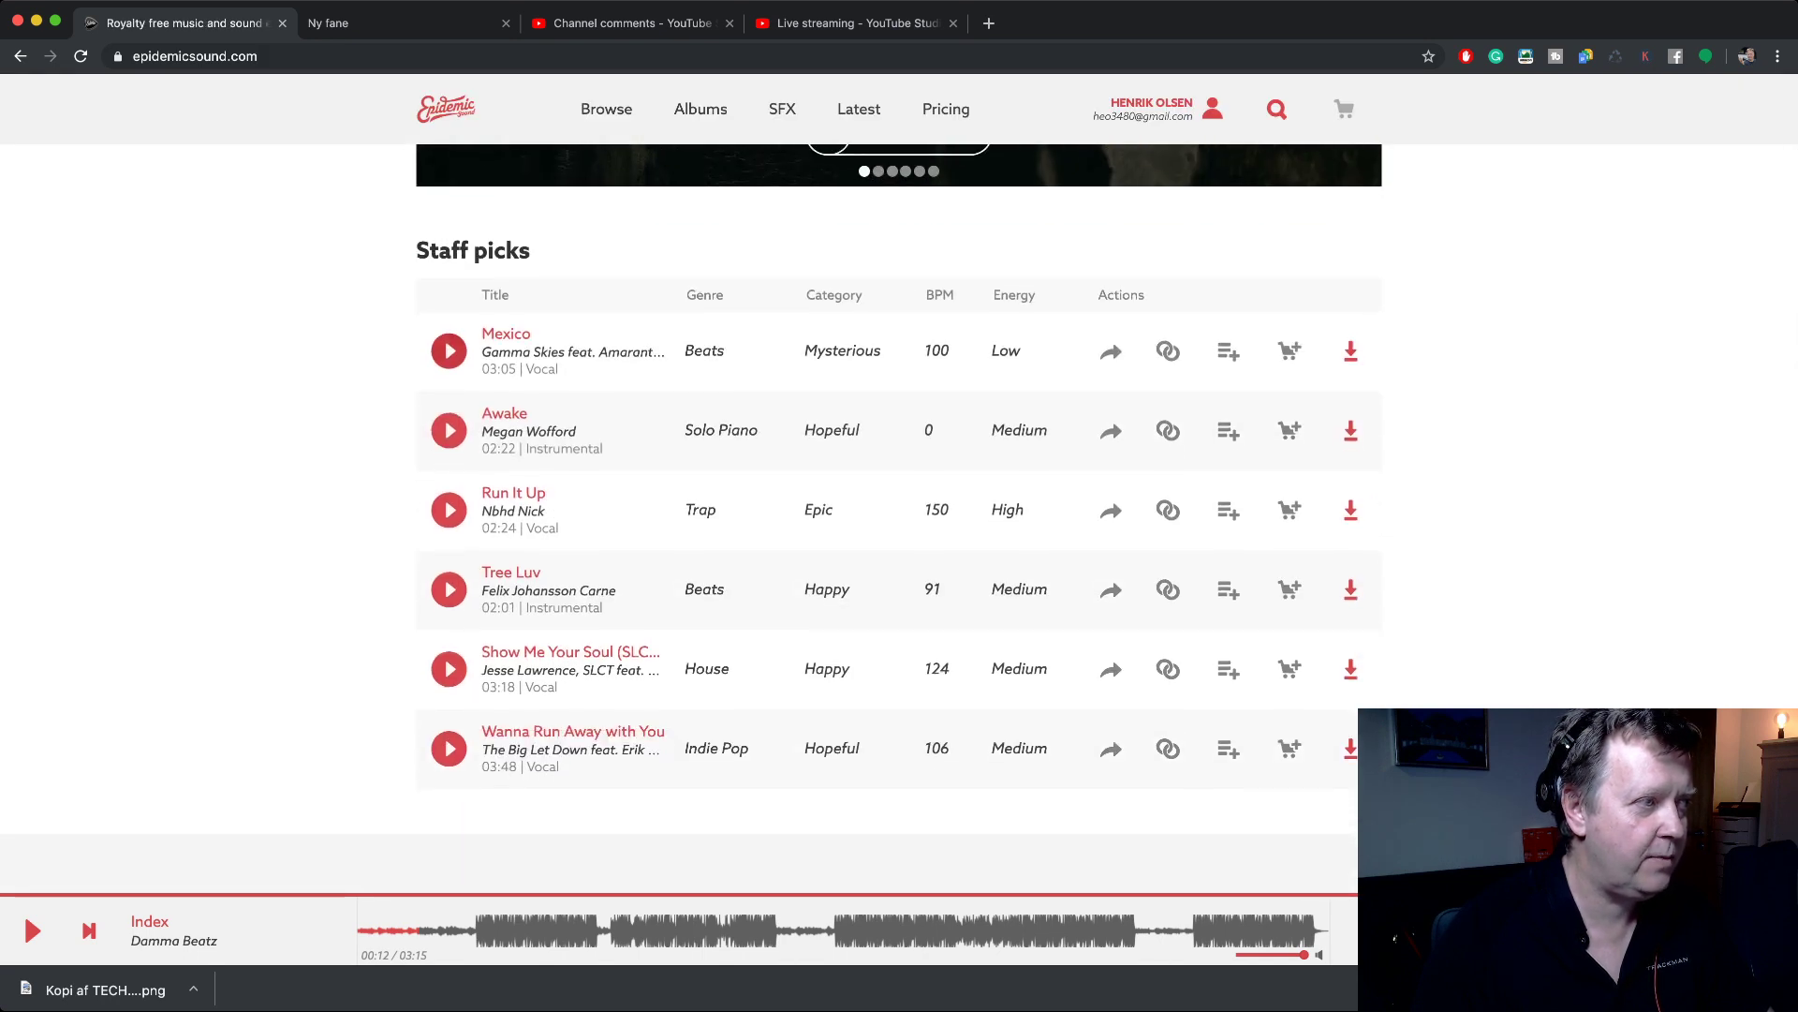
pyautogui.click(448, 351)
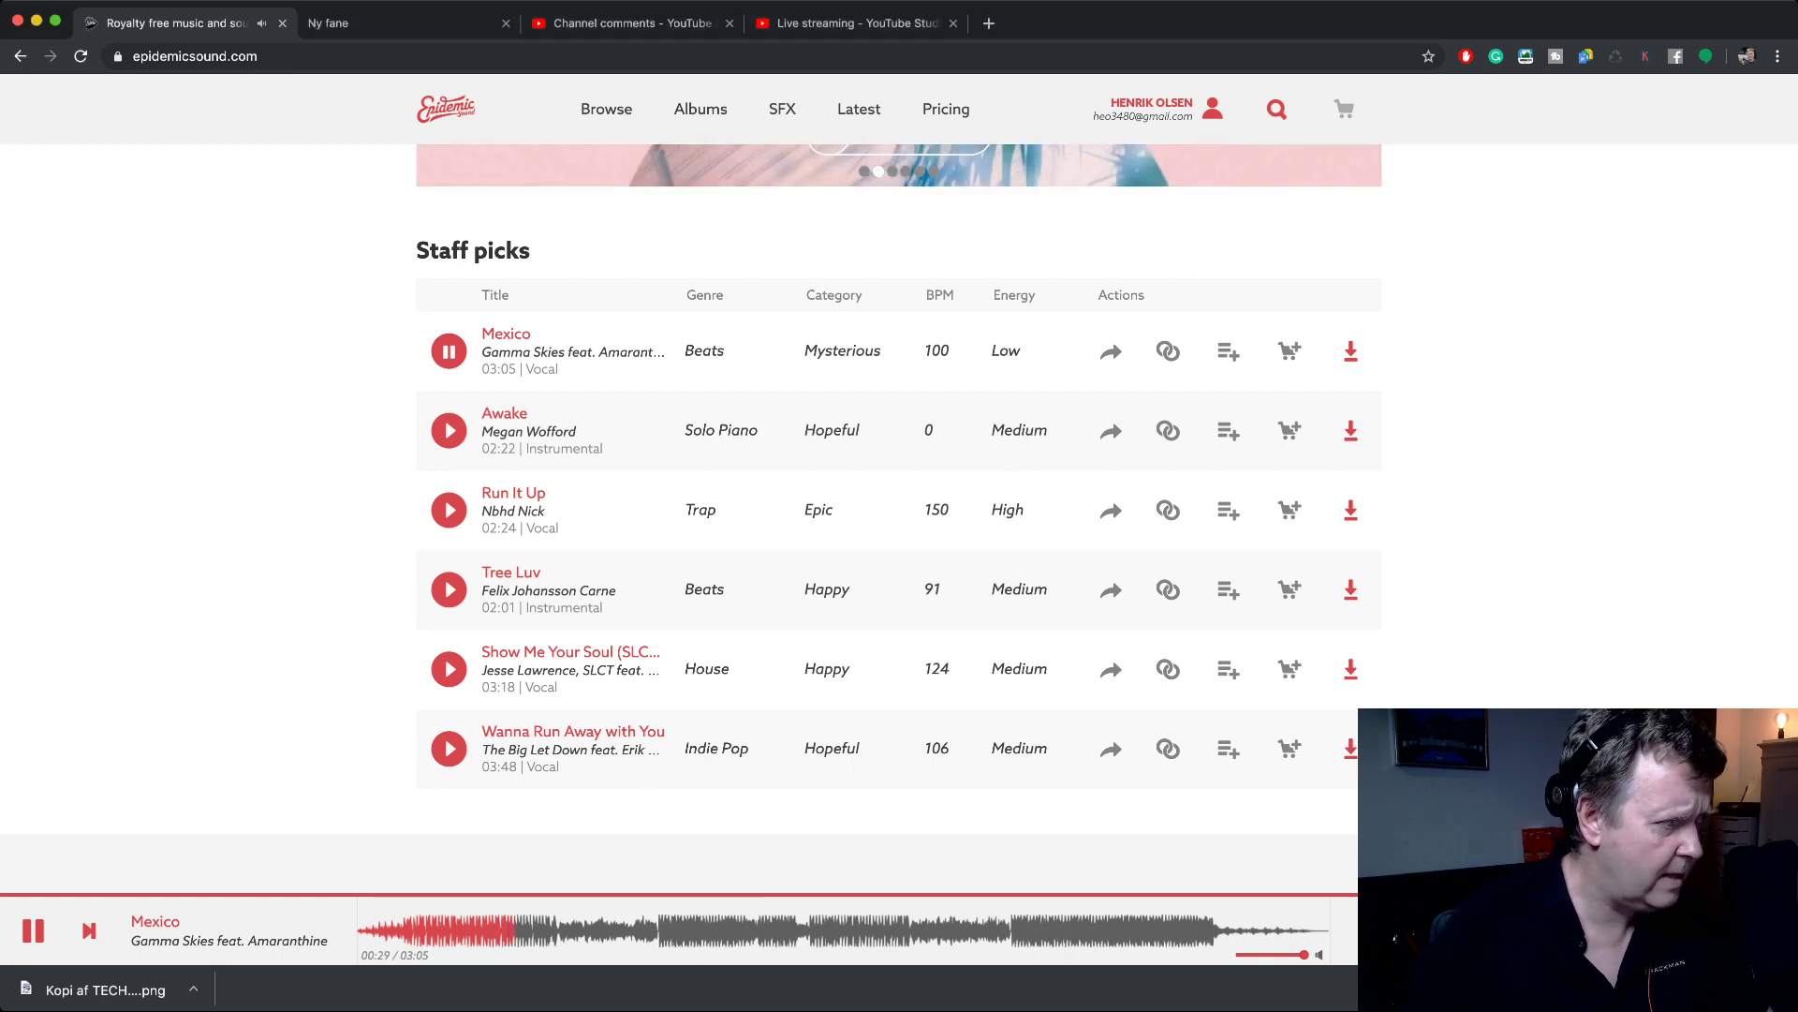
pyautogui.moveTo(1302, 954); pyautogui.dragTo(1266, 954)
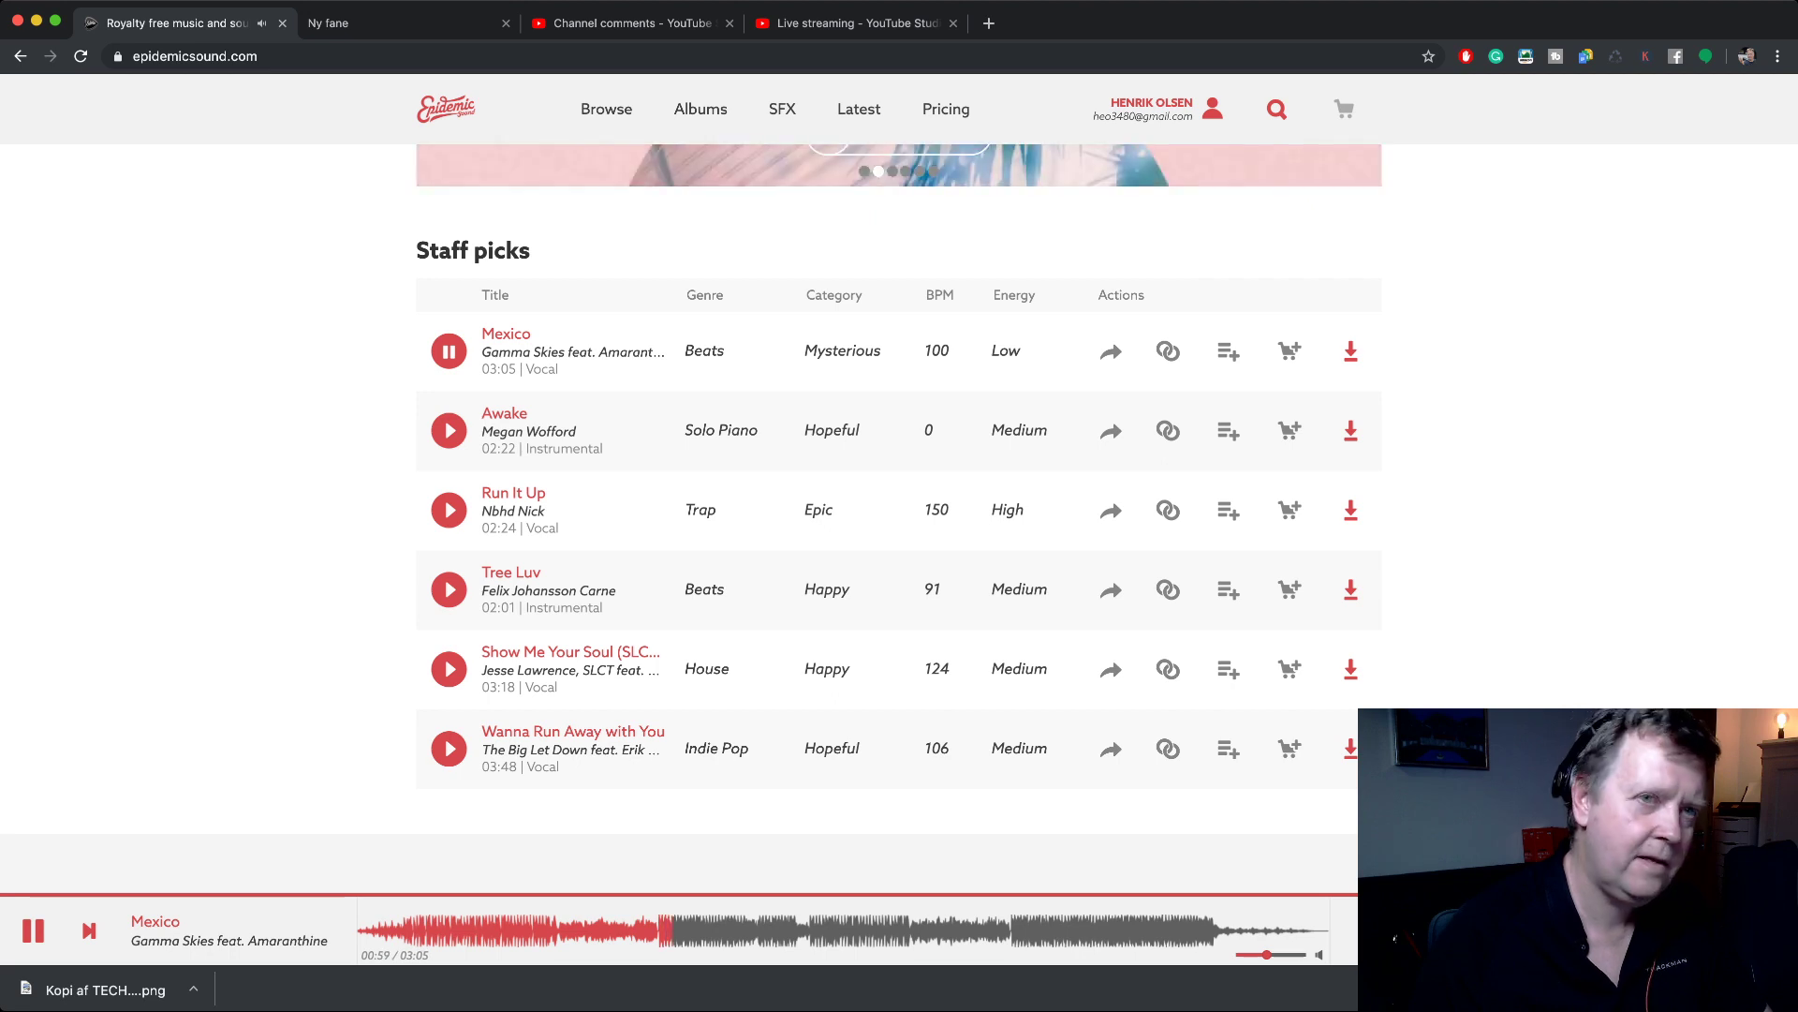
# - Preview the staff picks Awake and Run It Up, skipping Run It Up ahead to where its loud section starts
pyautogui.click(449, 430)
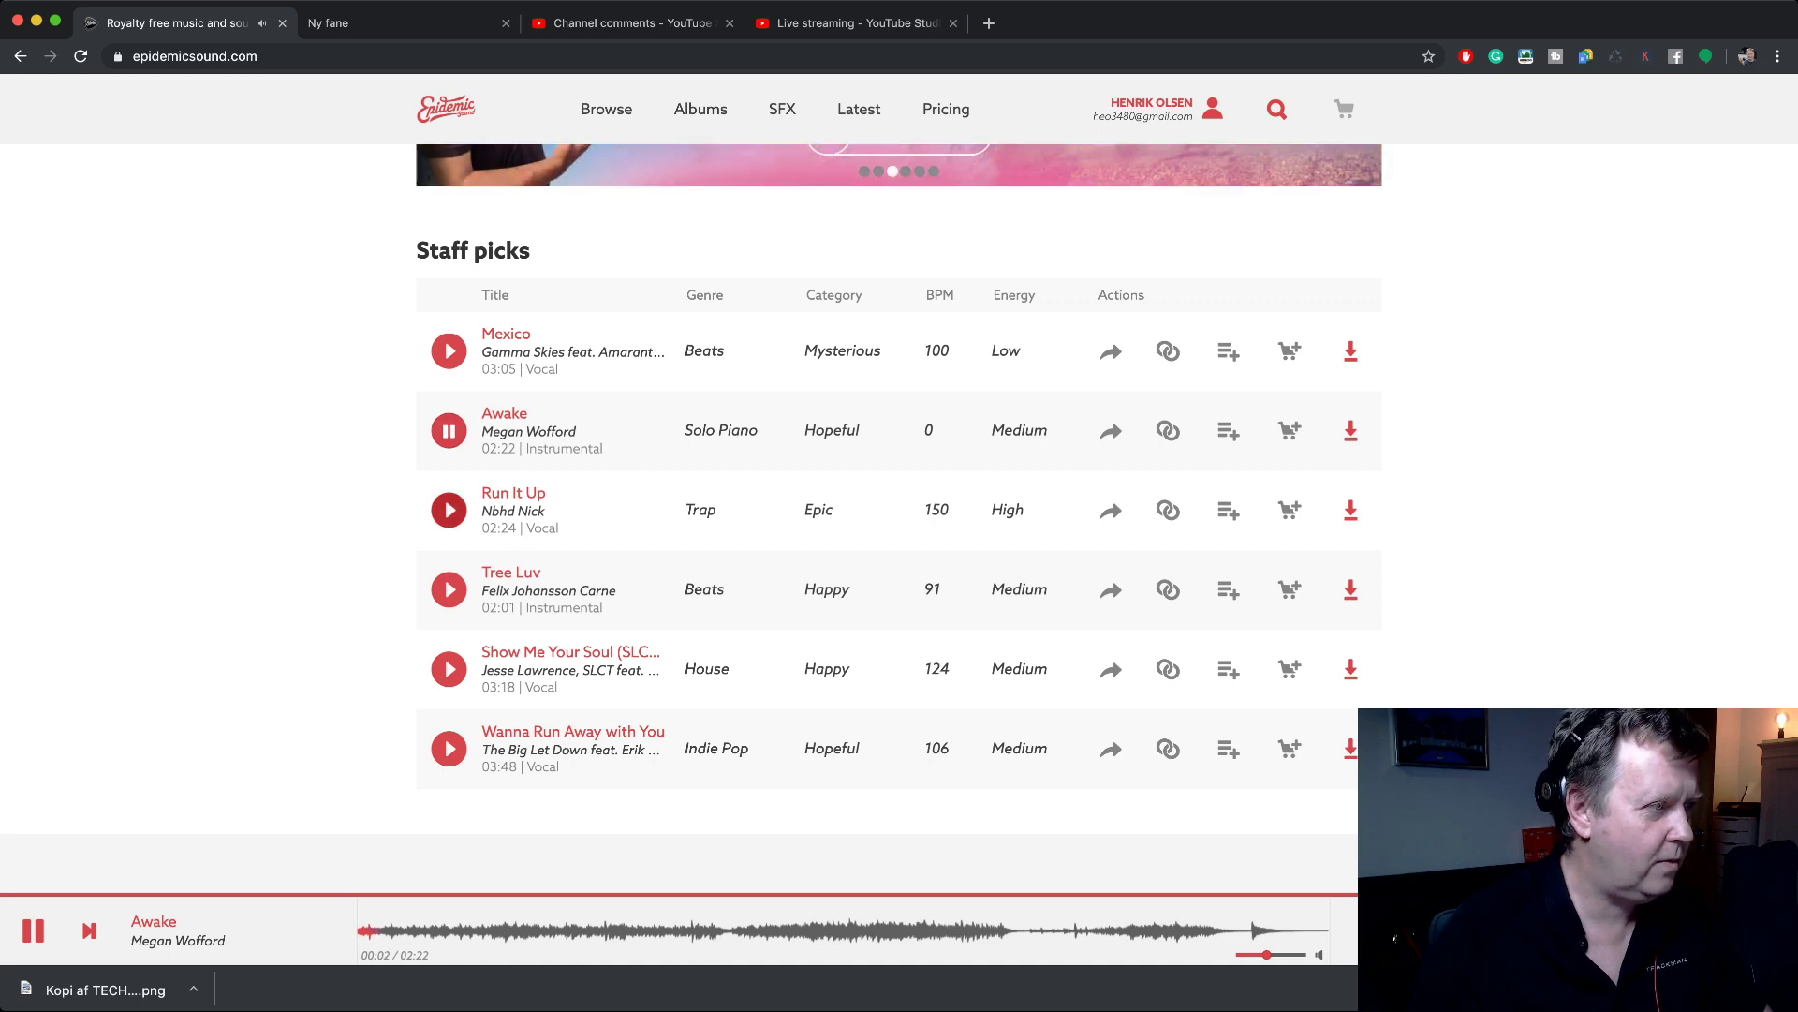
pyautogui.click(449, 510)
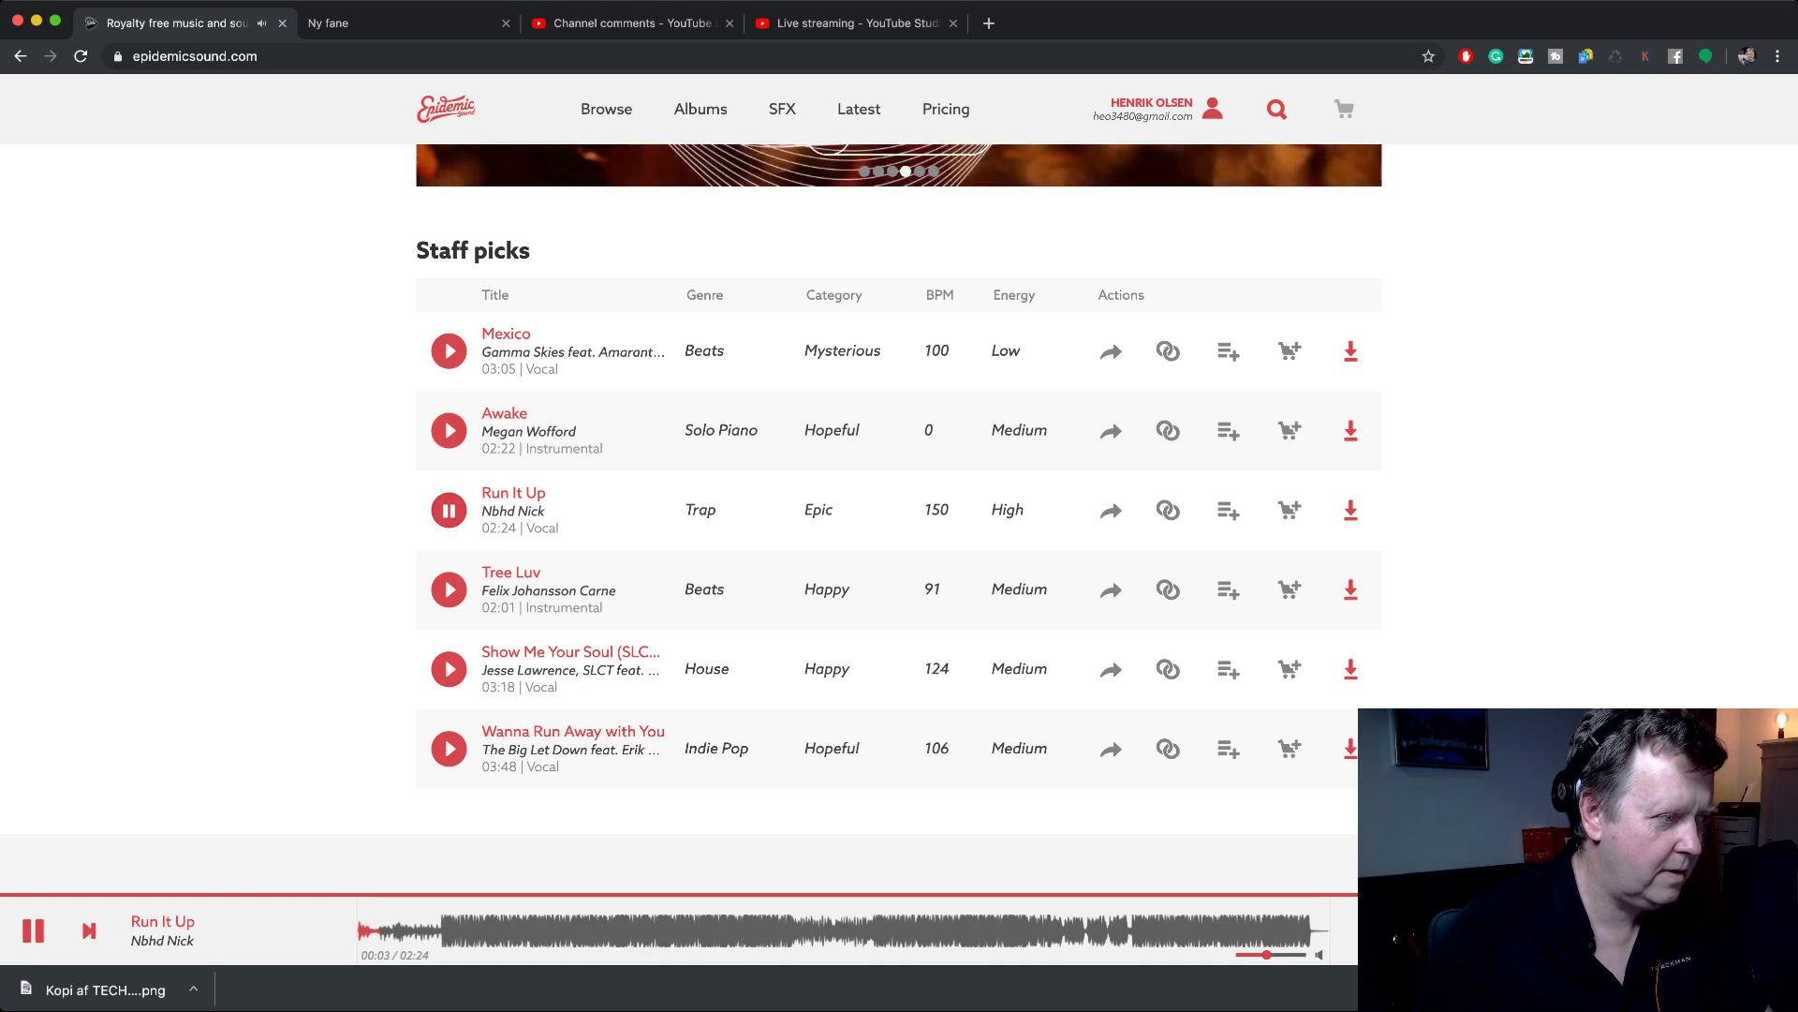
pyautogui.click(442, 930)
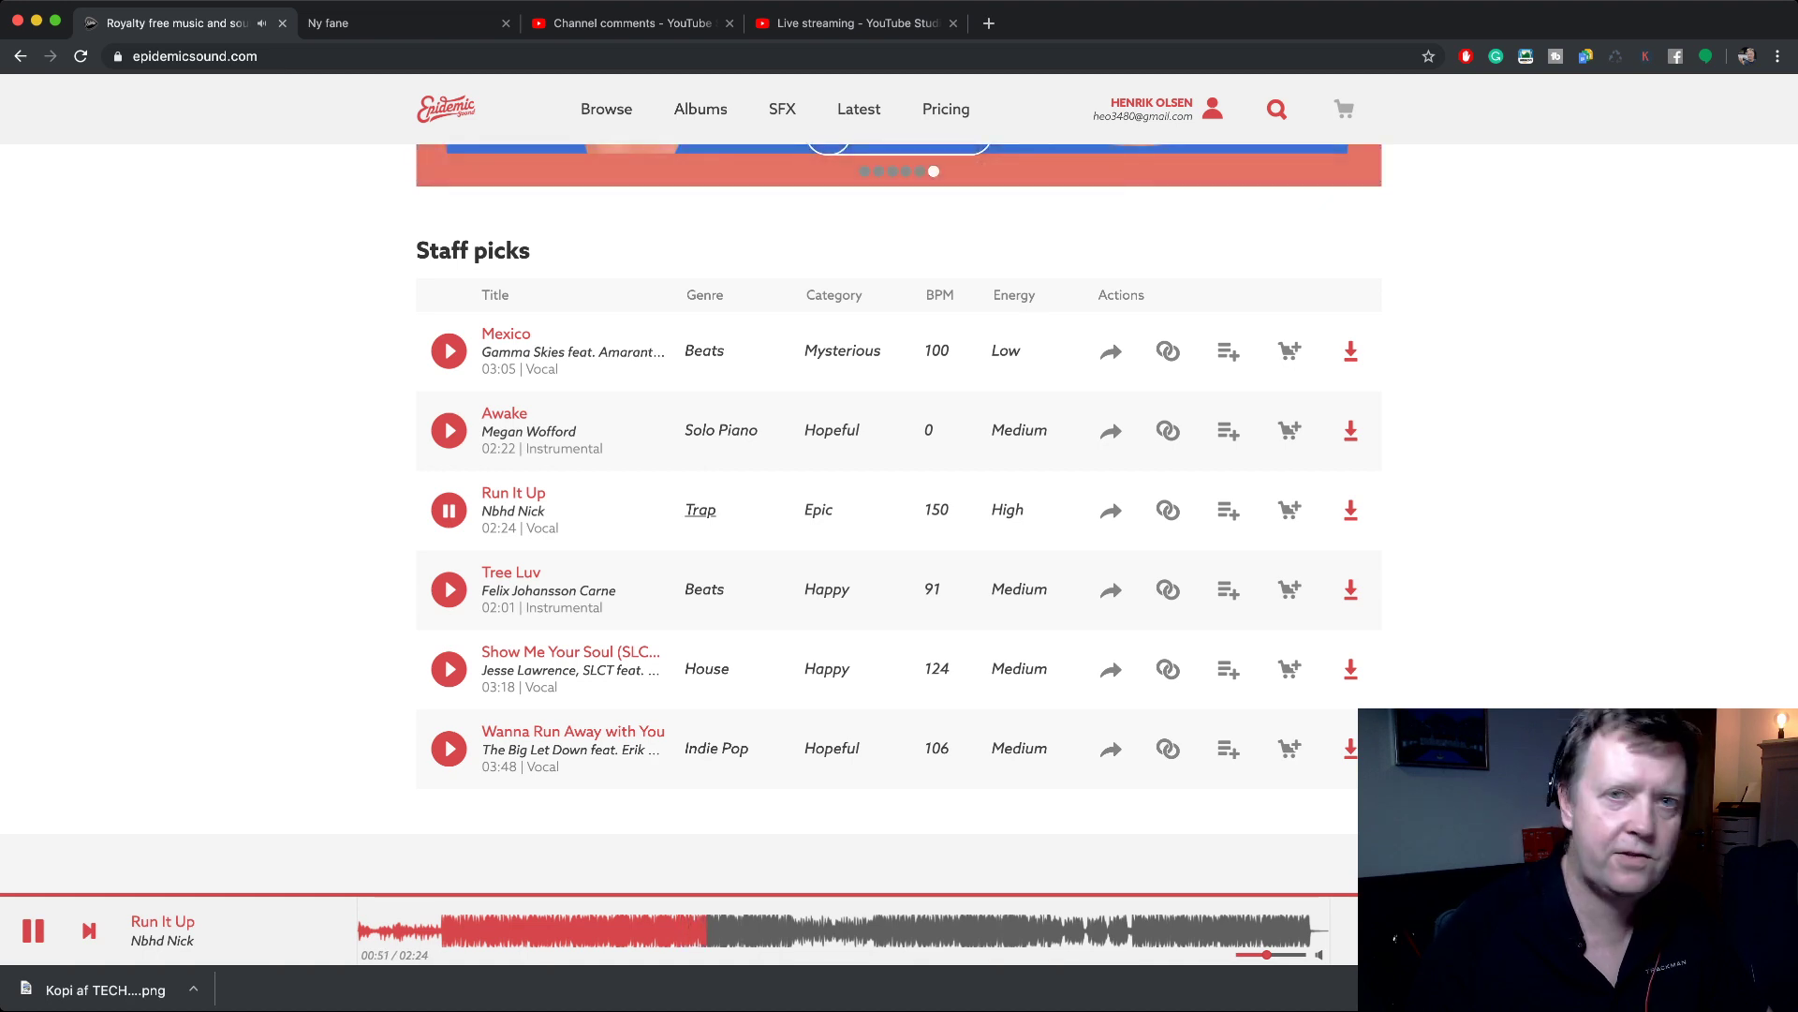
# - Browse the Trap genre and preview the tracks Nitemare B4, Snickers, Run from the Police and Right Hand
pyautogui.click(701, 510)
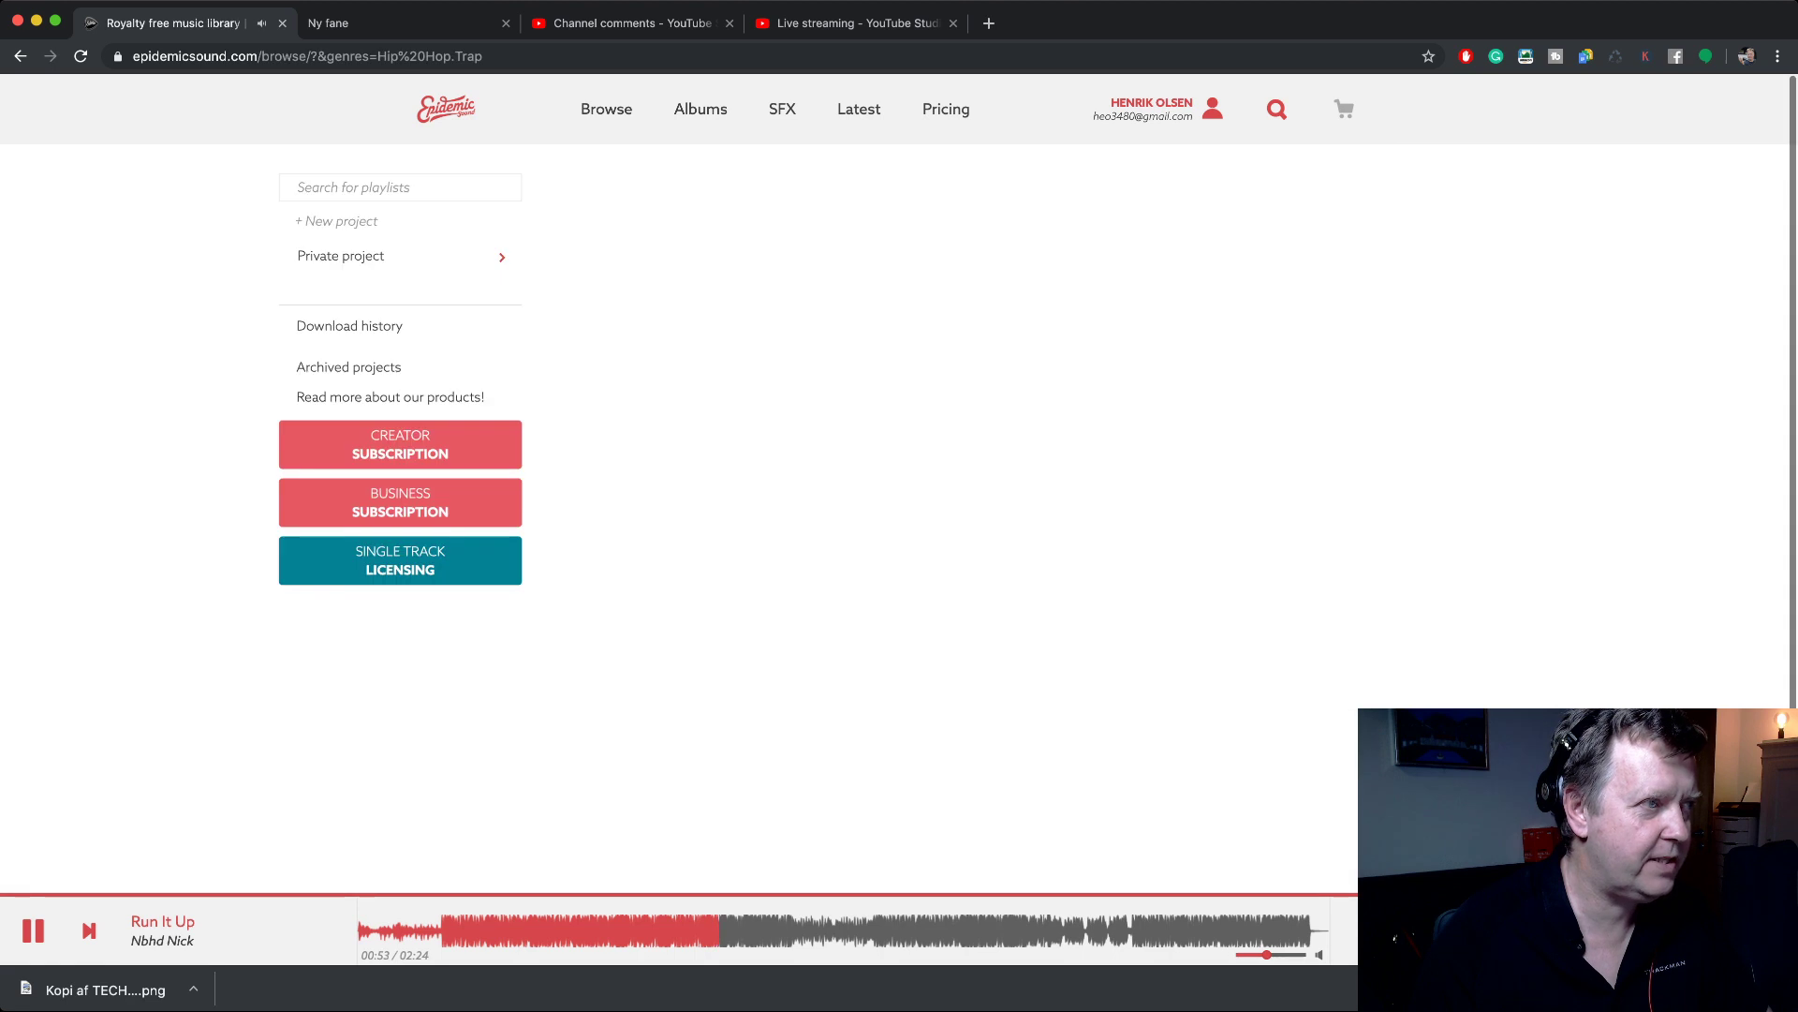
pyautogui.scroll(-5, 1038, 490)
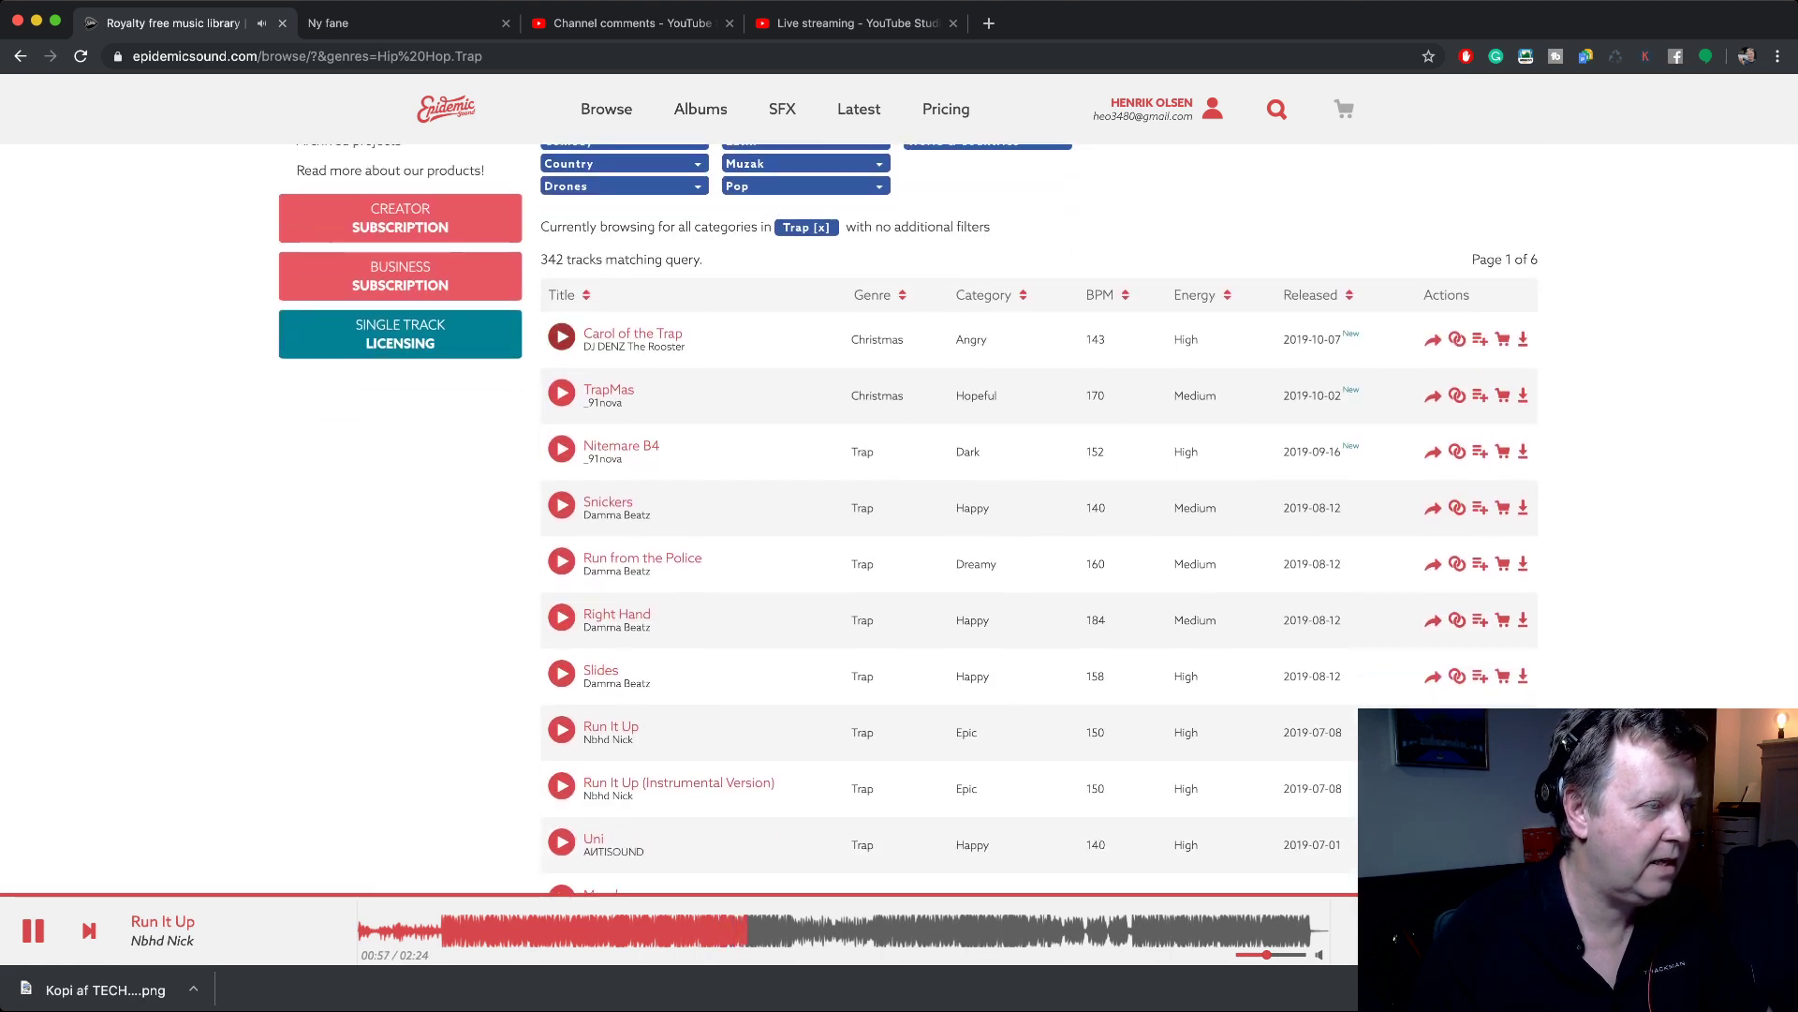
pyautogui.click(561, 449)
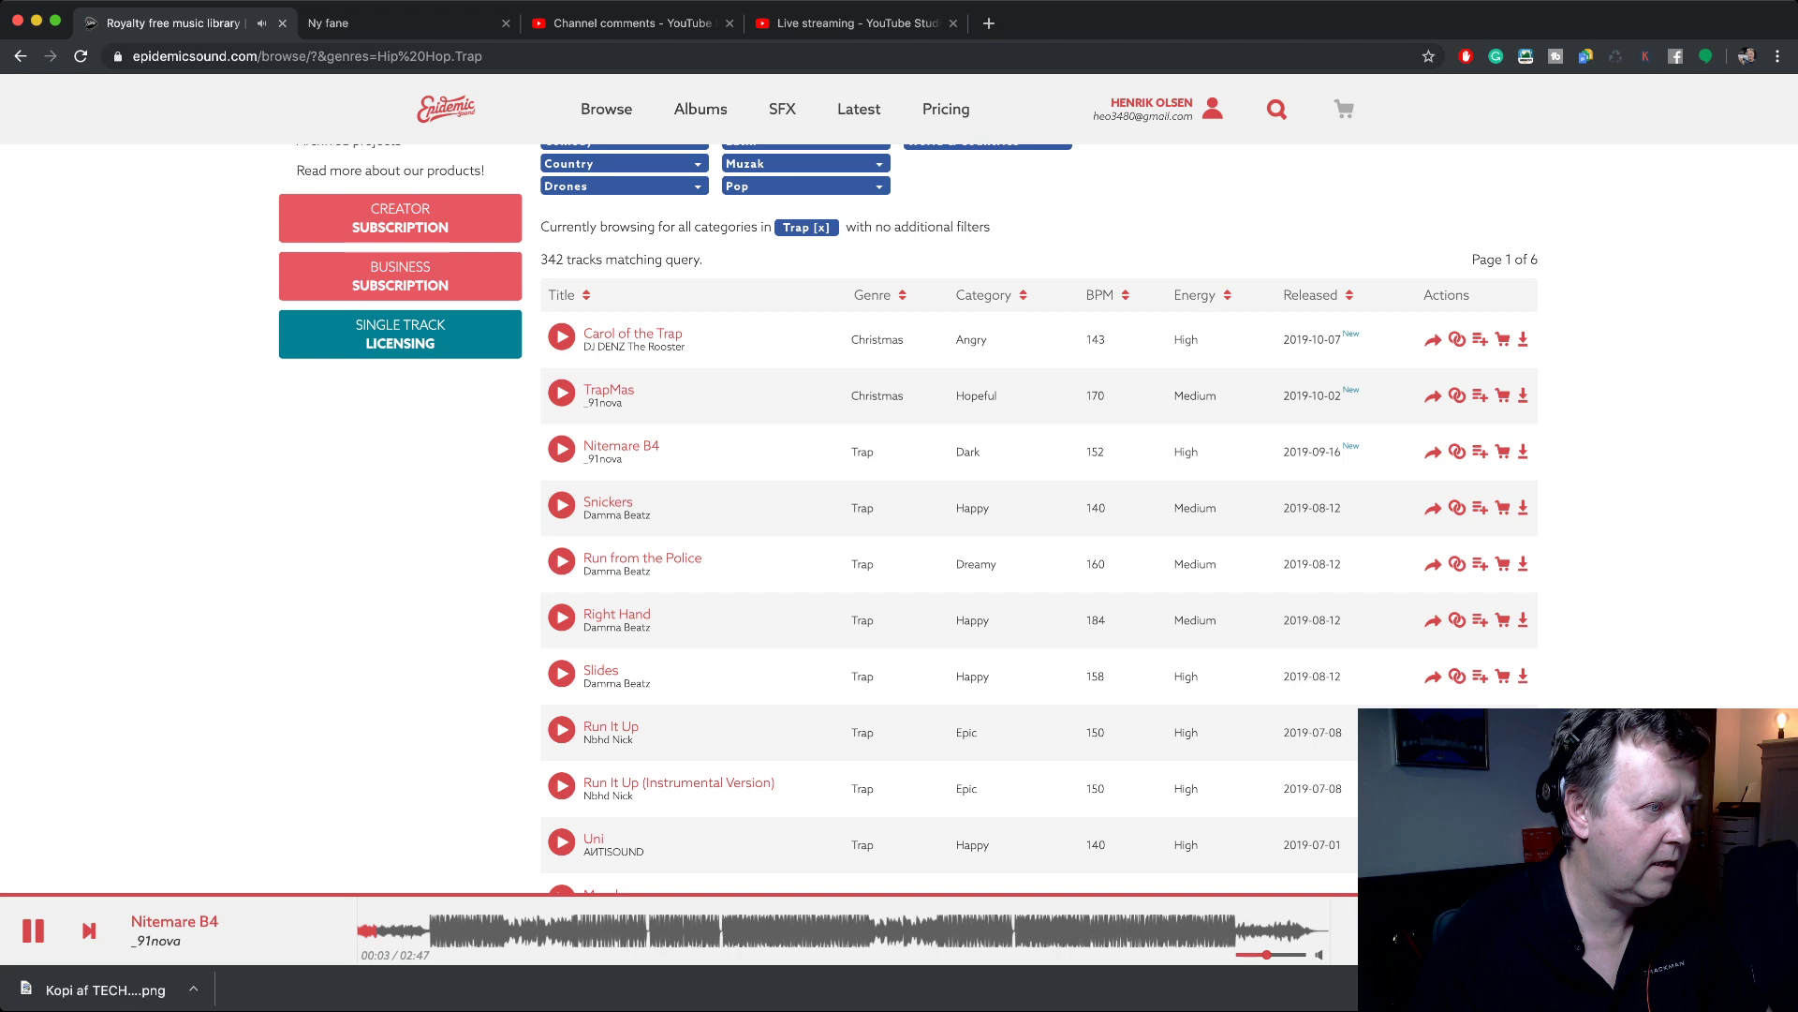
pyautogui.click(561, 504)
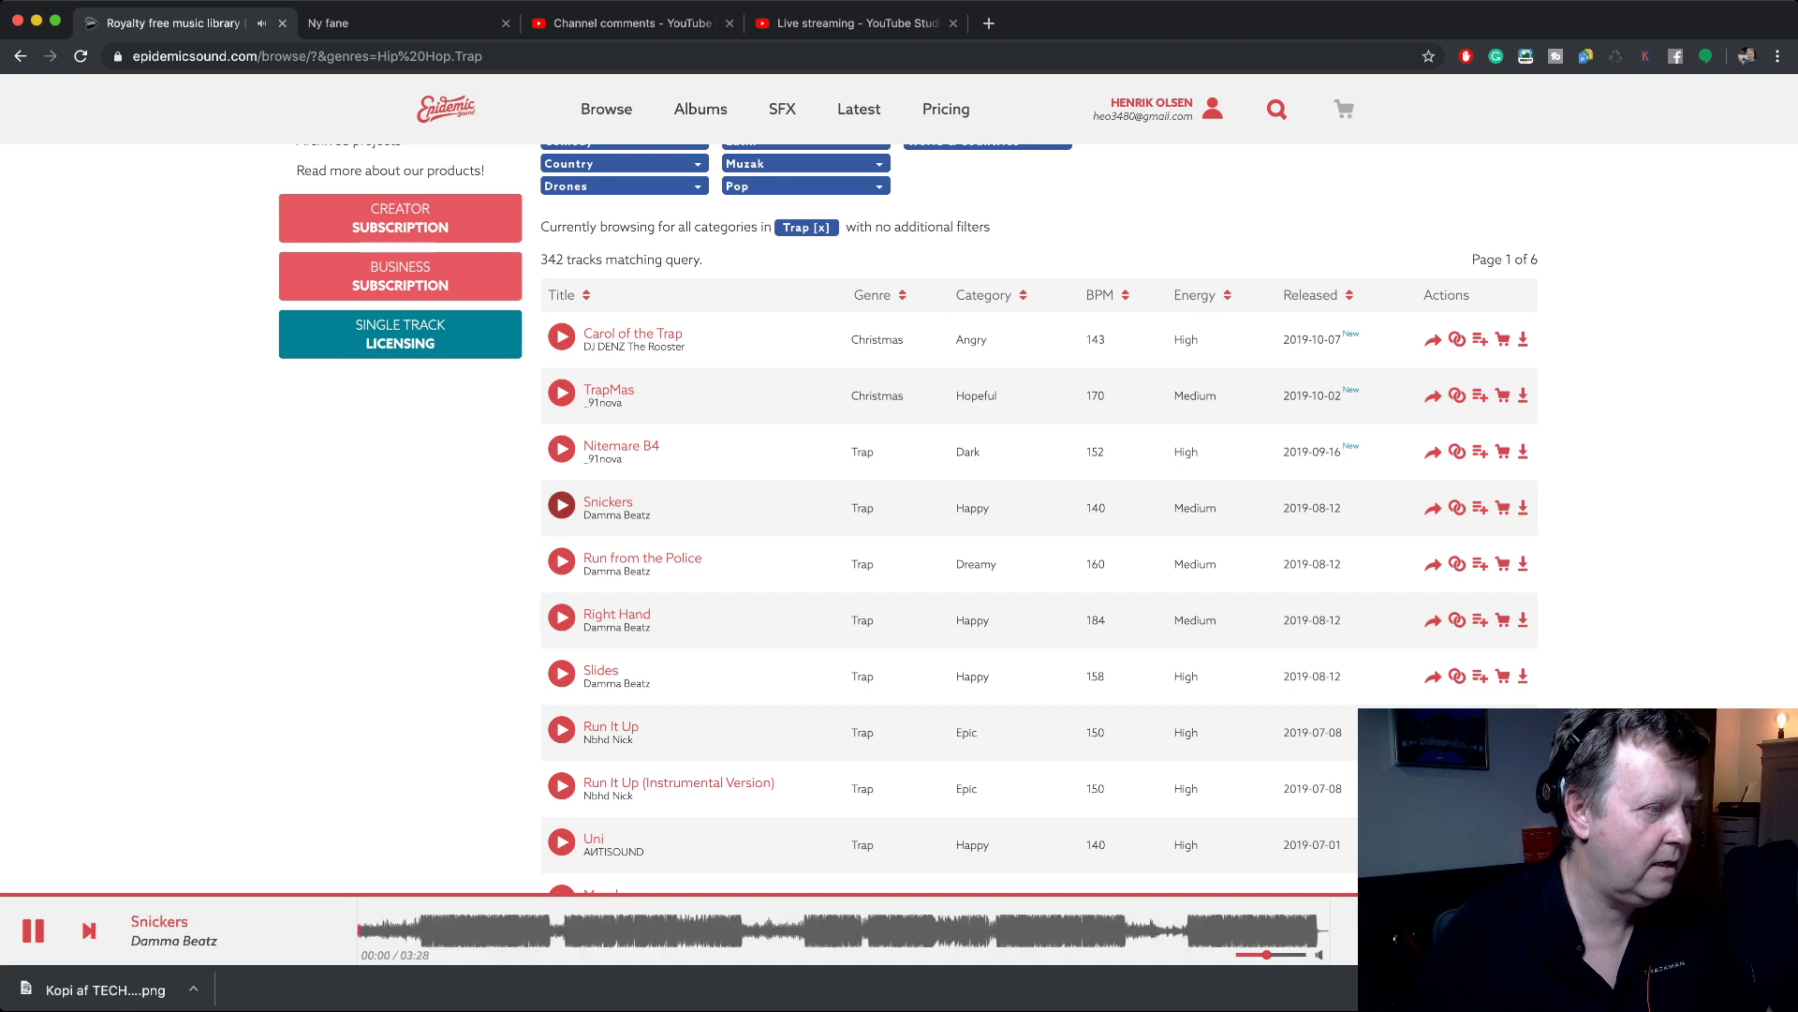
pyautogui.click(561, 561)
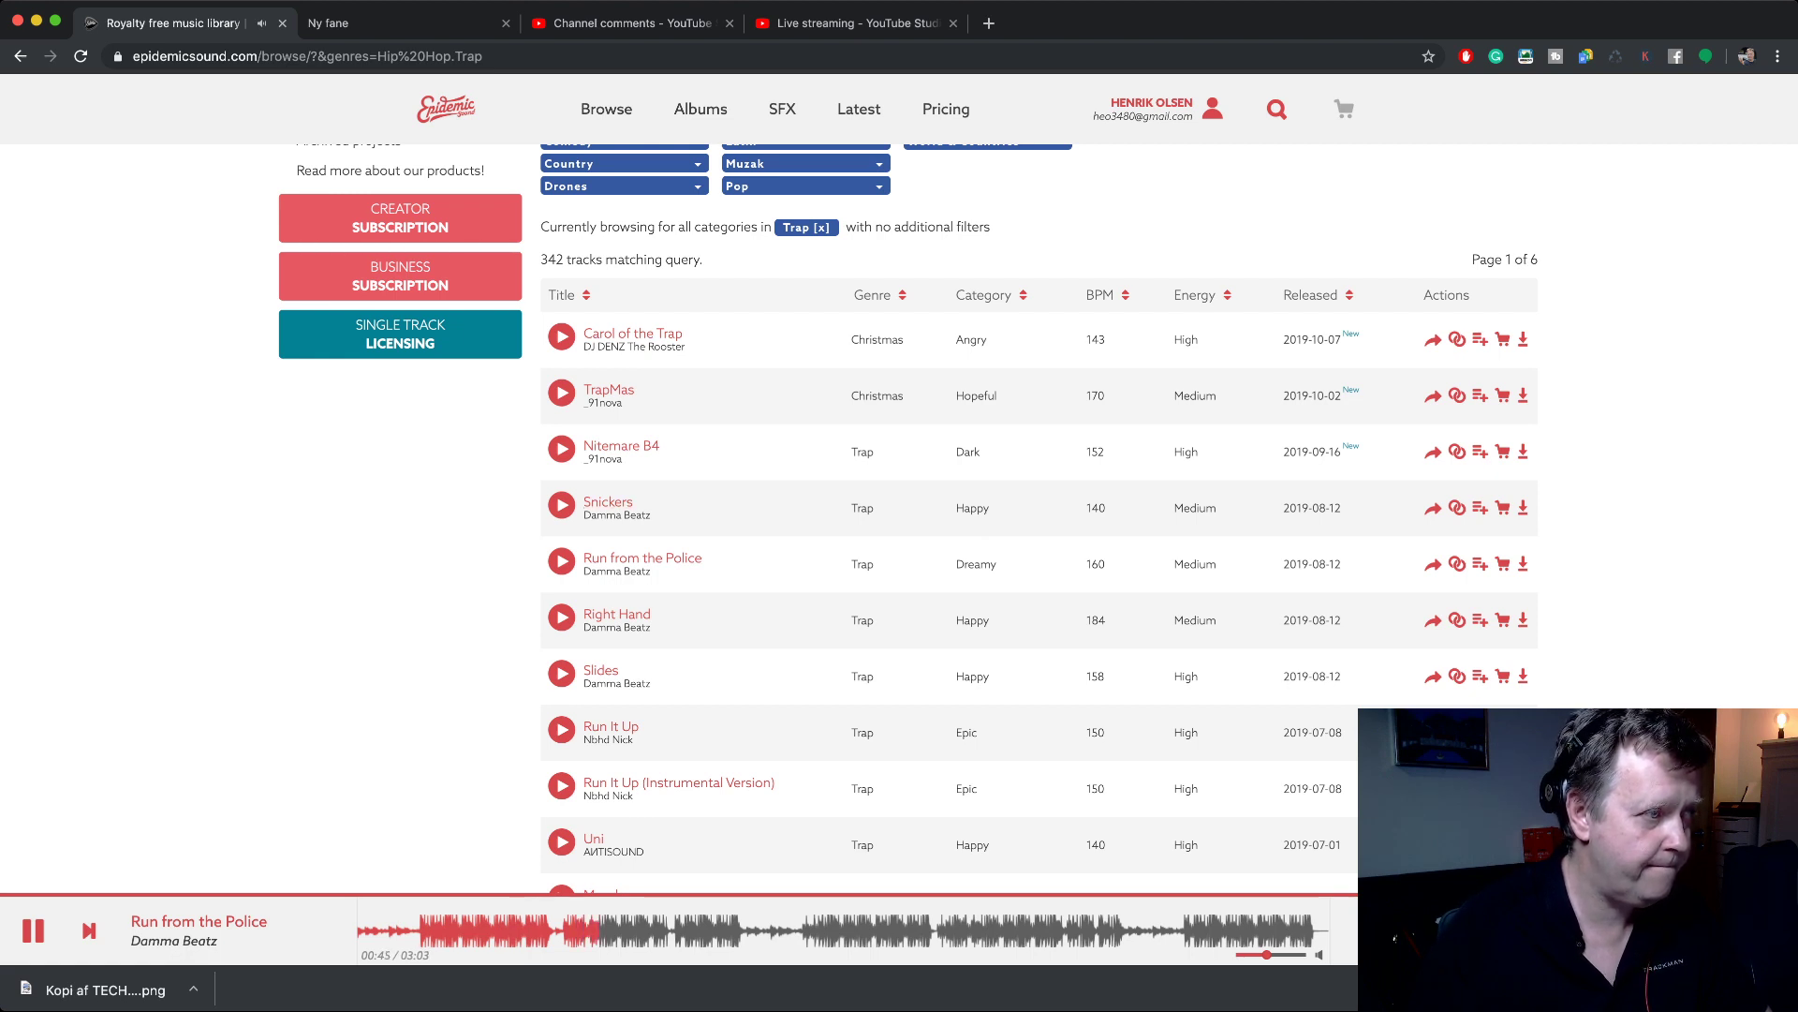
pyautogui.click(562, 560)
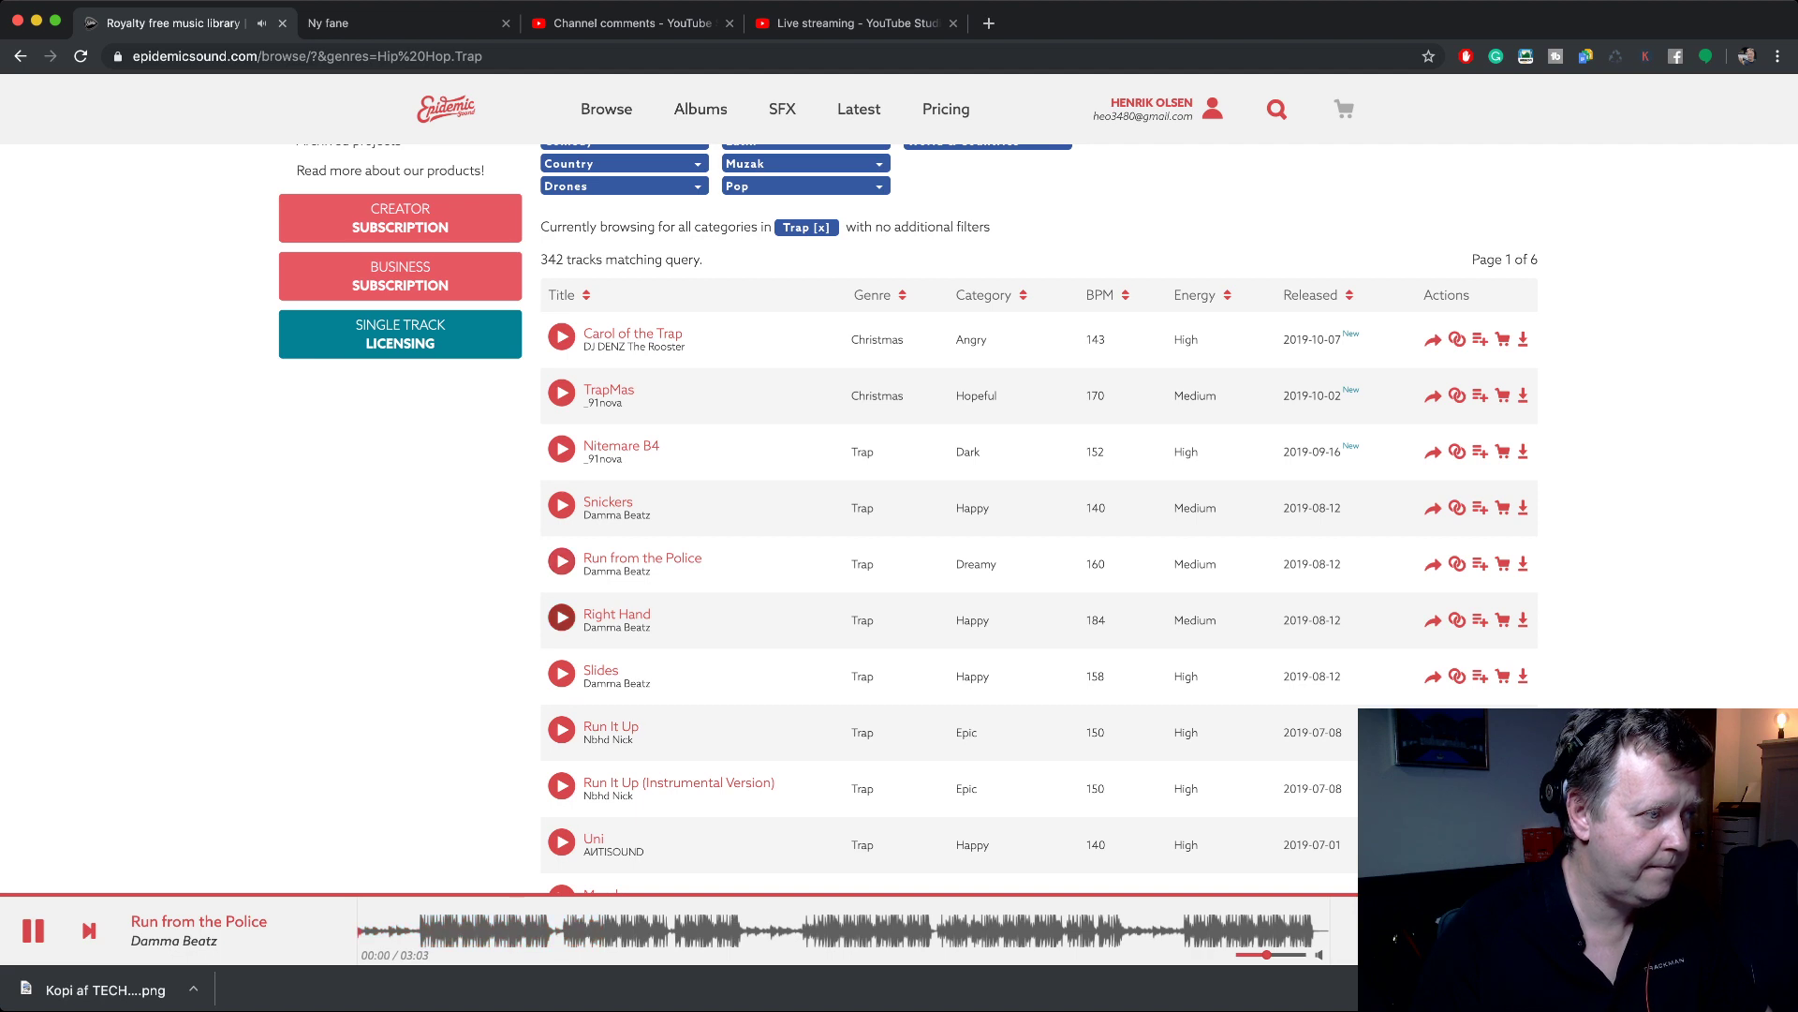
pyautogui.click(562, 616)
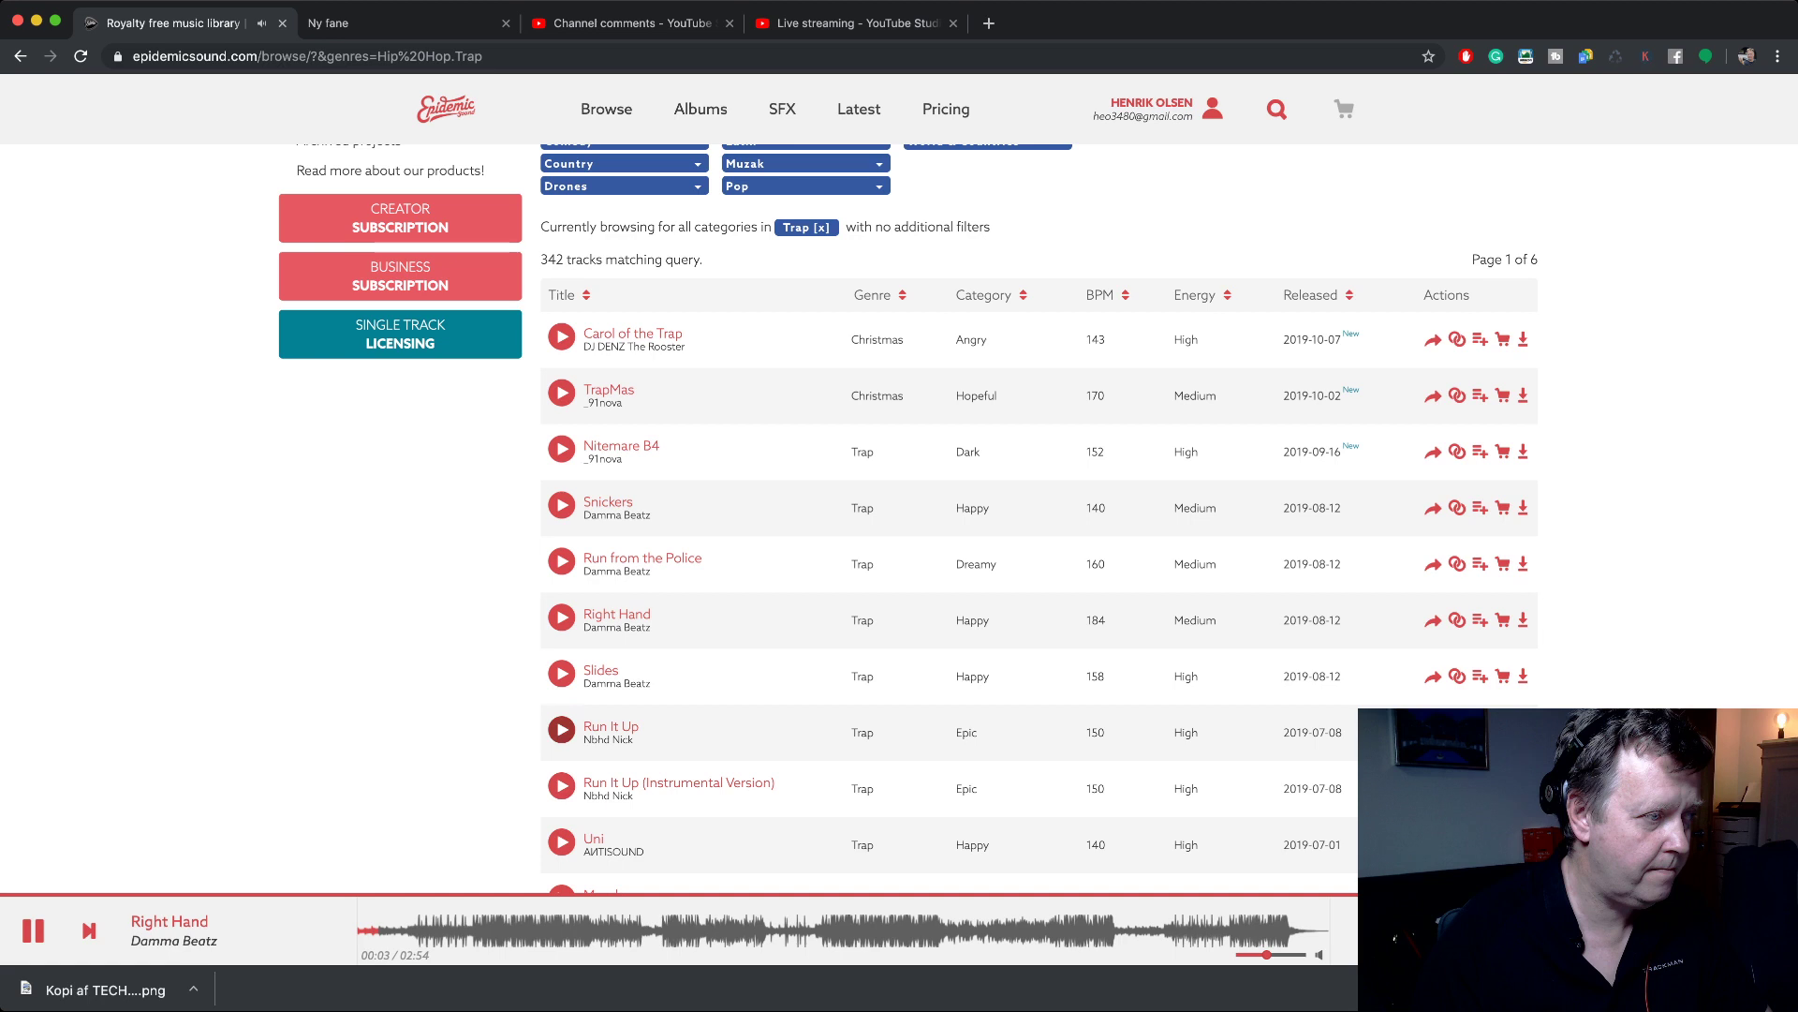
pyautogui.scroll(-1, 562, 735)
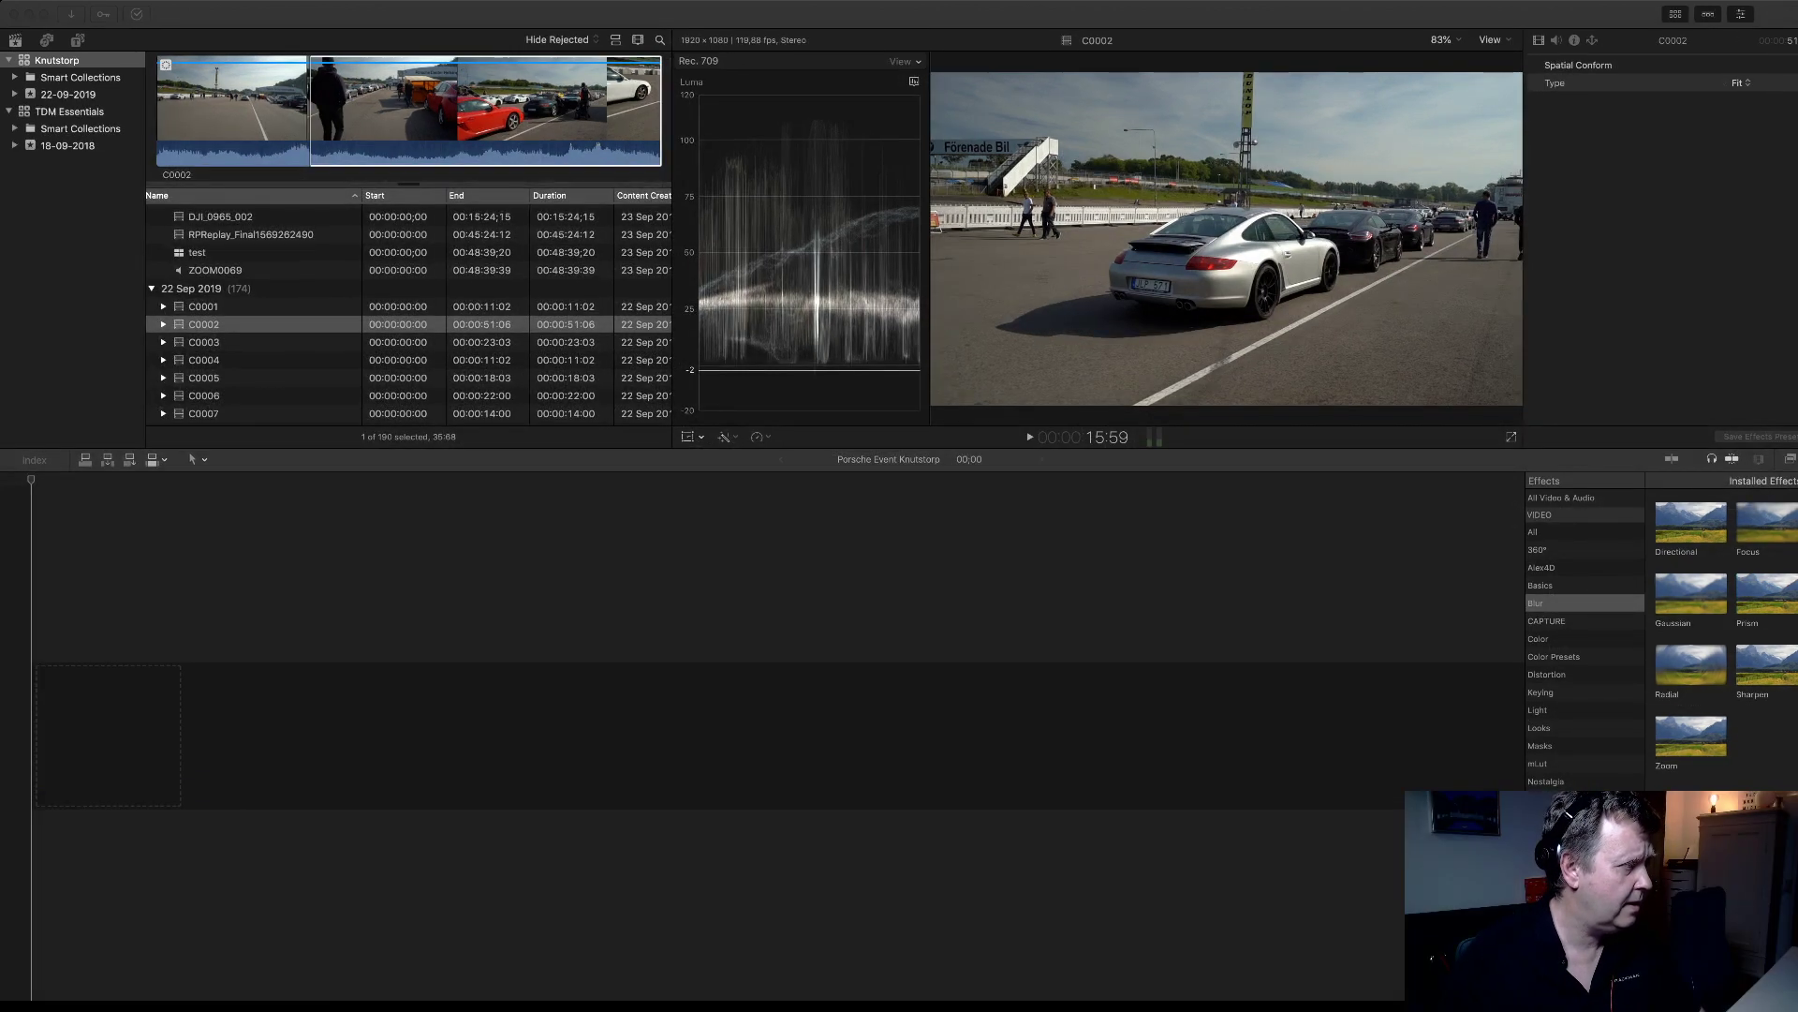
# - Switch back to Final Cut Pro and play through clips C0003 and C0004 in the browser
pyautogui.press('super+Tab')
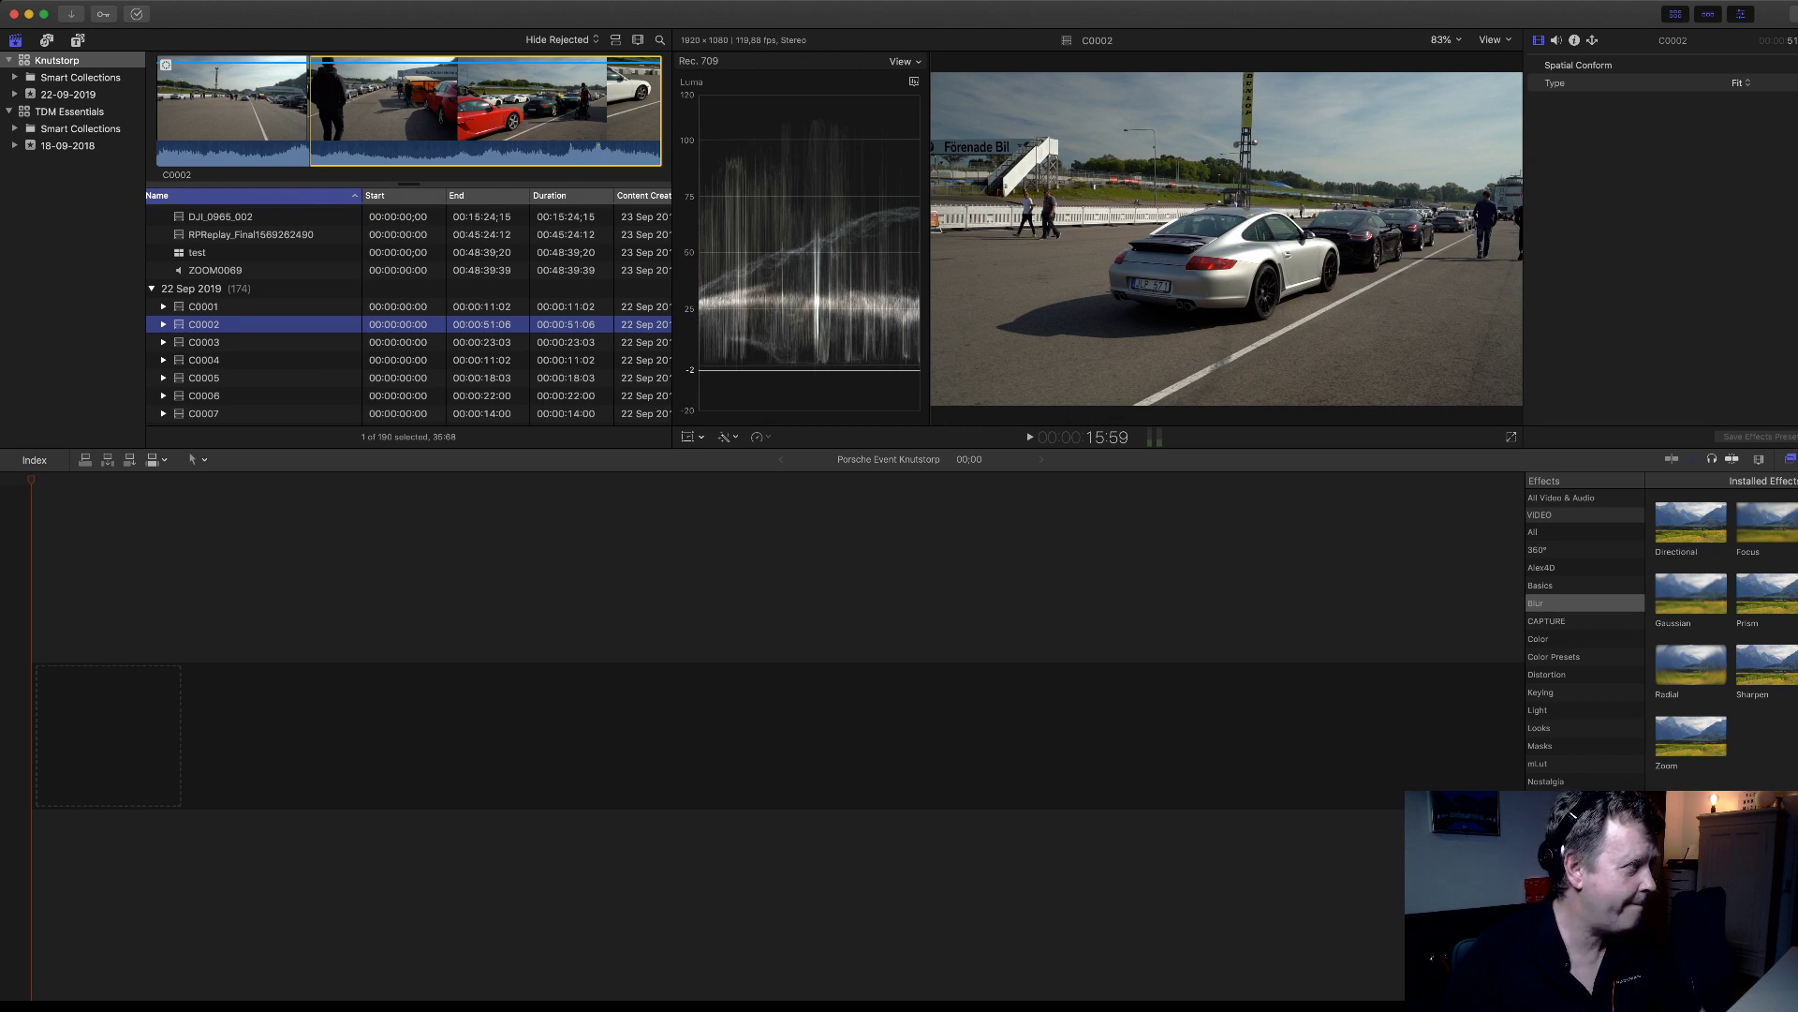
pyautogui.click(204, 342)
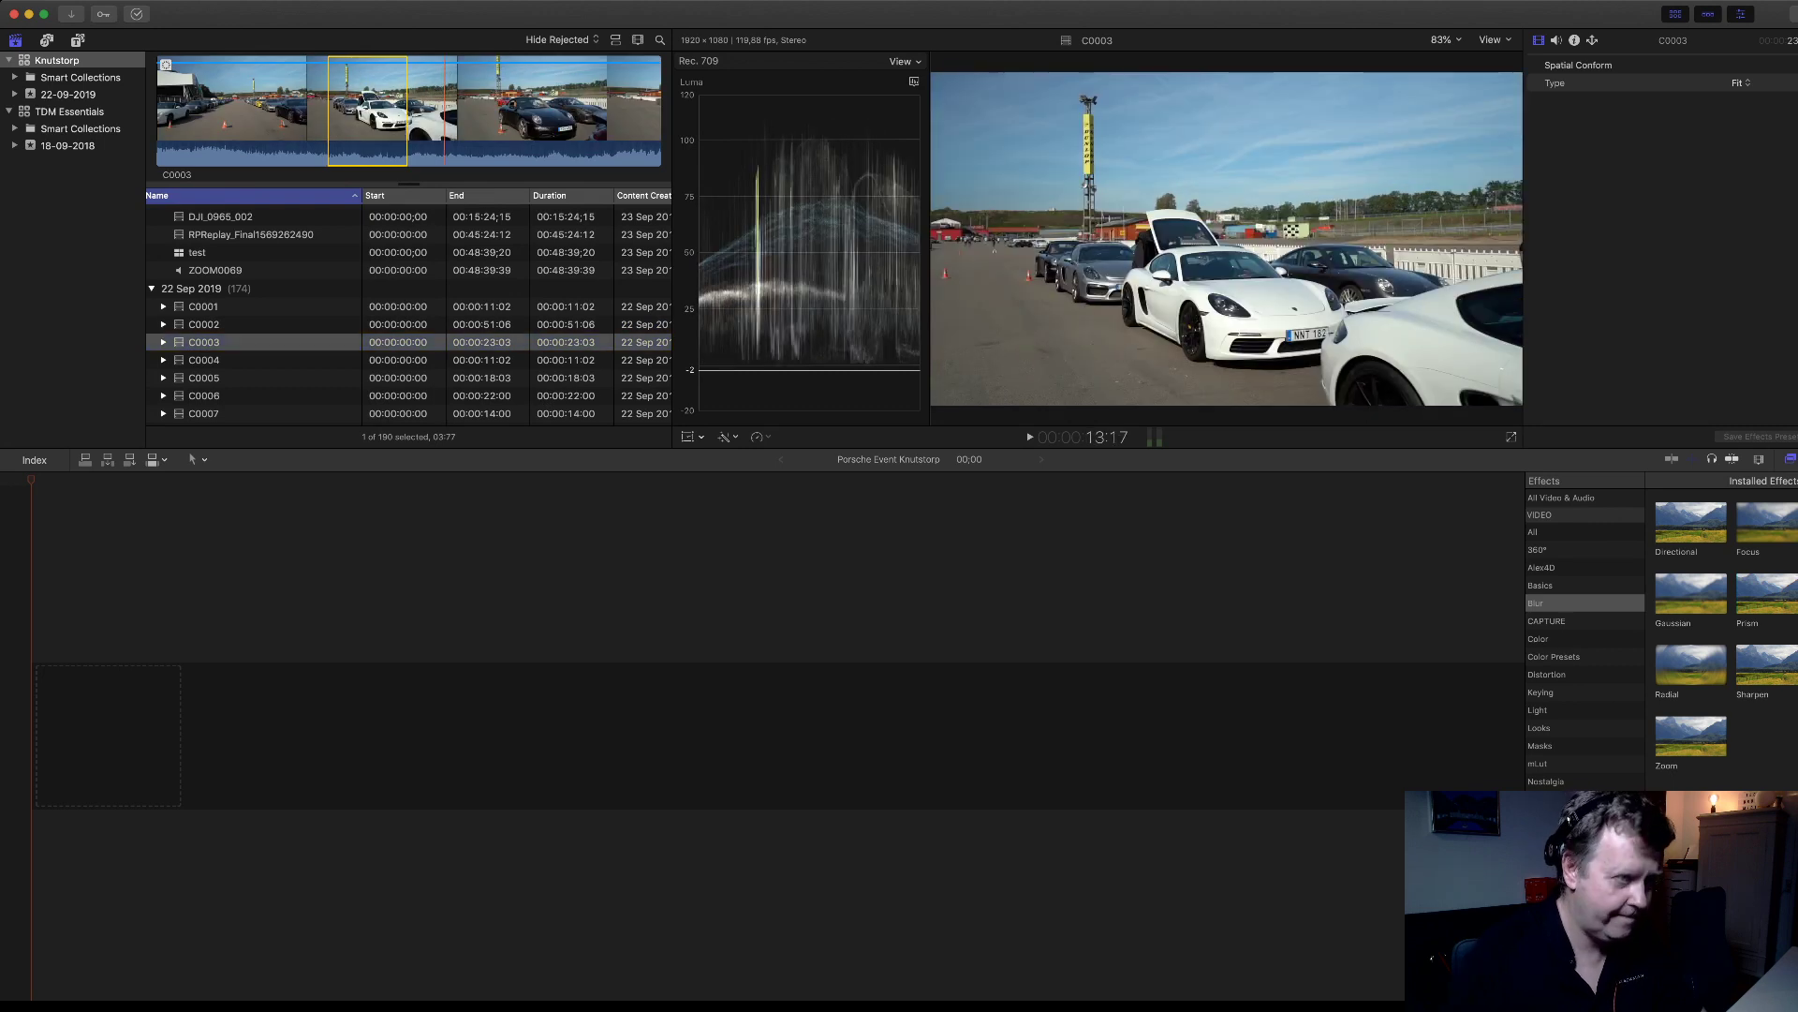
pyautogui.press('space')
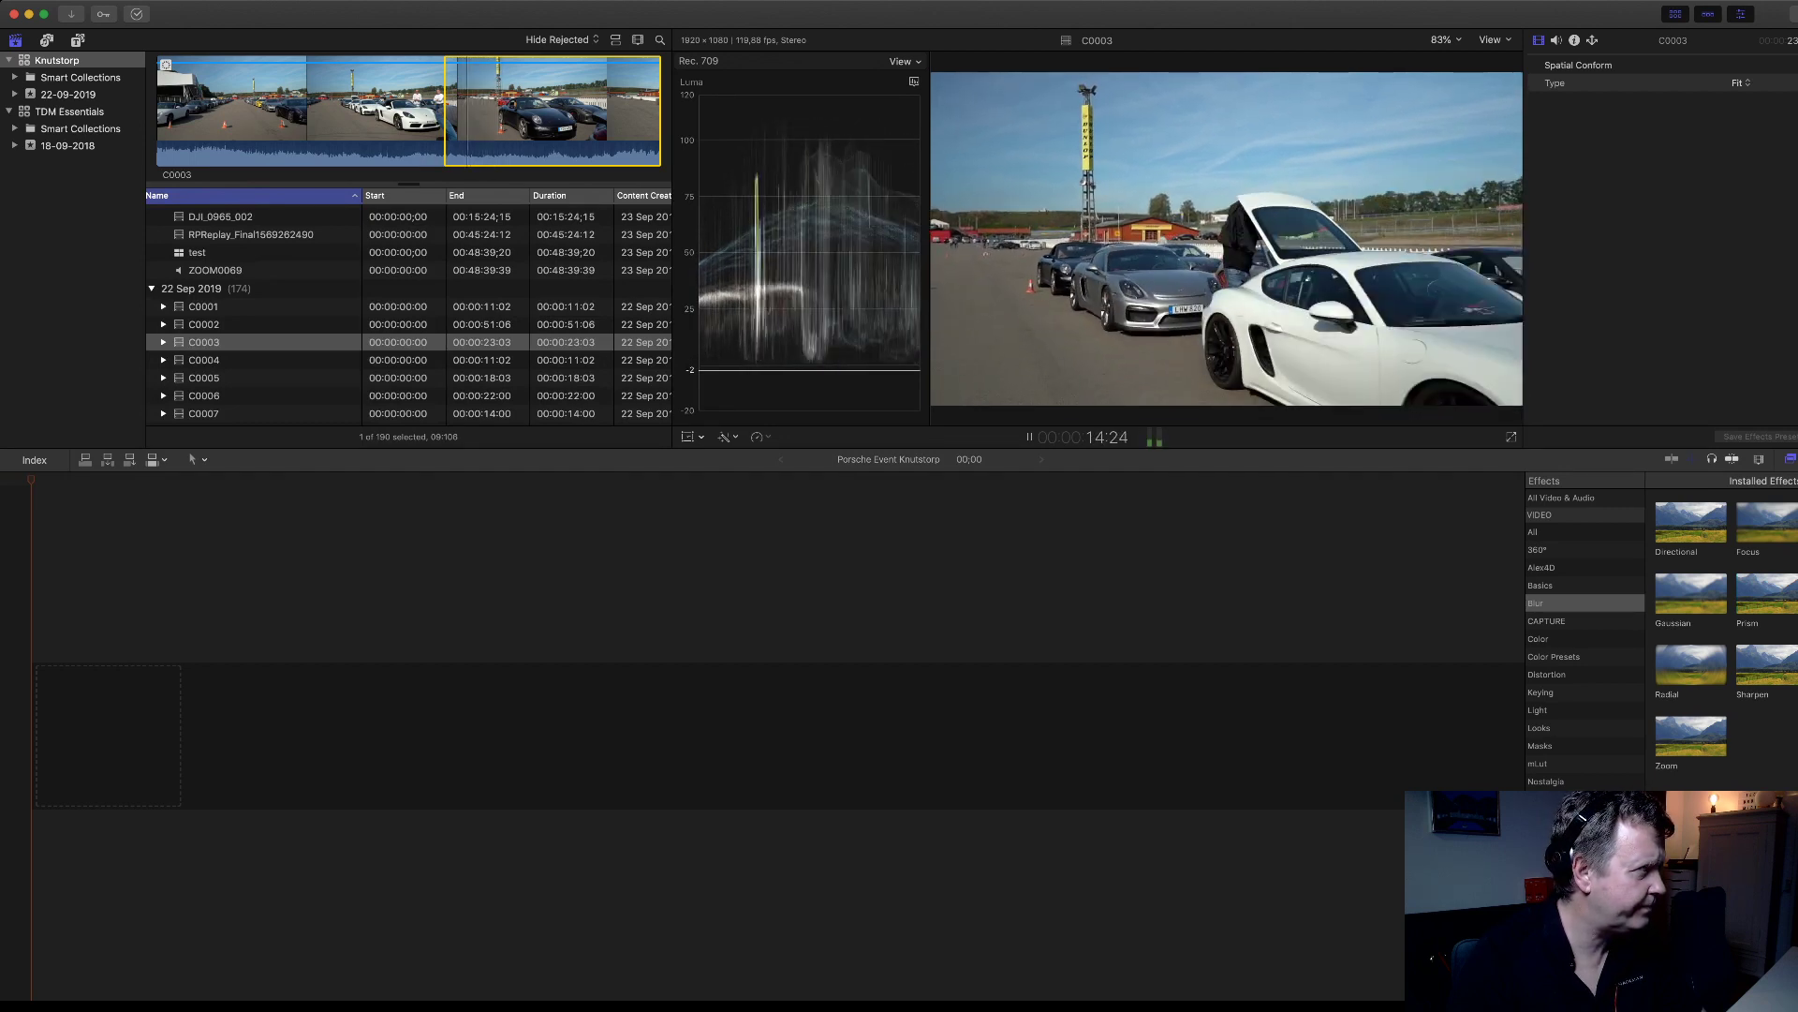
pyautogui.click(204, 360)
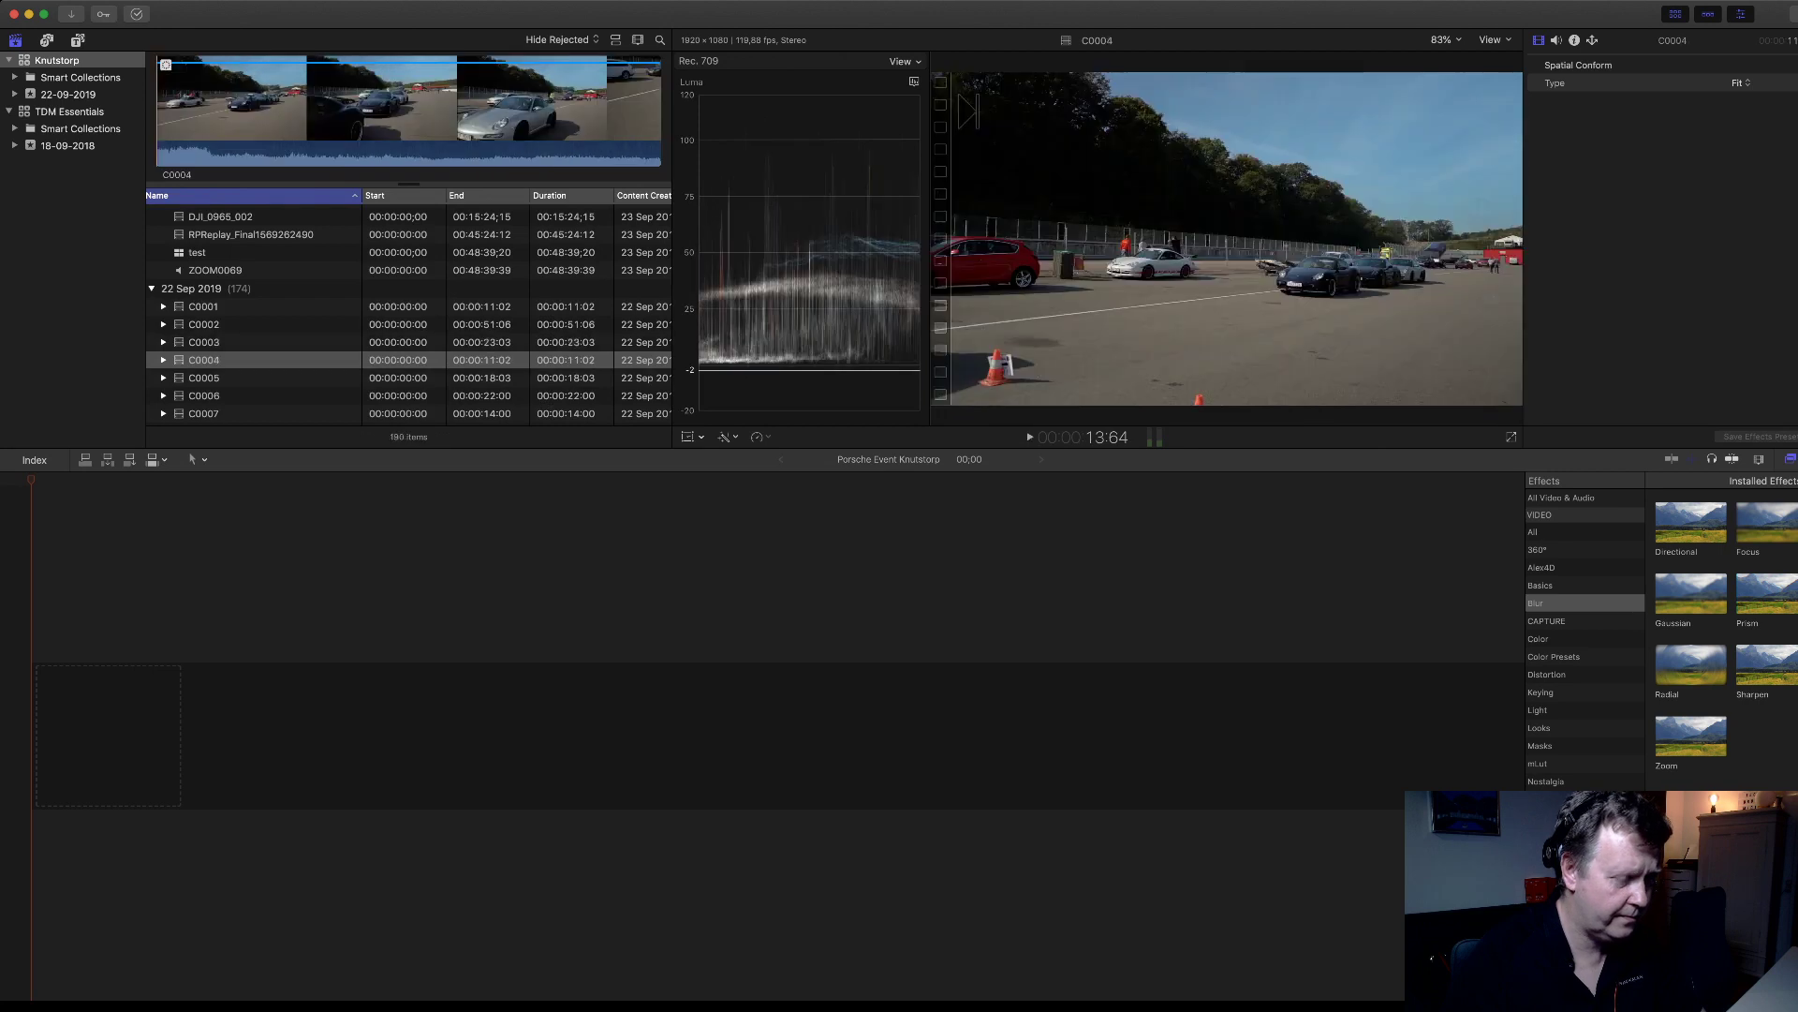
pyautogui.press('space')
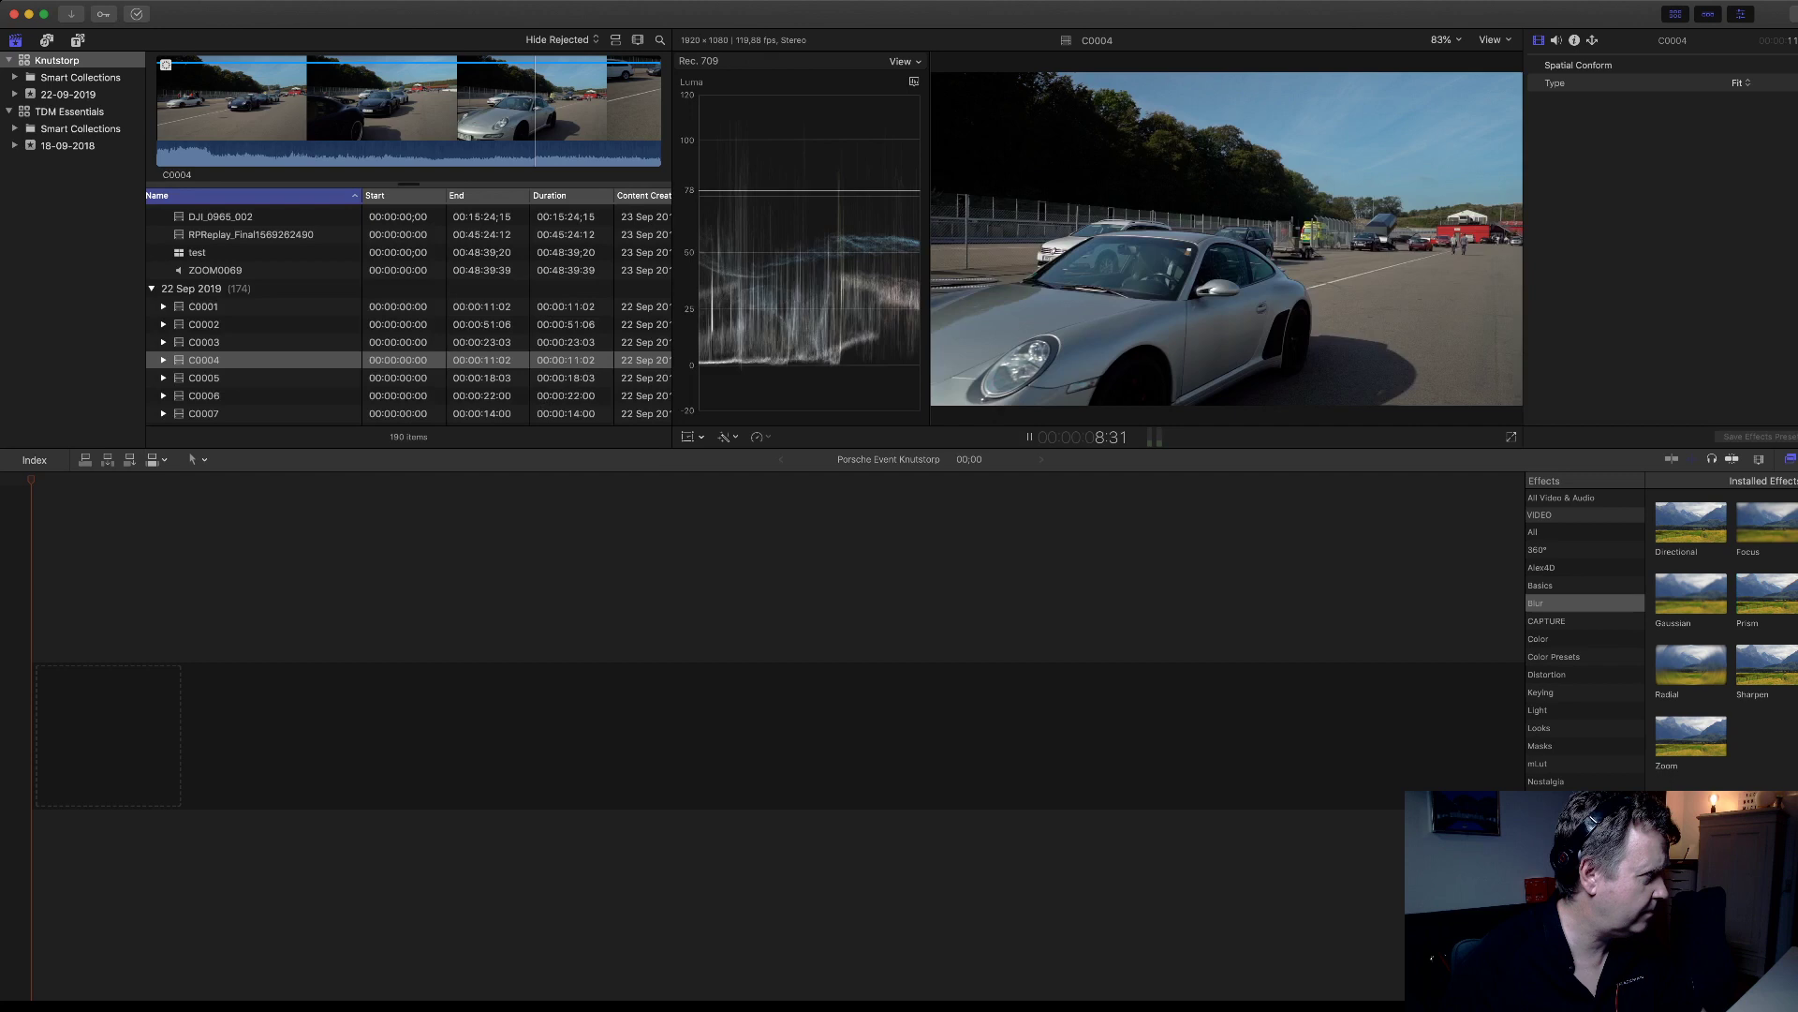
# - Play through clip C0005 and set its range start about two-thirds in, at the dark grey Porsche
pyautogui.click(203, 377)
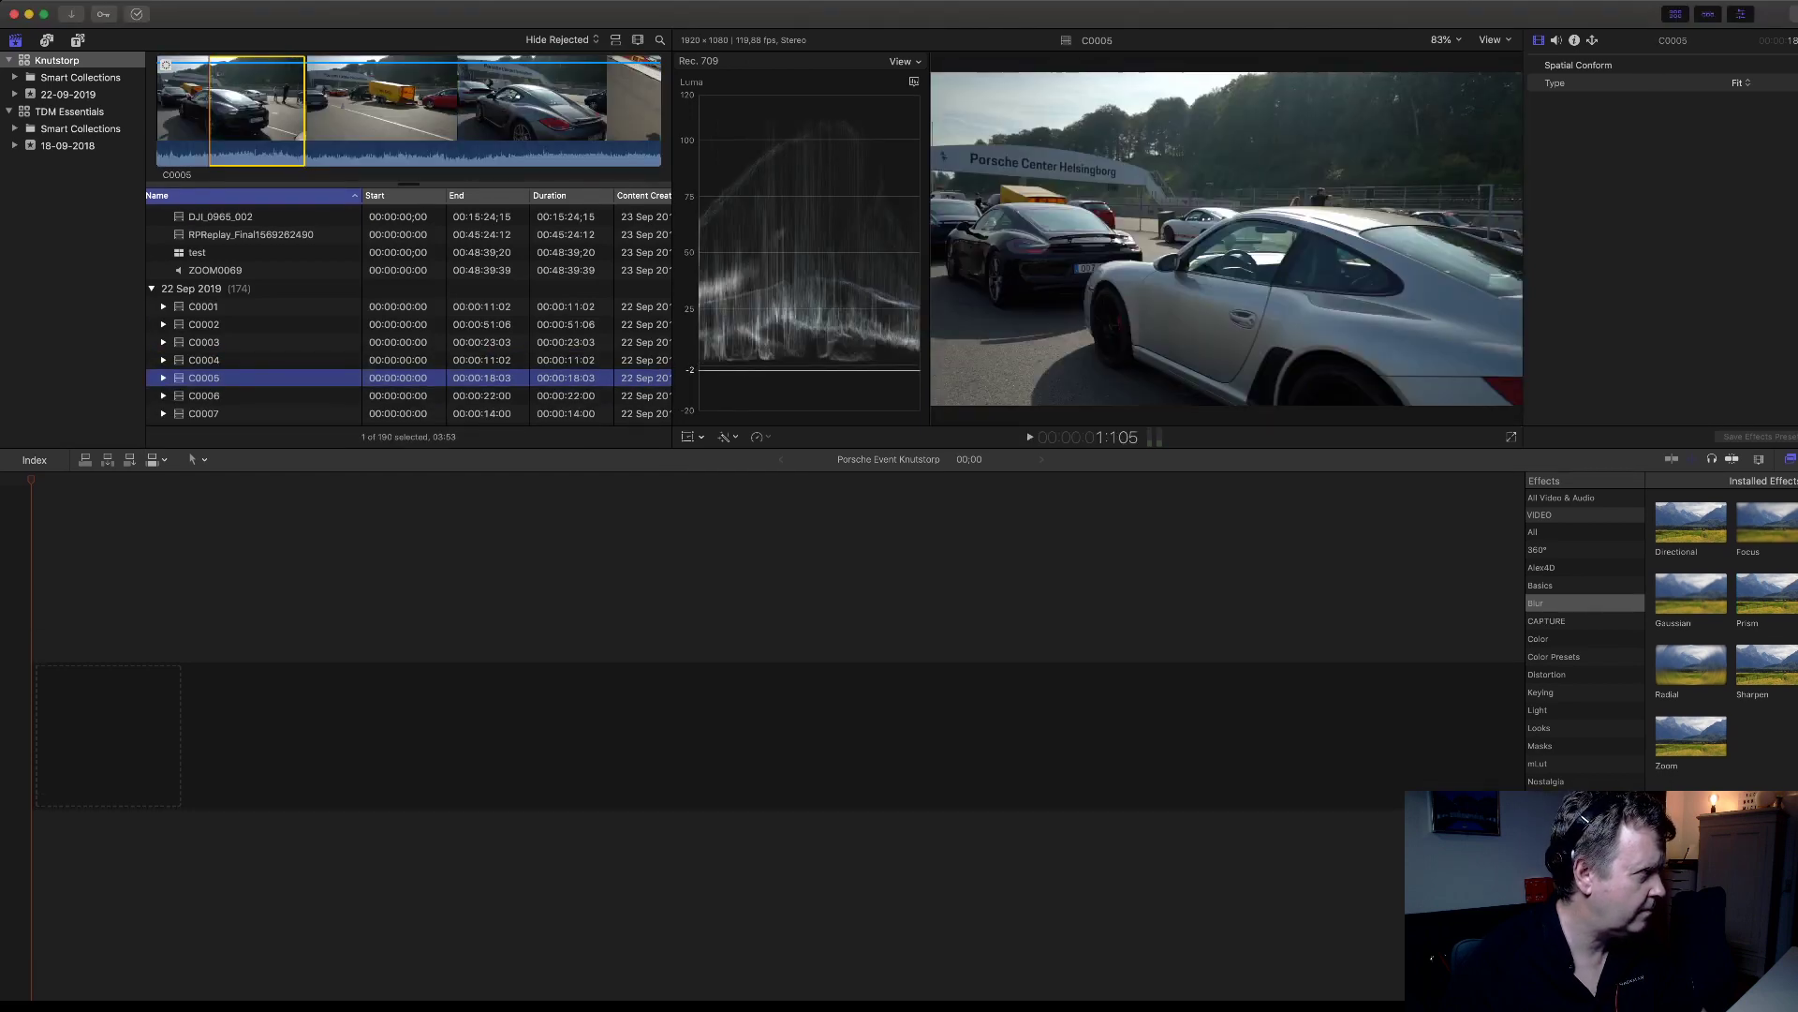
pyautogui.click(401, 103)
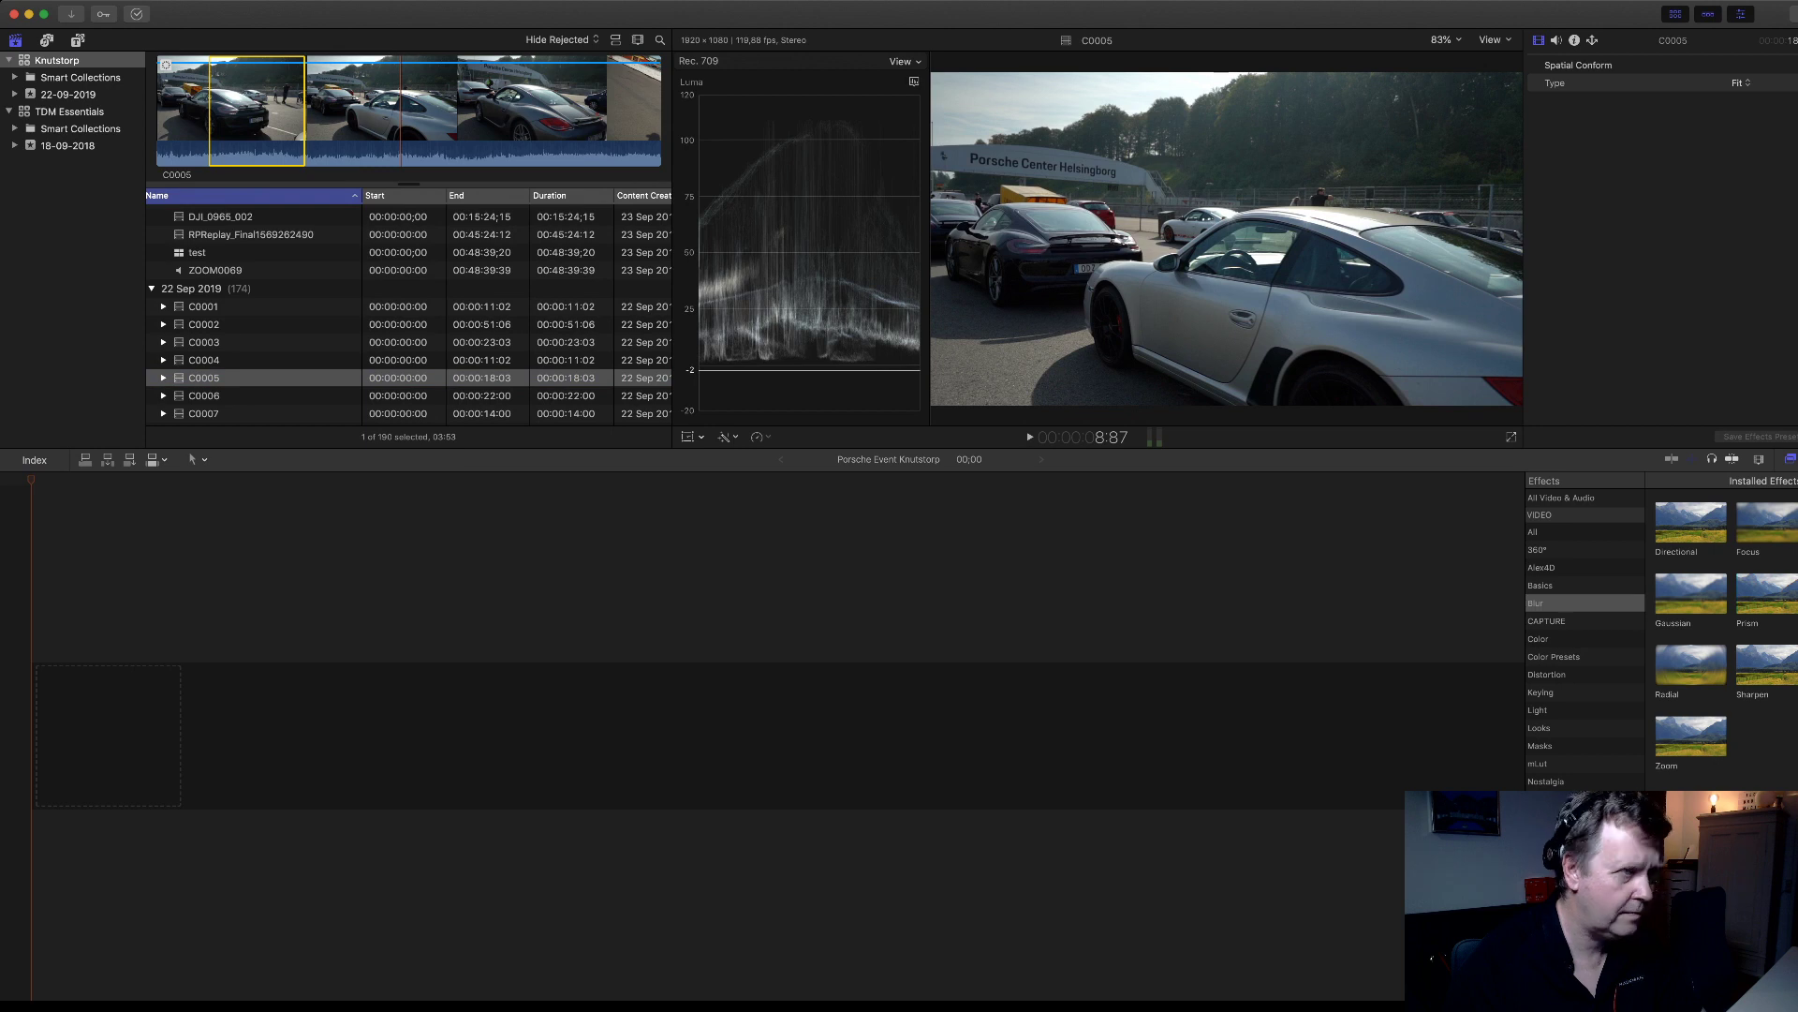
pyautogui.press('i')
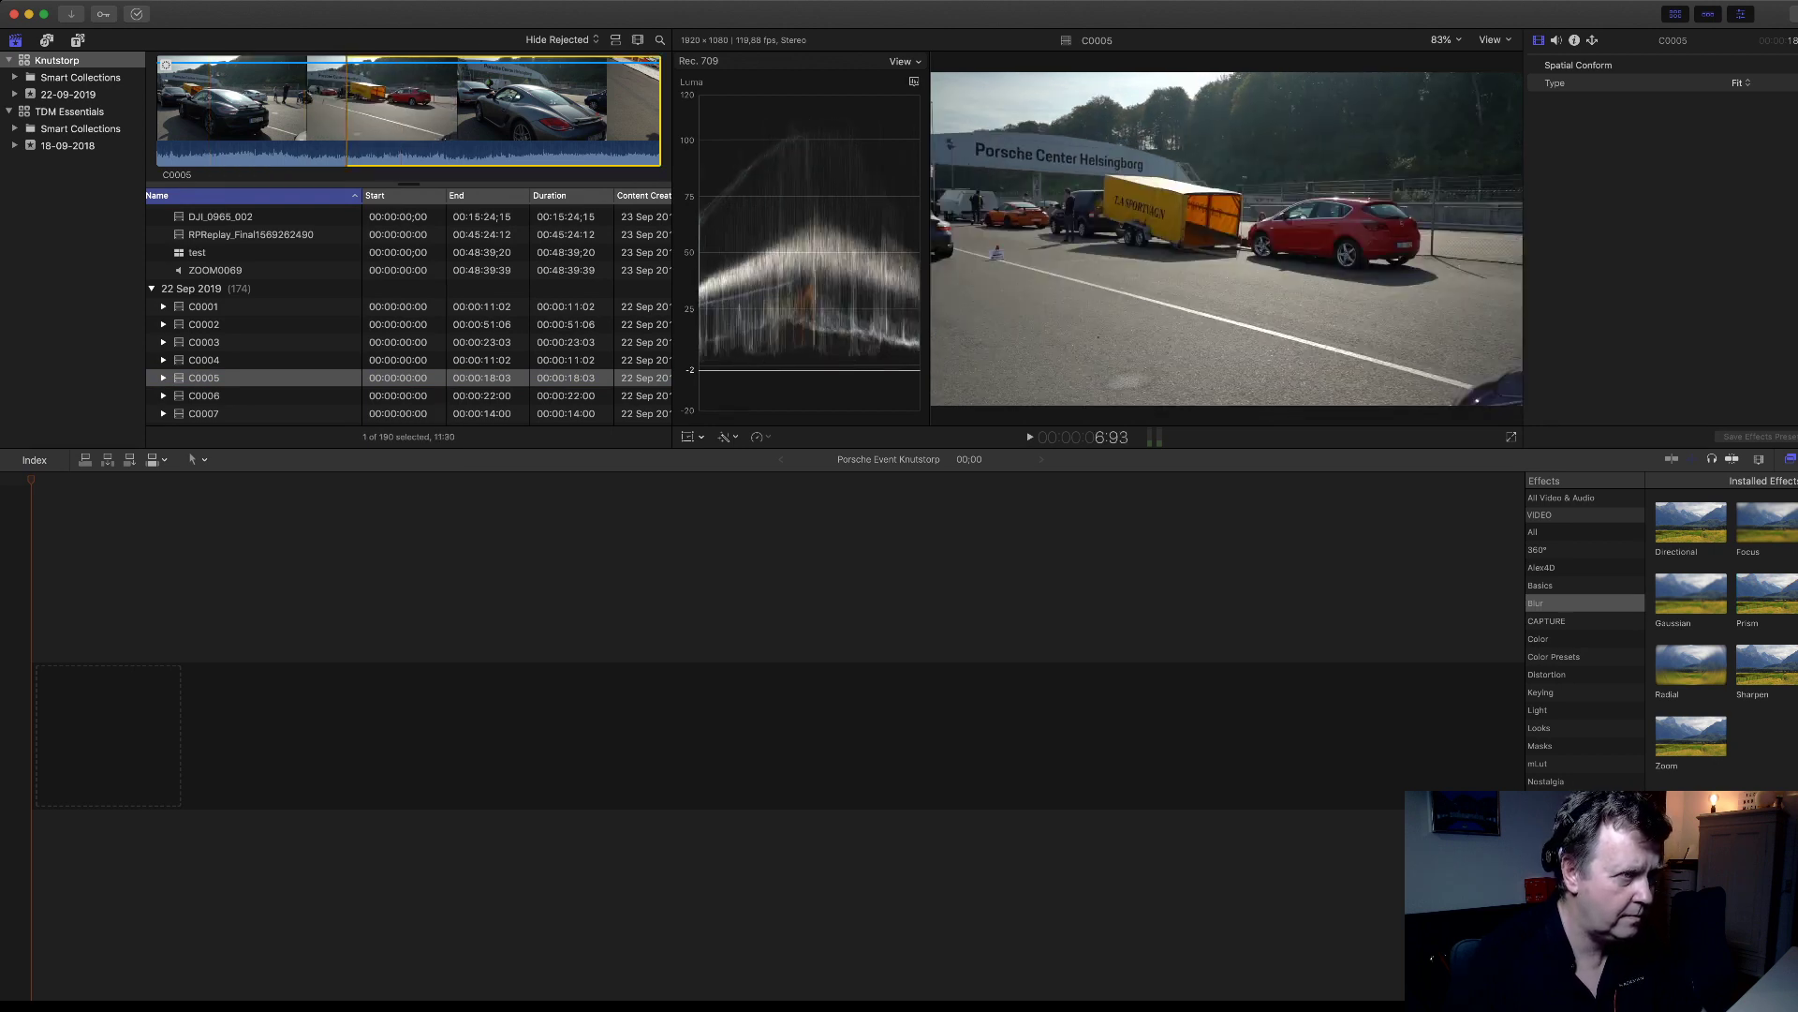
pyautogui.press('space')
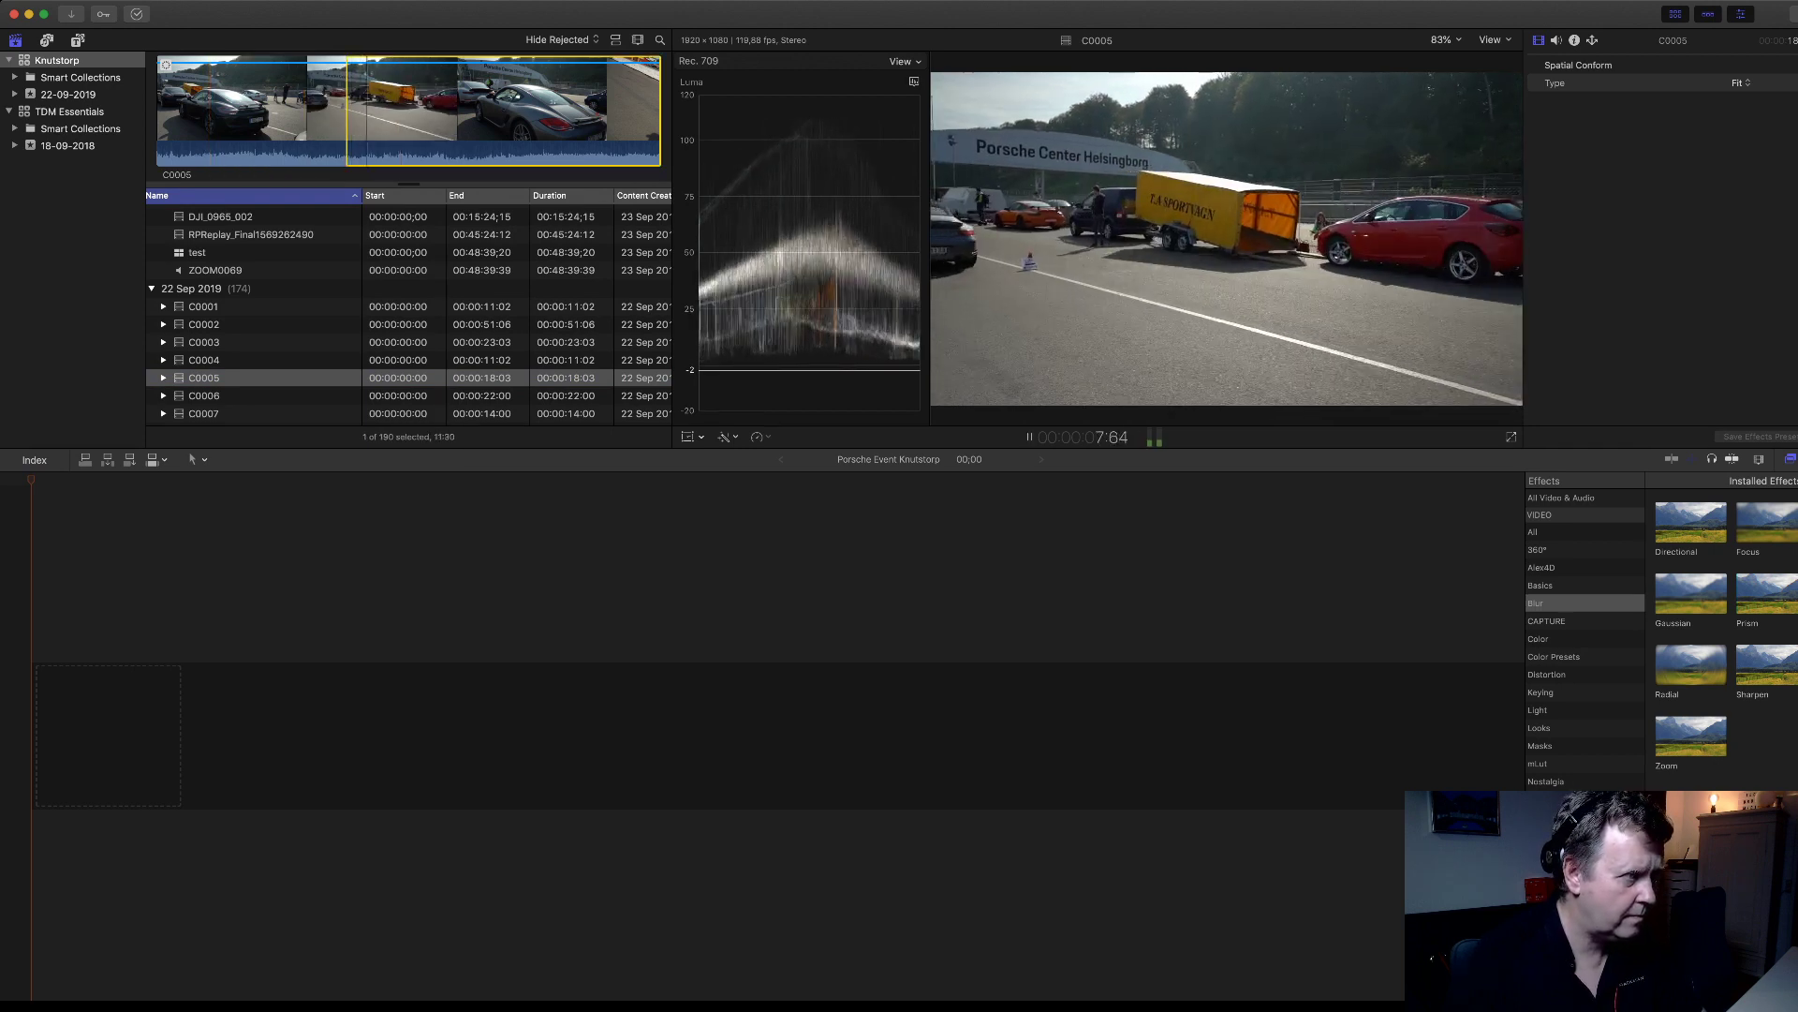
pyautogui.press('i')
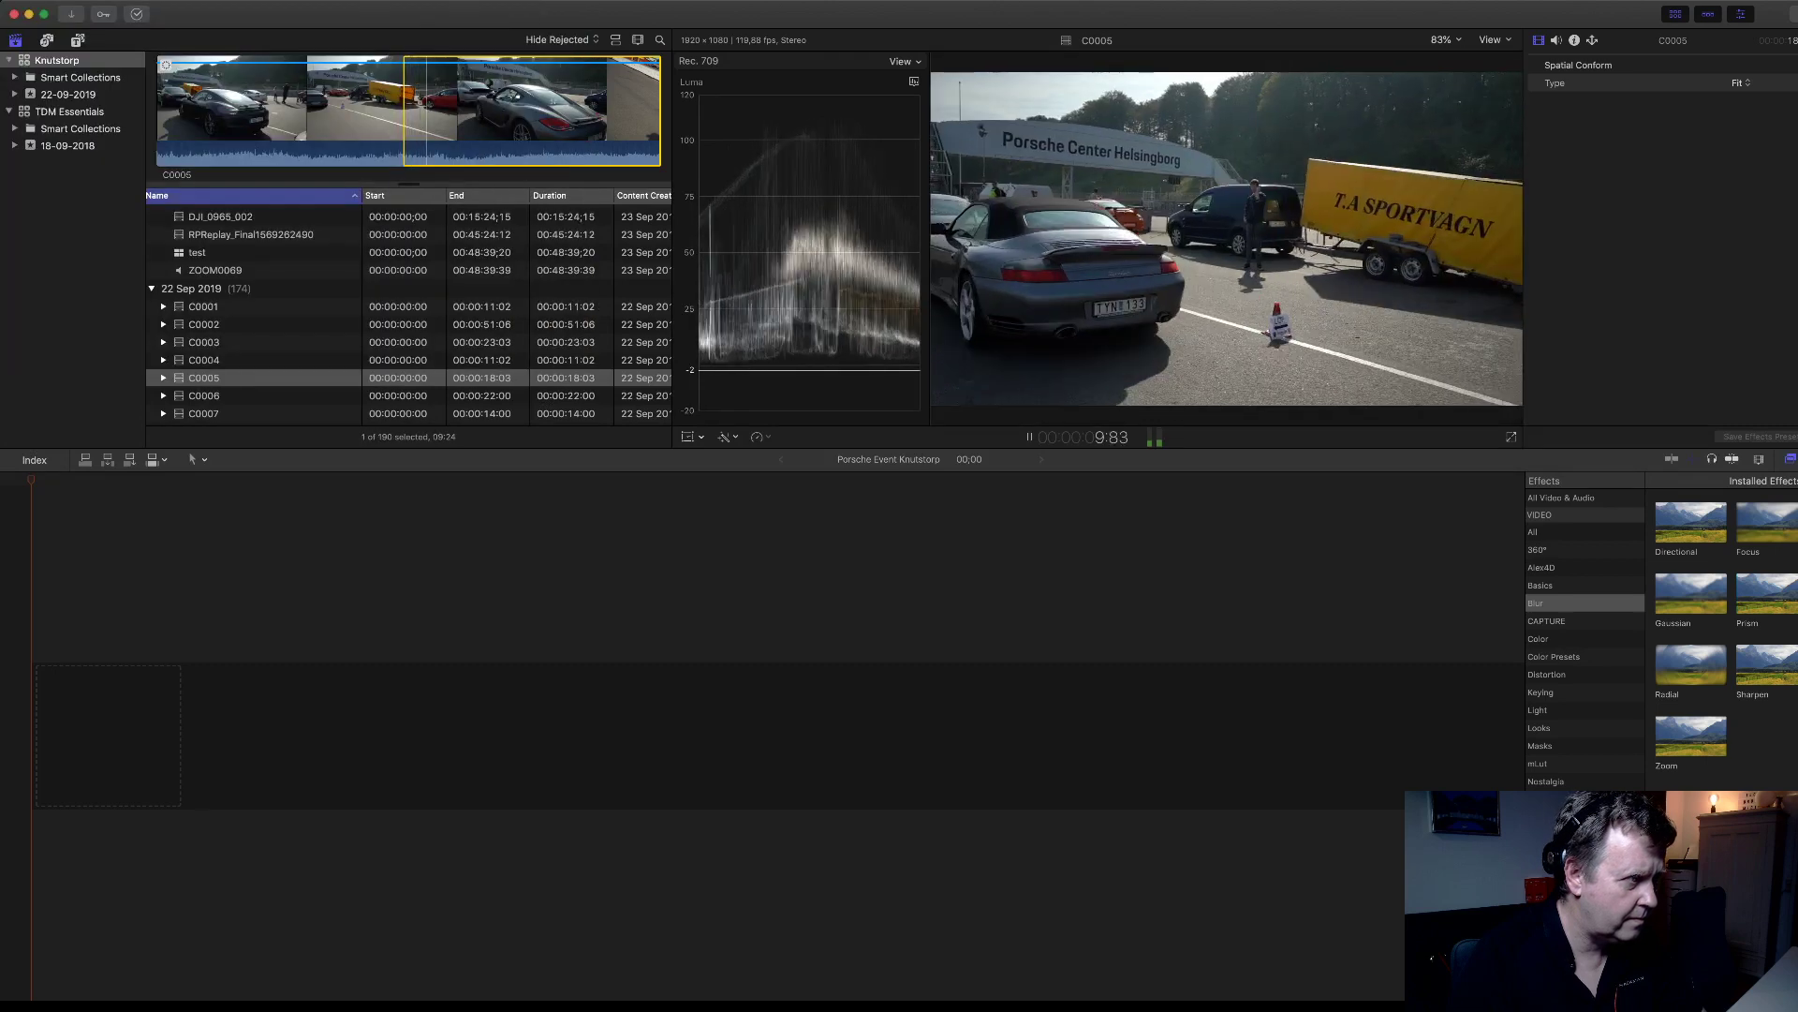
pyautogui.press('i')
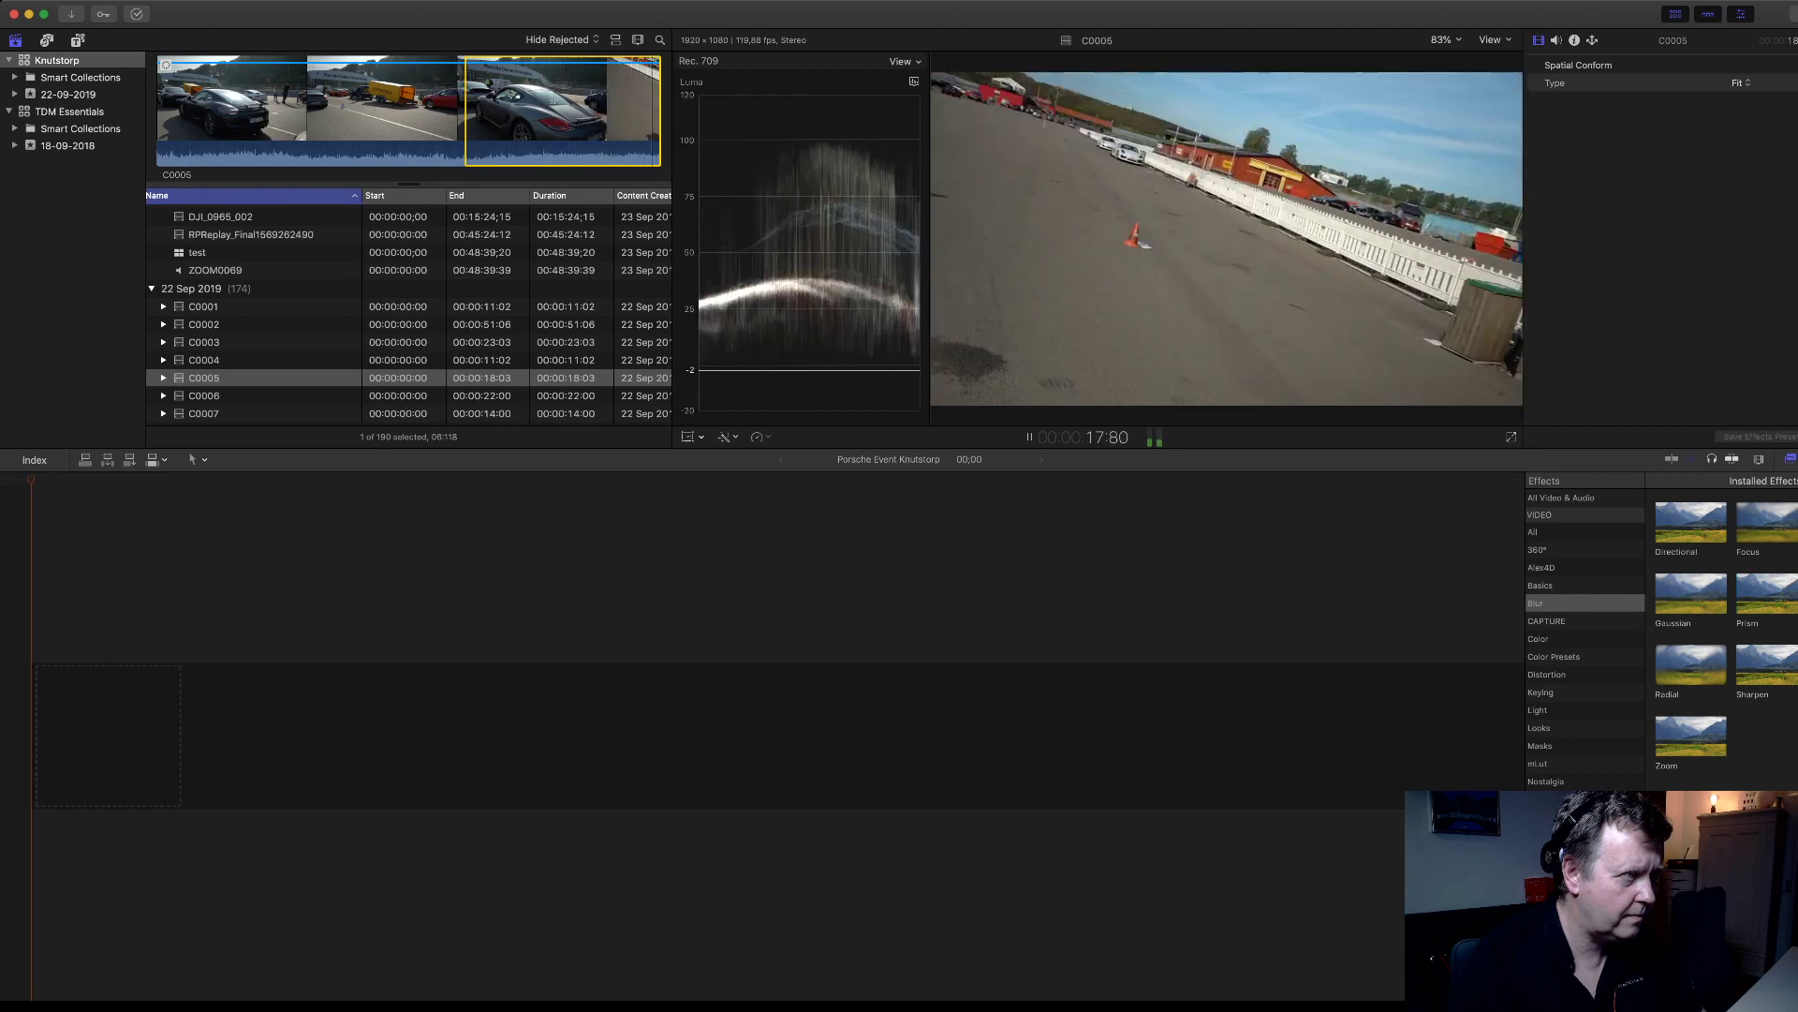
# - Play clip C0006 and display its clip information in the inspector
pyautogui.press('Down')
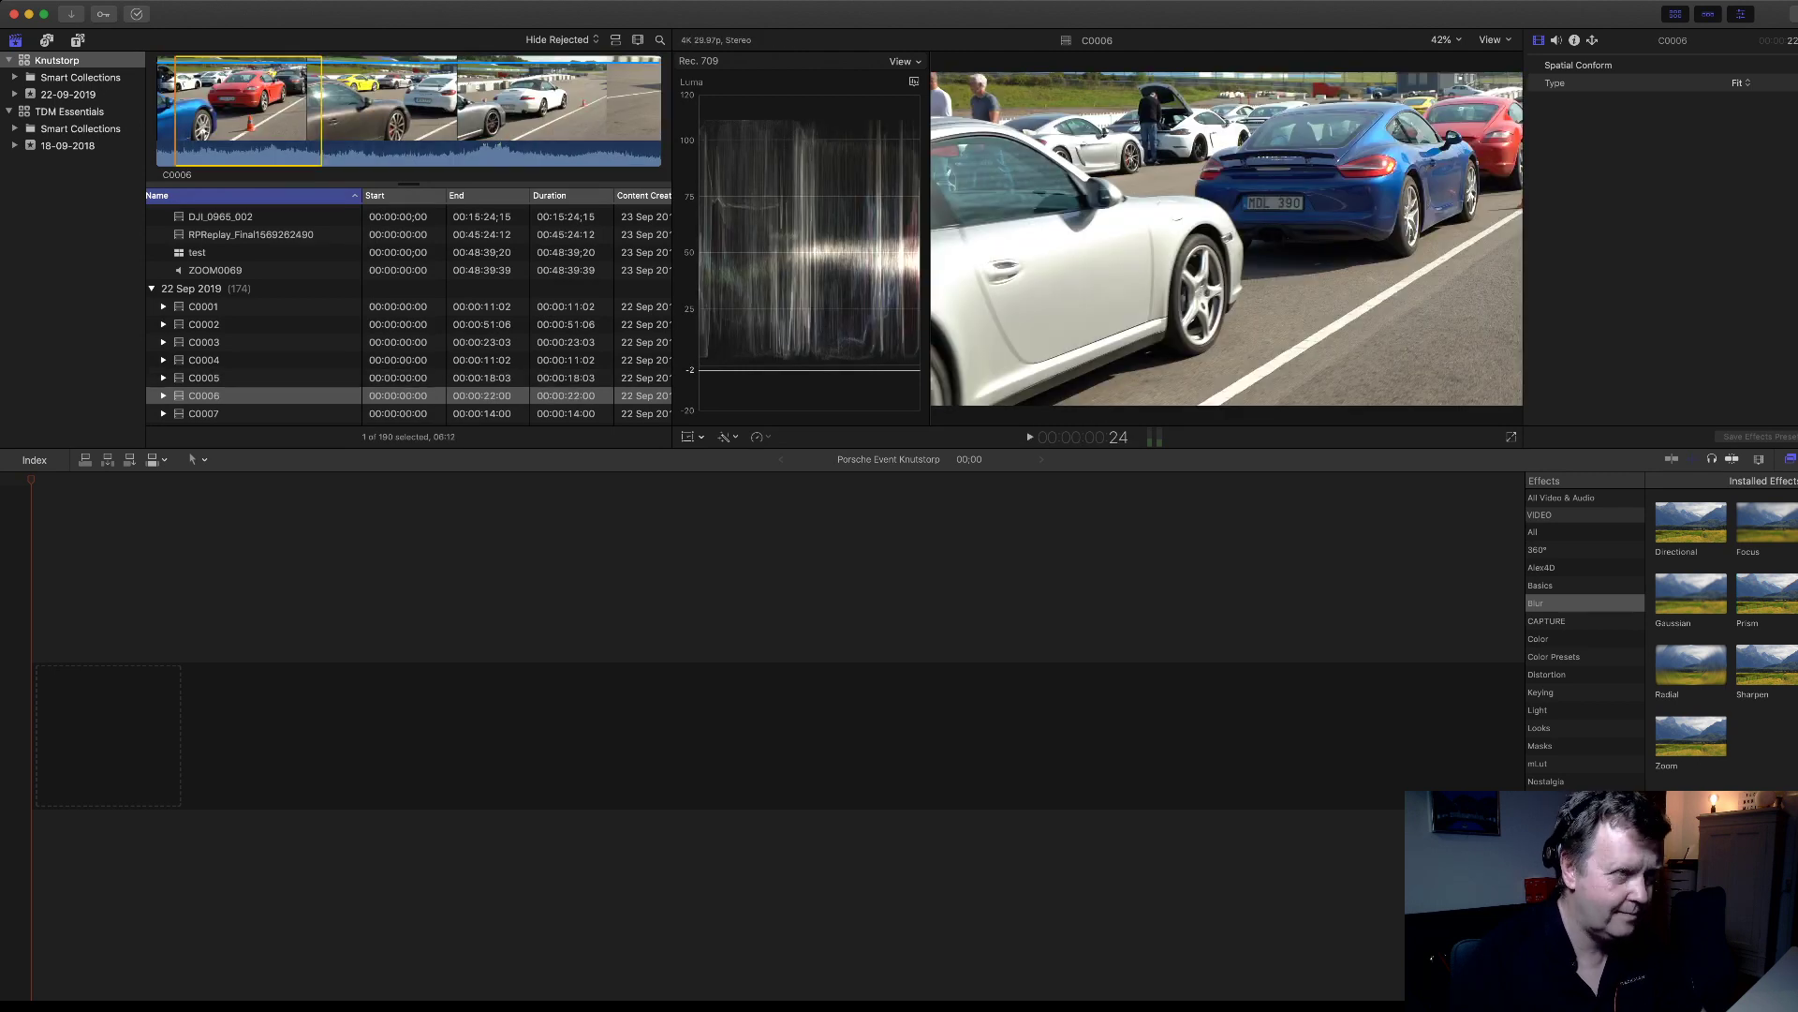
pyautogui.press('space')
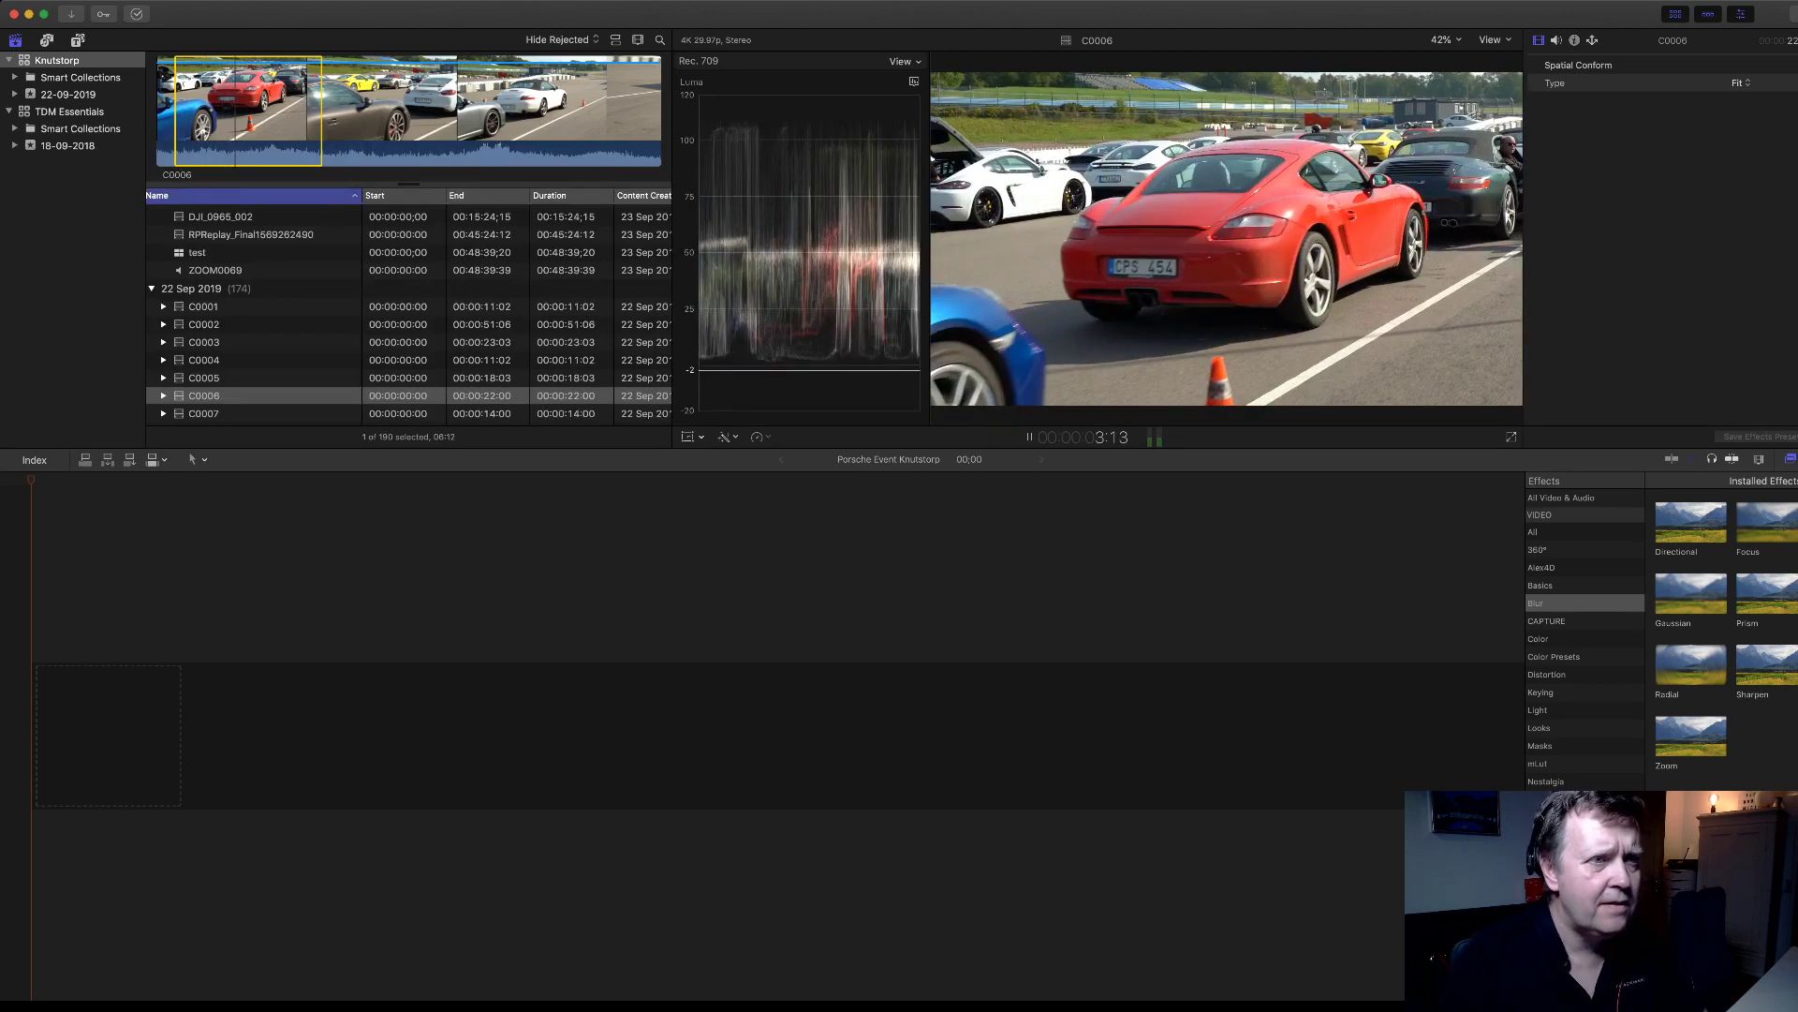
pyautogui.hotkey('ctrl', 'Tab')
pyautogui.hotkey('ctrl', 'Tab')
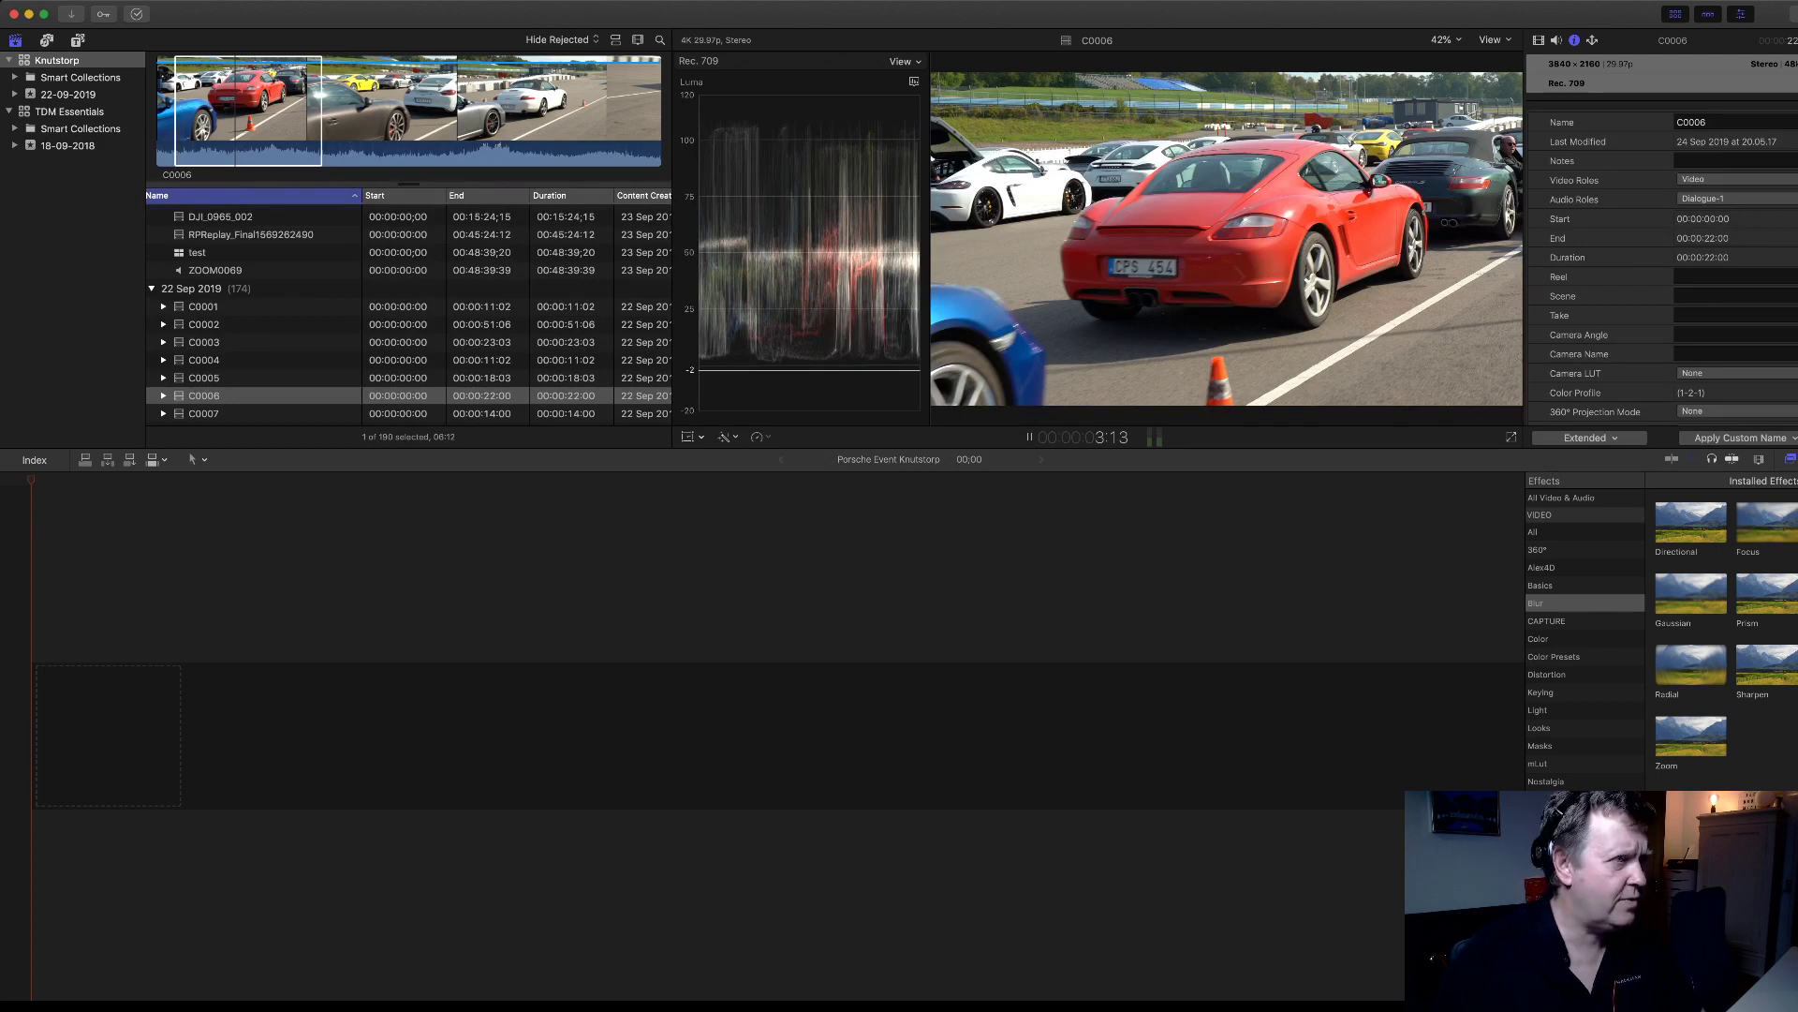
# - Find the drone footage further down the browser and review clips DJI_0877 and DJI_0878
pyautogui.scroll(-2, 408, 314)
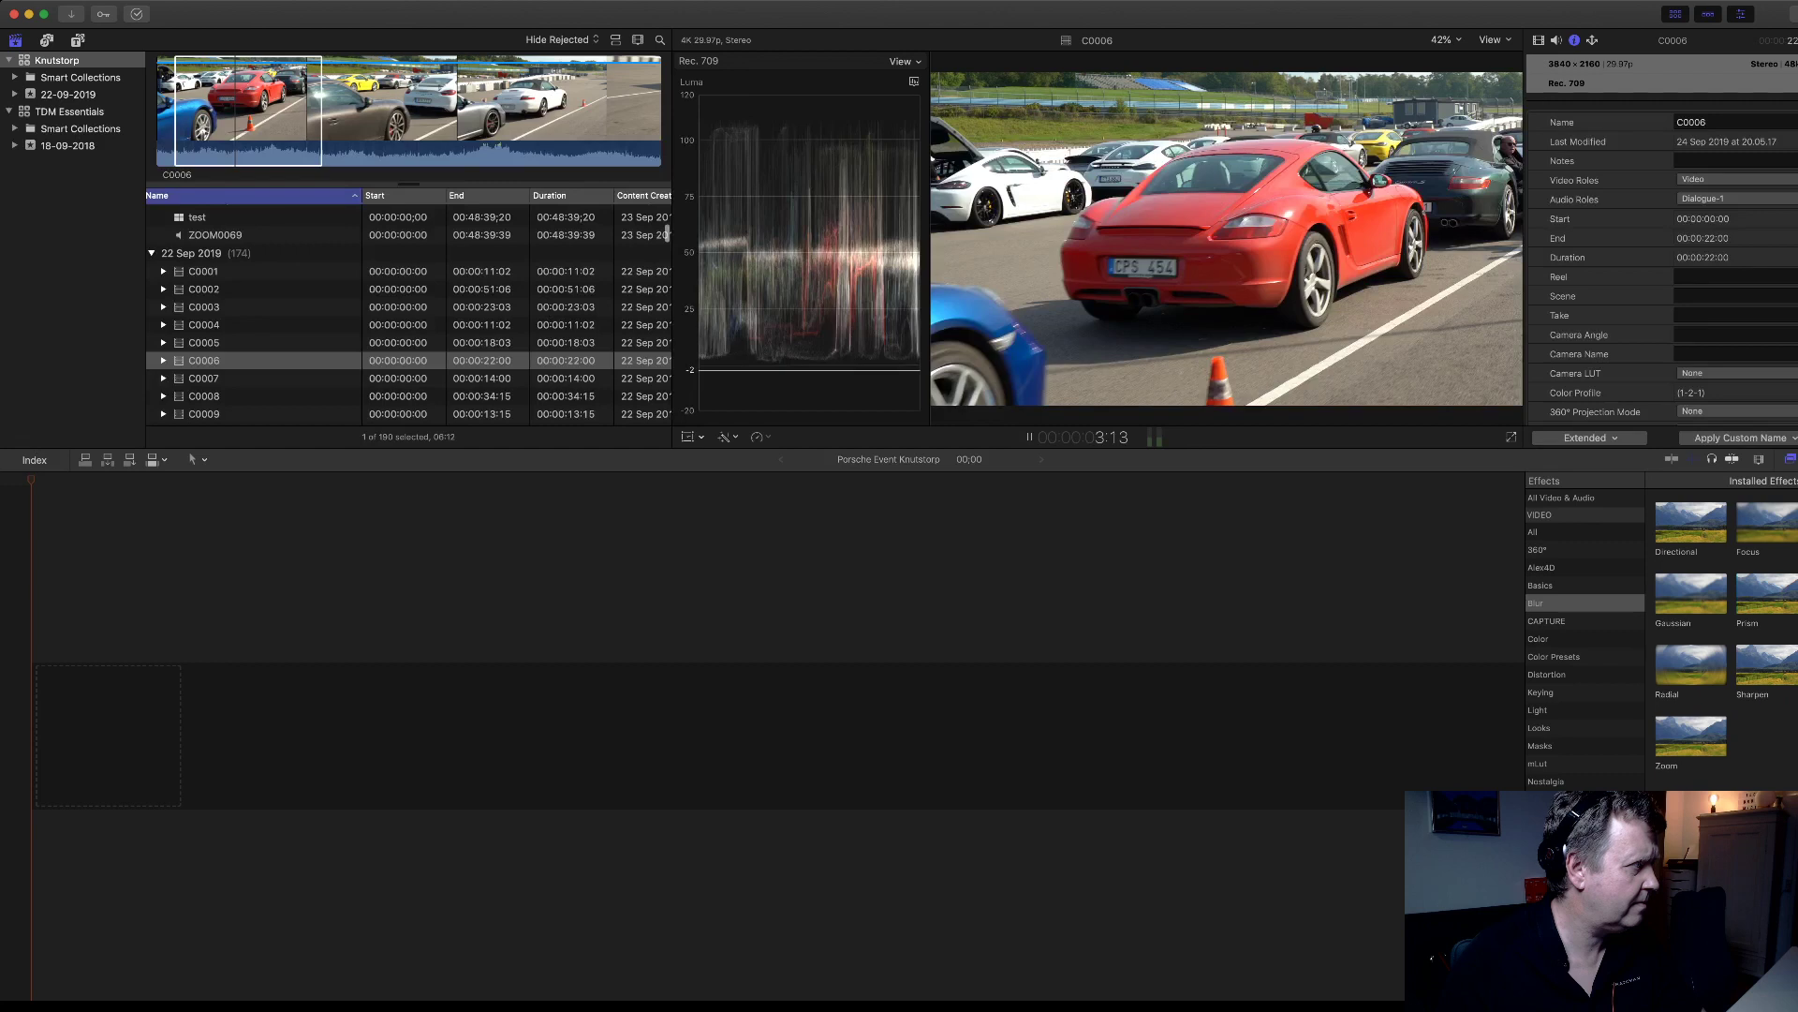
pyautogui.scroll(-4, 408, 314)
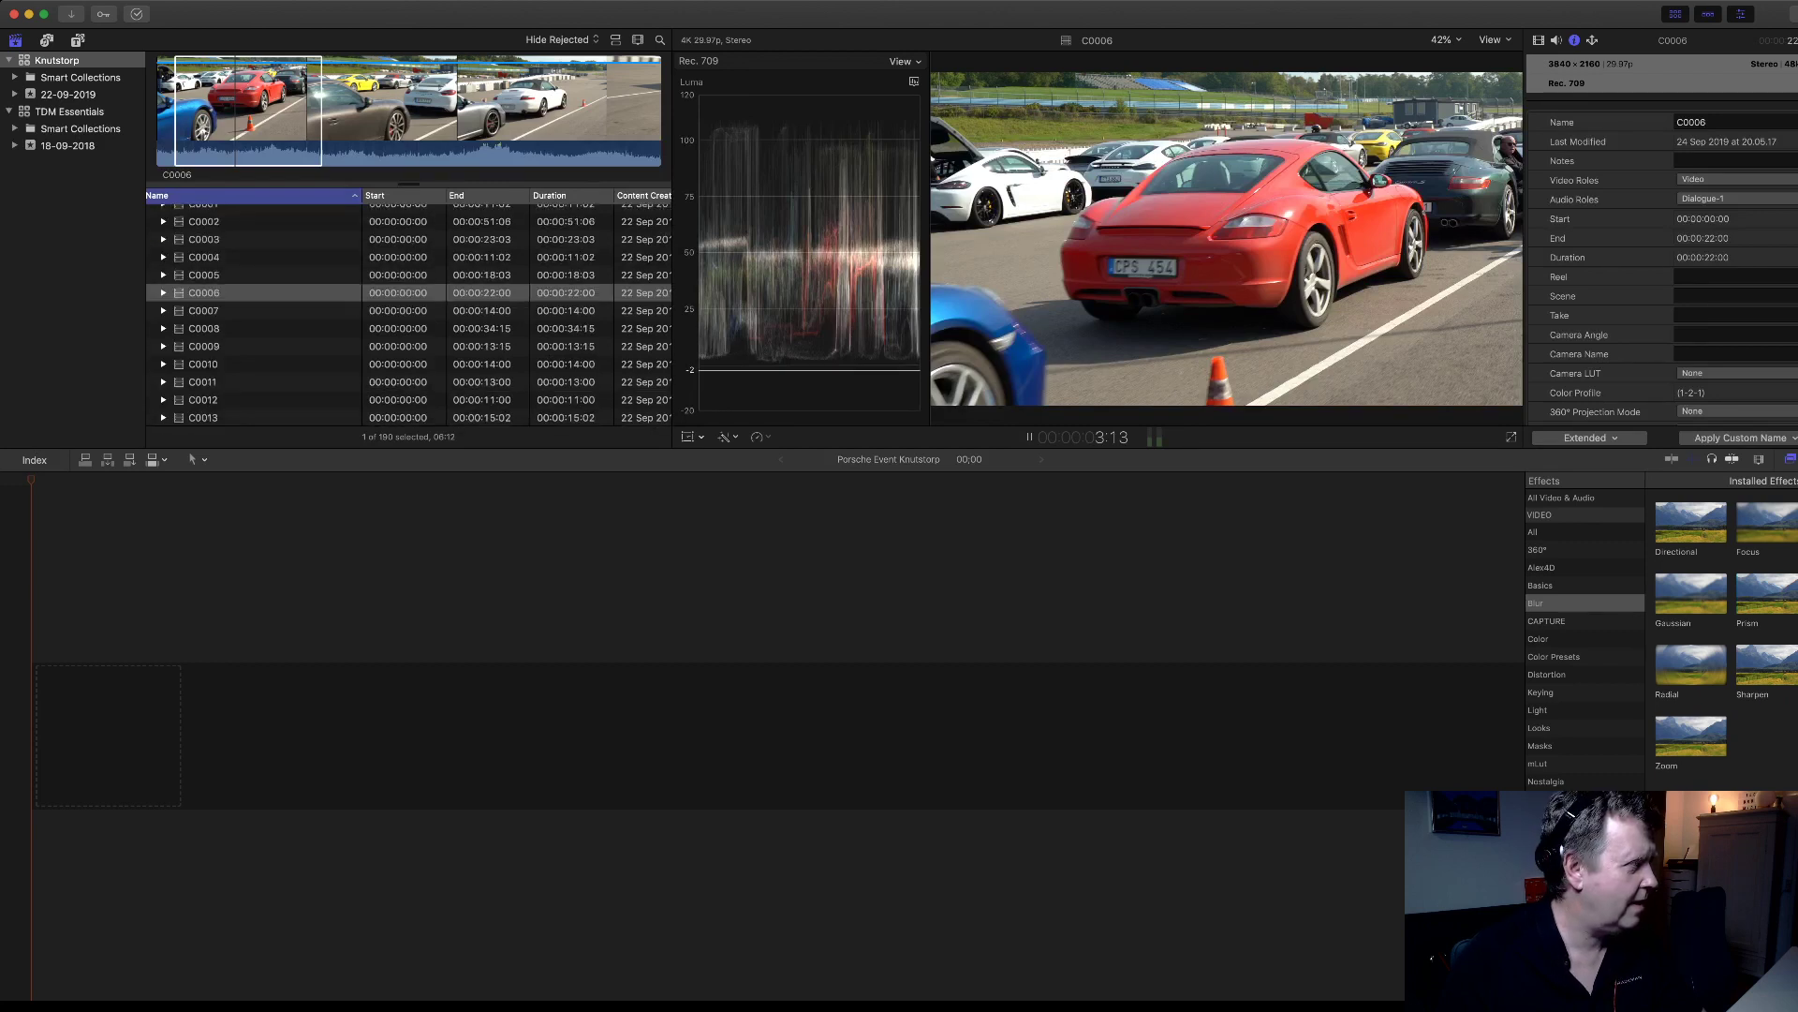
pyautogui.scroll(-15, 408, 315)
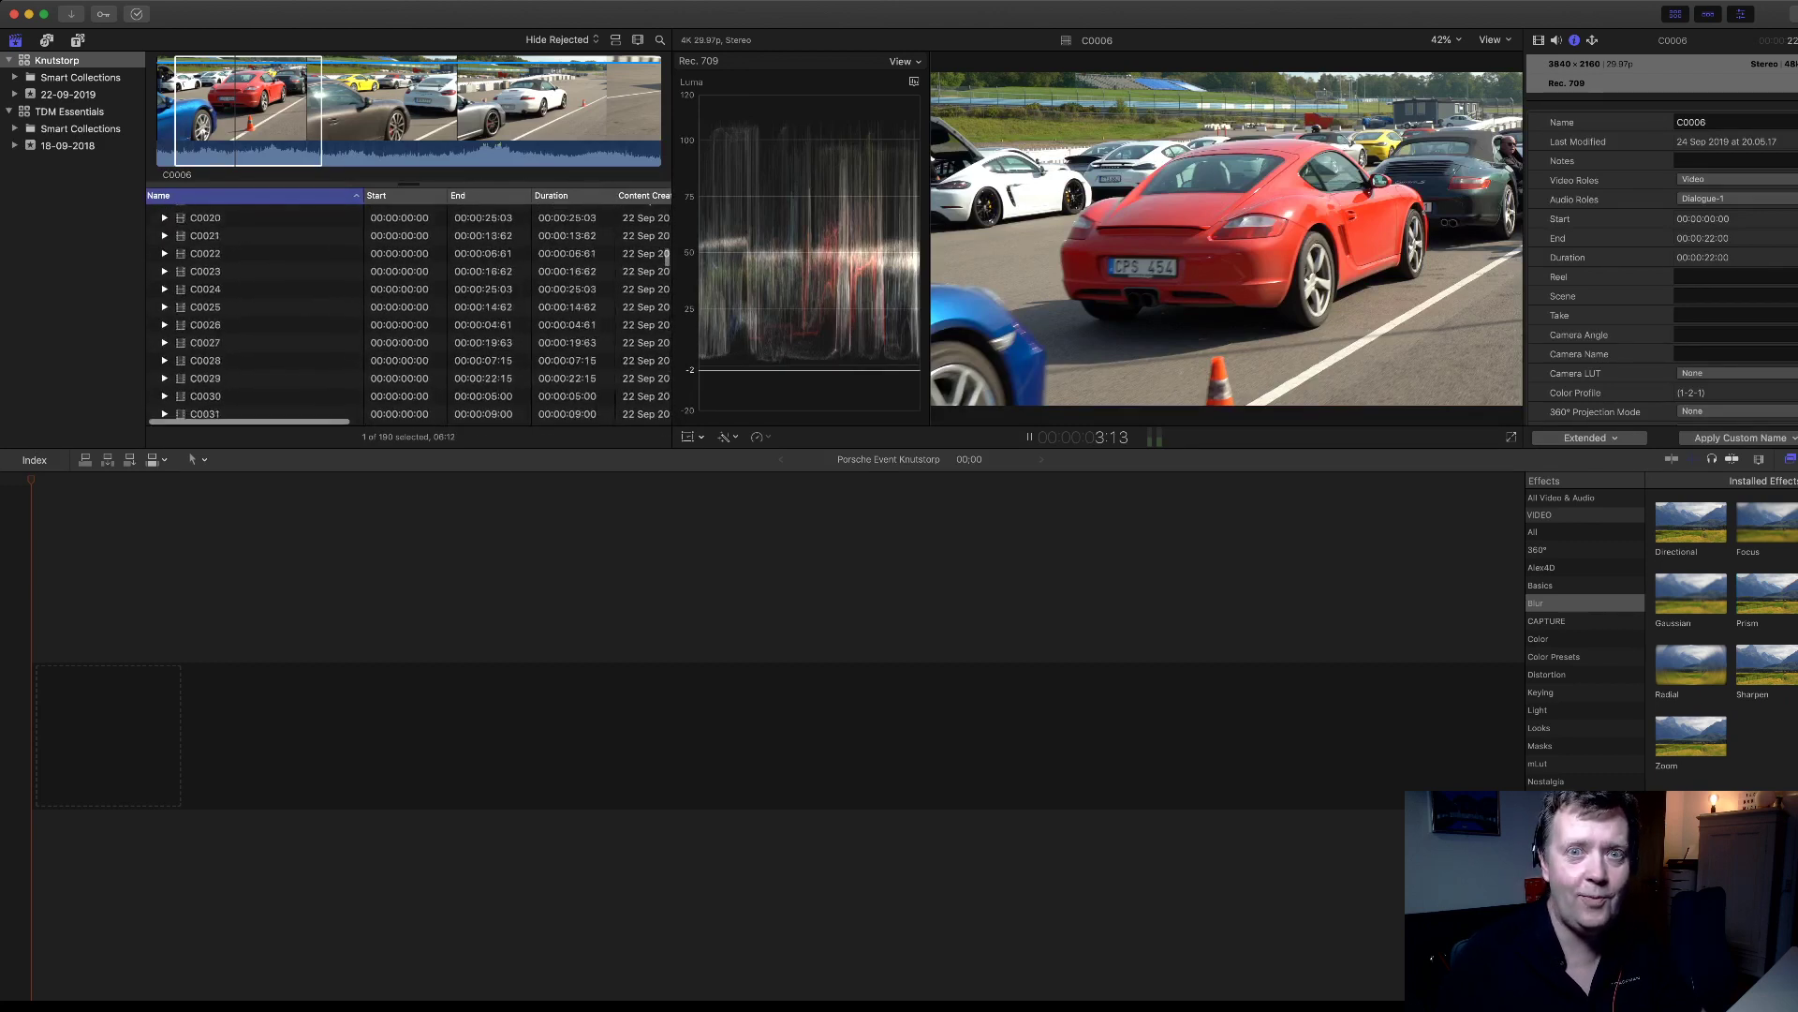
pyautogui.scroll(-7, 667, 257)
pyautogui.scroll(-10, 667, 268)
pyautogui.scroll(1, 667, 313)
pyautogui.click(213, 217)
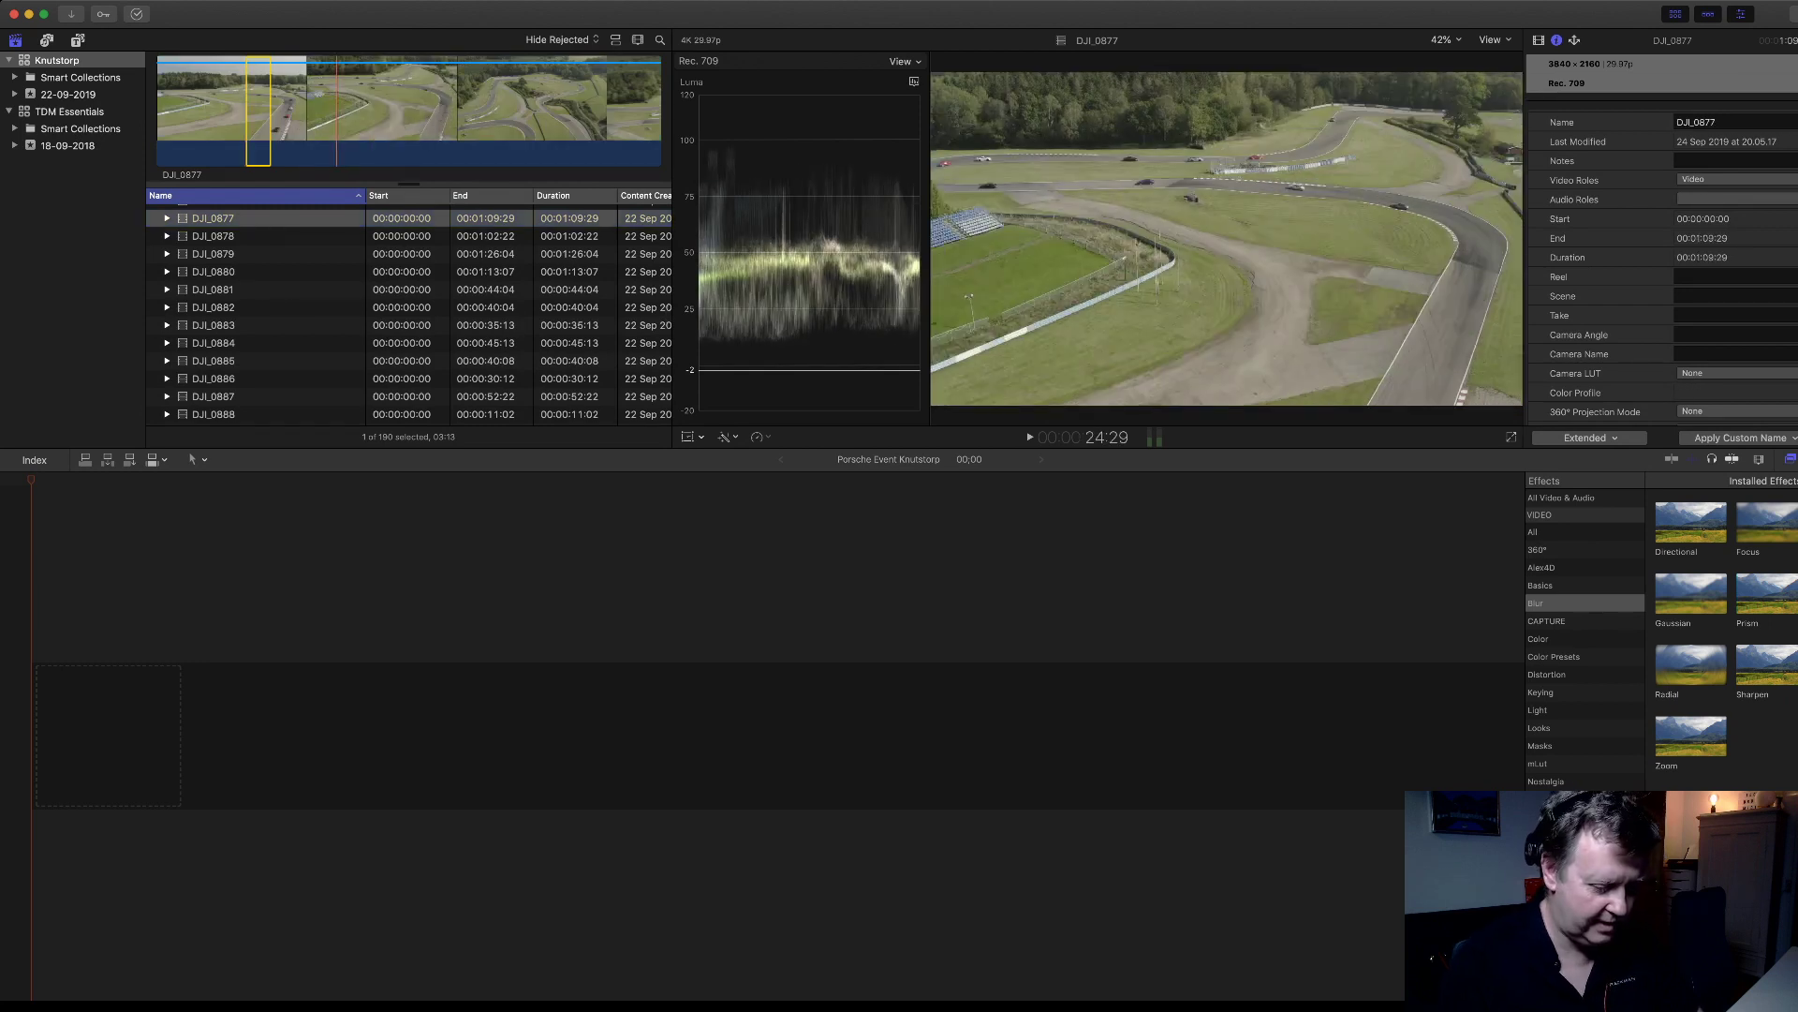
pyautogui.press('space')
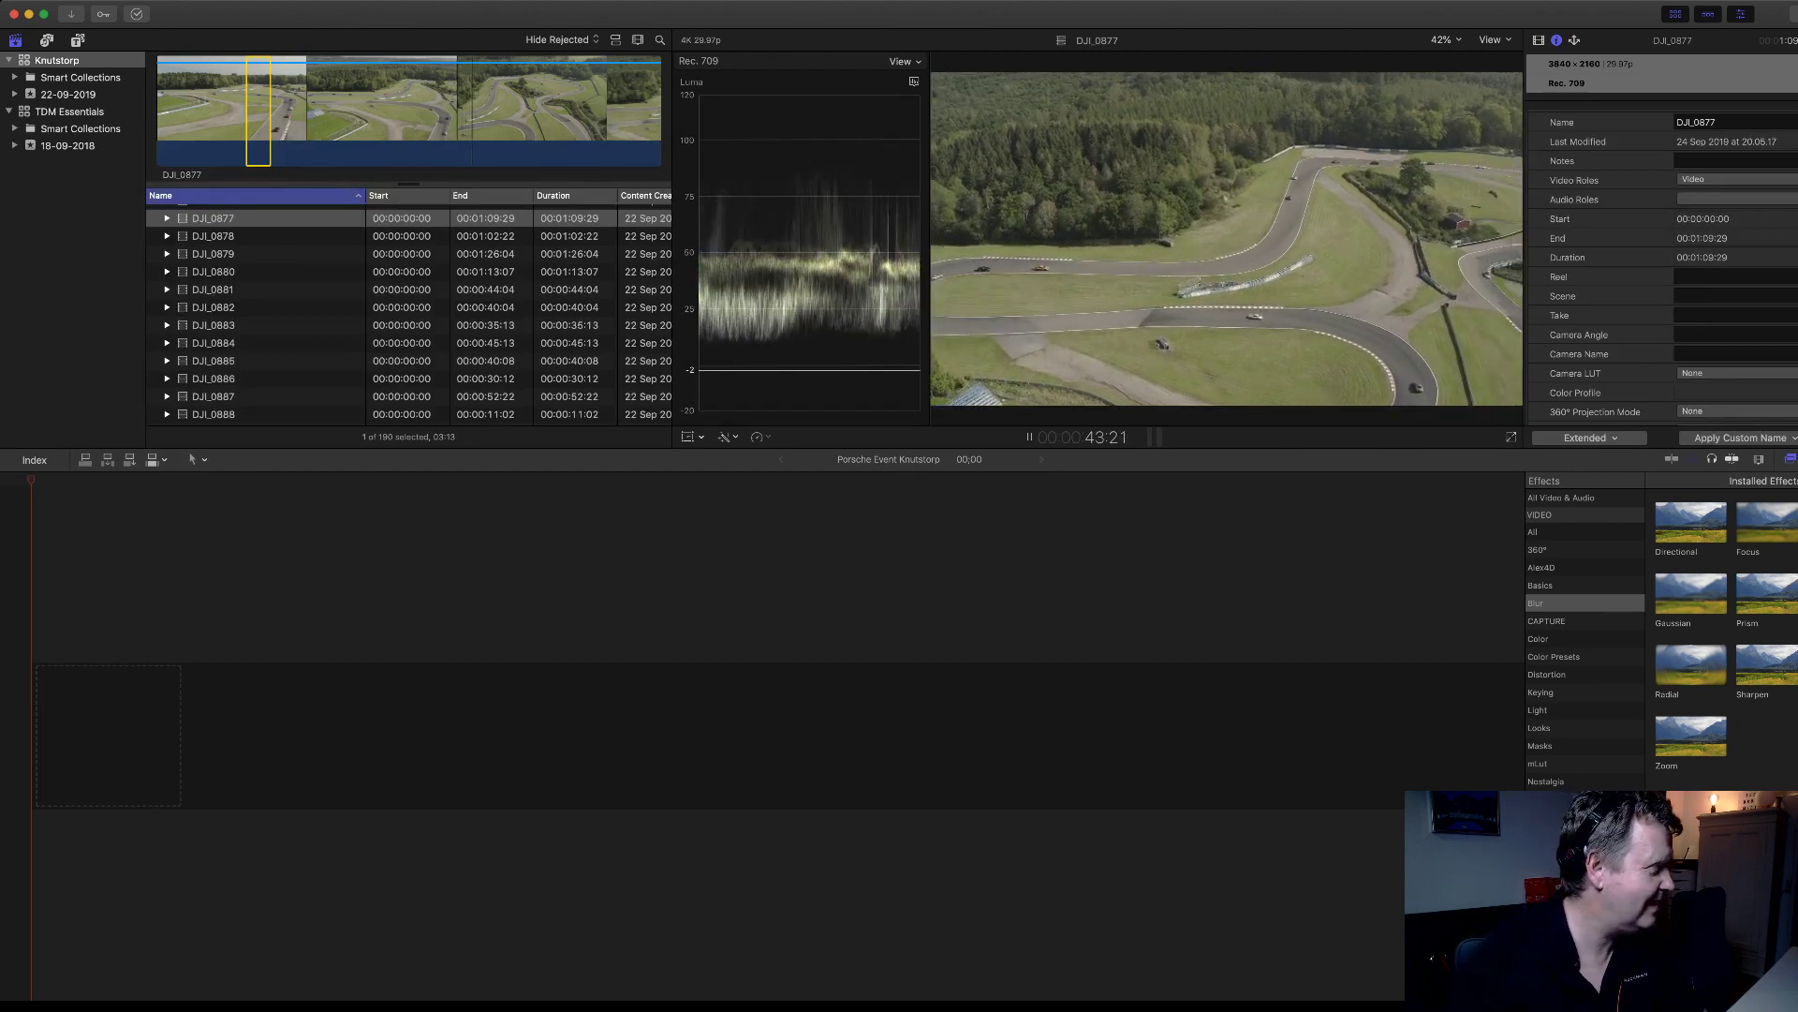
pyautogui.click(214, 236)
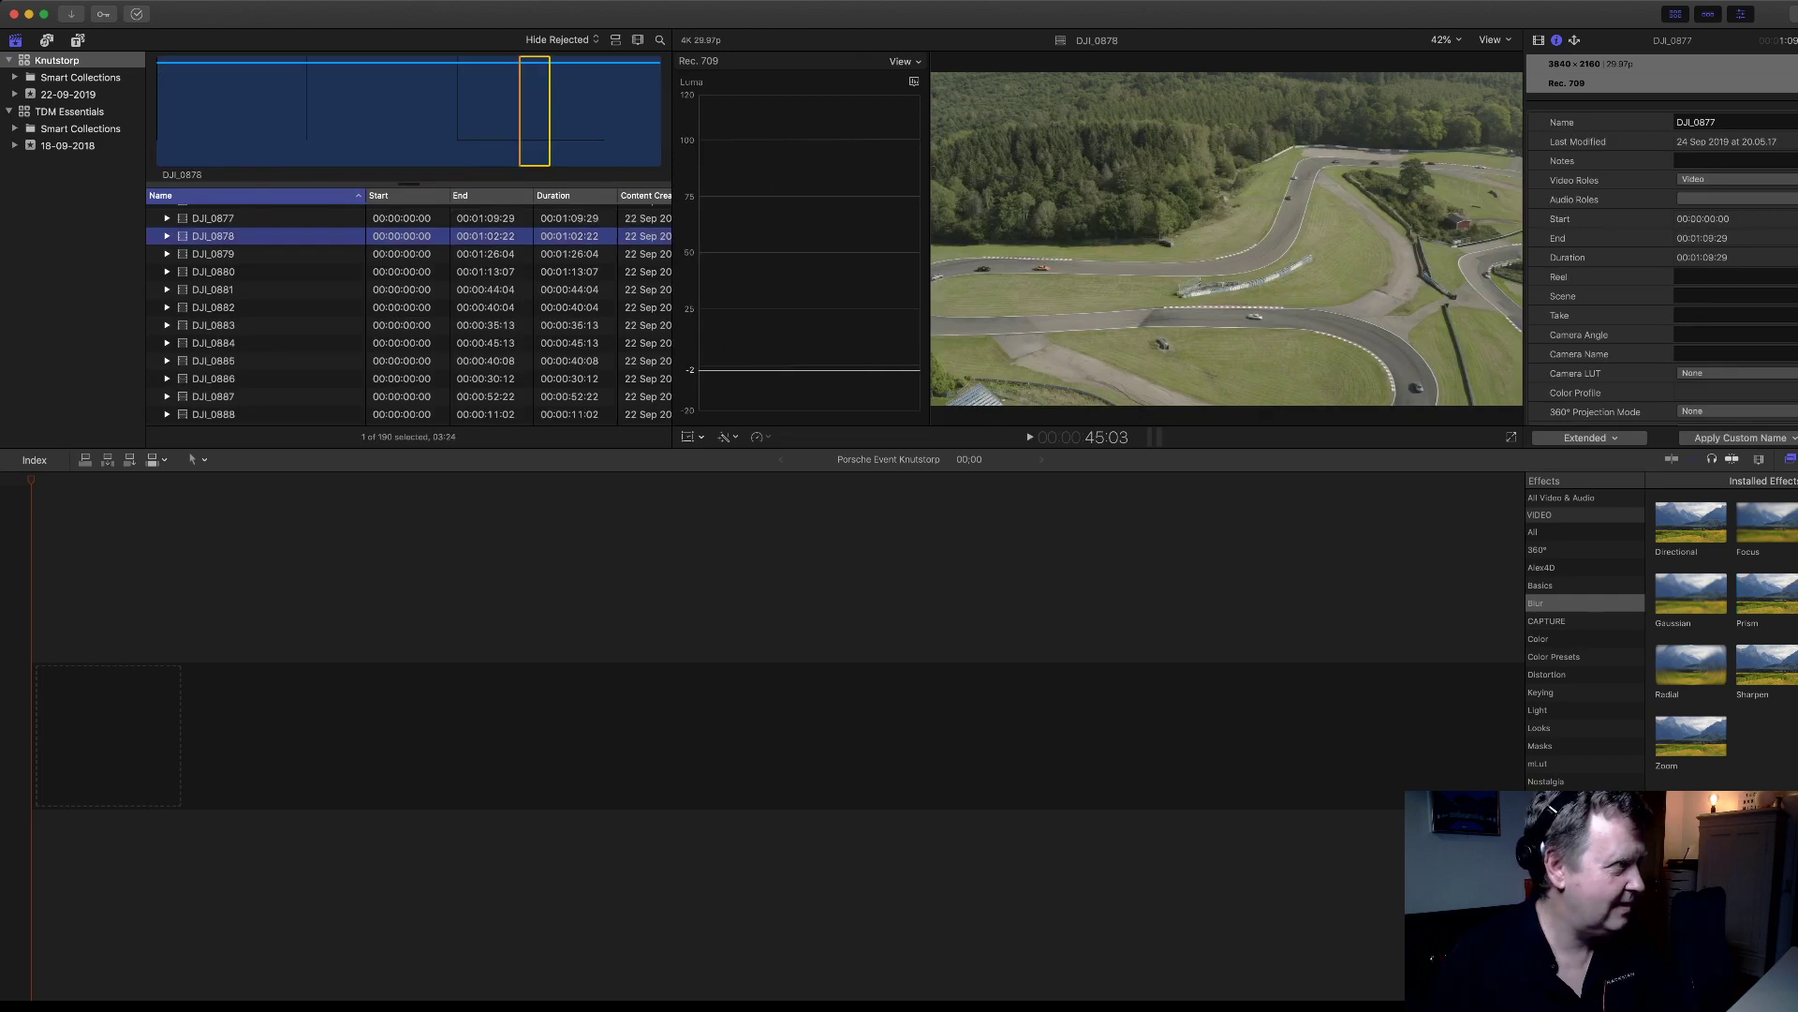
# - Review drone clip DJI_0879 and append its marked range to the empty Porsche Event Knutstorp timeline
pyautogui.click(213, 254)
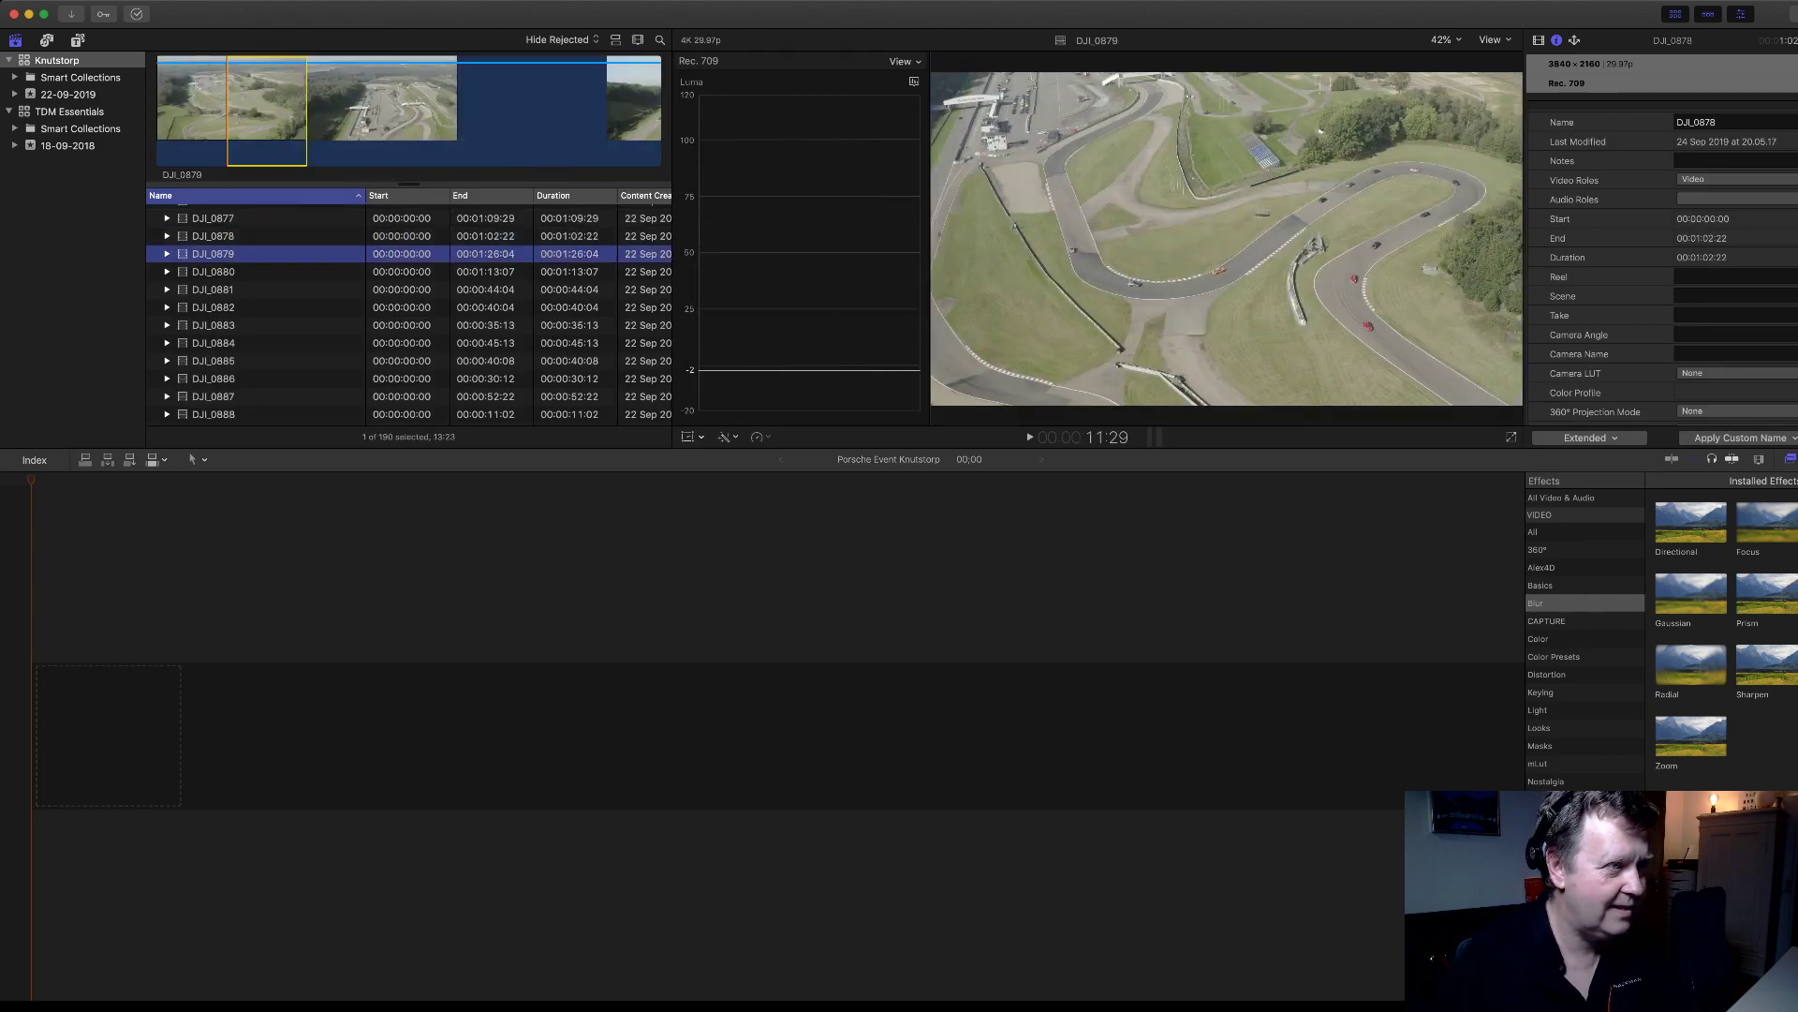
pyautogui.click(367, 103)
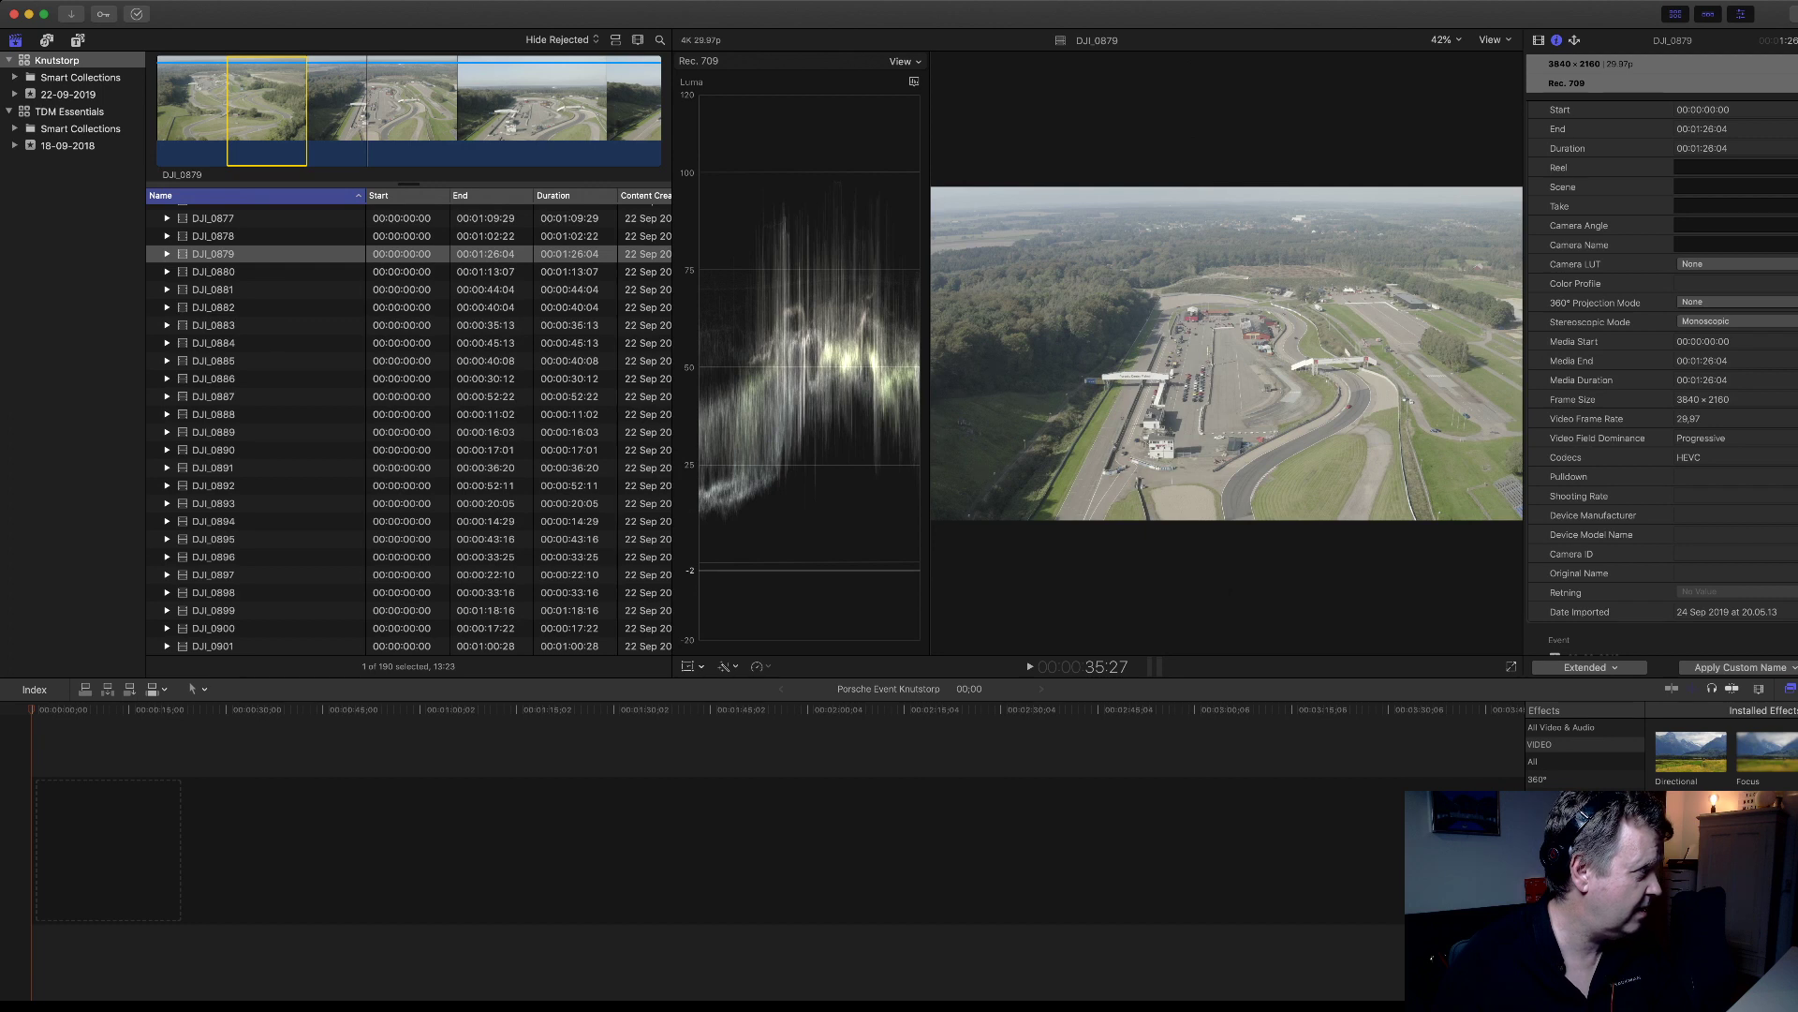
pyautogui.press('super+1')
pyautogui.press('Return')
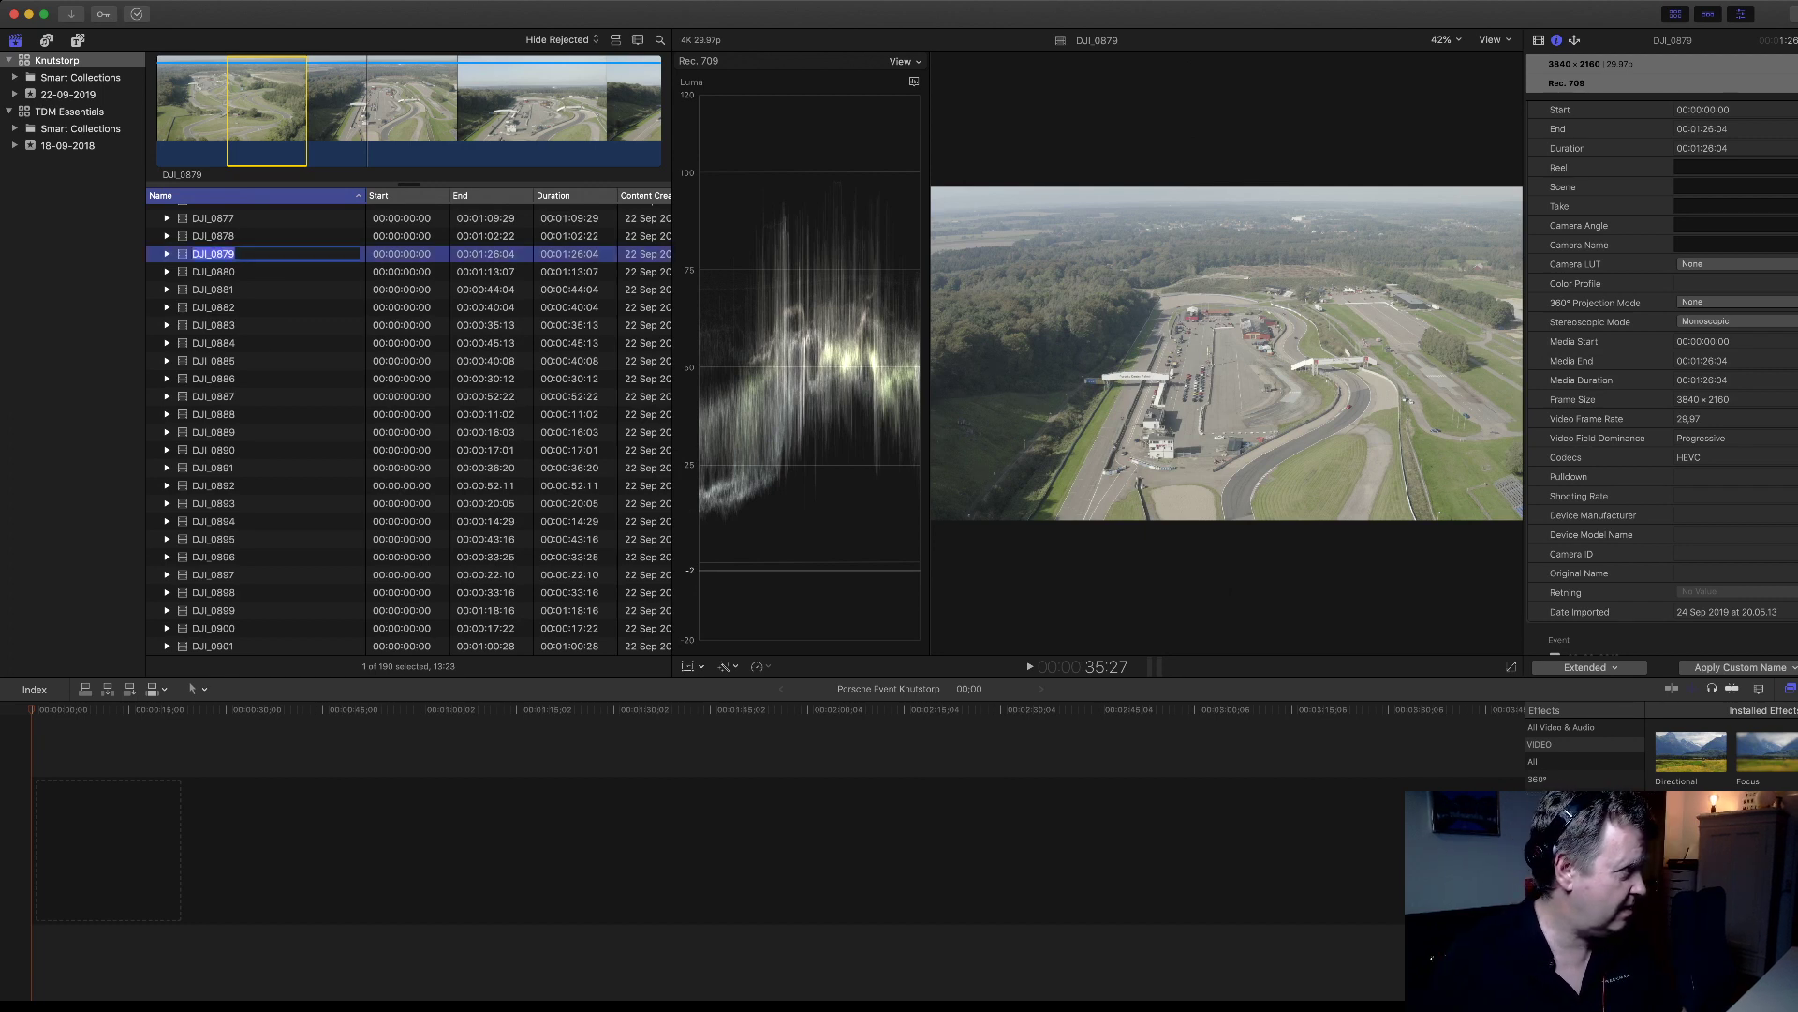
pyautogui.click(254, 111)
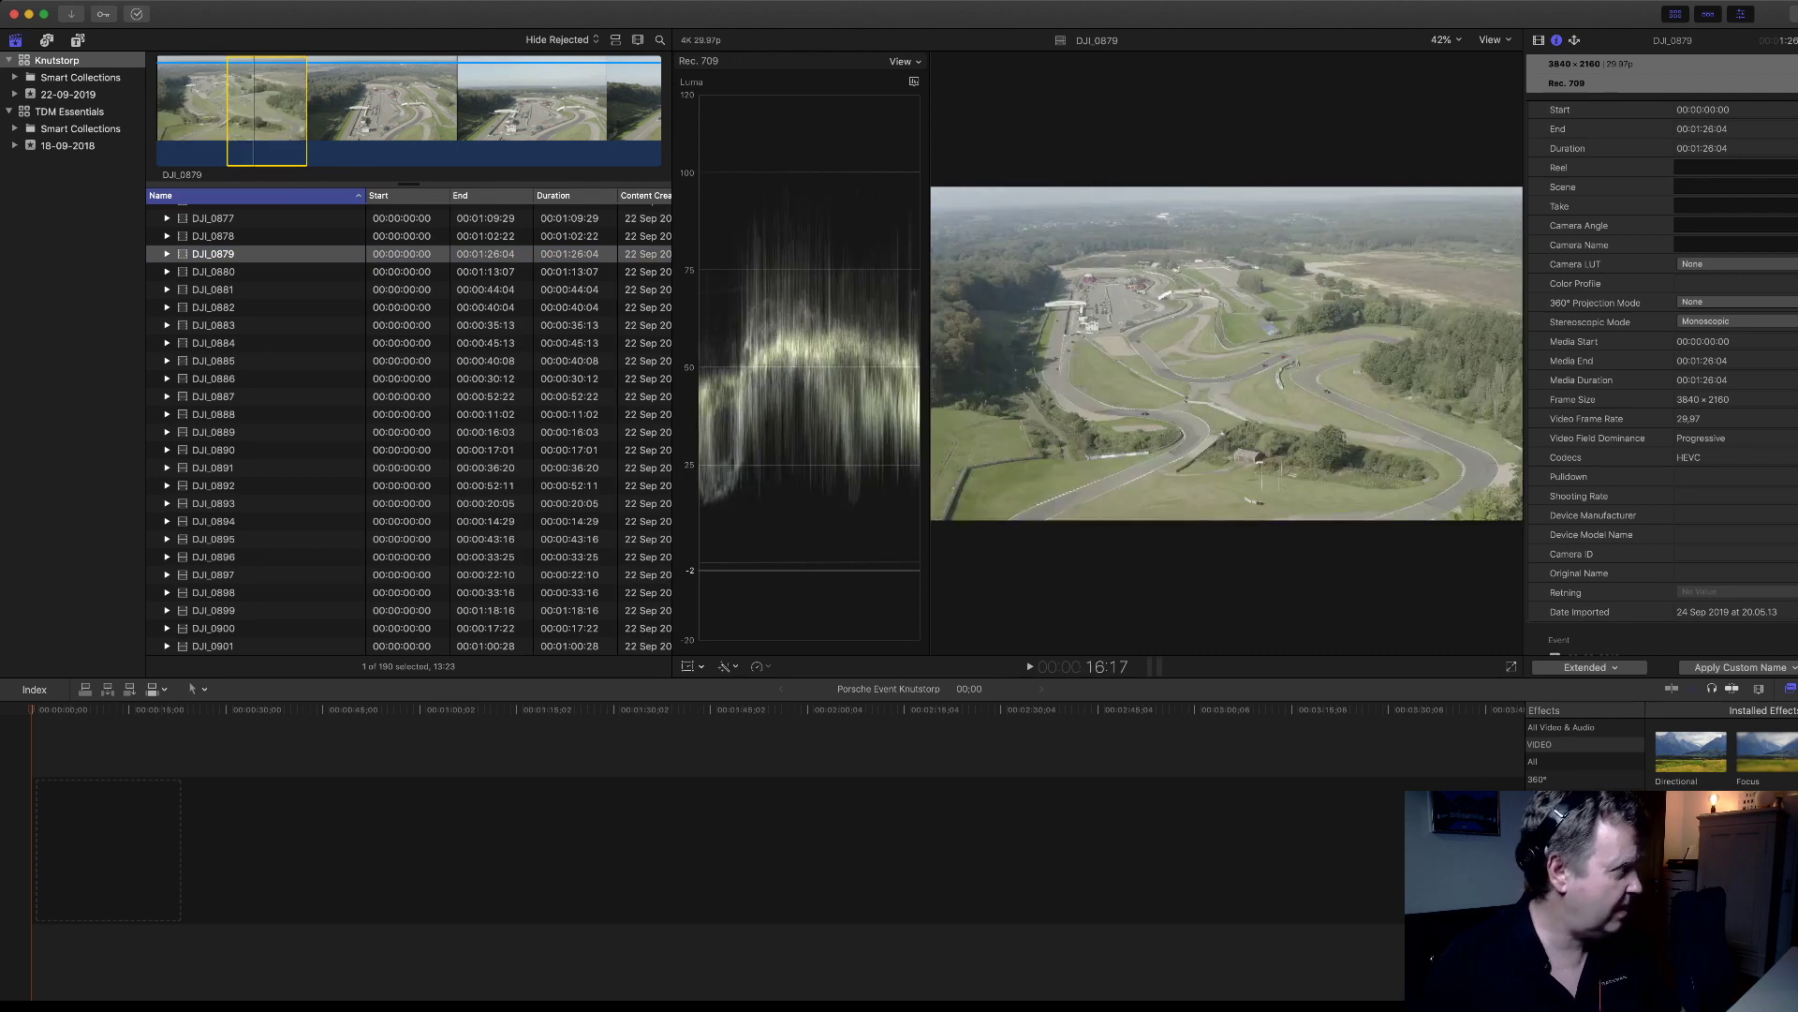
pyautogui.press('e')
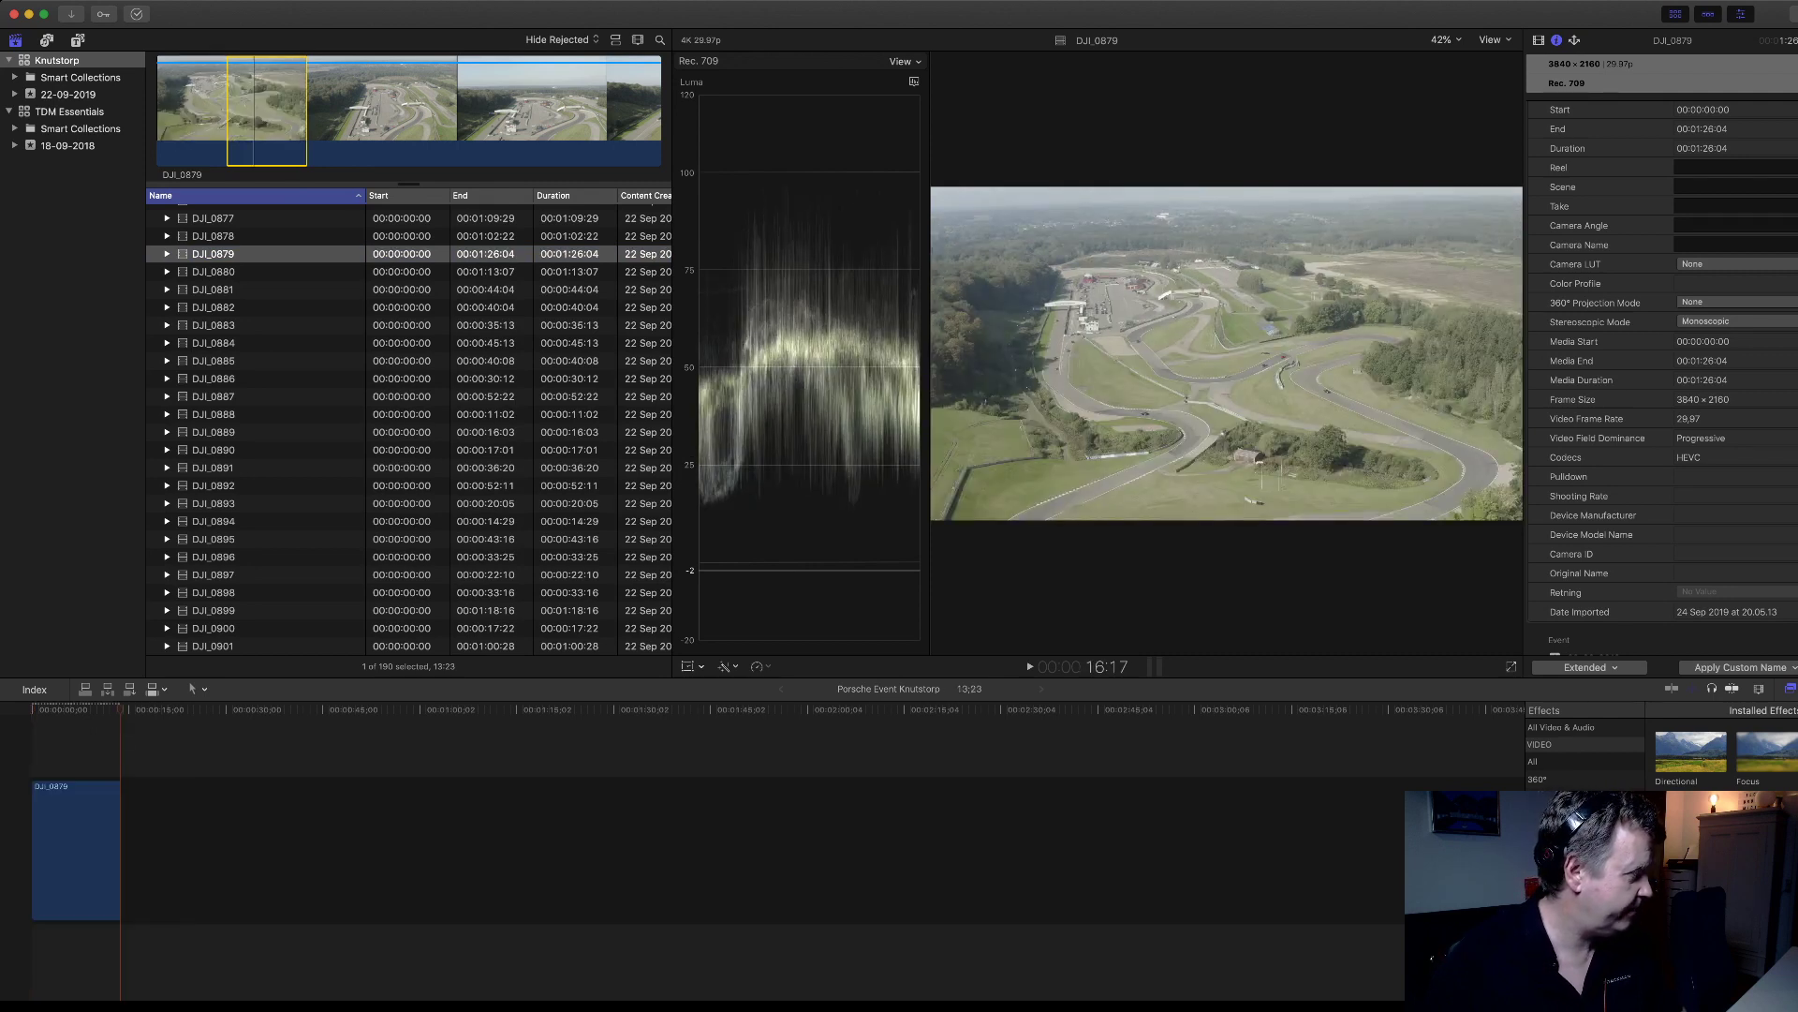
# - Correct the DJI_0879 timeline clip's exposure with the Color Board, setting shadows to -24, midtones to -1 and highlights to 1
pyautogui.click(72, 843)
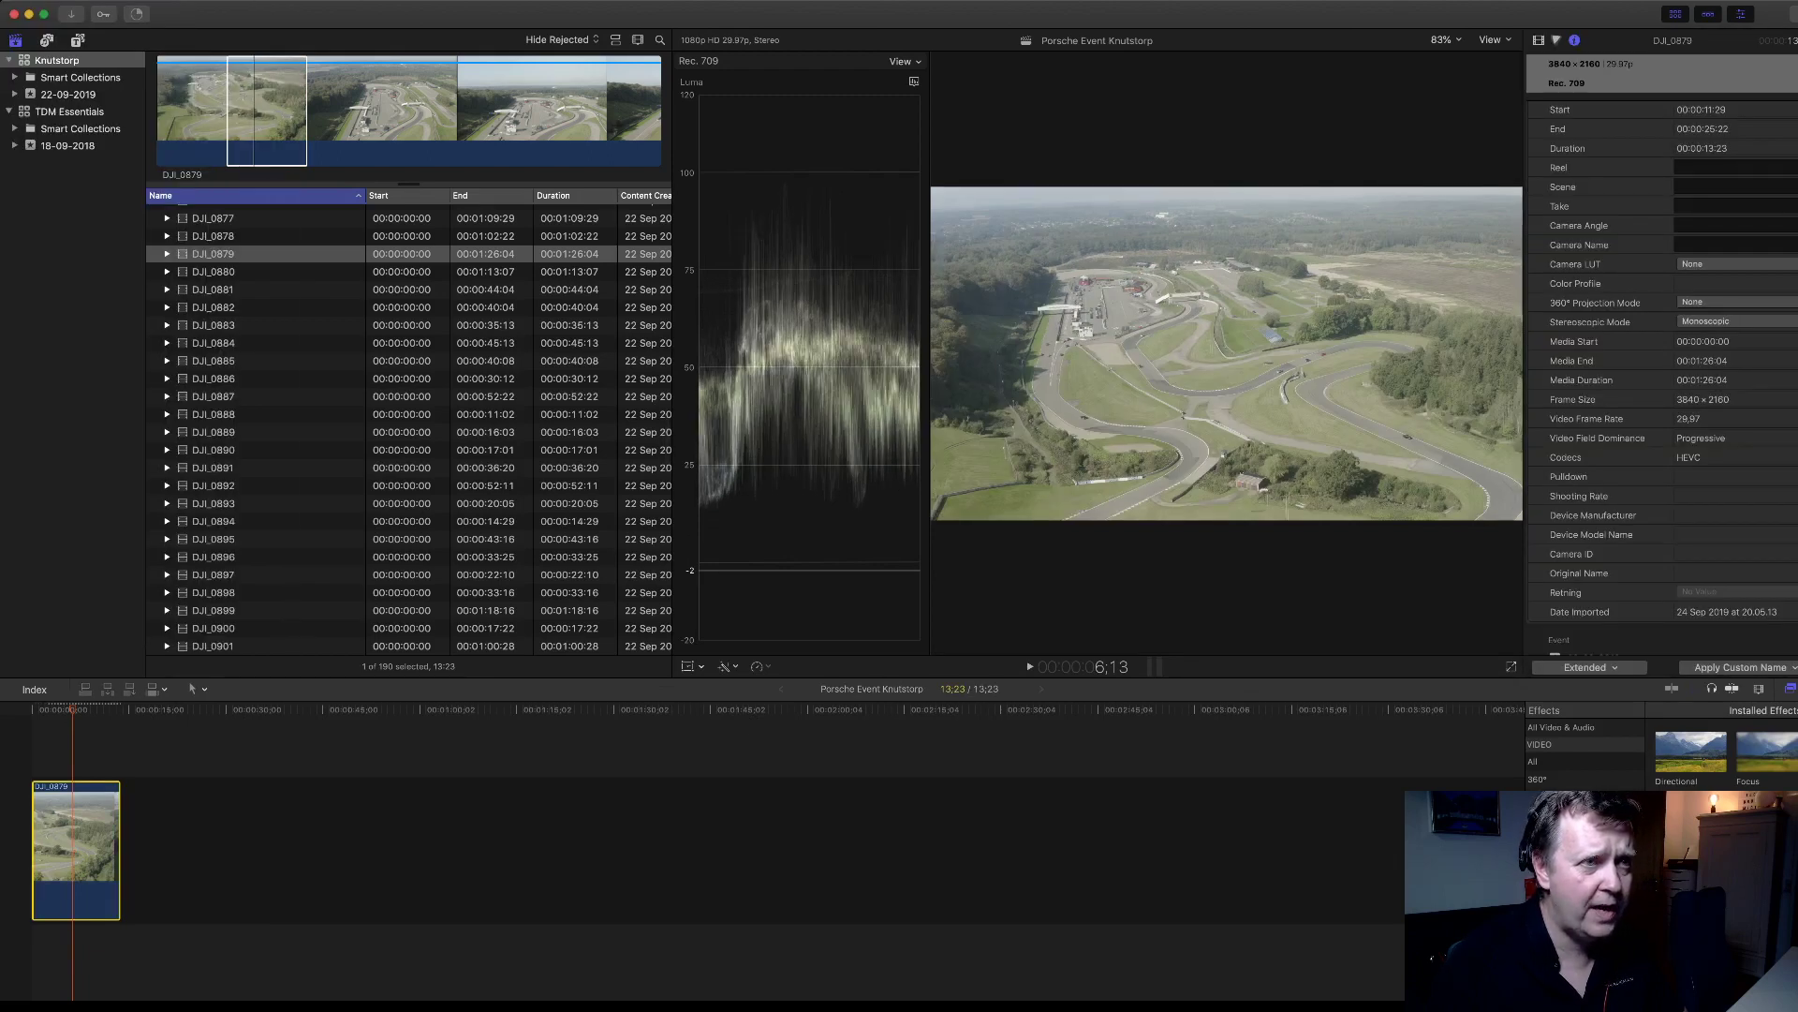
pyautogui.press('super+6')
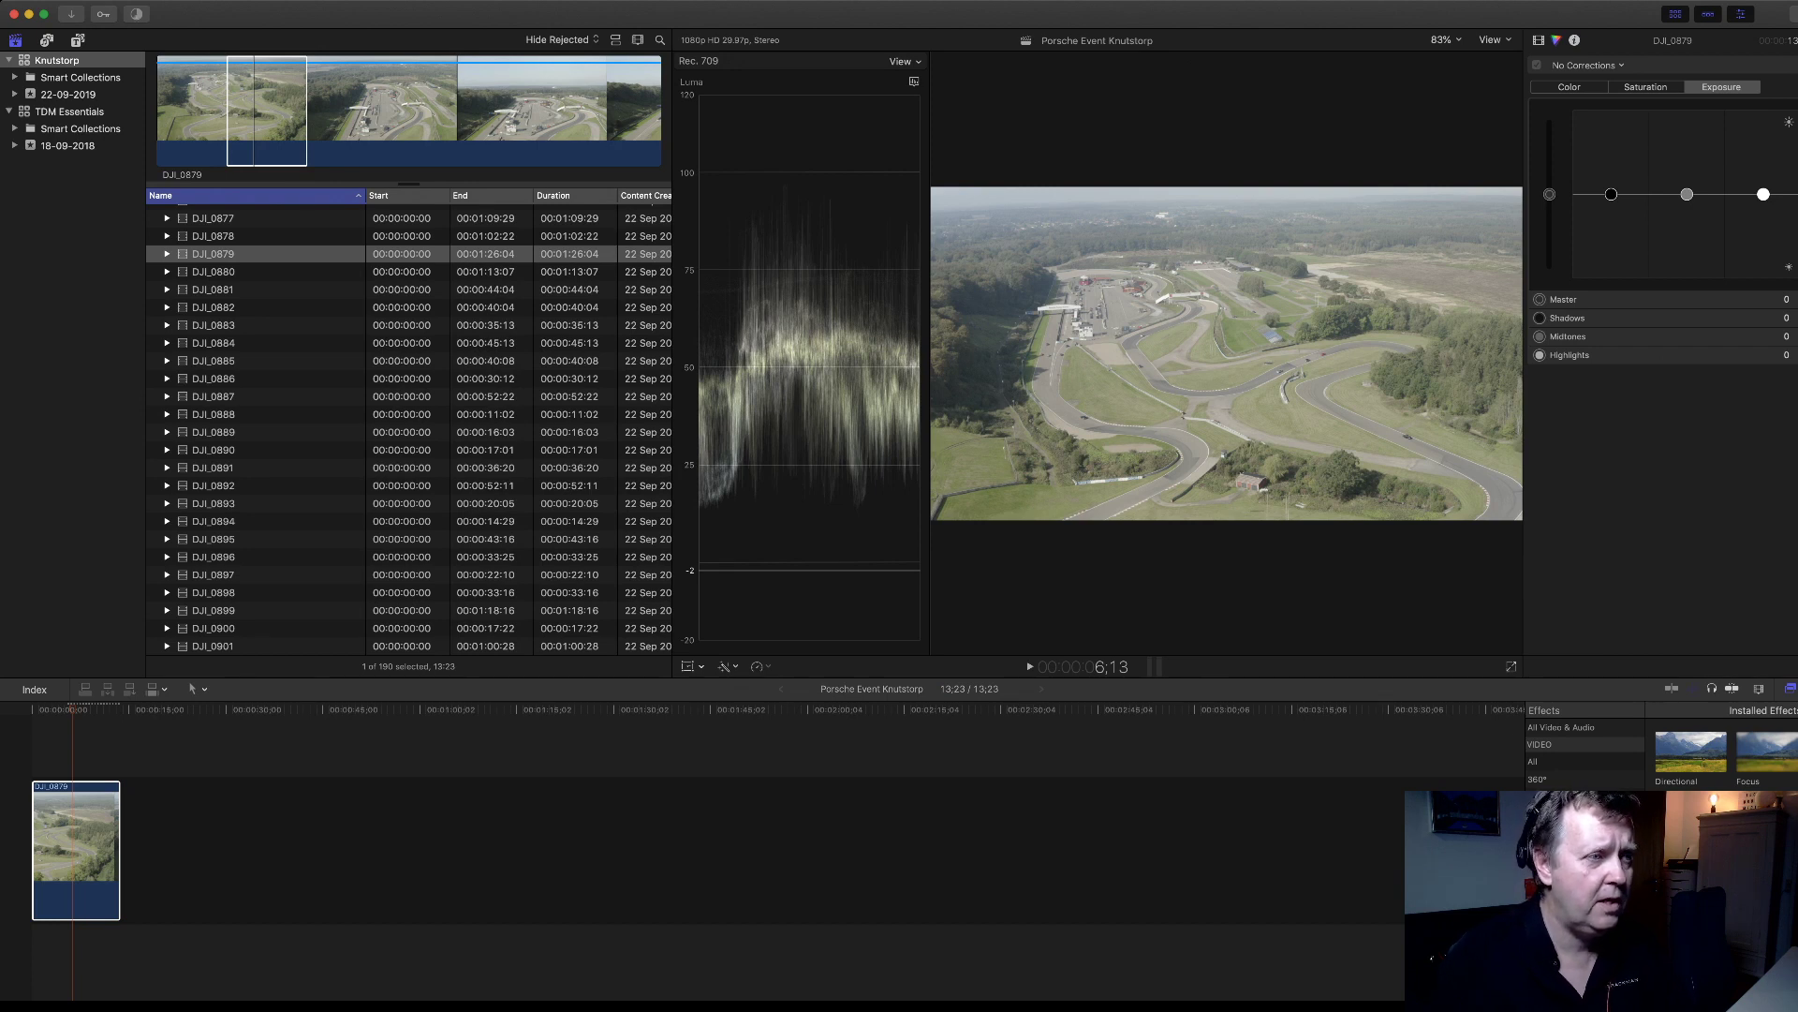
pyautogui.moveTo(1612, 193); pyautogui.dragTo(1611, 216)
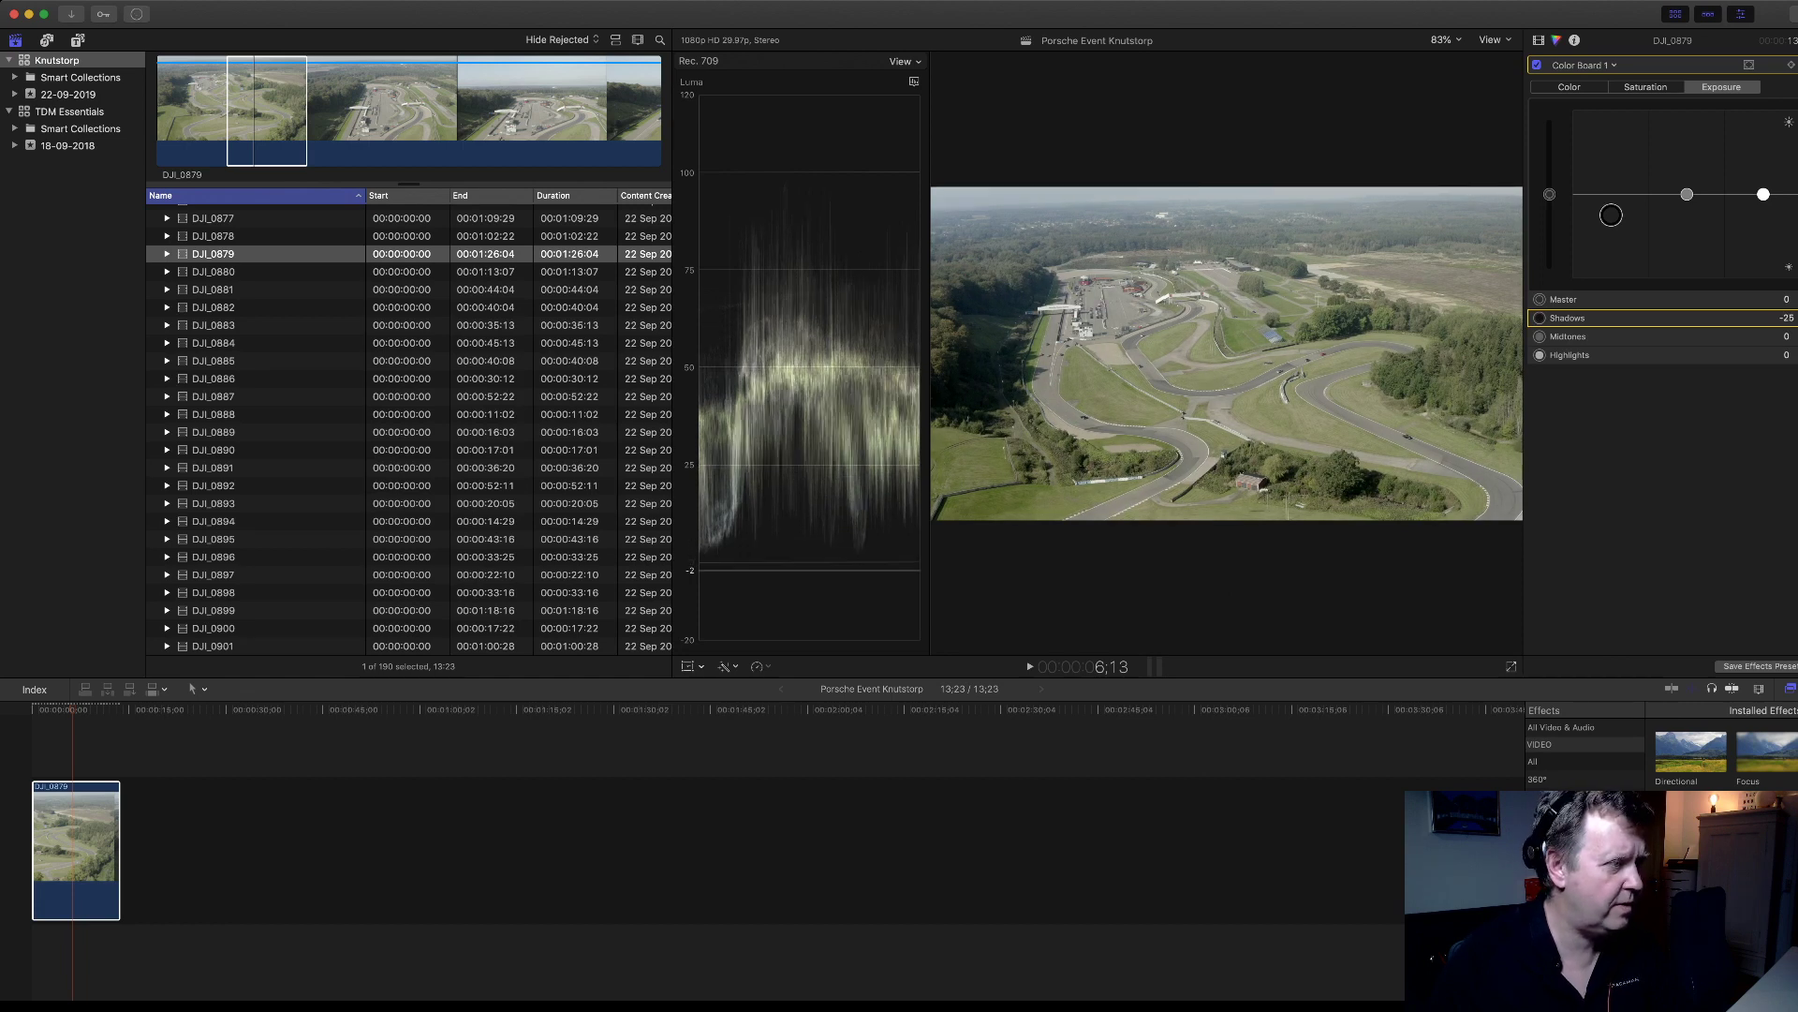
pyautogui.moveTo(1611, 216)
pyautogui.mouseDown()
pyautogui.moveTo(1611, 242)
pyautogui.moveTo(1611, 211)
pyautogui.mouseUp()
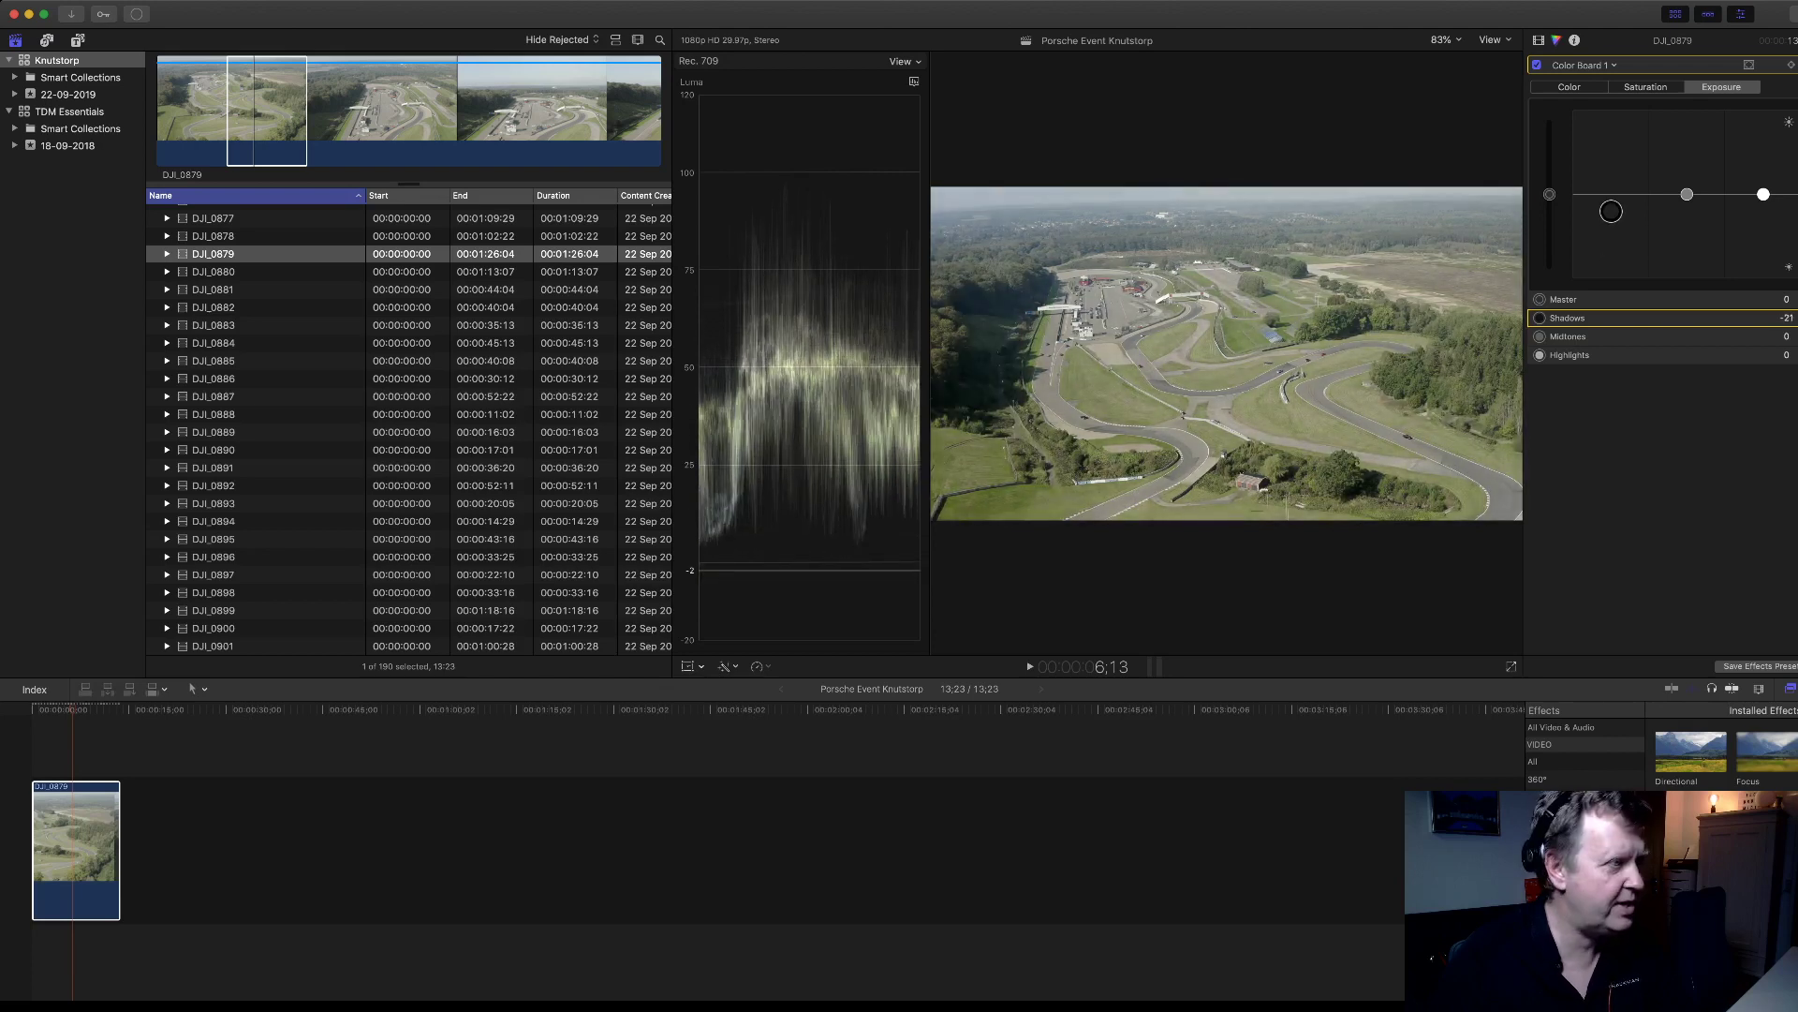
pyautogui.moveTo(1764, 194)
pyautogui.mouseDown()
pyautogui.moveTo(1764, 120)
pyautogui.moveTo(1764, 194)
pyautogui.mouseUp()
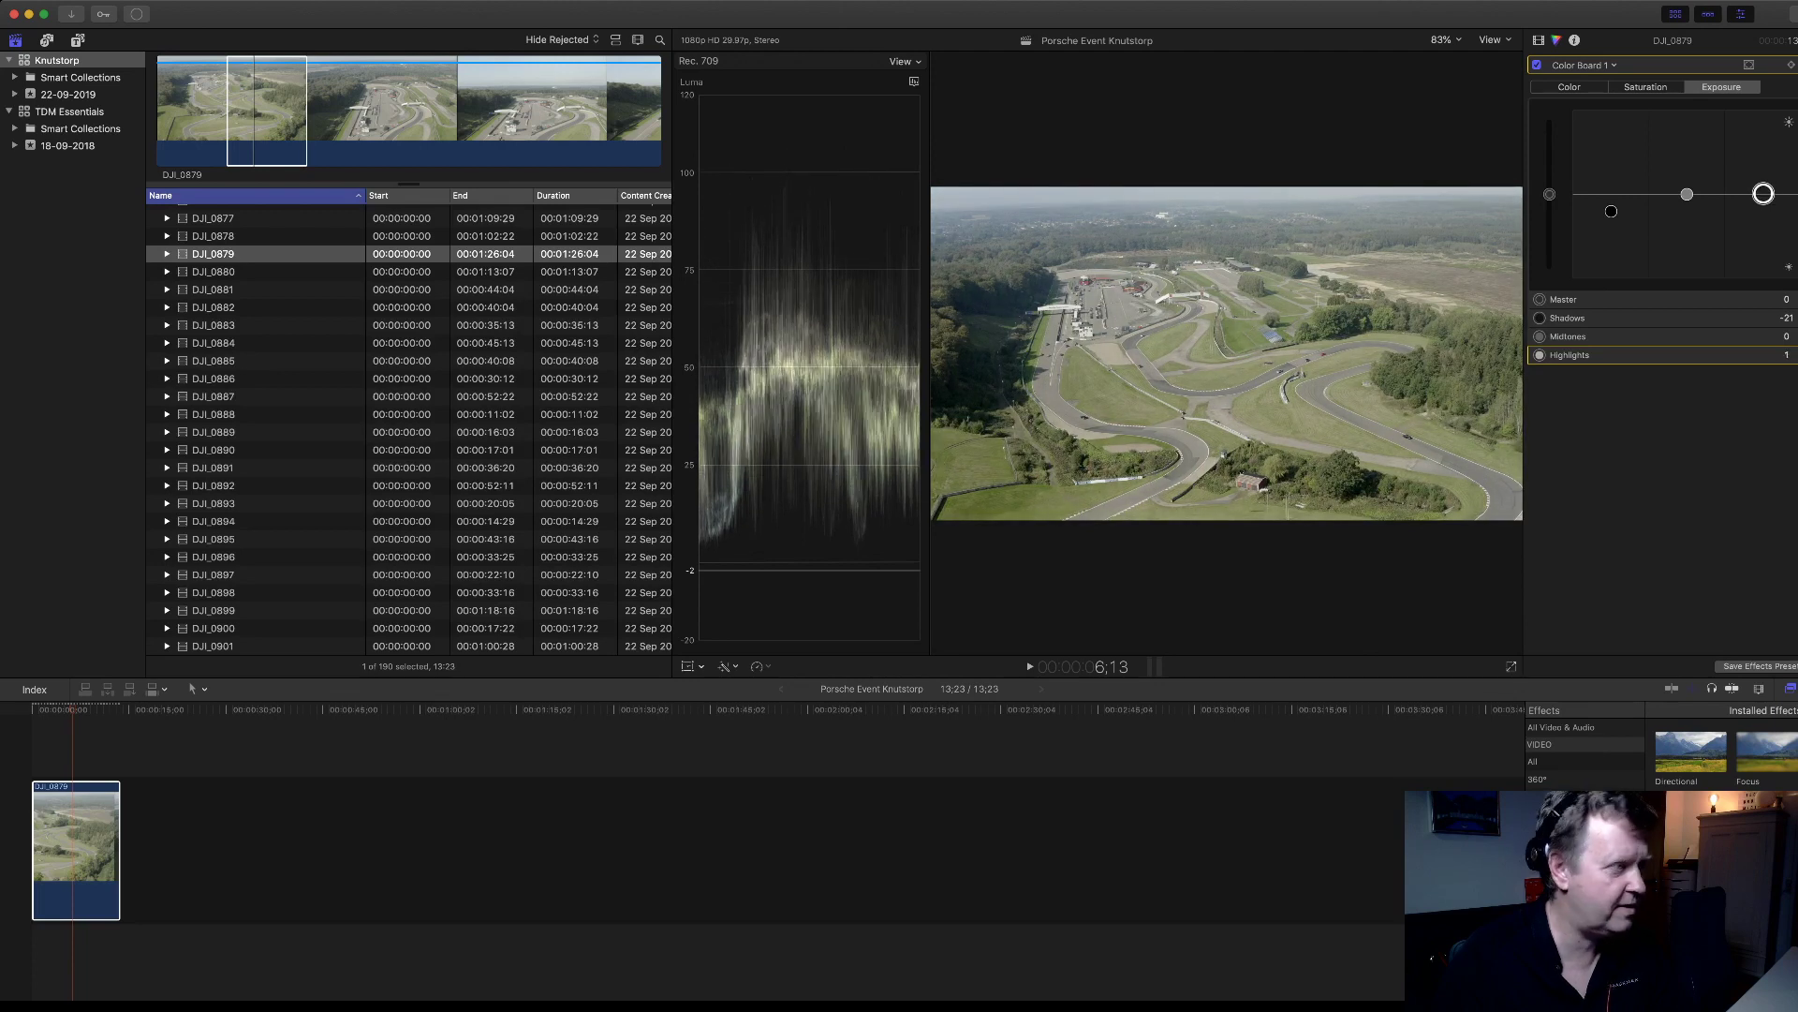
pyautogui.moveTo(1611, 211); pyautogui.dragTo(1687, 195)
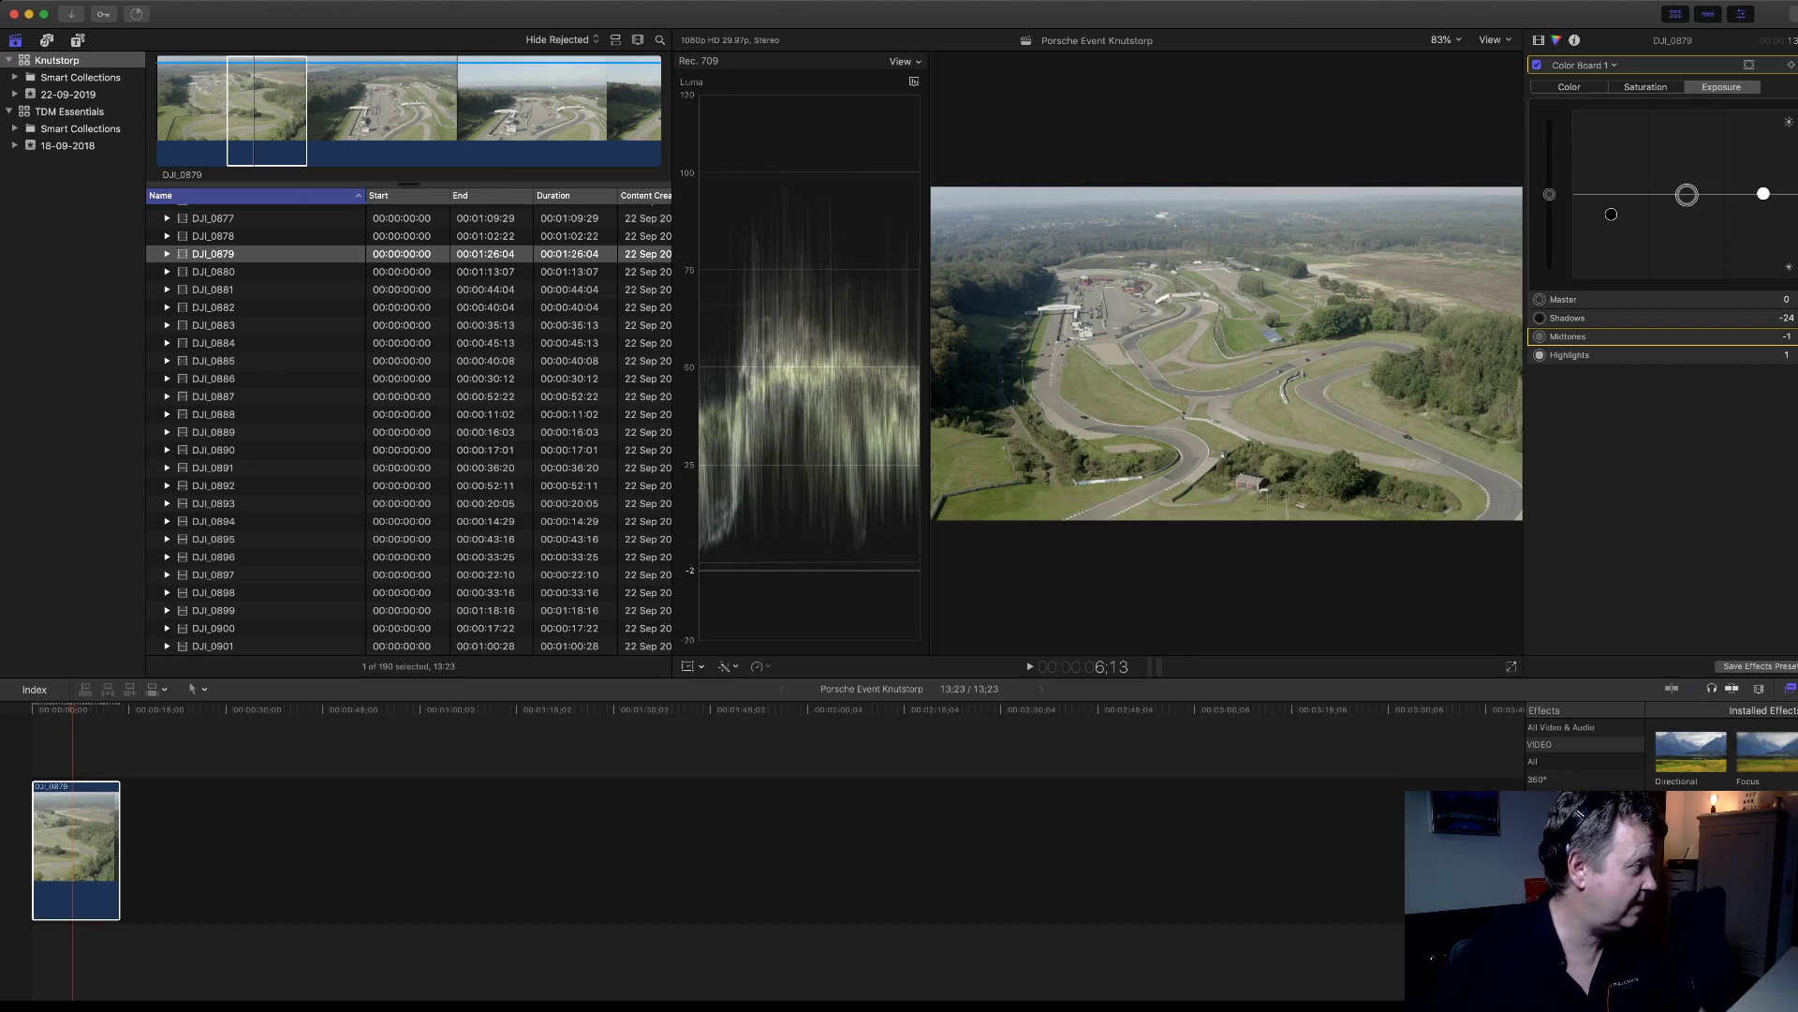
# - Review the marked ranges of drone clips DJI_0880, DJI_0881 and DJI_0882 in the browser
pyautogui.click(213, 272)
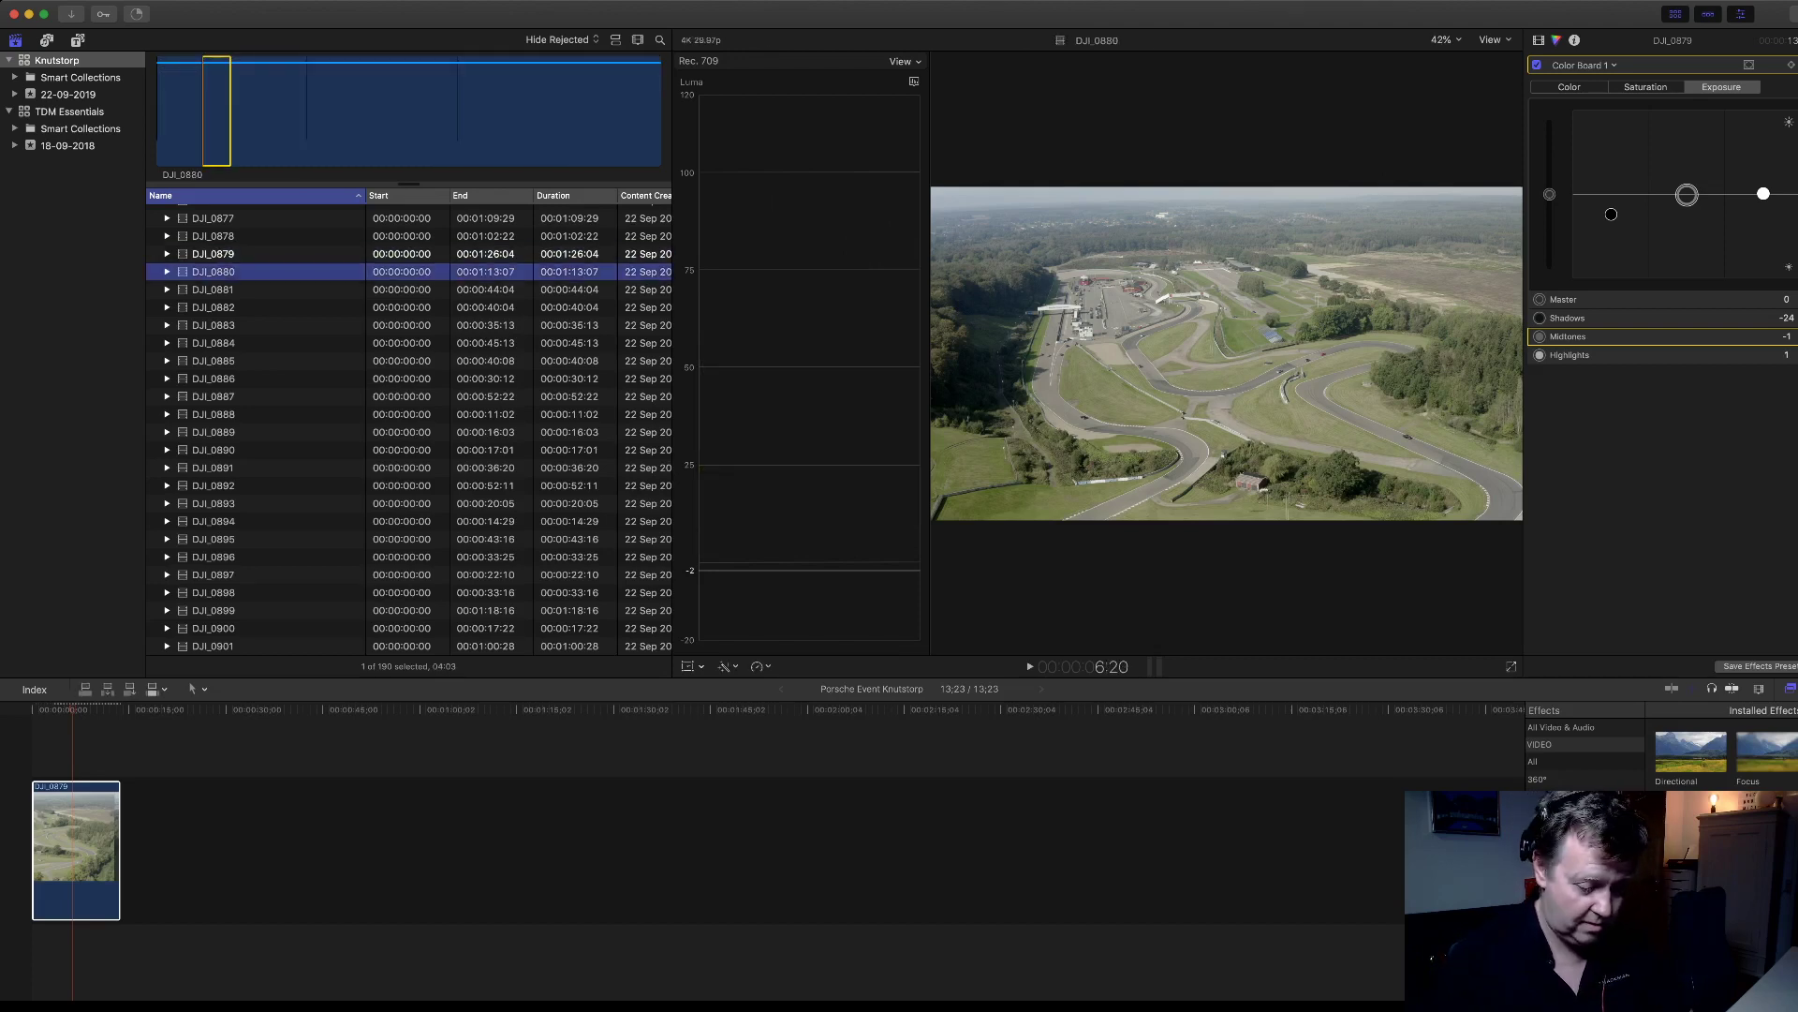
pyautogui.click(214, 290)
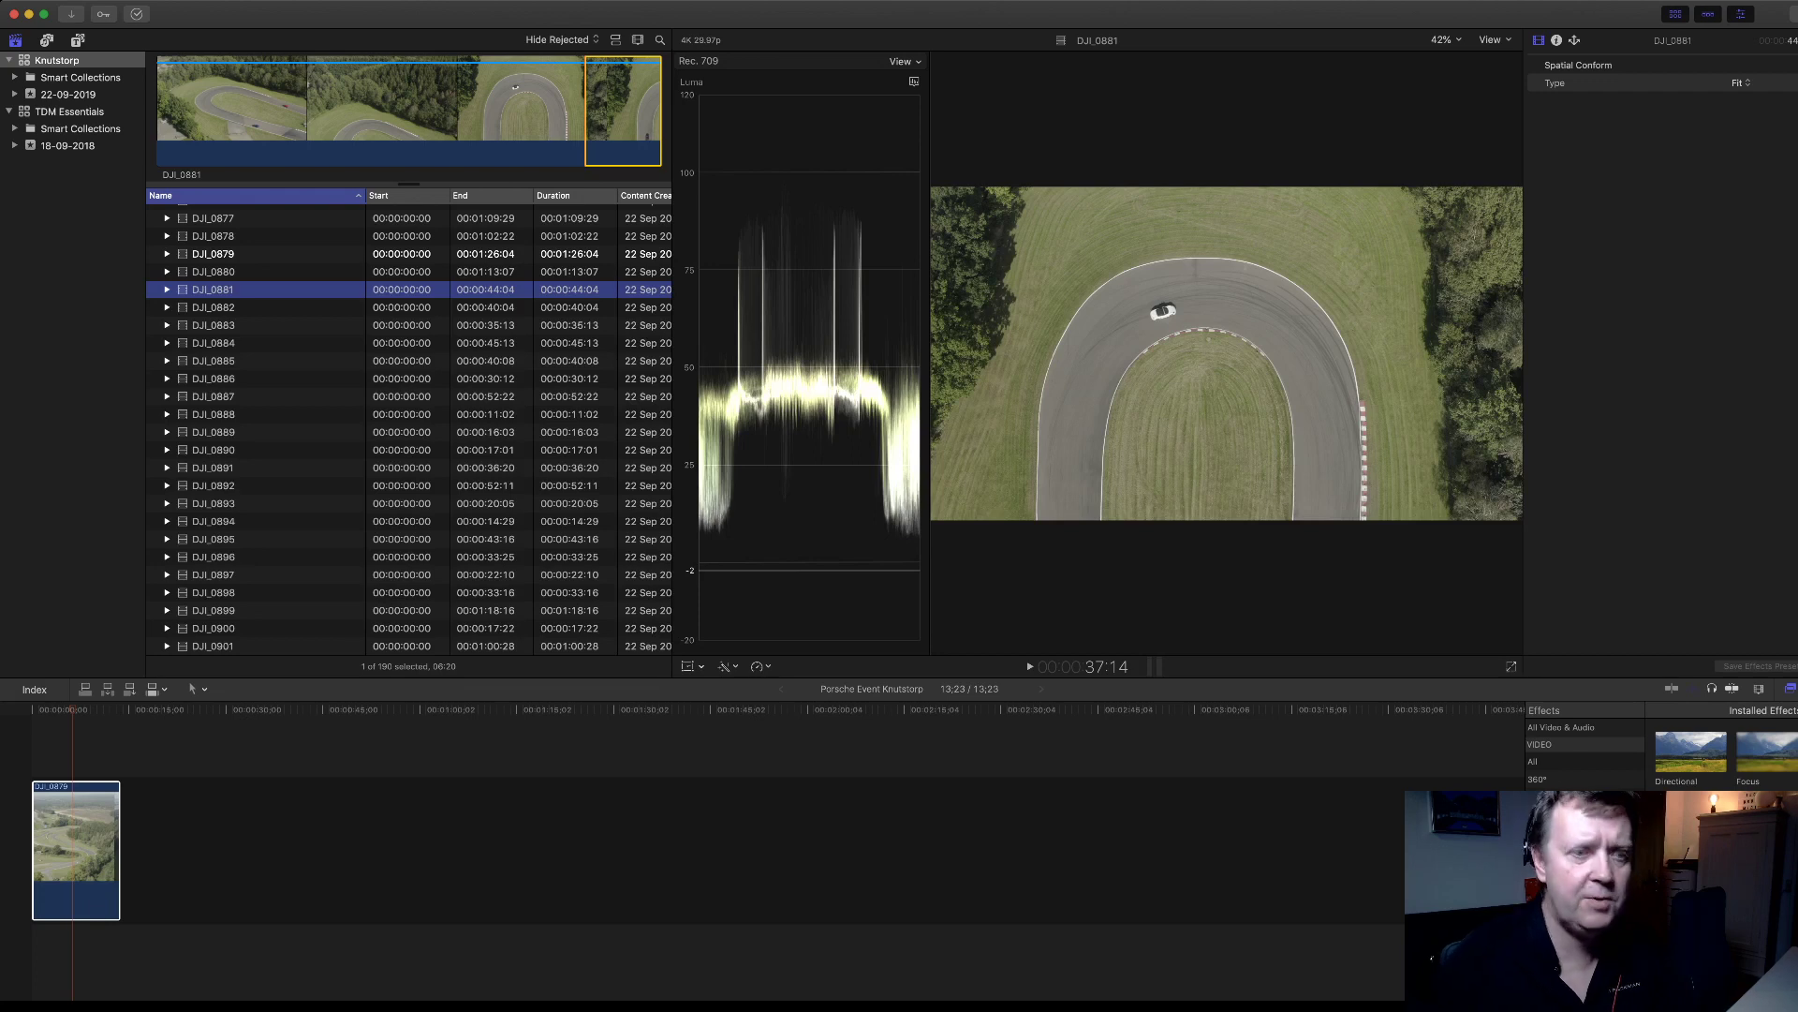
pyautogui.press('super+Tab')
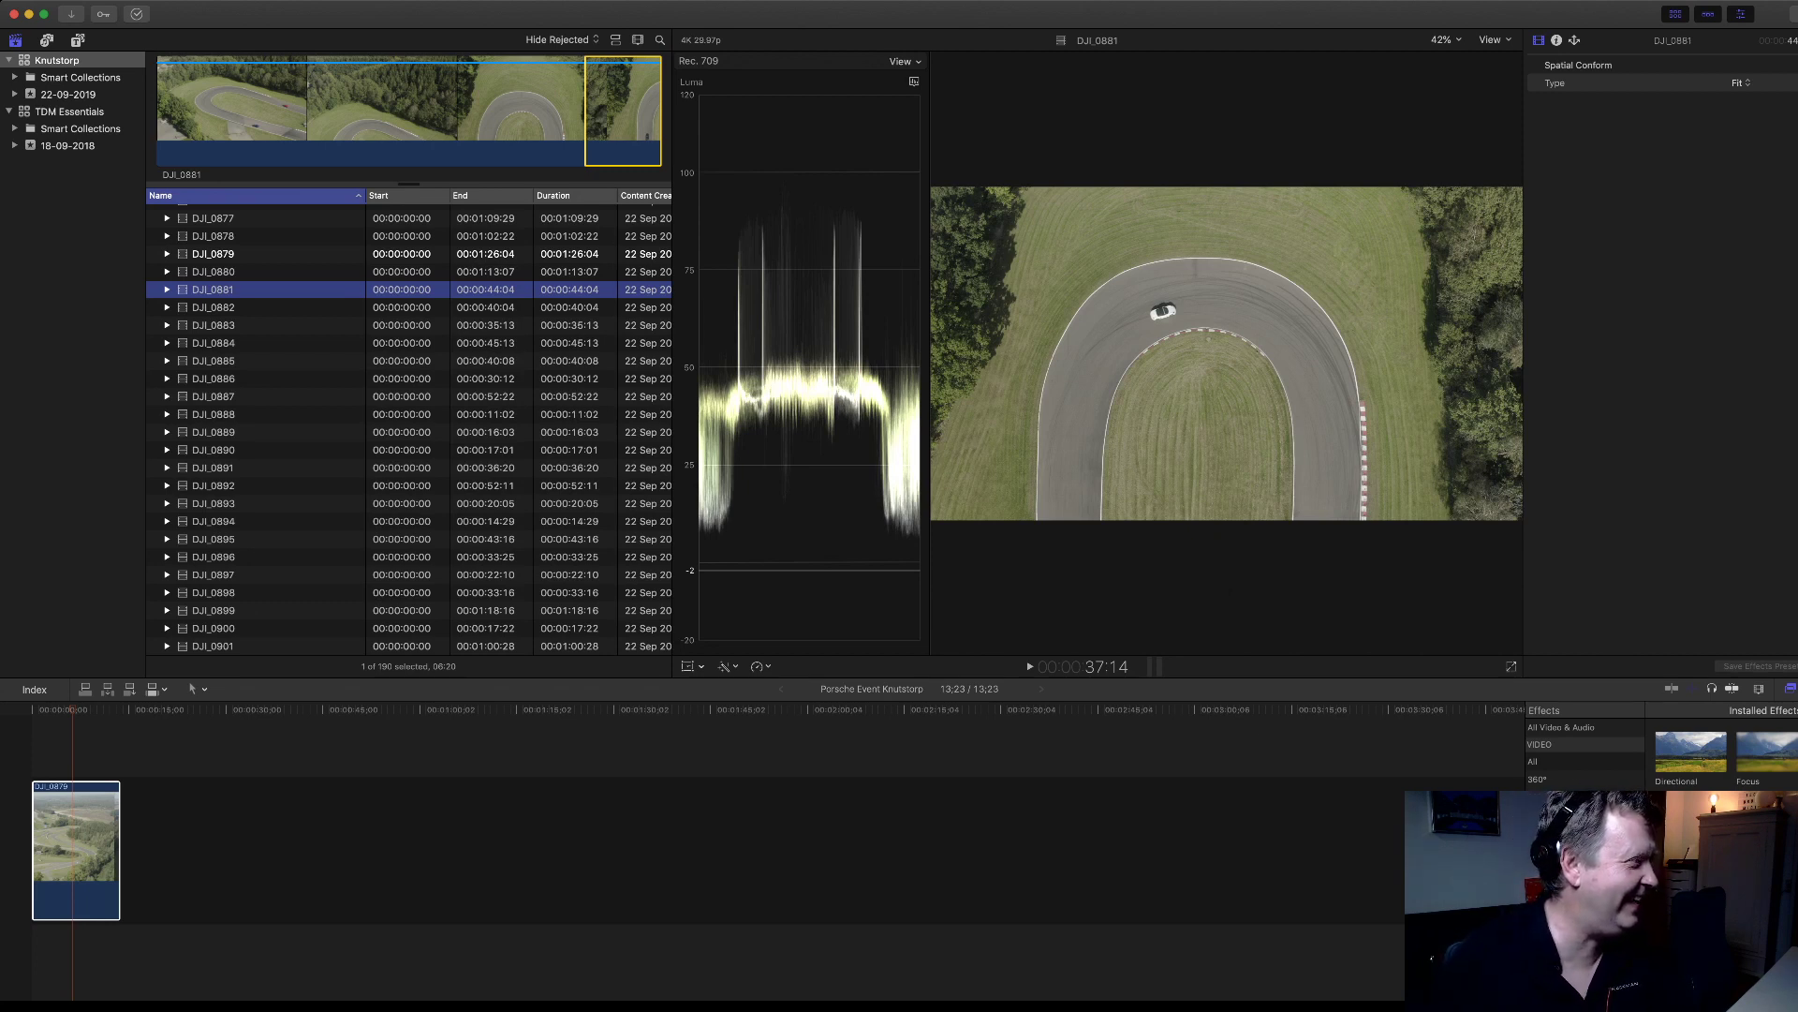
pyautogui.click(214, 307)
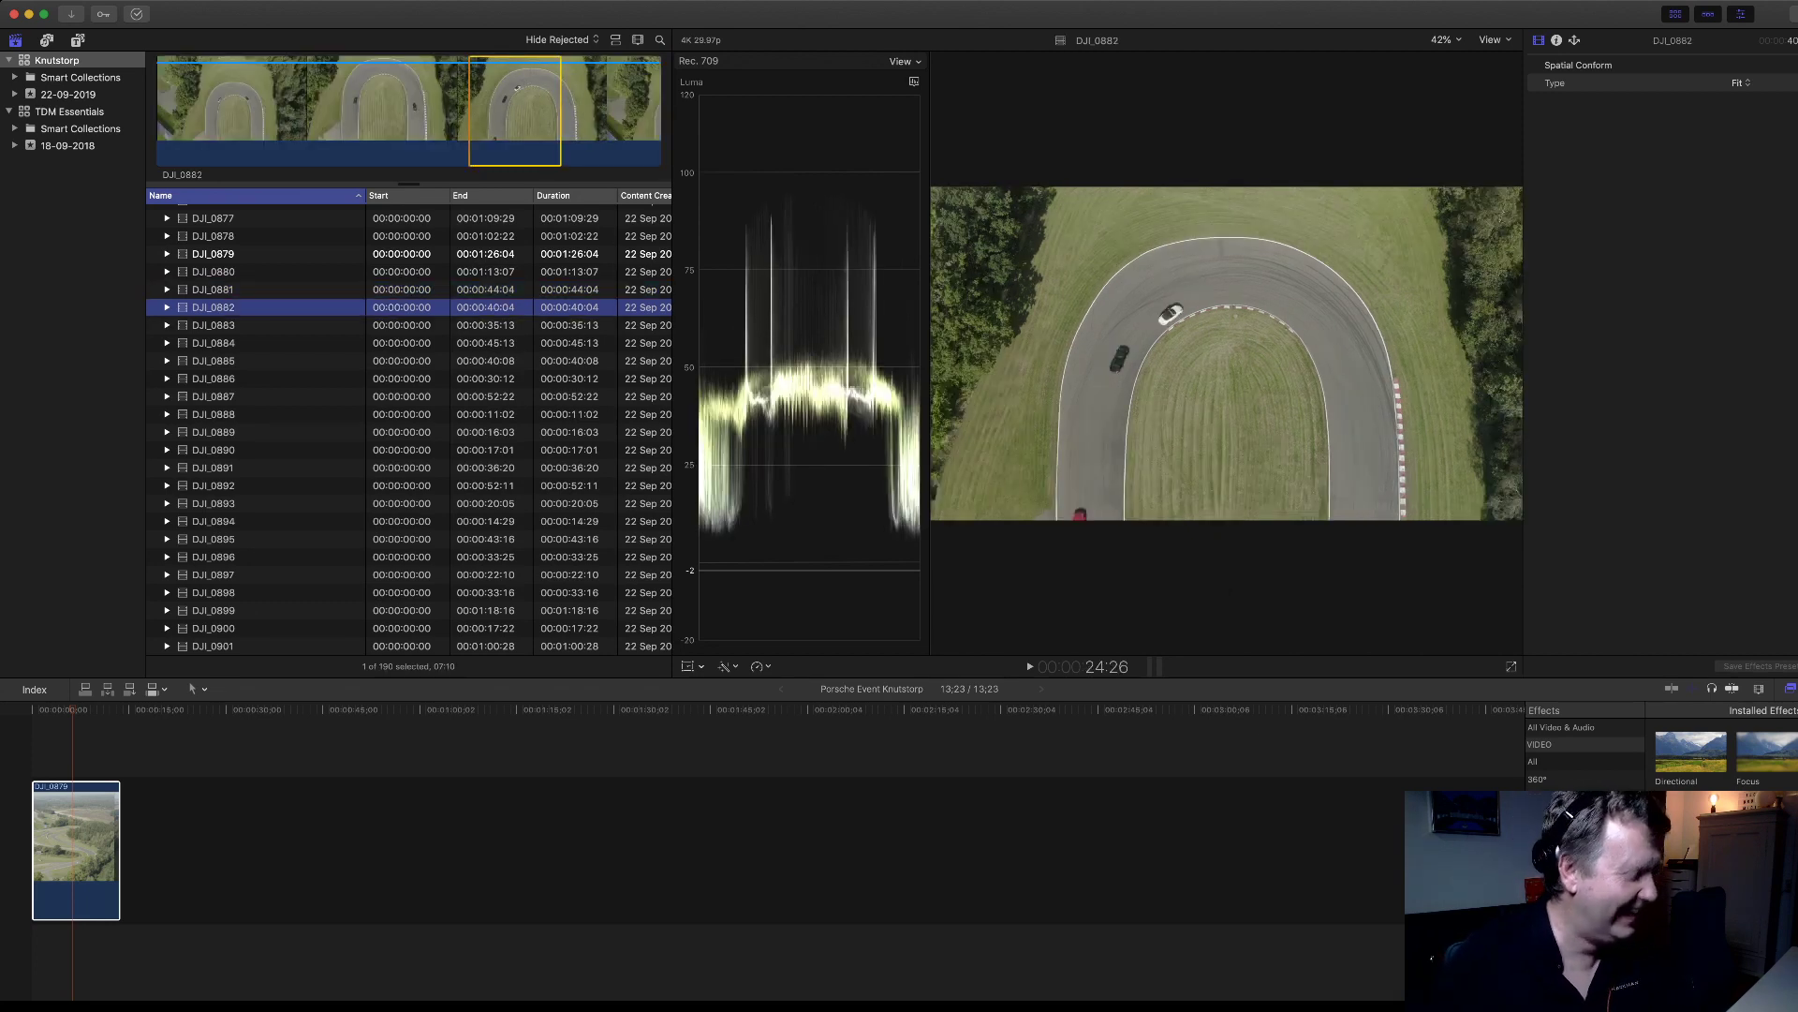
# - Play drone clip DJI_0882 from before its marked range, and review DJI_0883 from its early part
pyautogui.click(315, 107)
pyautogui.press('space')
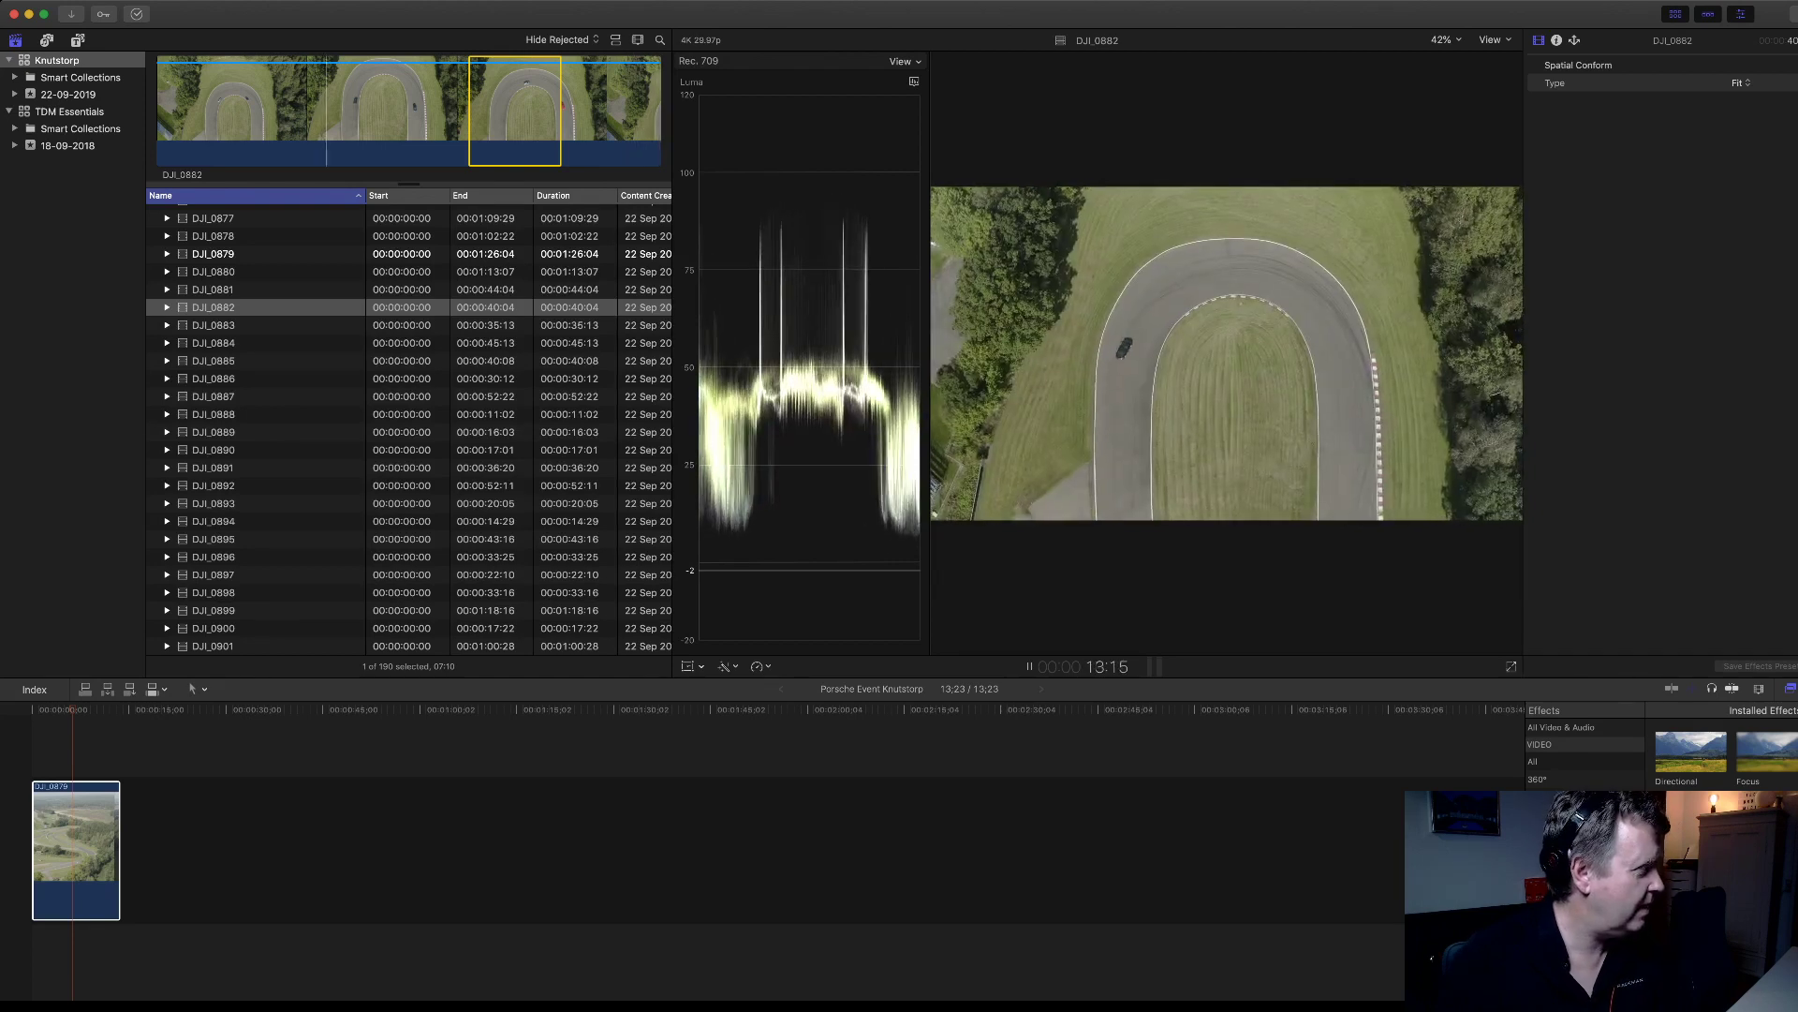
pyautogui.click(213, 325)
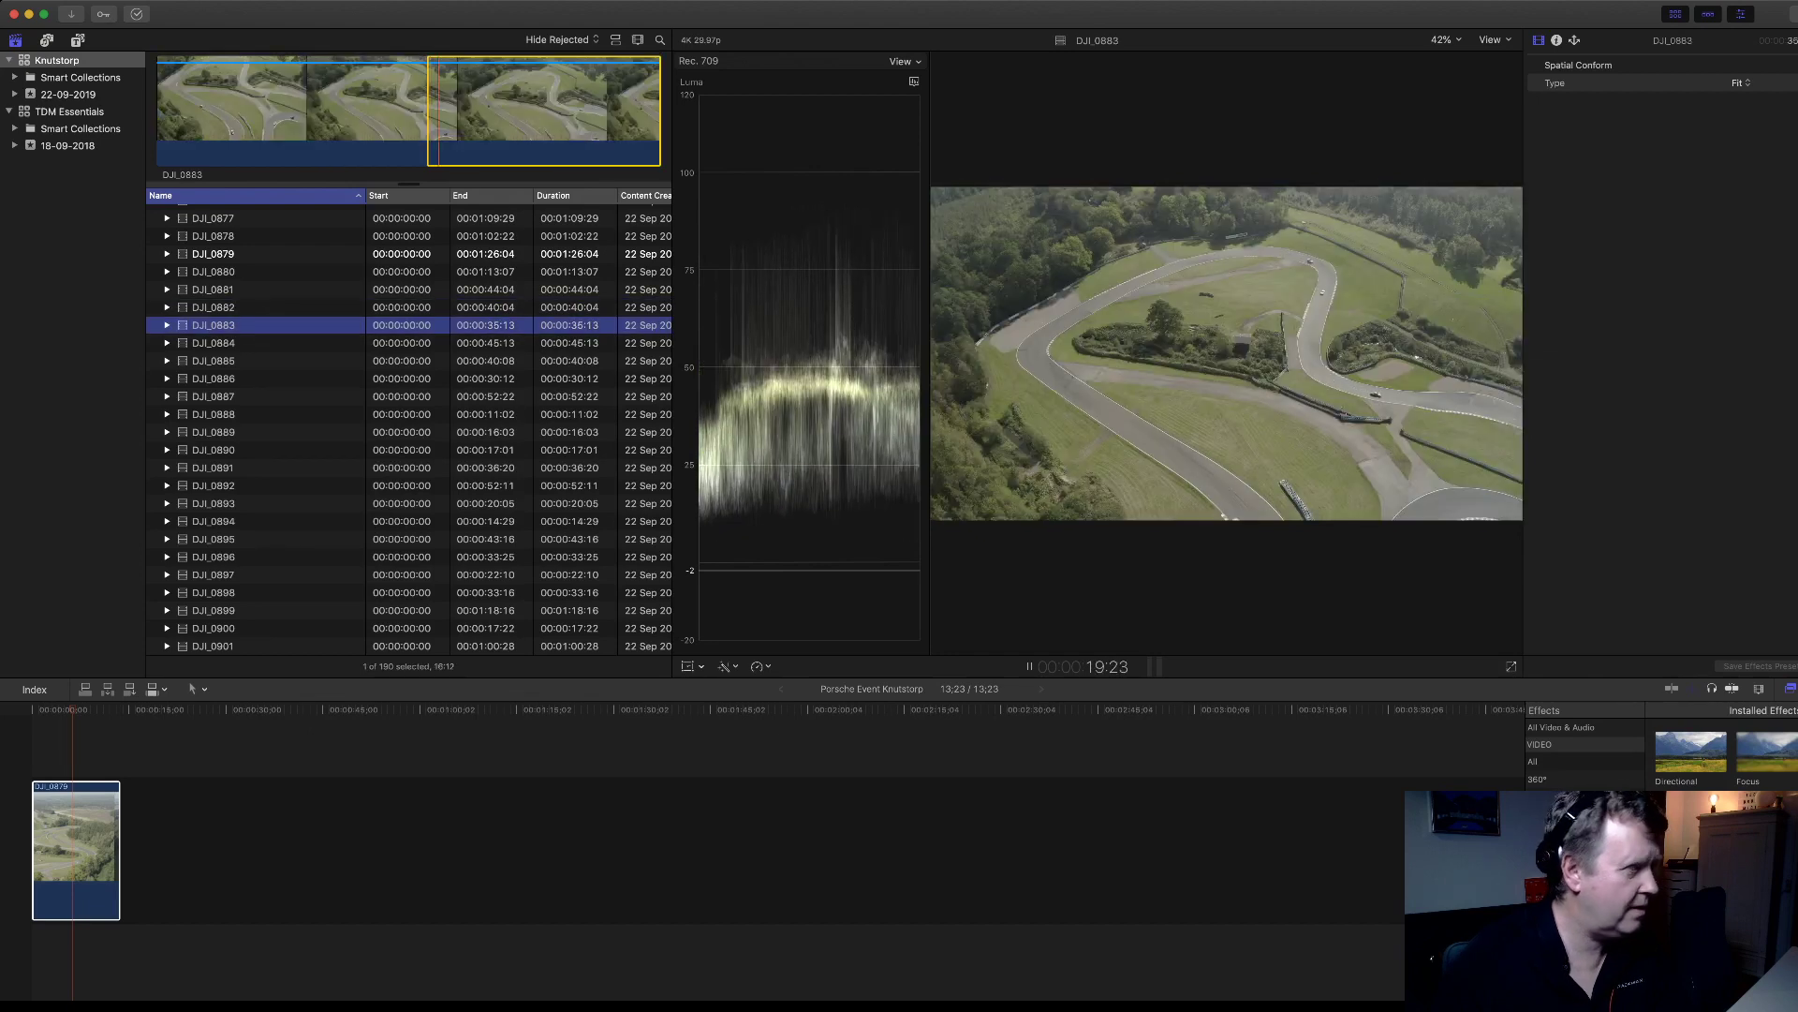
pyautogui.click(260, 113)
pyautogui.press('space')
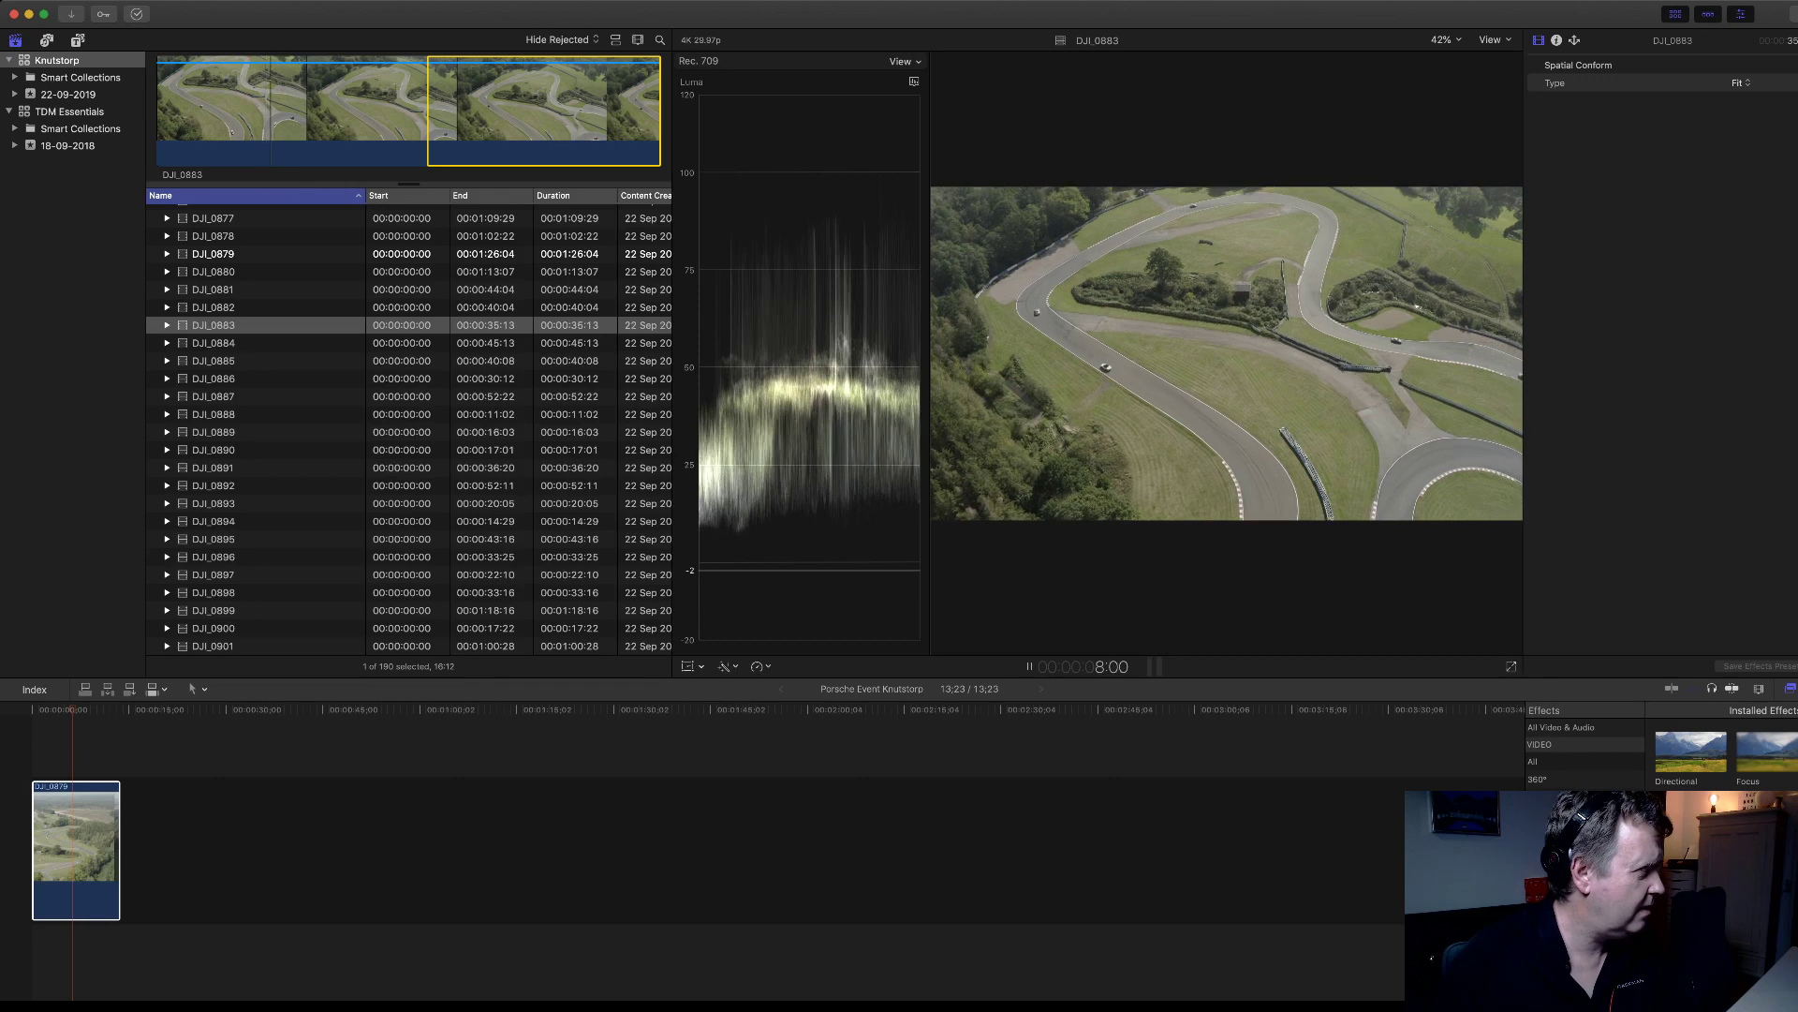
# - Review the marked range of drone clip DJI_0885 and play DJI_0886 from near its beginning
pyautogui.click(214, 361)
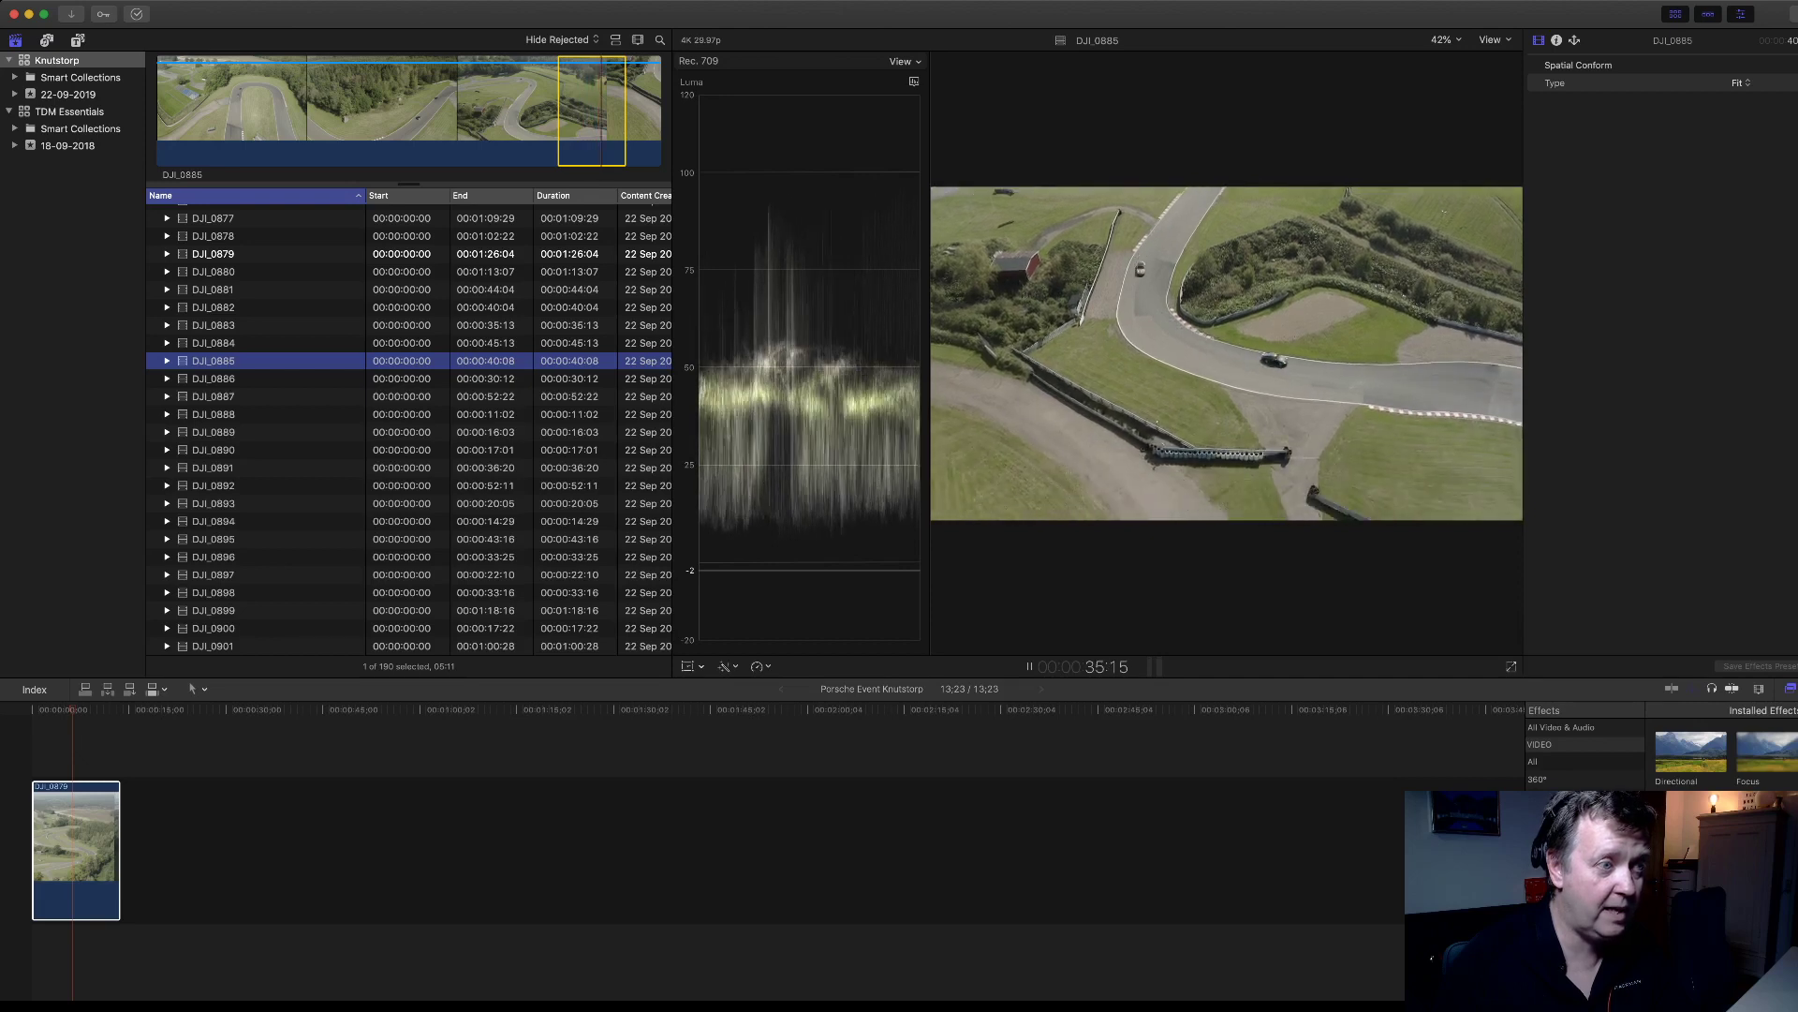
pyautogui.press('space')
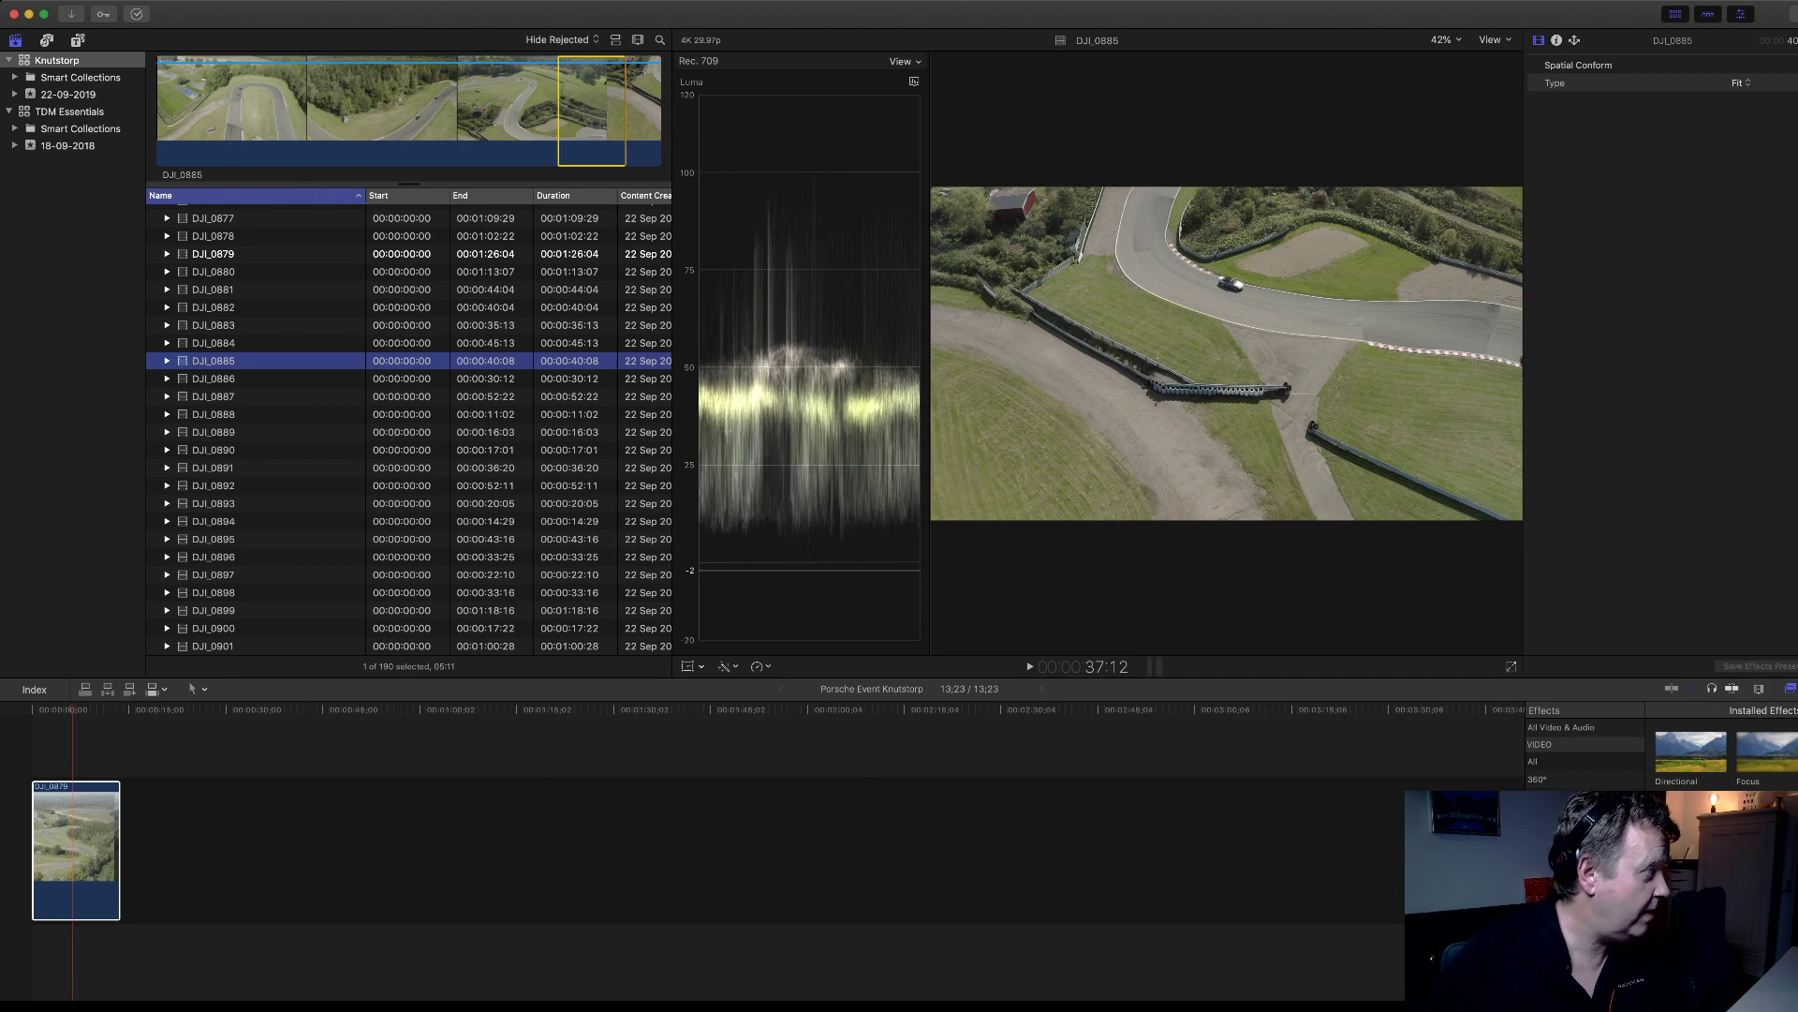
pyautogui.press('Down')
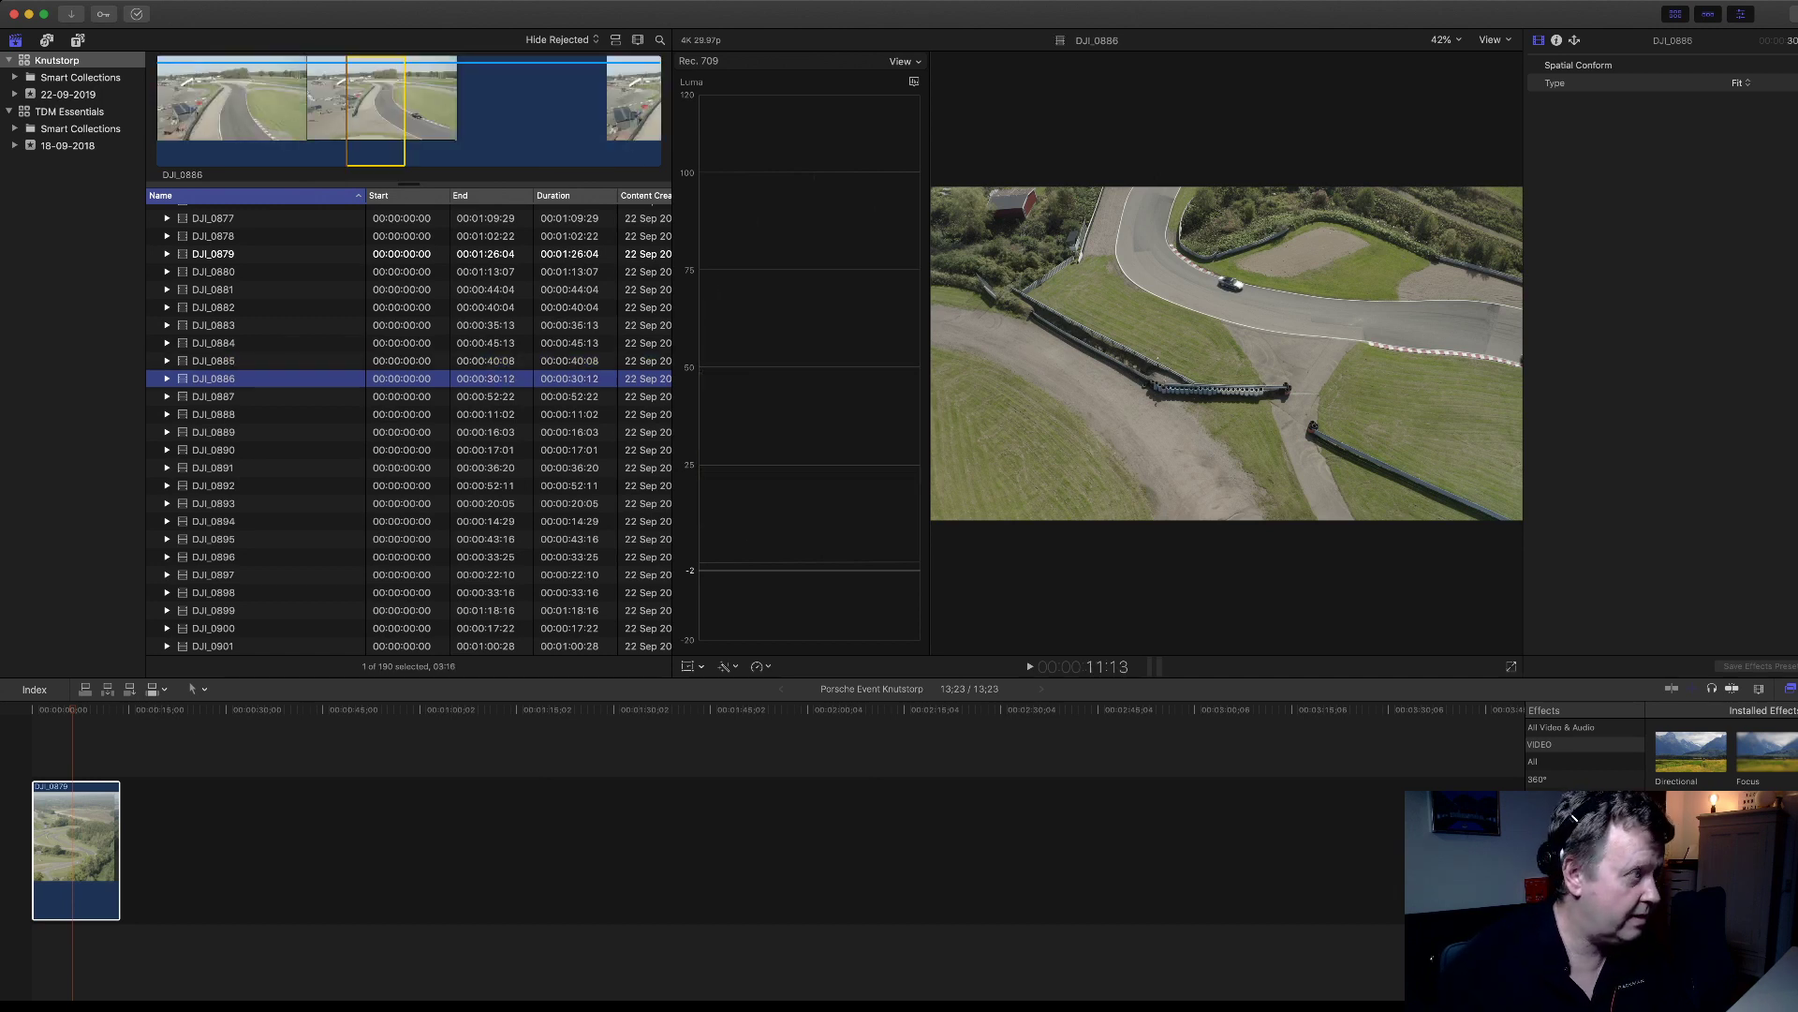
pyautogui.click(207, 103)
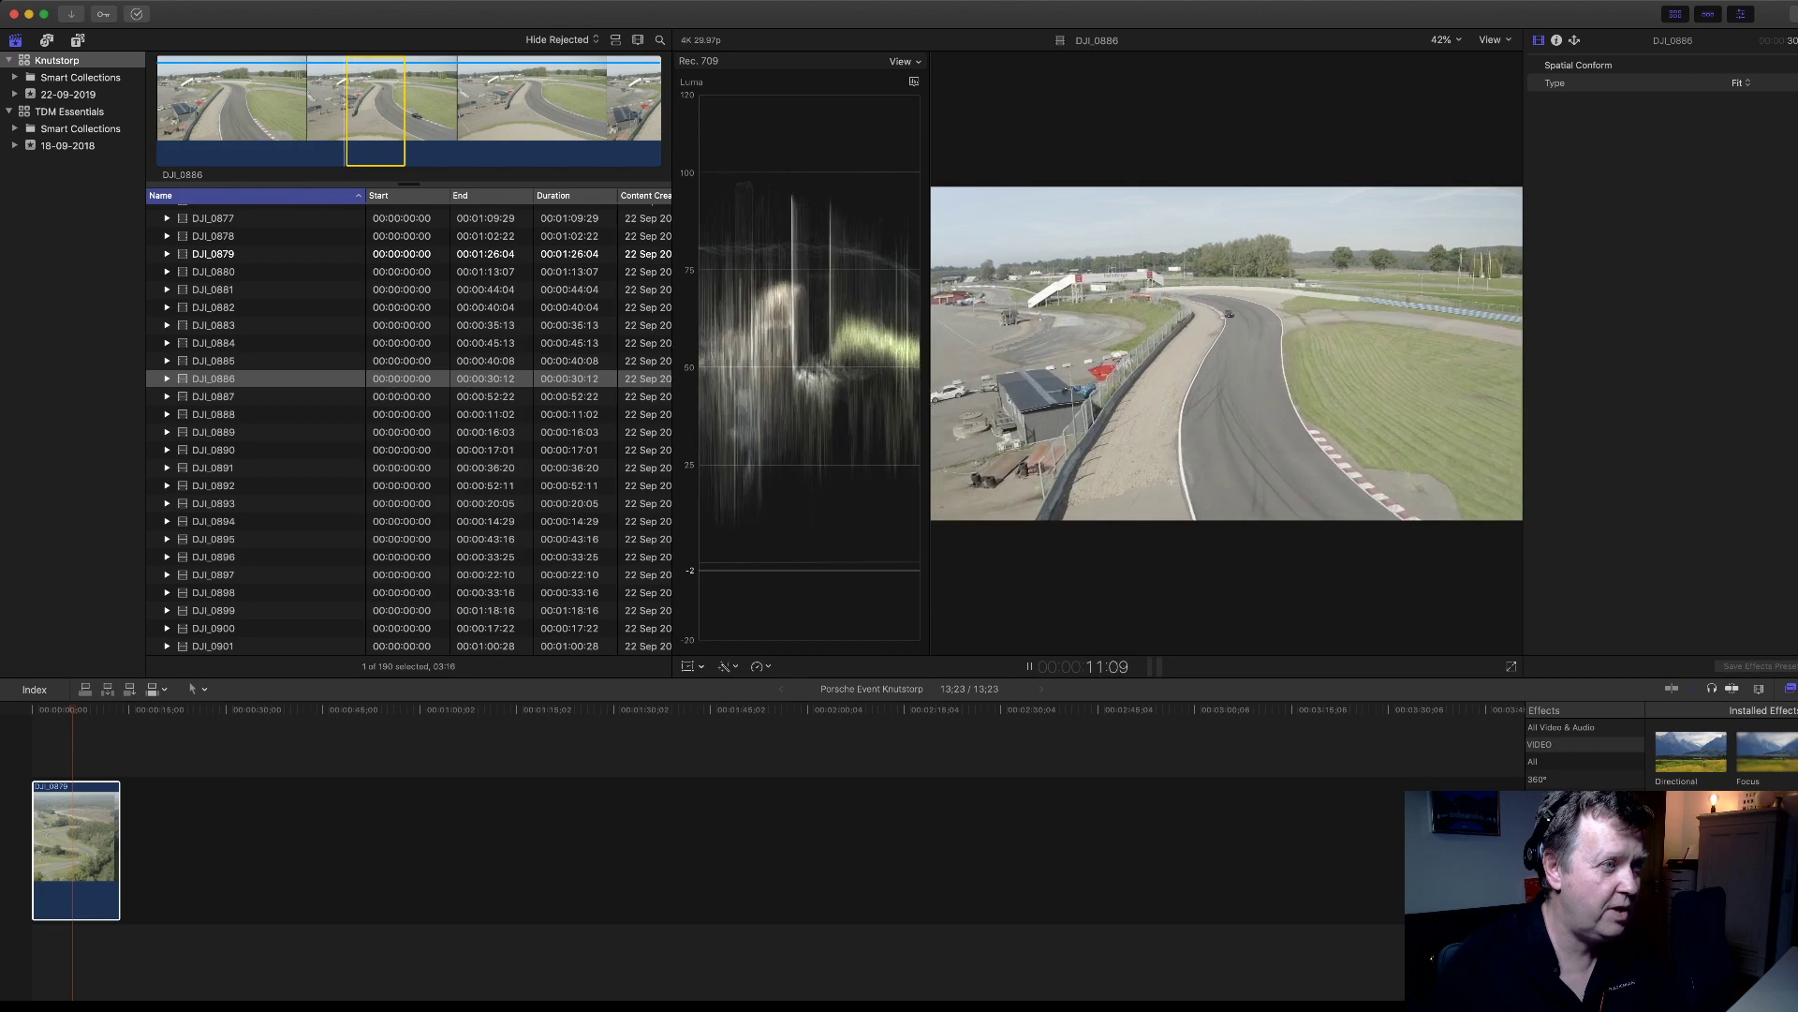
pyautogui.press('l')
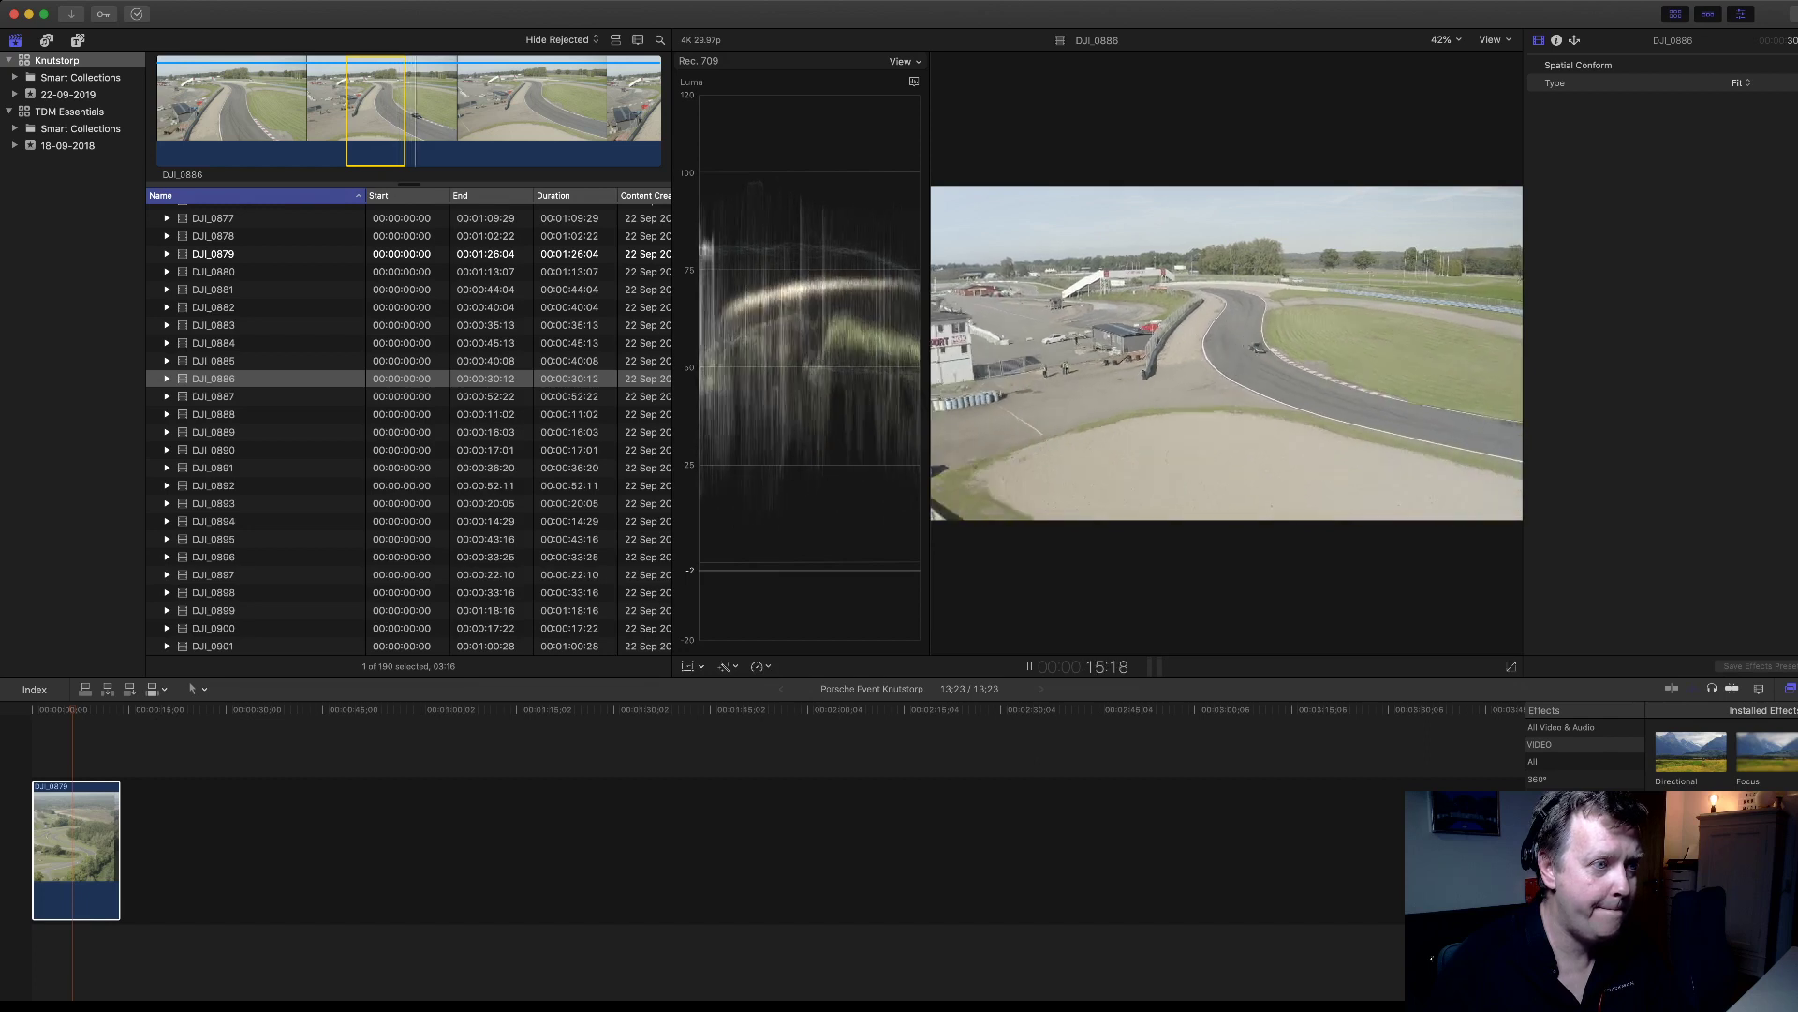
pyautogui.press('j')
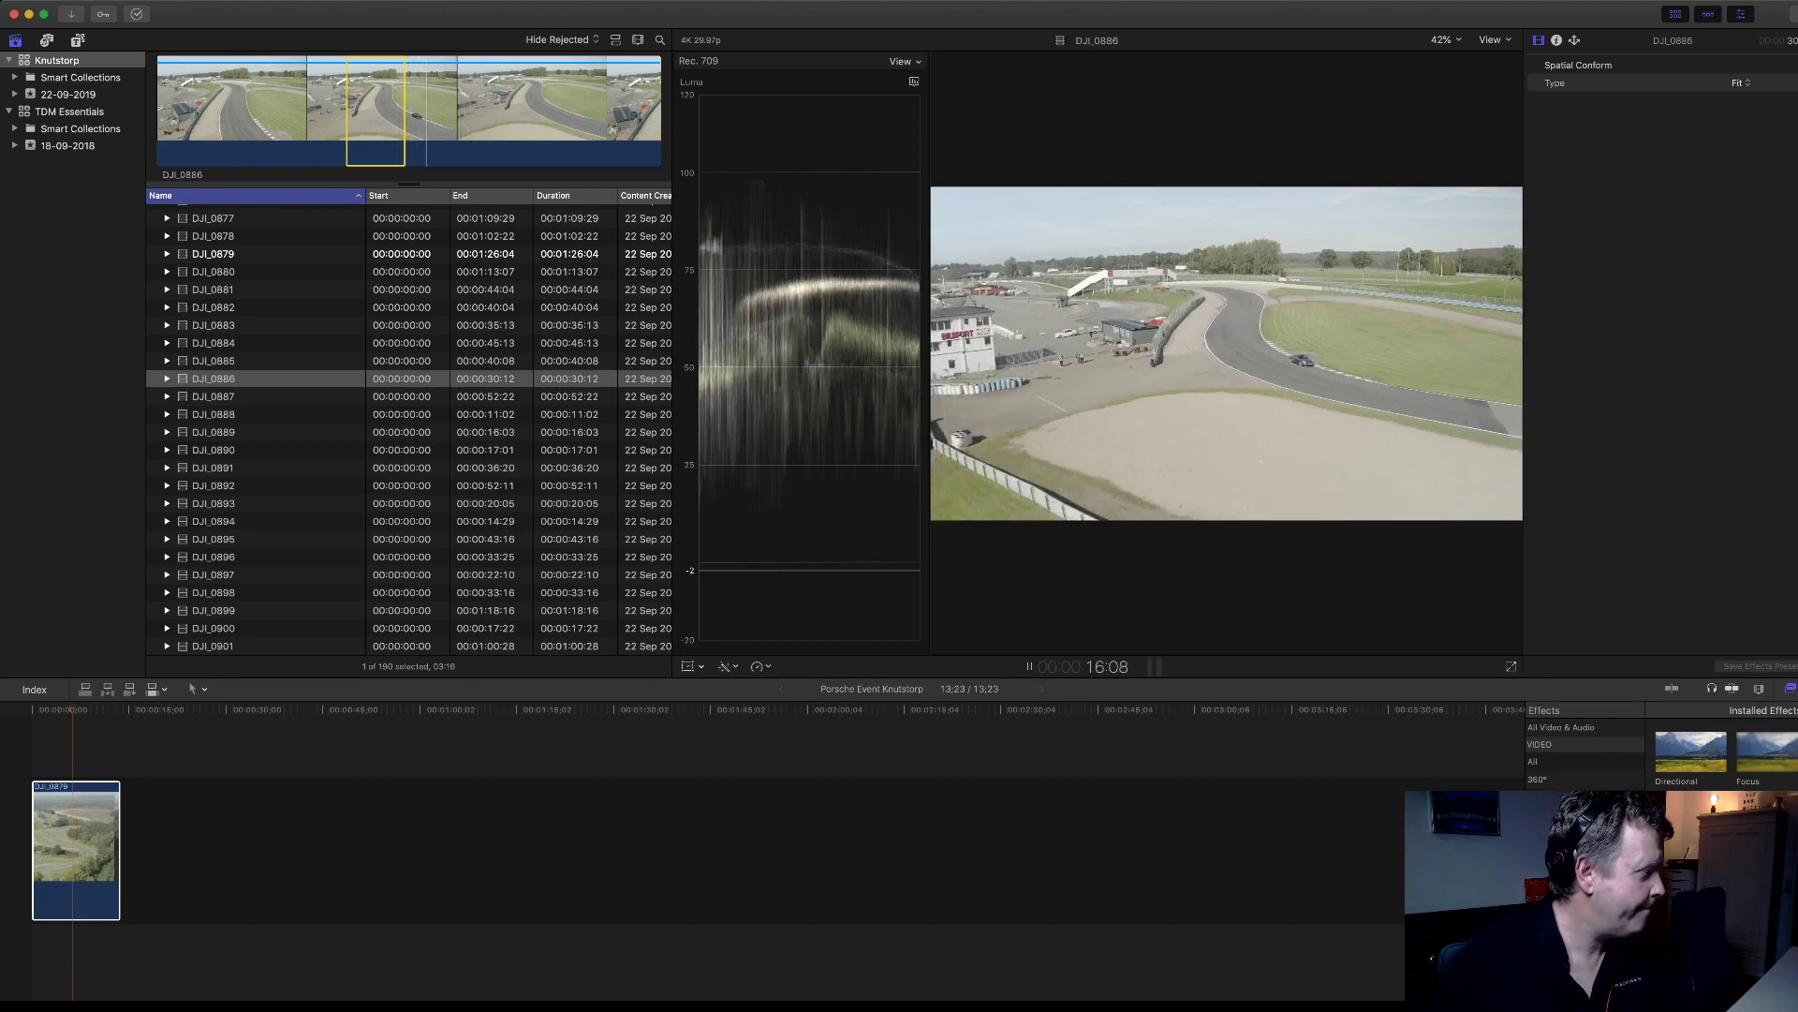
# - Review drone clip DJI_0887 forwards and backwards, examining the track corner and the footage beyond its marked range
pyautogui.click(214, 397)
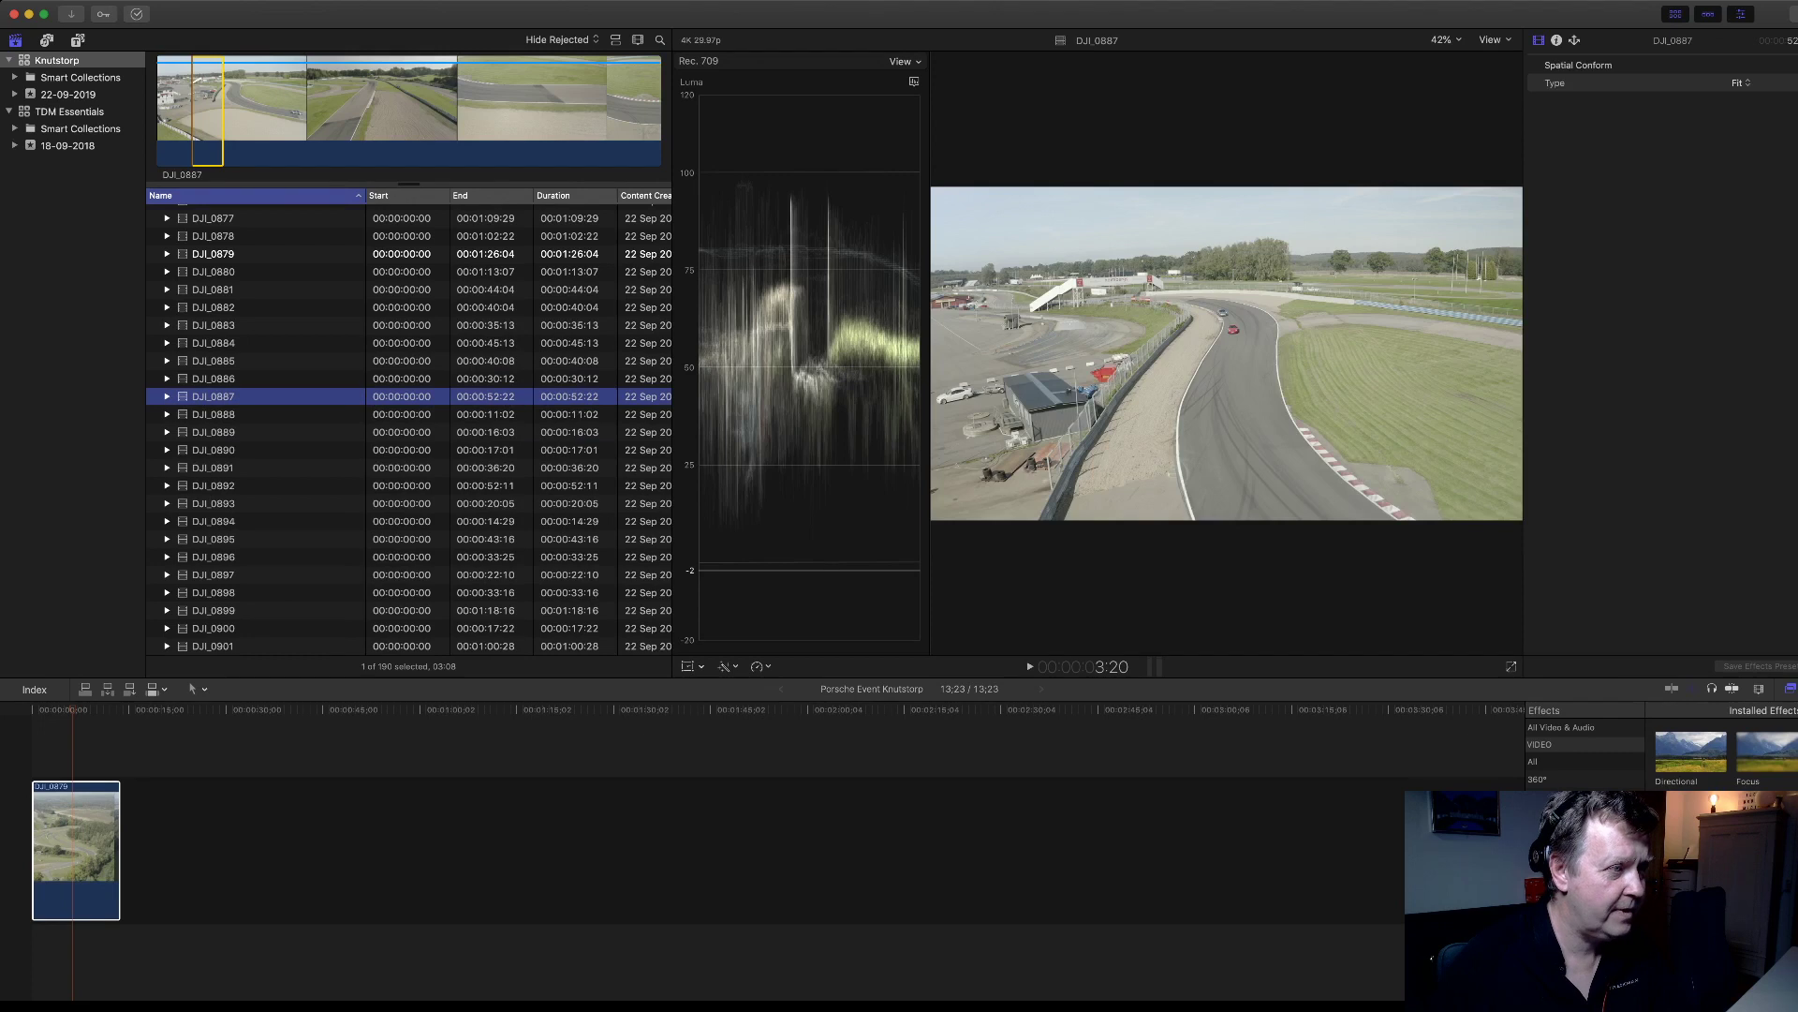
pyautogui.press('l')
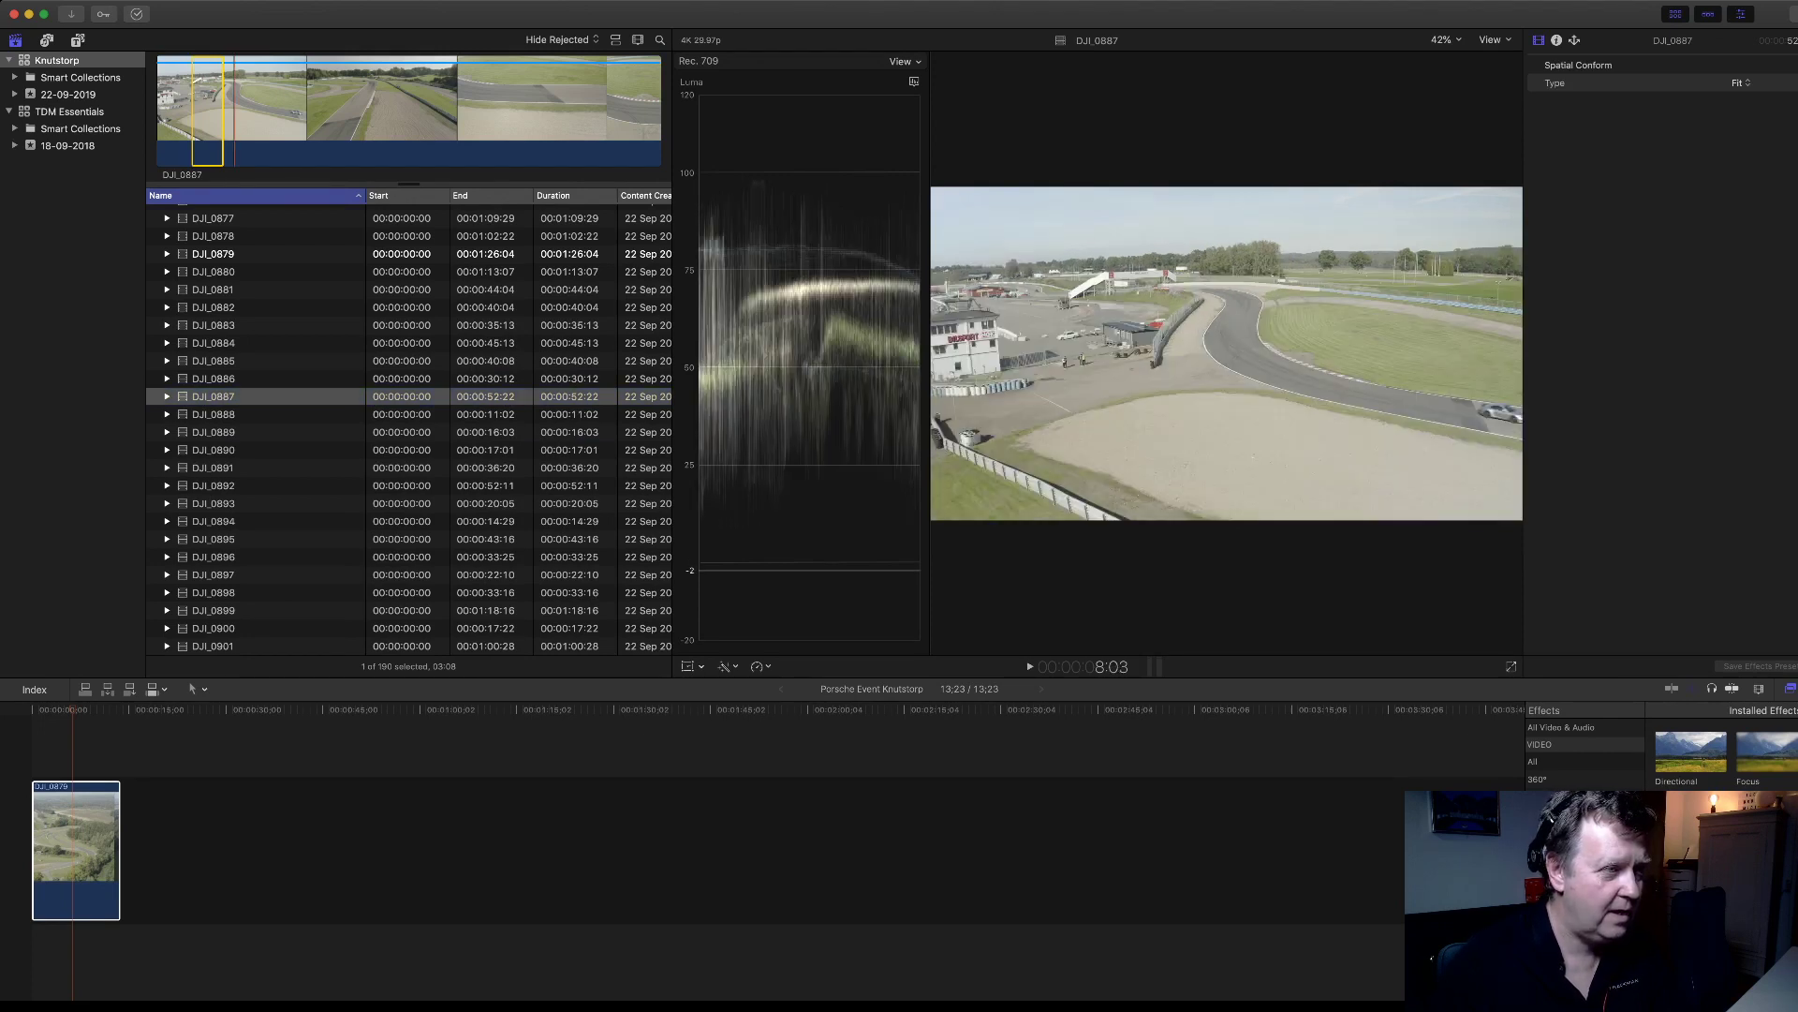
pyautogui.press('l')
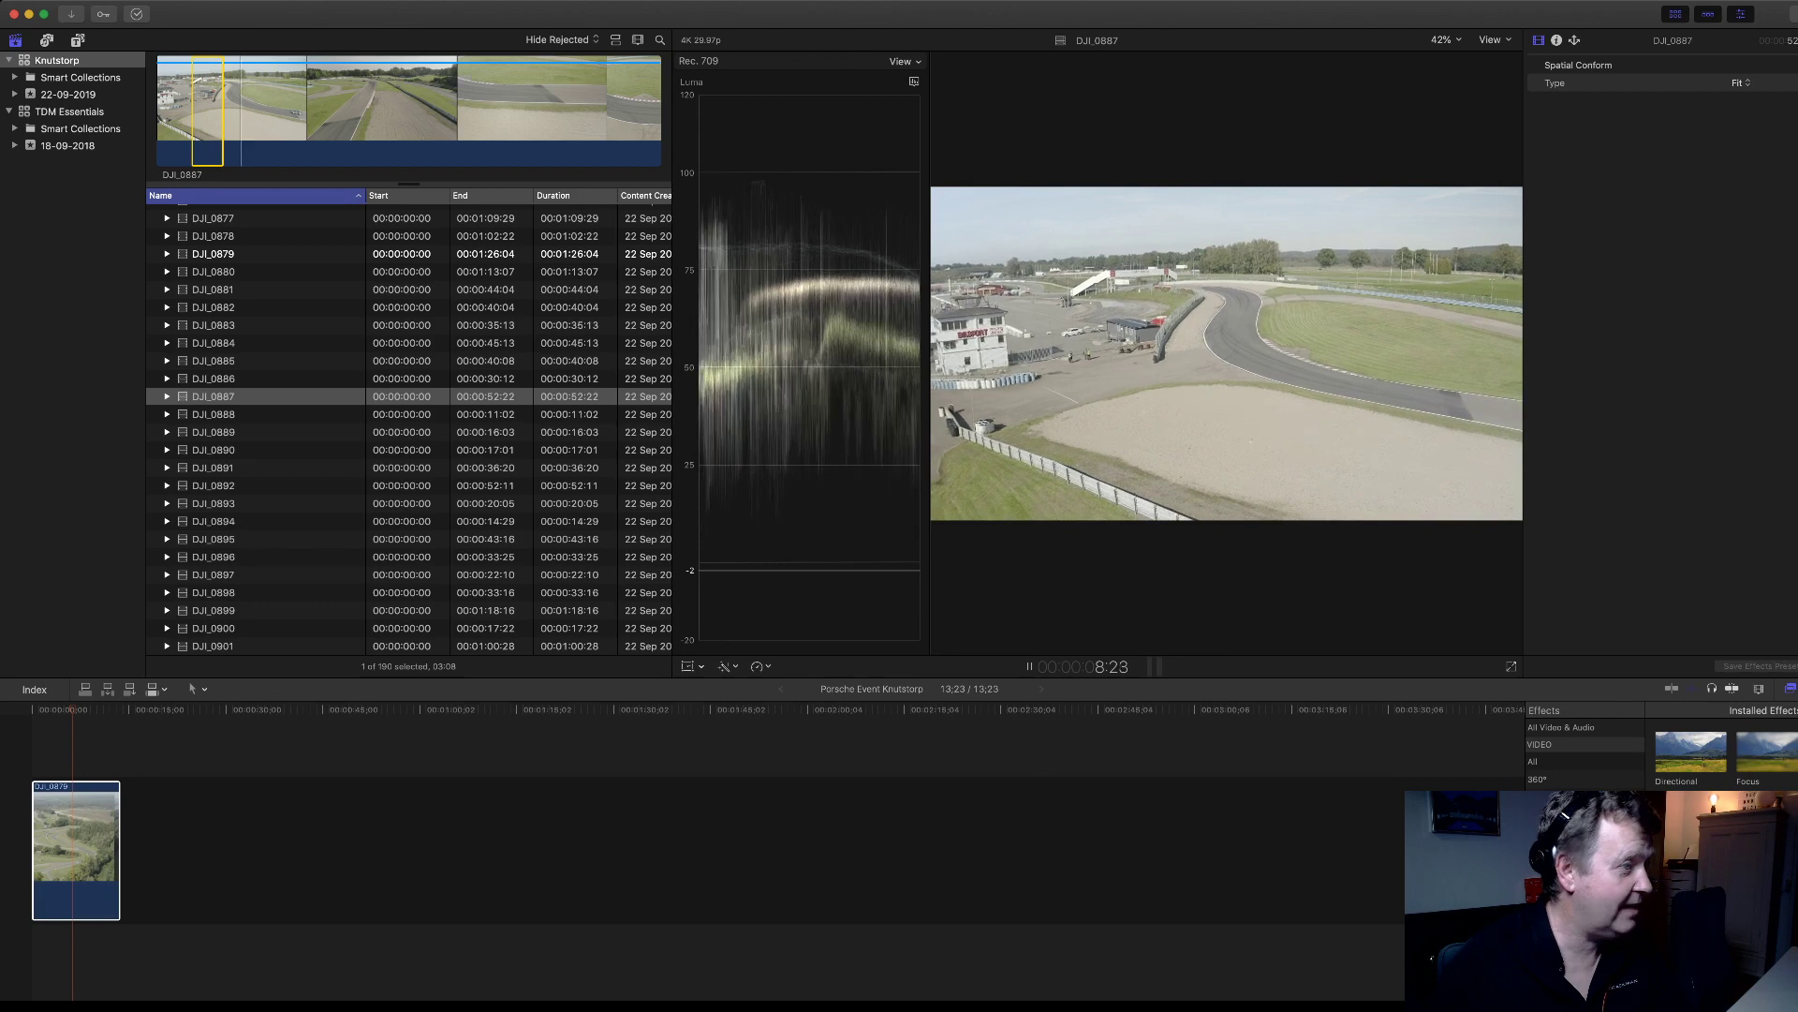
pyautogui.press('/')
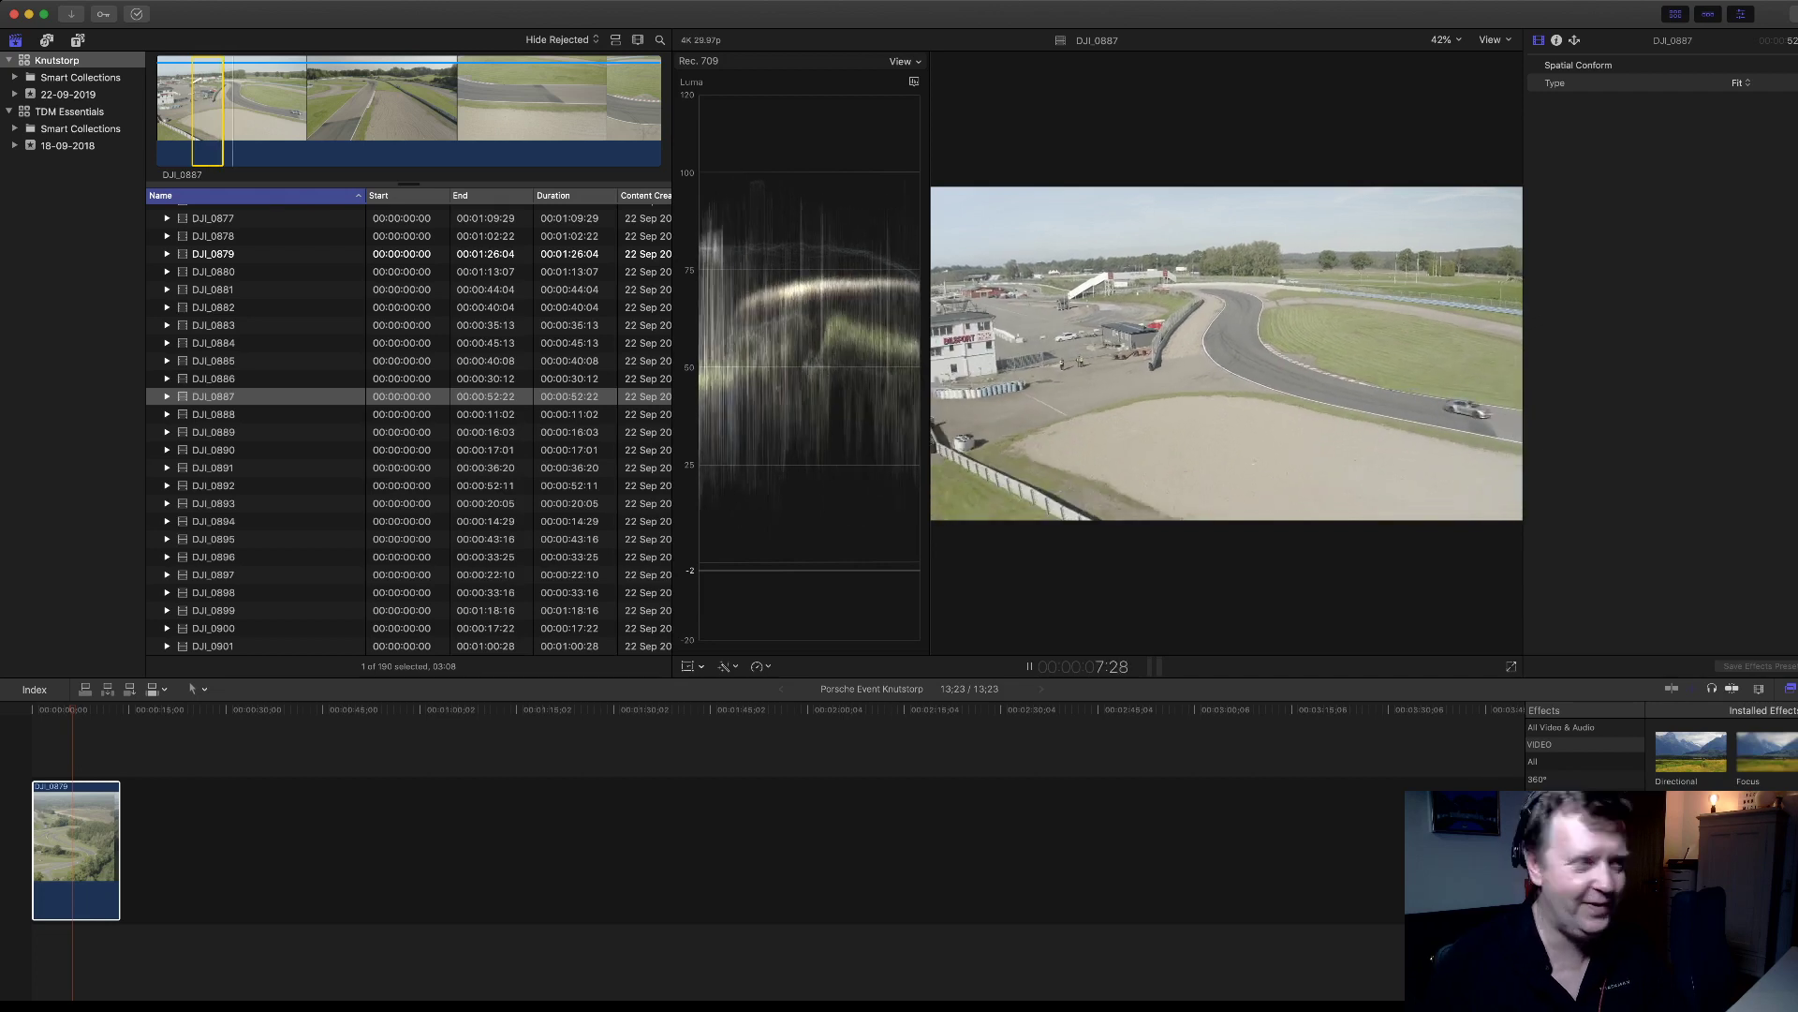
pyautogui.press('j')
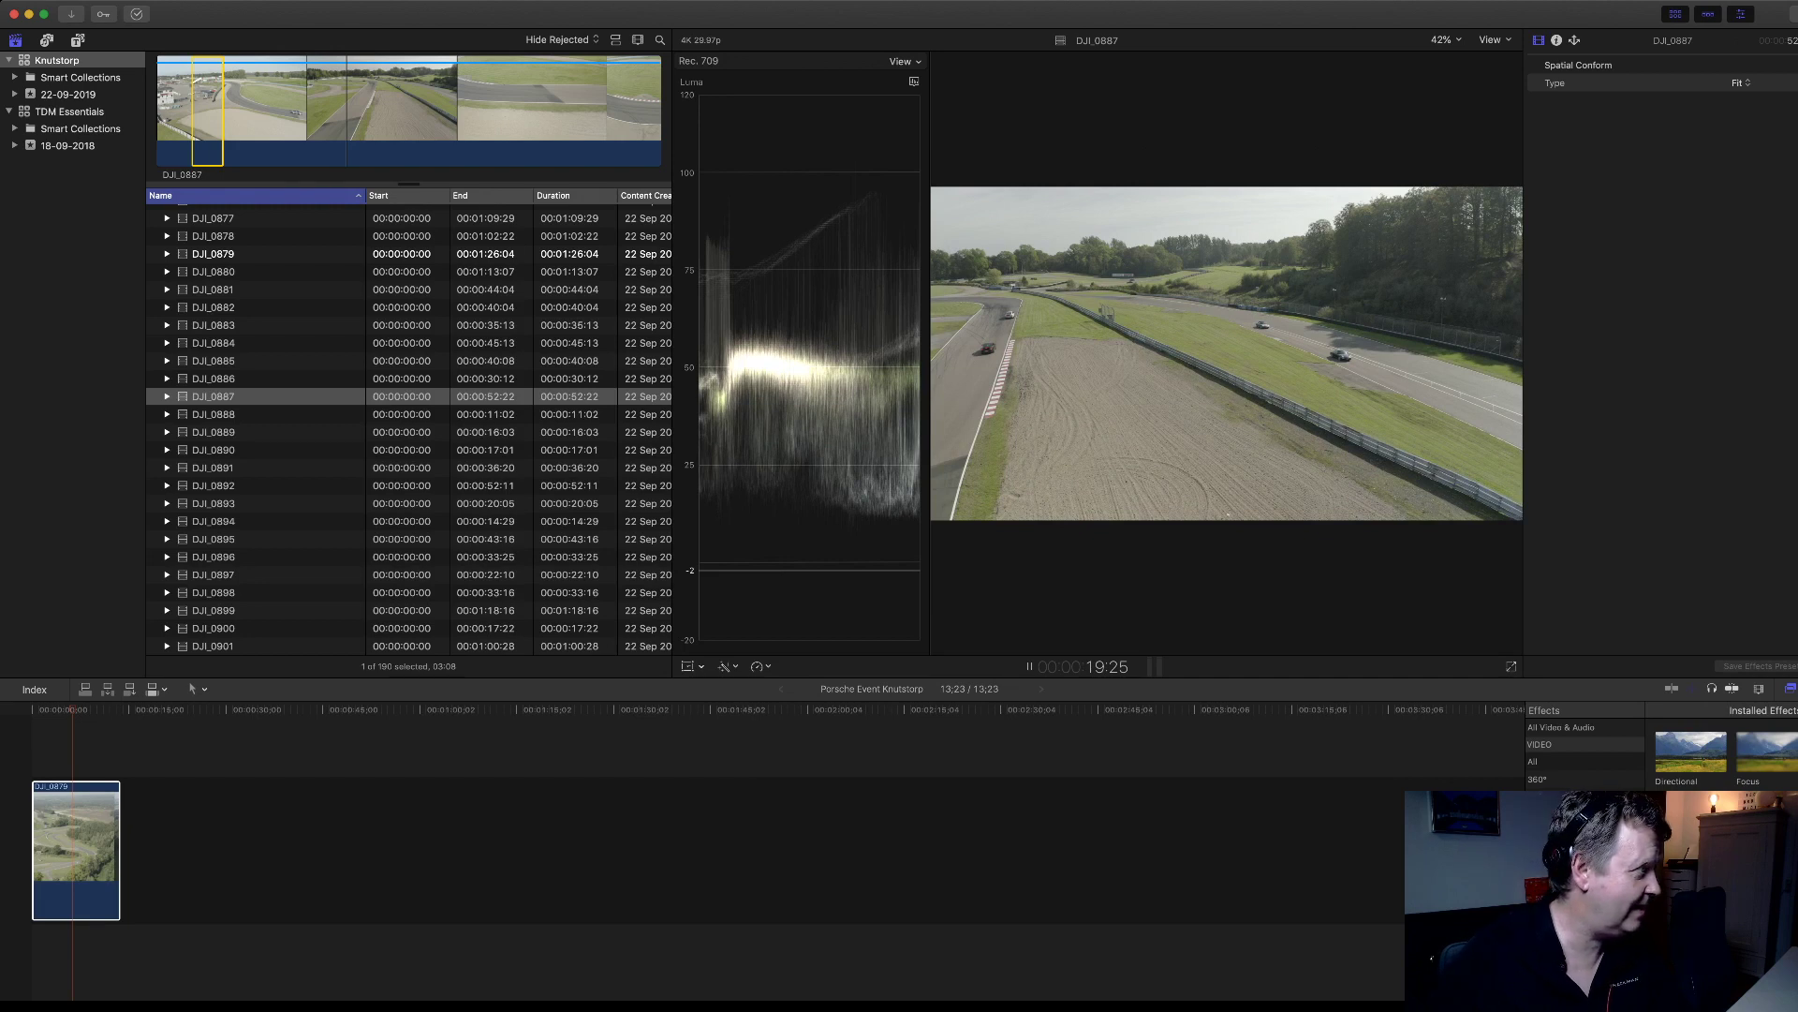
pyautogui.press('j')
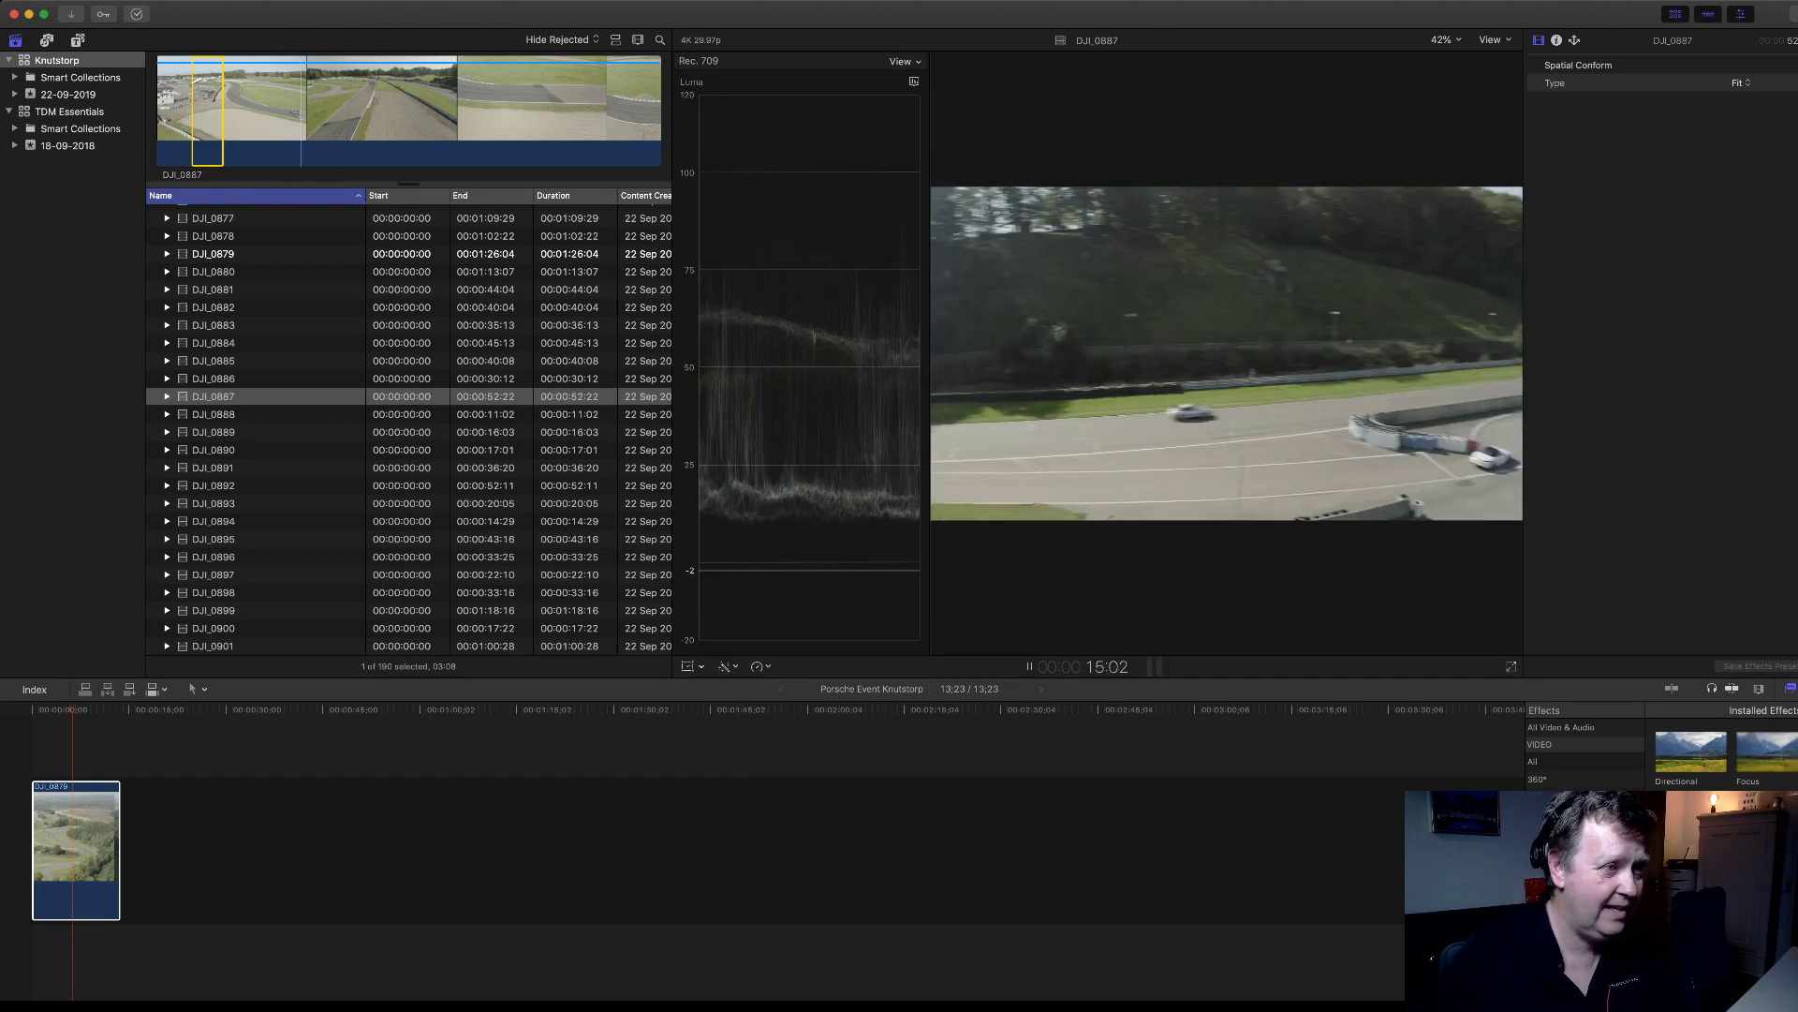
pyautogui.press('l')
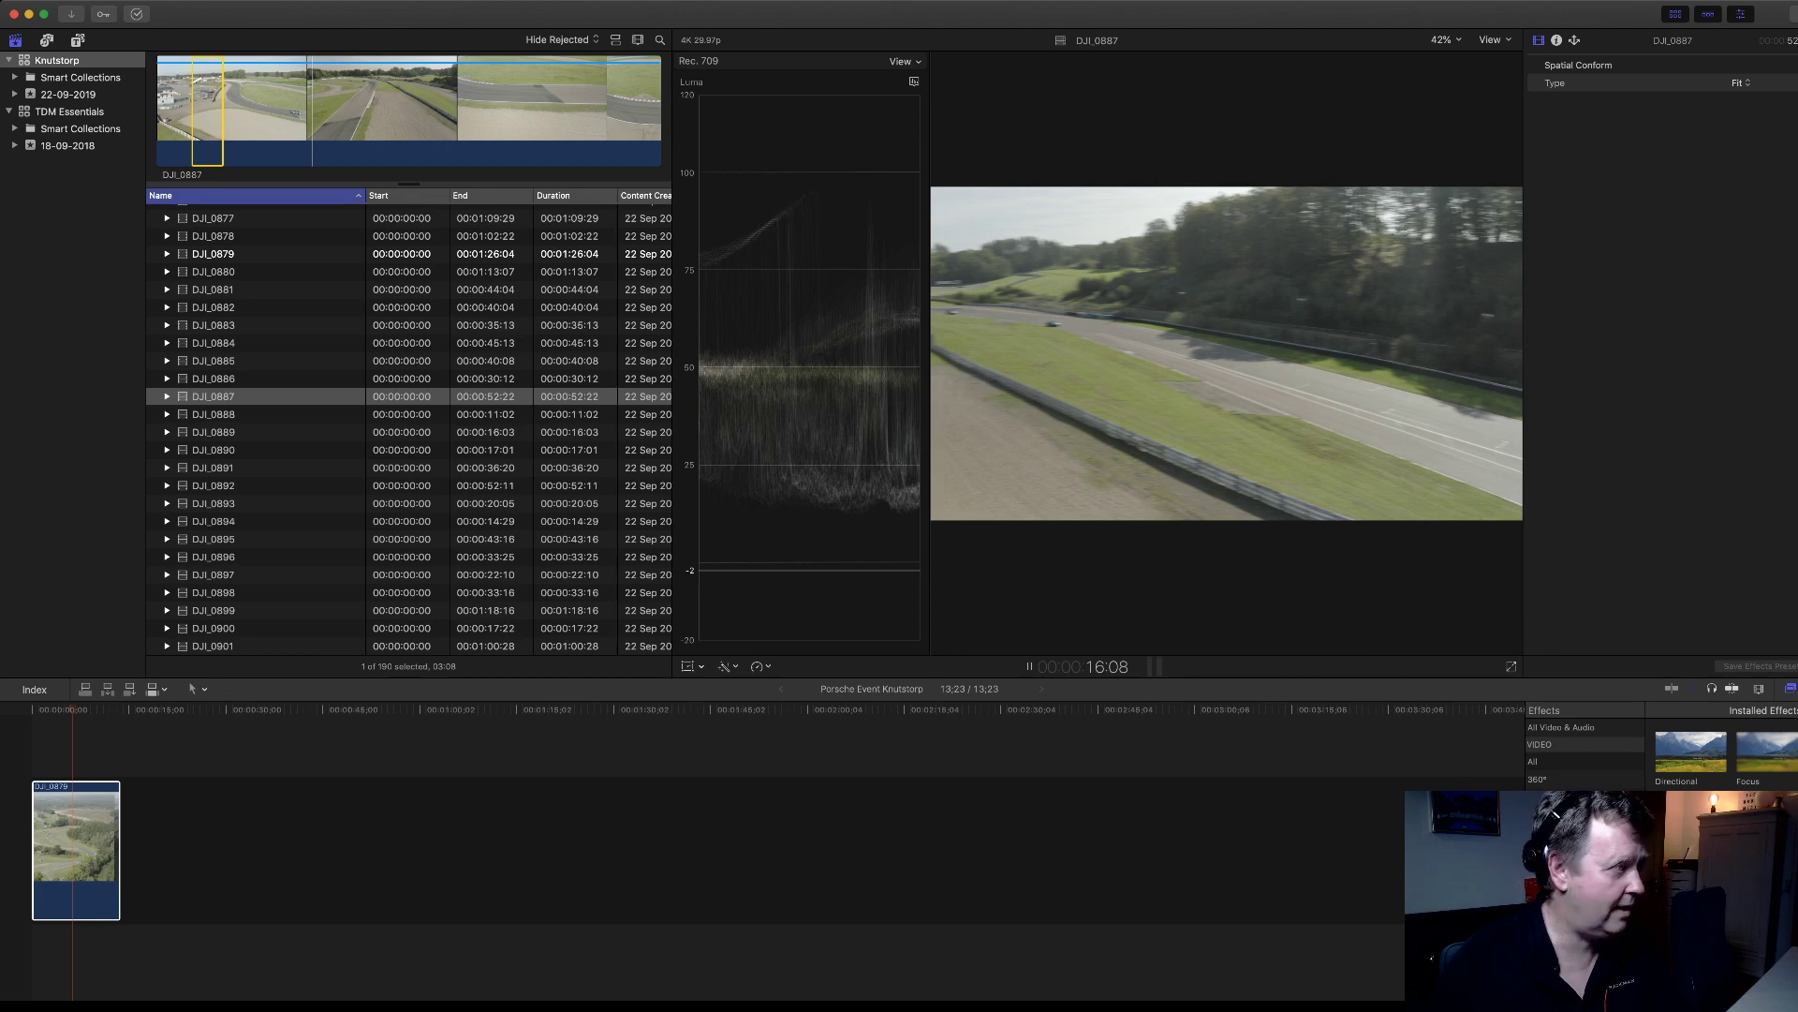
pyautogui.press('j')
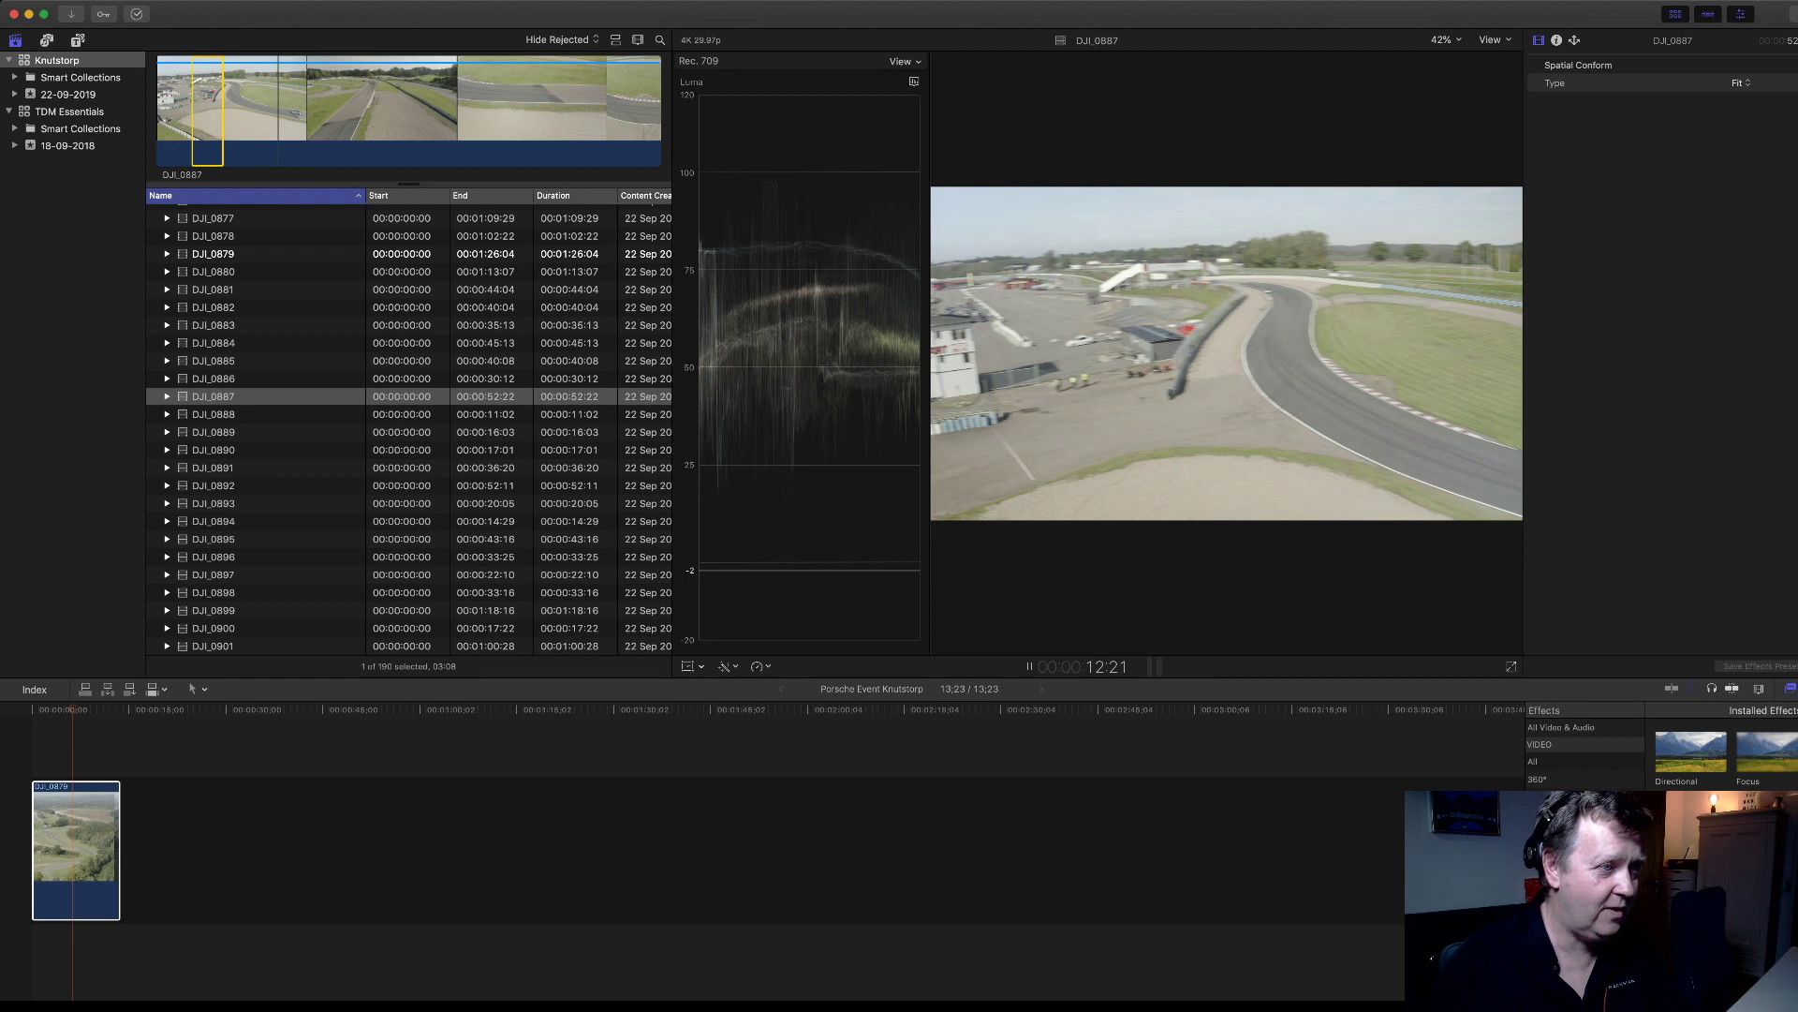
pyautogui.press('l')
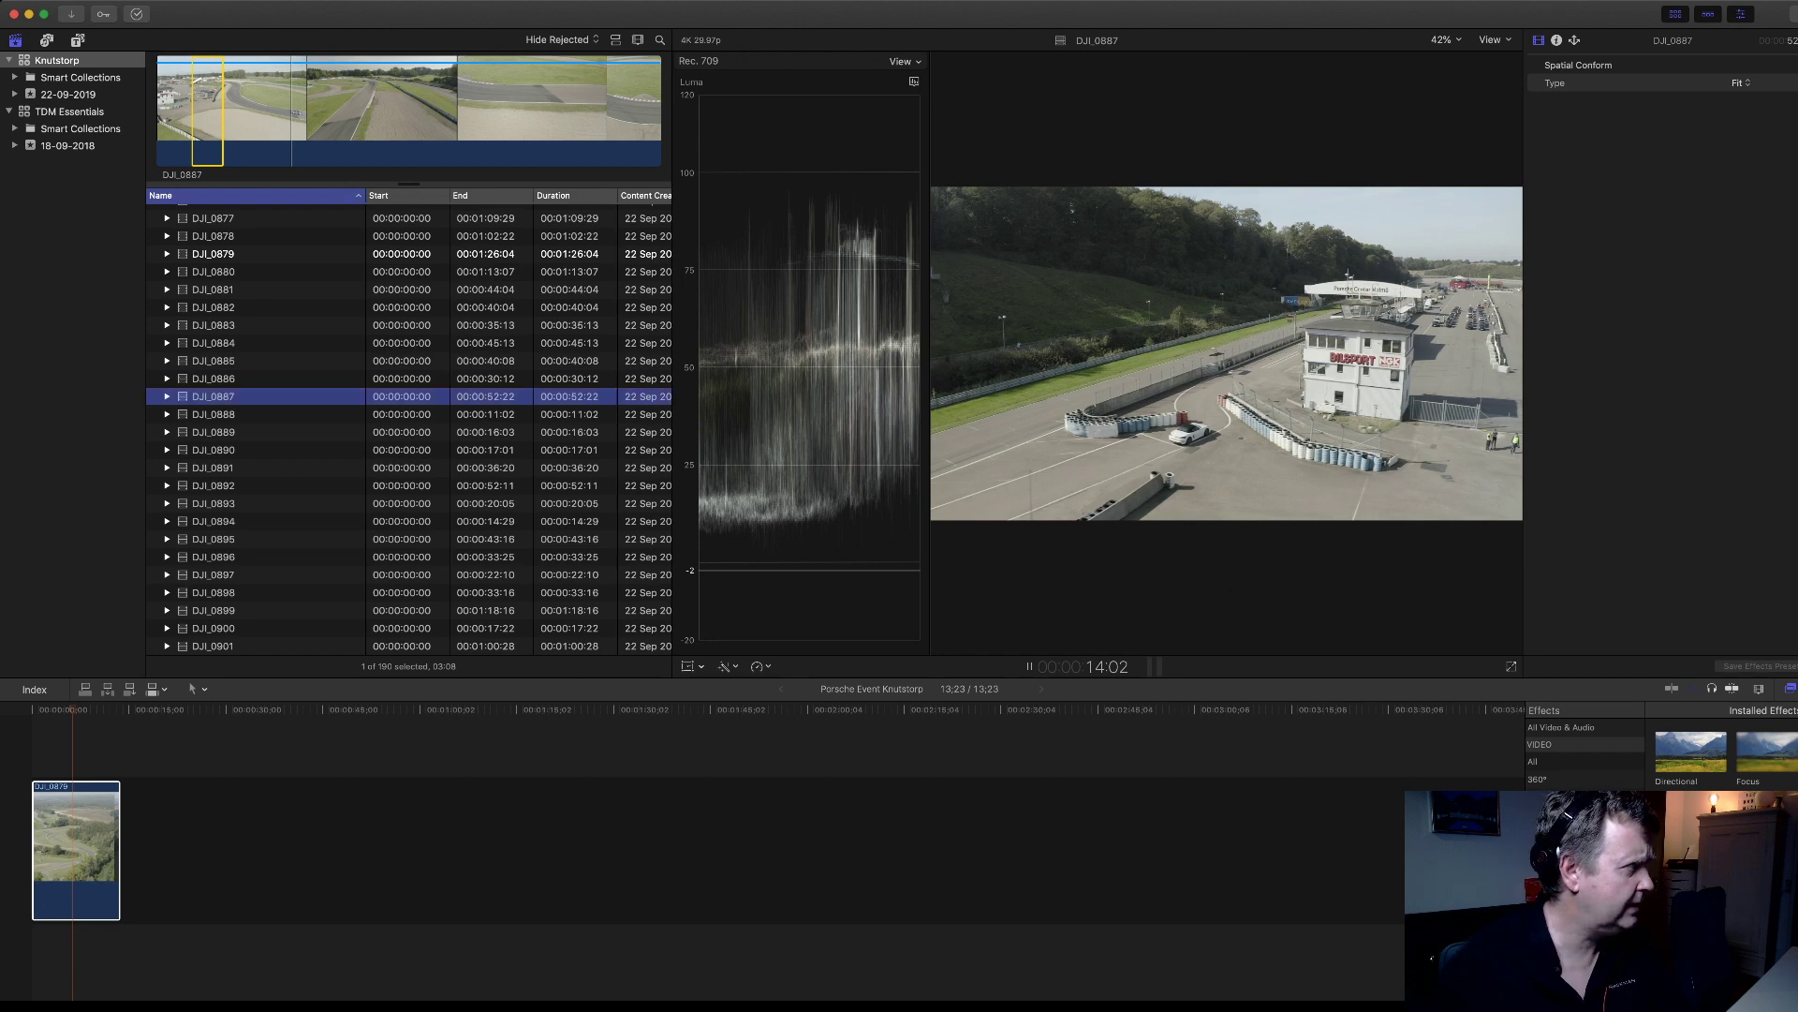
# - Play drone clip DJI_0888 forwards and backwards repeatedly to examine the red car passing through the corner
pyautogui.press('Down')
pyautogui.press('space')
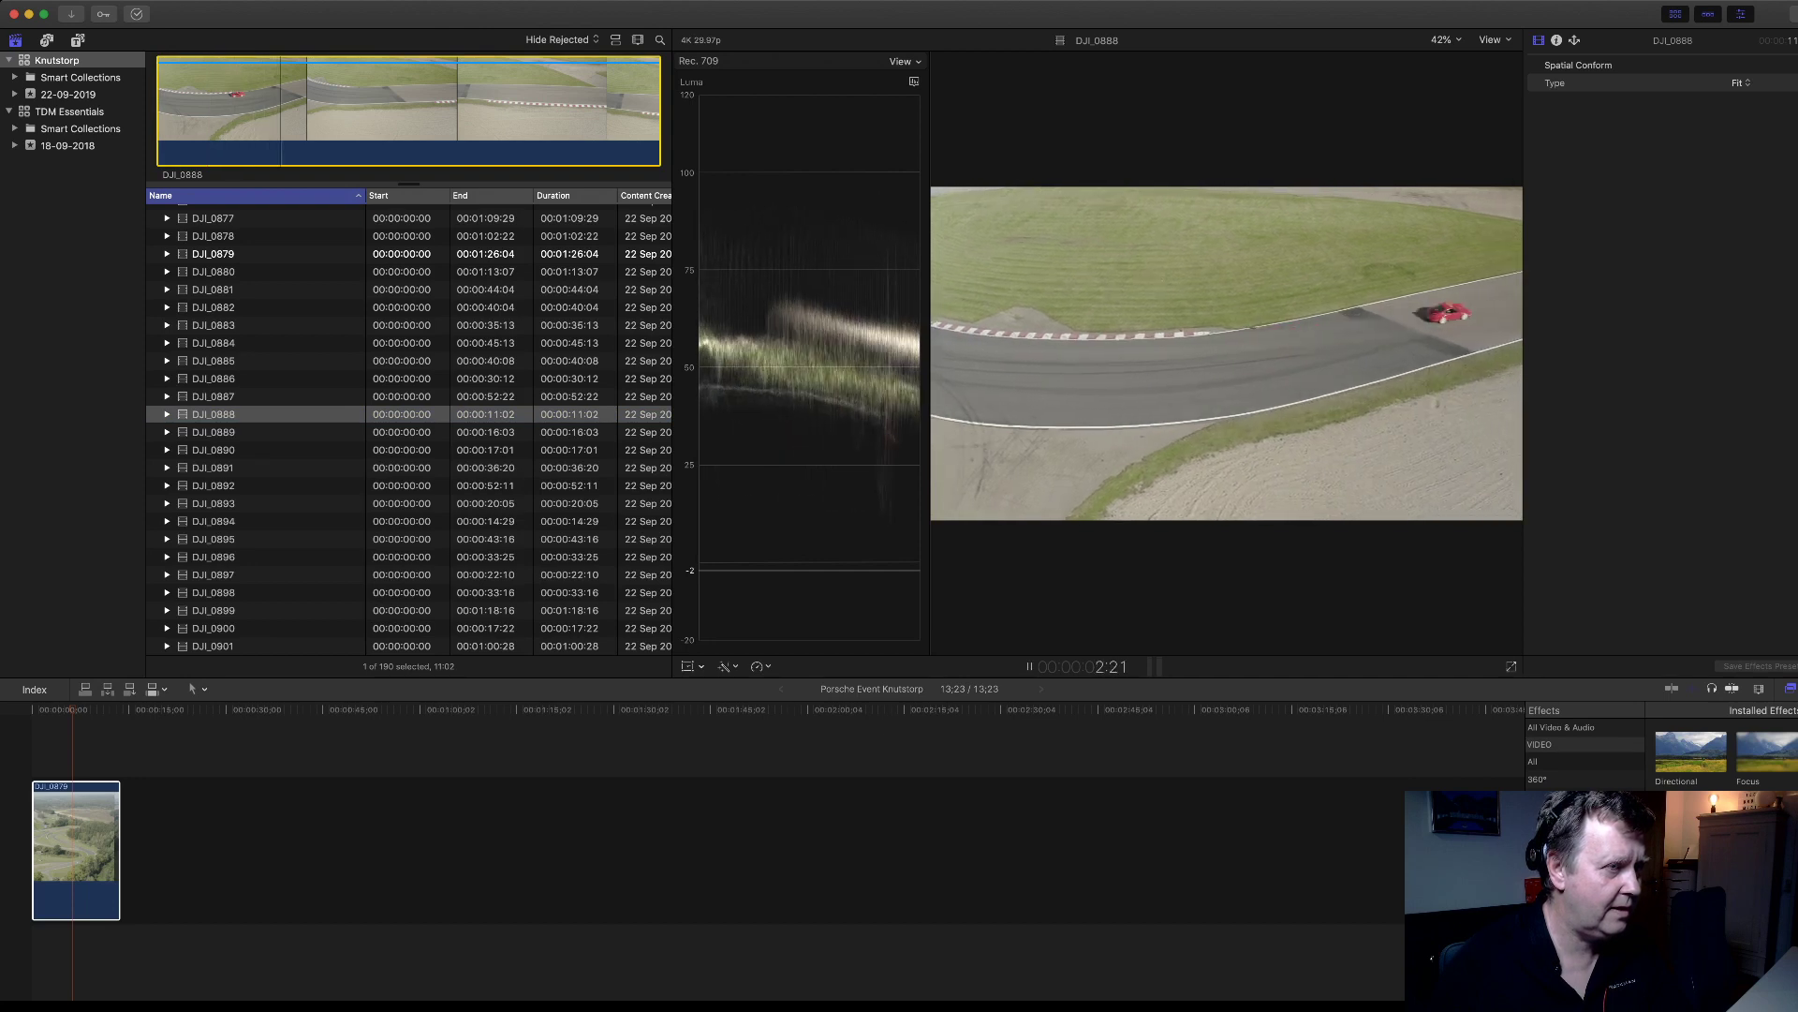
pyautogui.press('j')
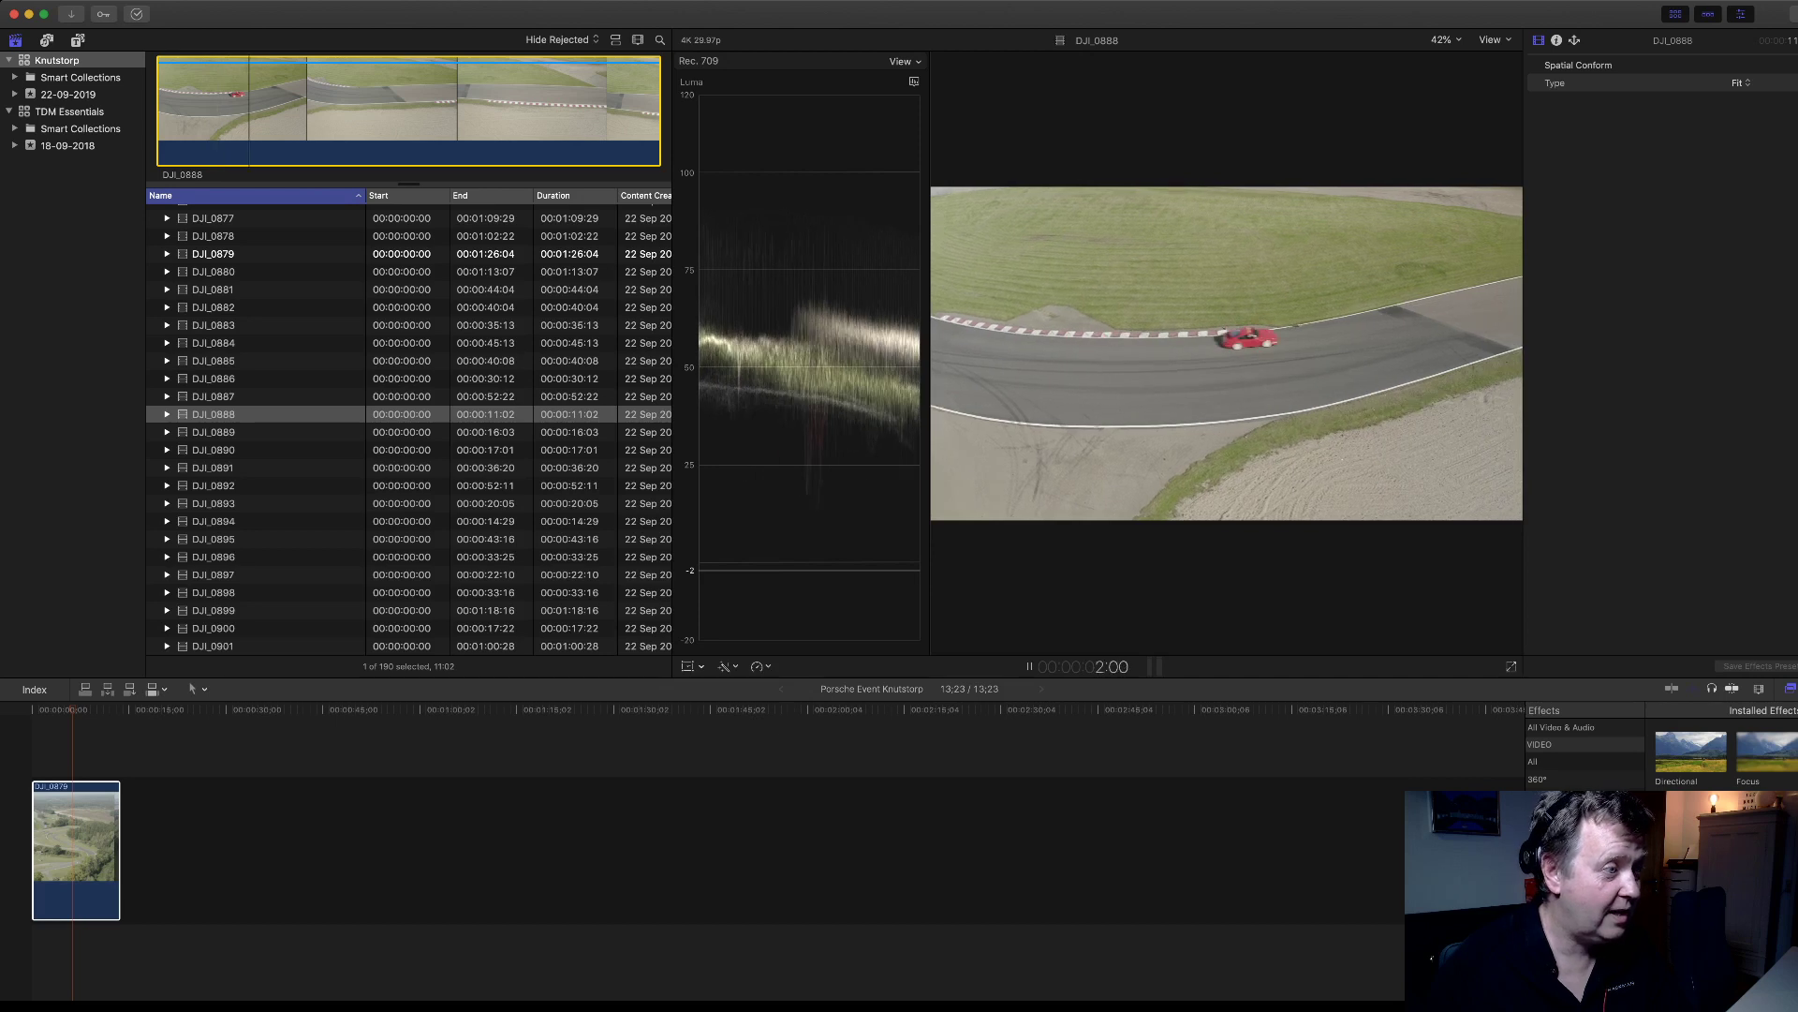
pyautogui.press('l')
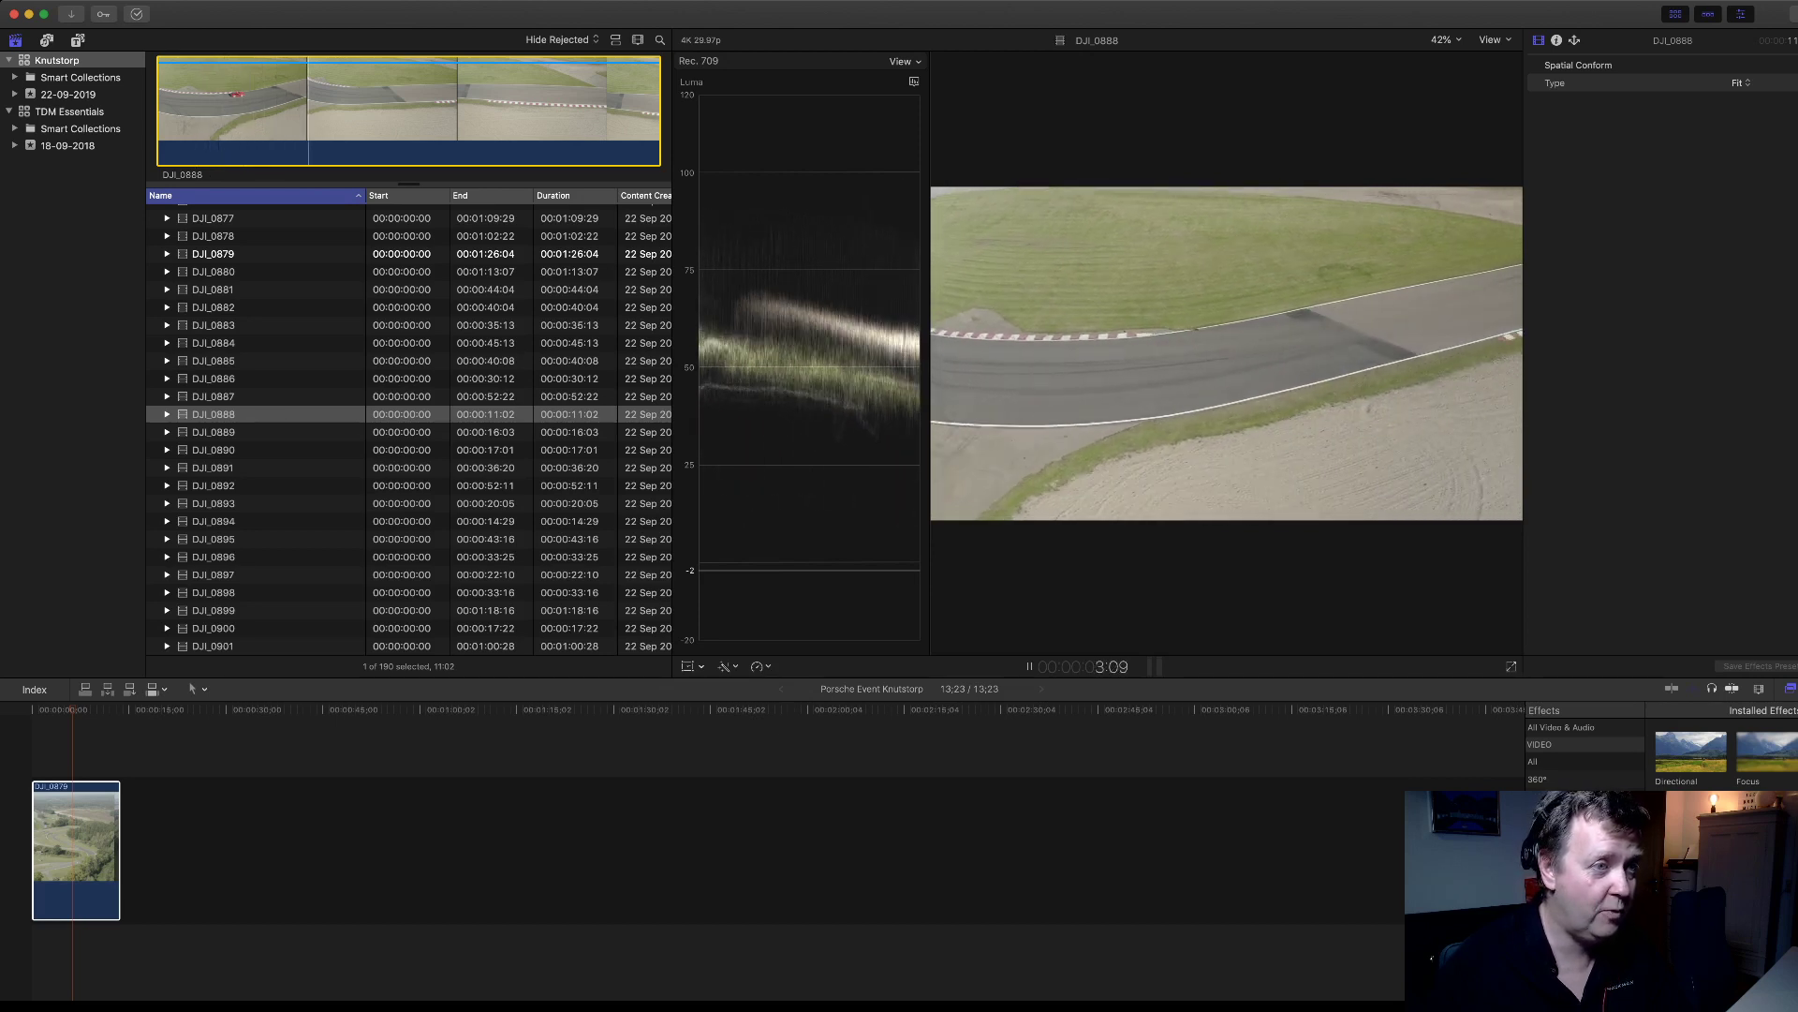
pyautogui.press('j')
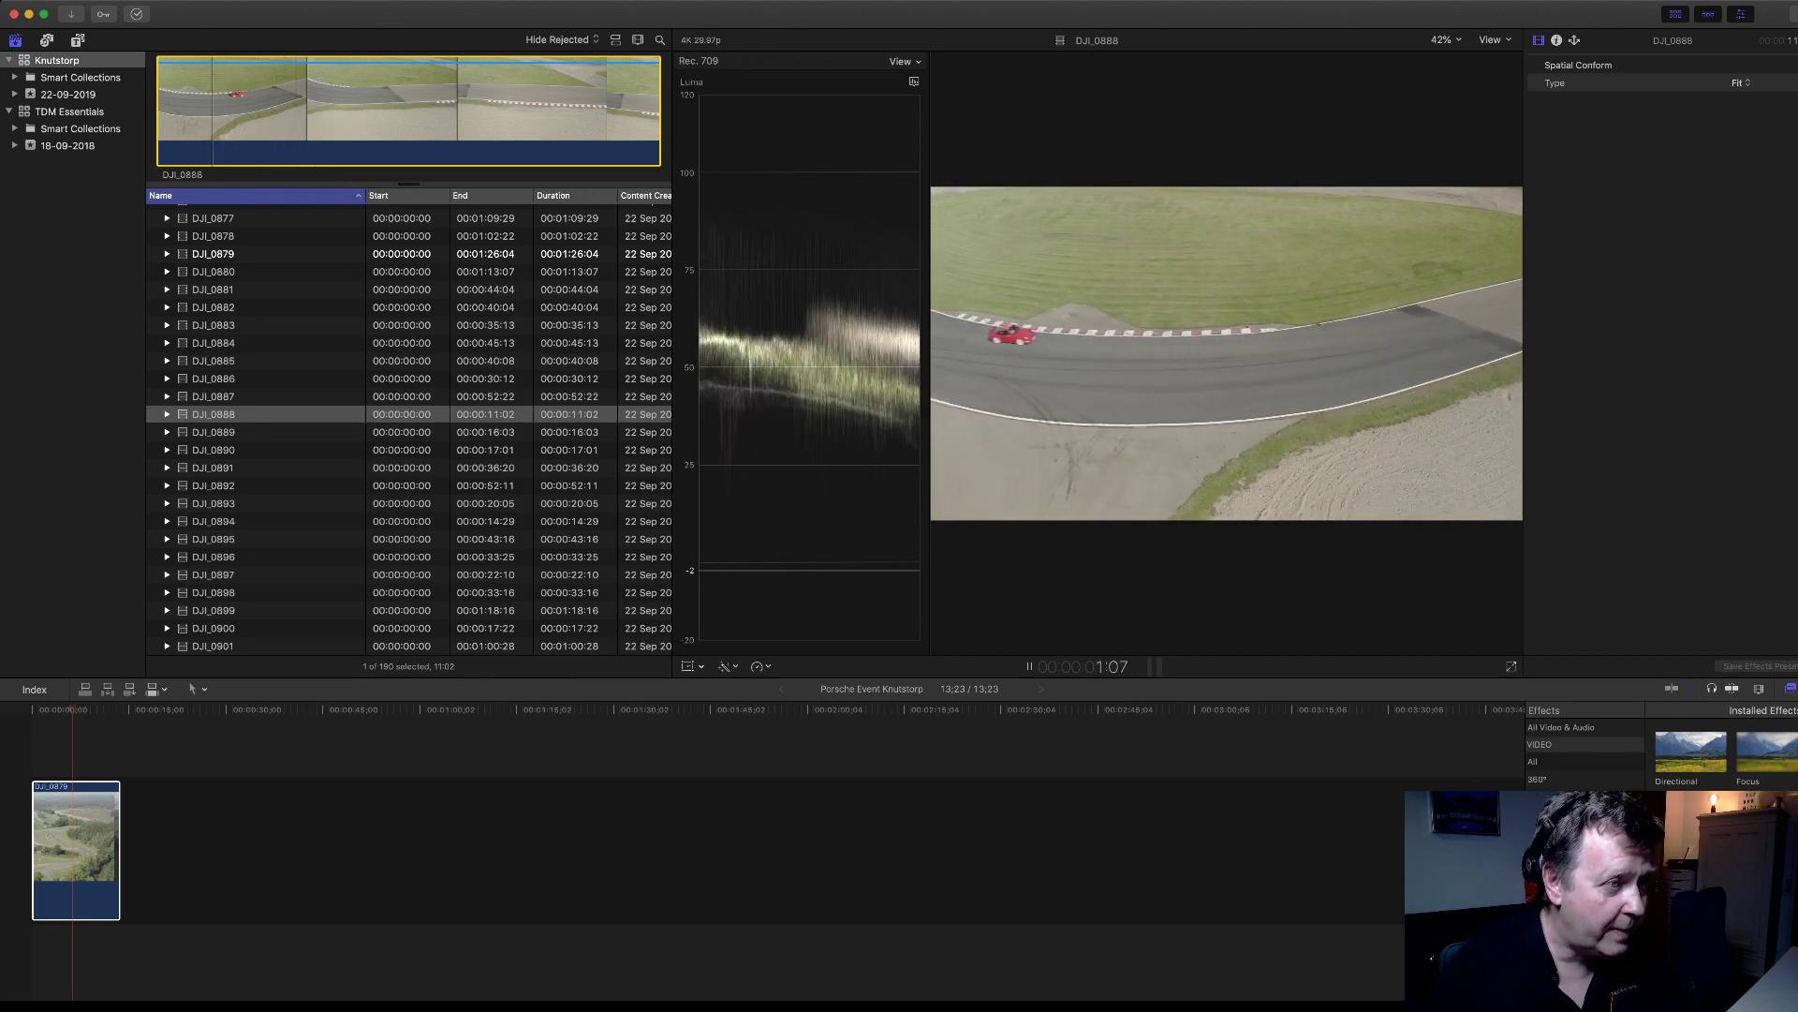
pyautogui.press('l')
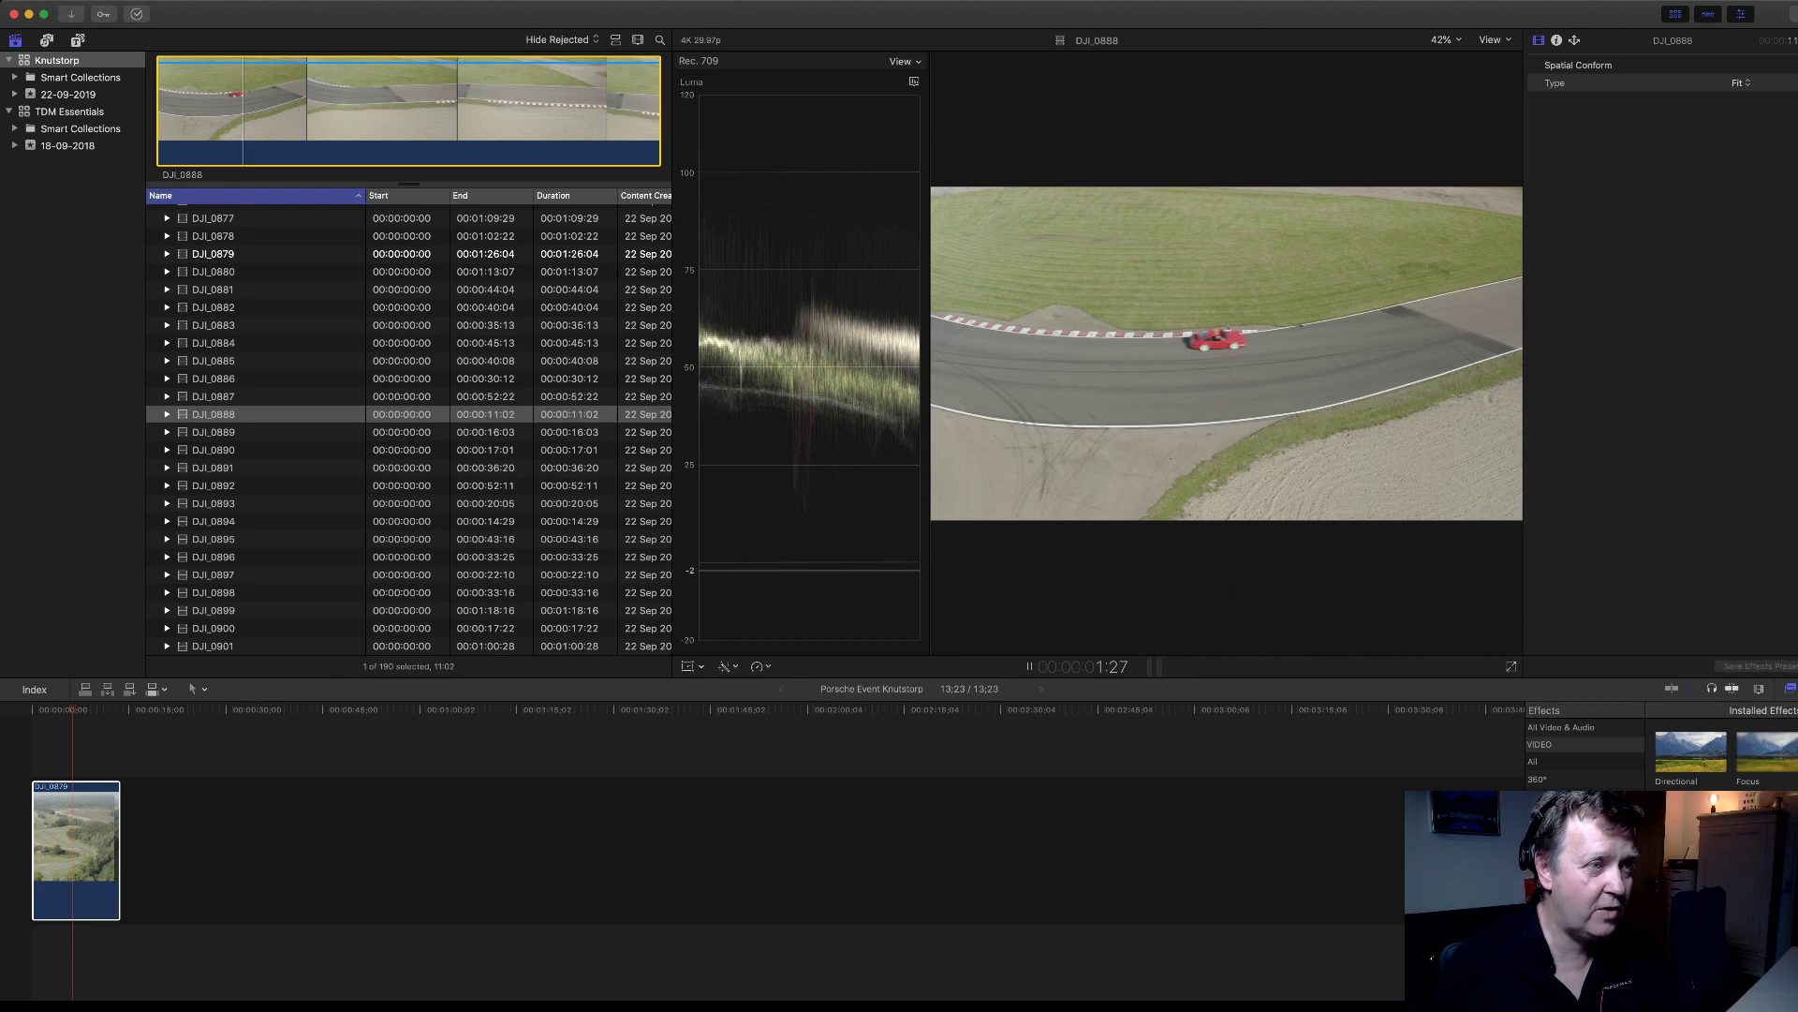
pyautogui.press('l')
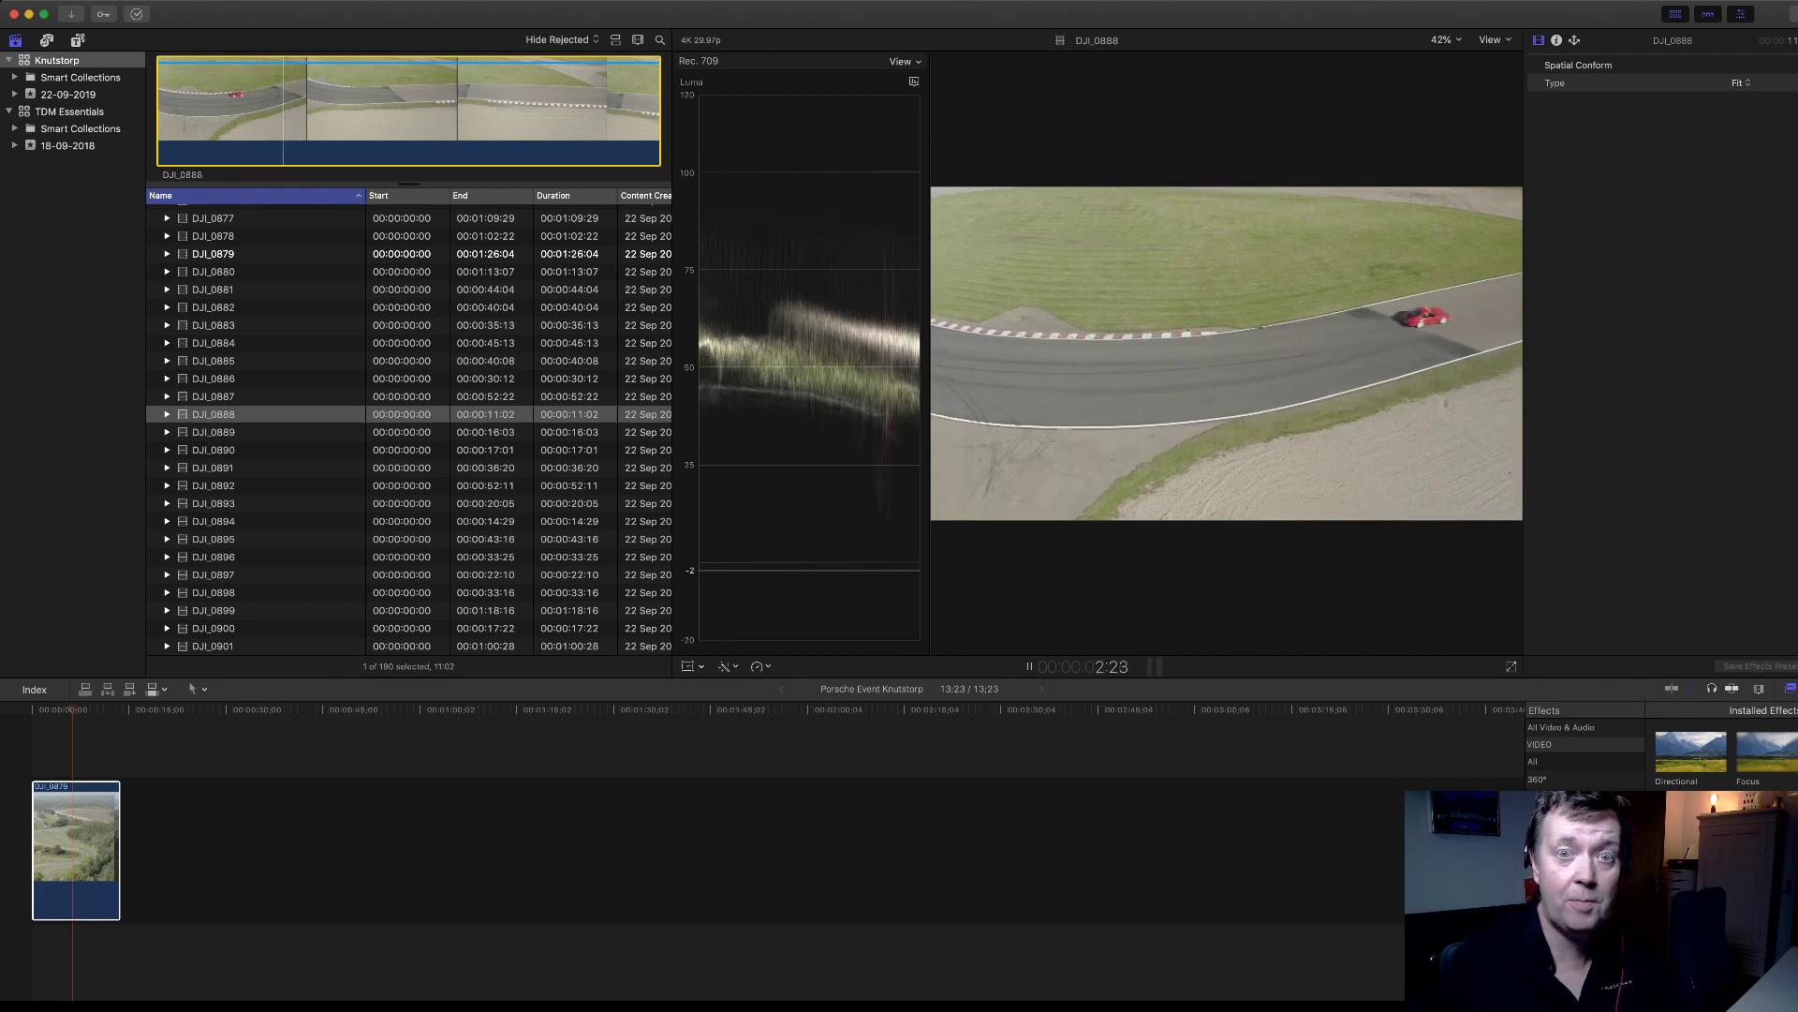
pyautogui.press('j')
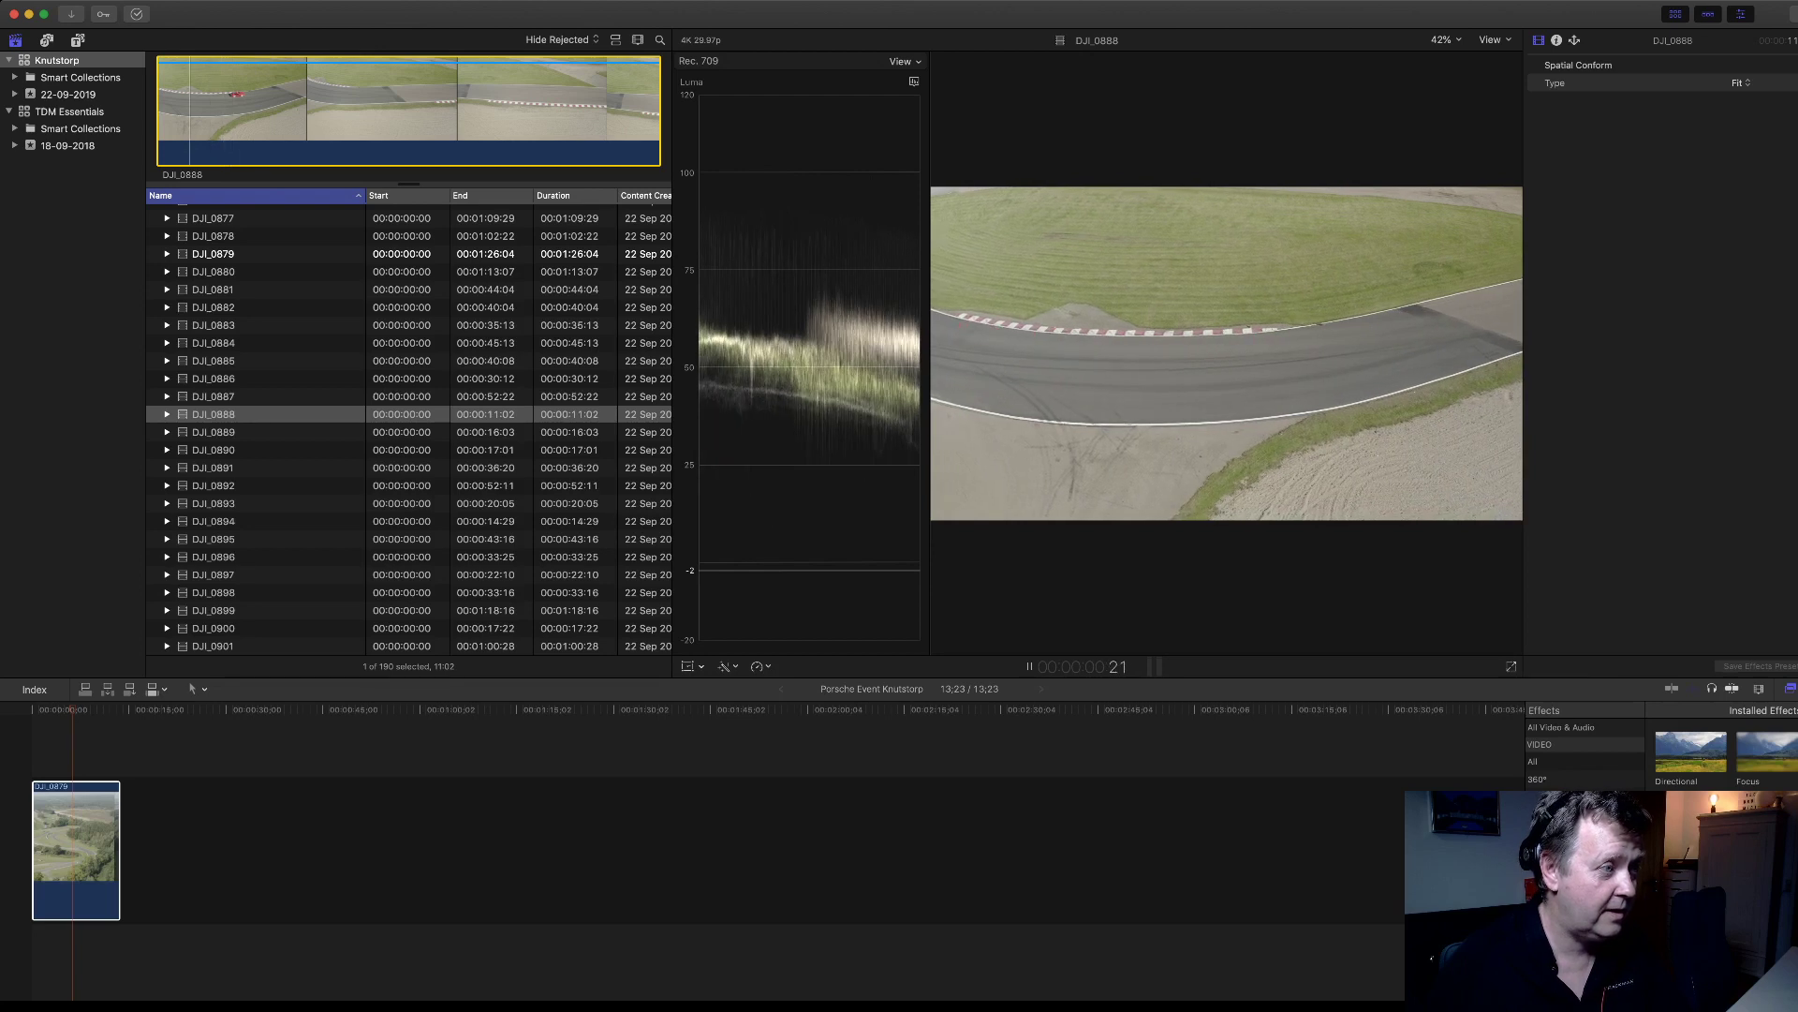
pyautogui.press('l')
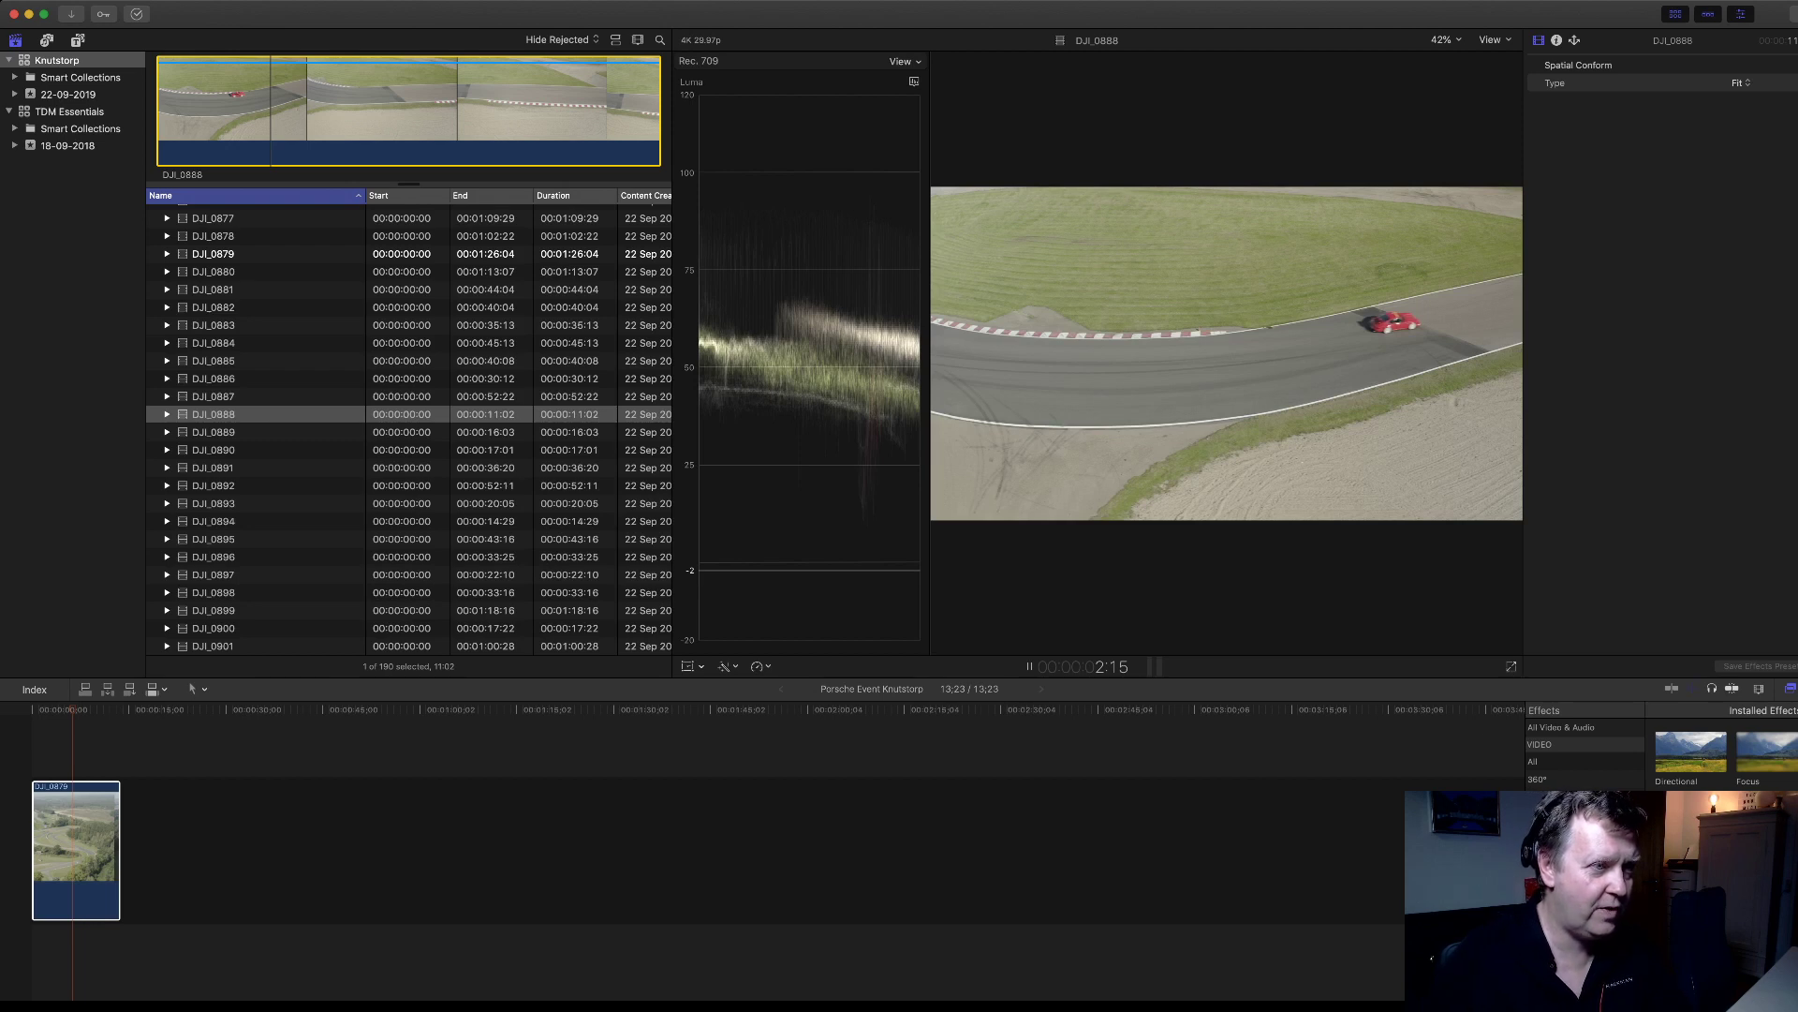
pyautogui.press('j')
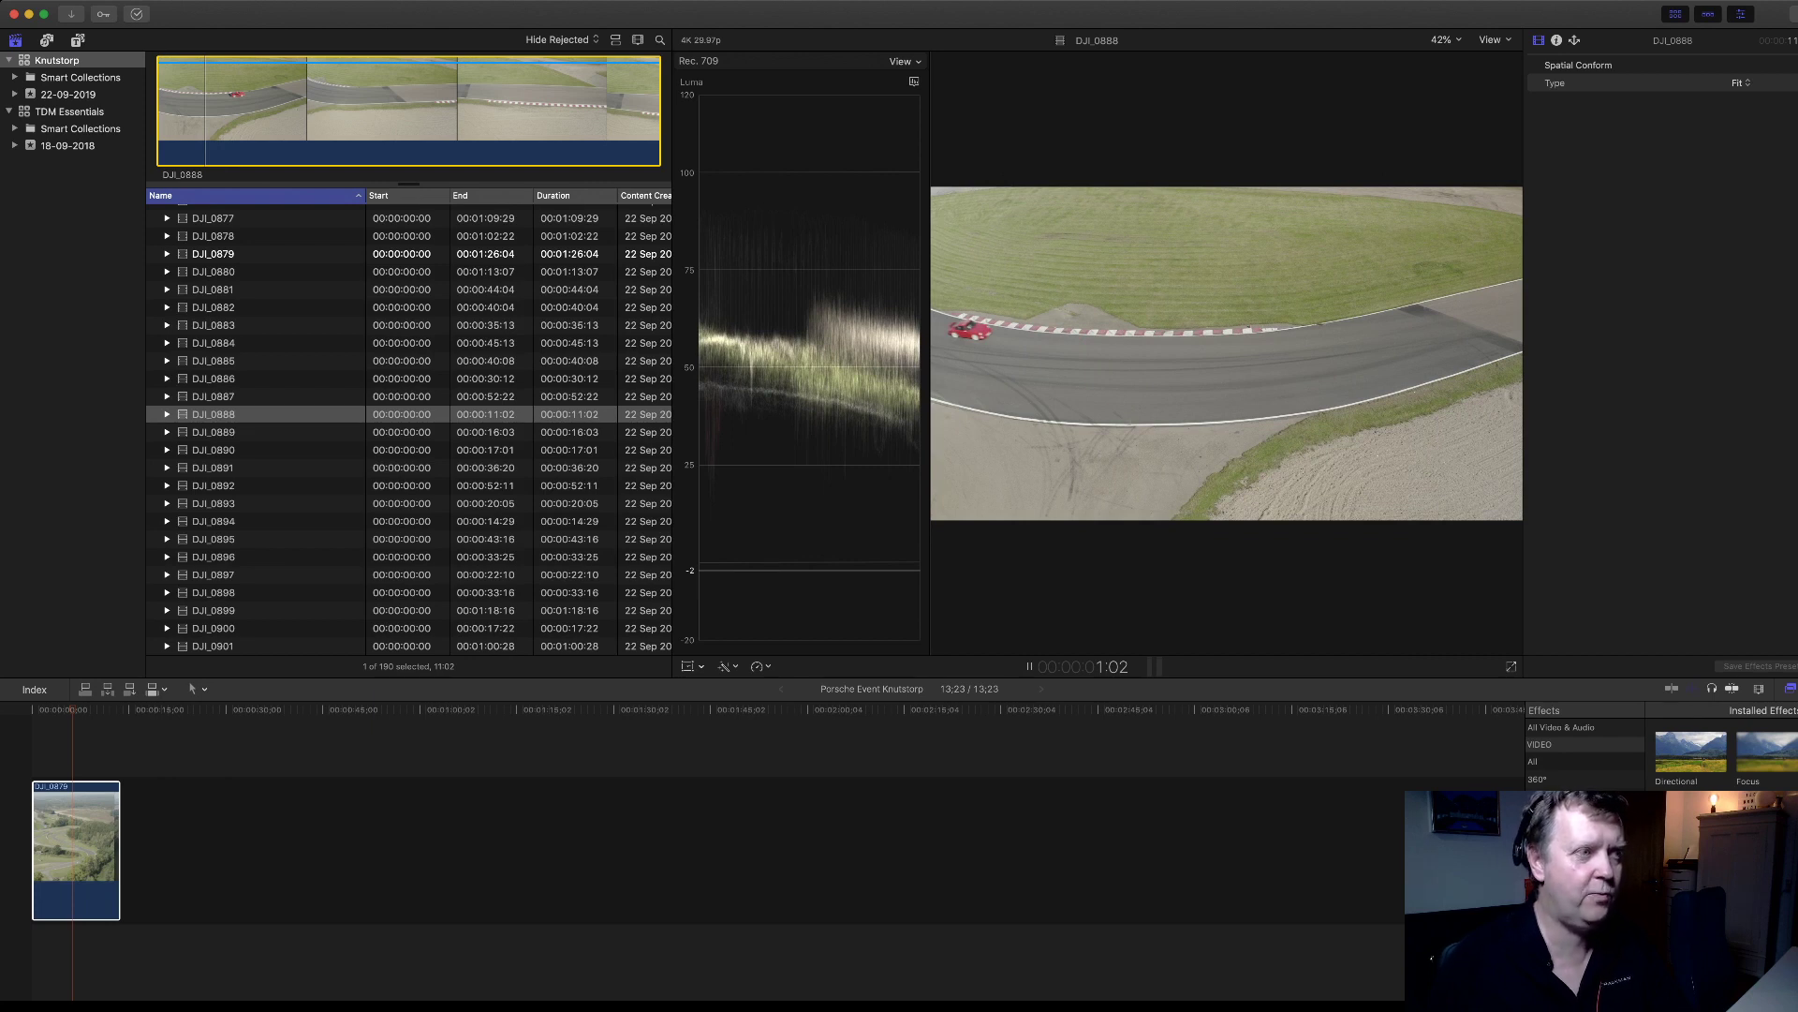
pyautogui.press('l')
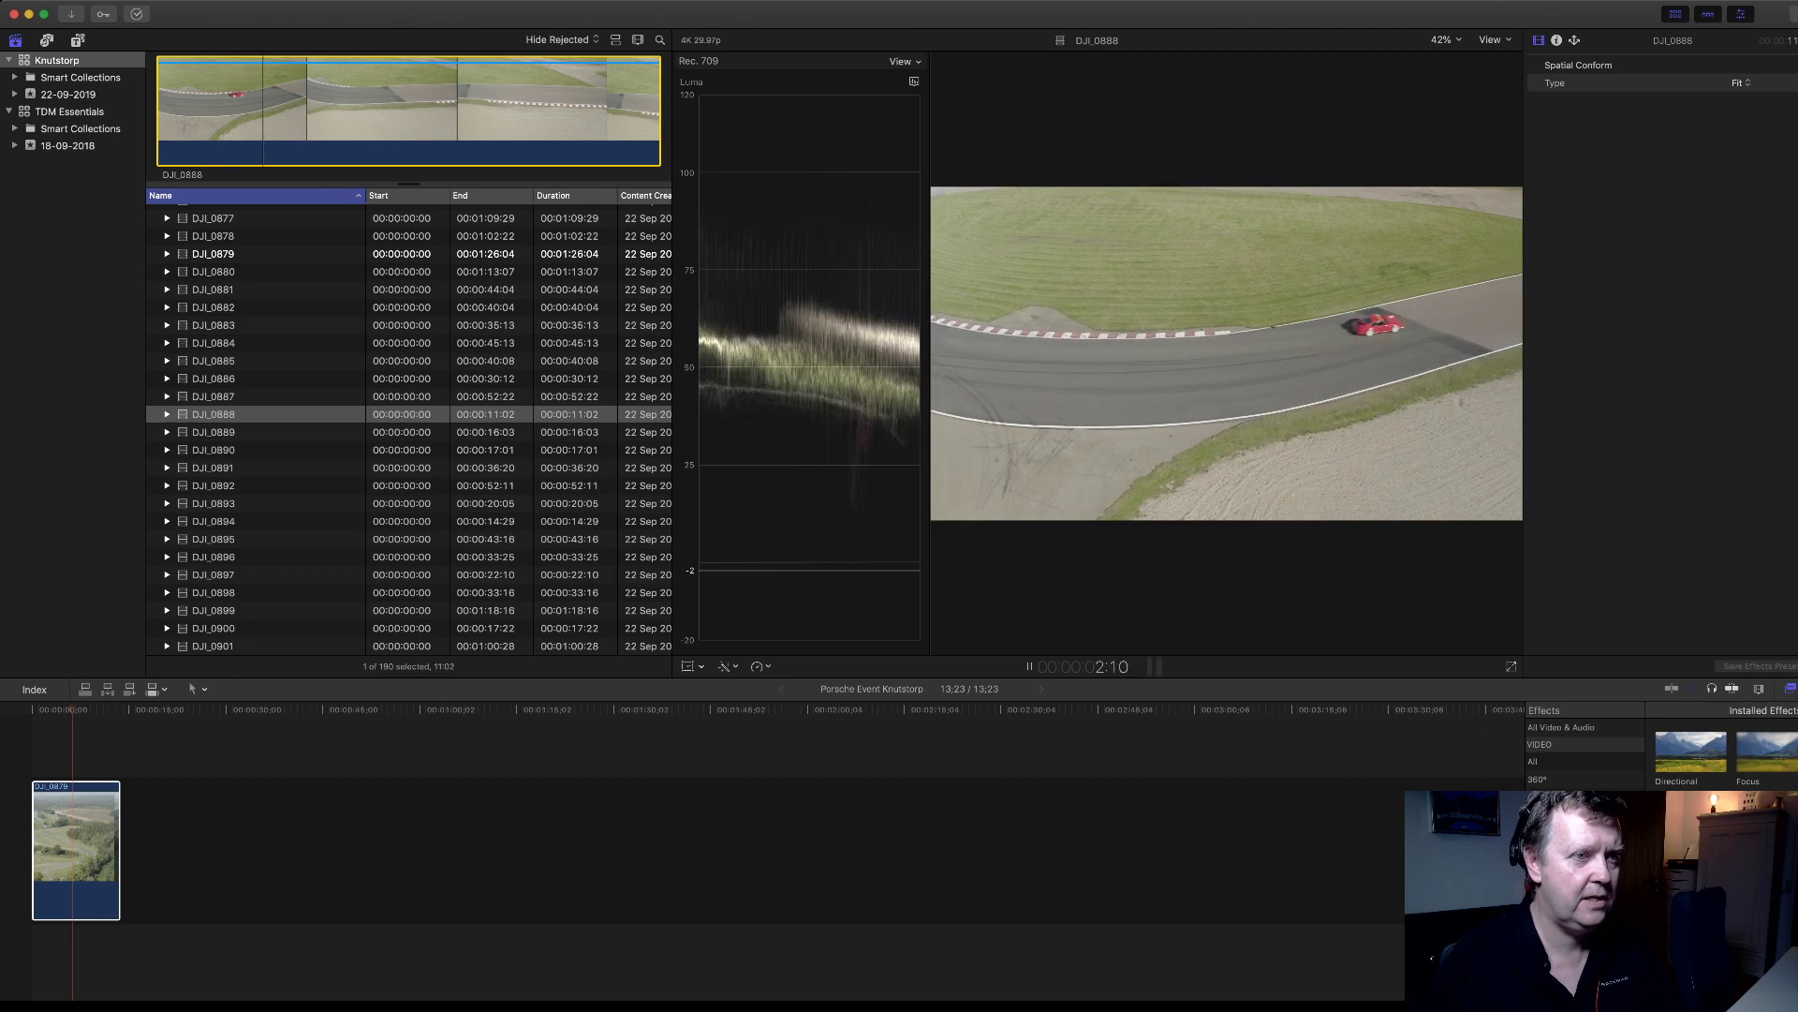
pyautogui.press('j')
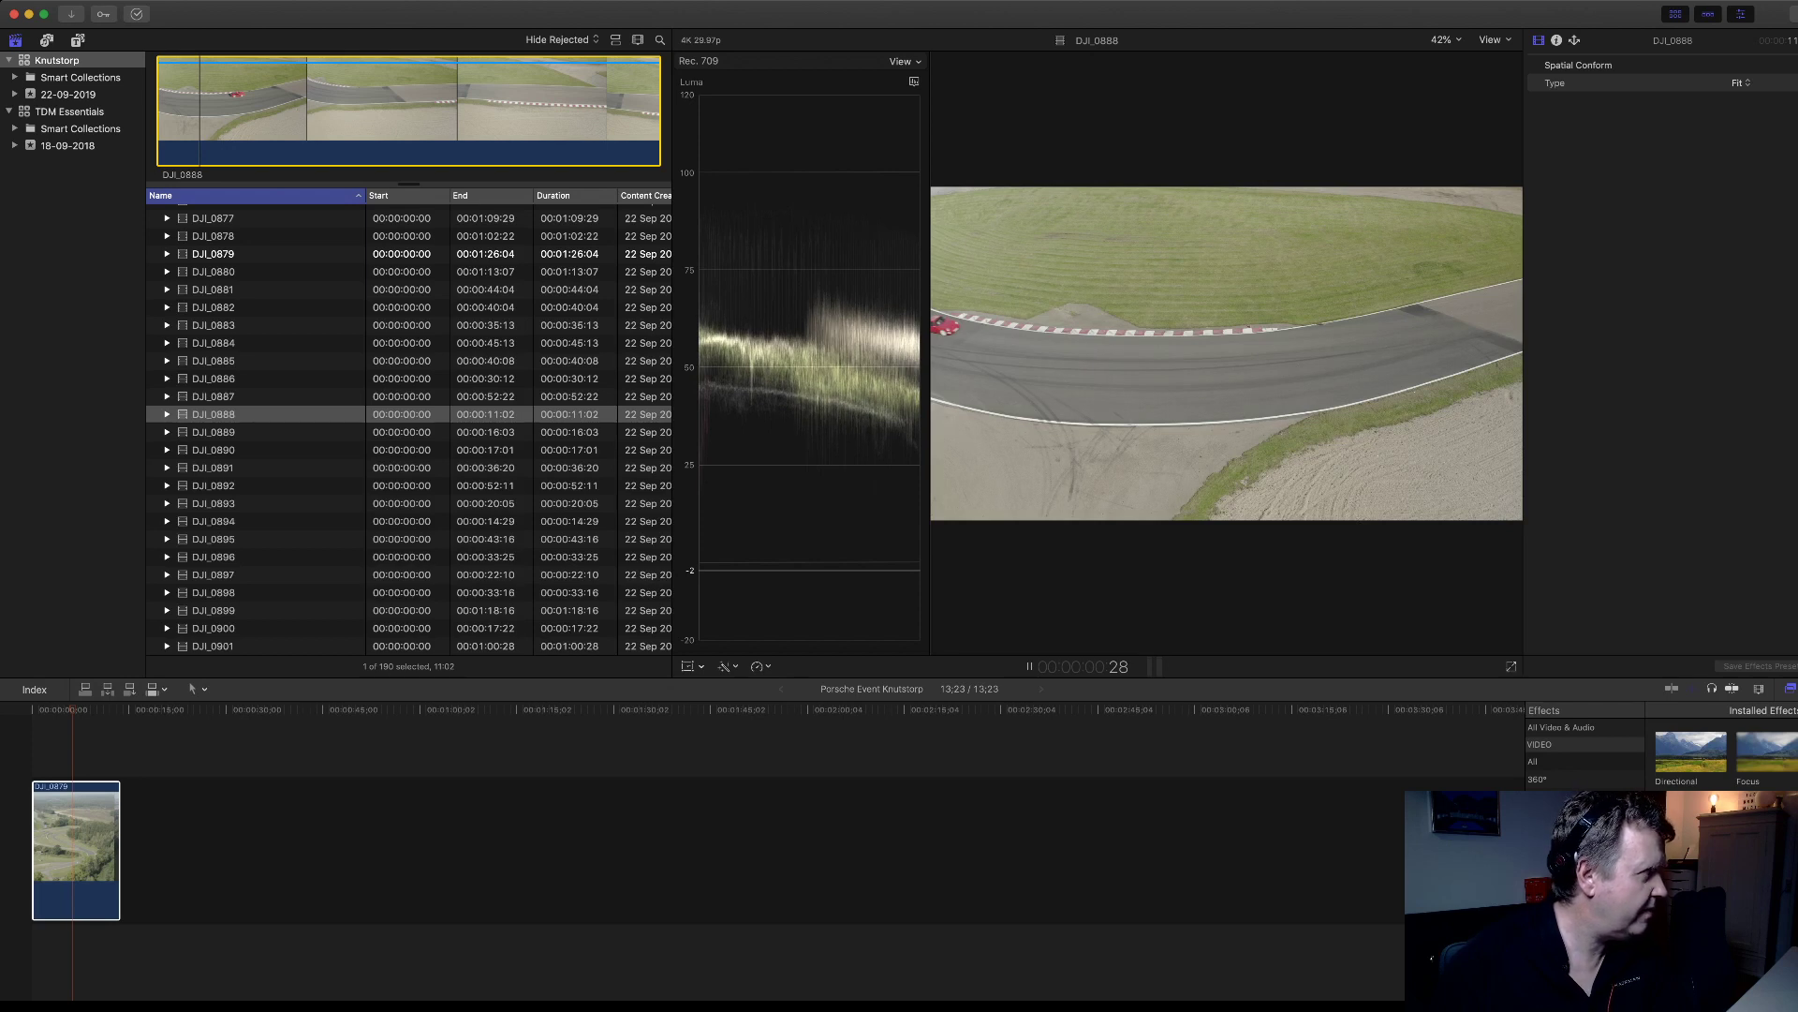
# - Skip ahead to drone clip DJI_0891 and play its overview of the track and paddock
pyautogui.press('Down')
pyautogui.press('Down')
pyautogui.press('Down')
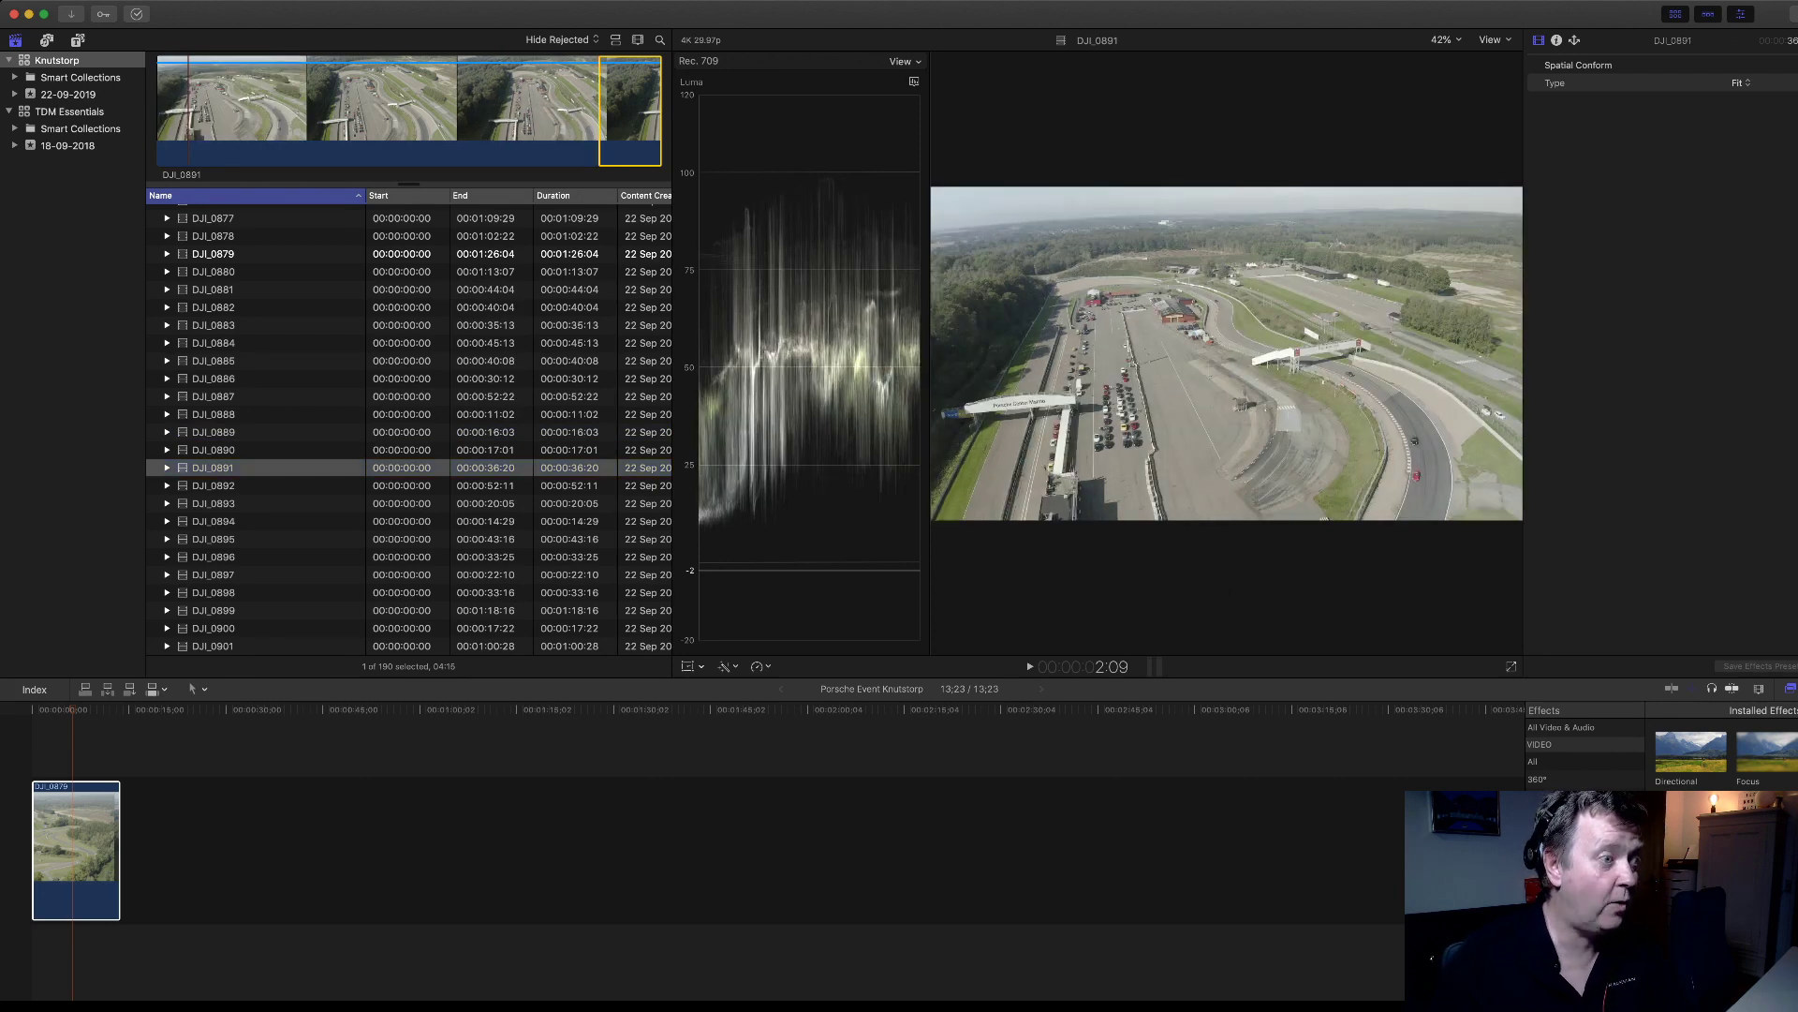
pyautogui.press('space')
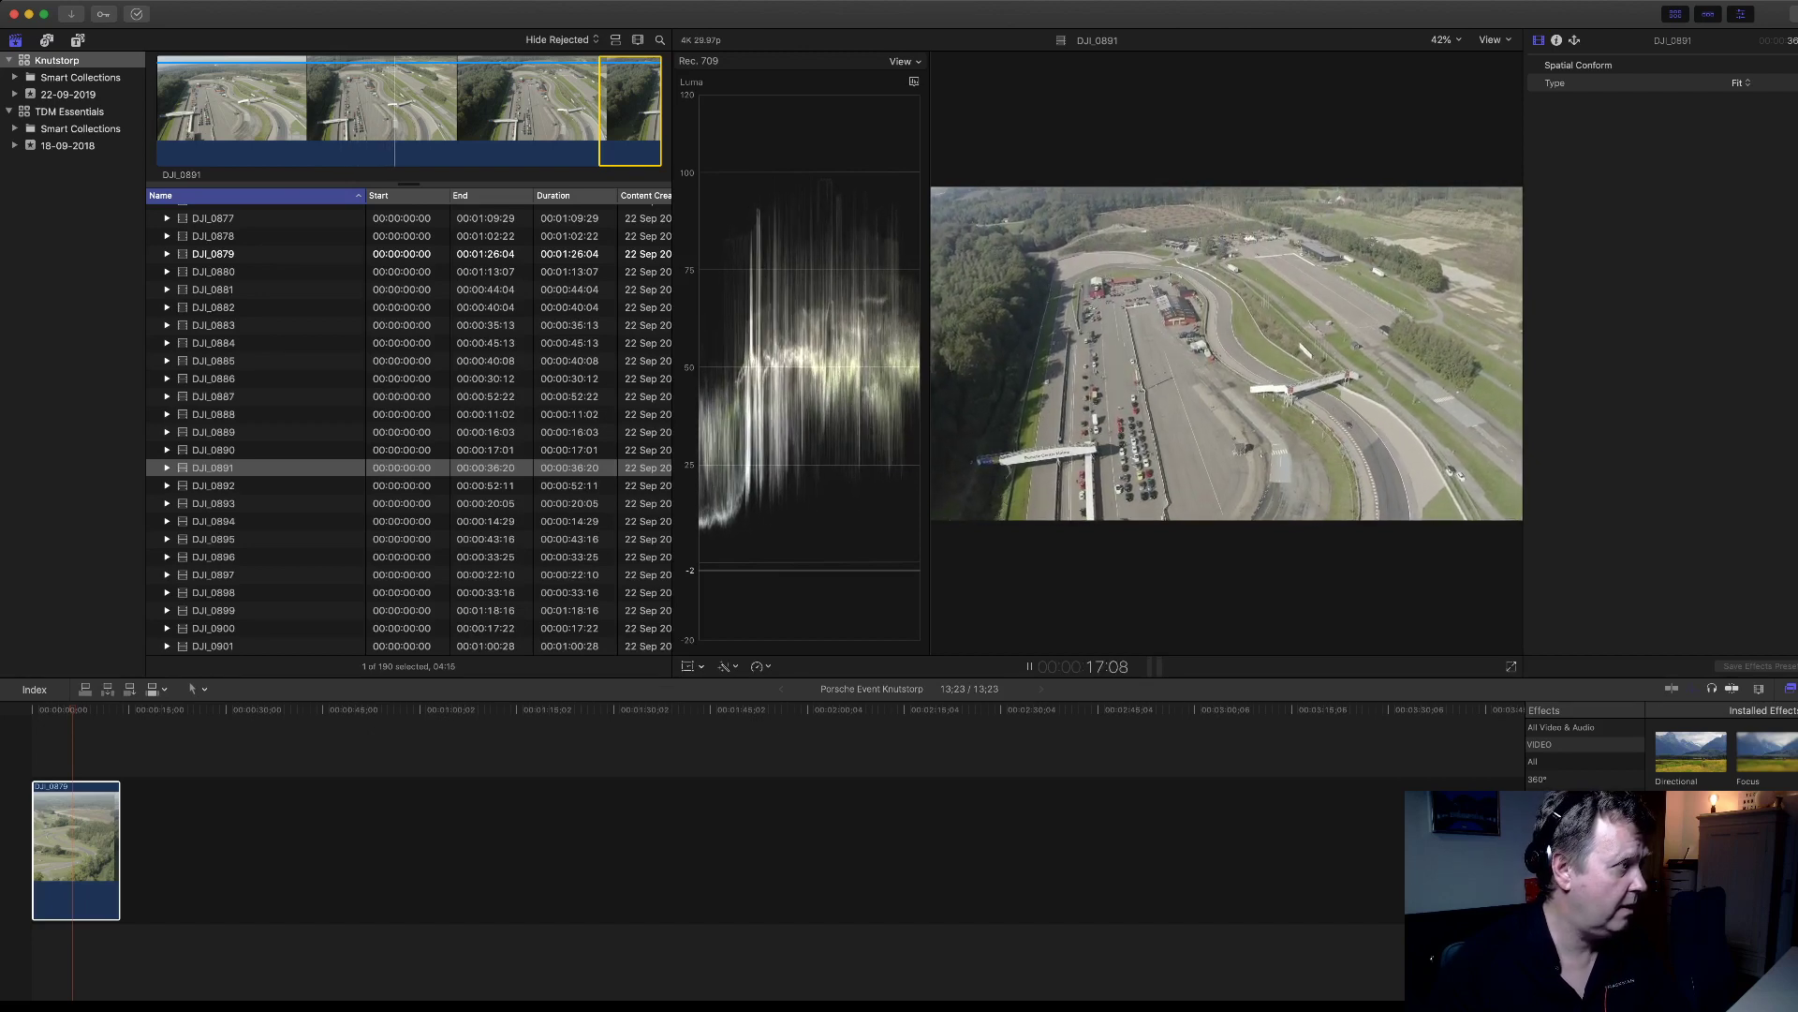
# - Review drone clip DJI_0892, including its part before the marked range, and play DJI_0893
pyautogui.click(213, 486)
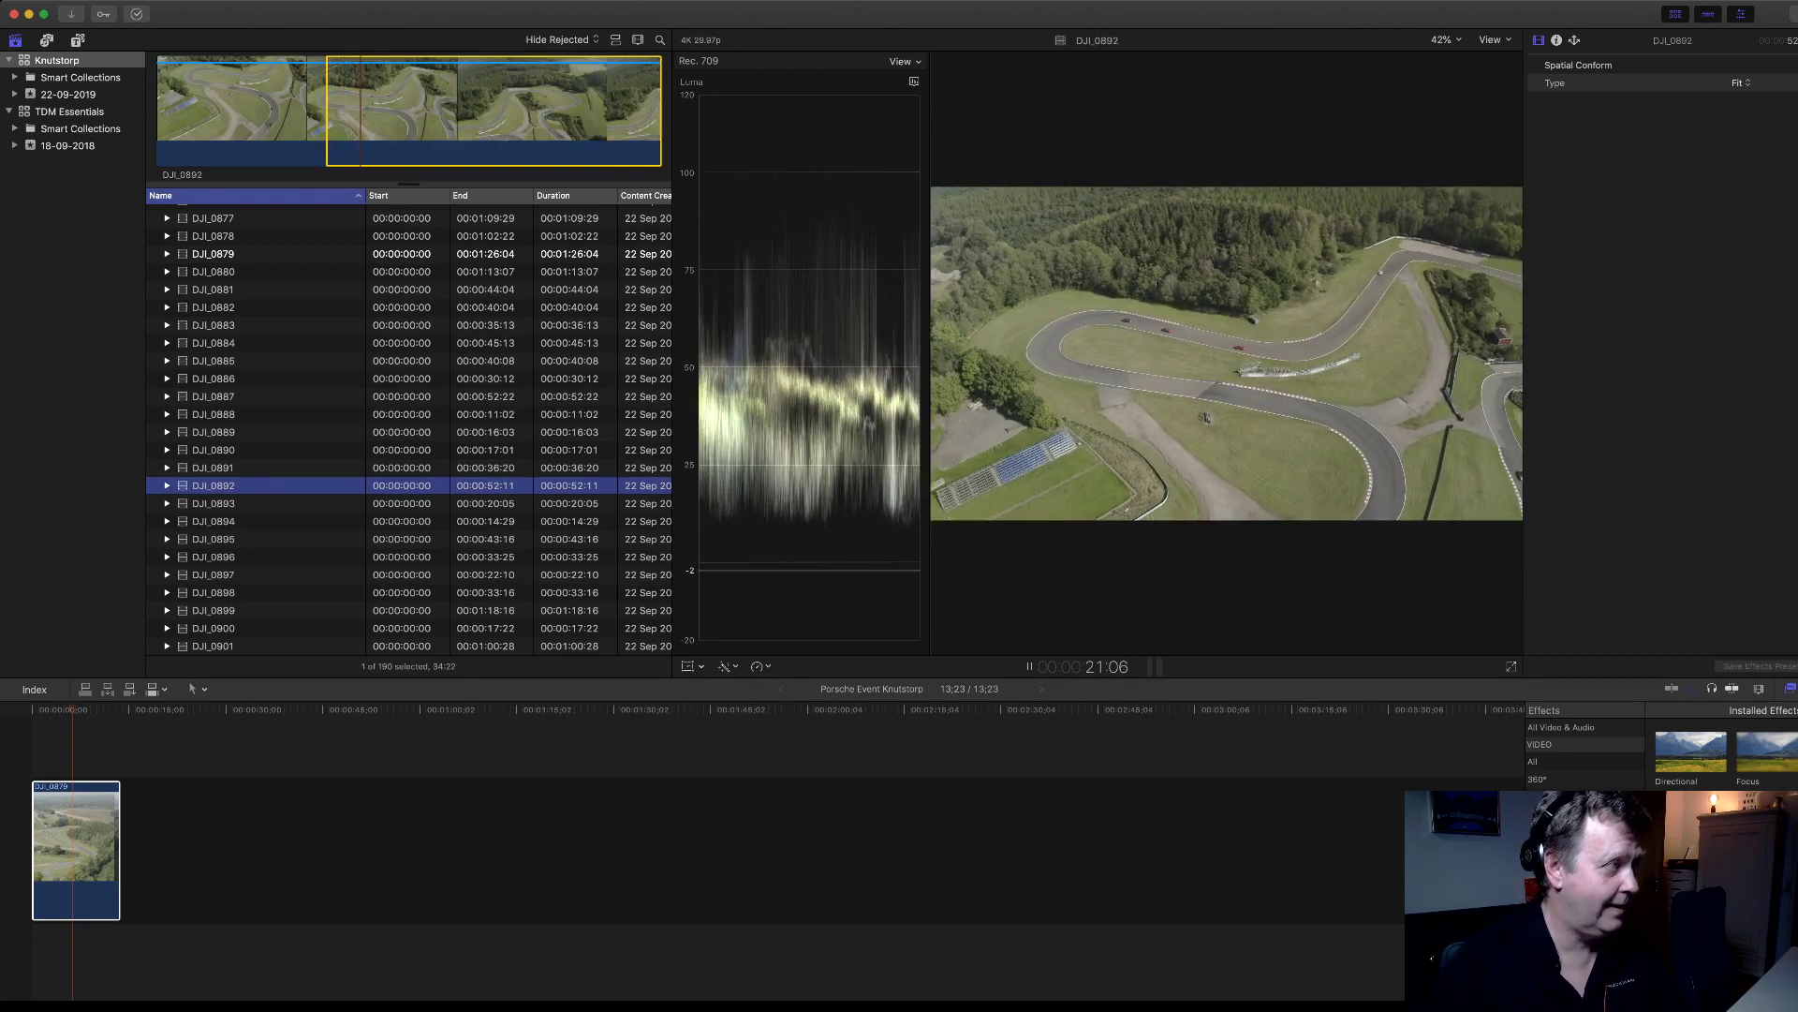
pyautogui.click(248, 103)
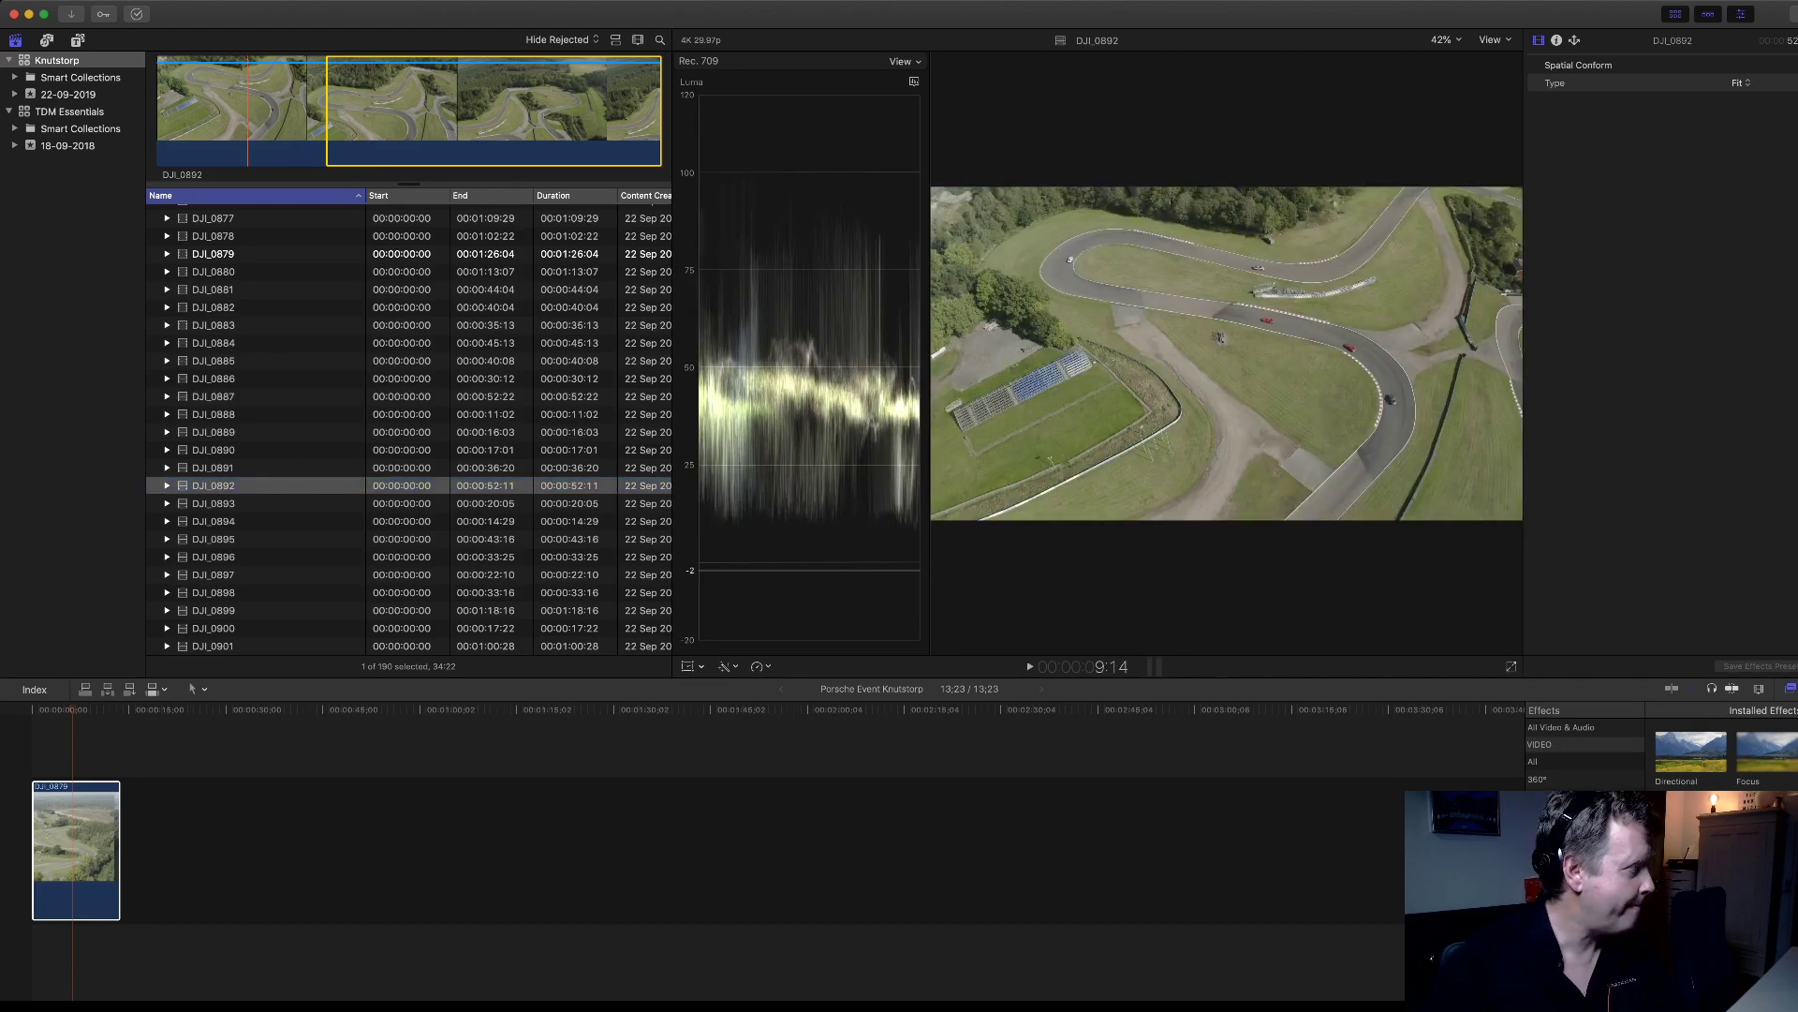
pyautogui.click(213, 503)
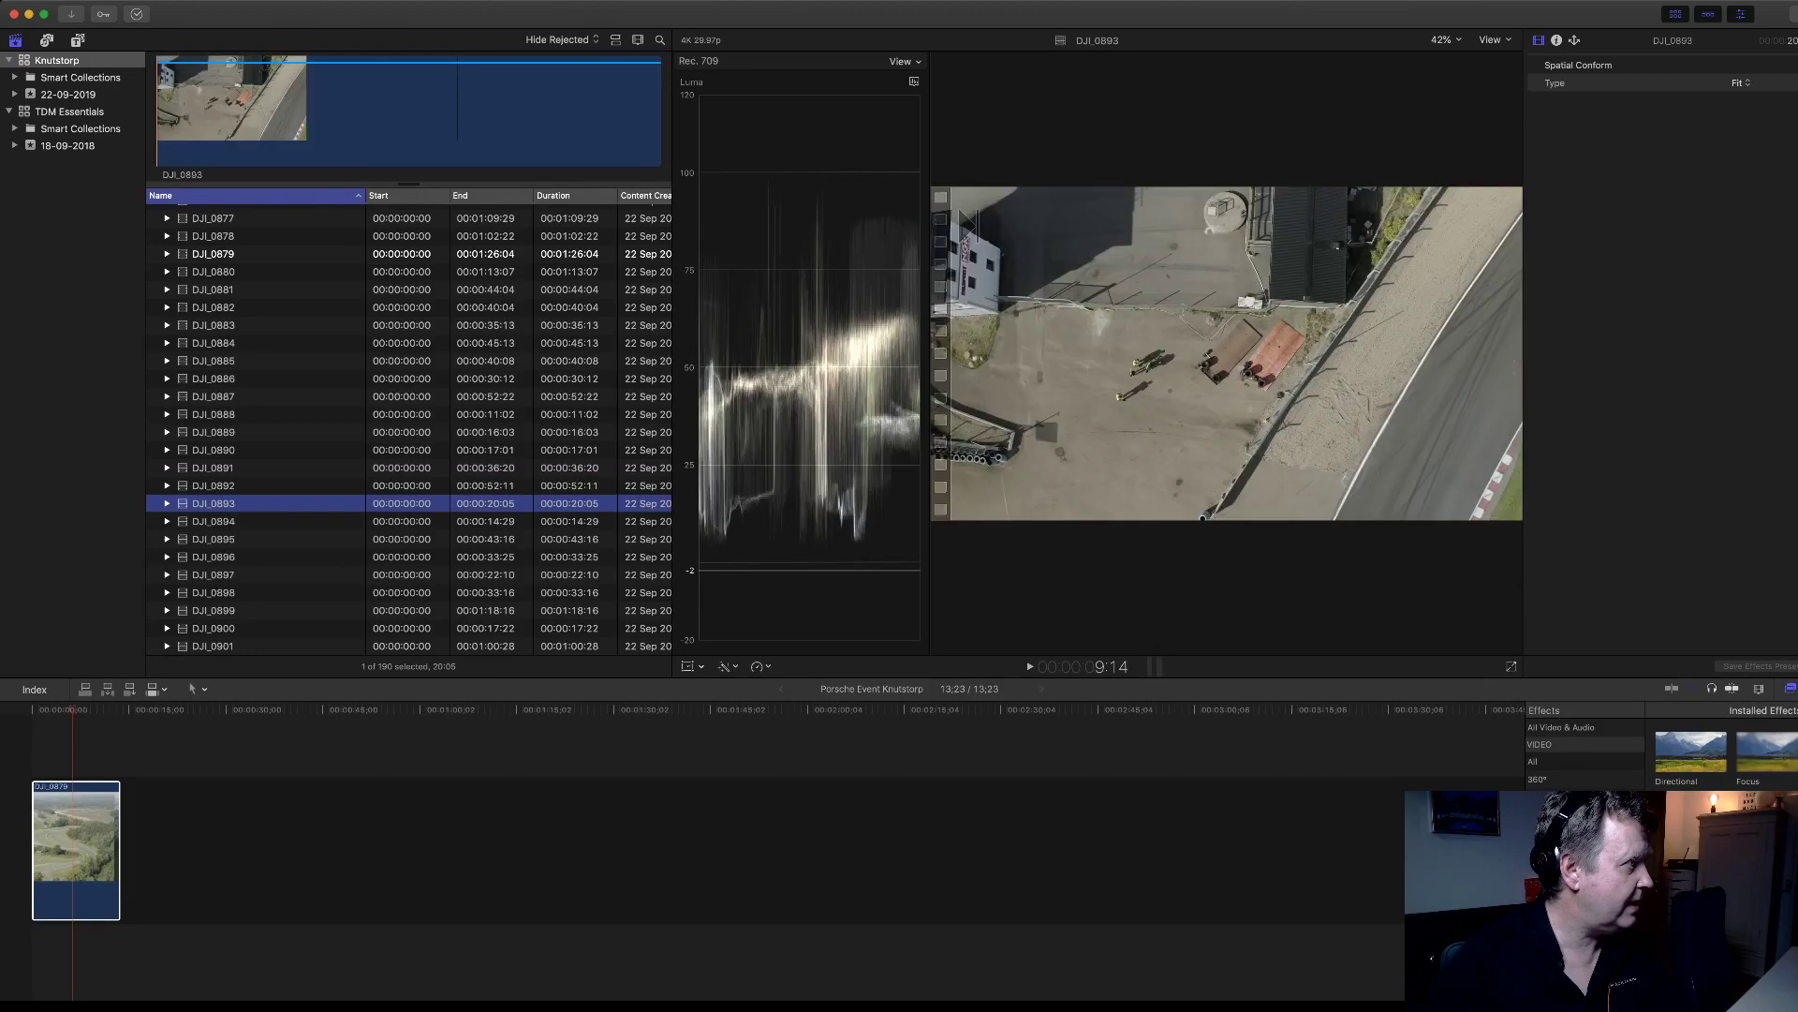
pyautogui.press('x')
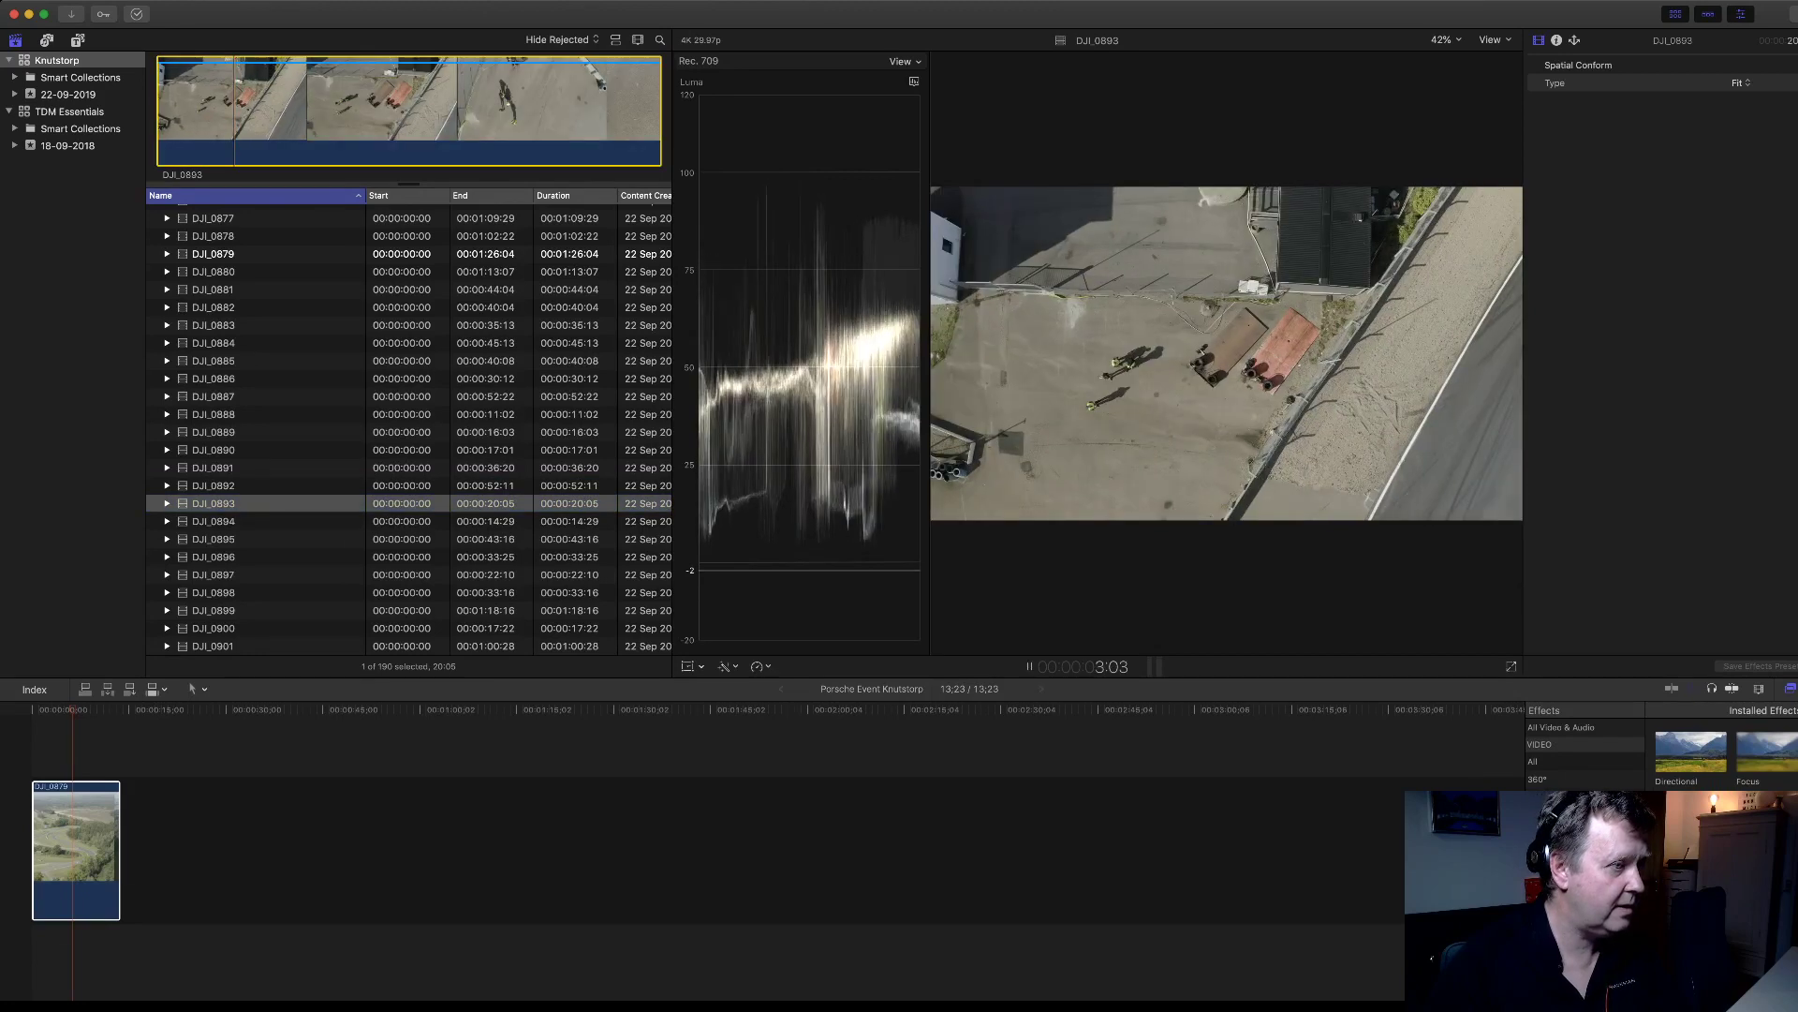
# - Play drone clips DJI_0893 and DJI_0894 to examine the paddock view and the cars on the track
pyautogui.press('space')
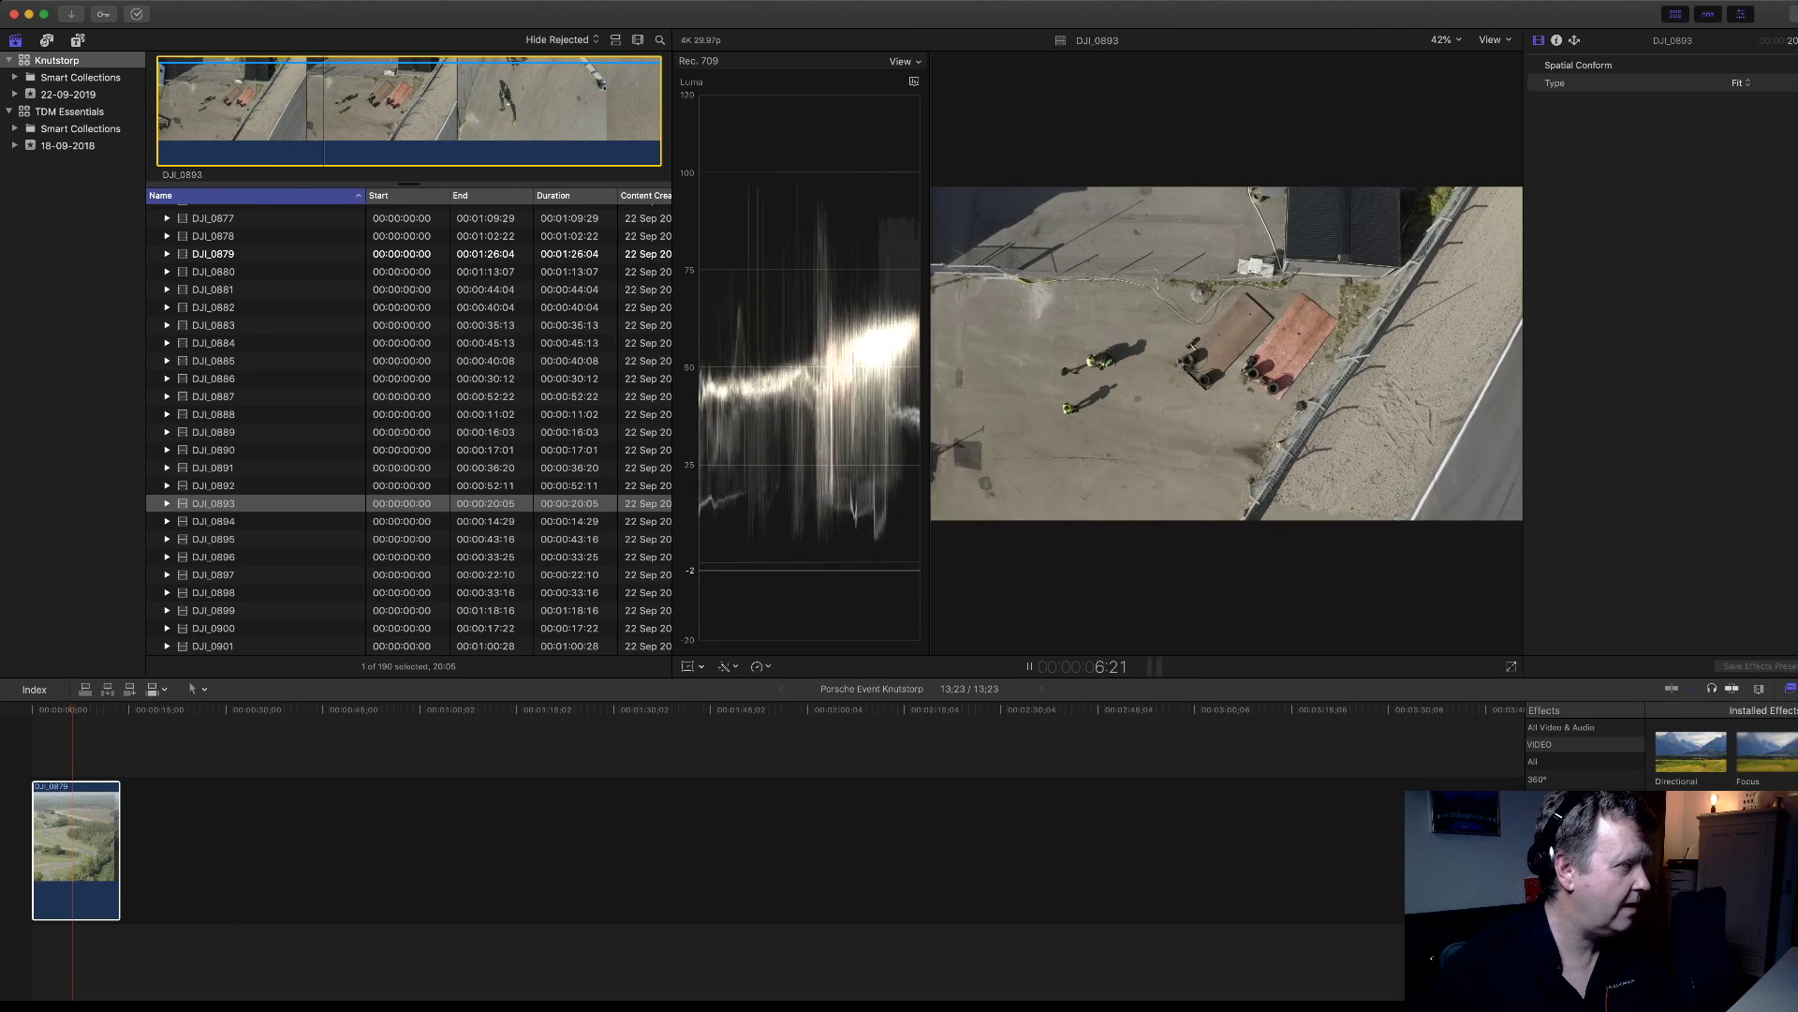
pyautogui.press('Down')
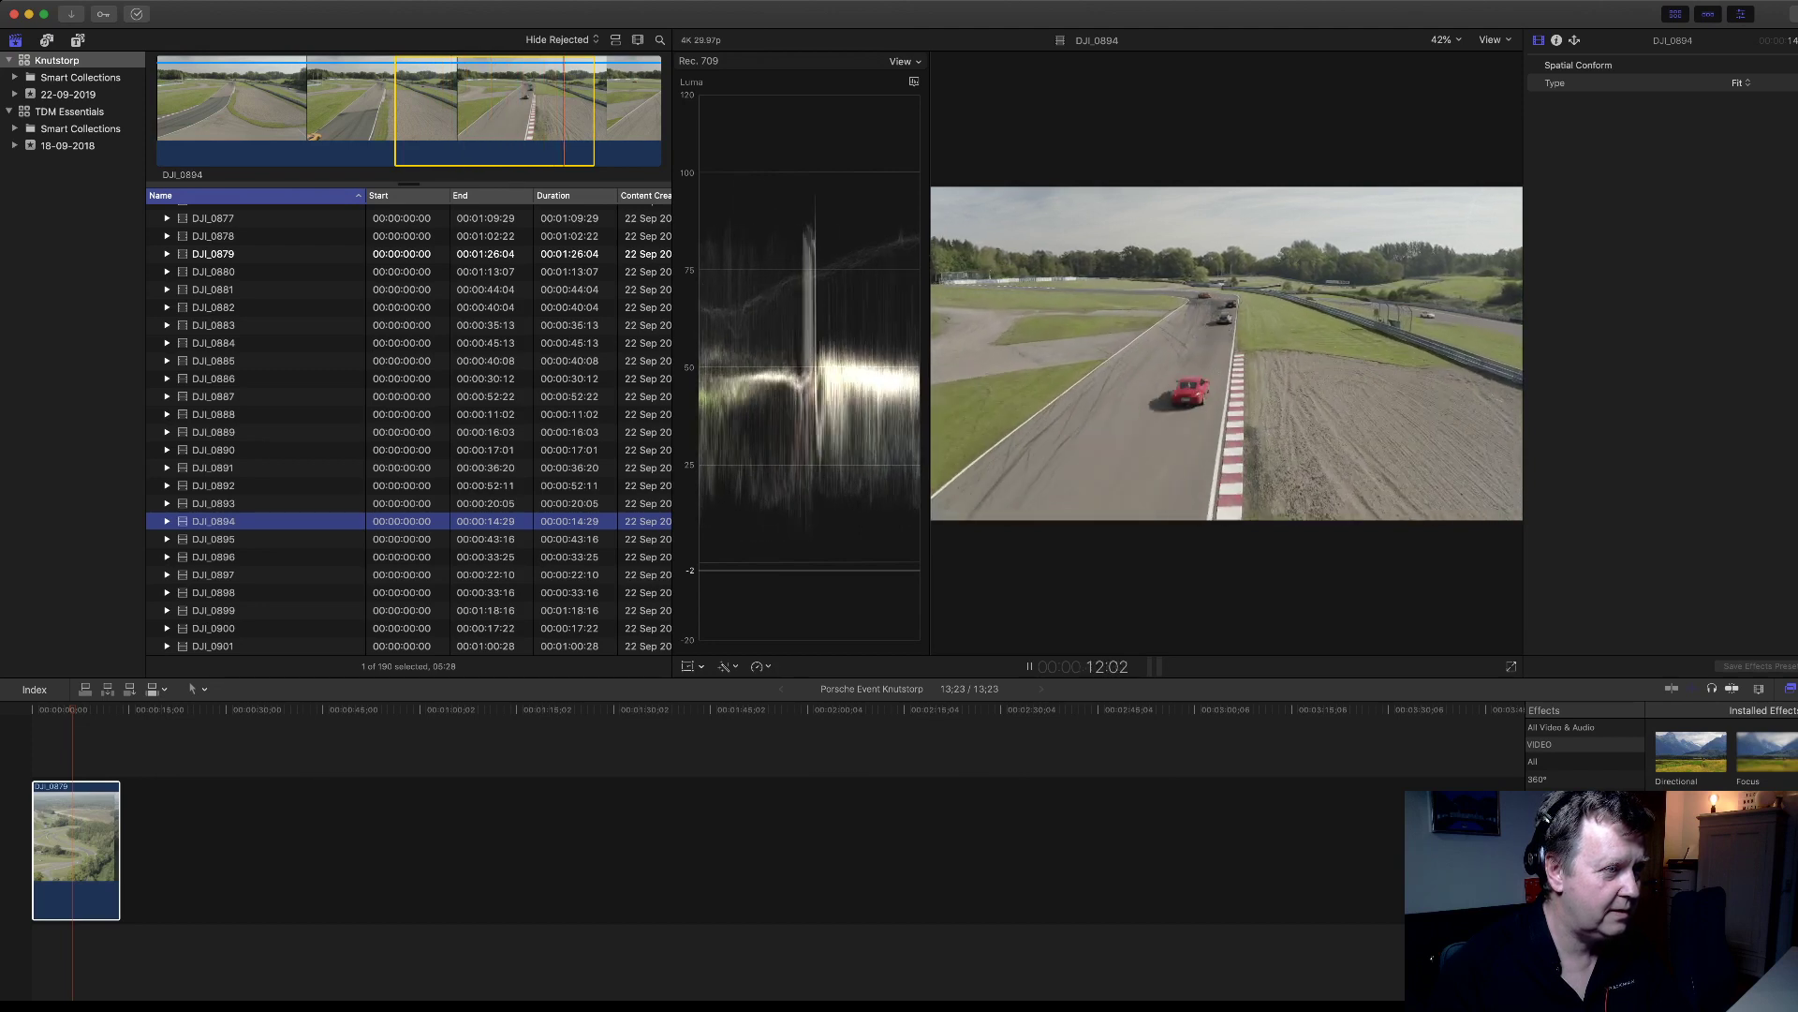
pyautogui.press('space')
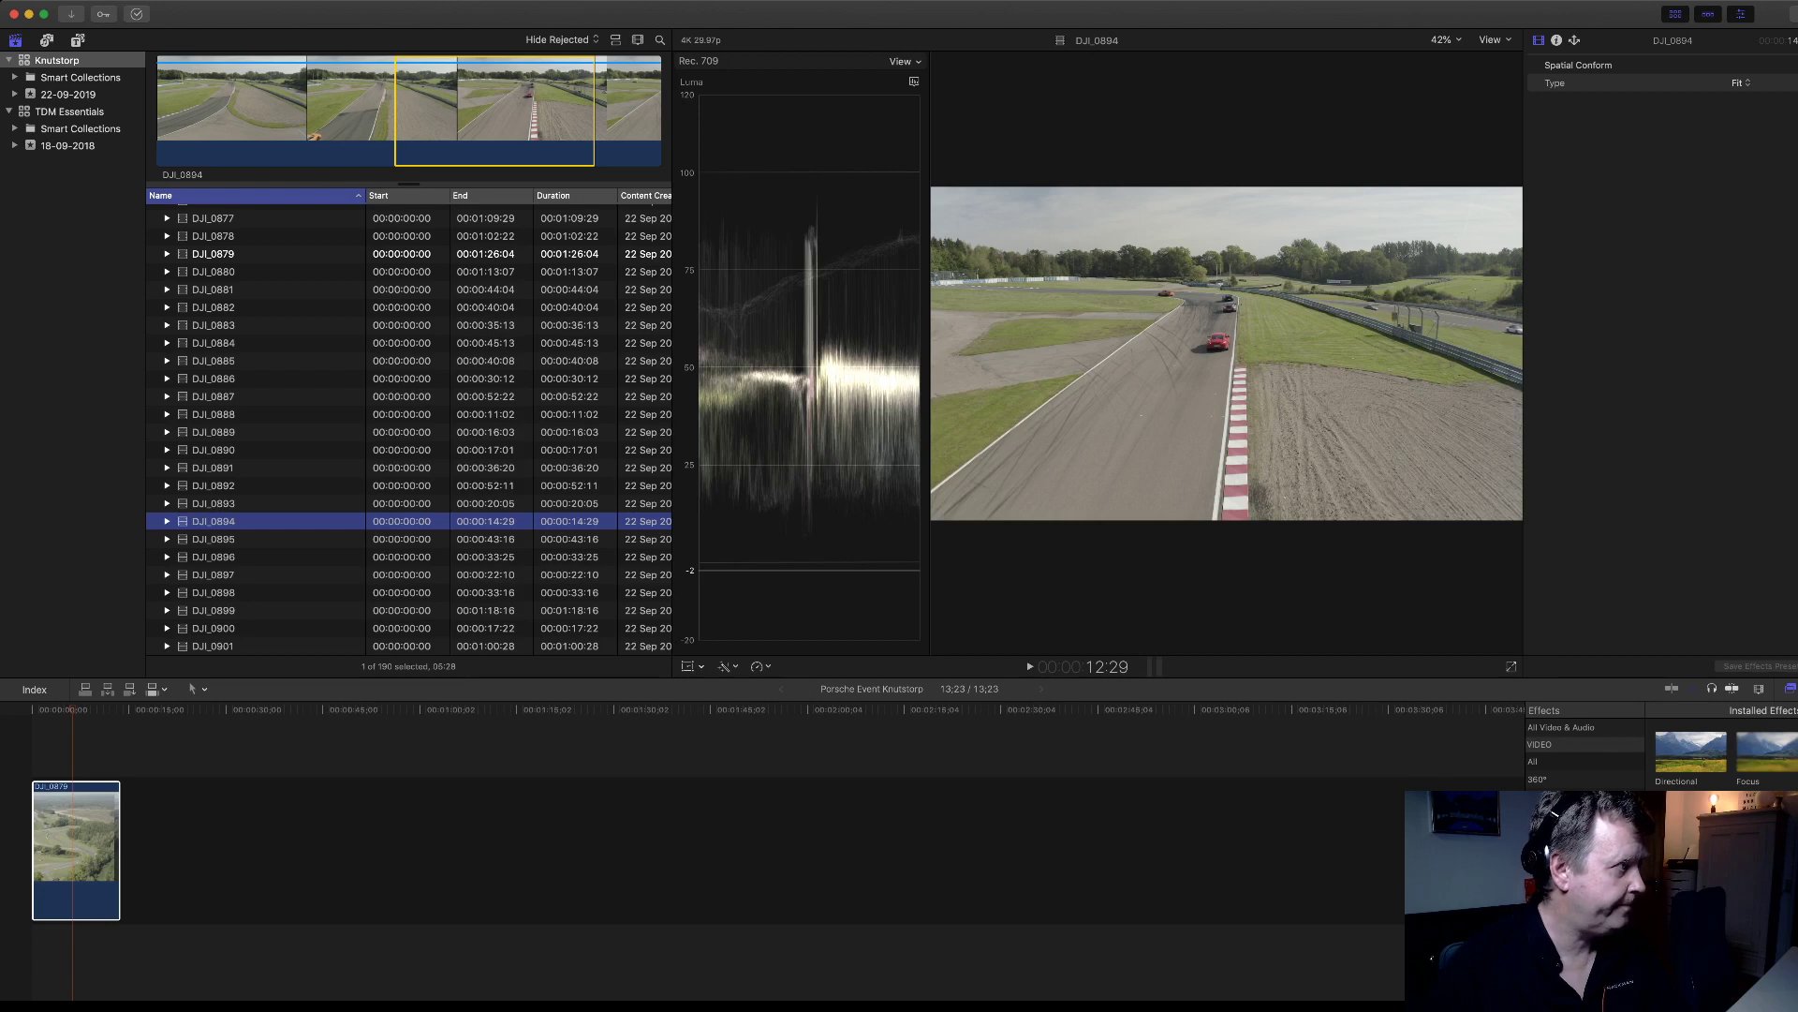
# - Skim through drone clips DJI_0895, DJI_0897 and DJI_0899, ending on DJI_0902 with its overhead view of the parked cars
pyautogui.click(214, 538)
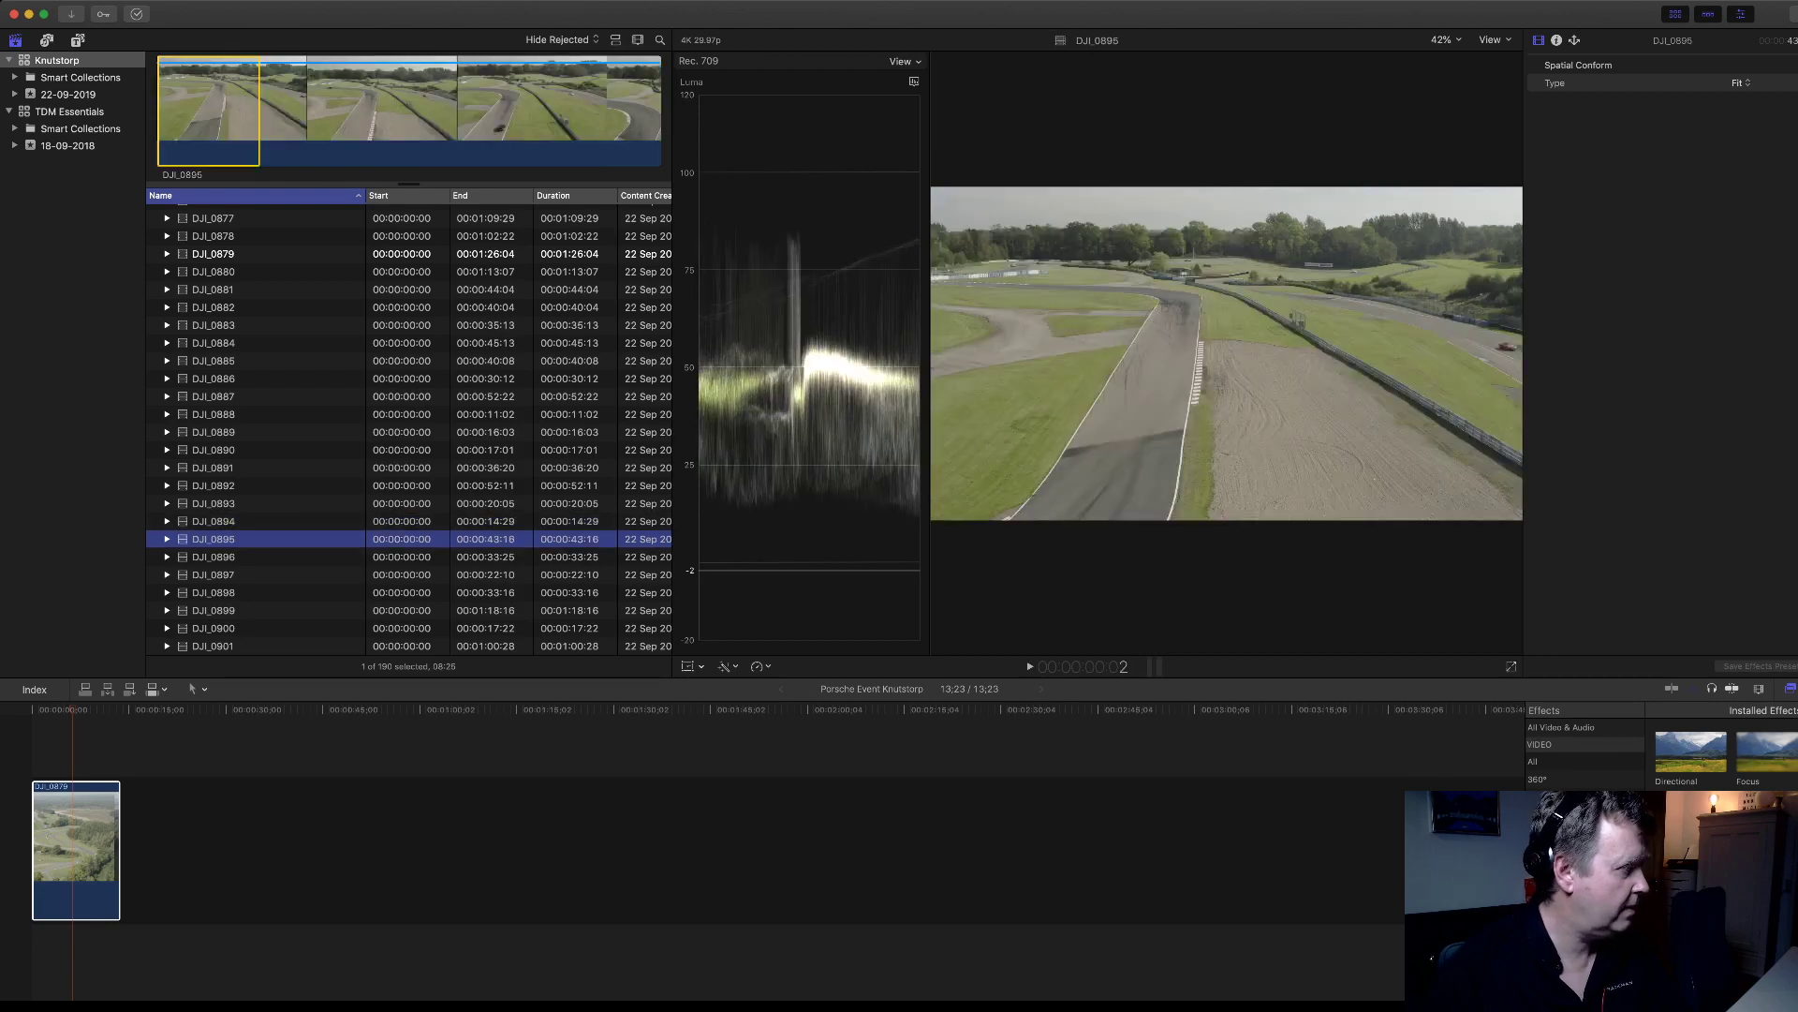
pyautogui.click(213, 574)
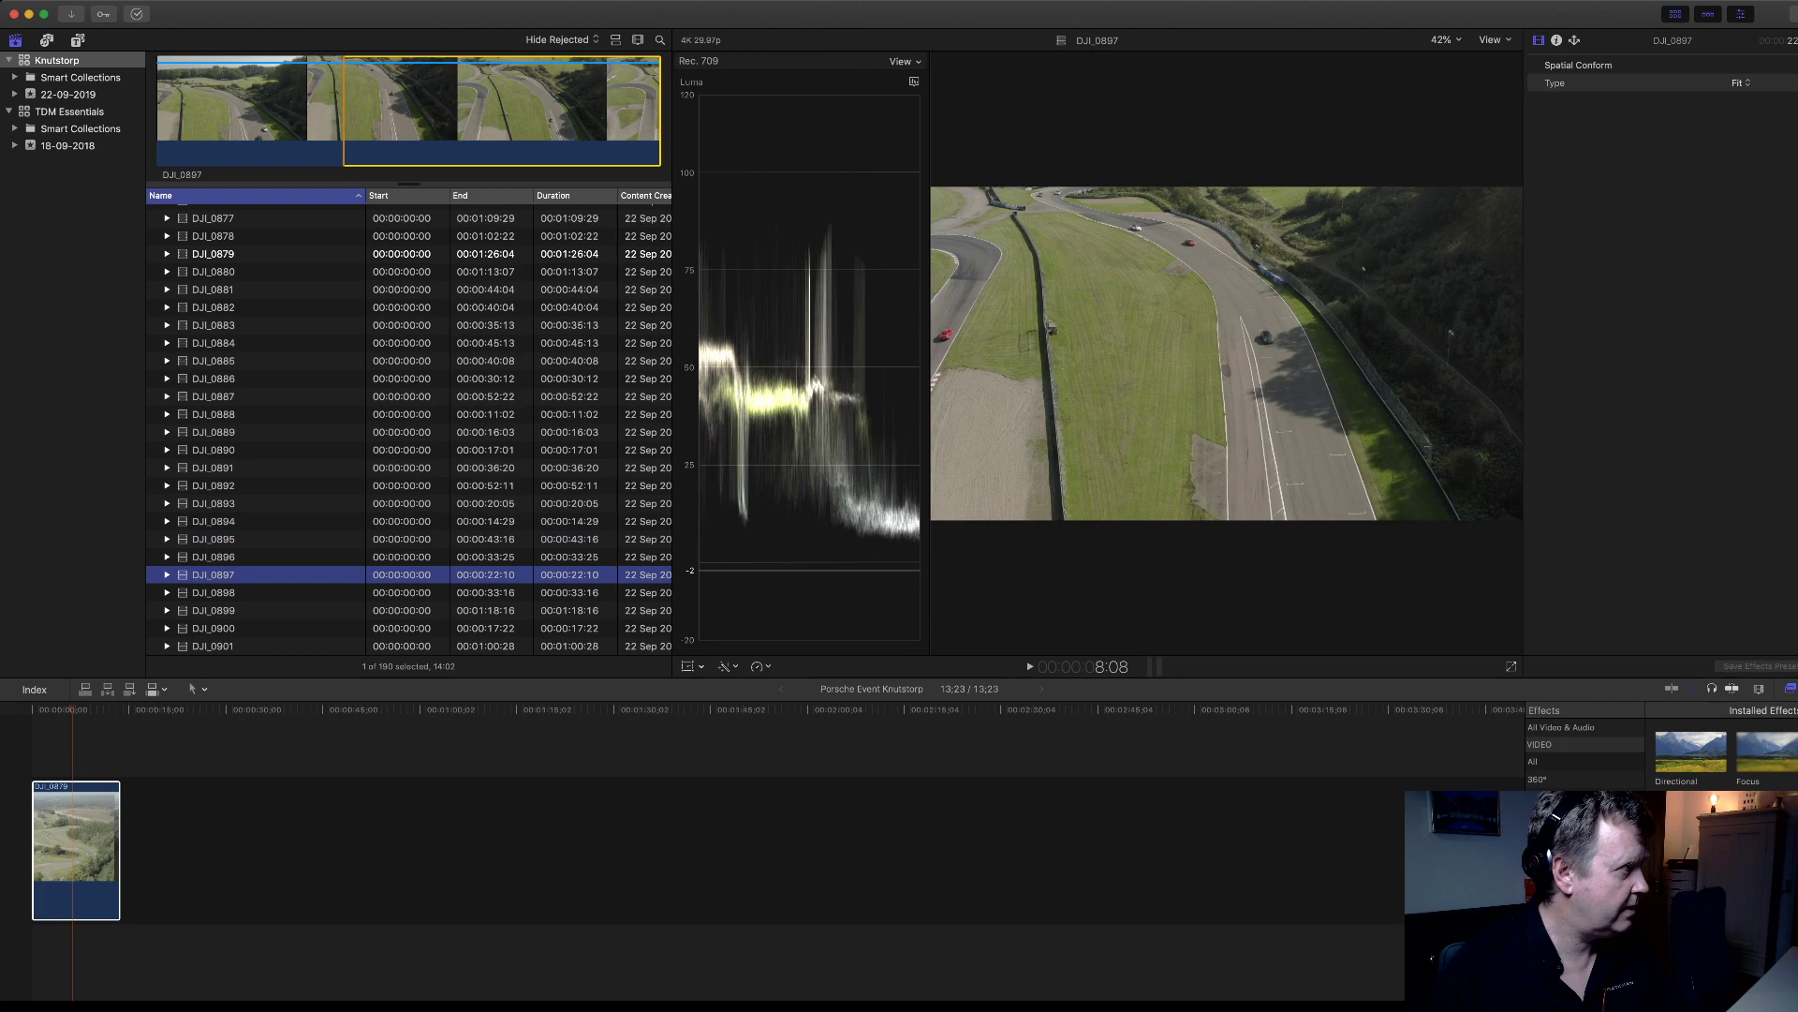
pyautogui.click(214, 609)
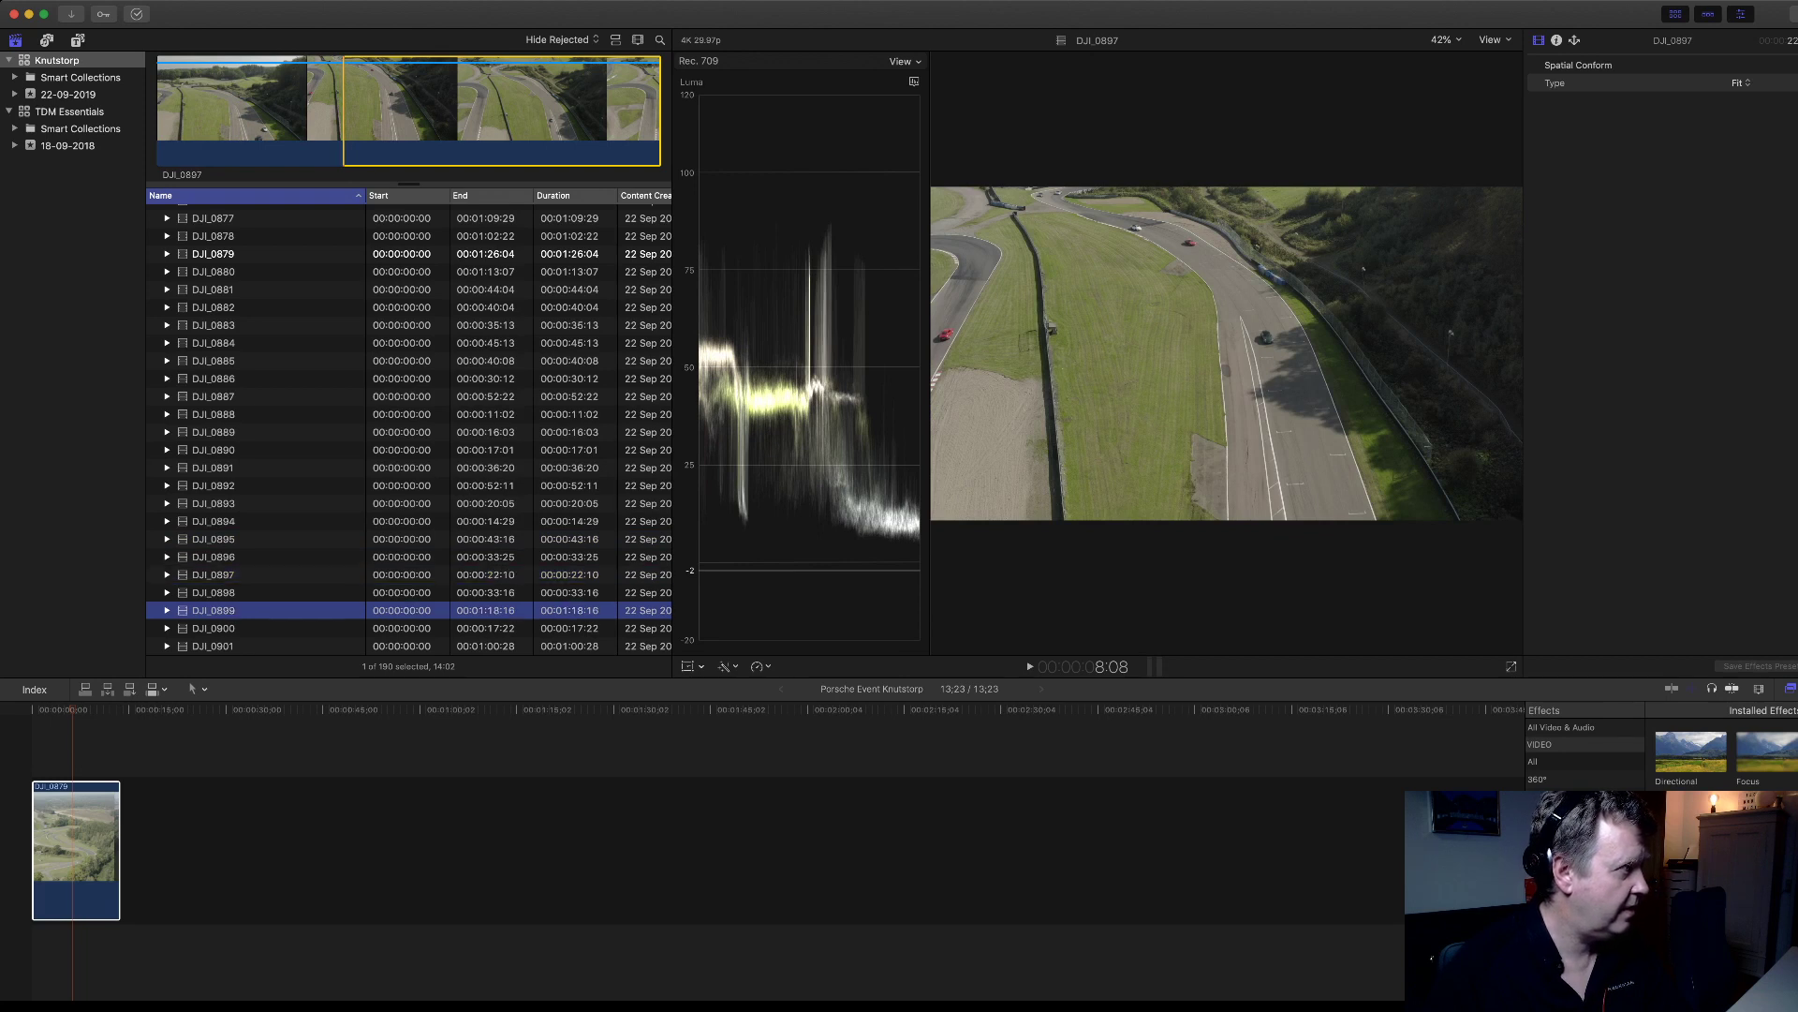
pyautogui.scroll(-5, 408, 430)
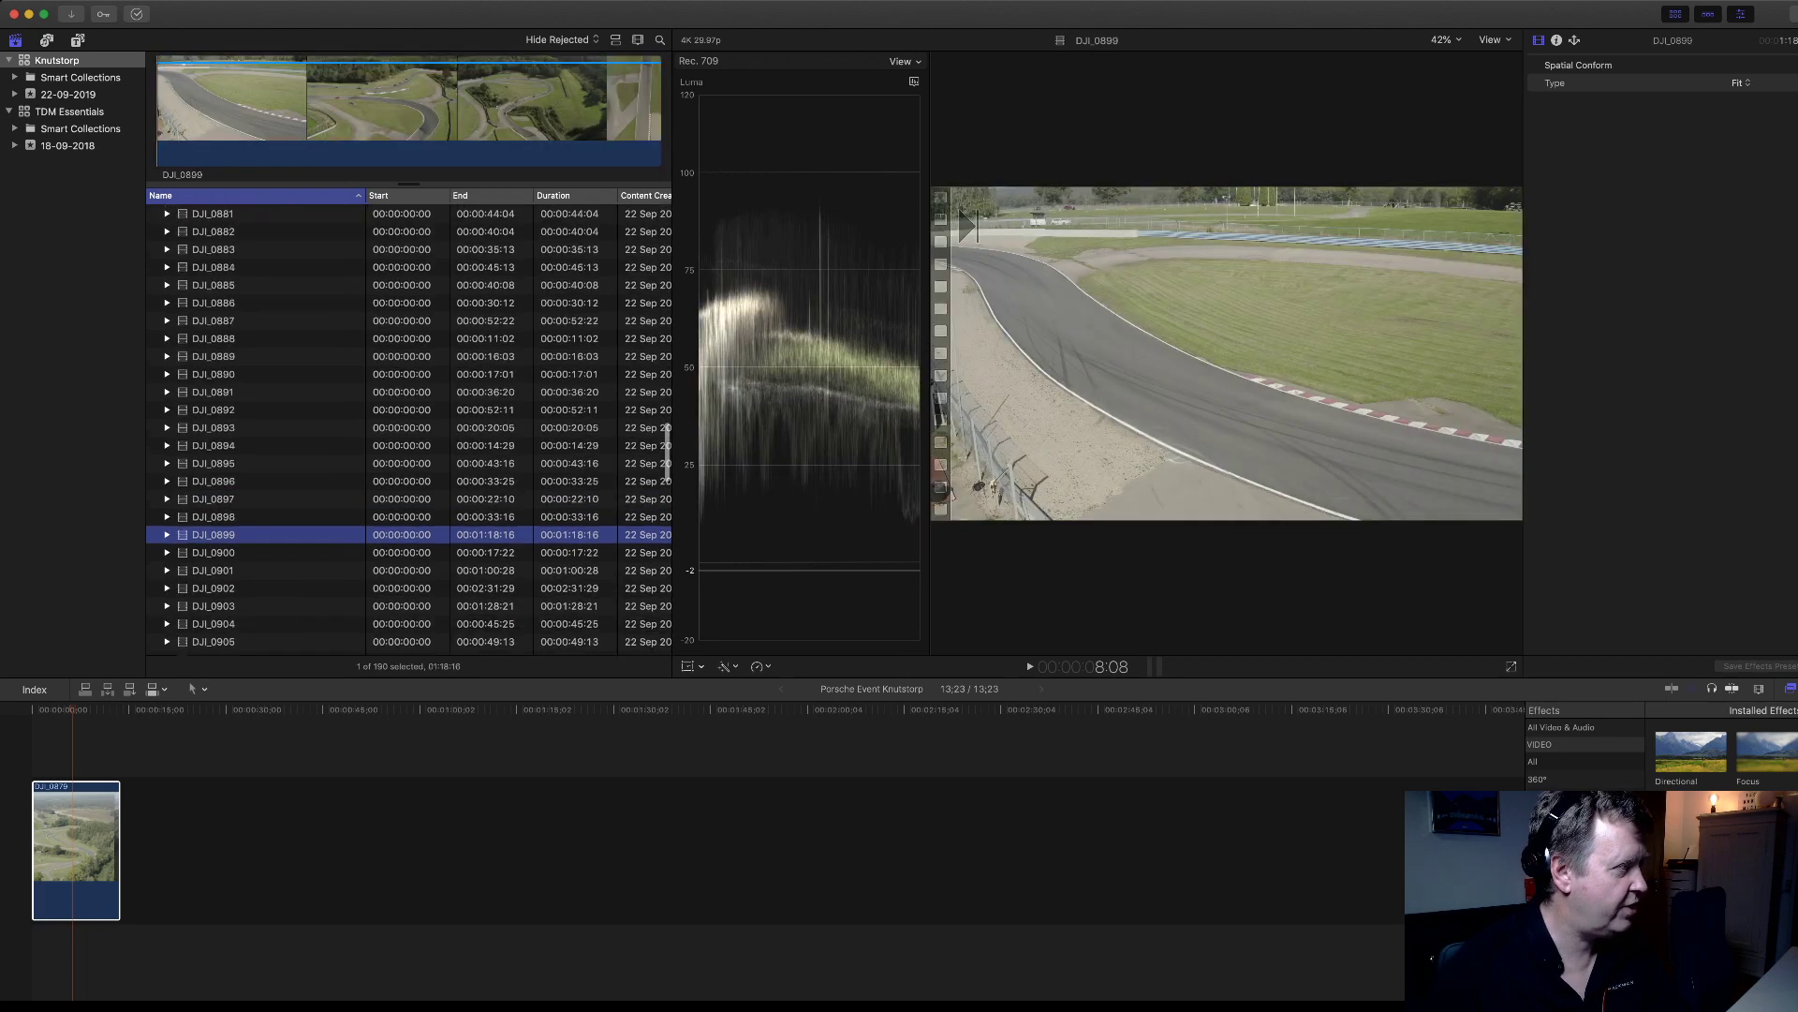
pyautogui.click(409, 426)
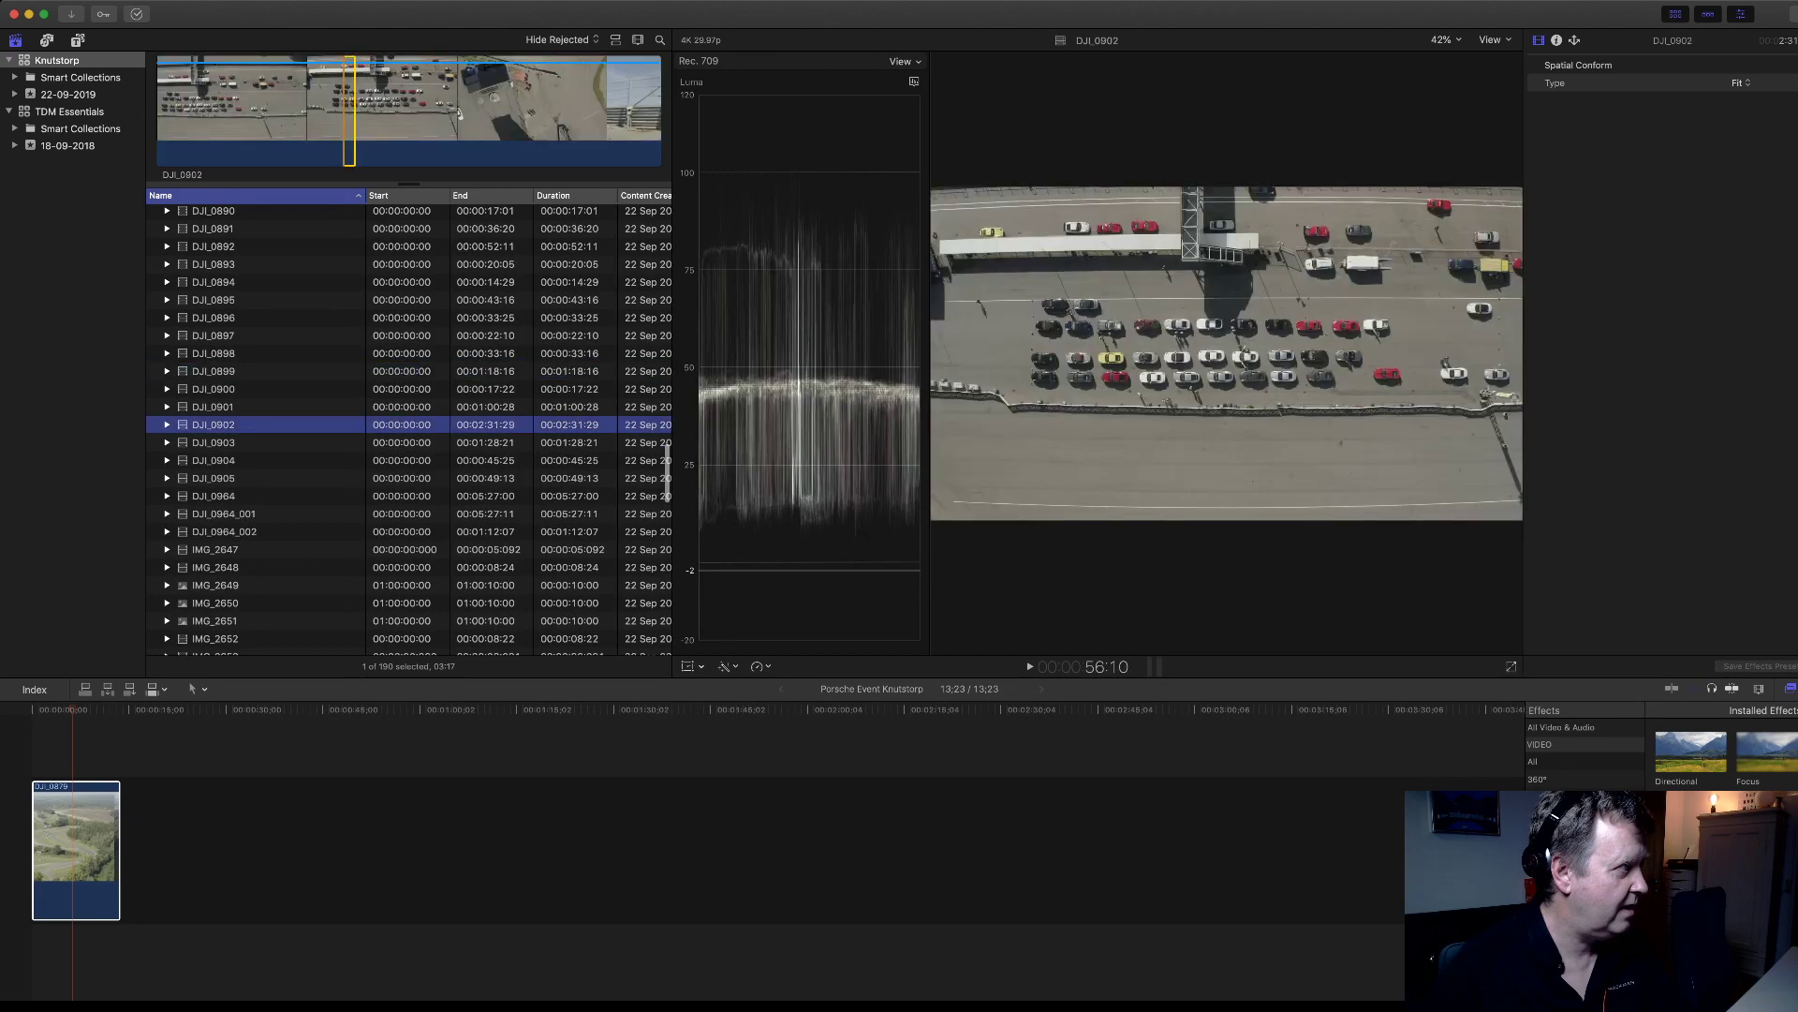
# - Play the early part of DJI_0902 forwards and backwards to examine the overhead pass across the parked cars
pyautogui.click(211, 103)
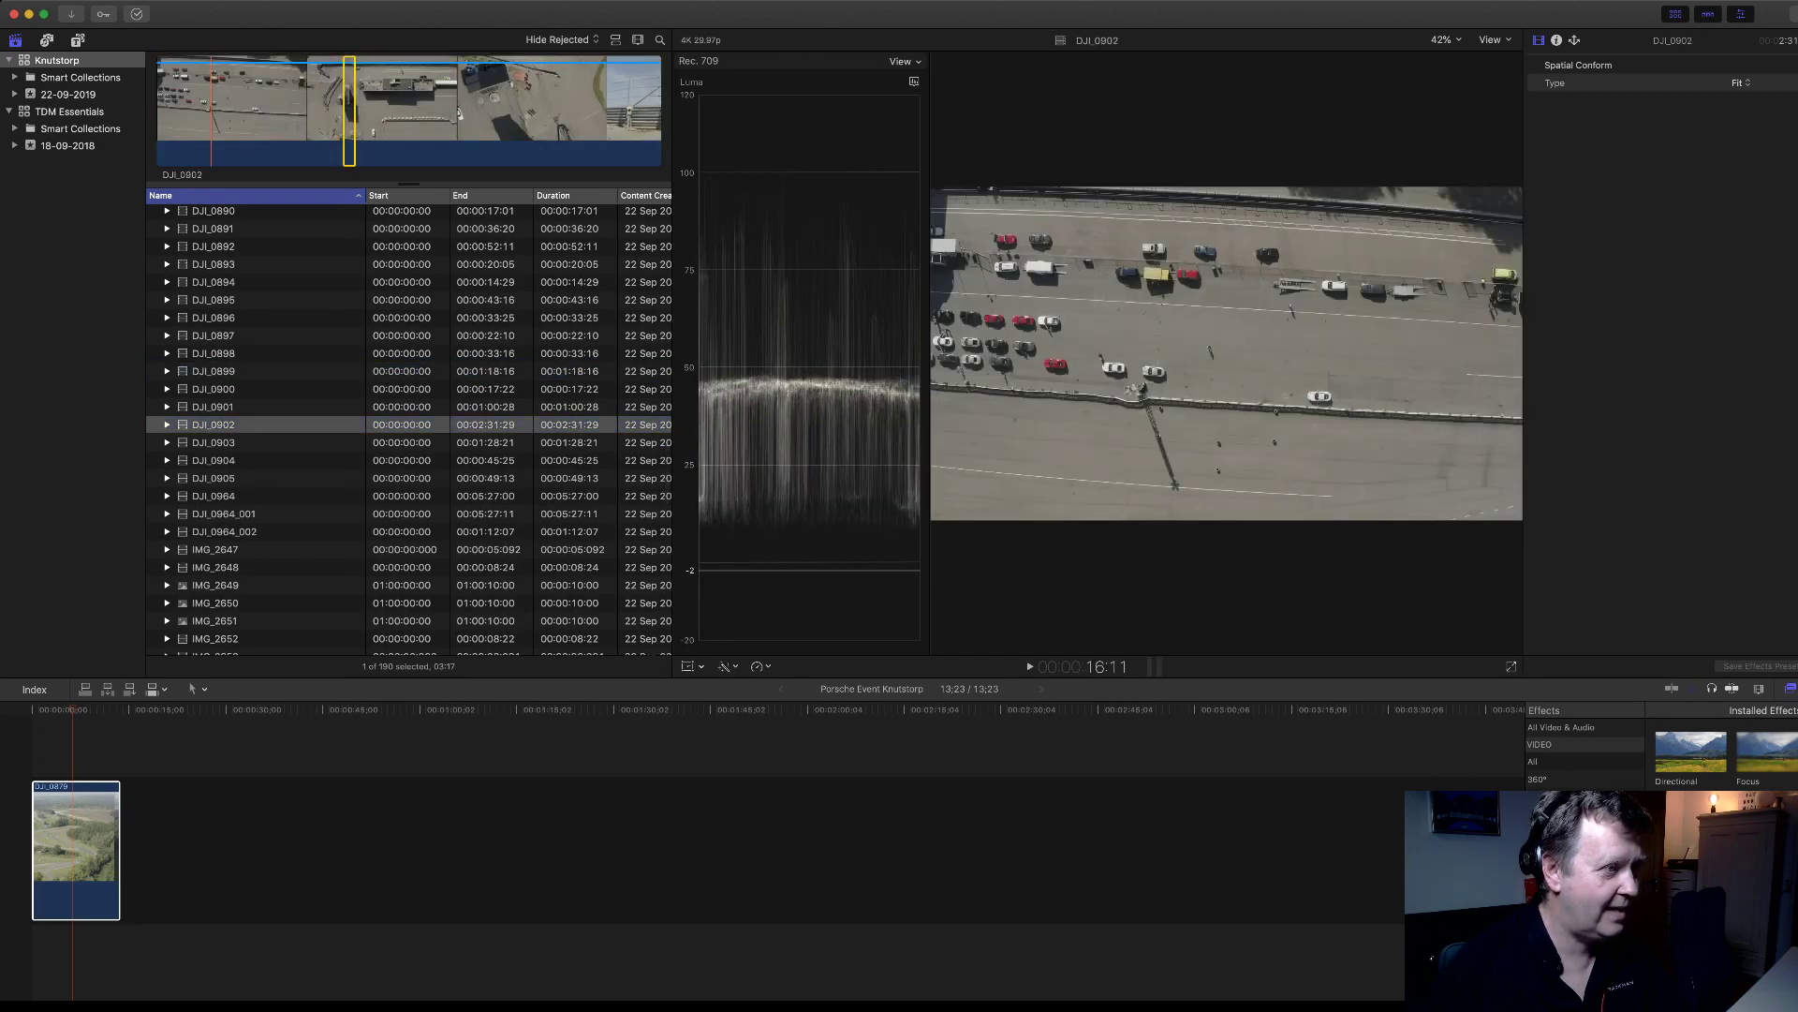
pyautogui.press('space')
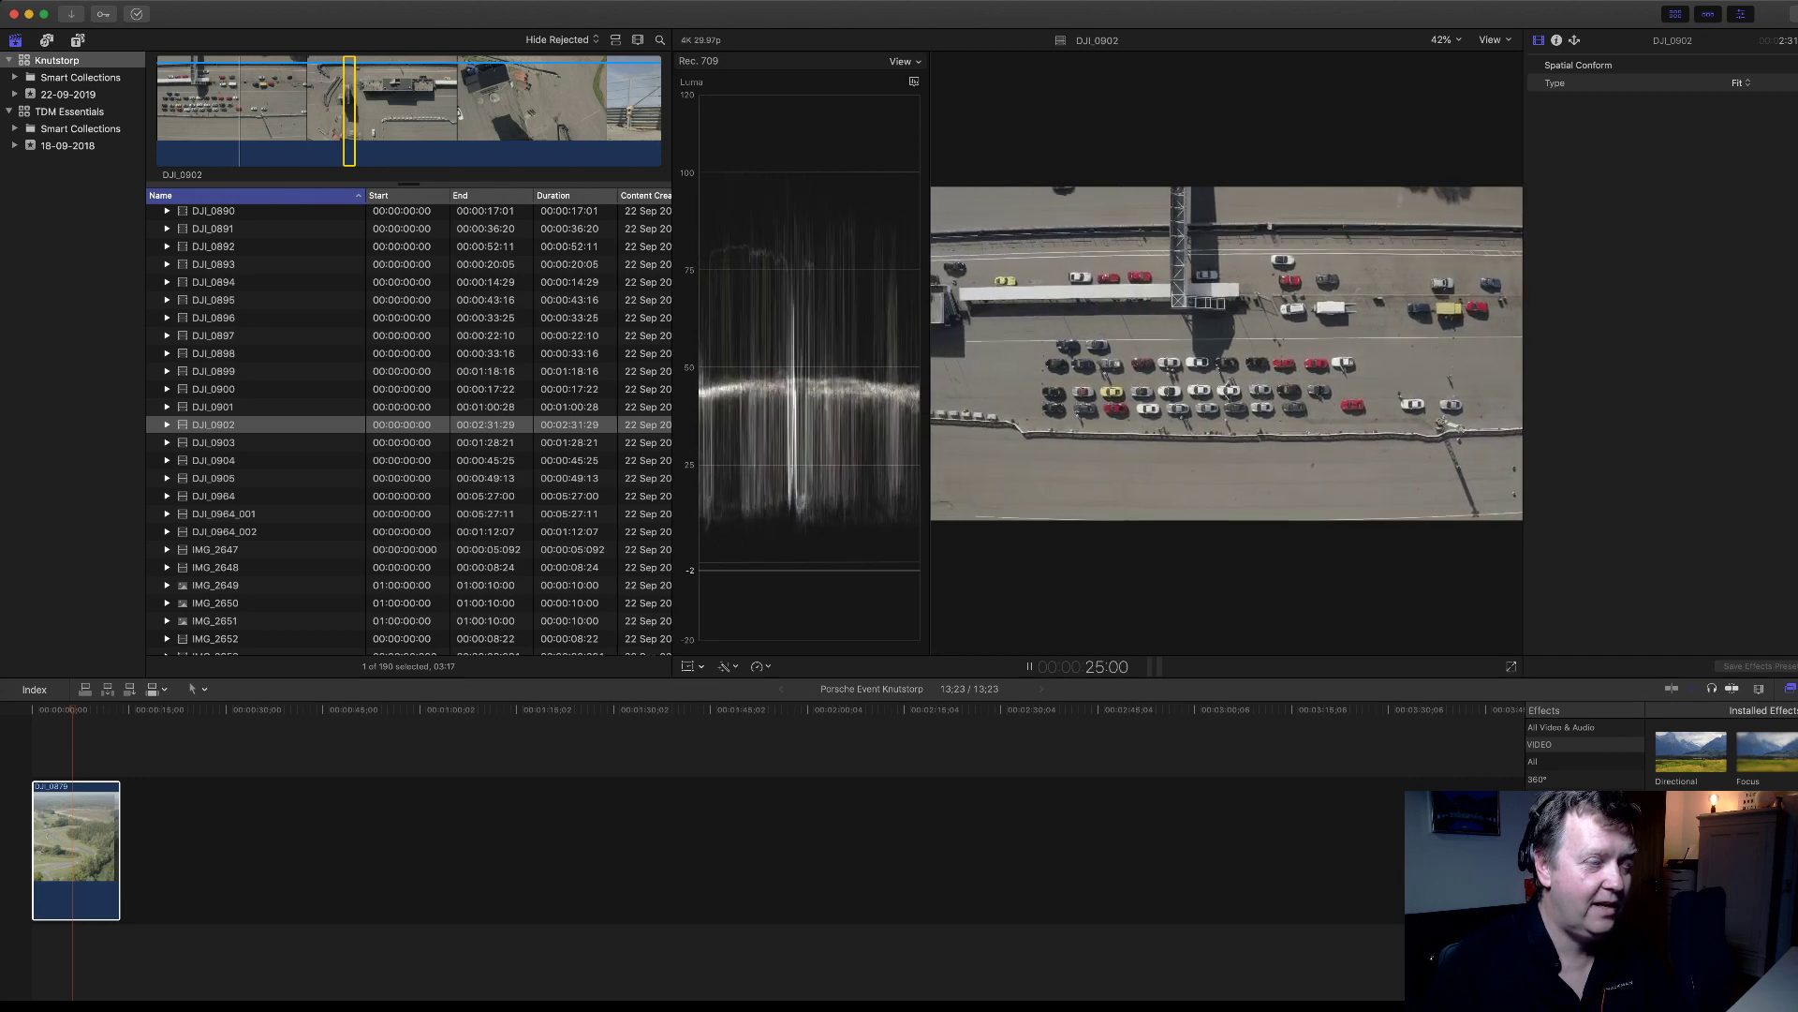
pyautogui.press('j')
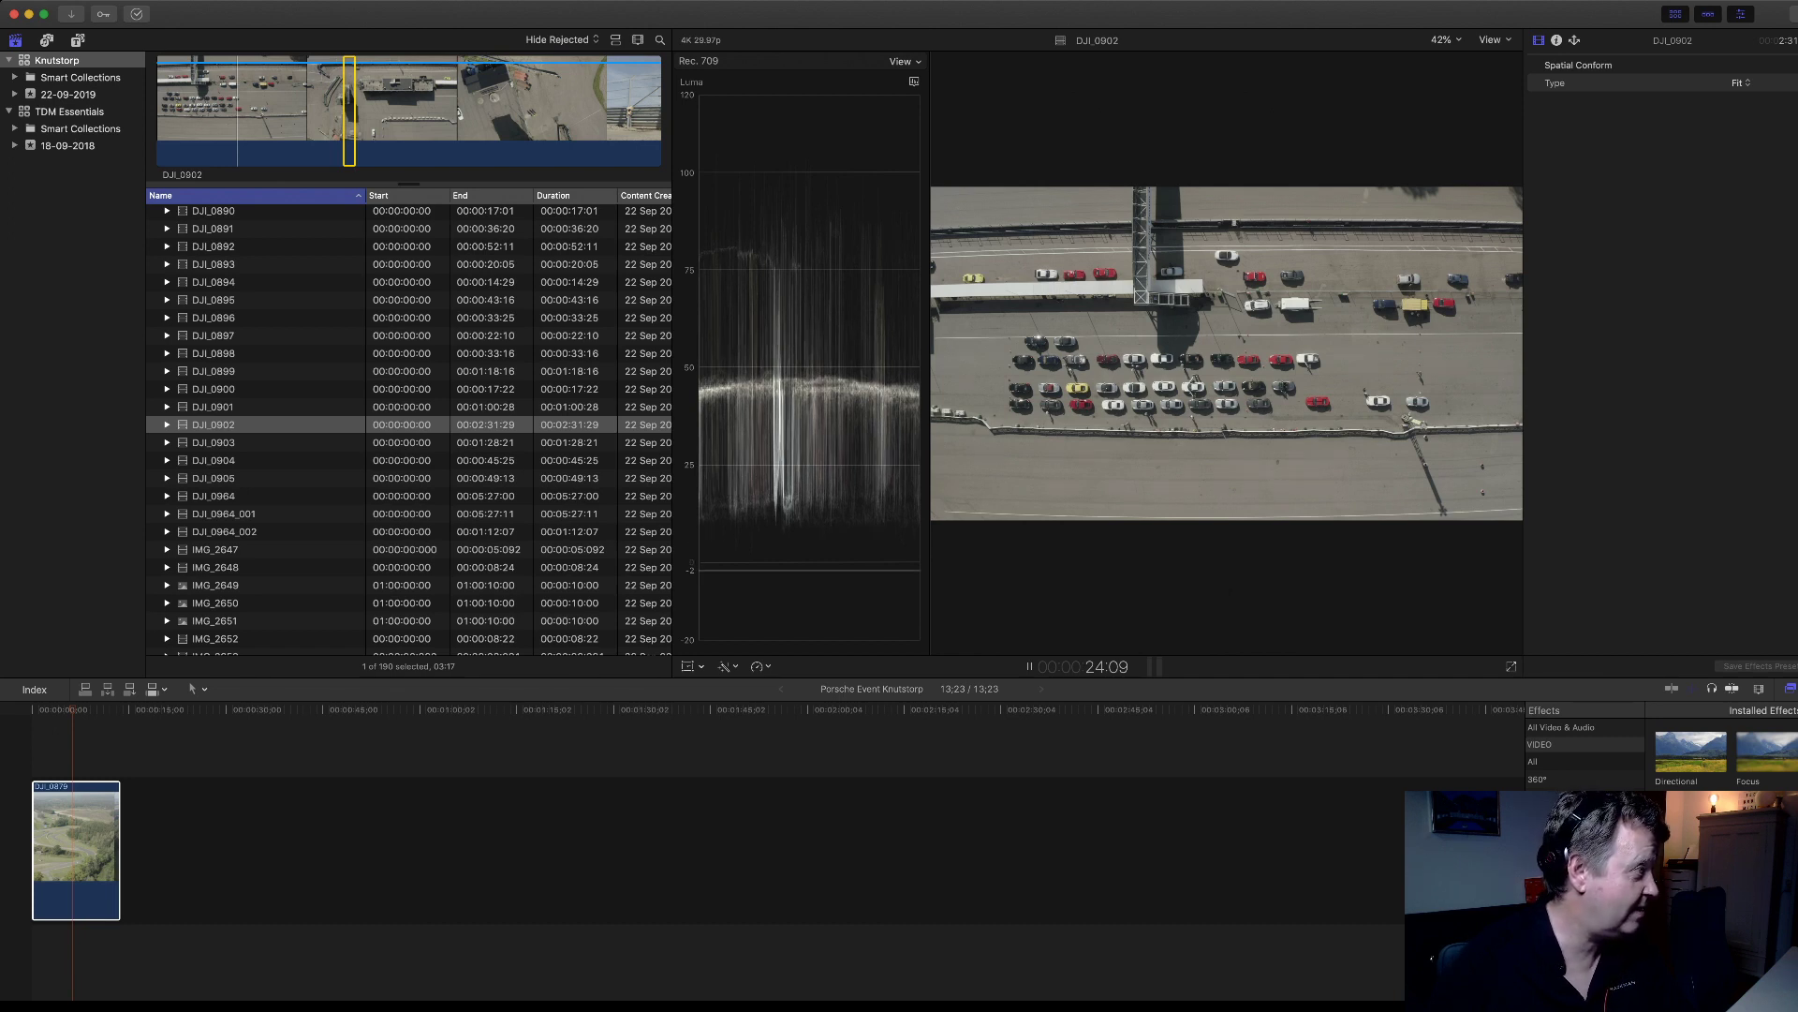
pyautogui.click(214, 112)
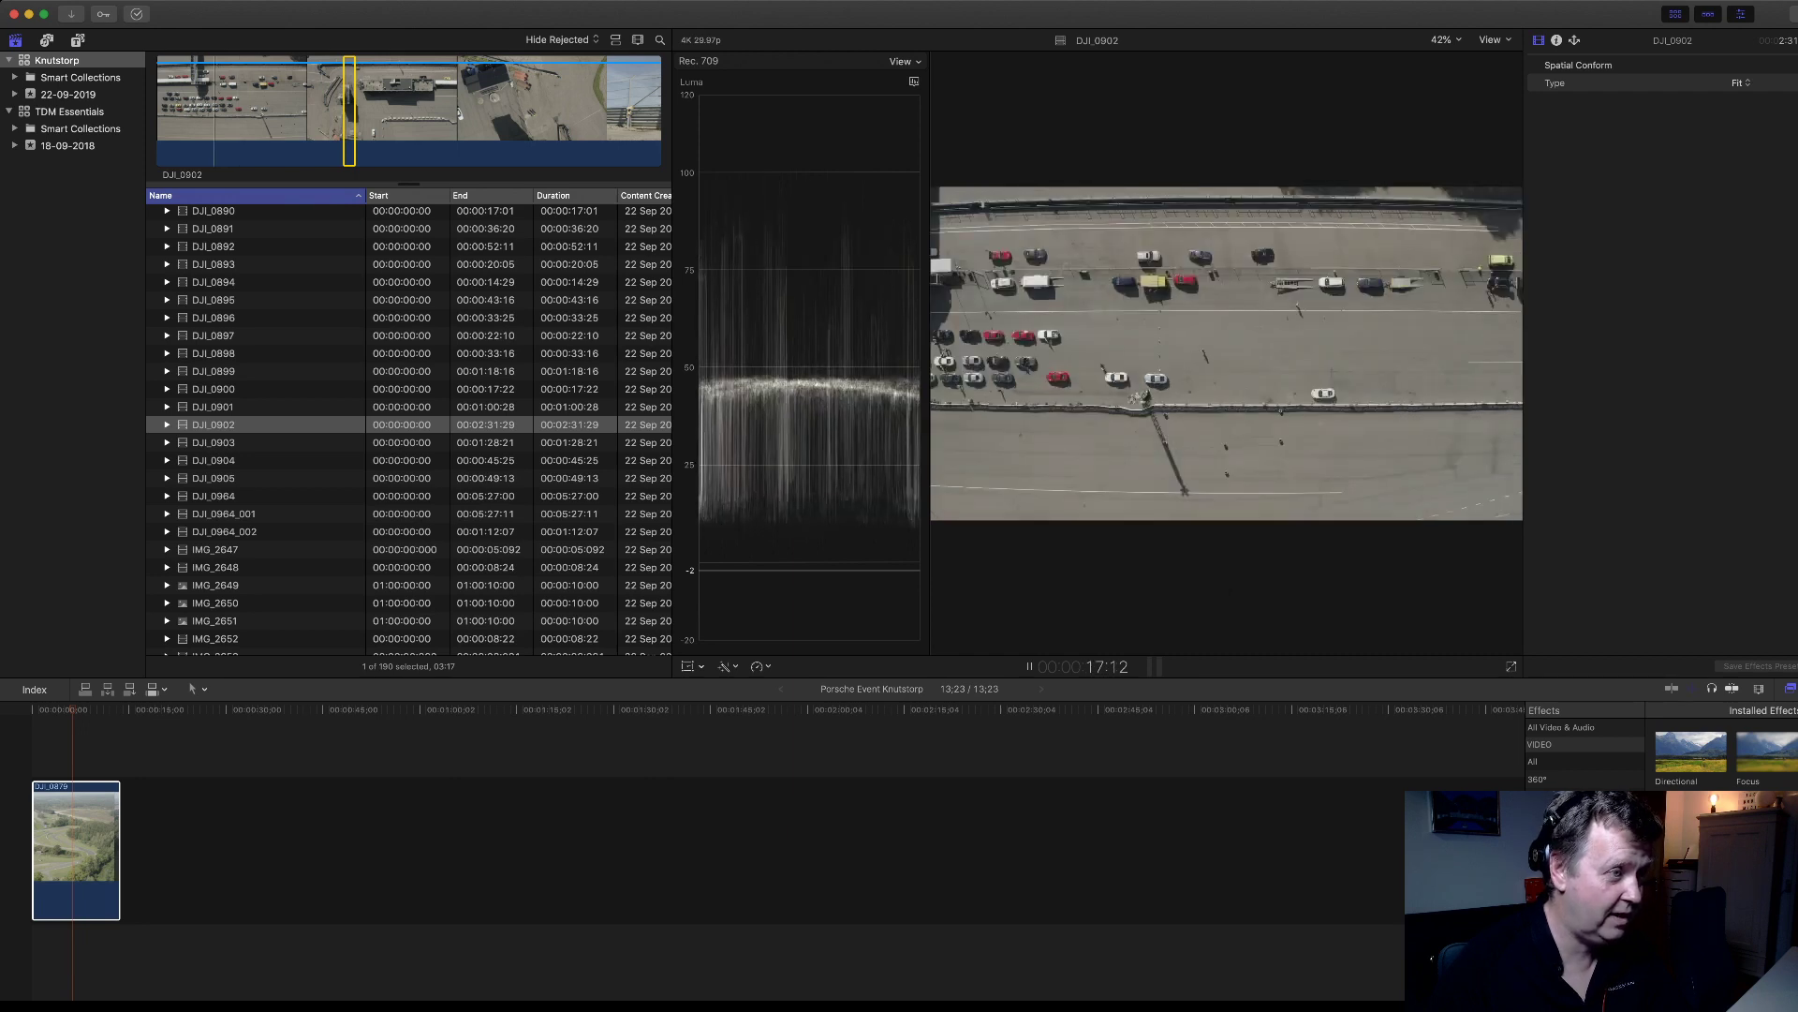
pyautogui.press('space')
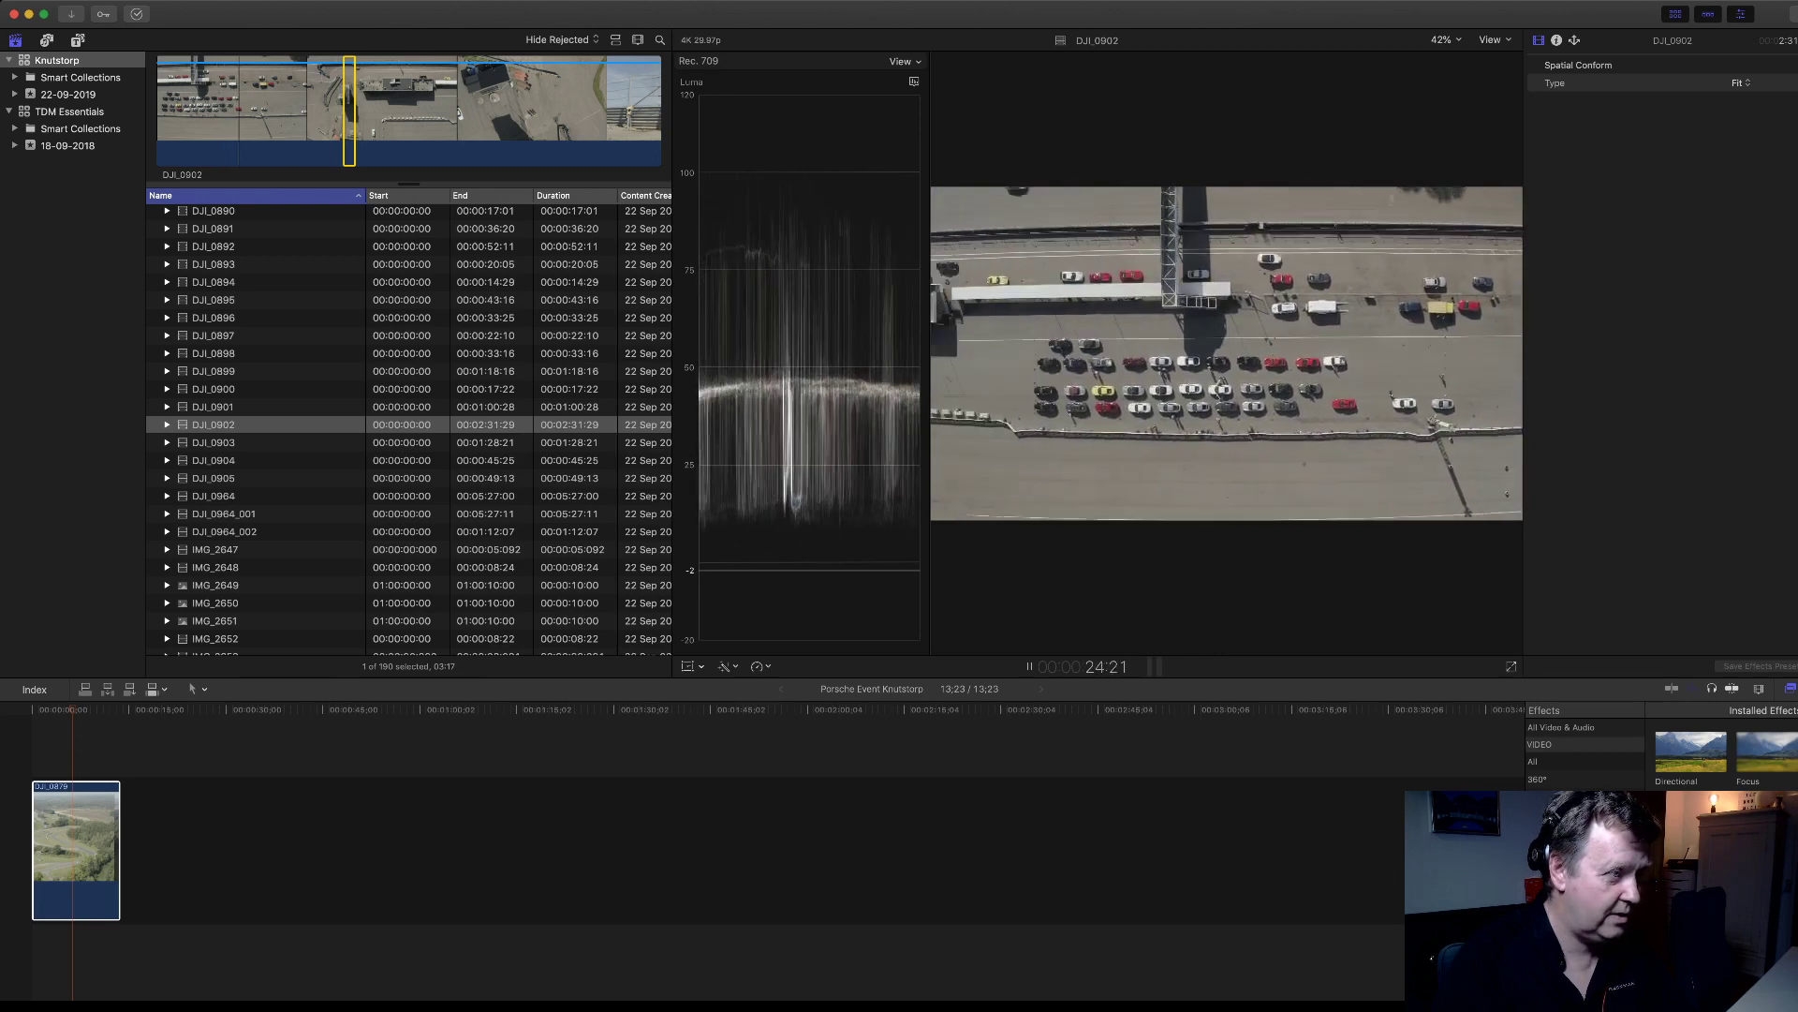
pyautogui.press('i')
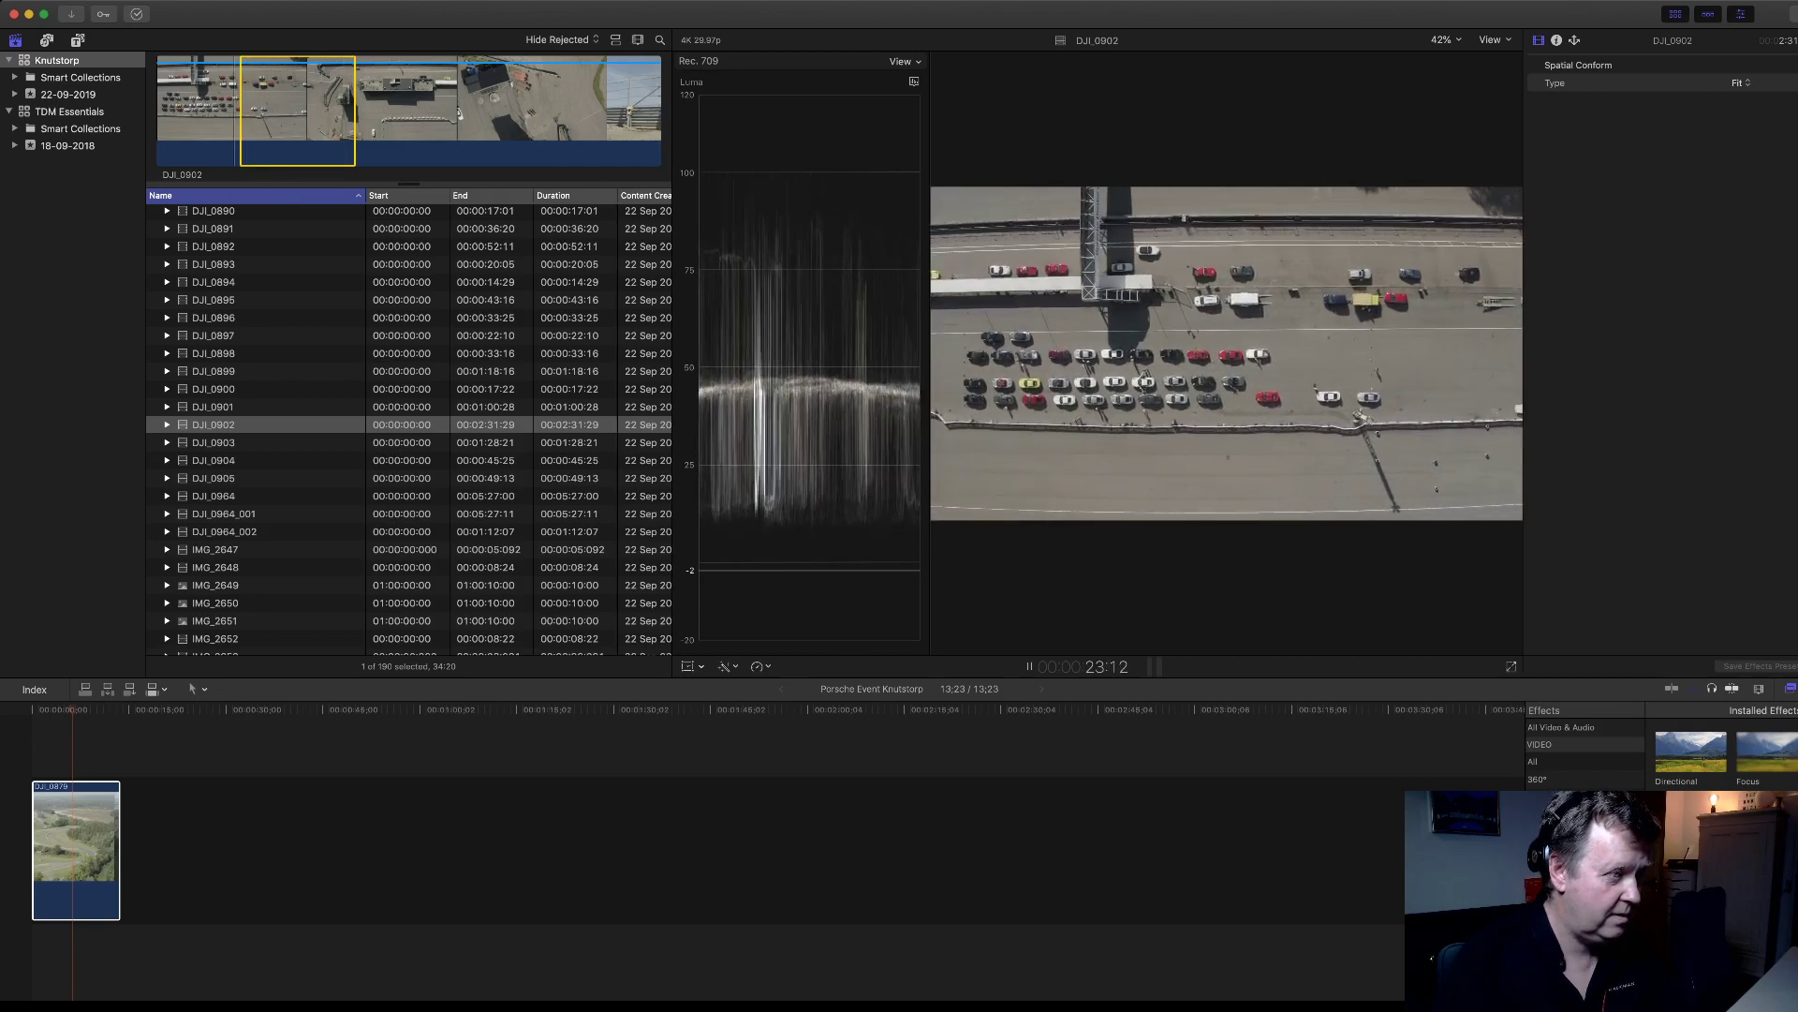
pyautogui.press('o')
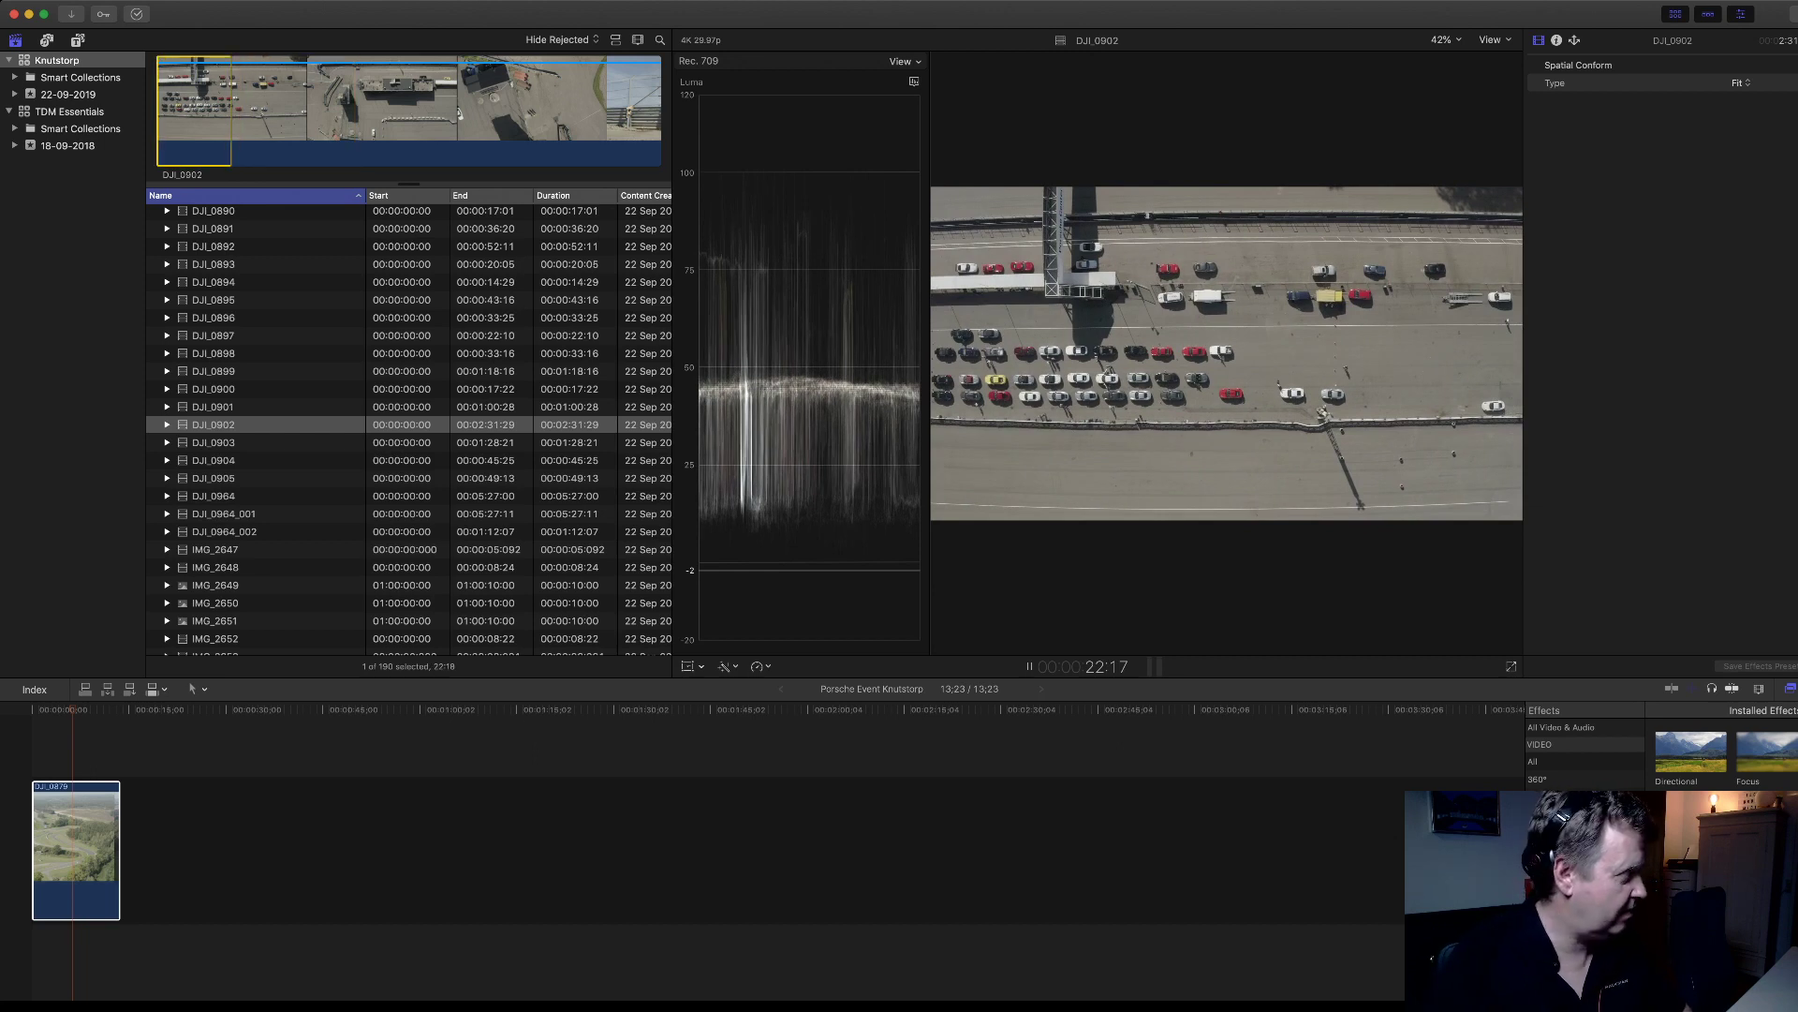
pyautogui.press('space')
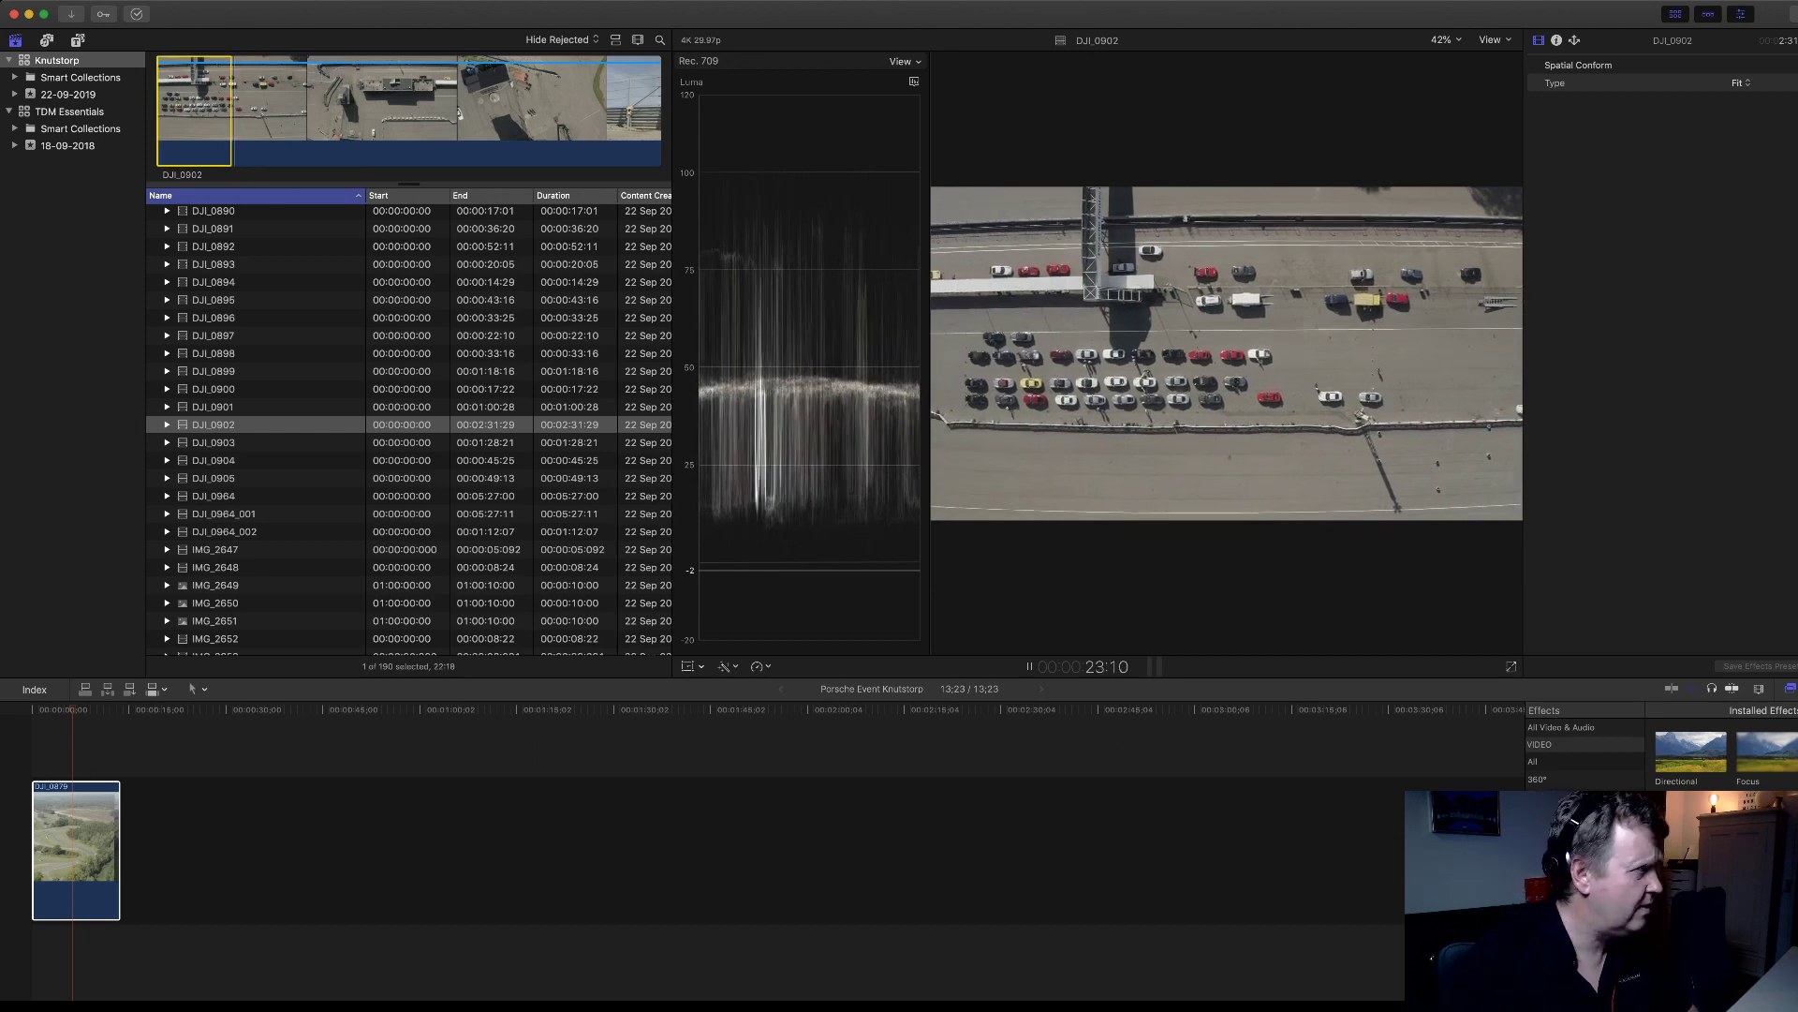
# - Mark the overhead pass across the parked cars in DJI_0902, ending at 25:06, and append it to the timeline
pyautogui.press('j')
pyautogui.press('j')
pyautogui.press('j')
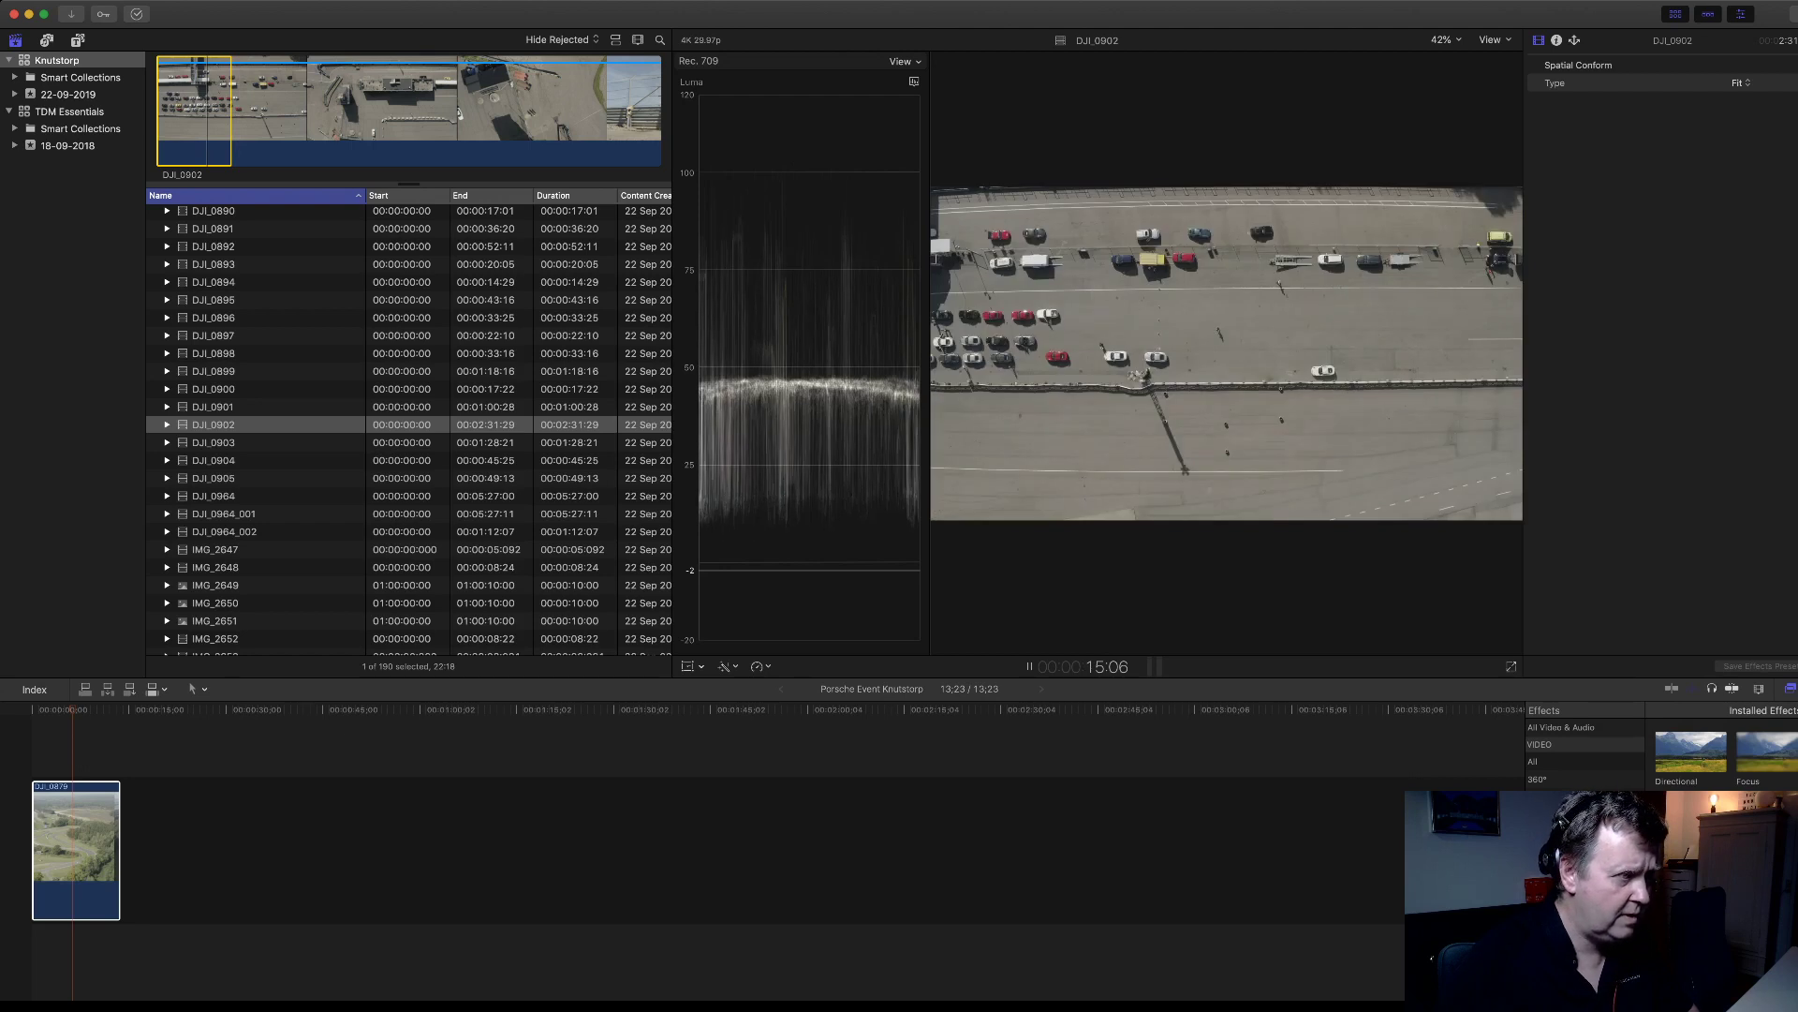
pyautogui.press('i')
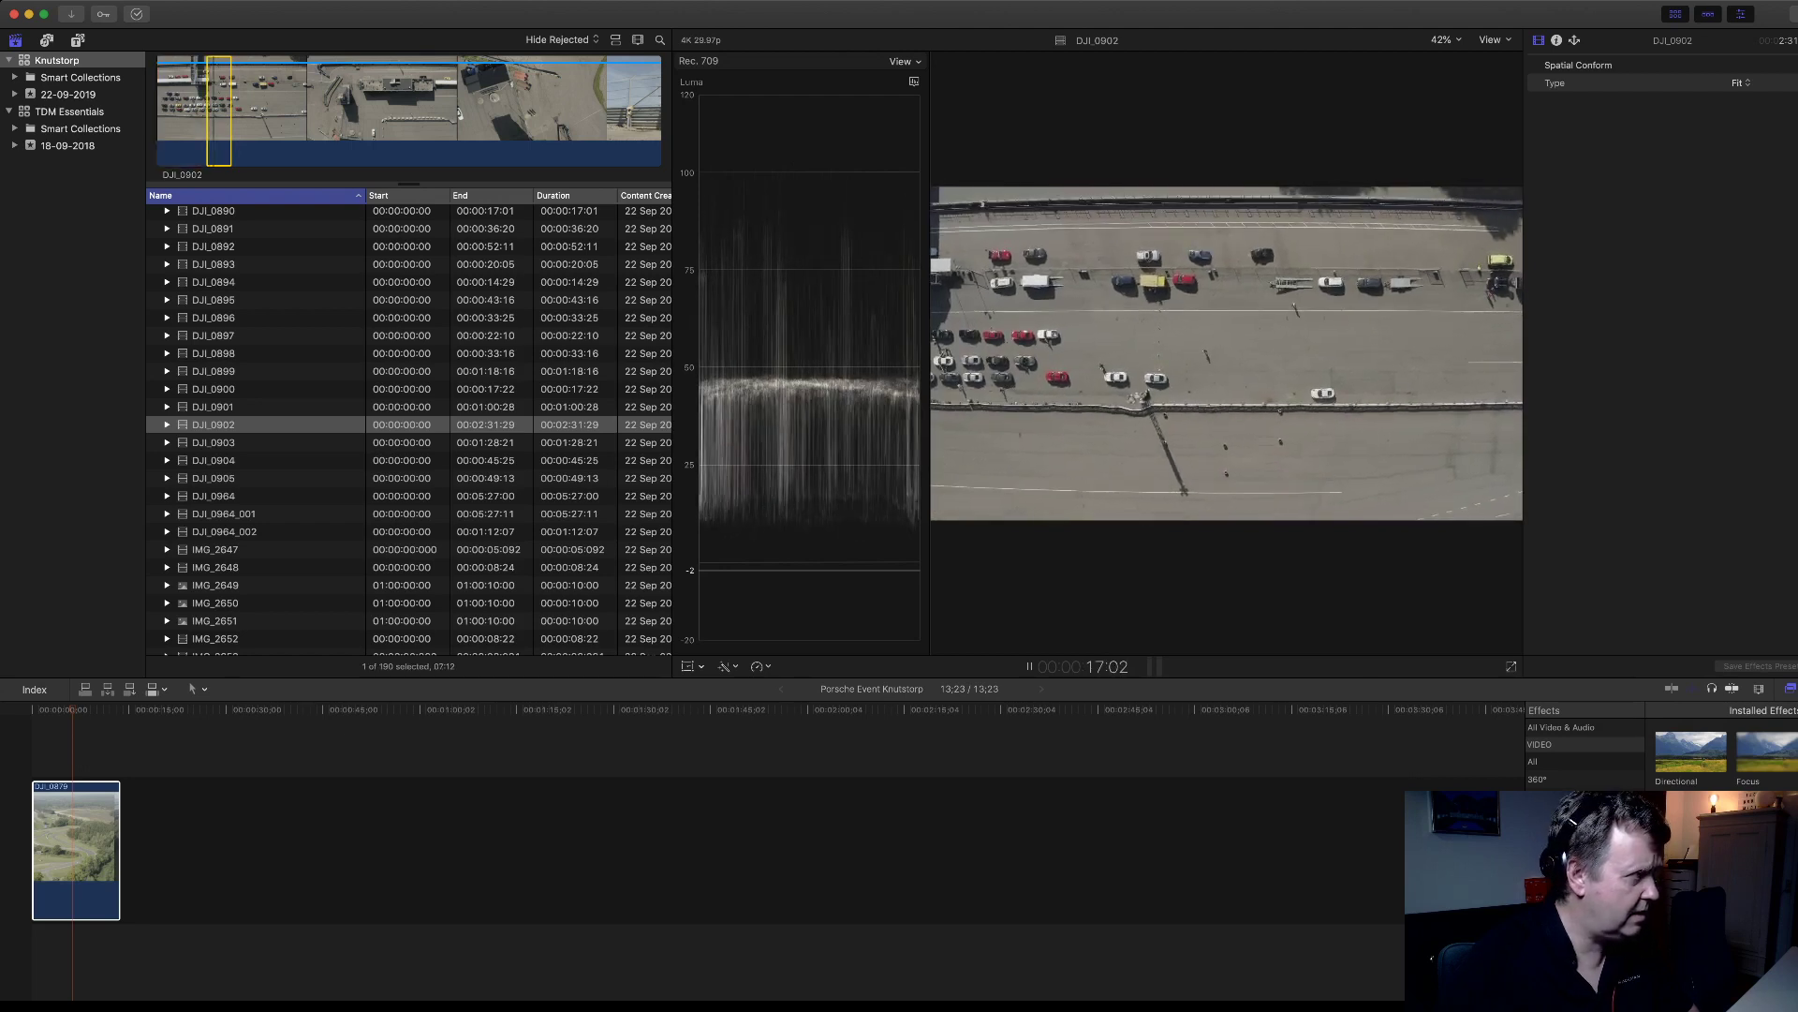
pyautogui.press('o')
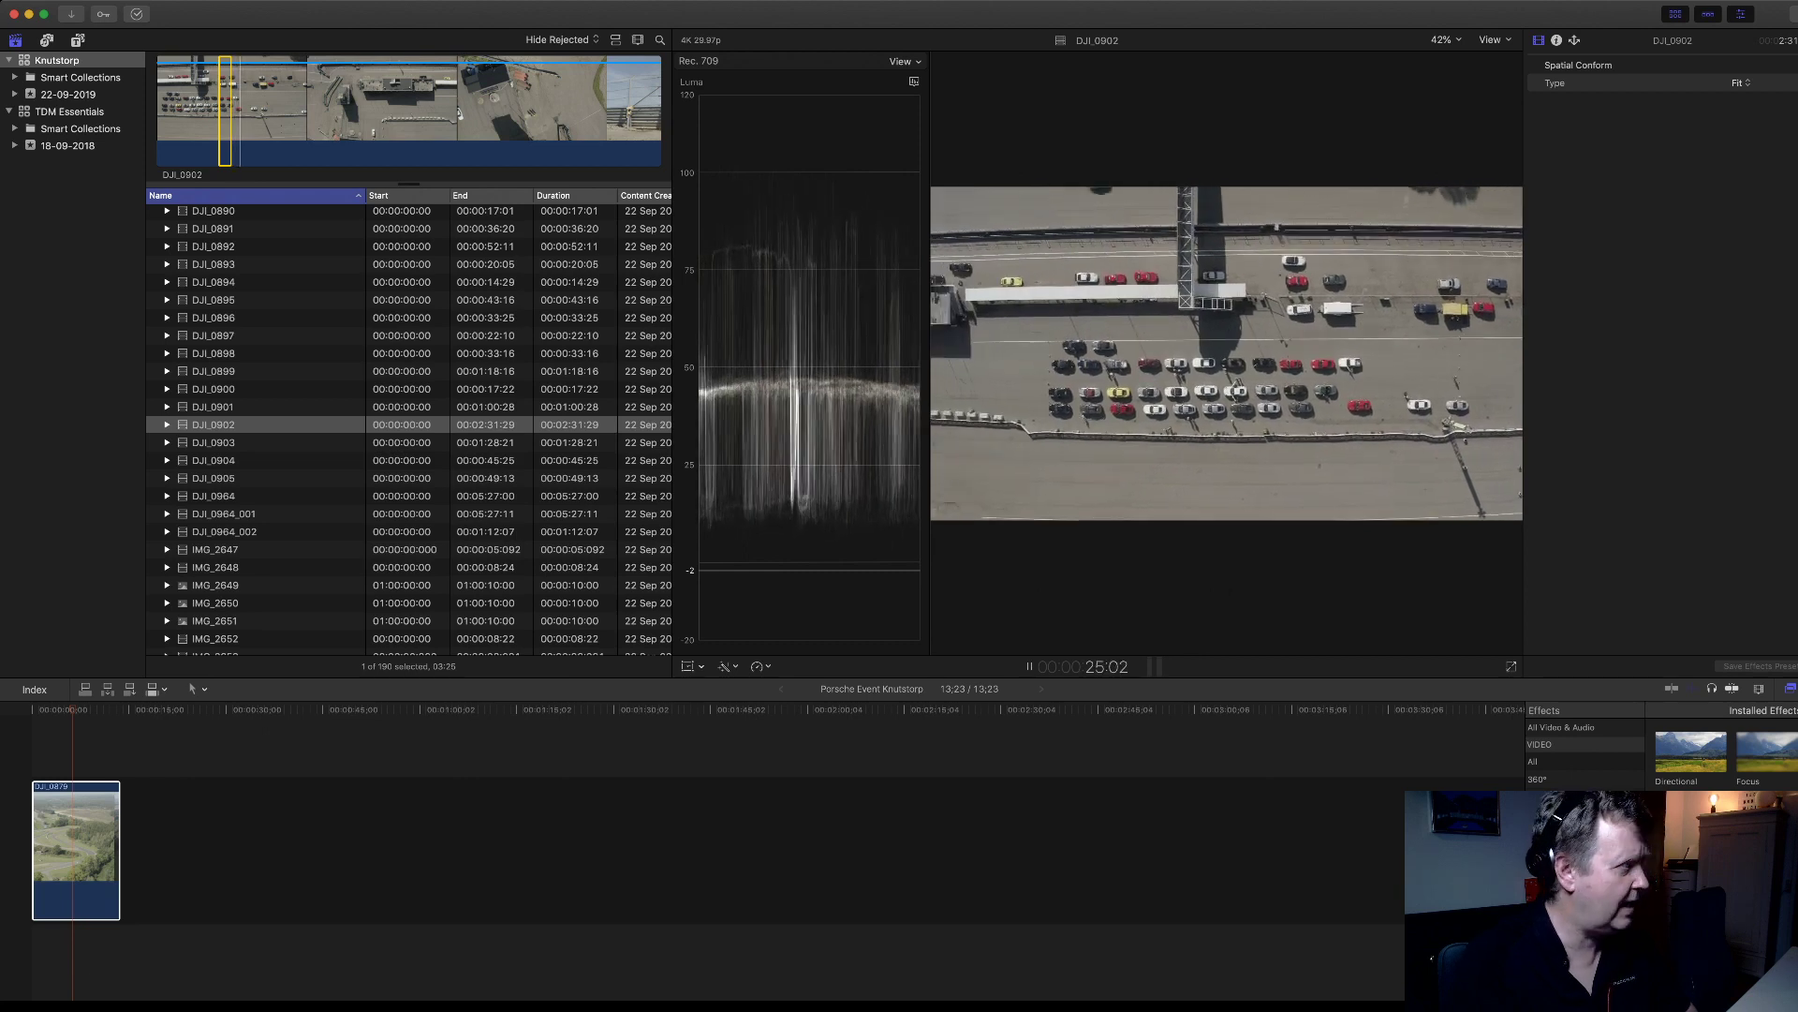
pyautogui.press('o')
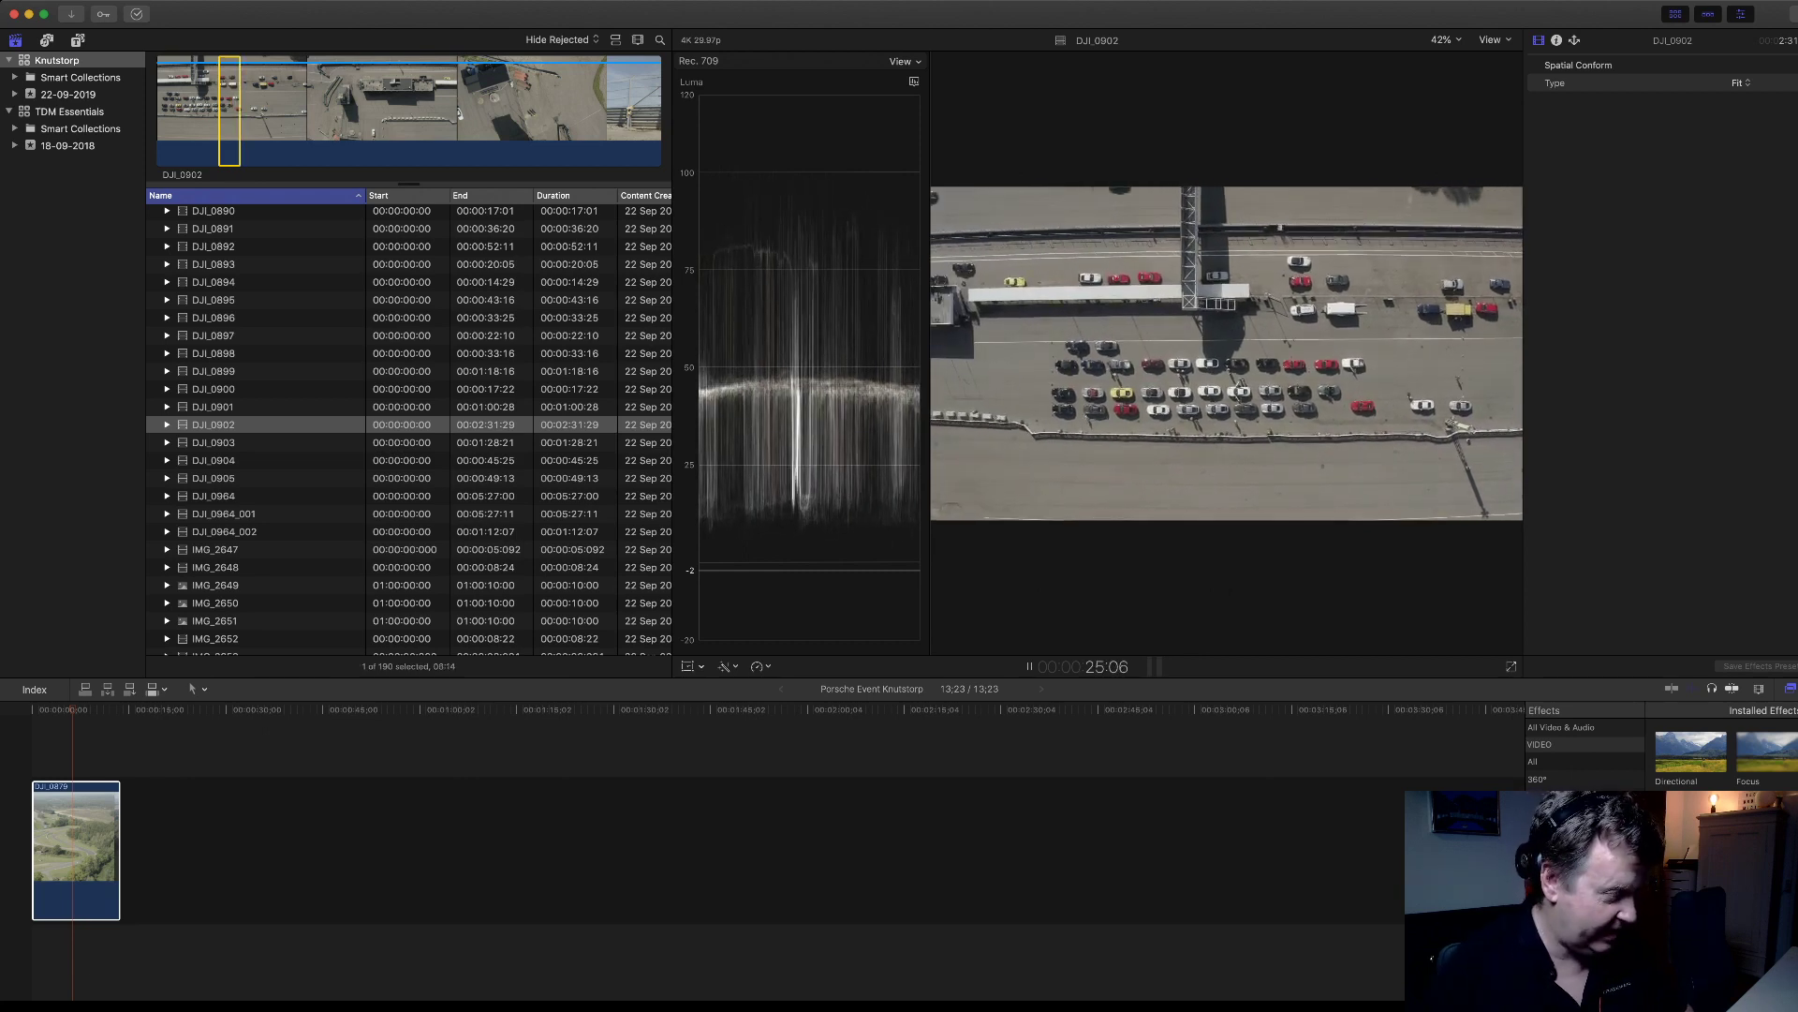
pyautogui.press('e')
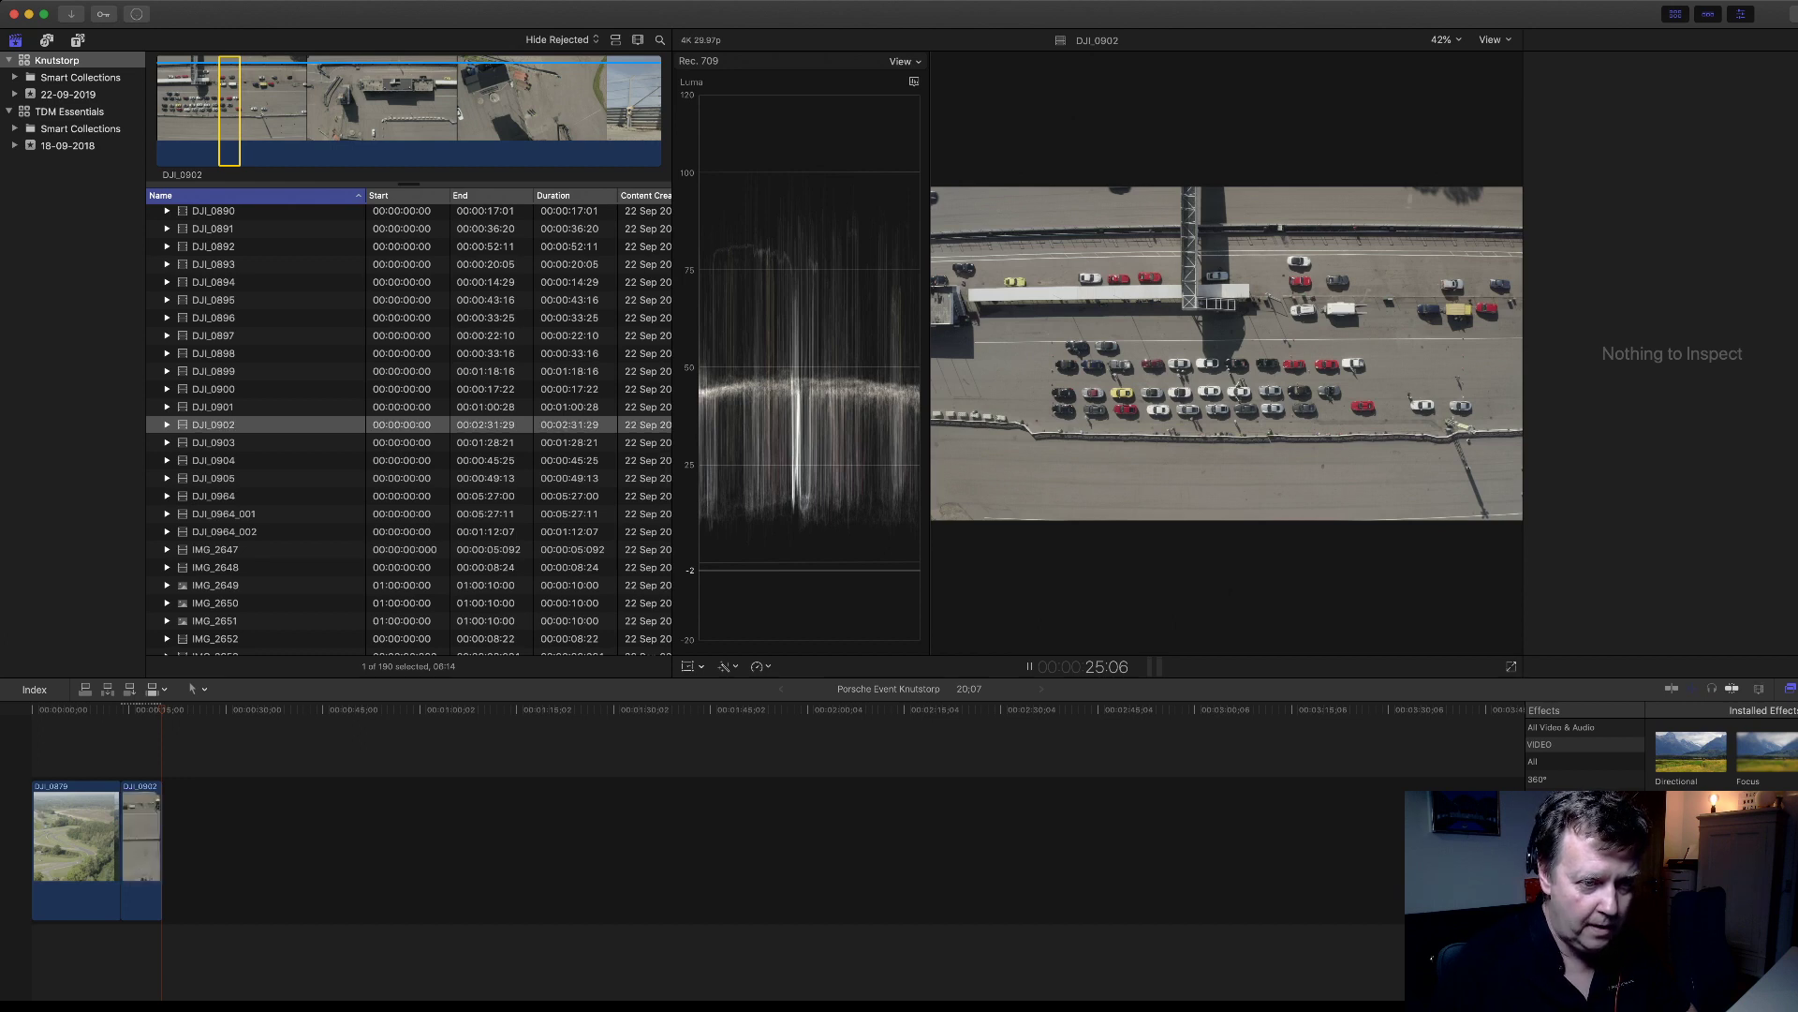
# - Select the DJI_0902 clip on the timeline and place the playhead at 19:24, near the clip's end
pyautogui.press('super+2')
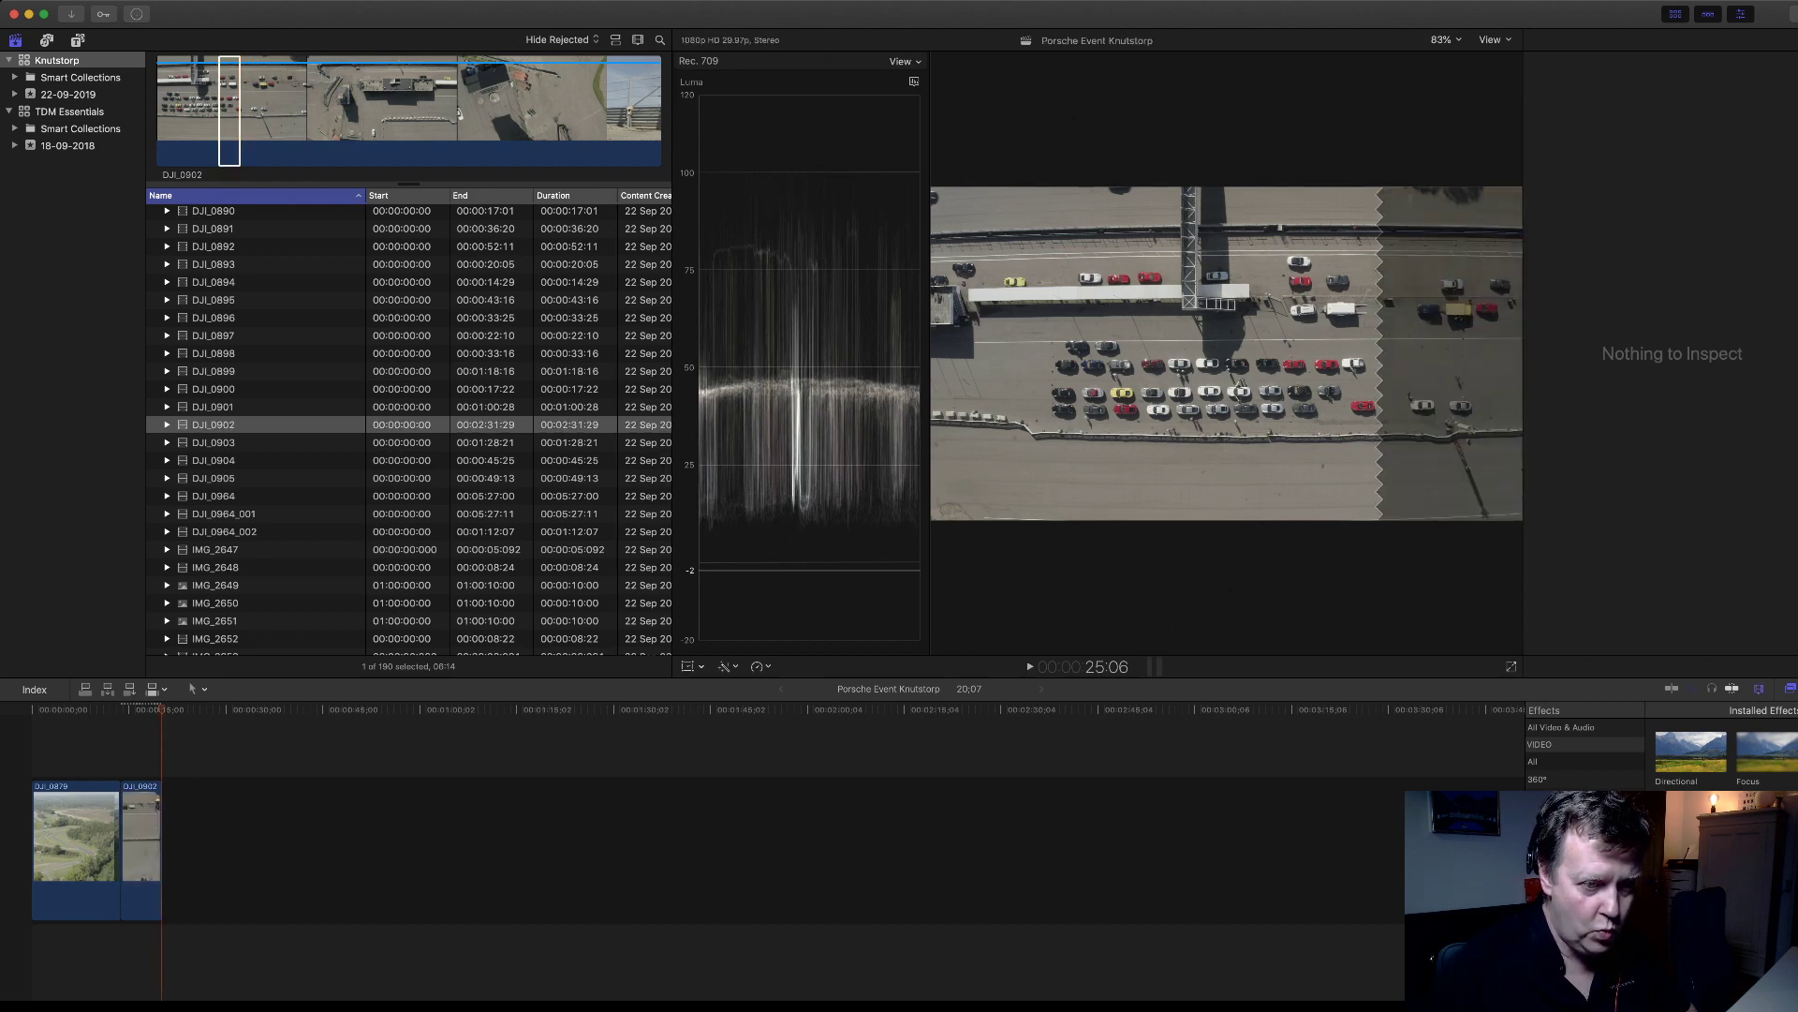
pyautogui.press('super+equal')
pyautogui.press('super+equal')
pyautogui.press('super+equal')
pyautogui.press('super+equal')
pyautogui.press('super+equal')
pyautogui.press('super+equal')
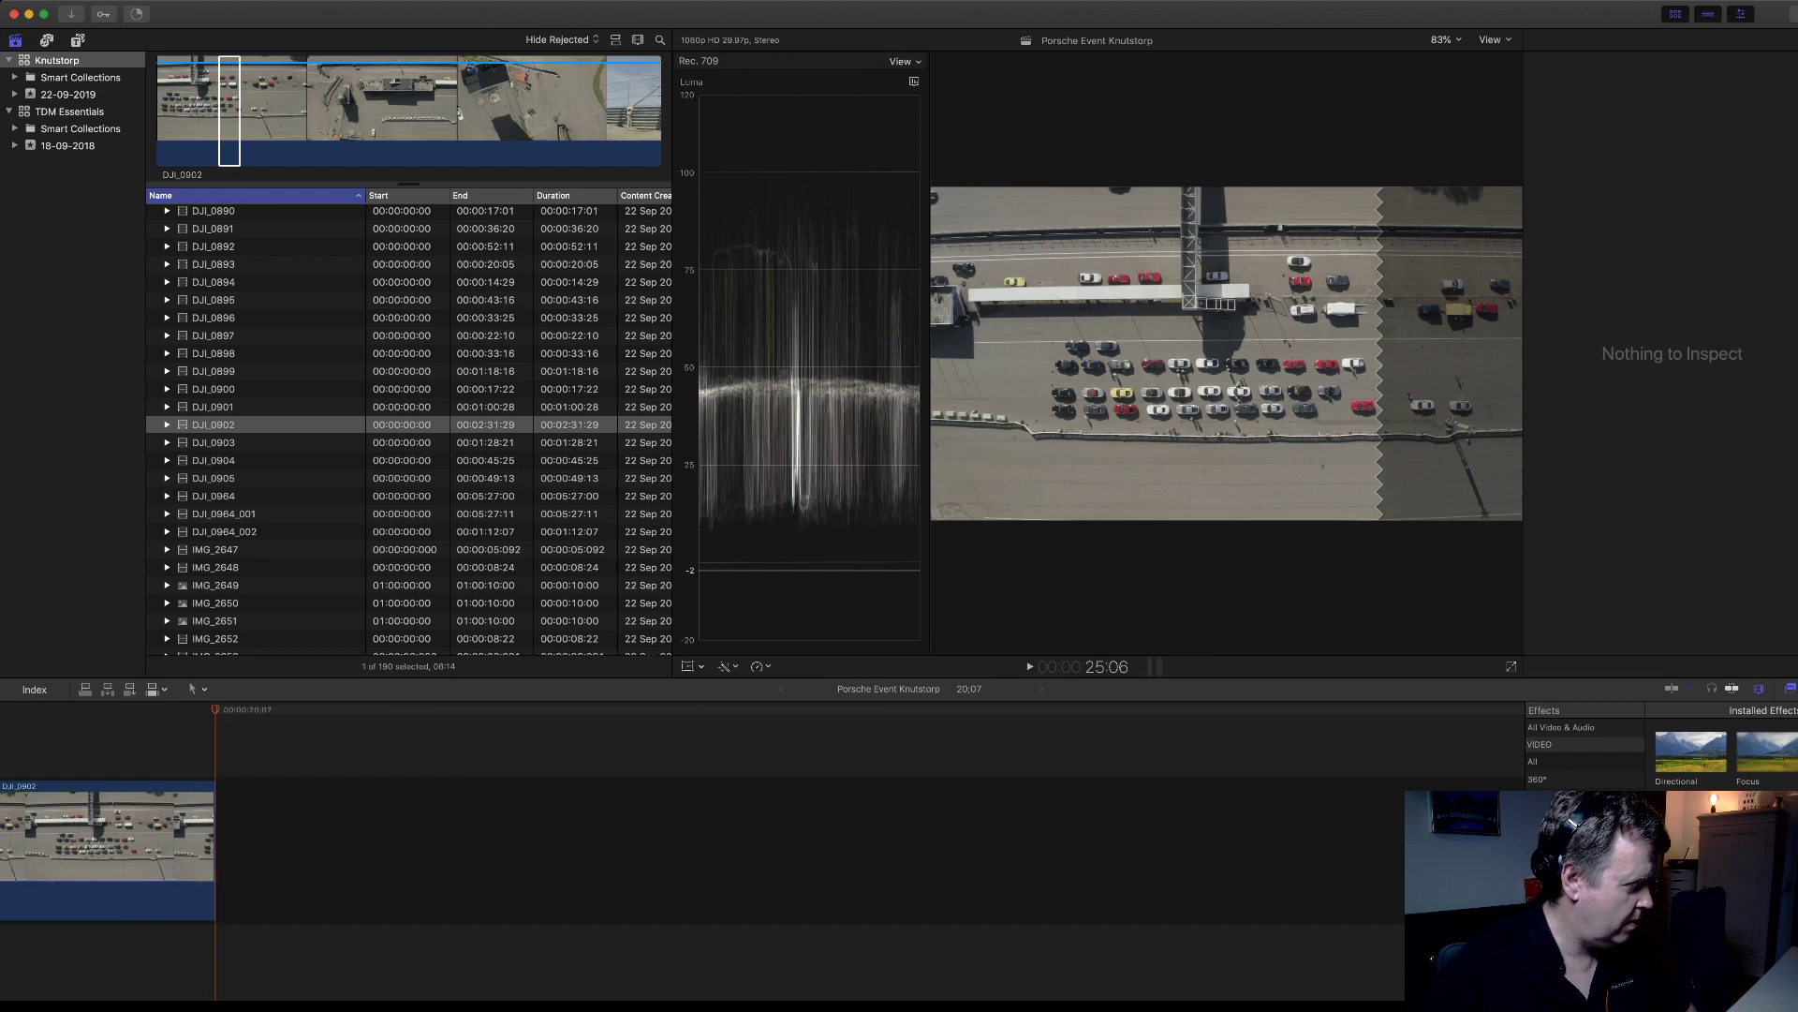
pyautogui.press('super+minus')
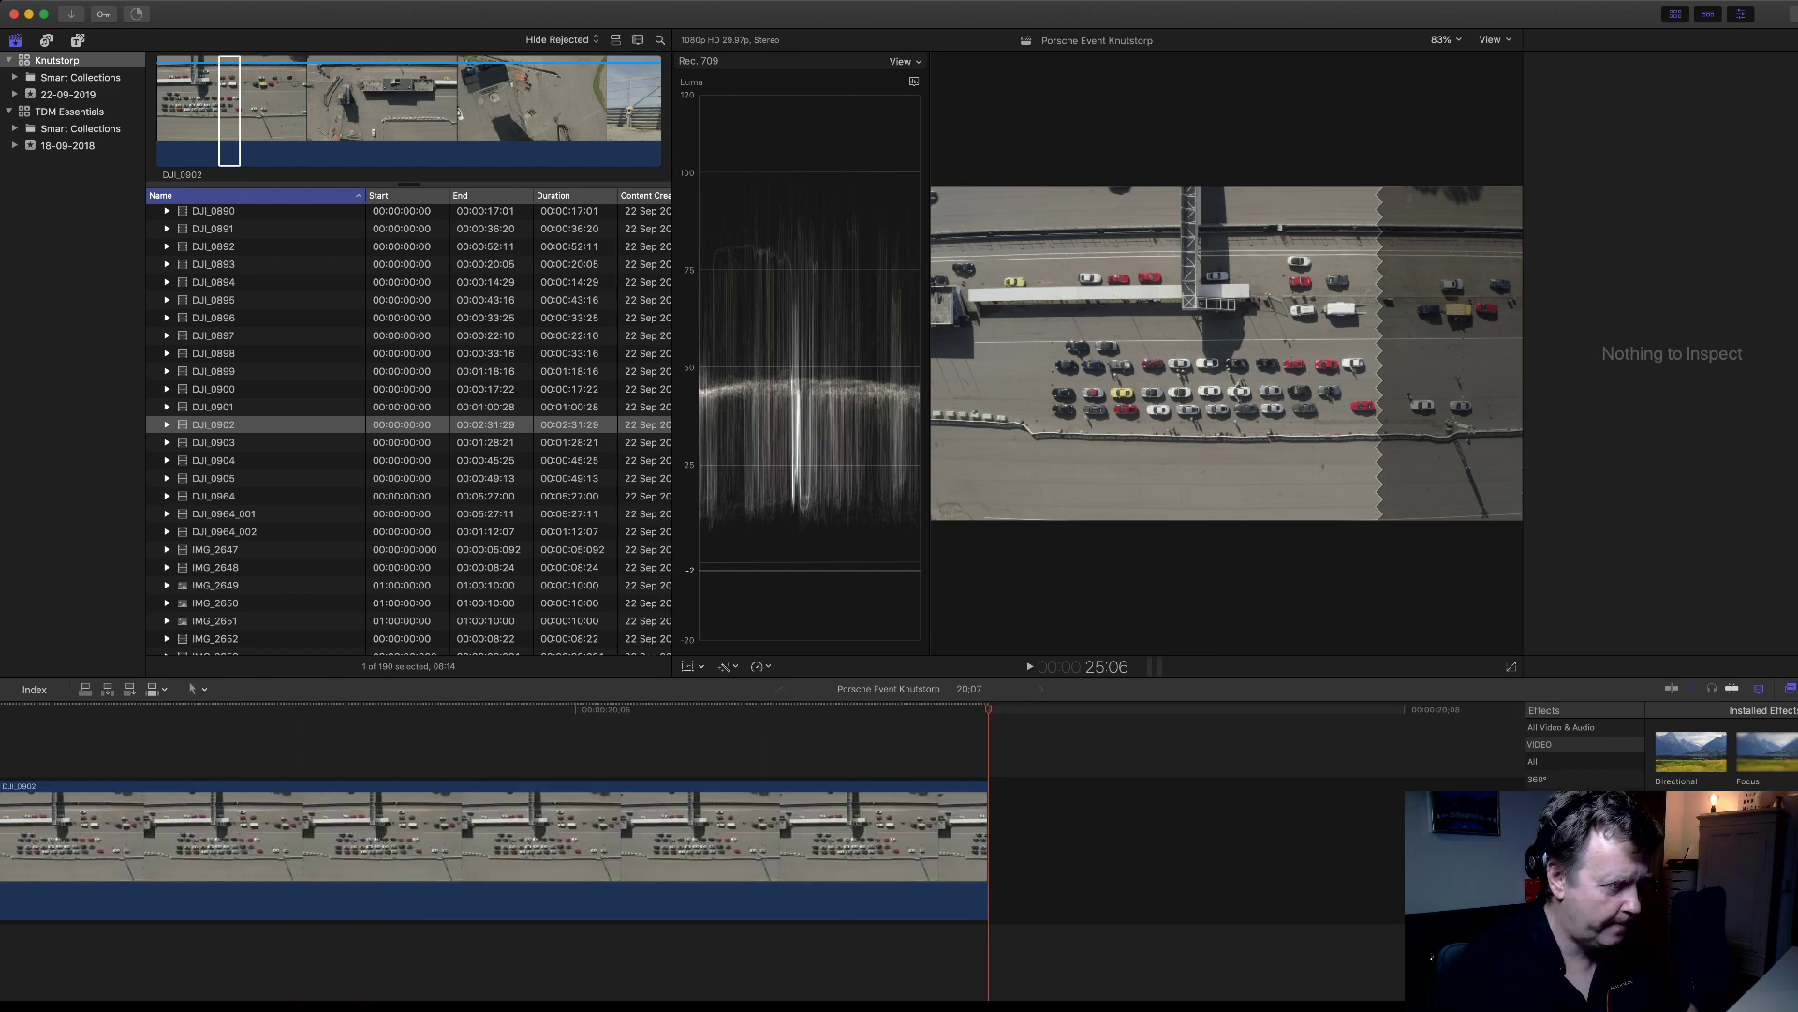
pyautogui.press('super+minus')
pyautogui.press('super+minus')
pyautogui.press('super+minus')
pyautogui.press('super+minus')
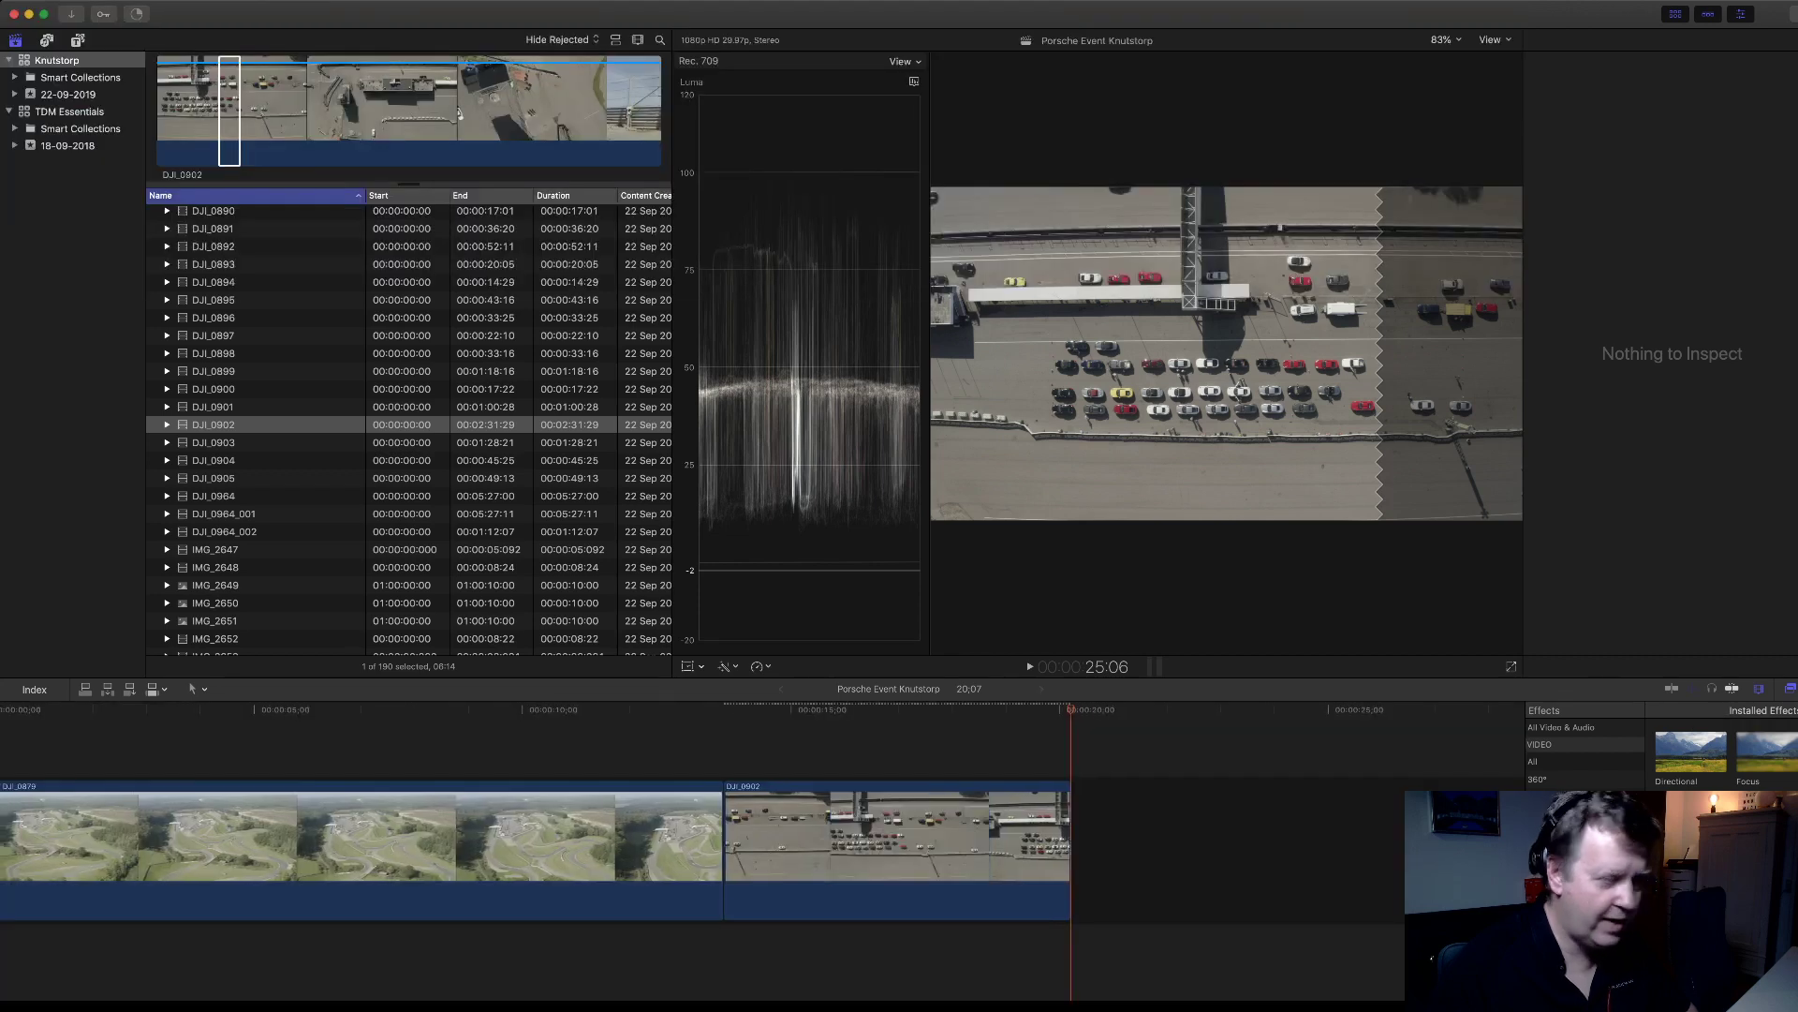
pyautogui.click(828, 833)
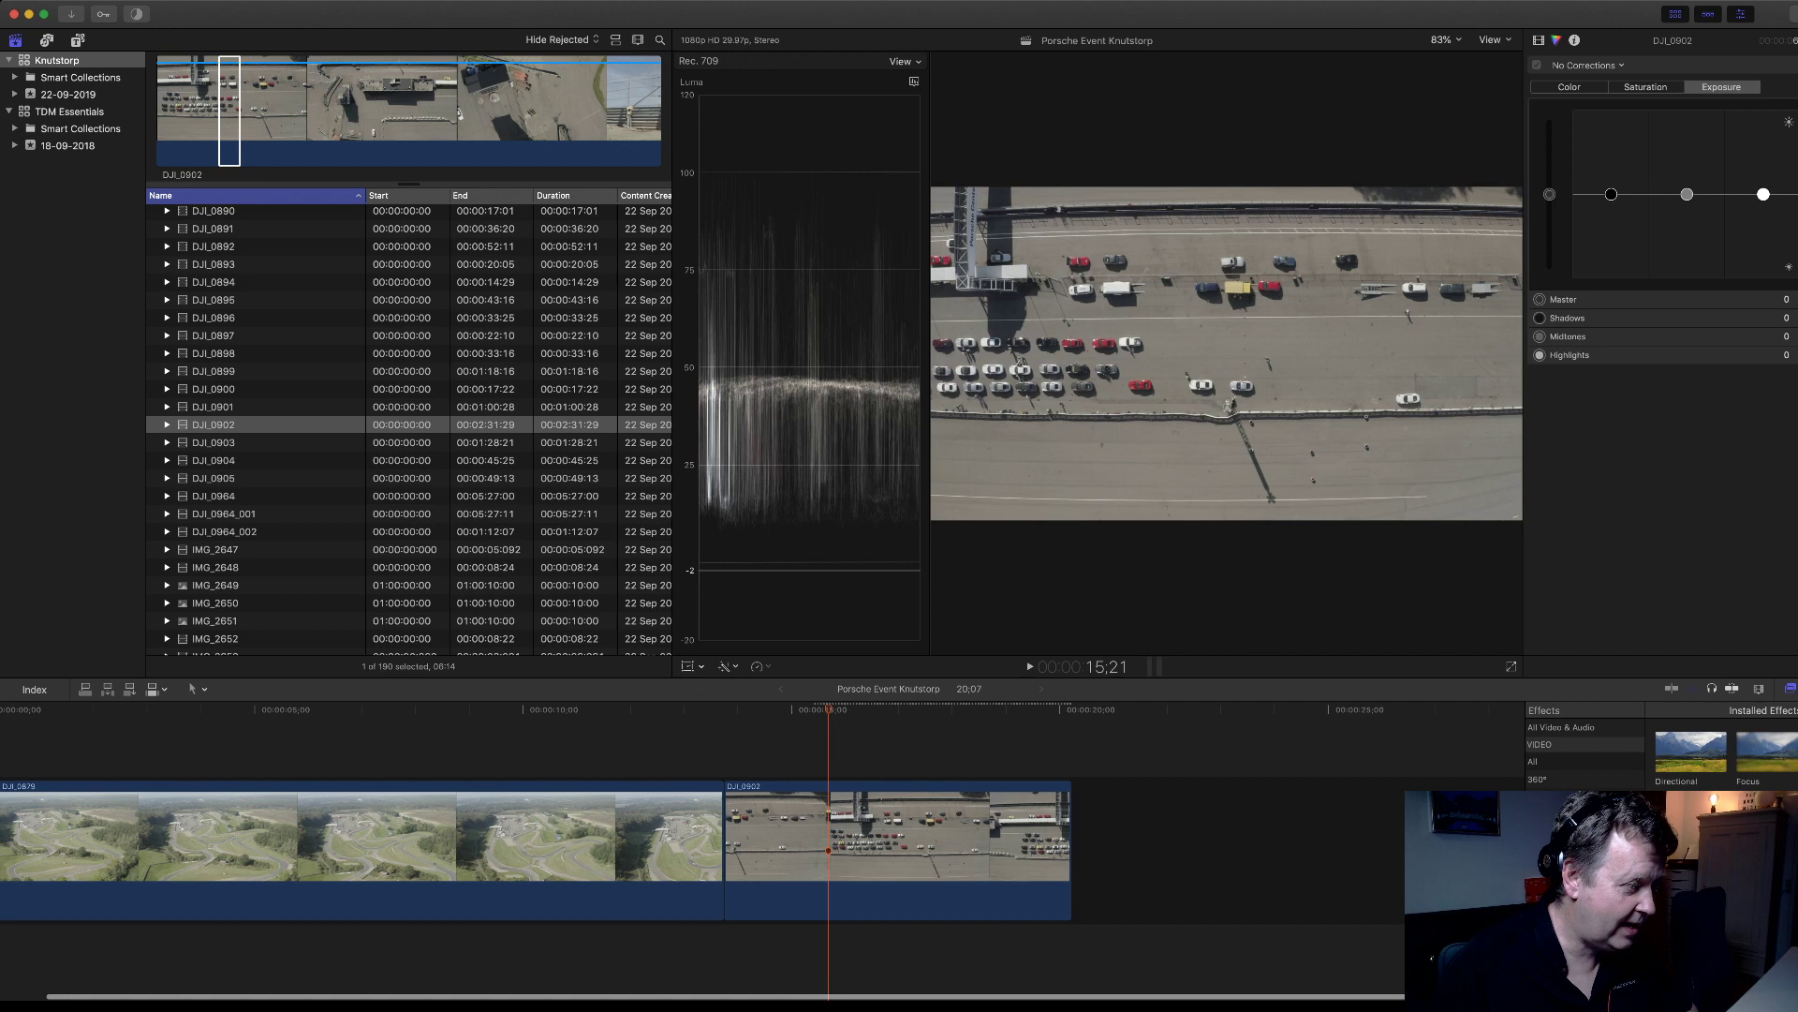
pyautogui.click(897, 710)
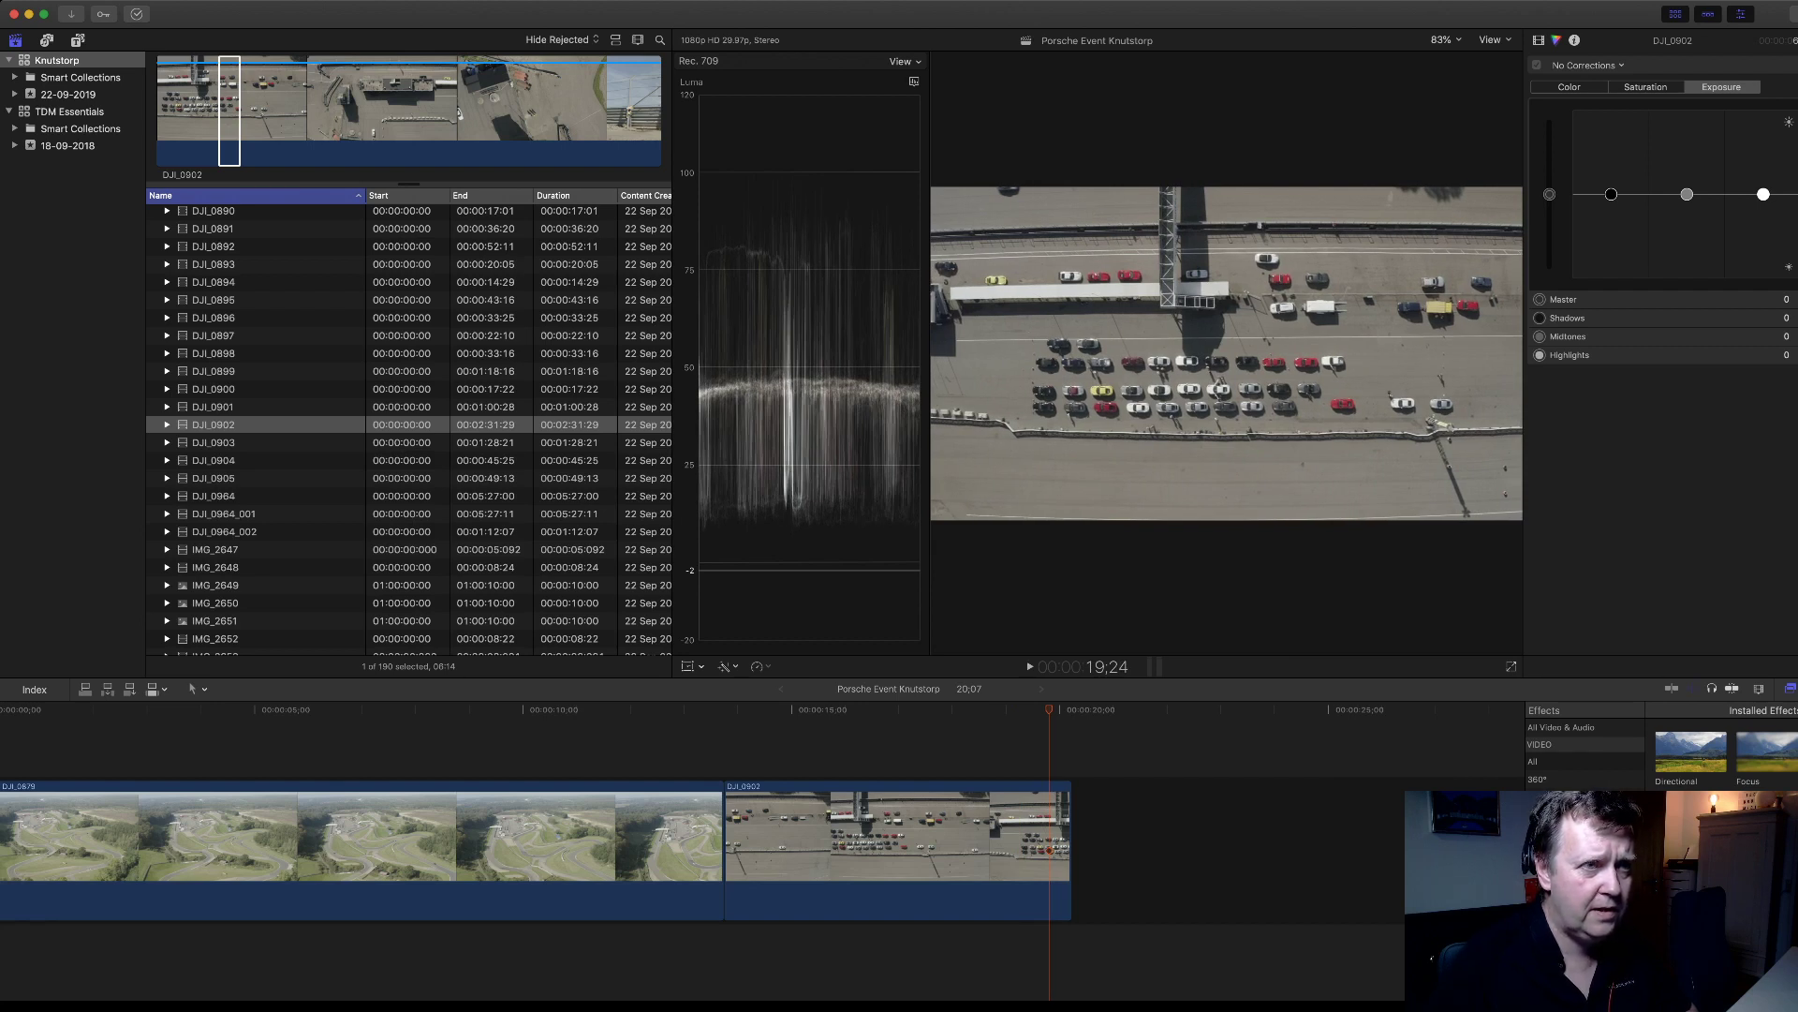
# - Scale the DJI_0902 timeline clip uniformly, trying 200% before settling on 150%
pyautogui.click(1539, 40)
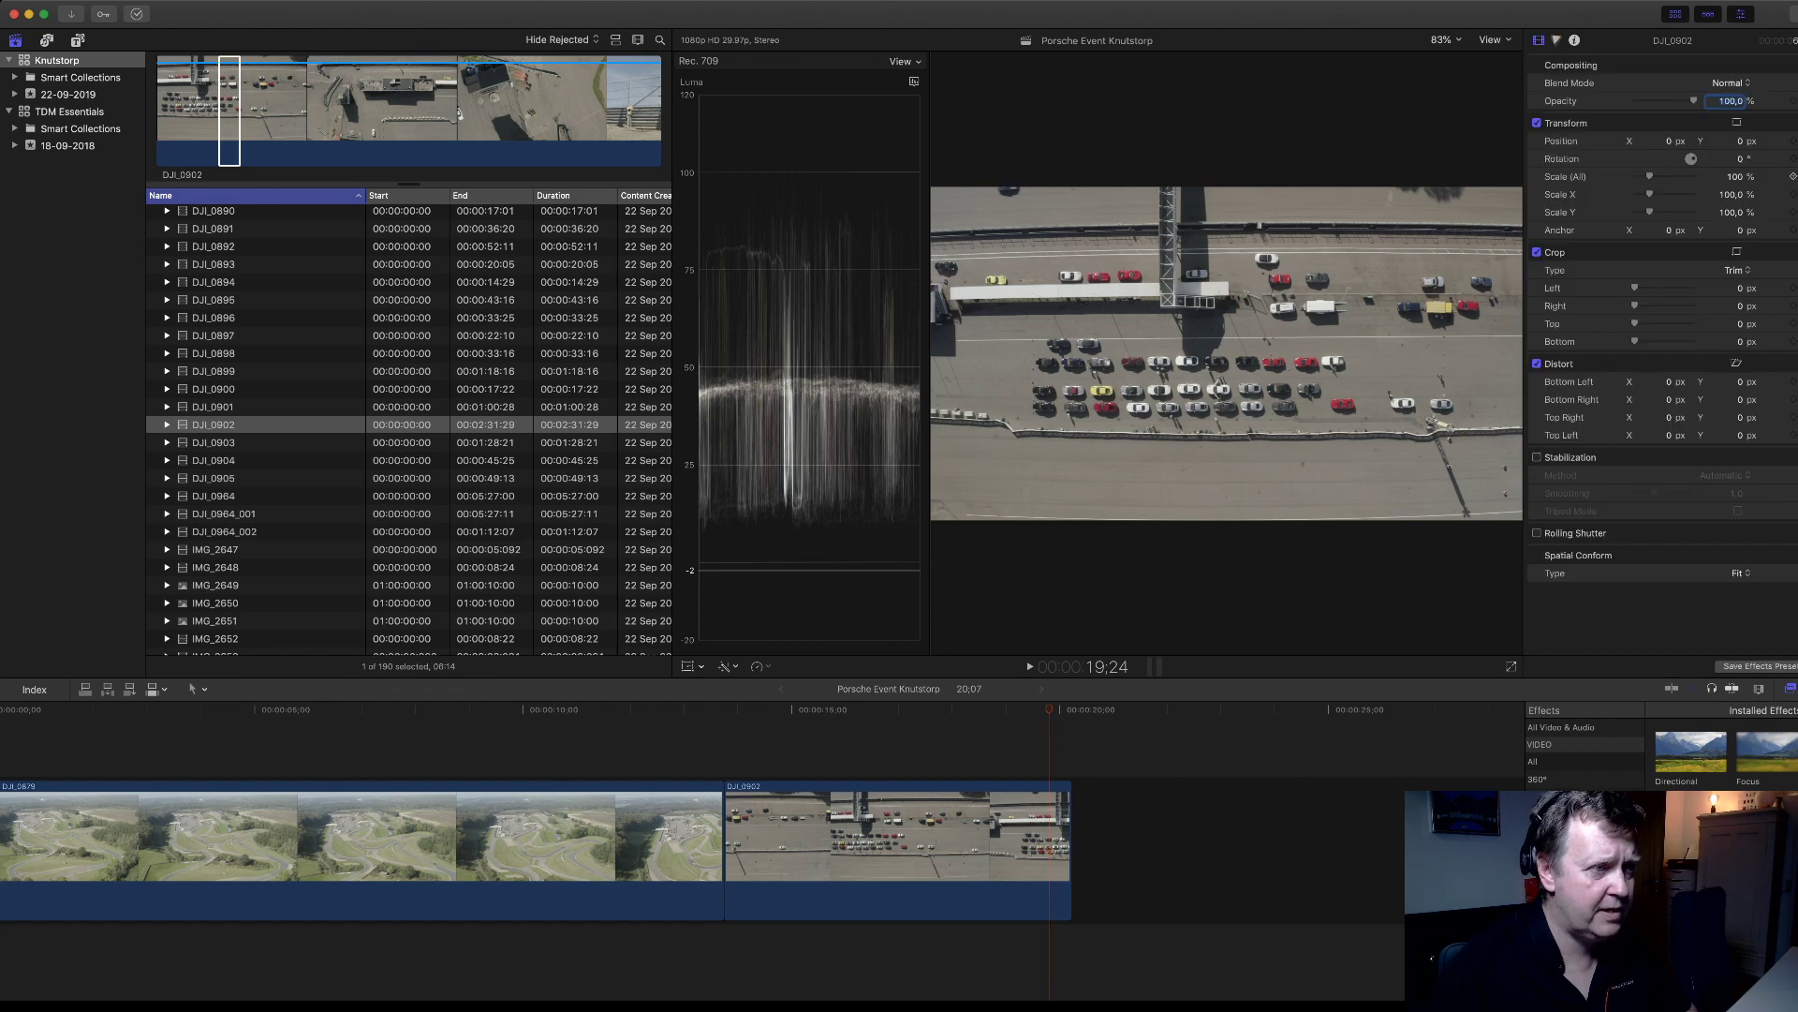
pyautogui.moveTo(1649, 176); pyautogui.dragTo(1659, 176)
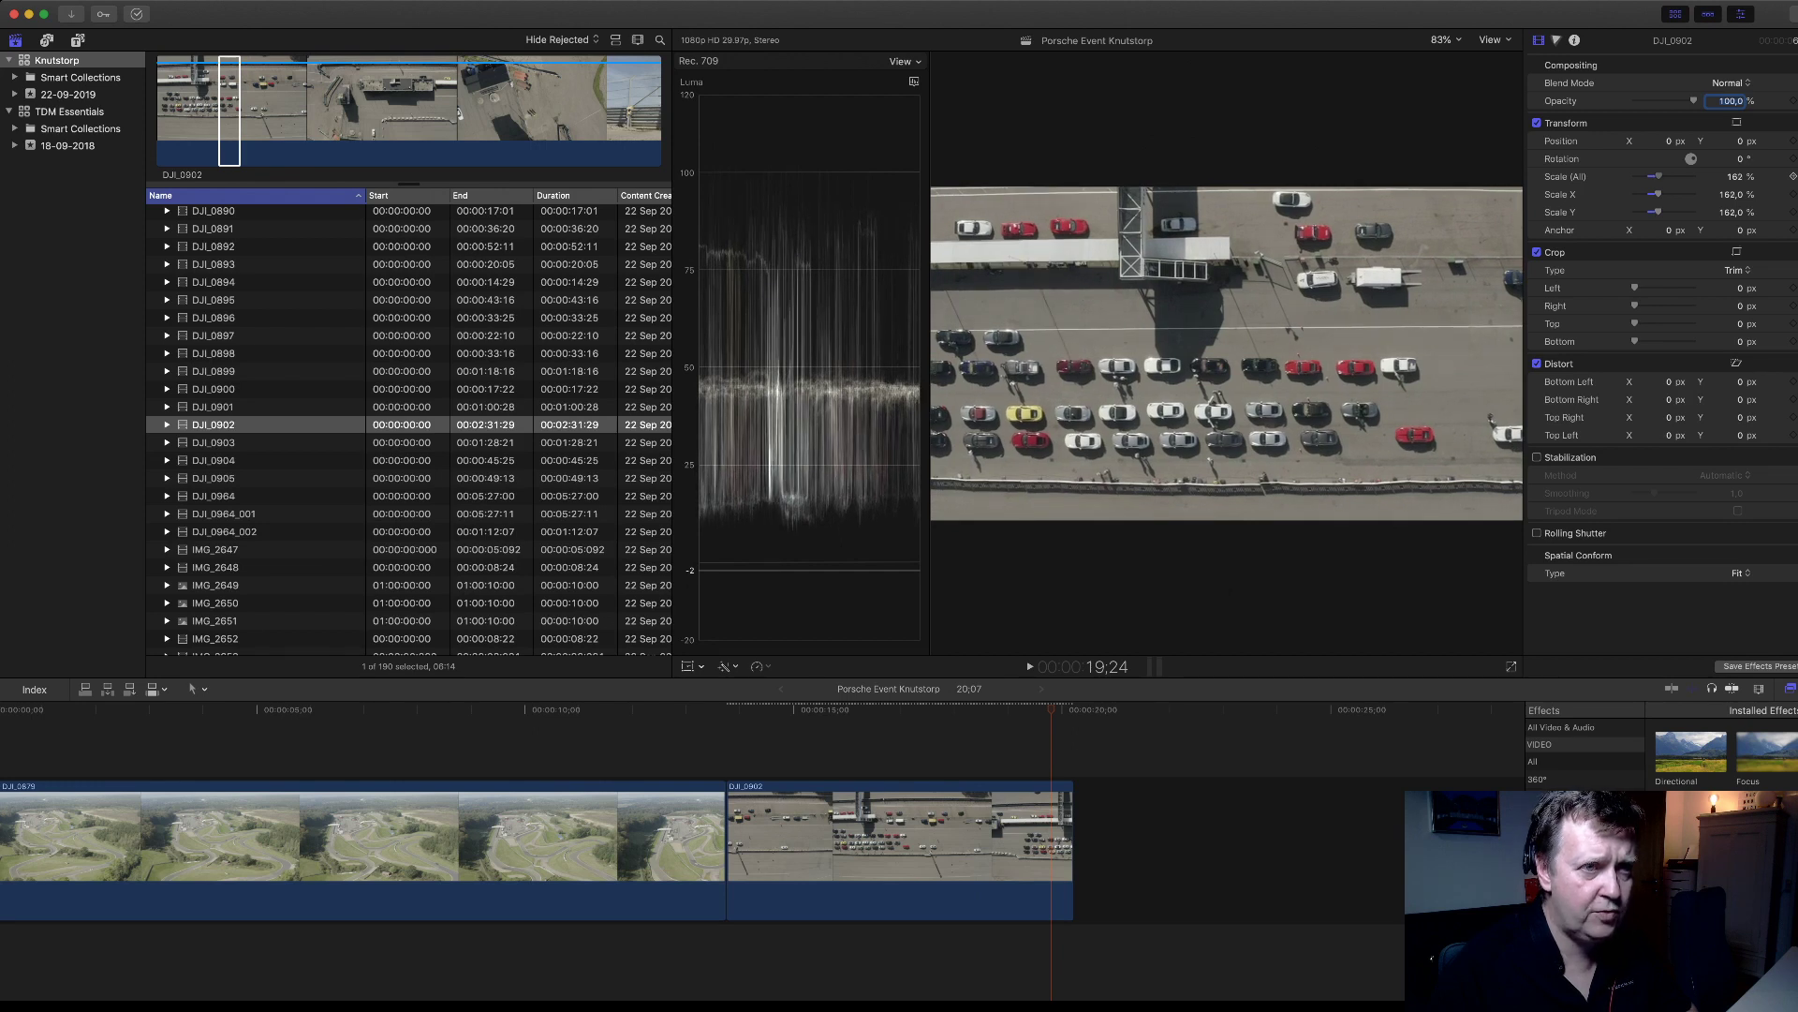
pyautogui.click(1734, 176)
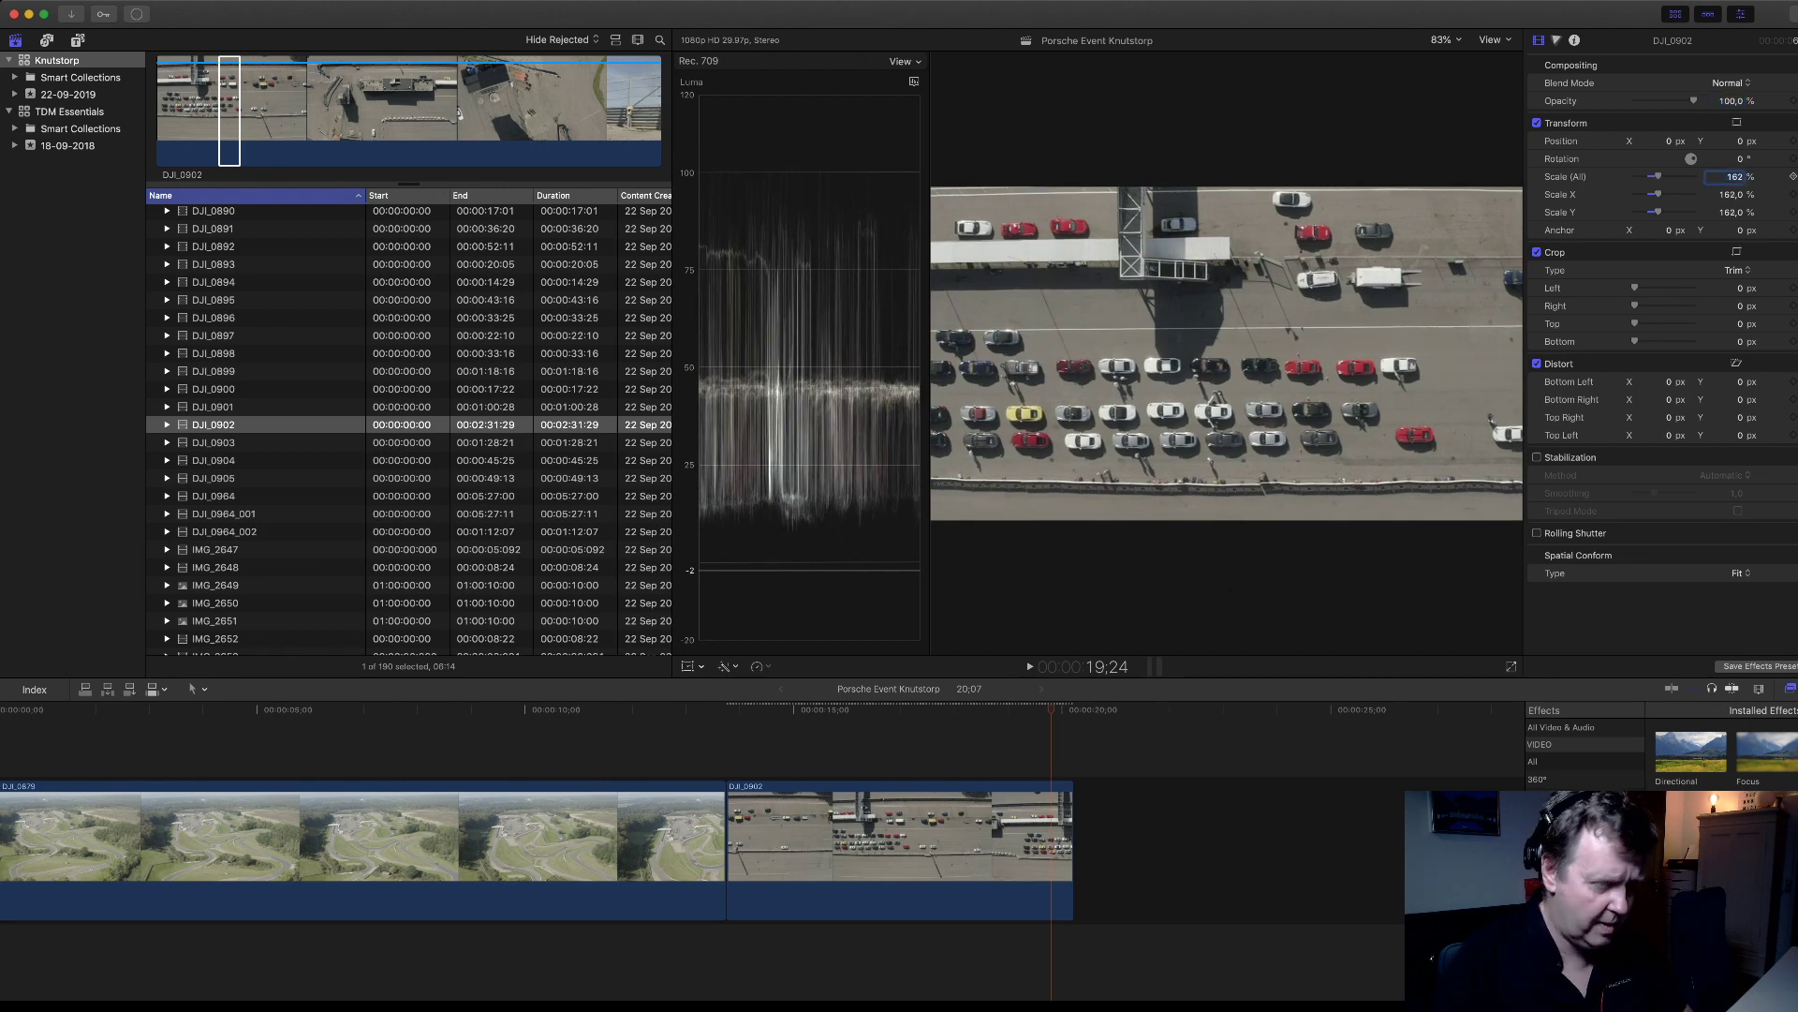
pyautogui.write('200')
pyautogui.press('Return')
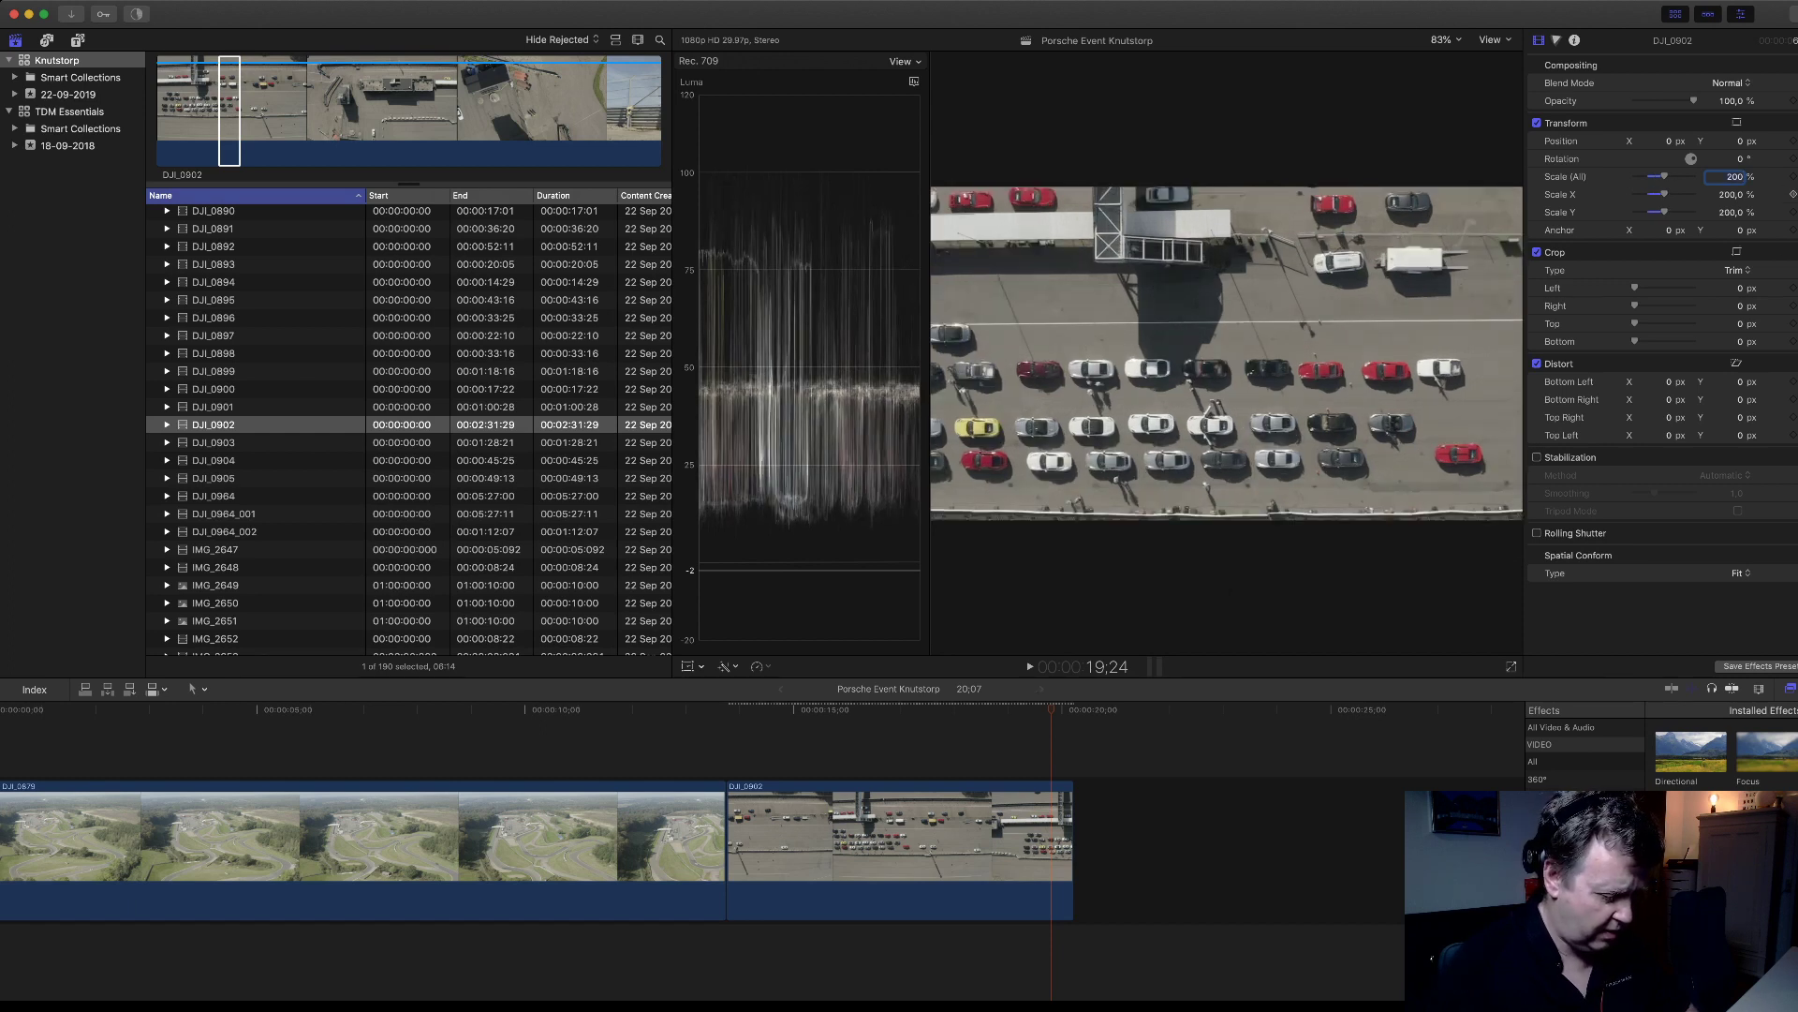
pyautogui.press('Return')
pyautogui.write('150')
pyautogui.press('Return')
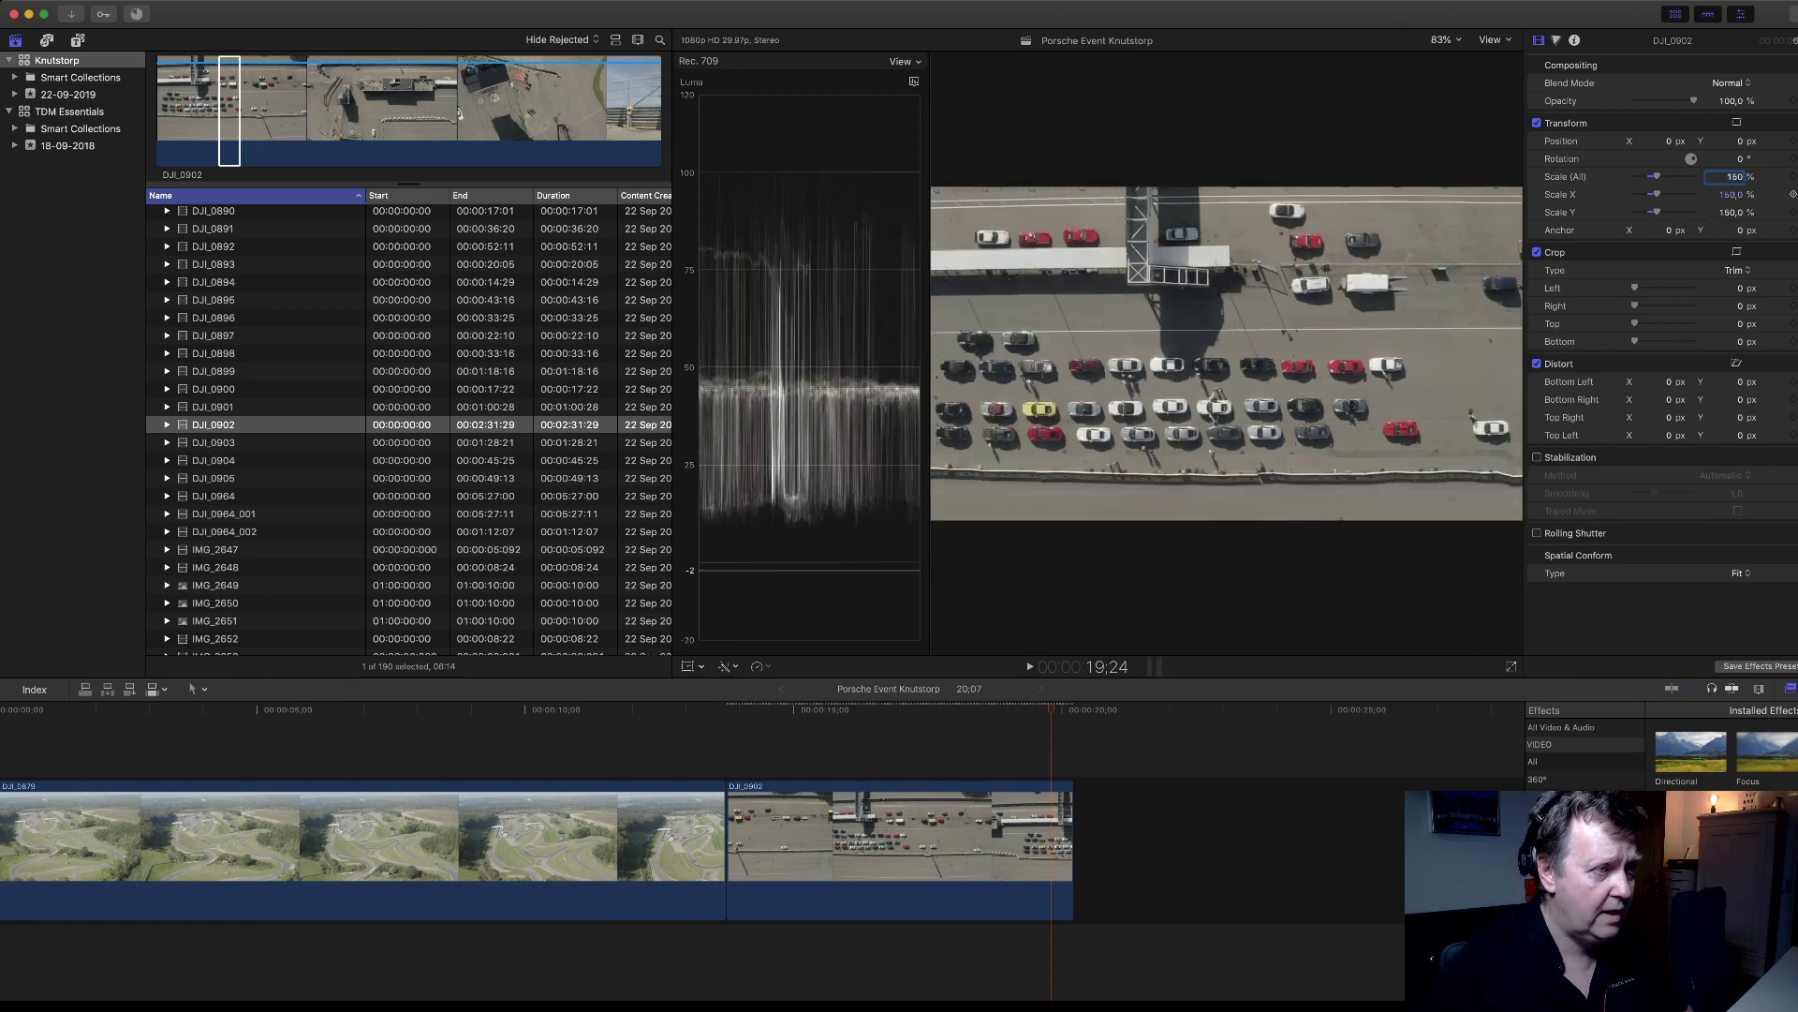
# - Shift the DJI_0902 timeline clip vertically by setting its Y position to 138 px
pyautogui.click(1739, 142)
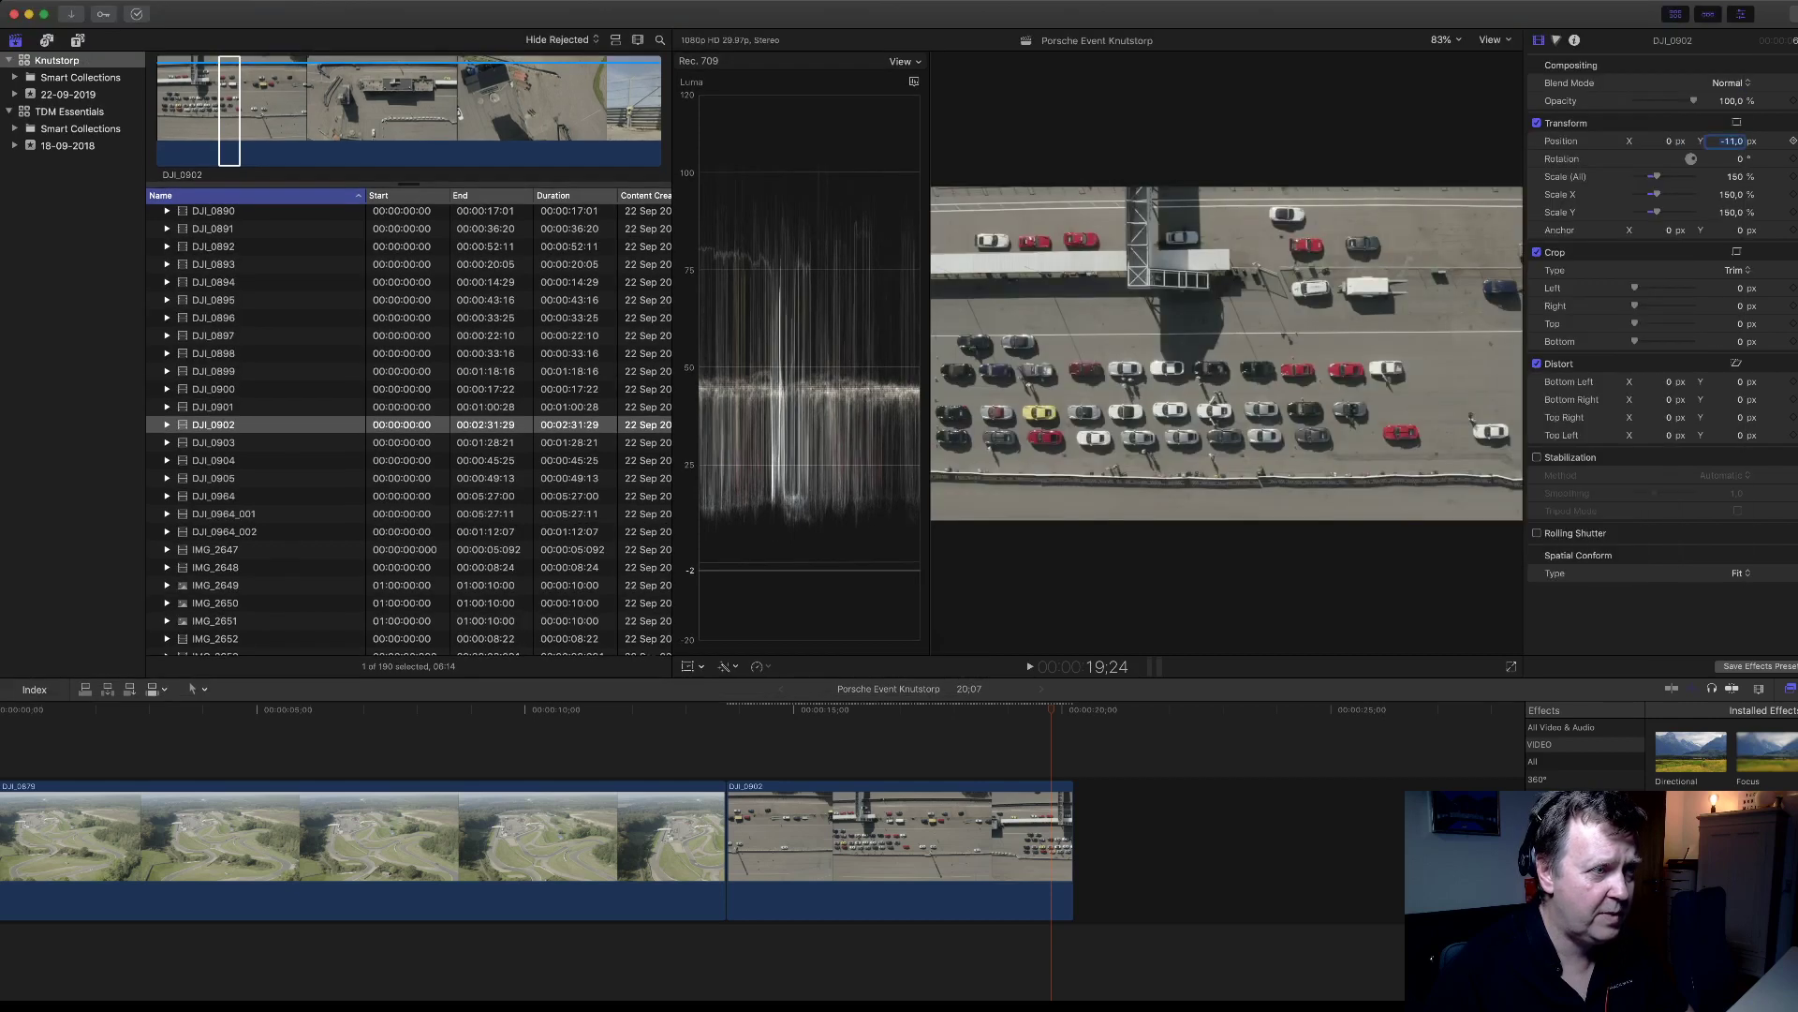
pyautogui.write('83')
pyautogui.press('Return')
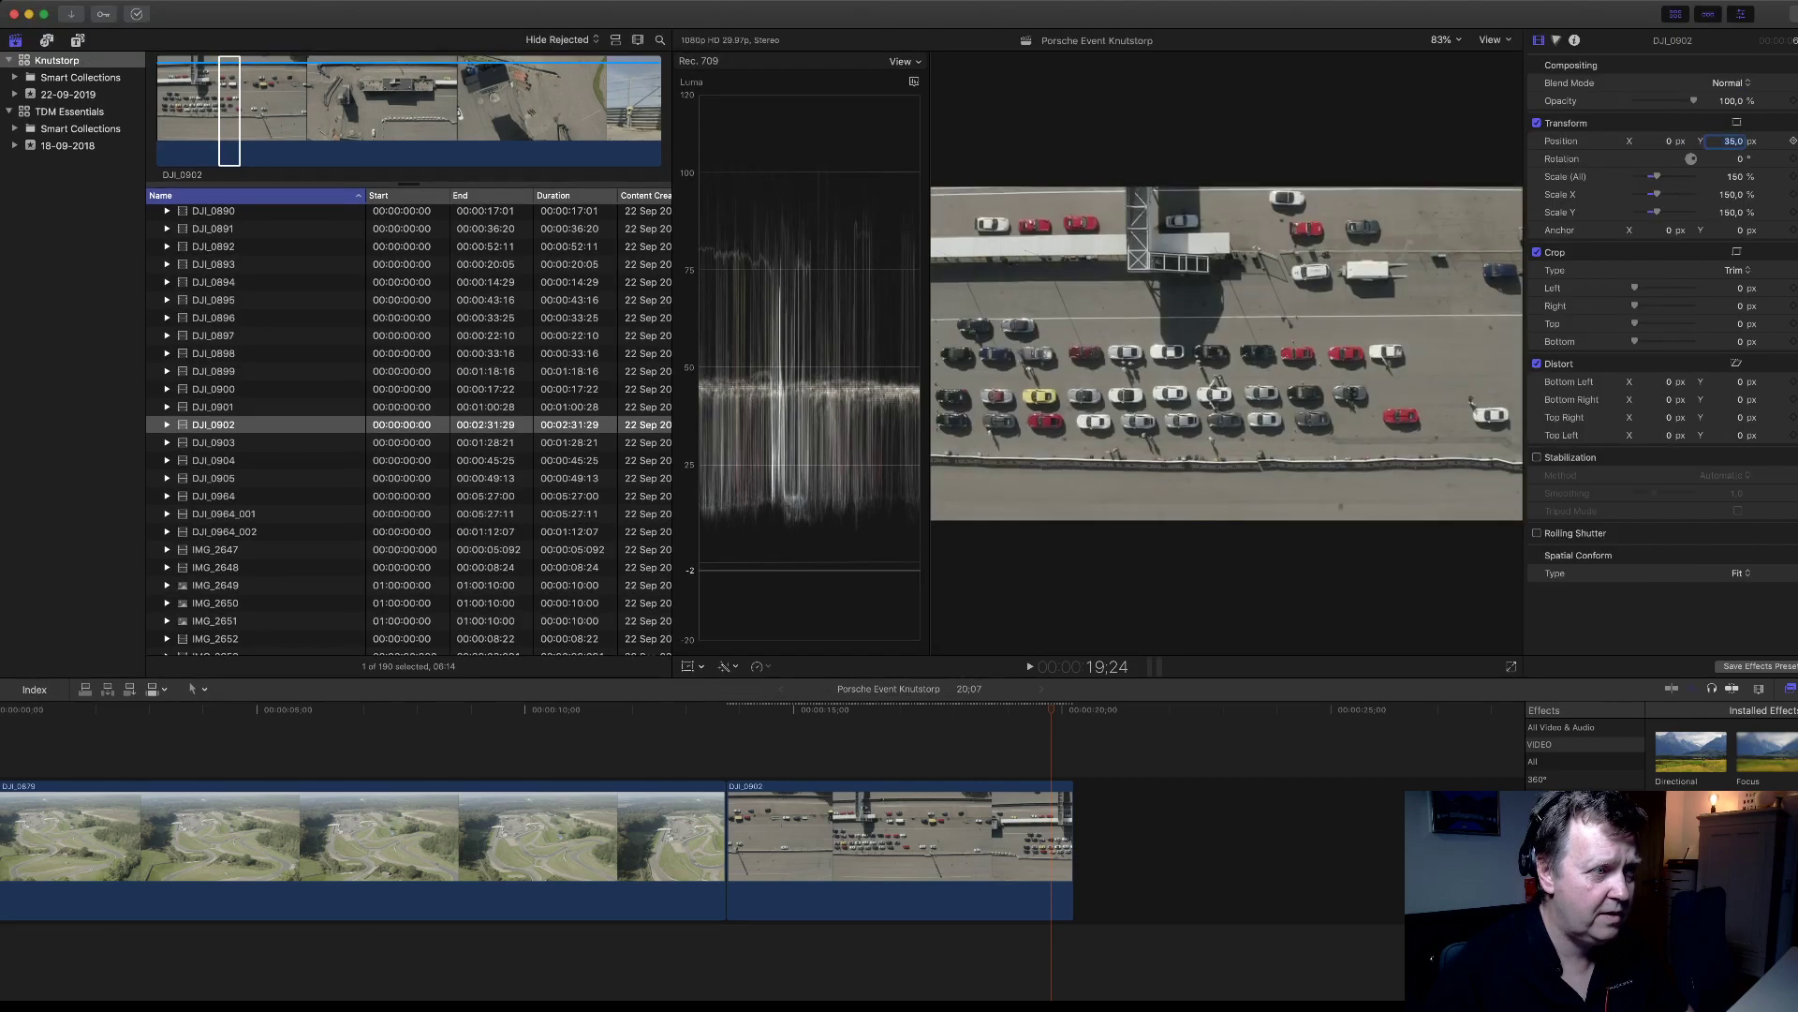
pyautogui.moveTo(1731, 142); pyautogui.dragTo(1771, 142)
pyautogui.click(1653, 141)
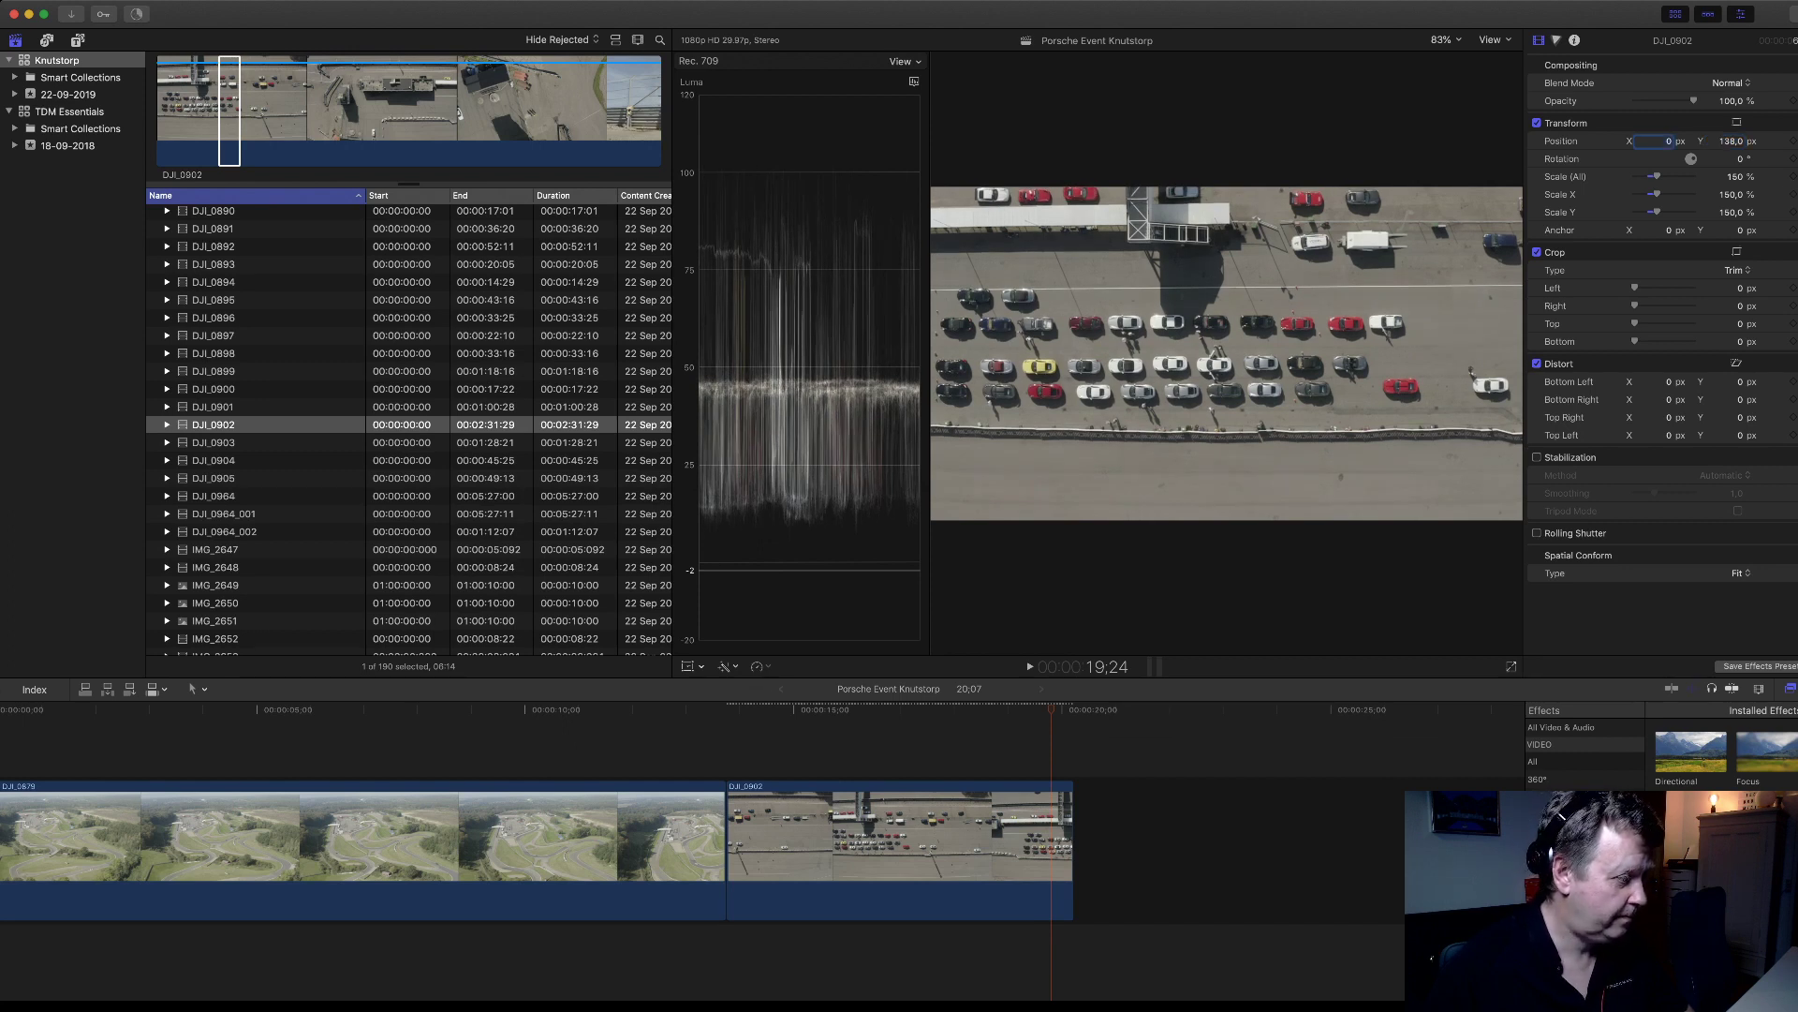
# - Play the timeline forwards and backwards from the cut into DJI_0902 to its end to check the reframed shot
pyautogui.click(722, 849)
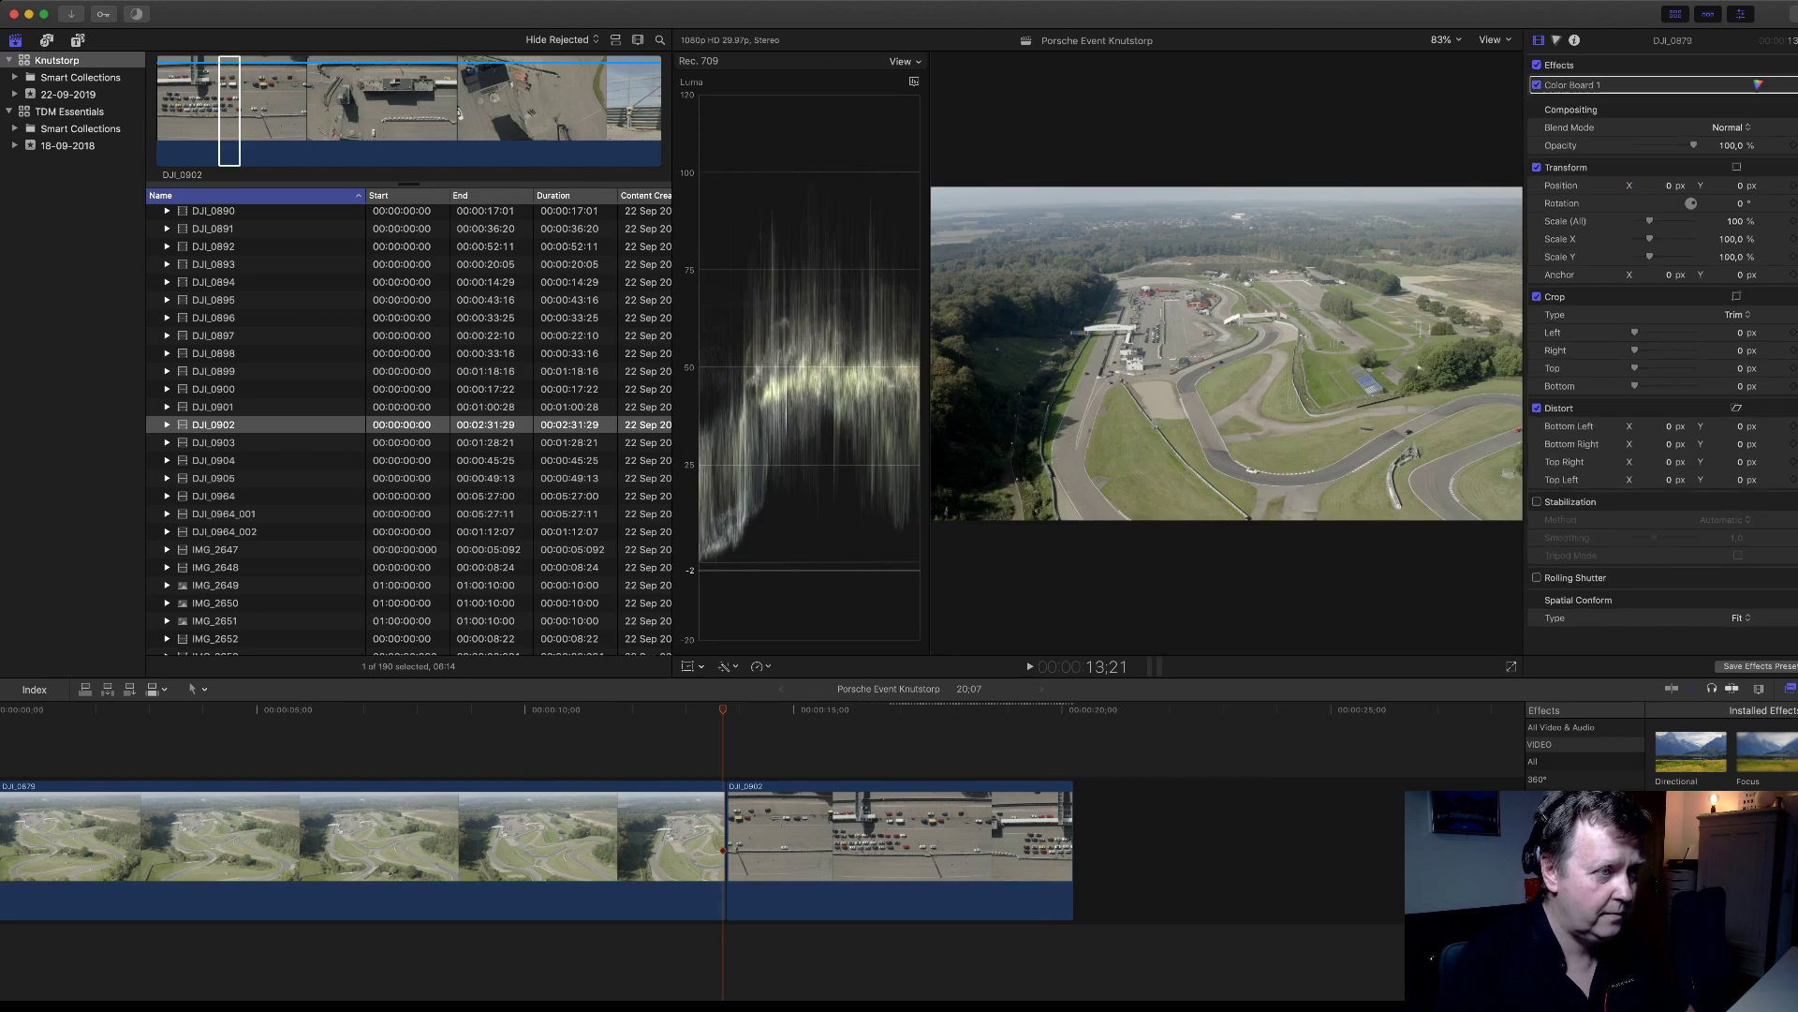
pyautogui.press('space')
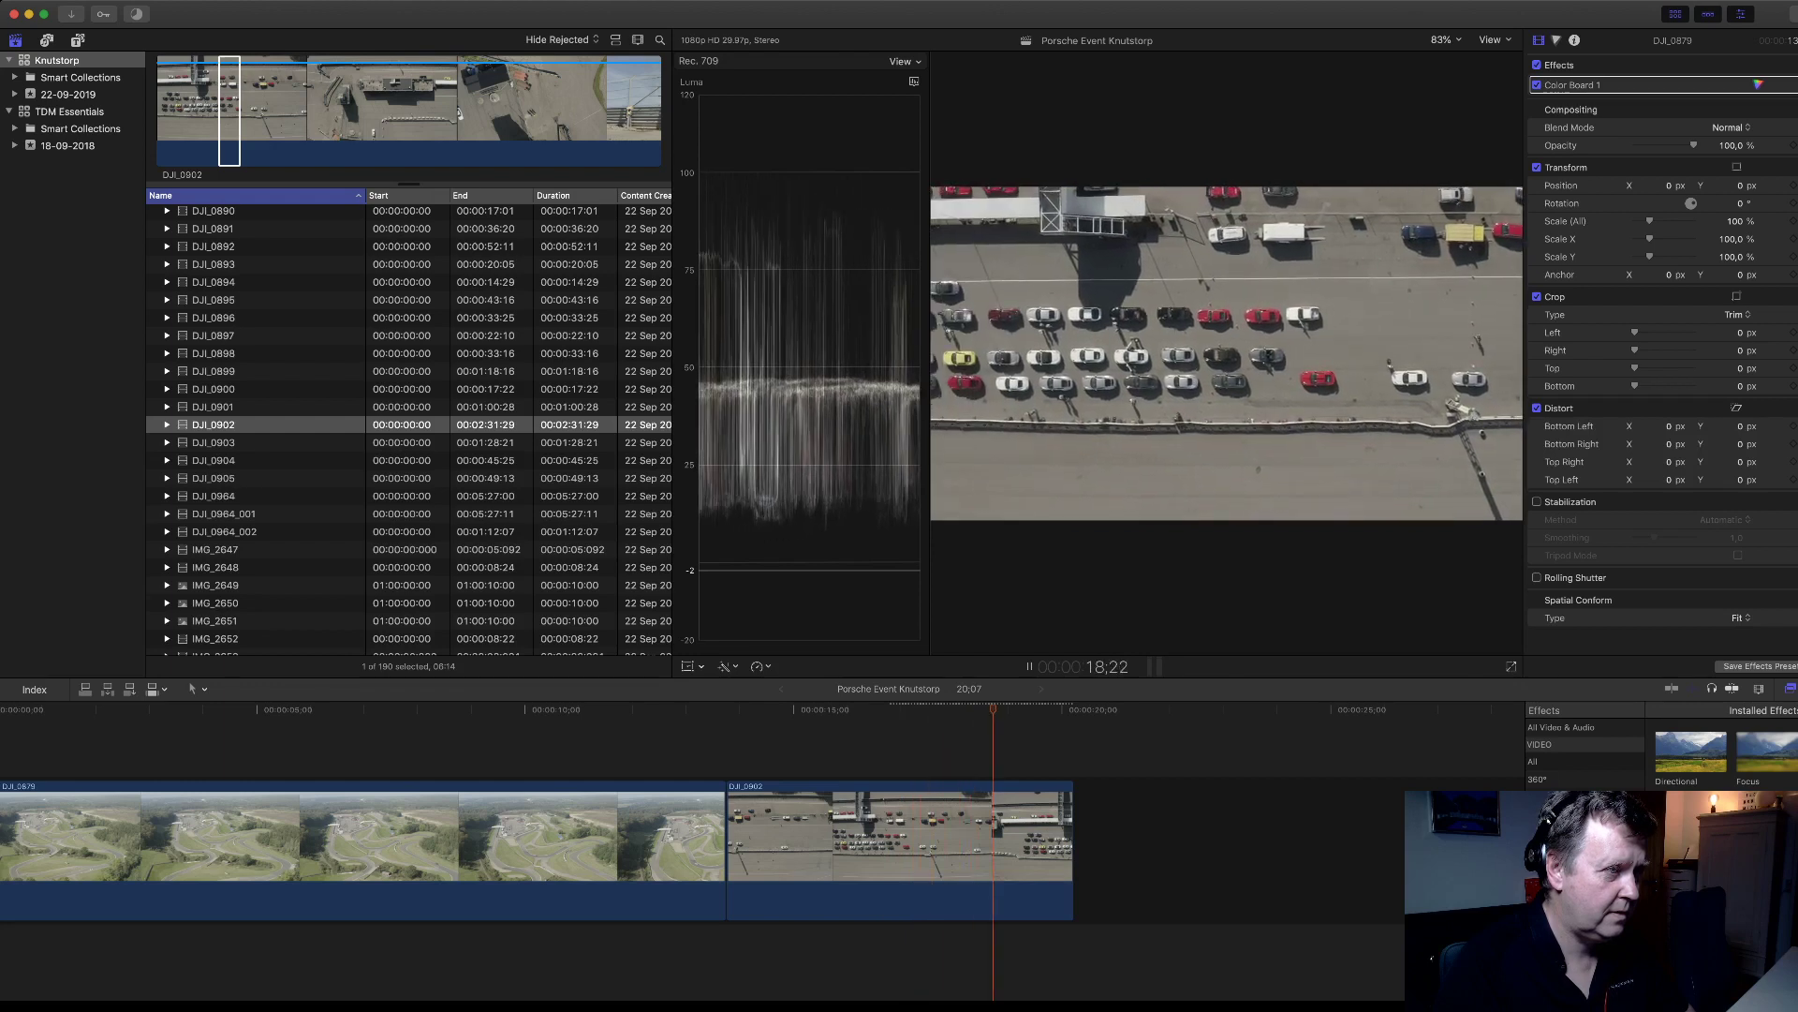
pyautogui.press('j')
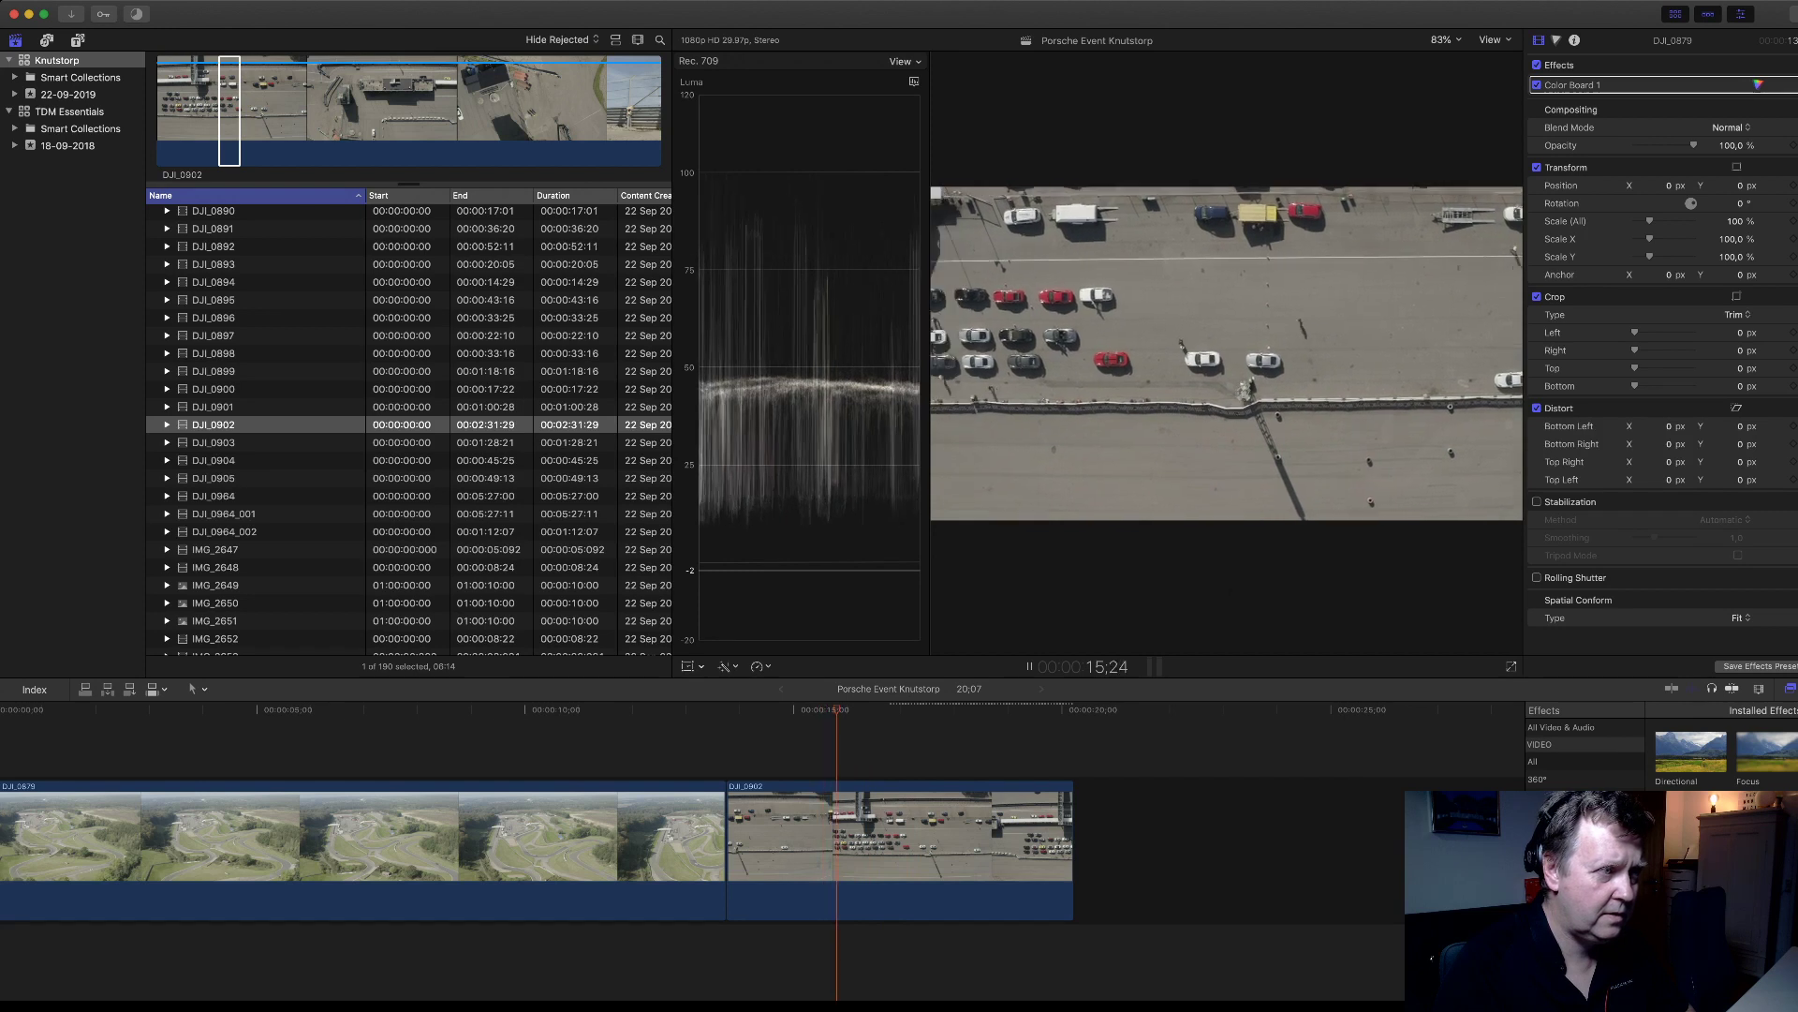
pyautogui.press('l')
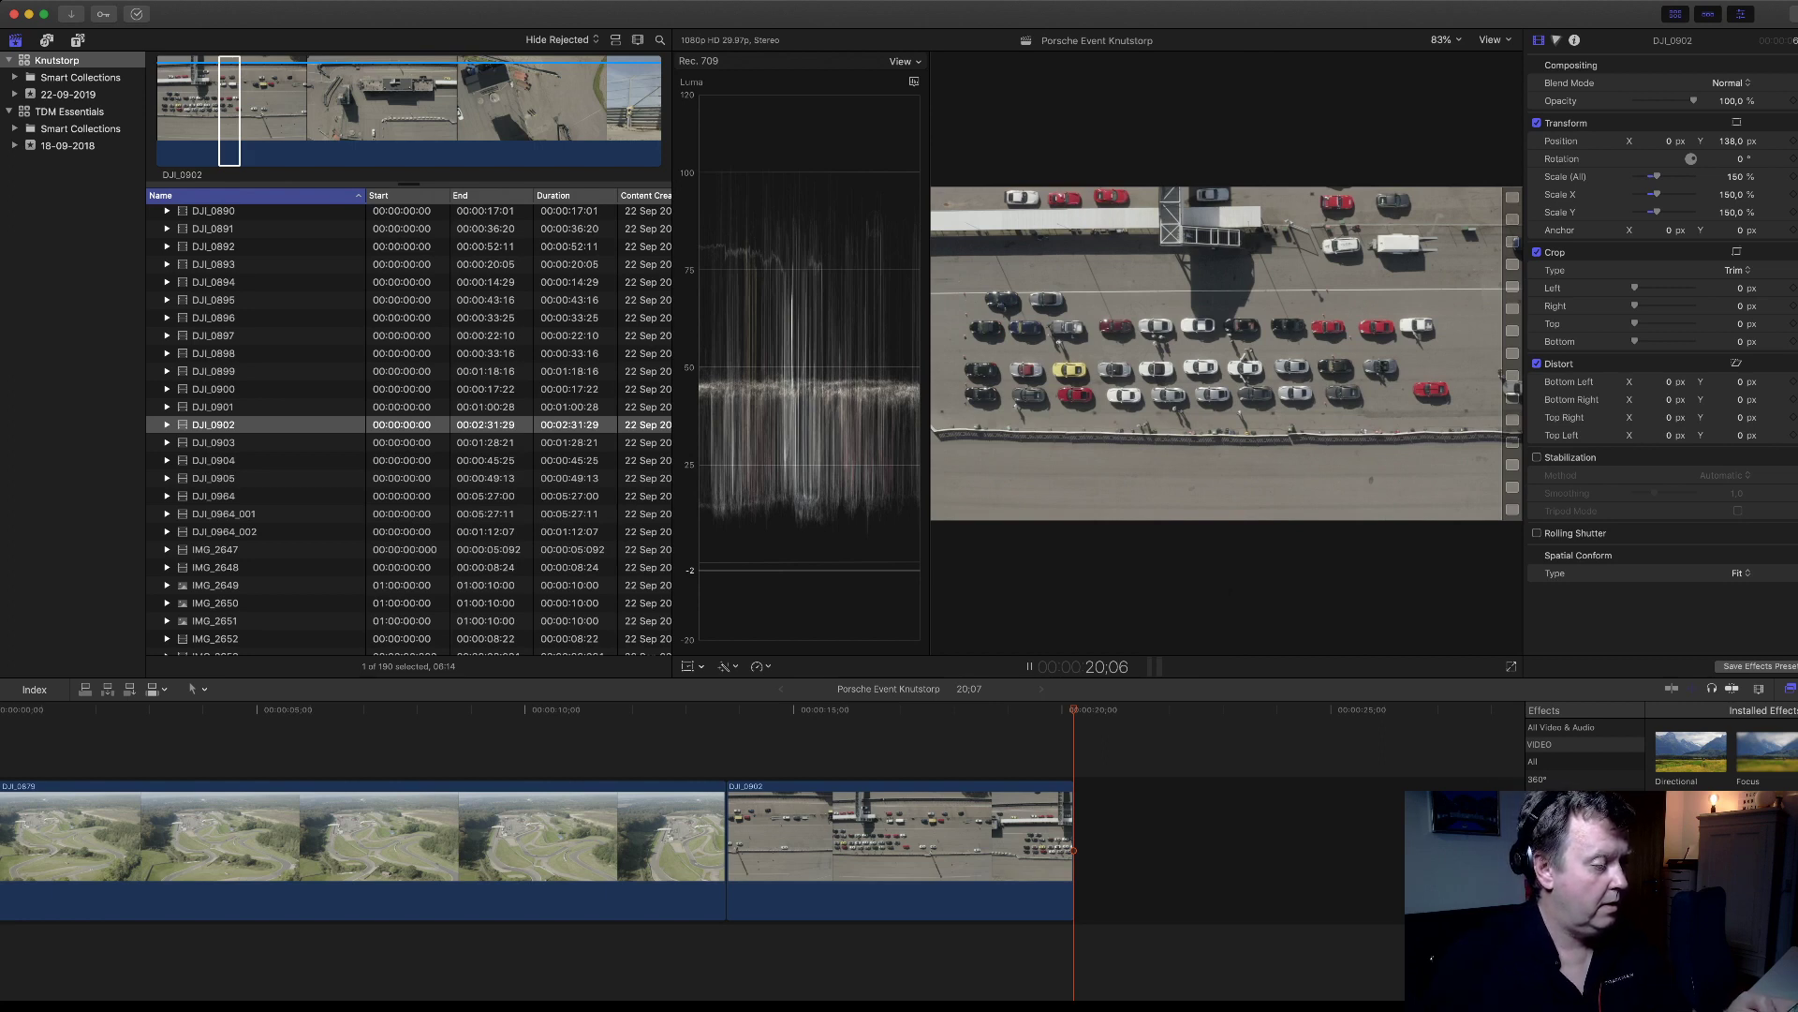
pyautogui.hscroll(-1, 703, 843)
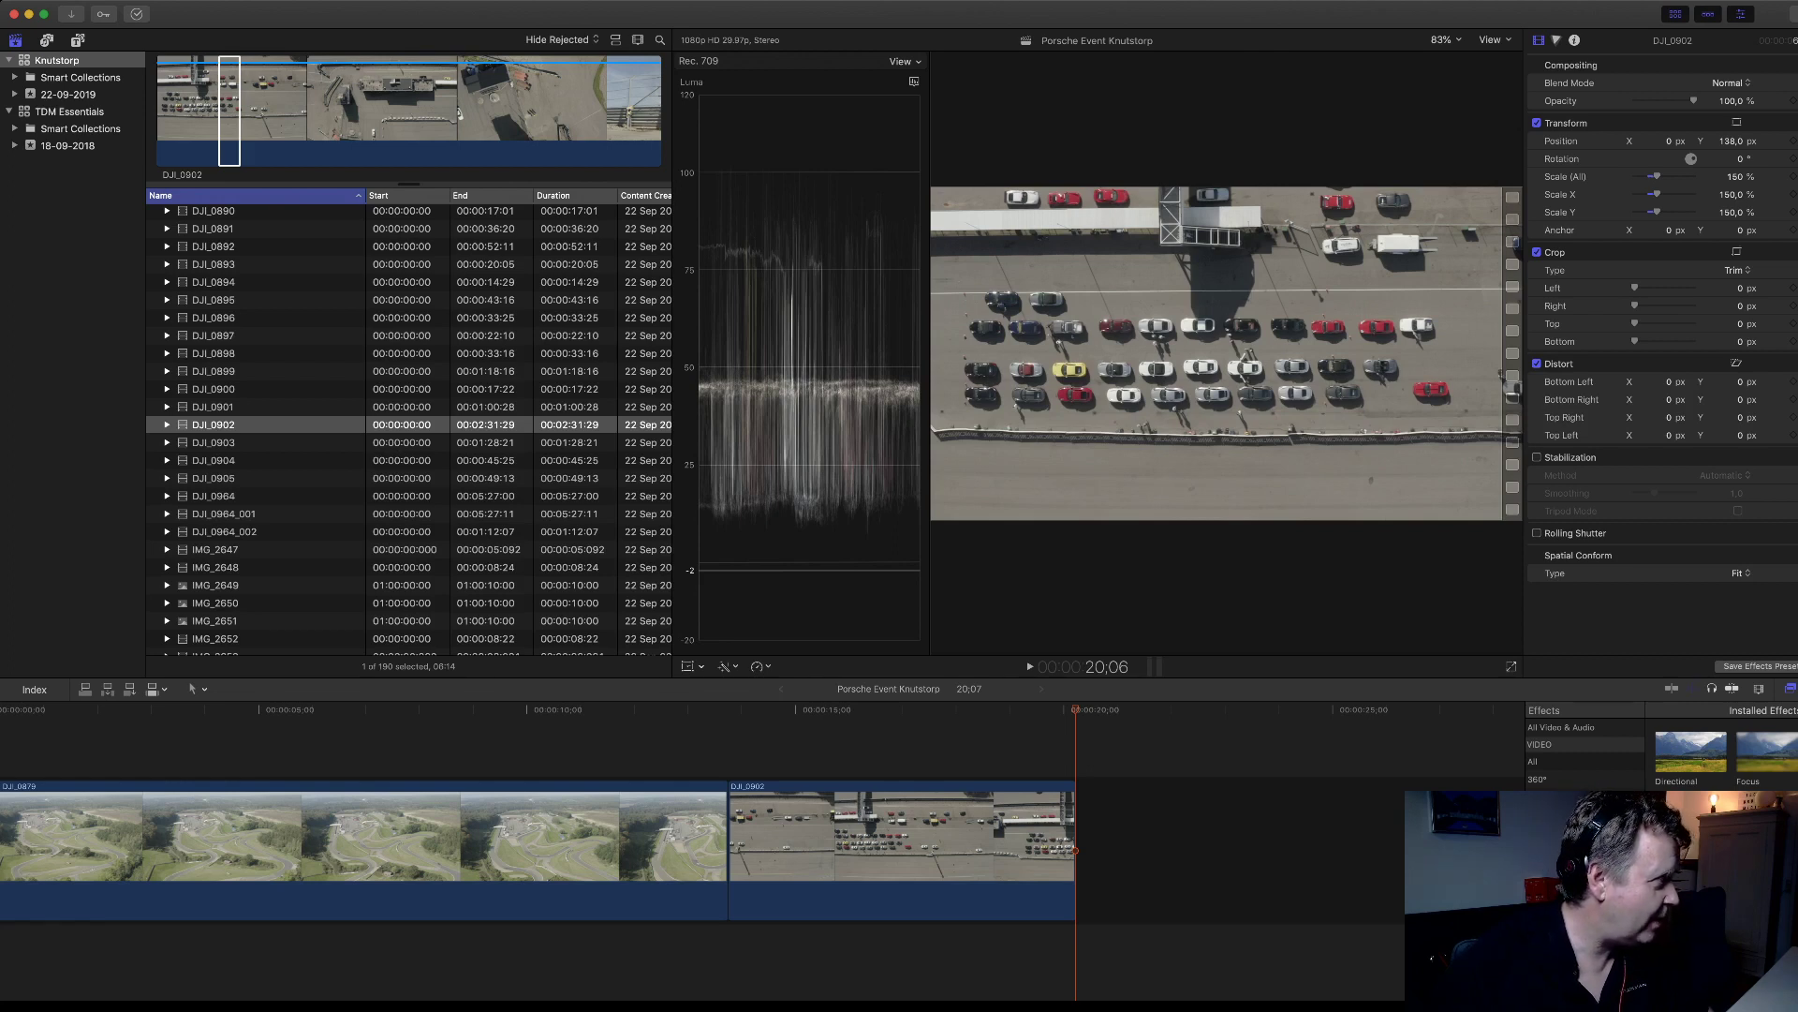
# - Preview DJI_0904, DJI_0905 and DJI_0964 in the browser, playing DJI_0964 around the scene with the photographer at the white Porsche
pyautogui.click(213, 460)
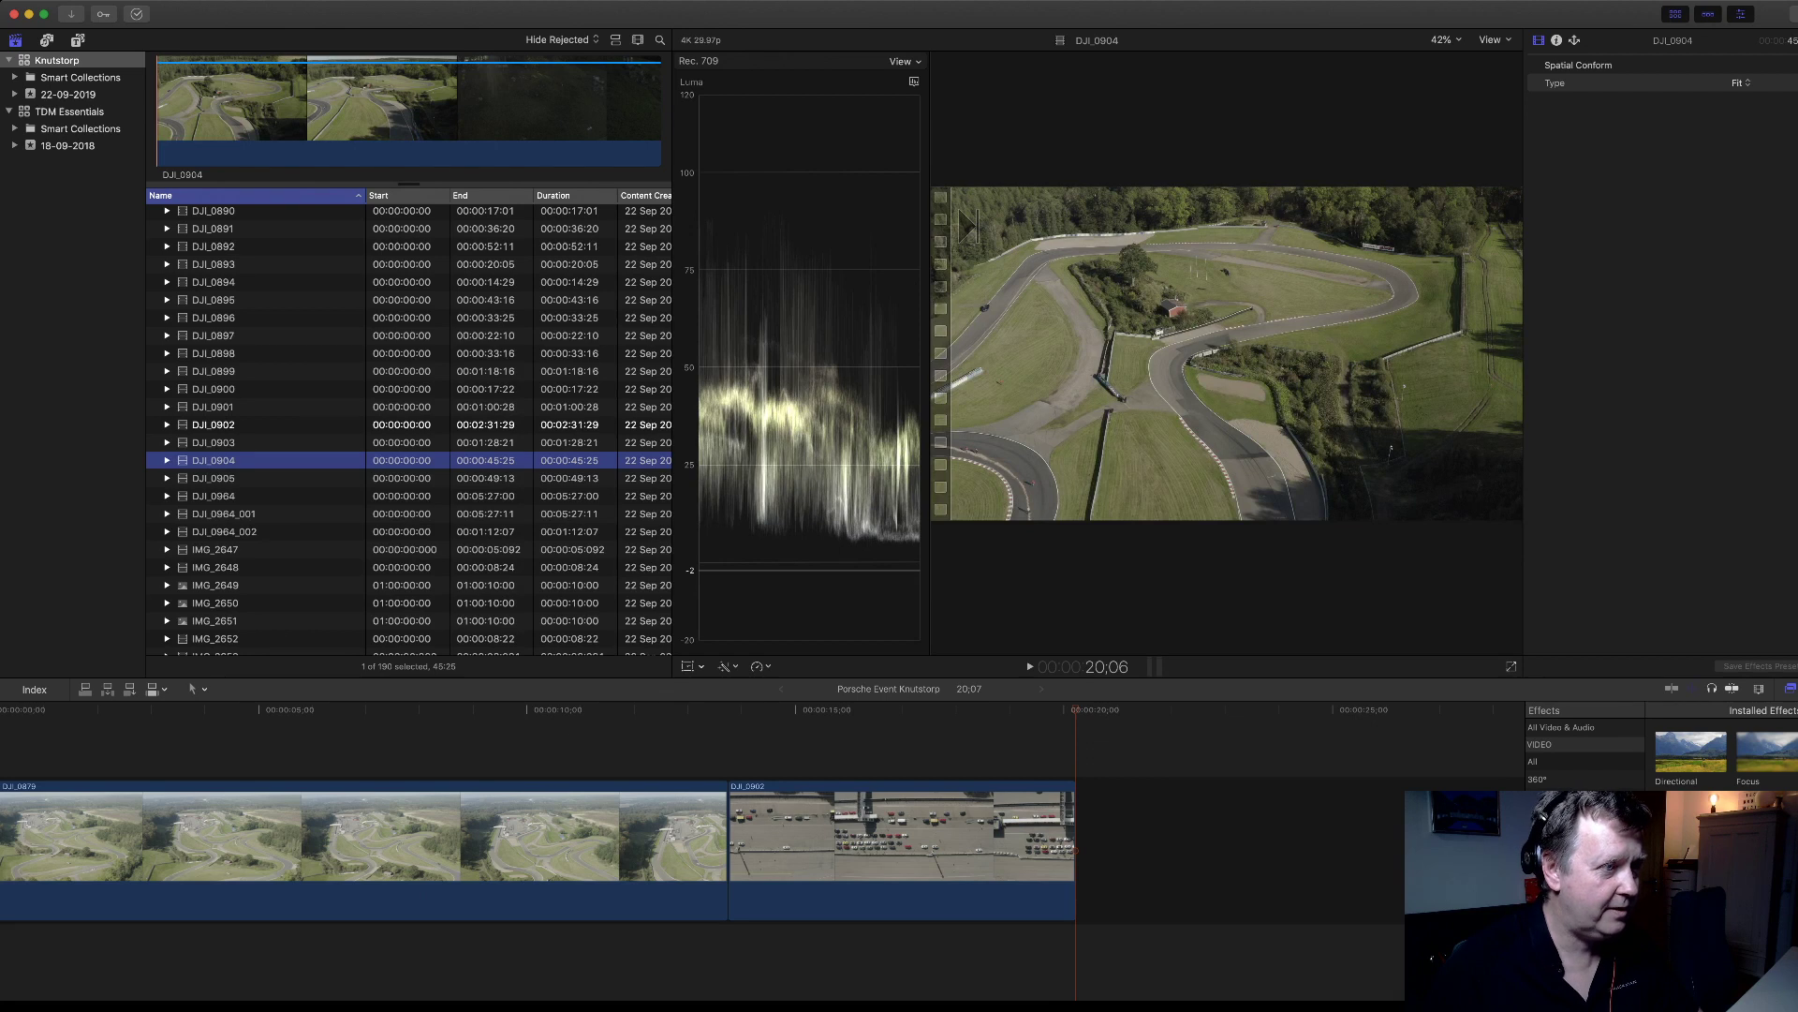
pyautogui.press('Down')
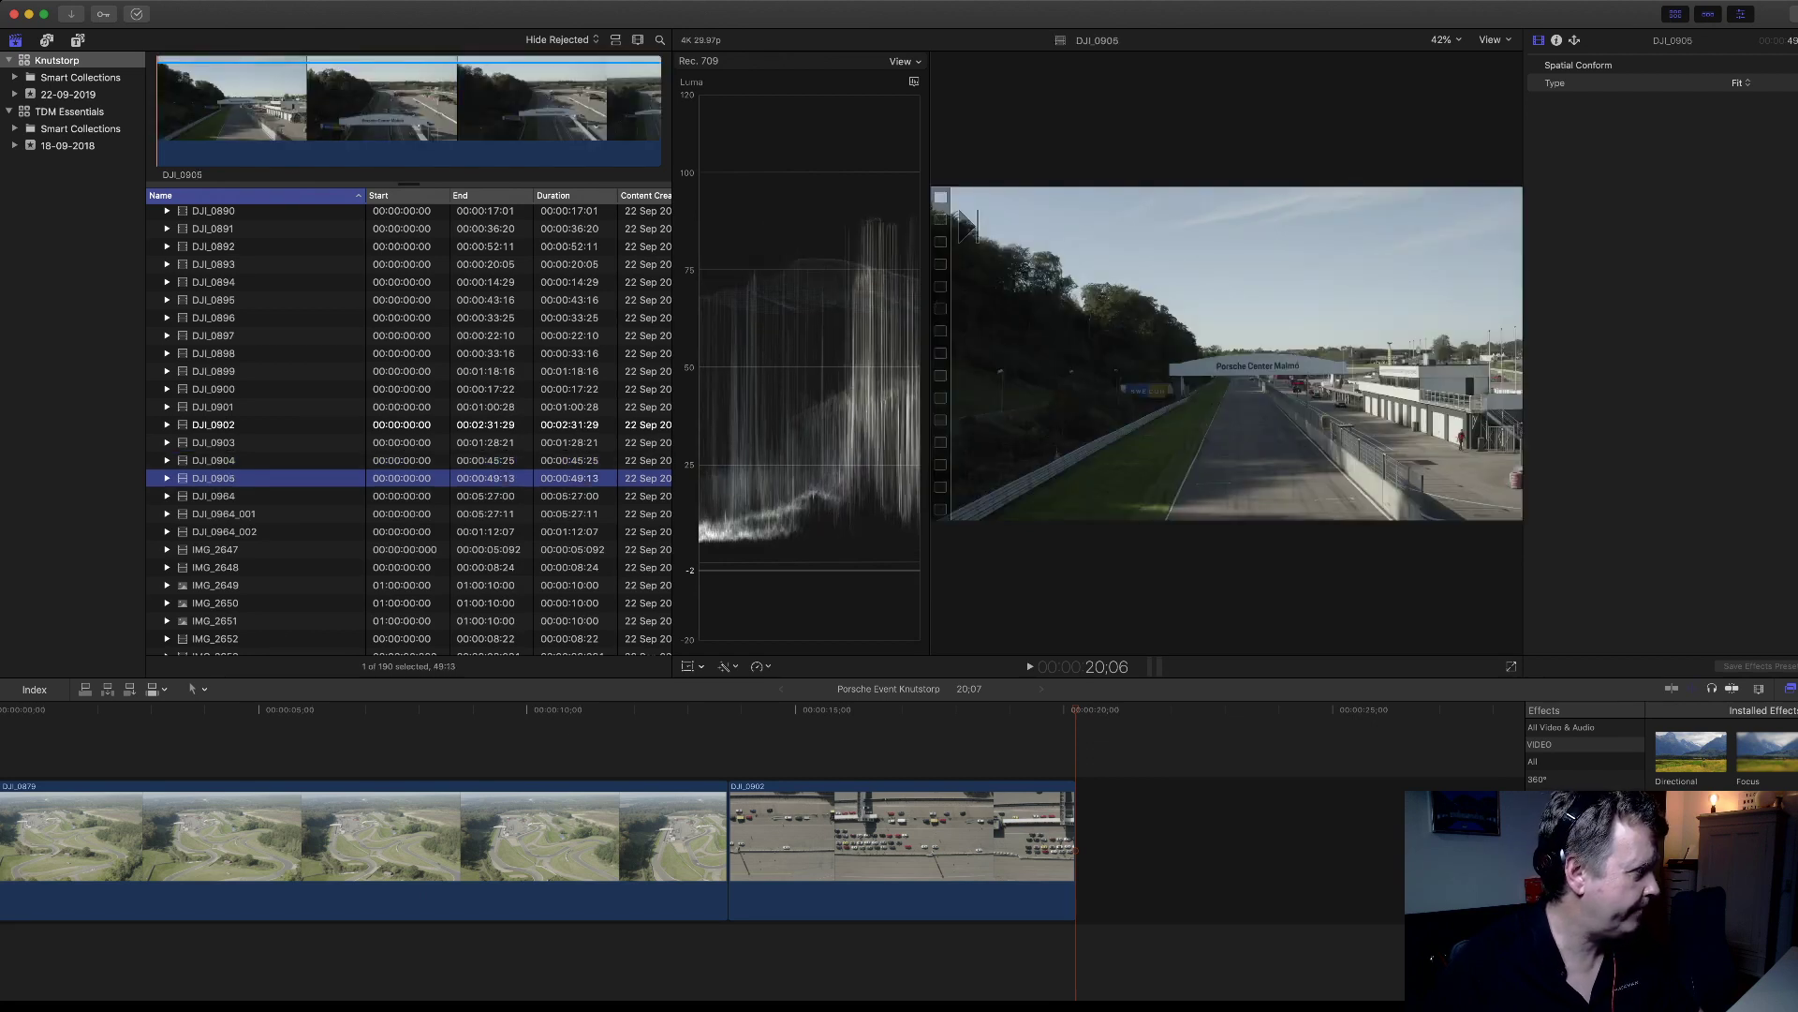
pyautogui.press('Down')
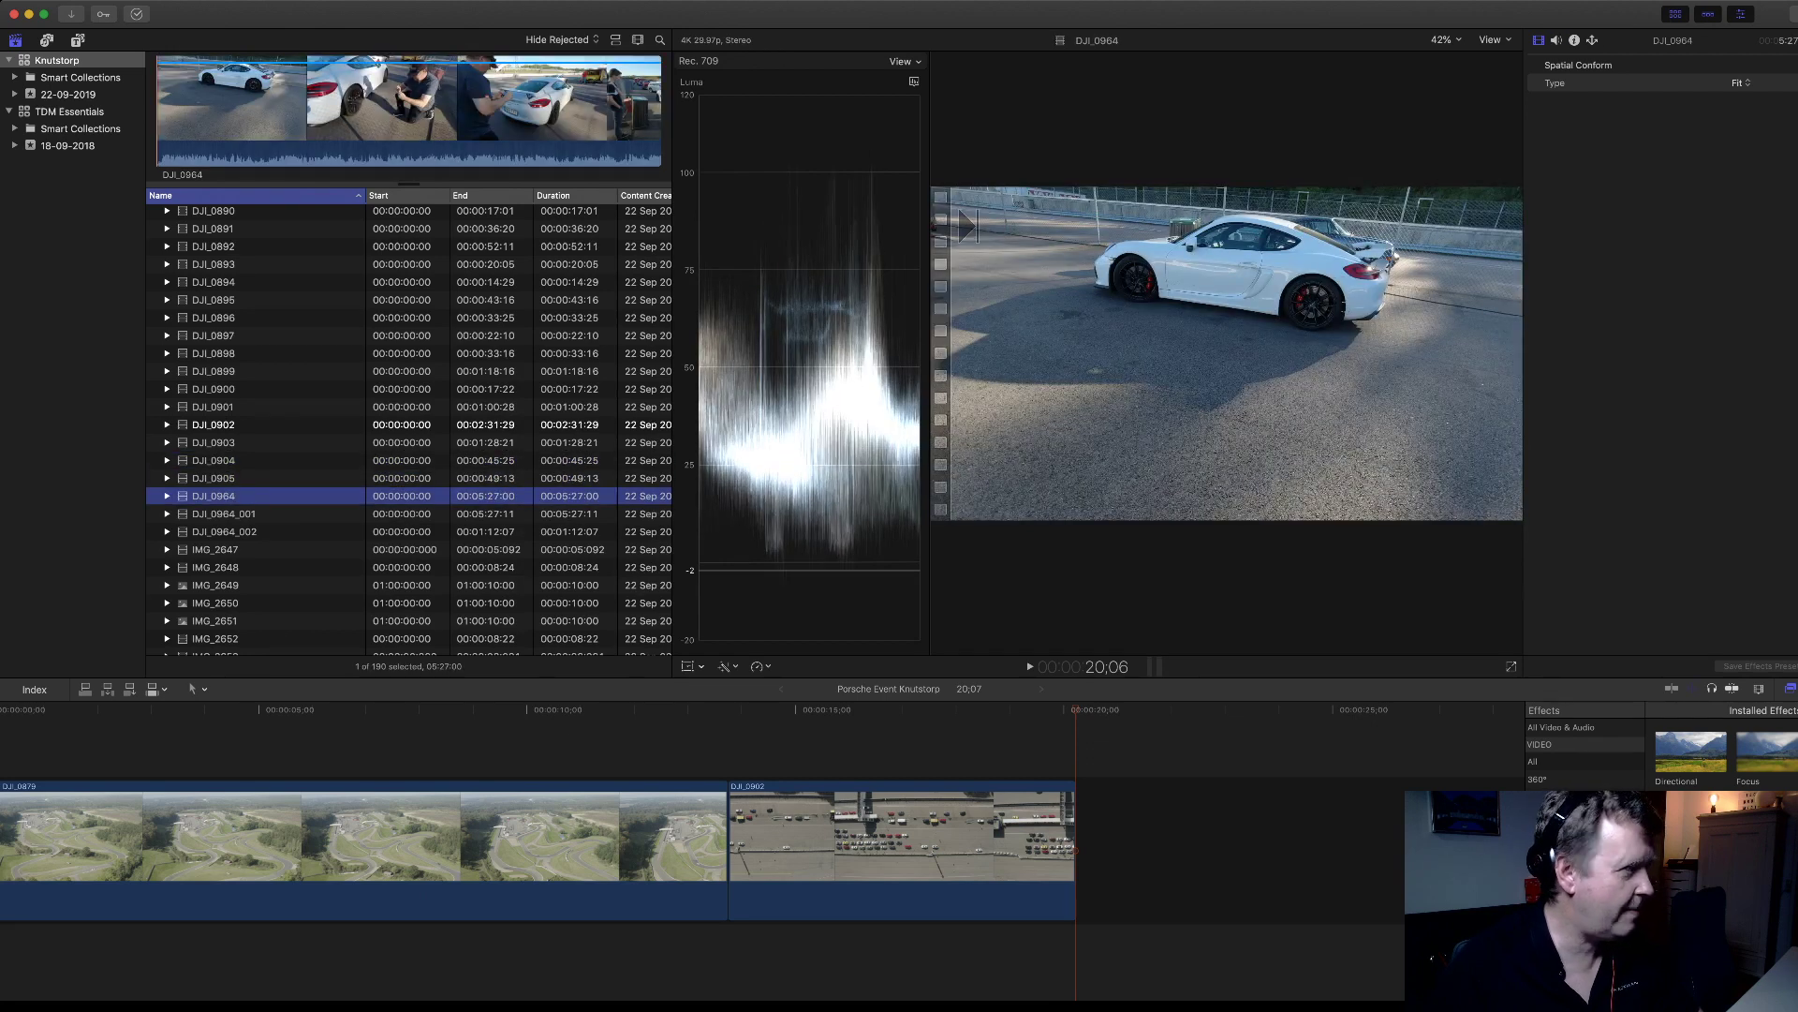
pyautogui.click(256, 107)
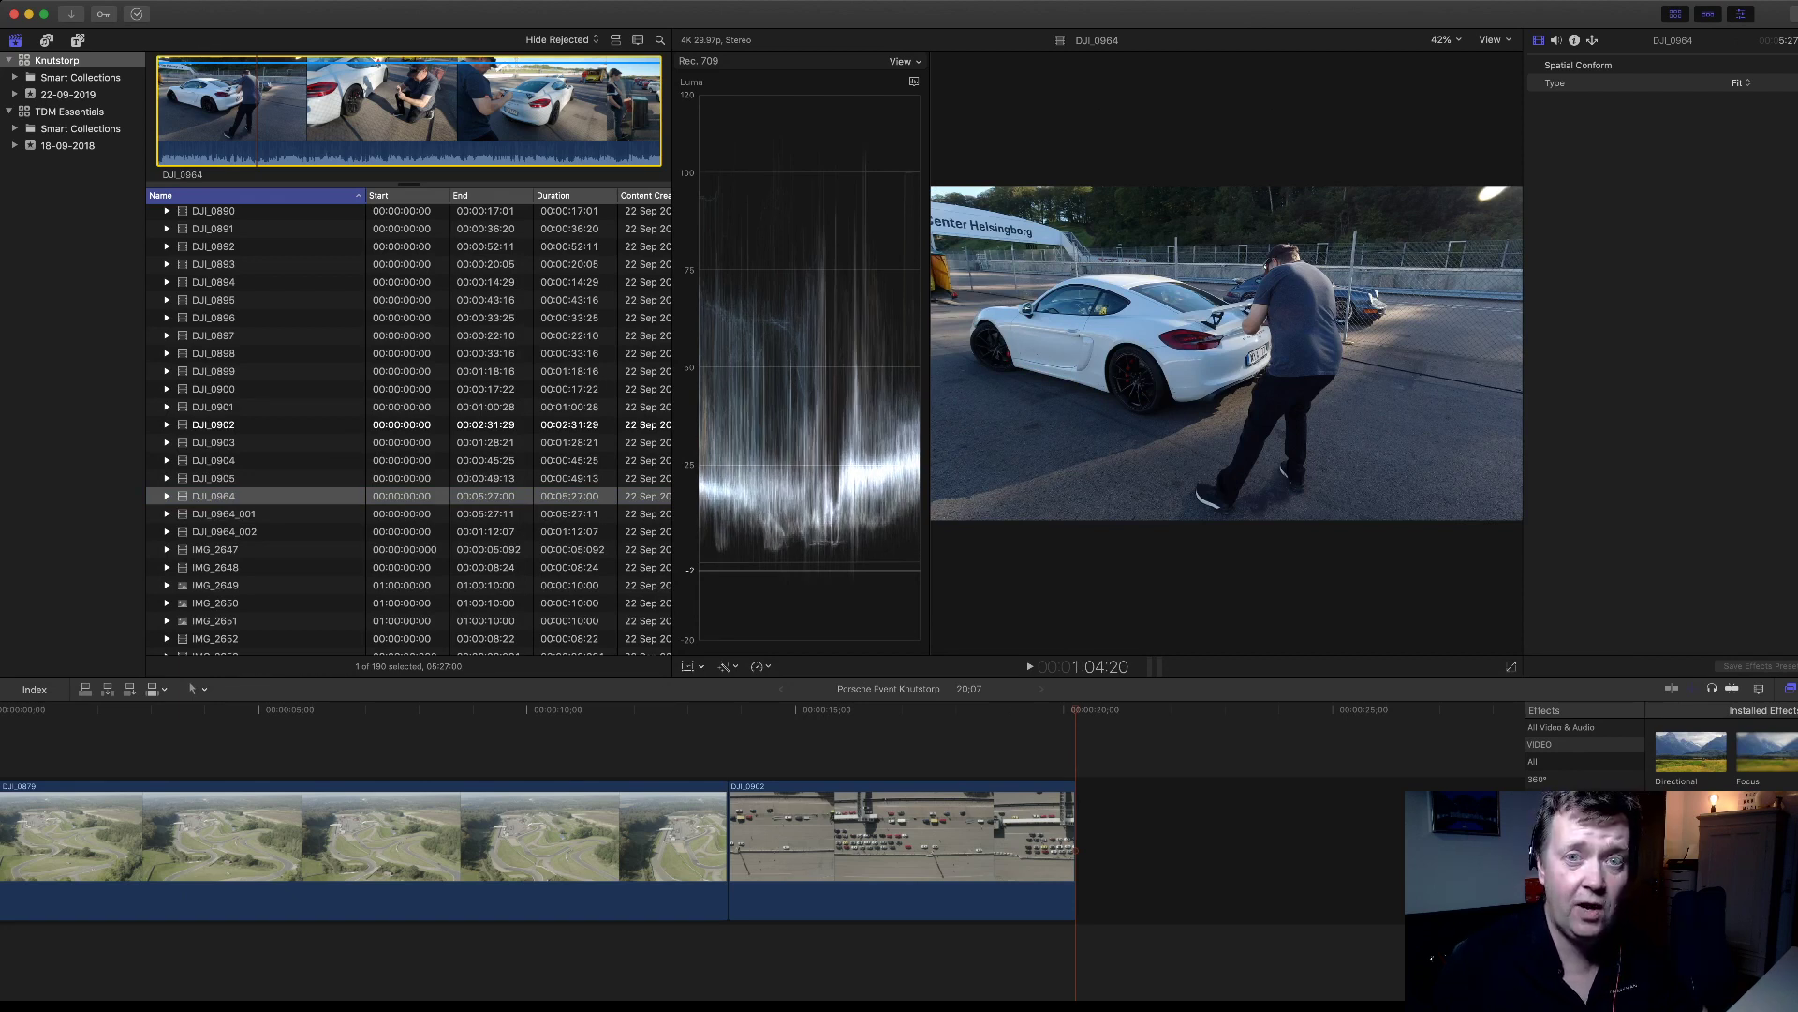
pyautogui.press('space')
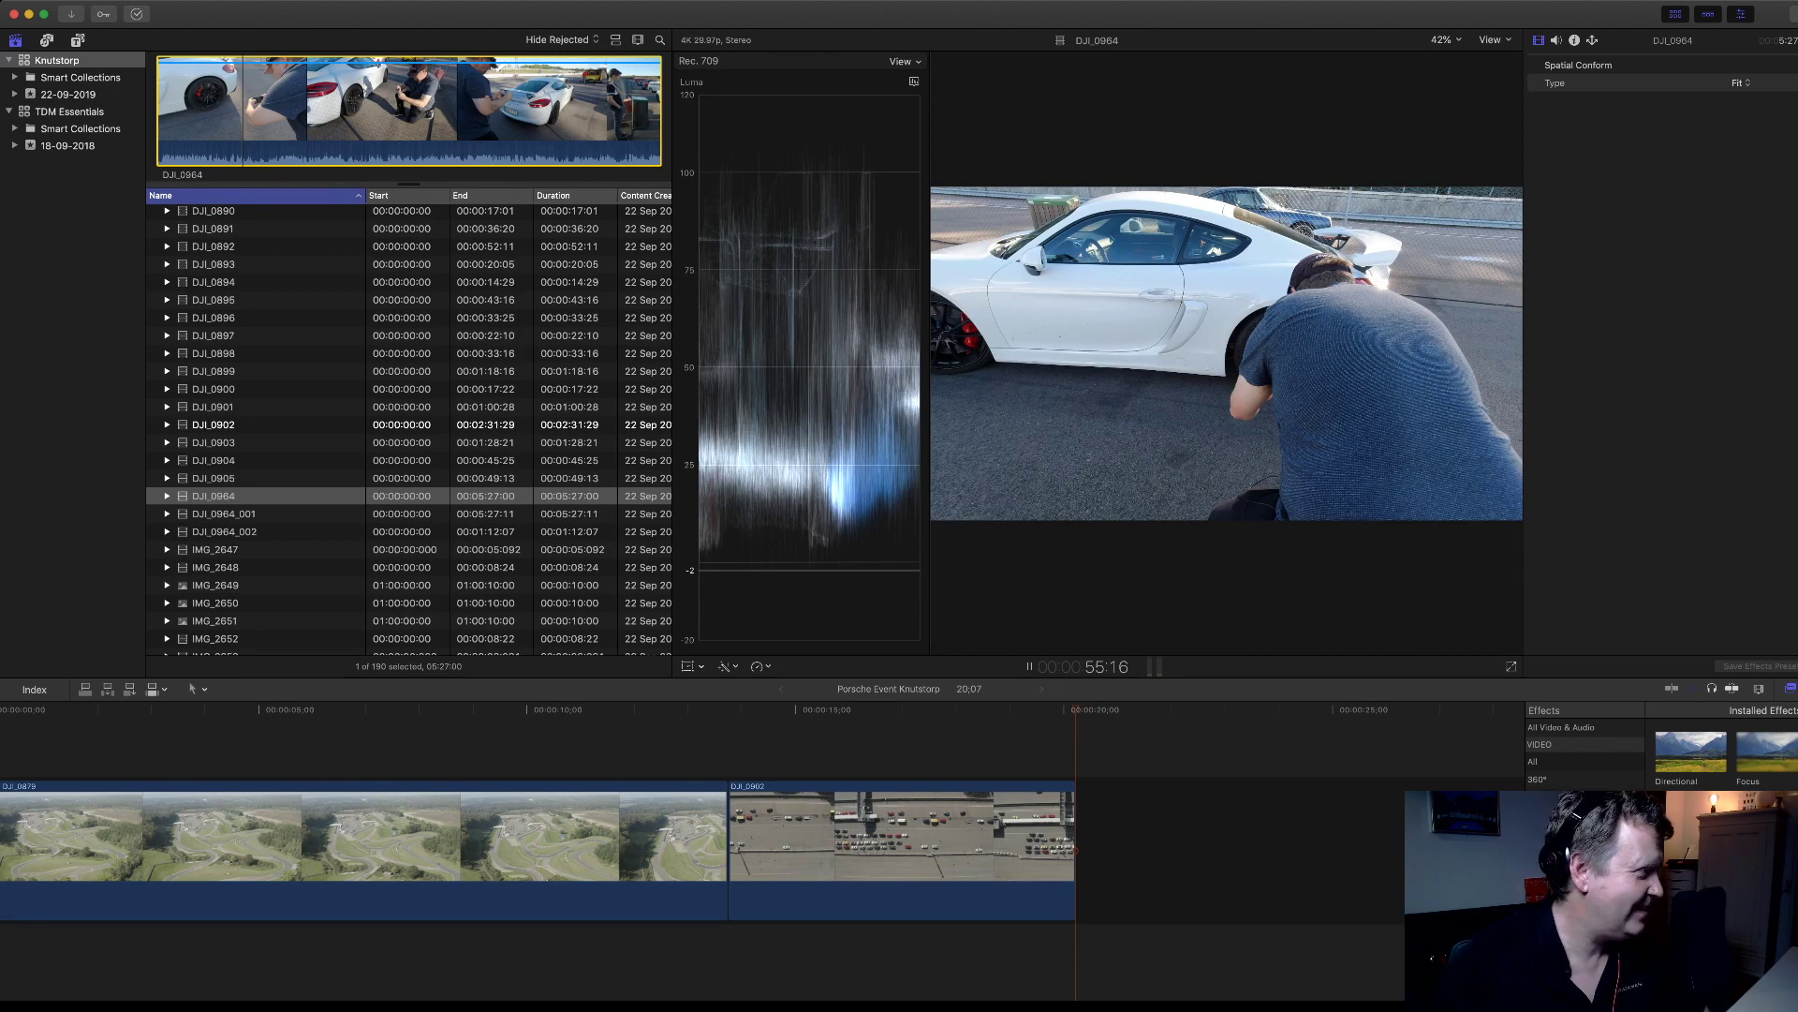
# - Skim DJI_0964_001, DJI_0964_002 and DJI_0964 to compare the handheld footage, ending around 1:07 in DJI_0964_001
pyautogui.click(224, 513)
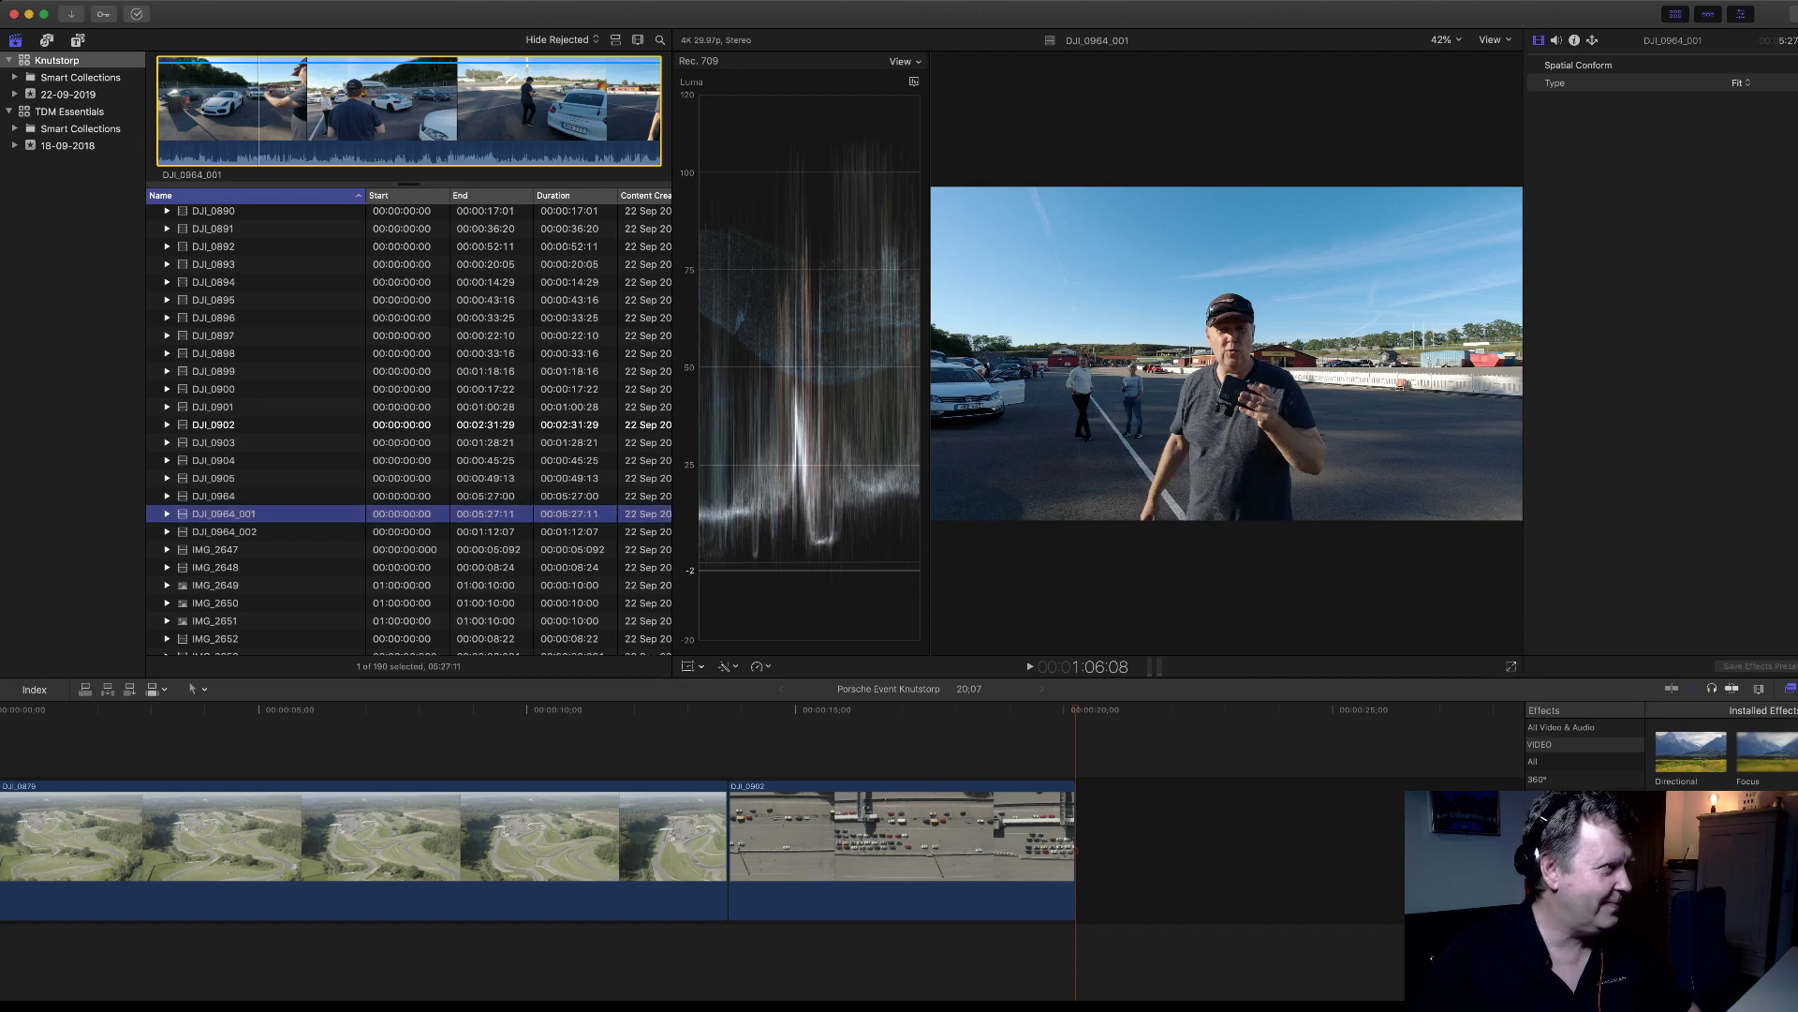
pyautogui.click(225, 531)
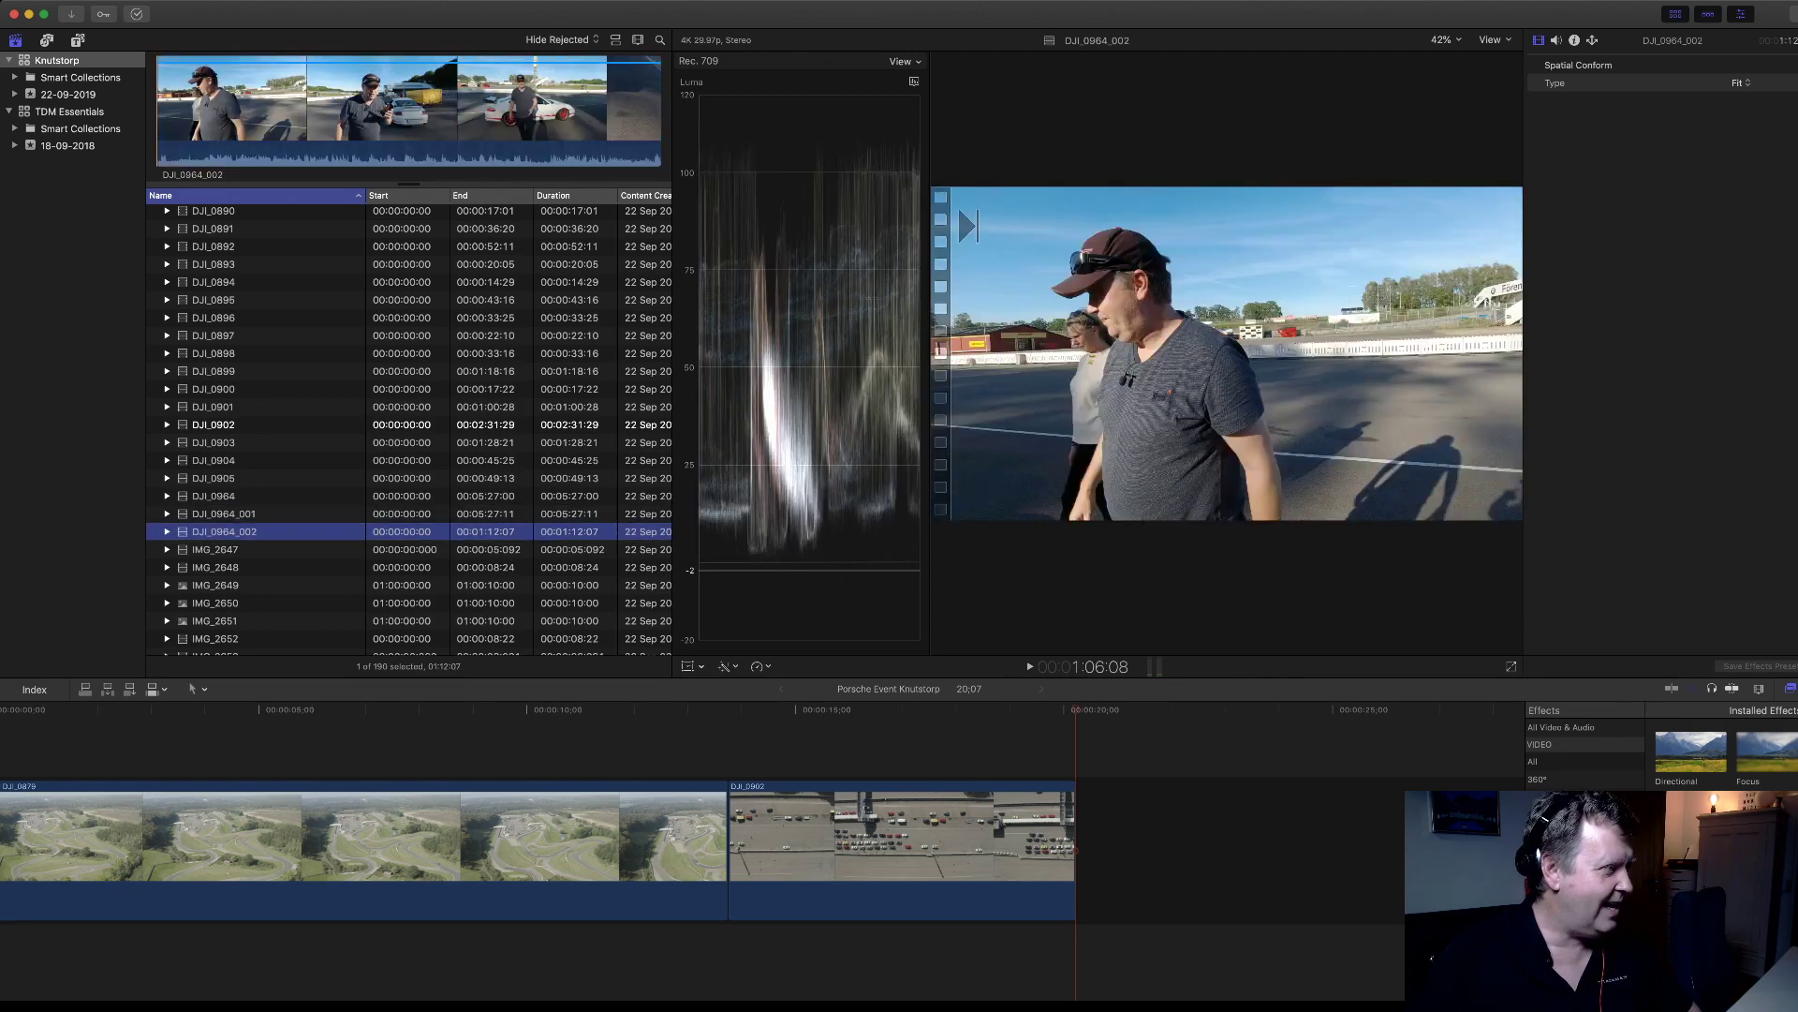
pyautogui.click(214, 495)
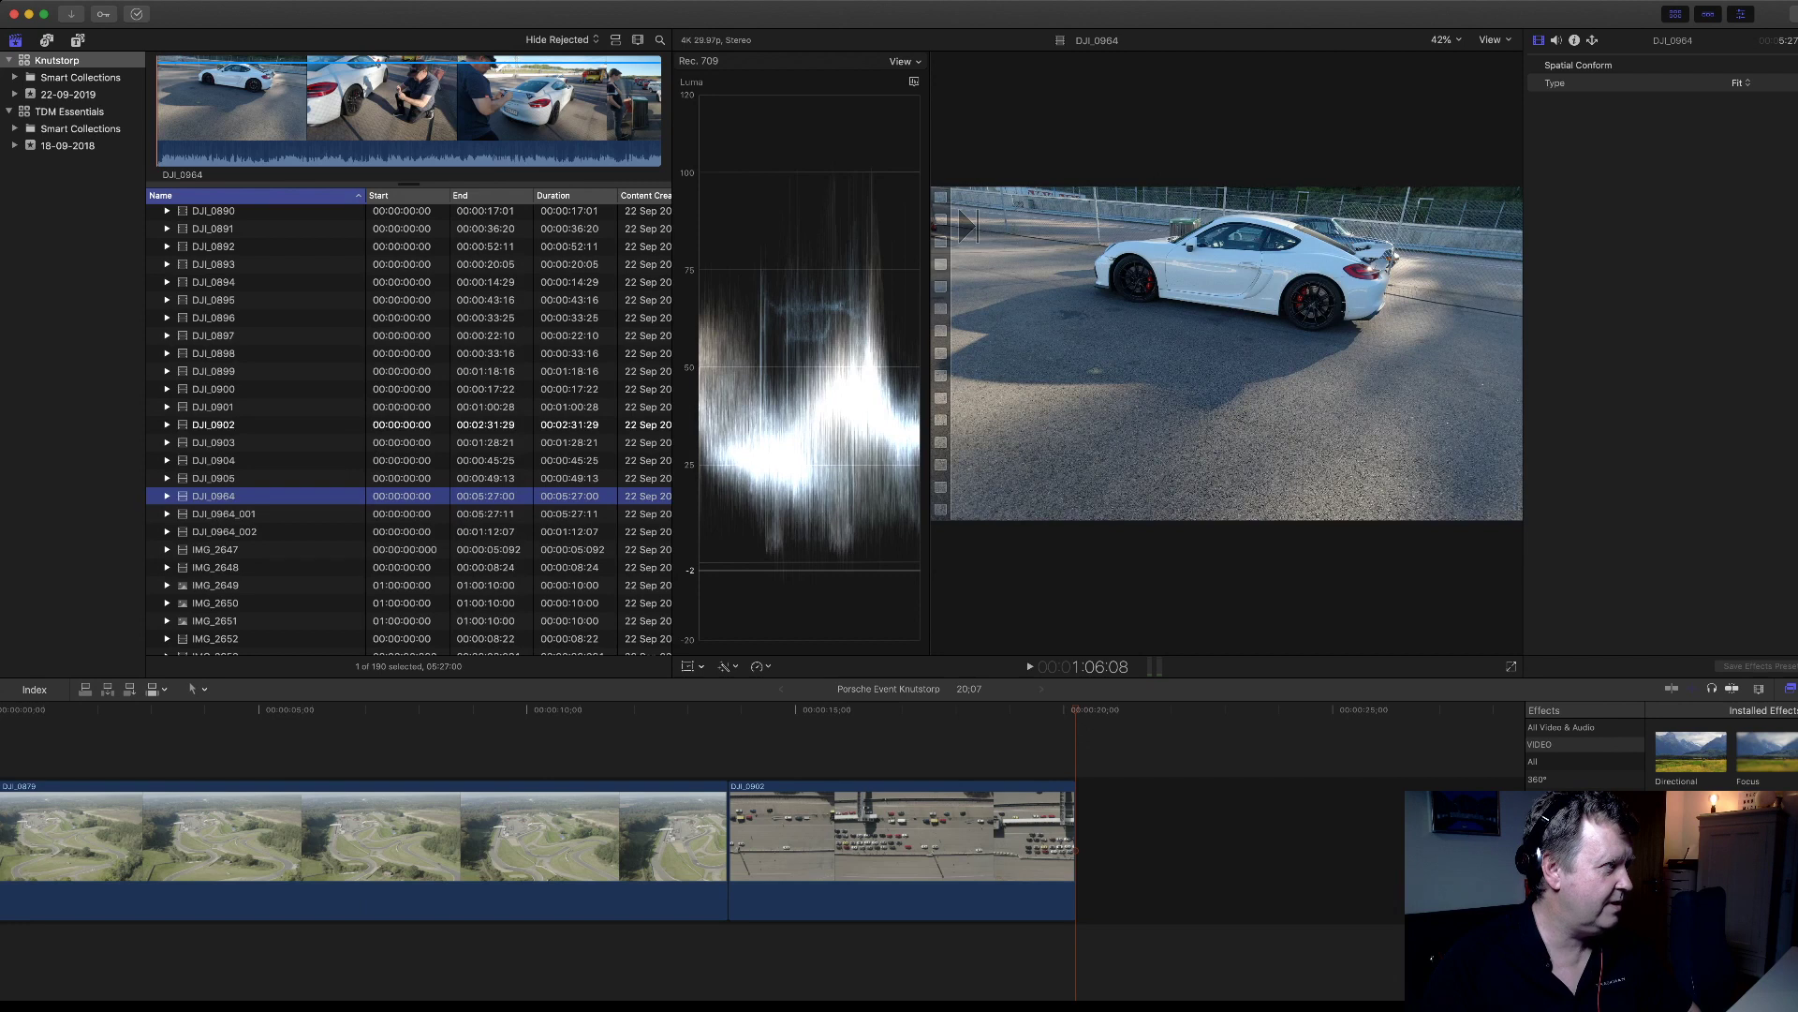
pyautogui.click(441, 113)
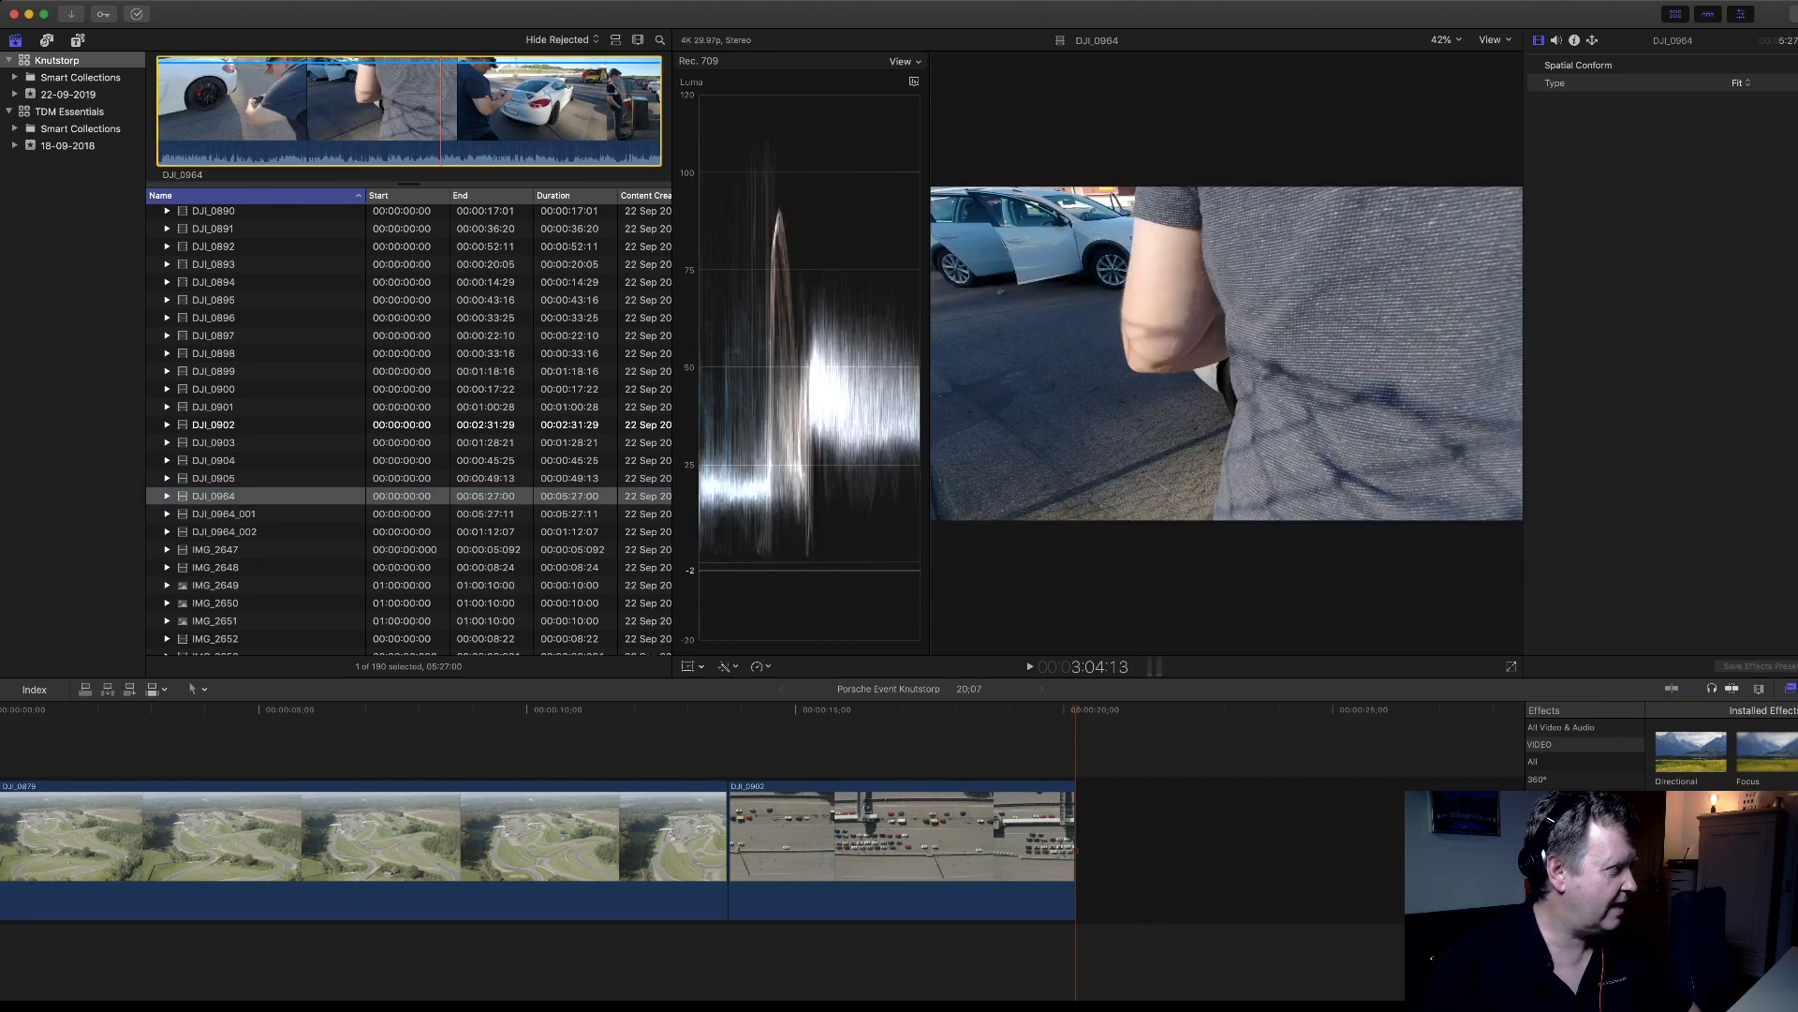
pyautogui.click(224, 514)
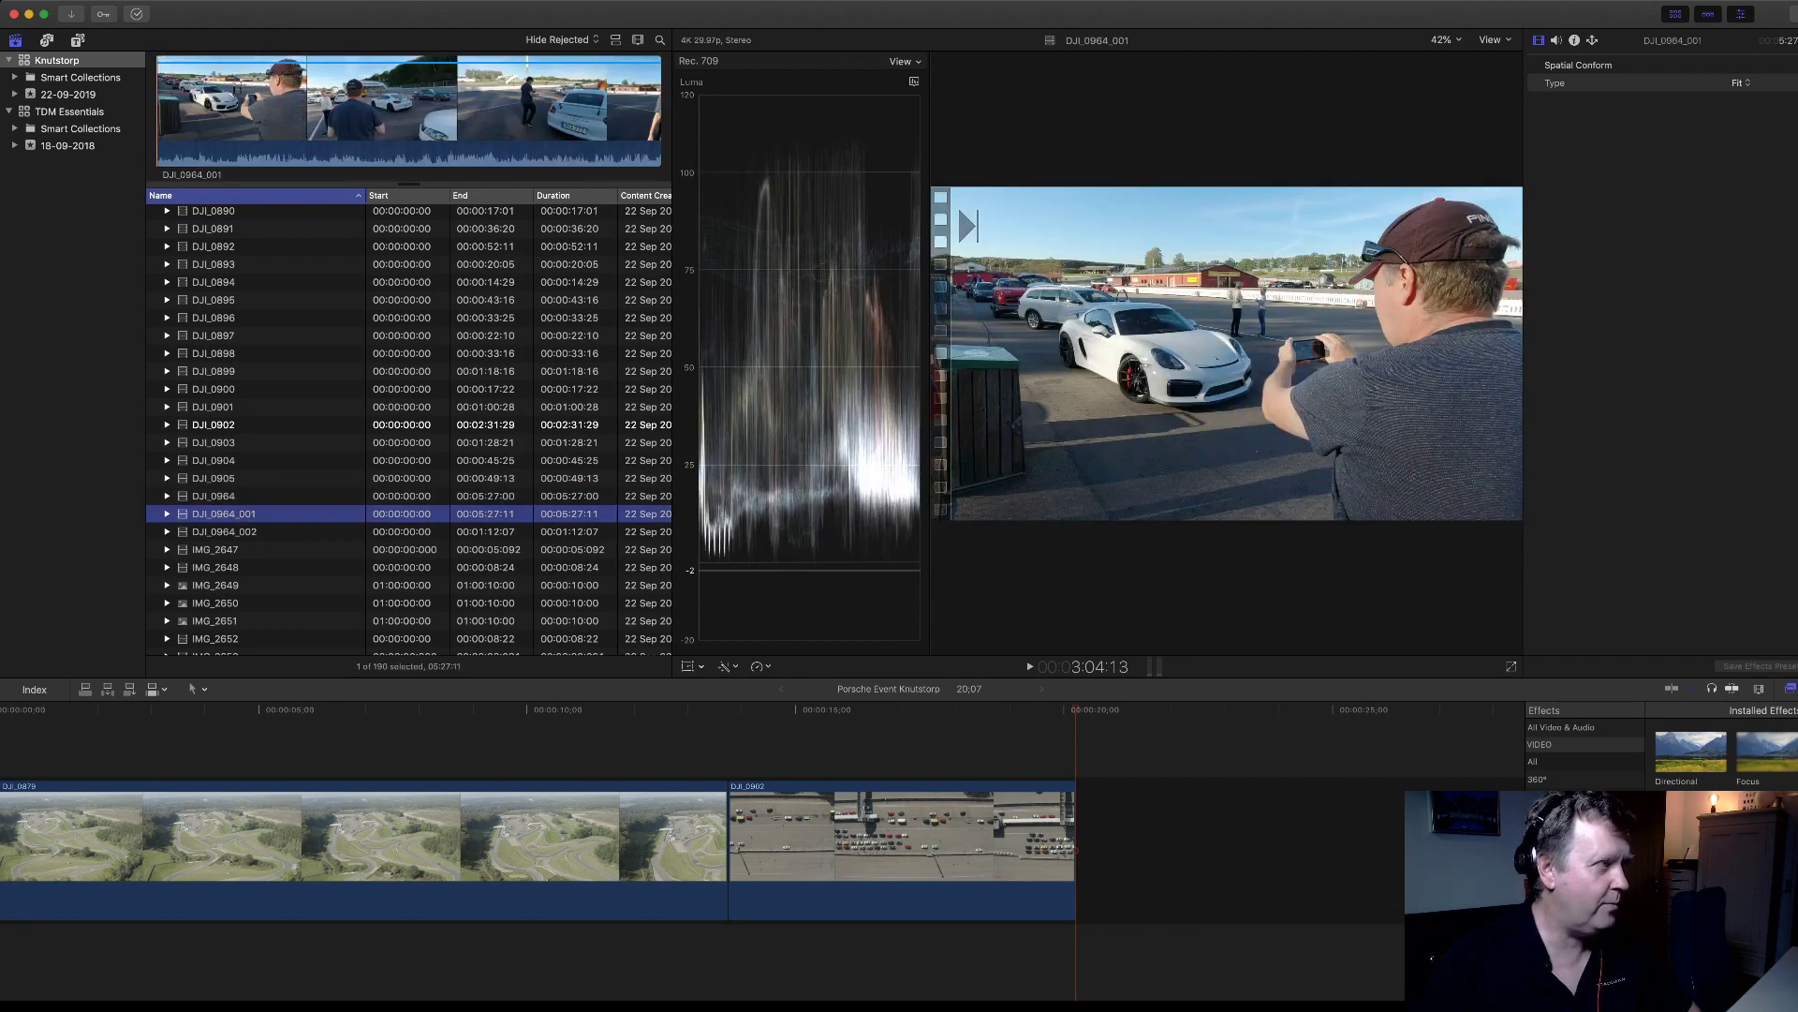
pyautogui.click(260, 108)
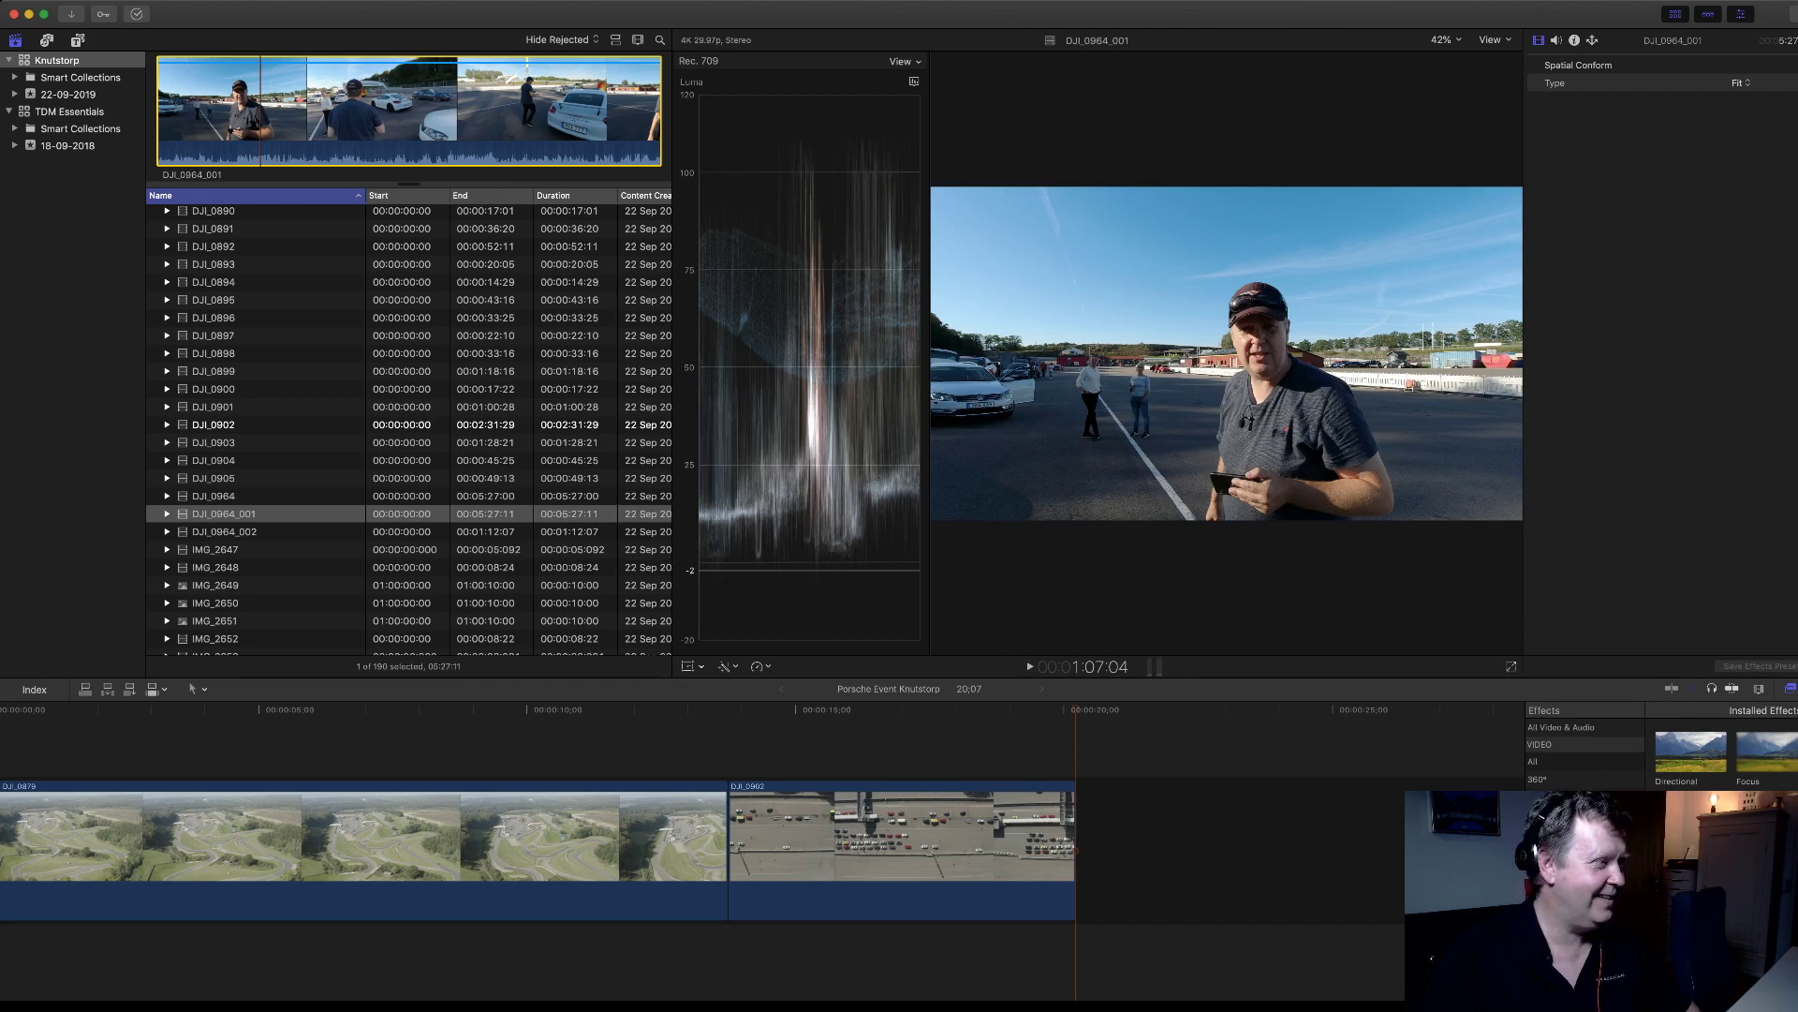
# - Skim DJI_0964_002 and play the late part of DJI_0964_001 to examine the shots around the white Porsche
pyautogui.click(215, 549)
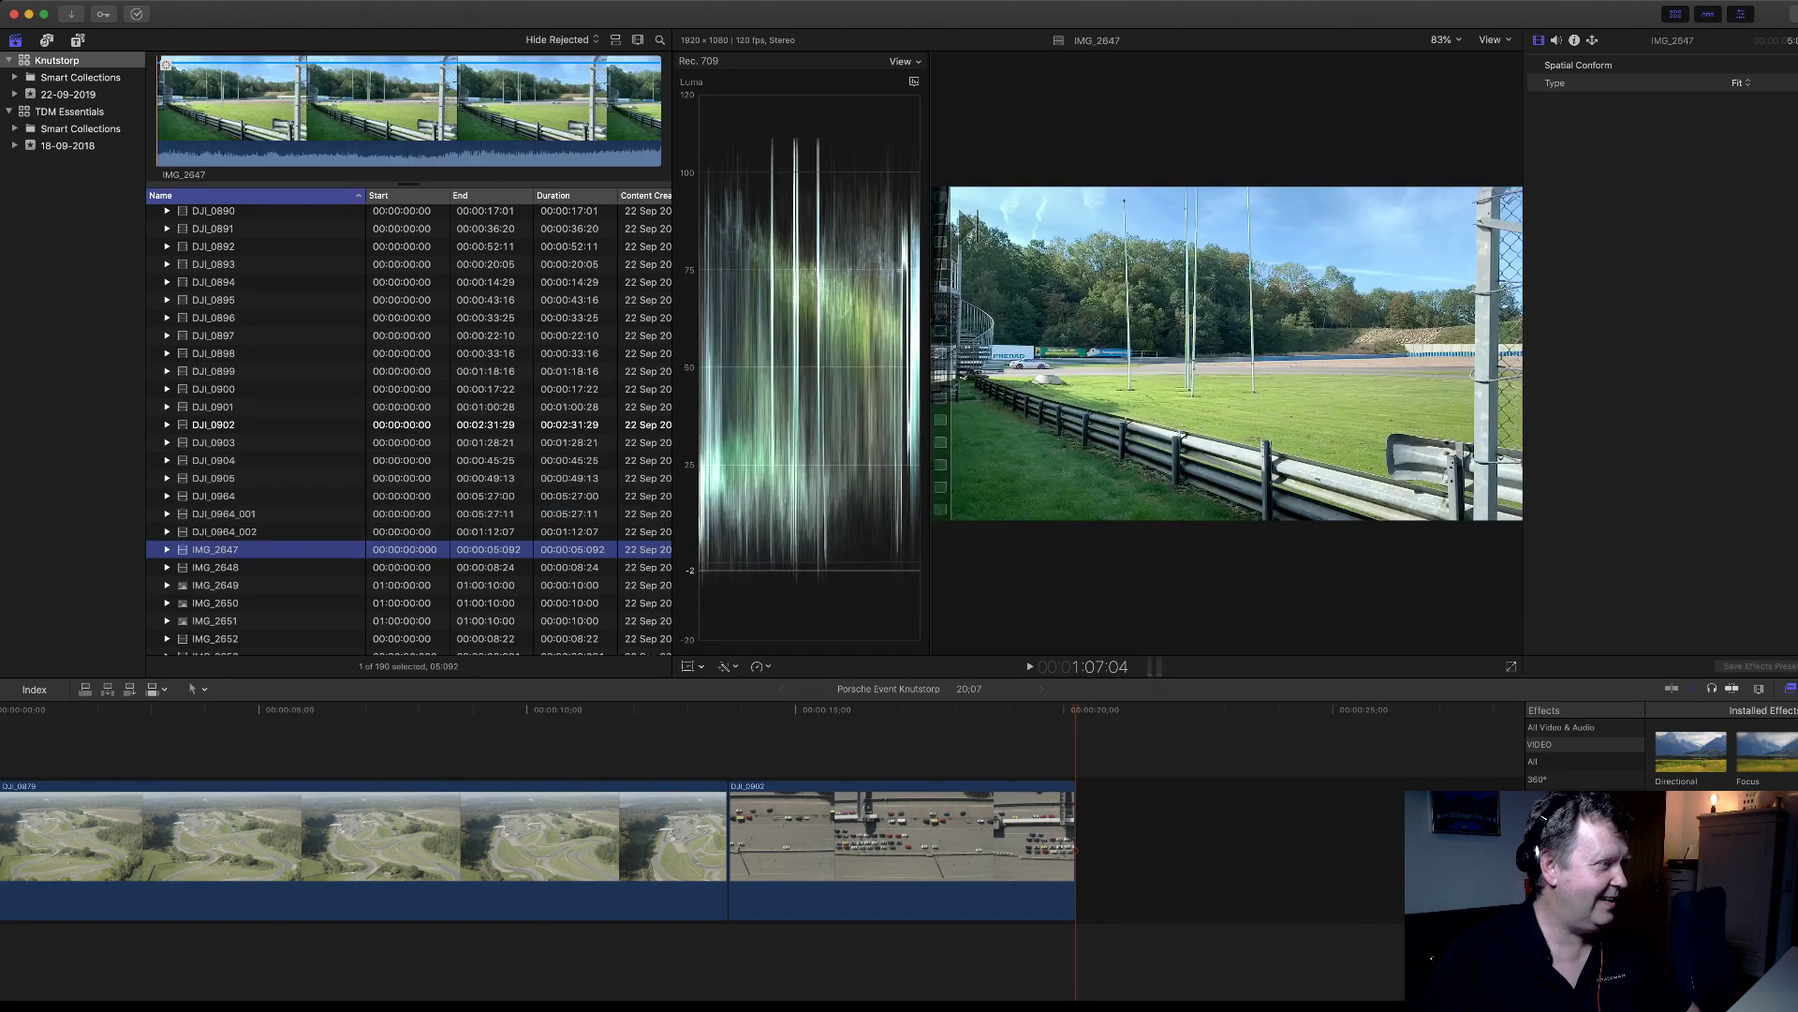
pyautogui.click(225, 531)
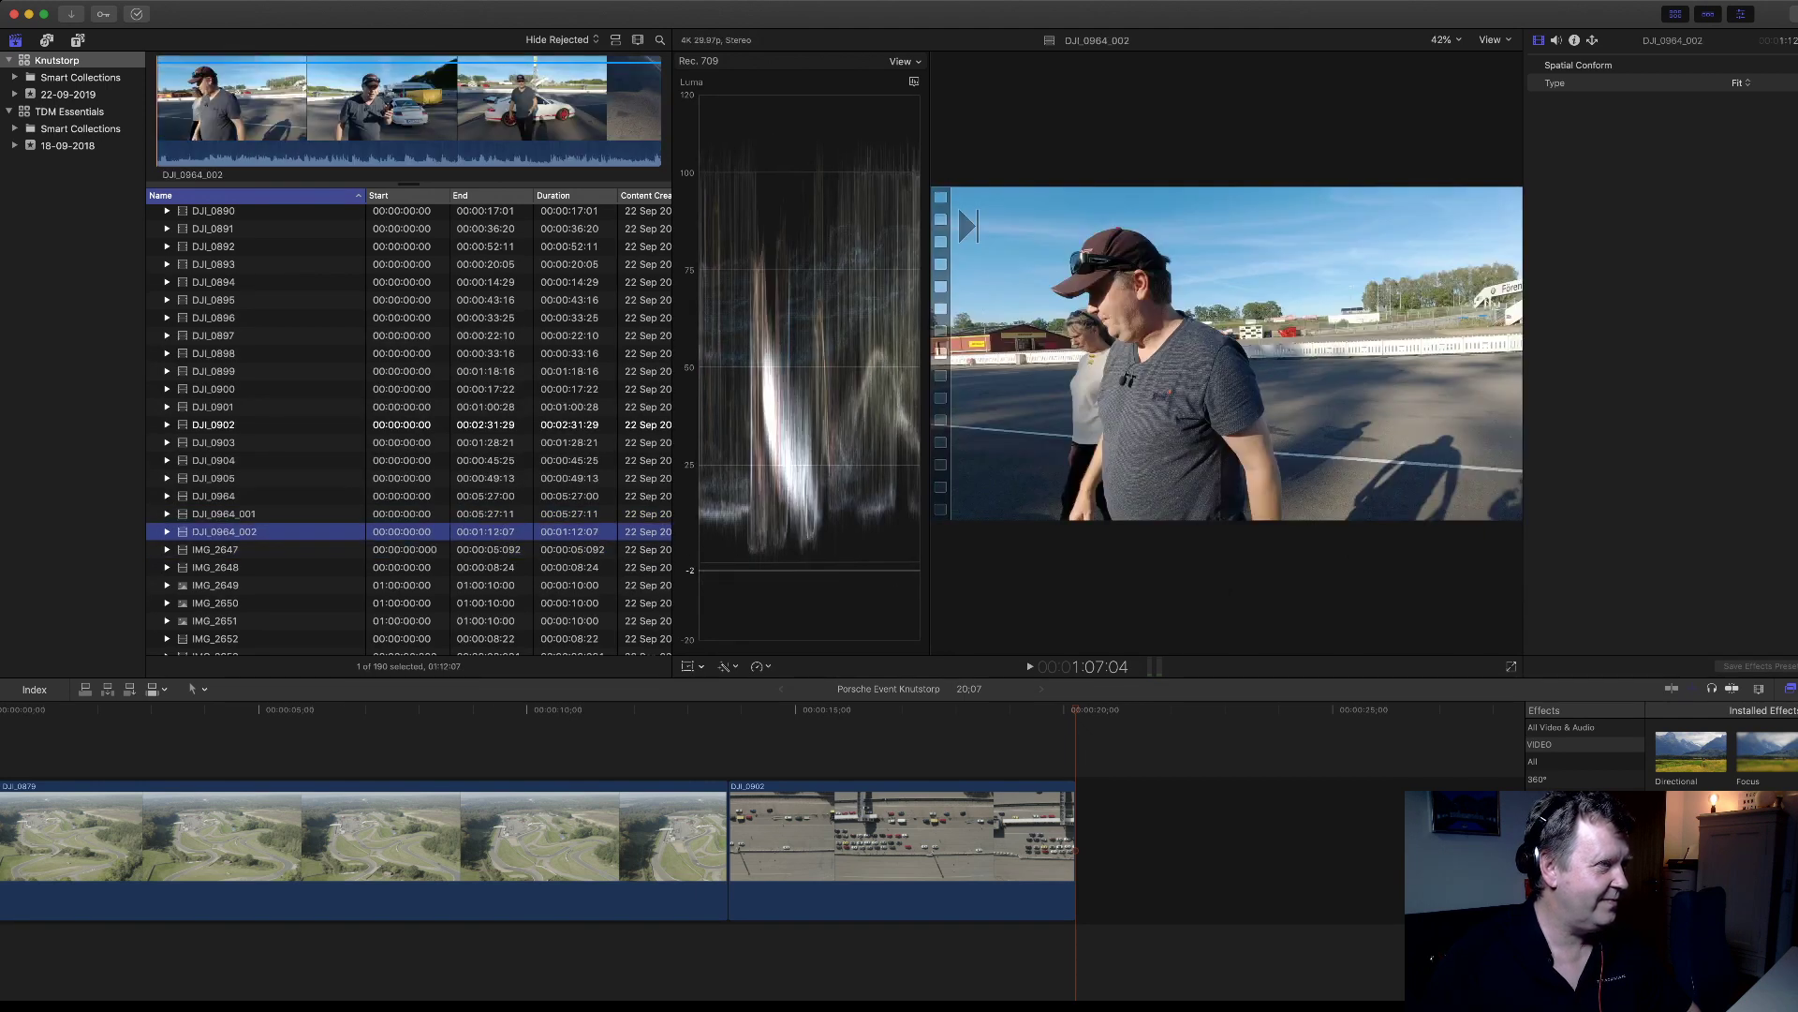
pyautogui.click(517, 103)
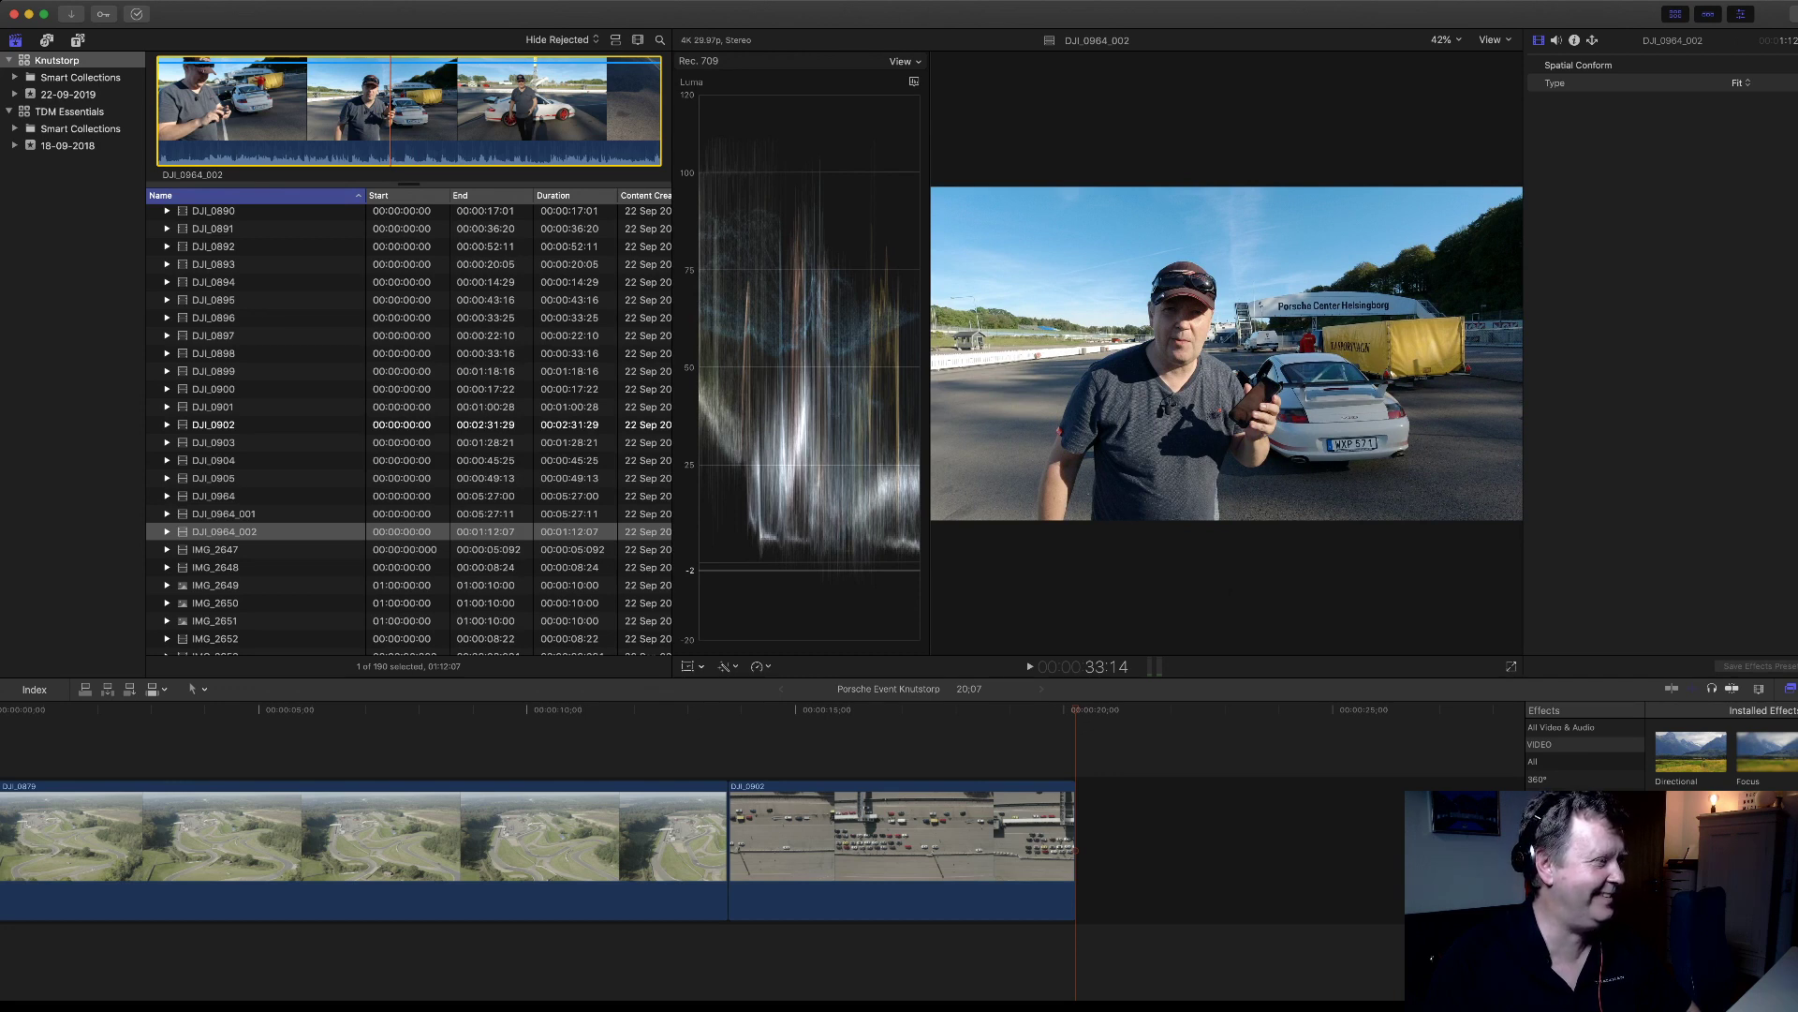
pyautogui.click(224, 514)
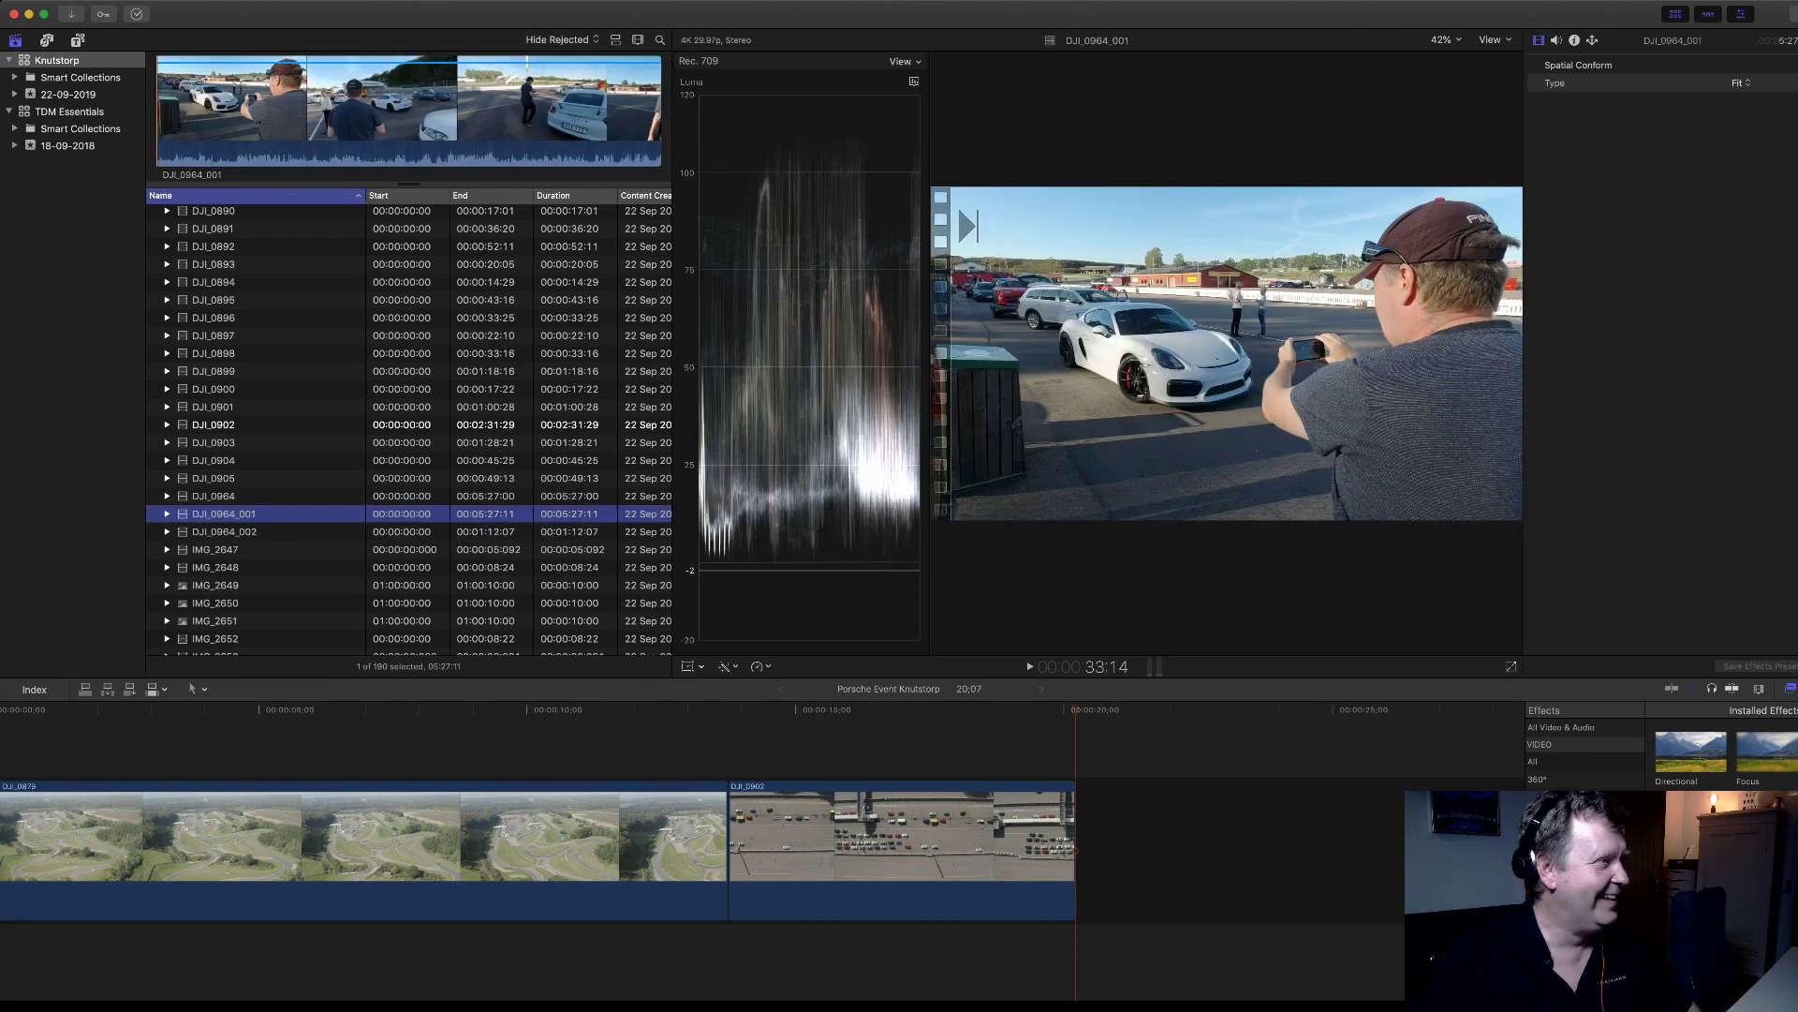
pyautogui.click(530, 103)
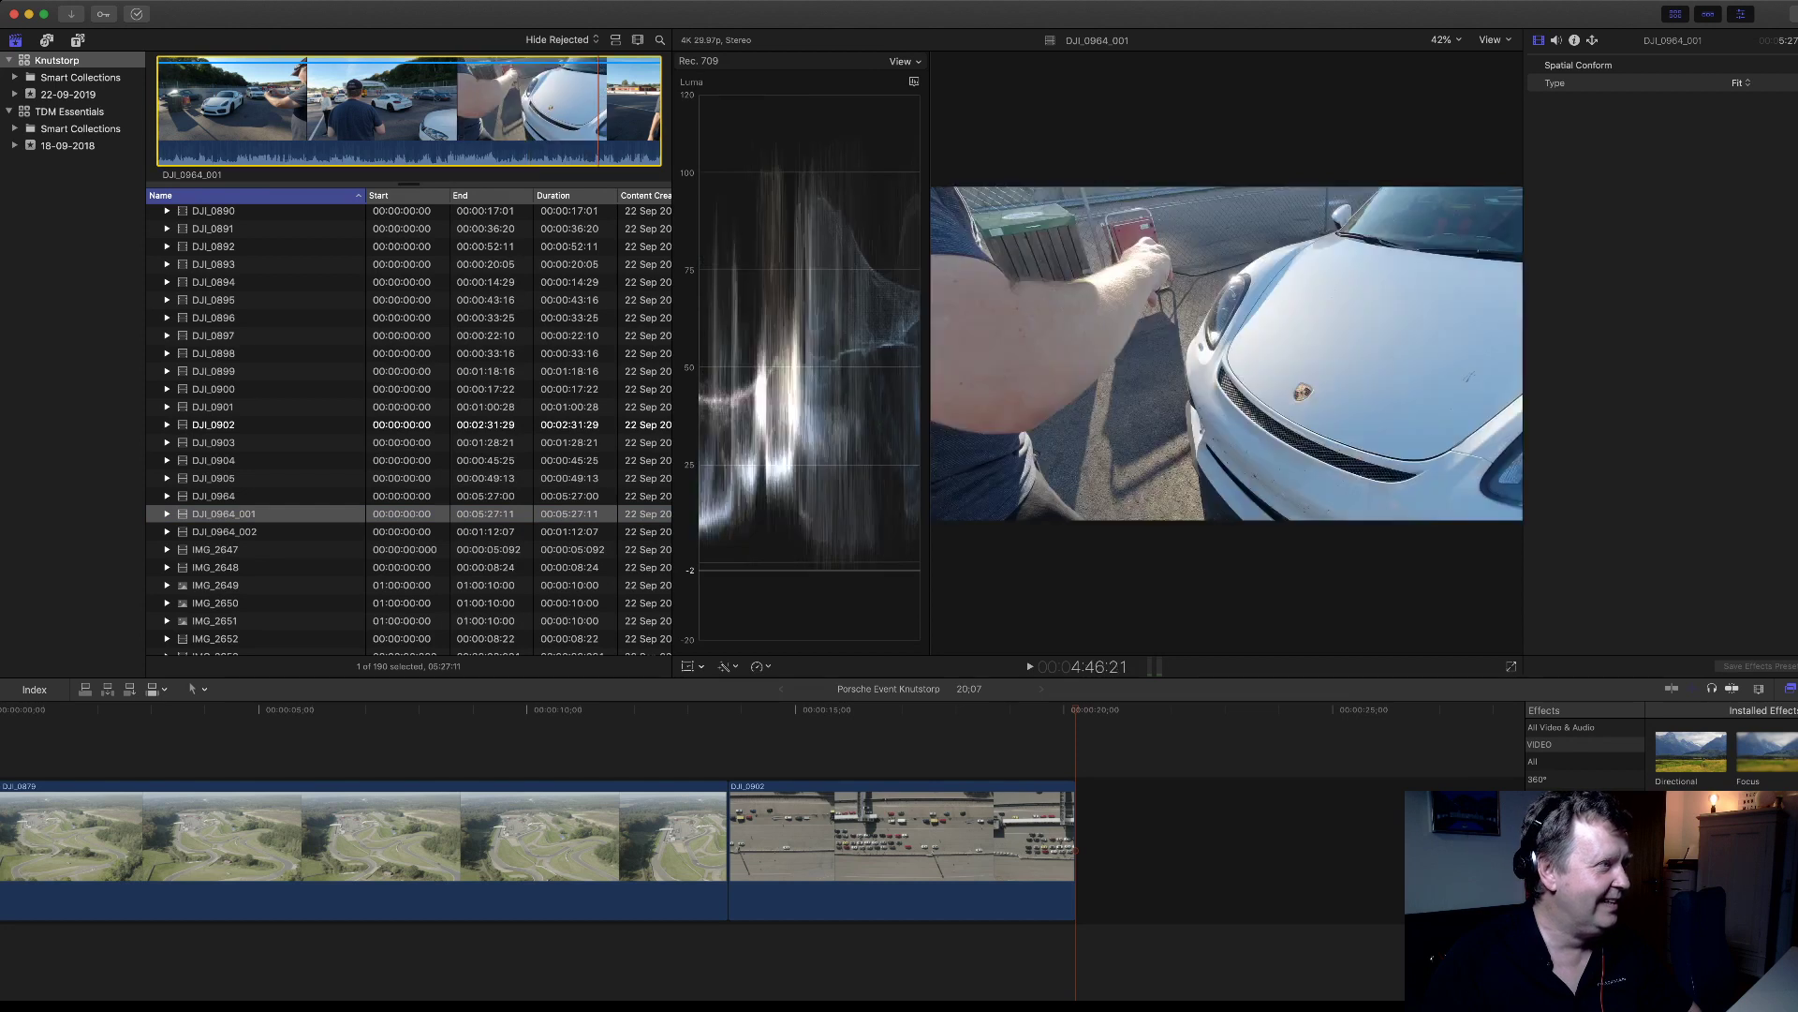
pyautogui.press('space')
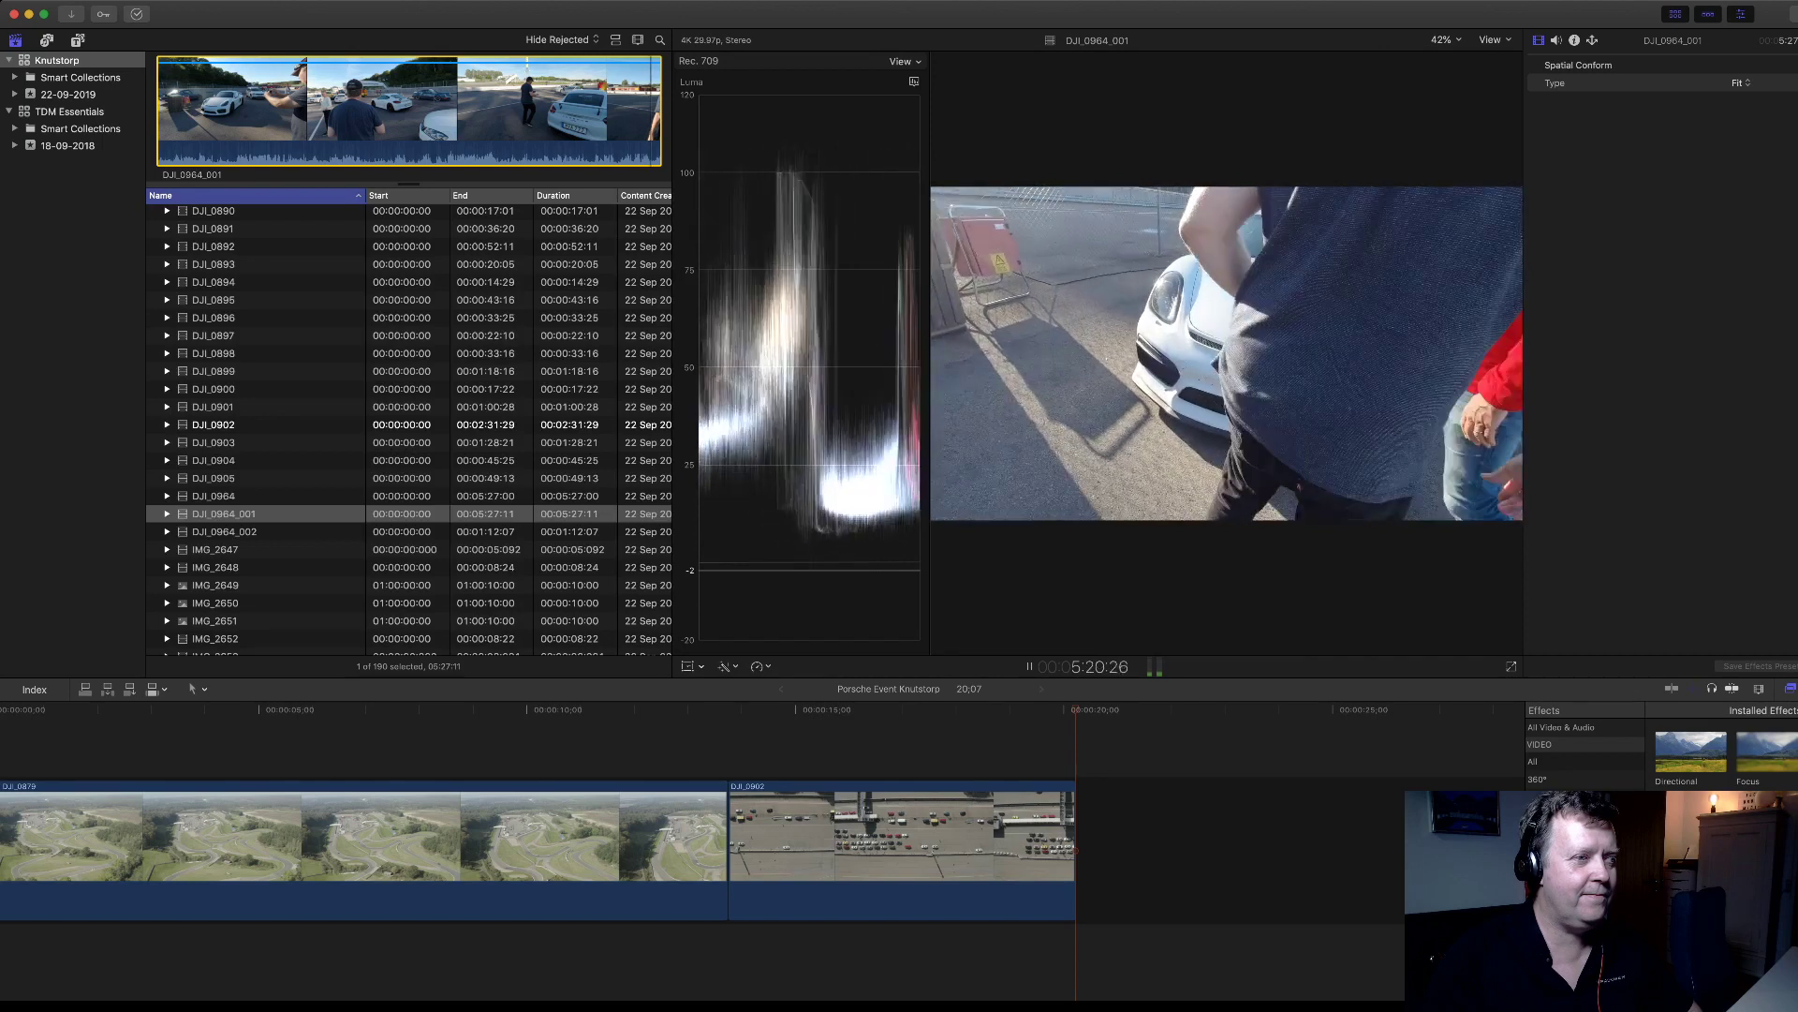
pyautogui.press('space')
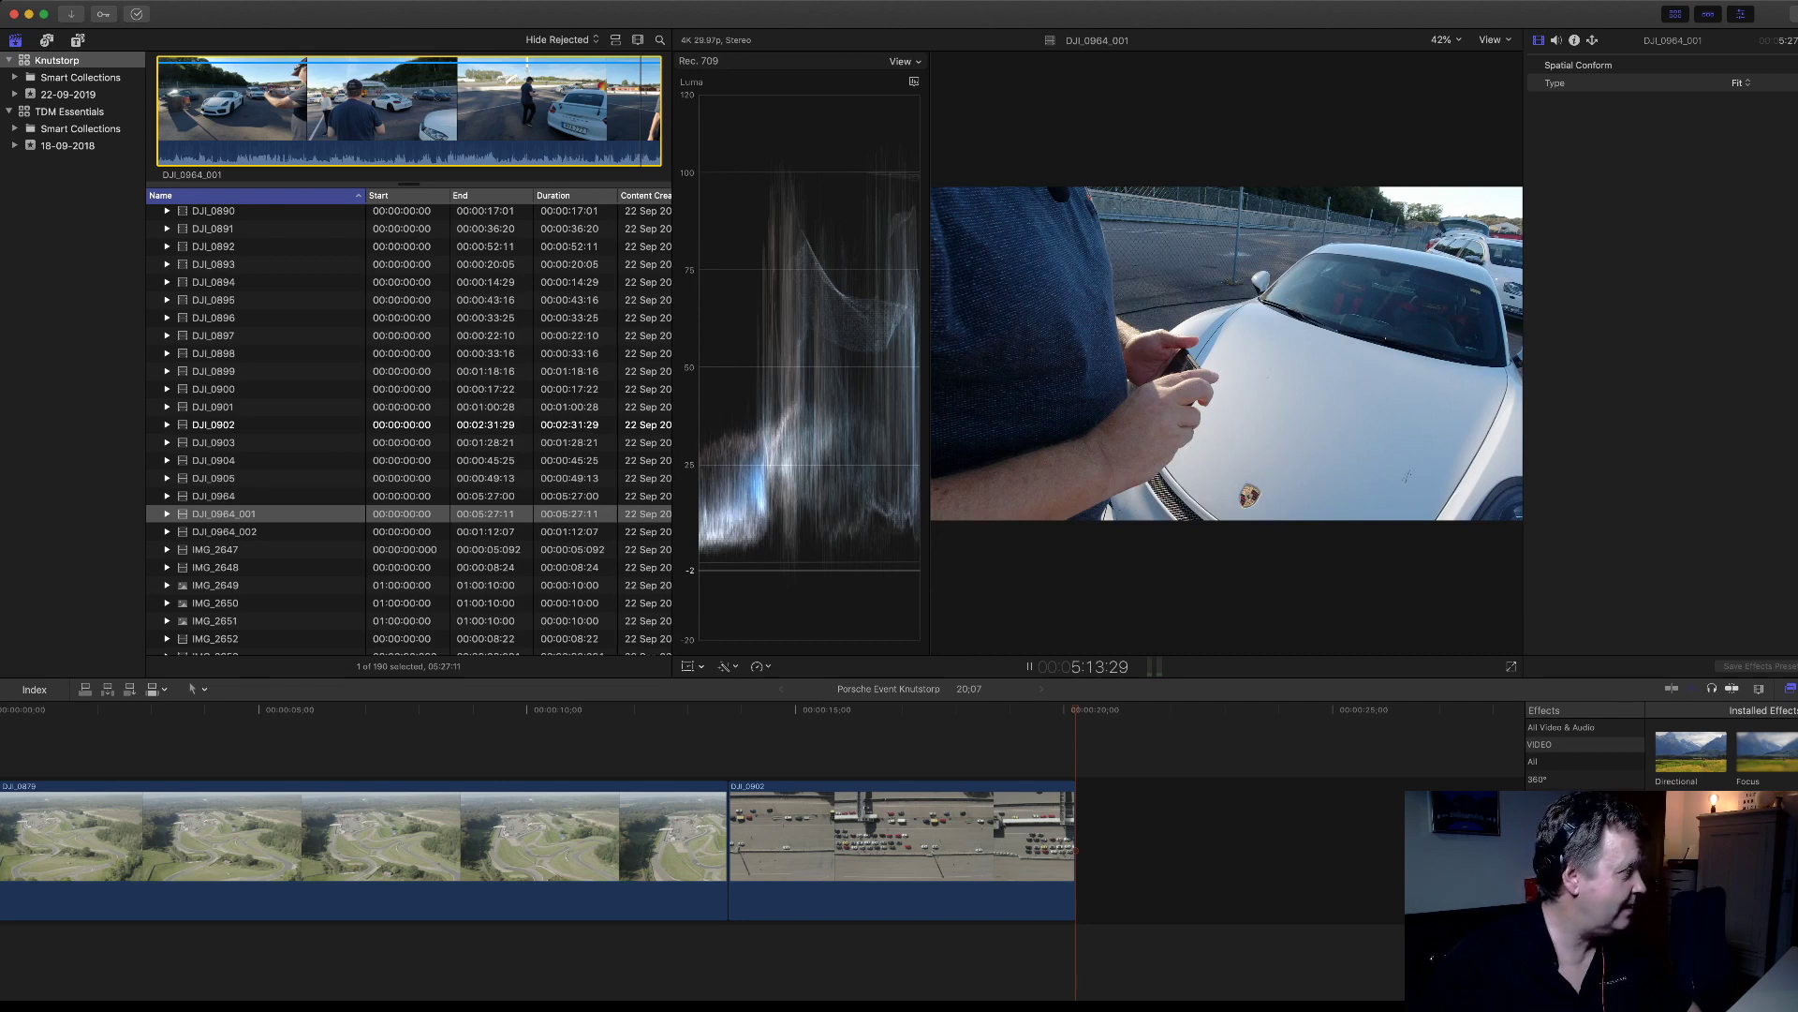
# - Play the trackside clips IMG_2647 and IMG_2648 and preview the still IMG_2649
pyautogui.press('Down')
pyautogui.press('Down')
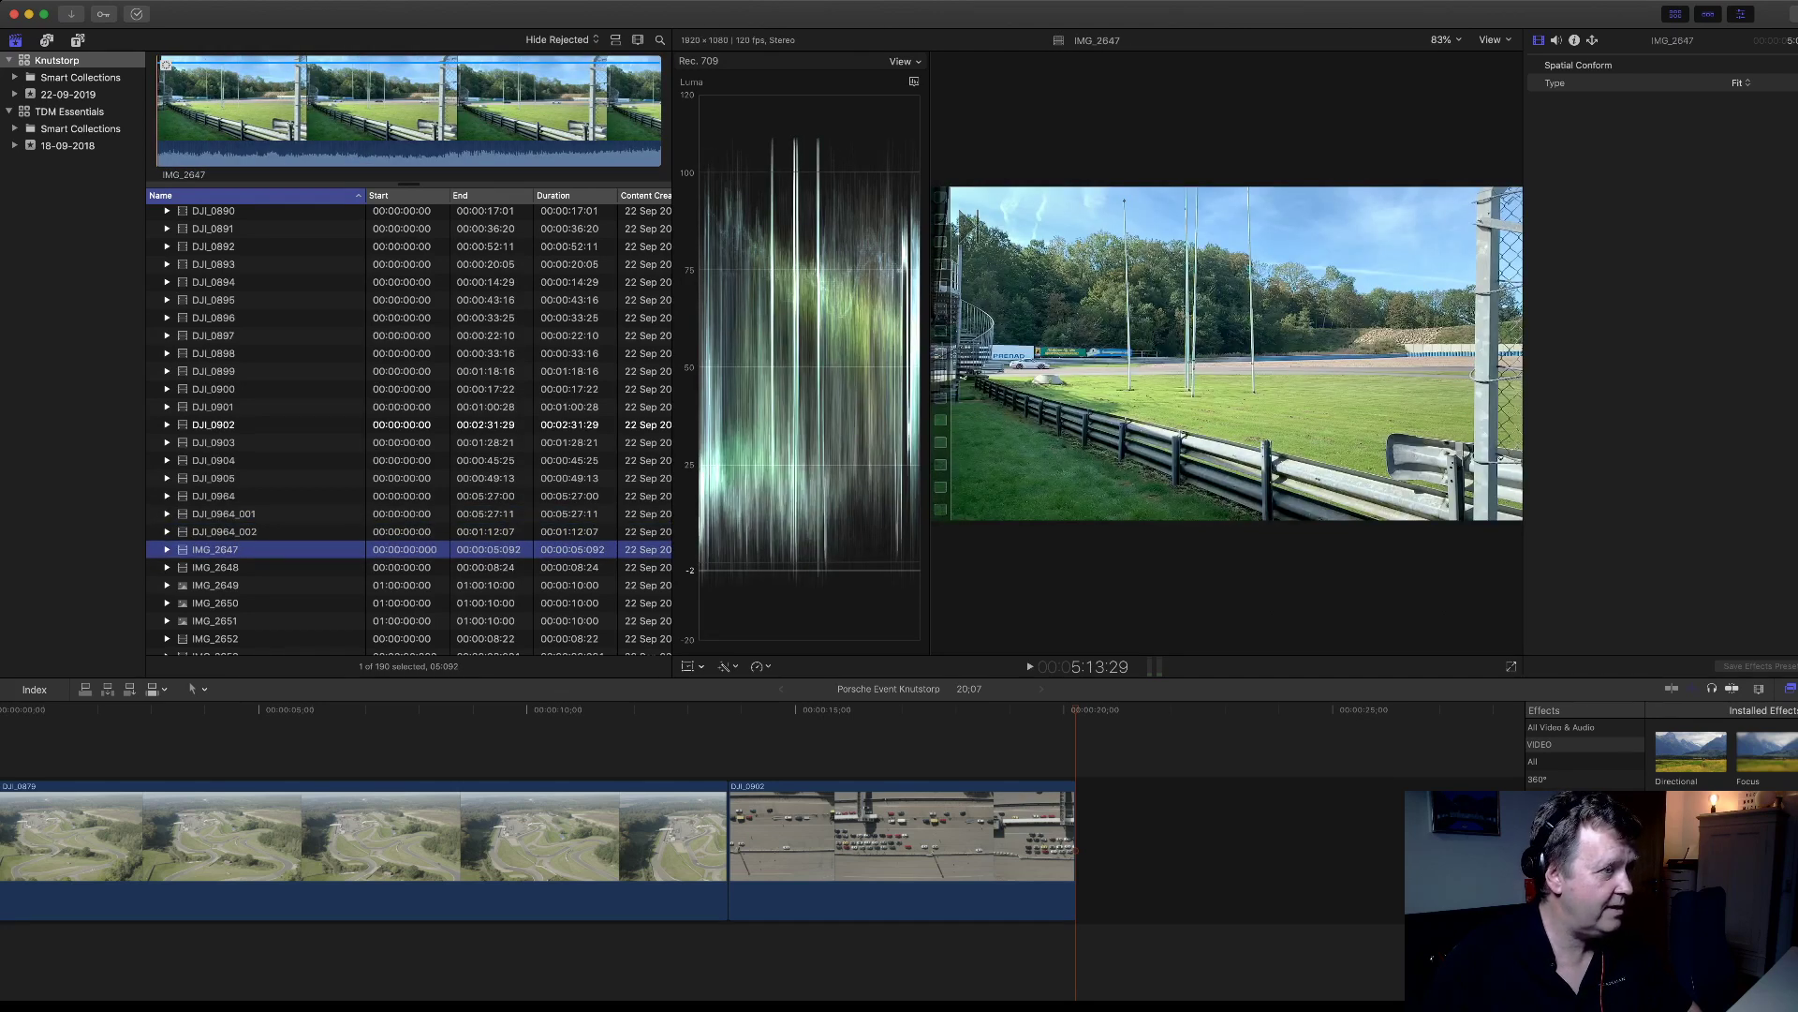
pyautogui.press('space')
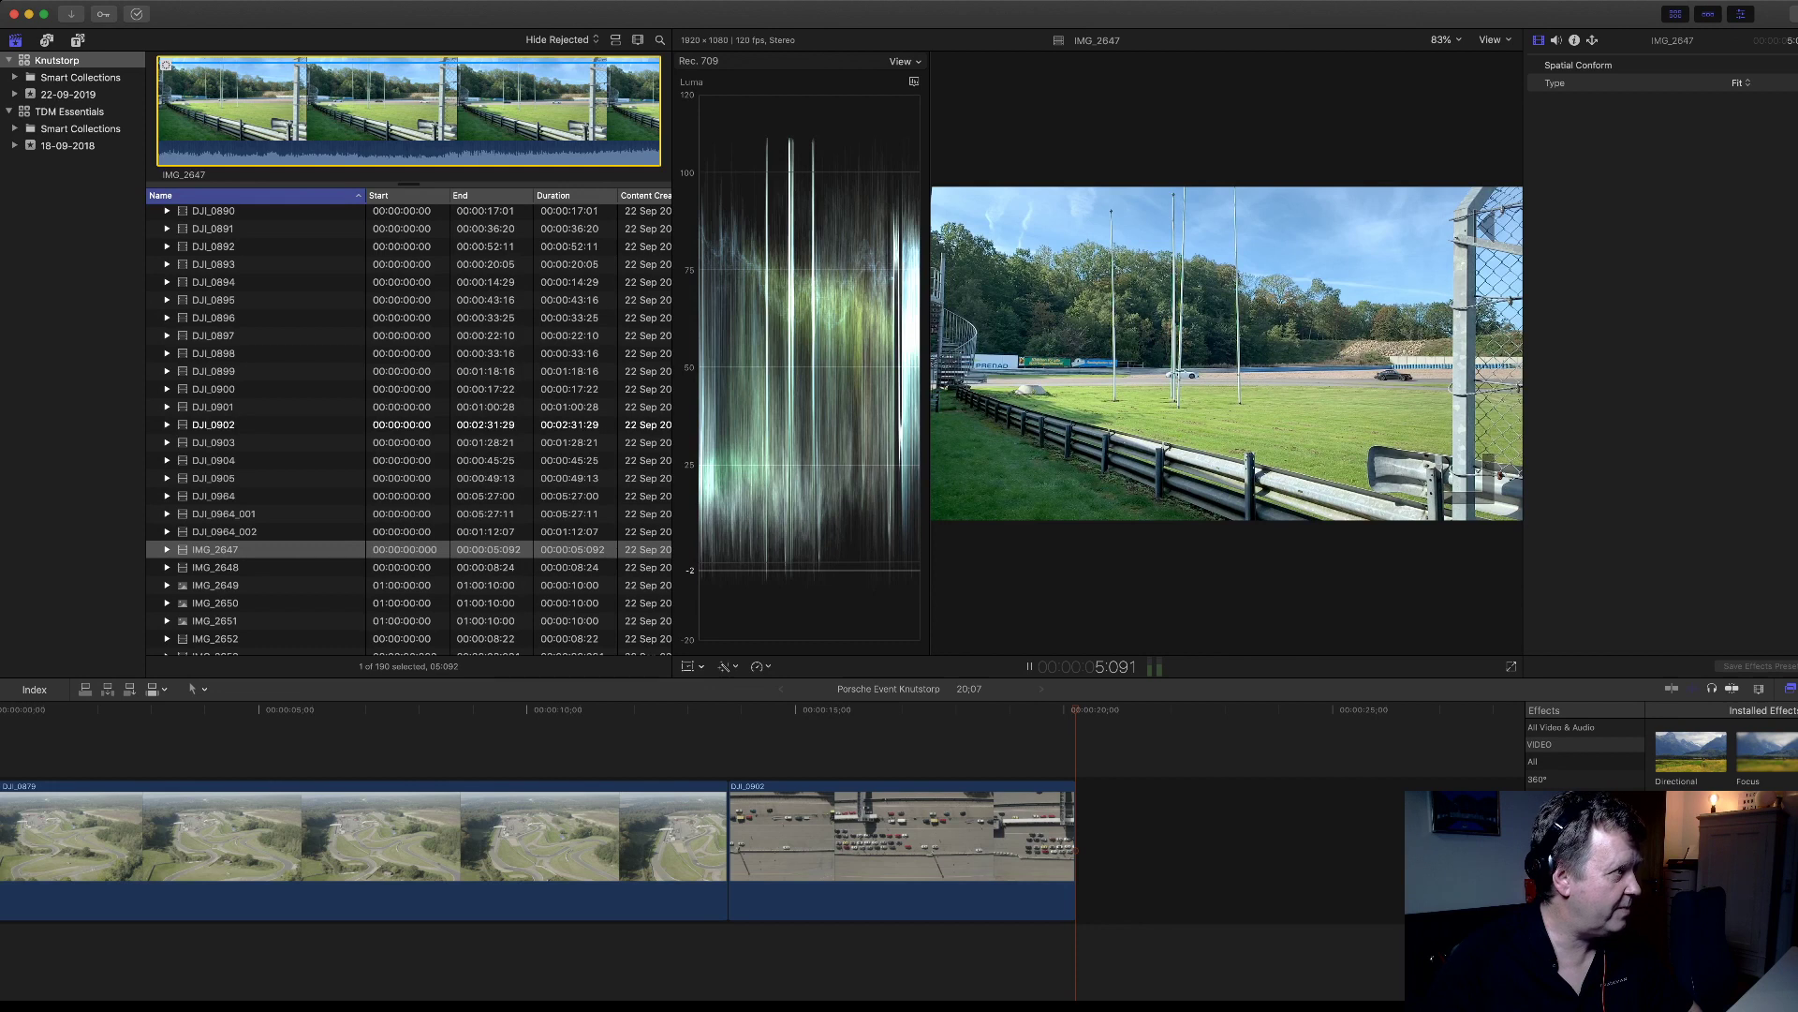
pyautogui.click(215, 567)
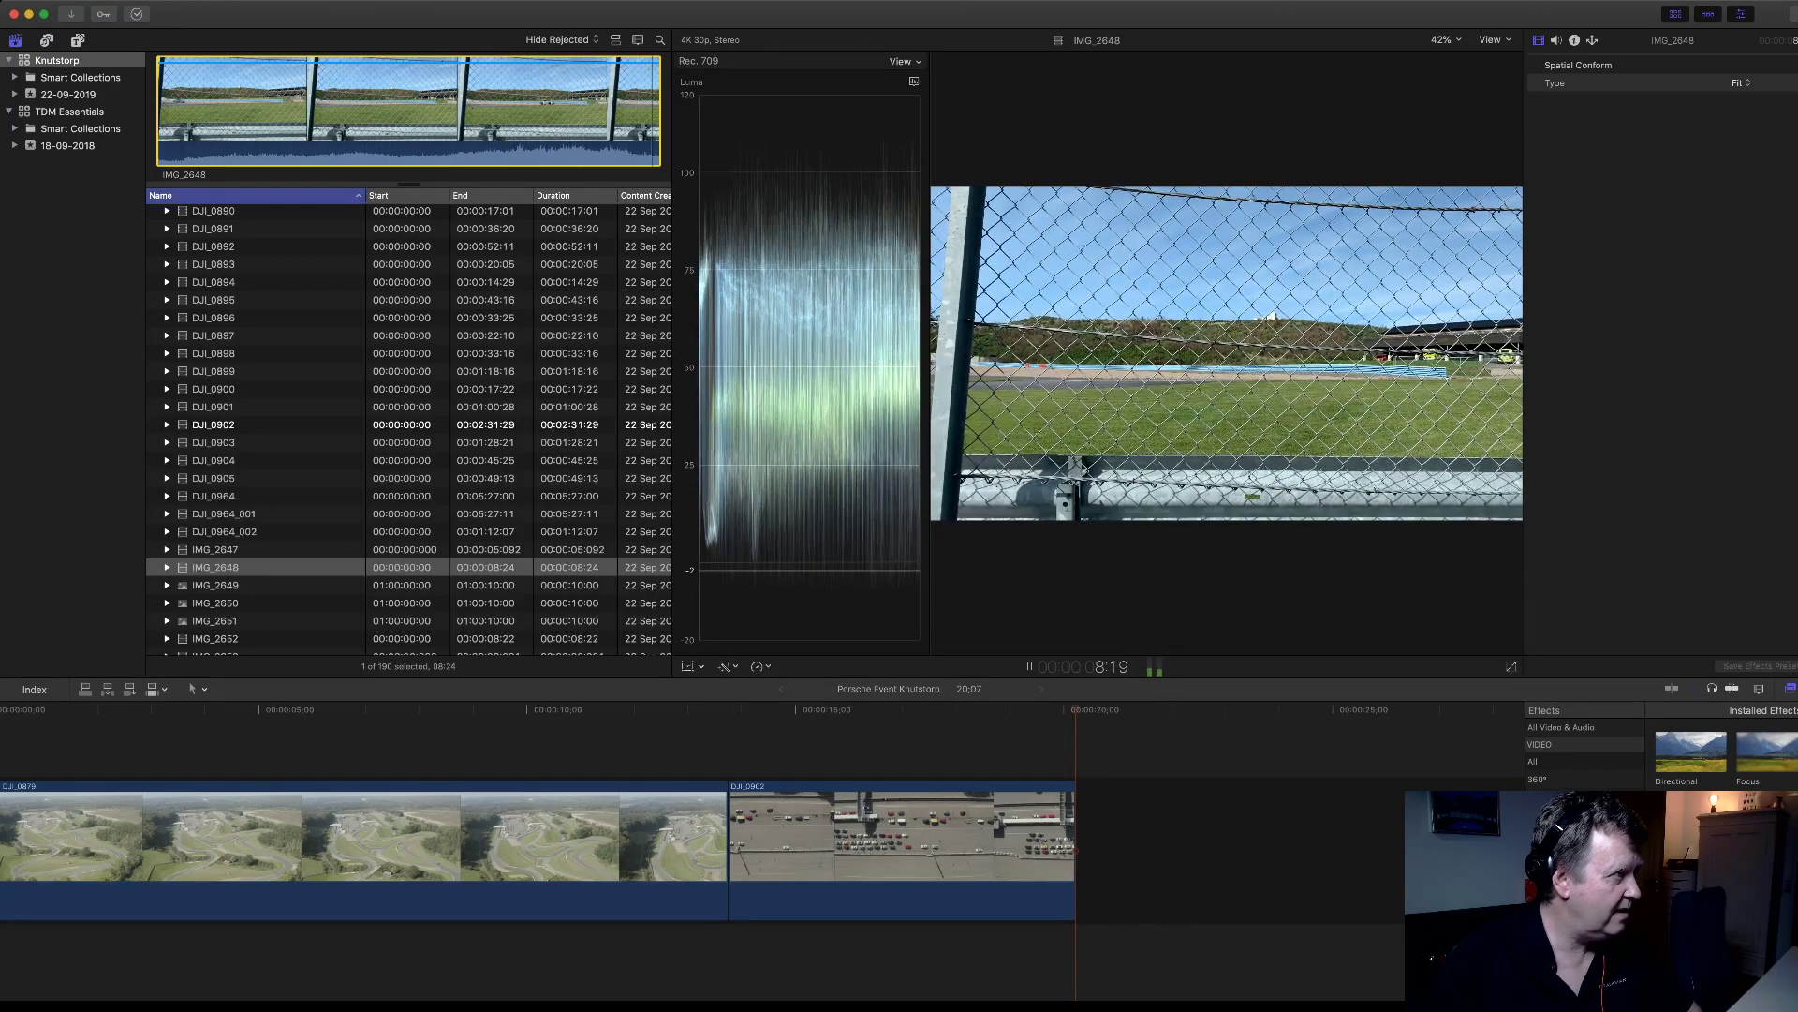
pyautogui.click(215, 584)
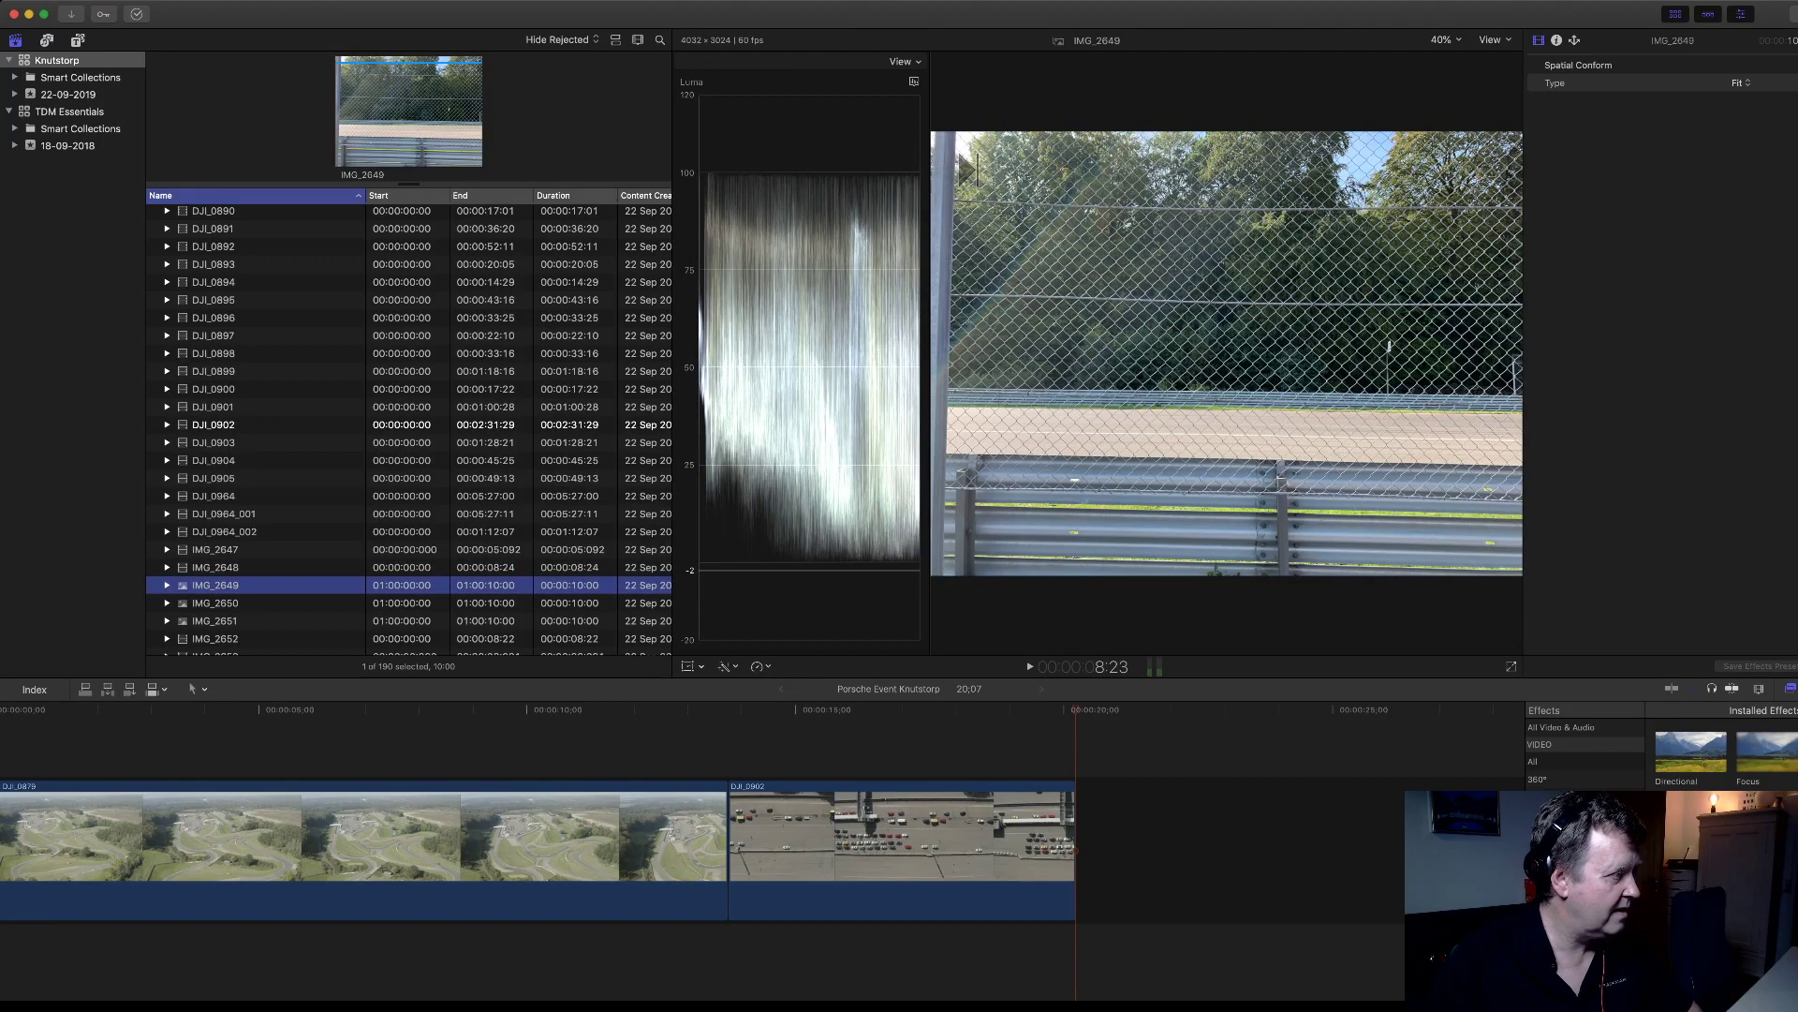
pyautogui.press('space')
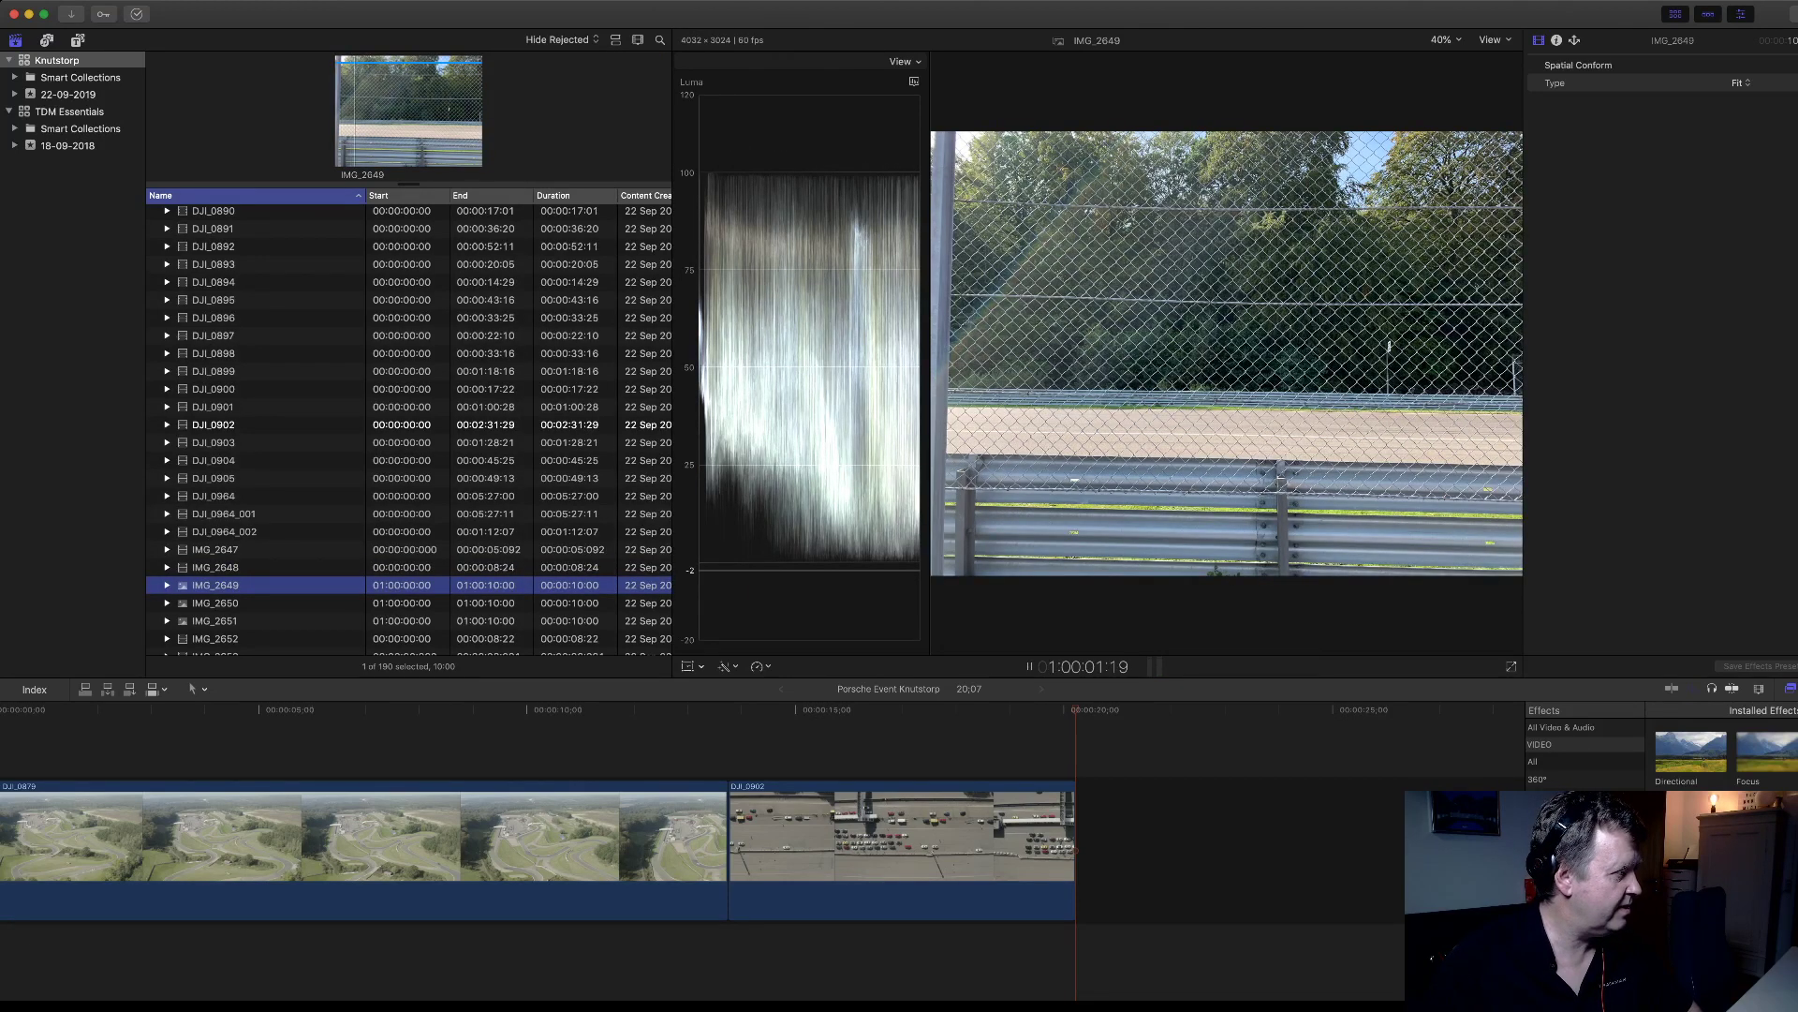
# - Find the interview clip further down the clip list and play it from around 1:50
pyautogui.scroll(-3, 409, 428)
pyautogui.scroll(-10, 408, 428)
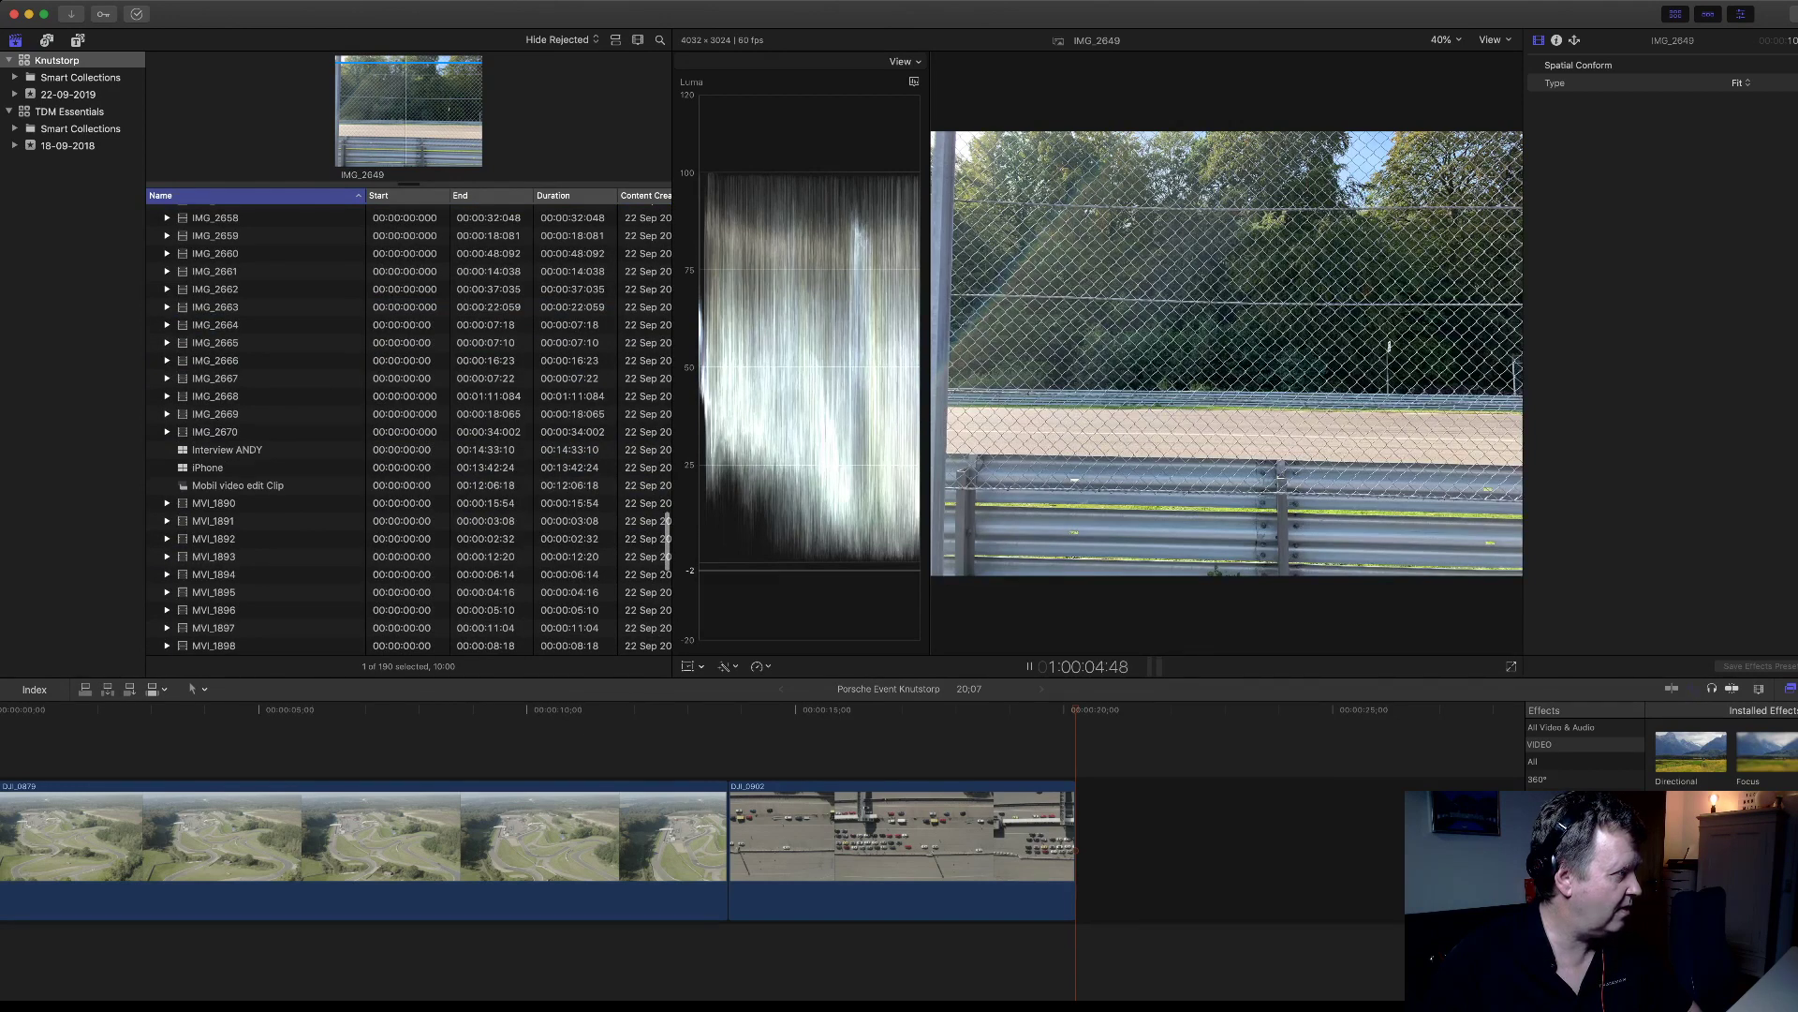
pyautogui.click(214, 503)
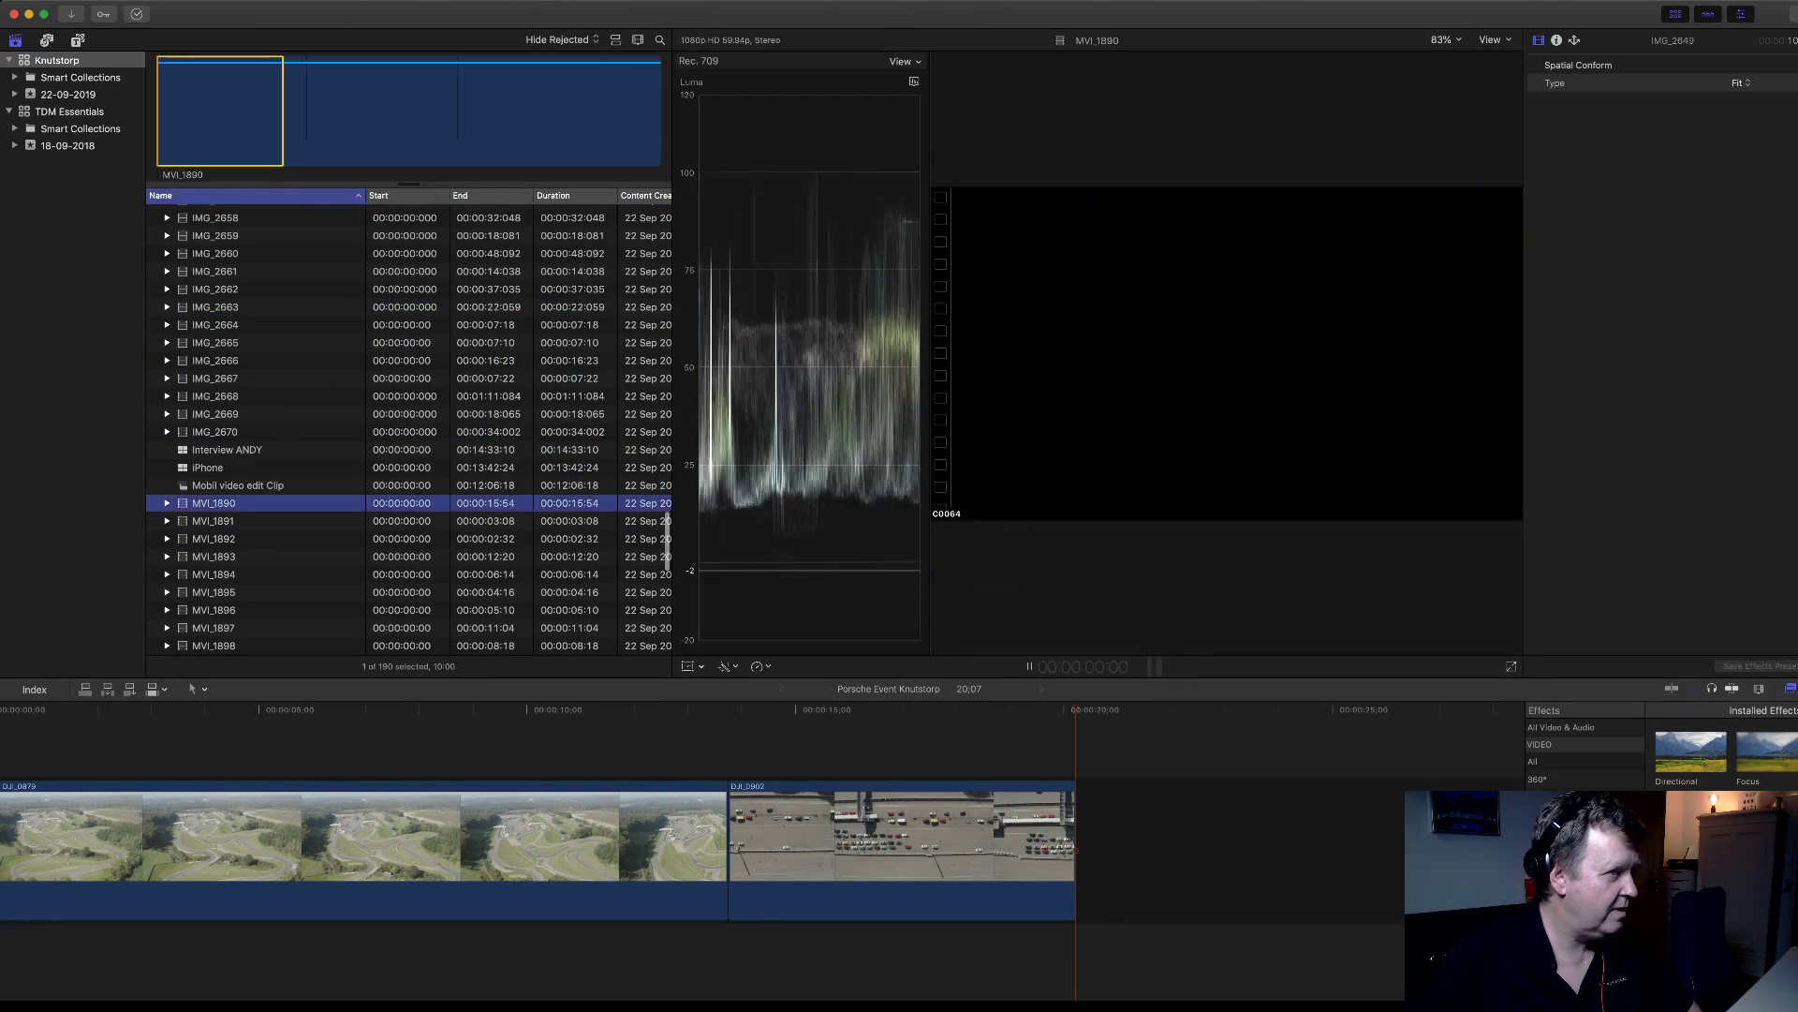
pyautogui.click(227, 449)
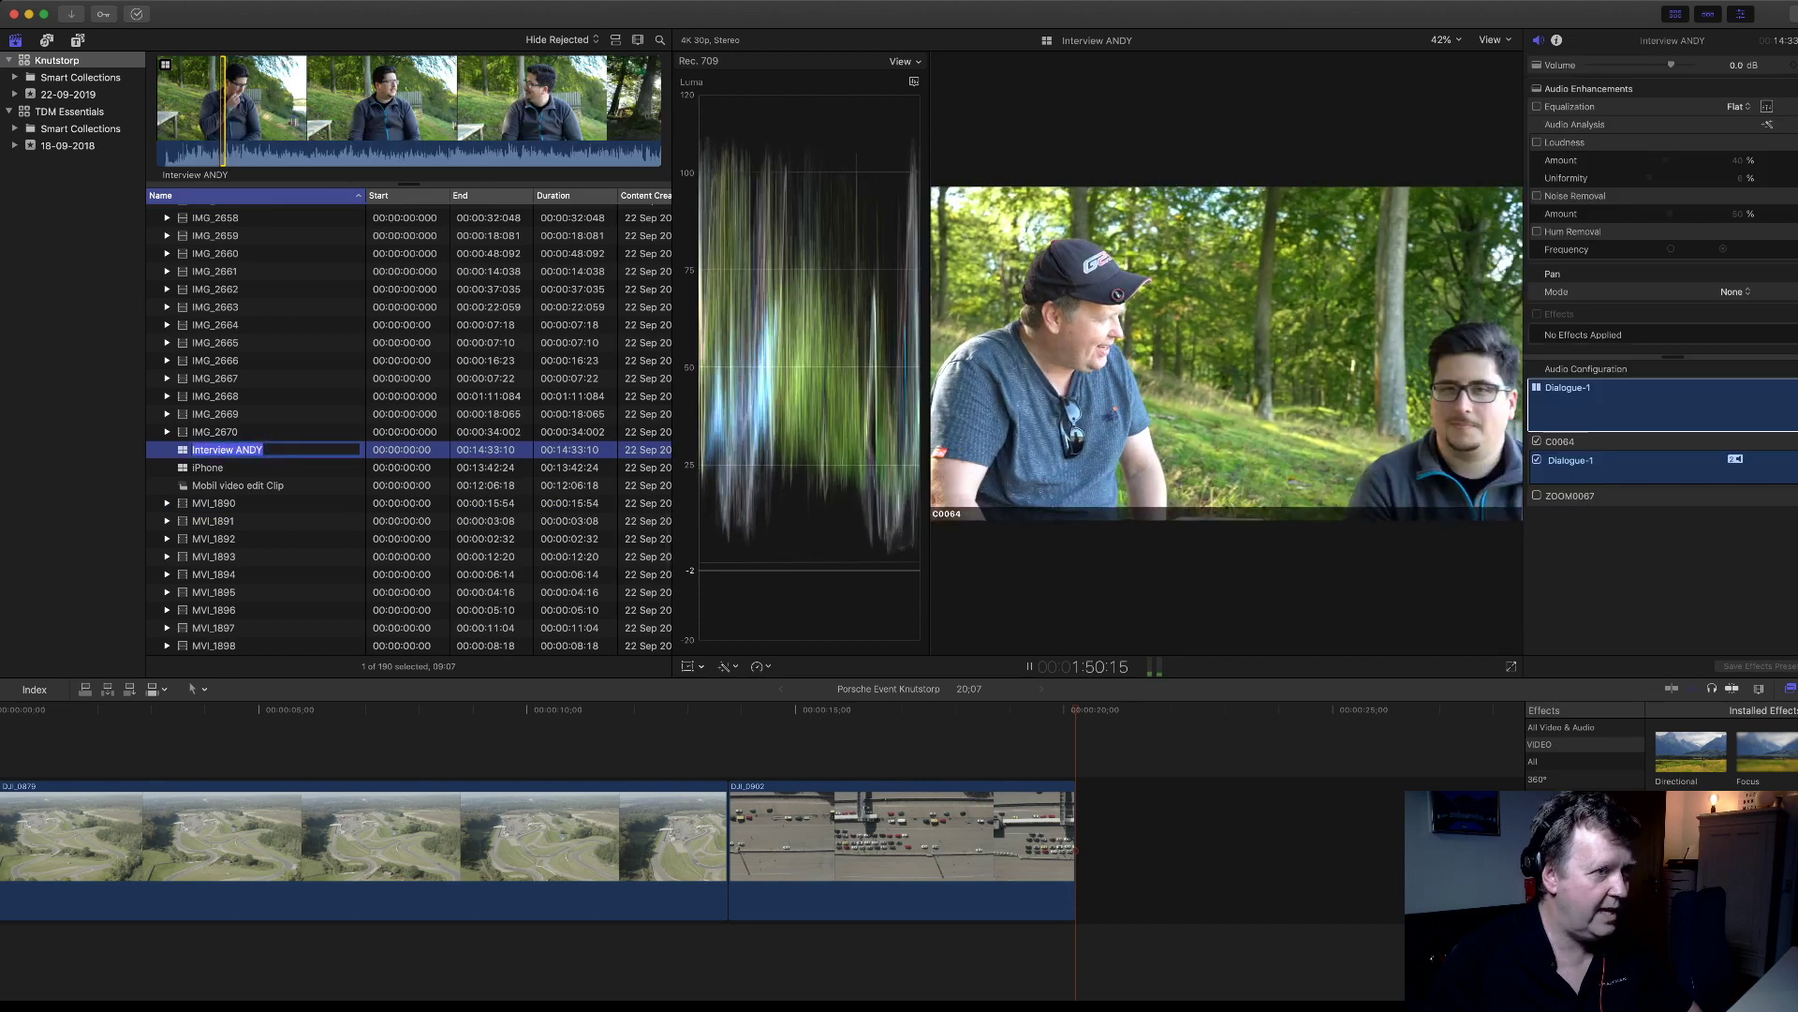
pyautogui.press('space')
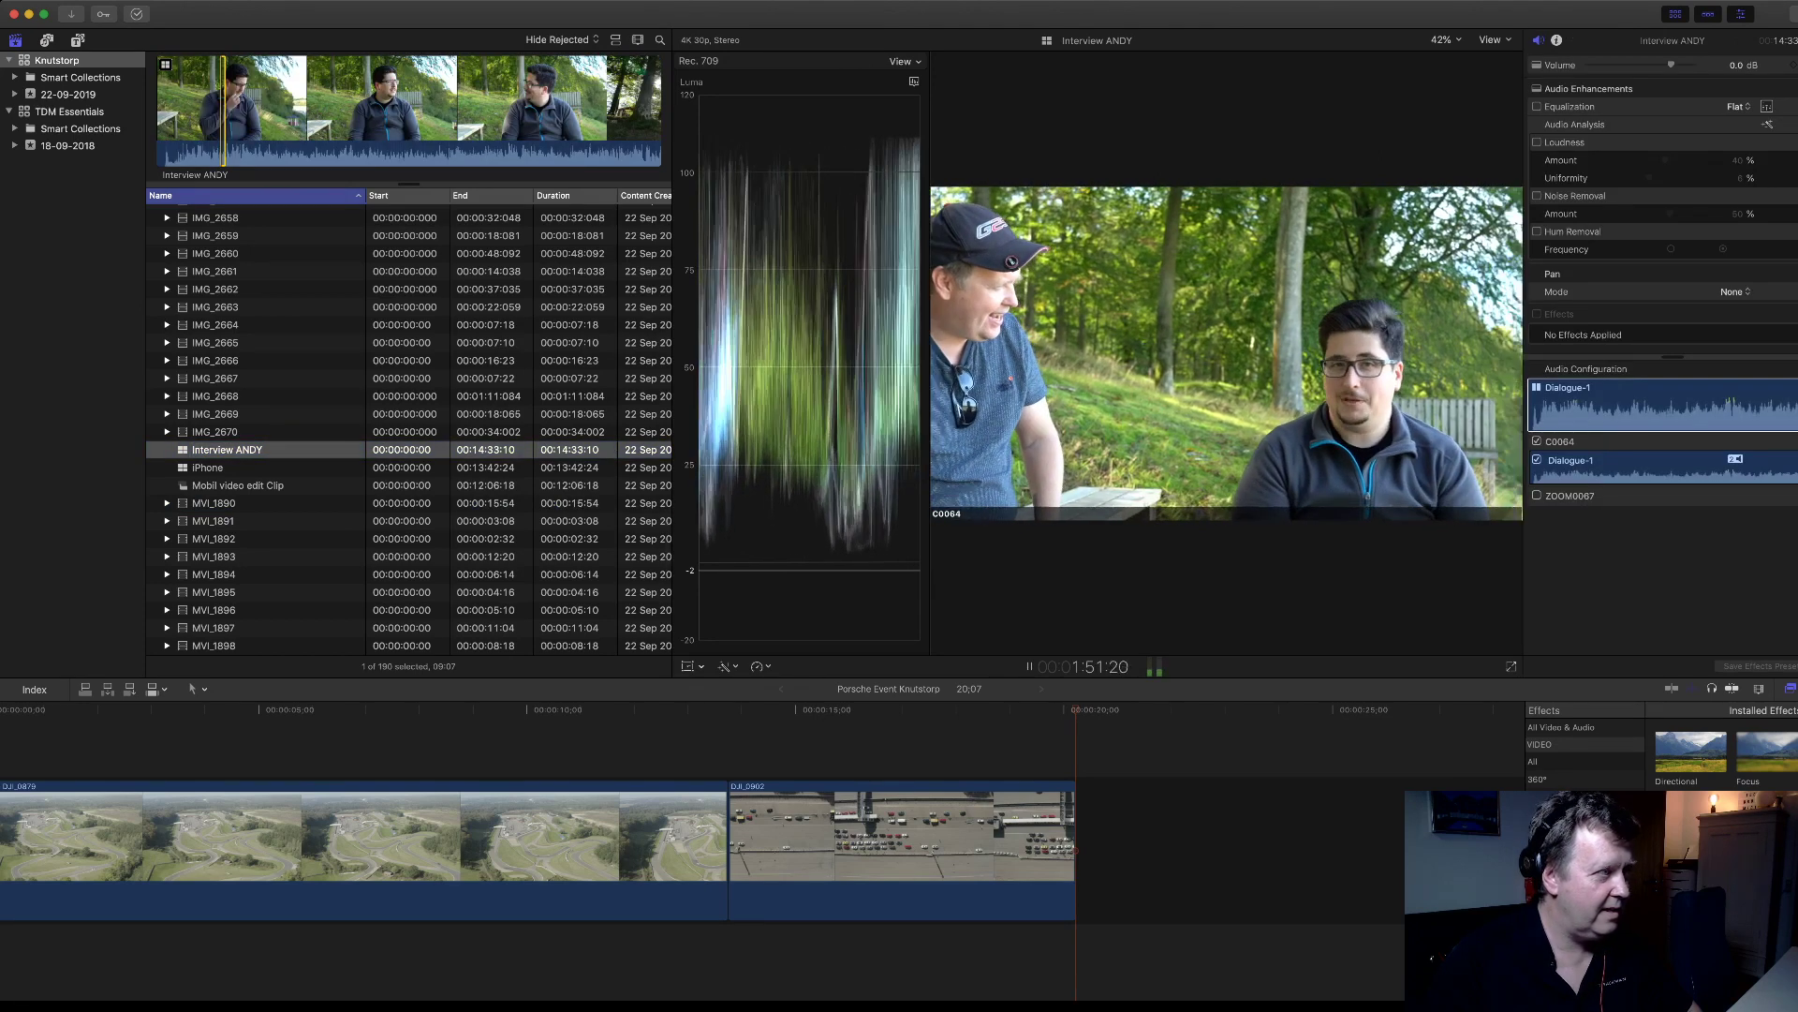
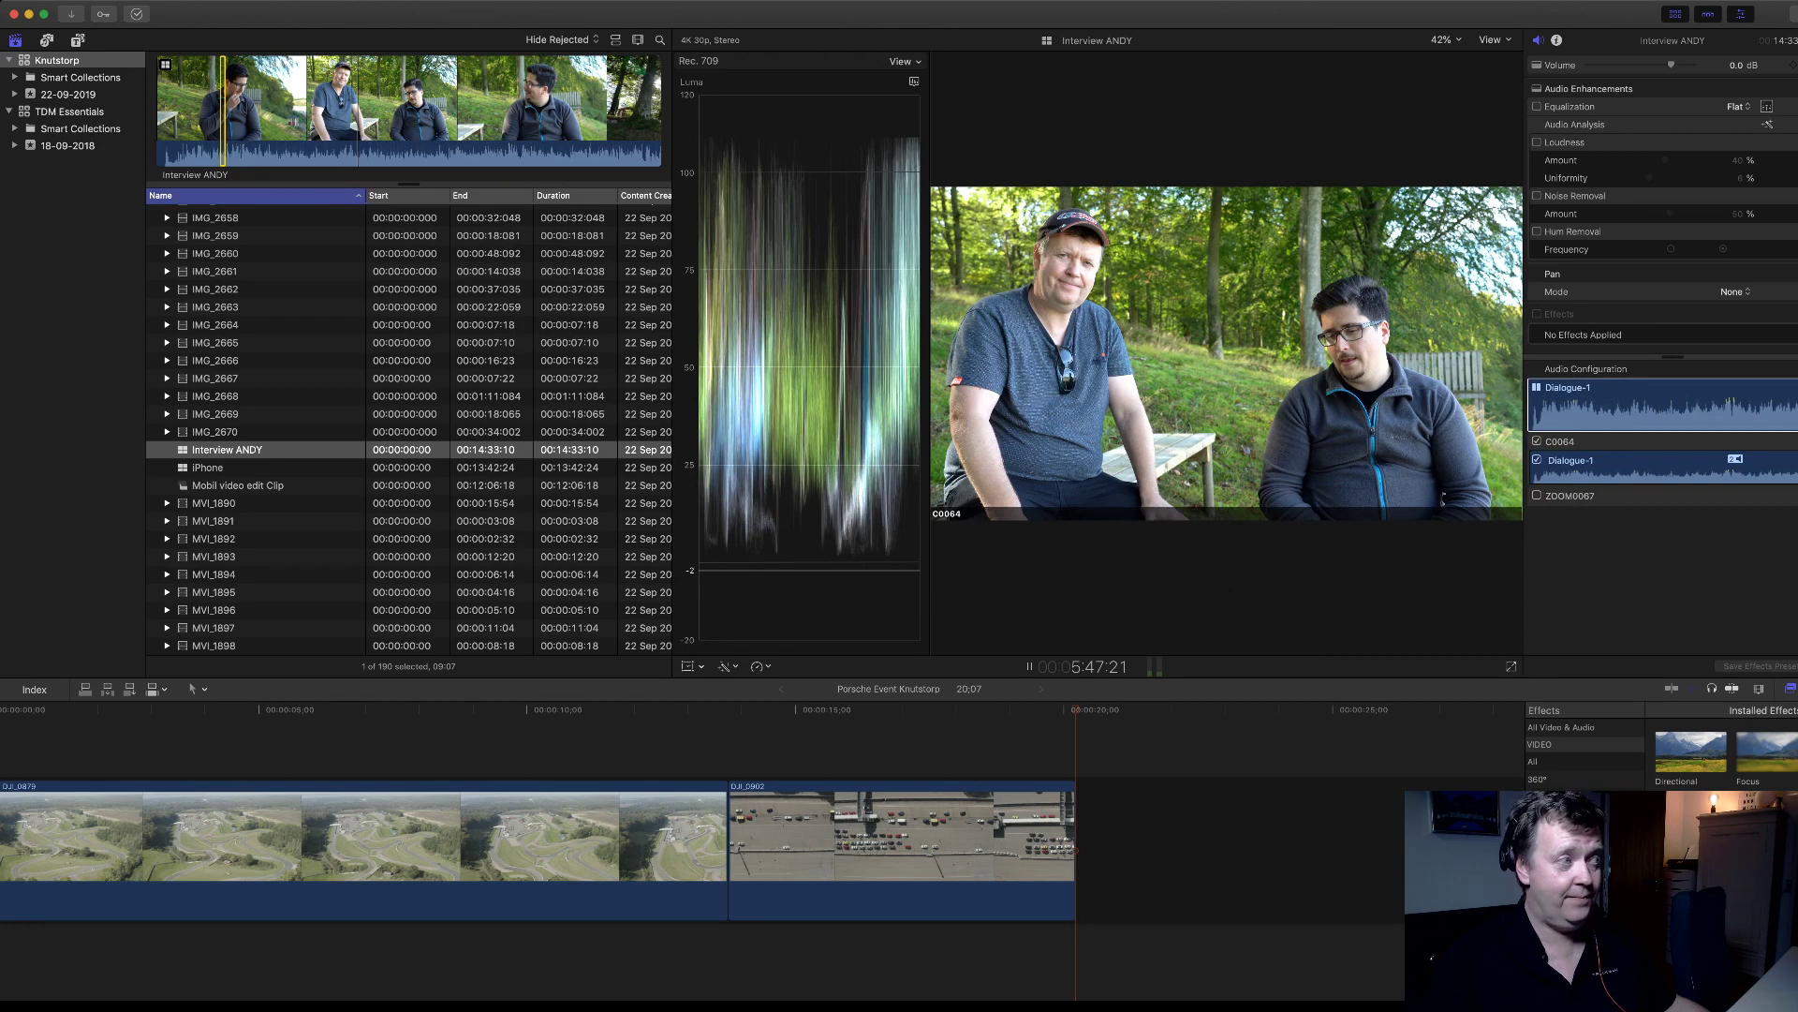
# - Preview IMG_2669, then the yellow Porsche track clips MVI_1895 and MVI_1891 further down the clip list
pyautogui.click(216, 413)
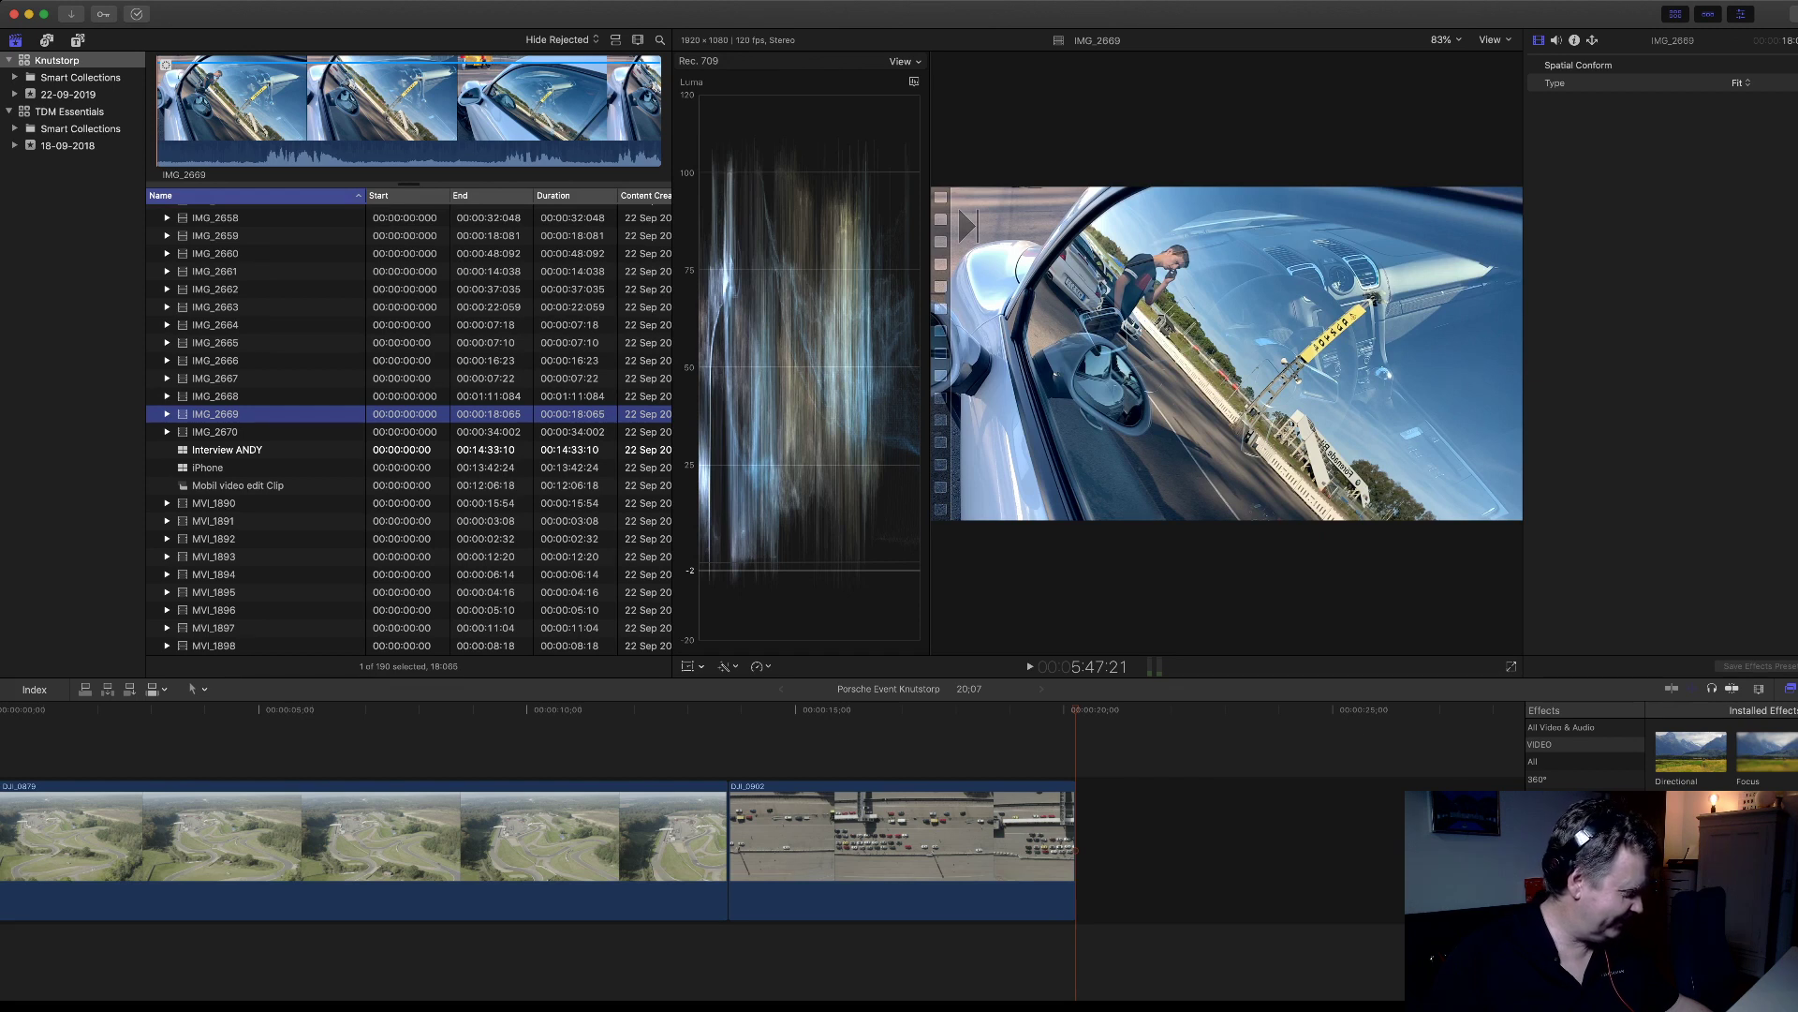
pyautogui.scroll(-5, 409, 431)
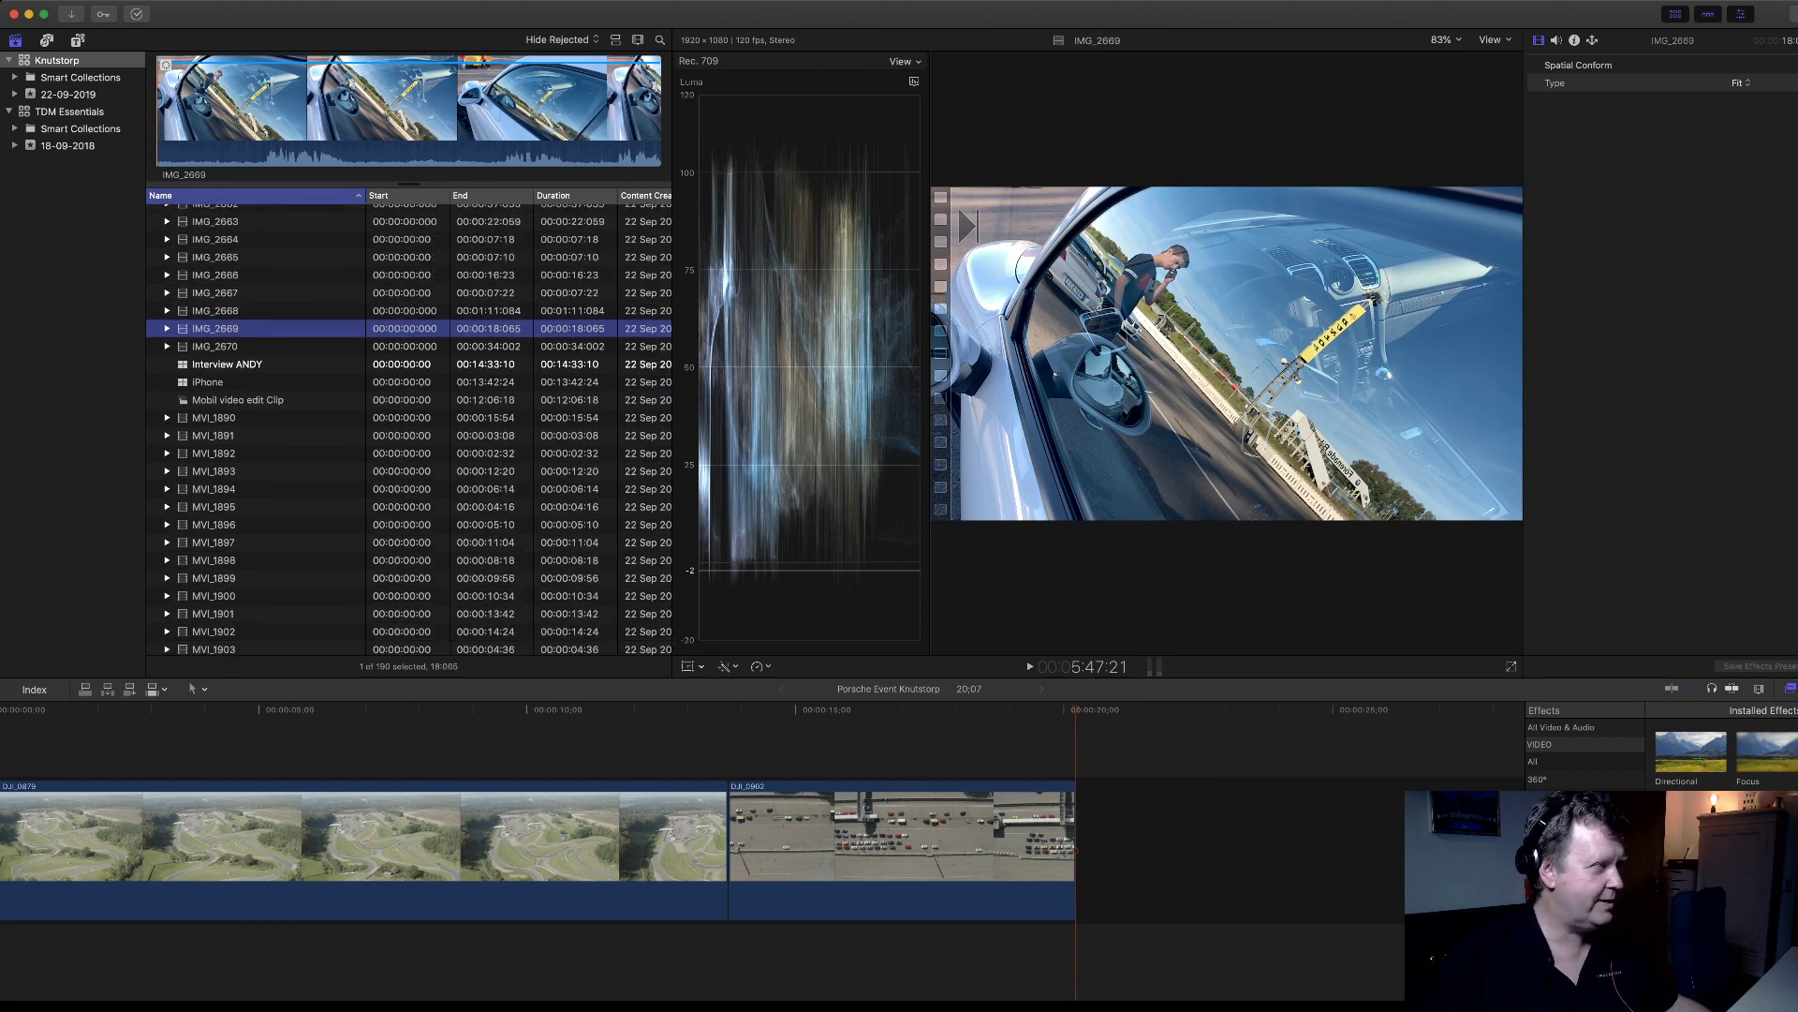
pyautogui.scroll(-3, 409, 430)
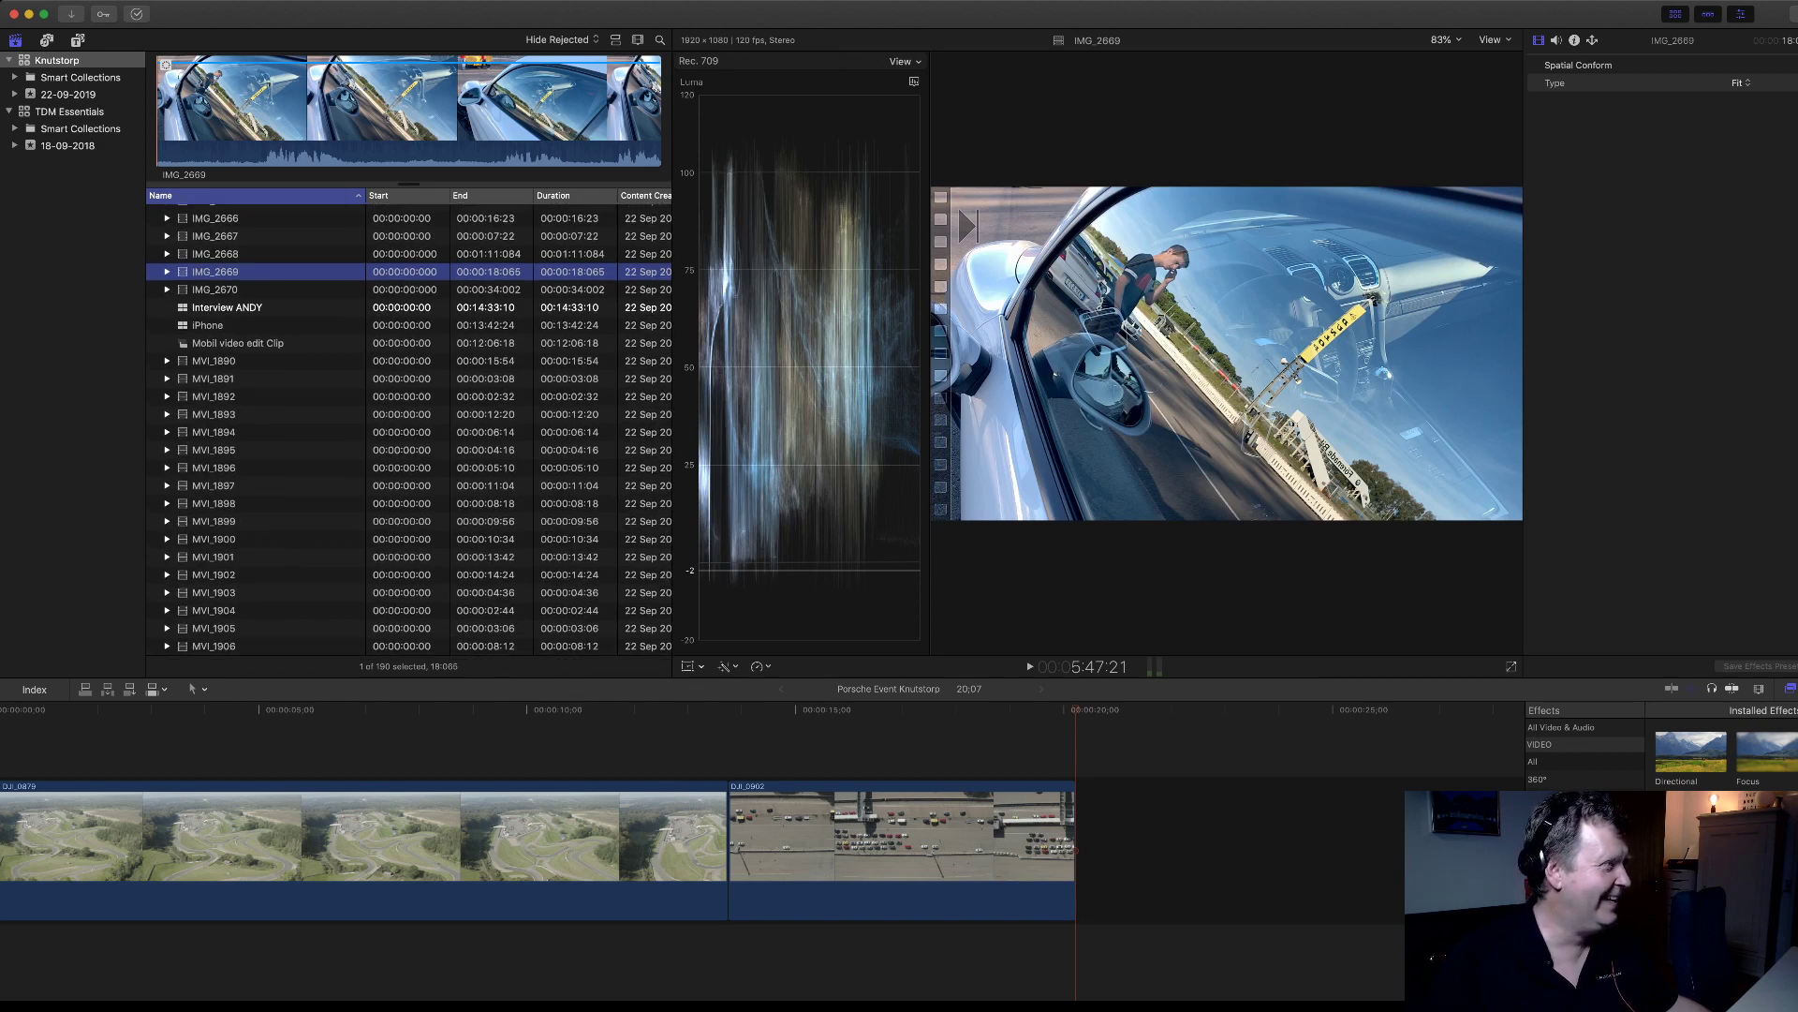
pyautogui.click(214, 468)
pyautogui.click(214, 450)
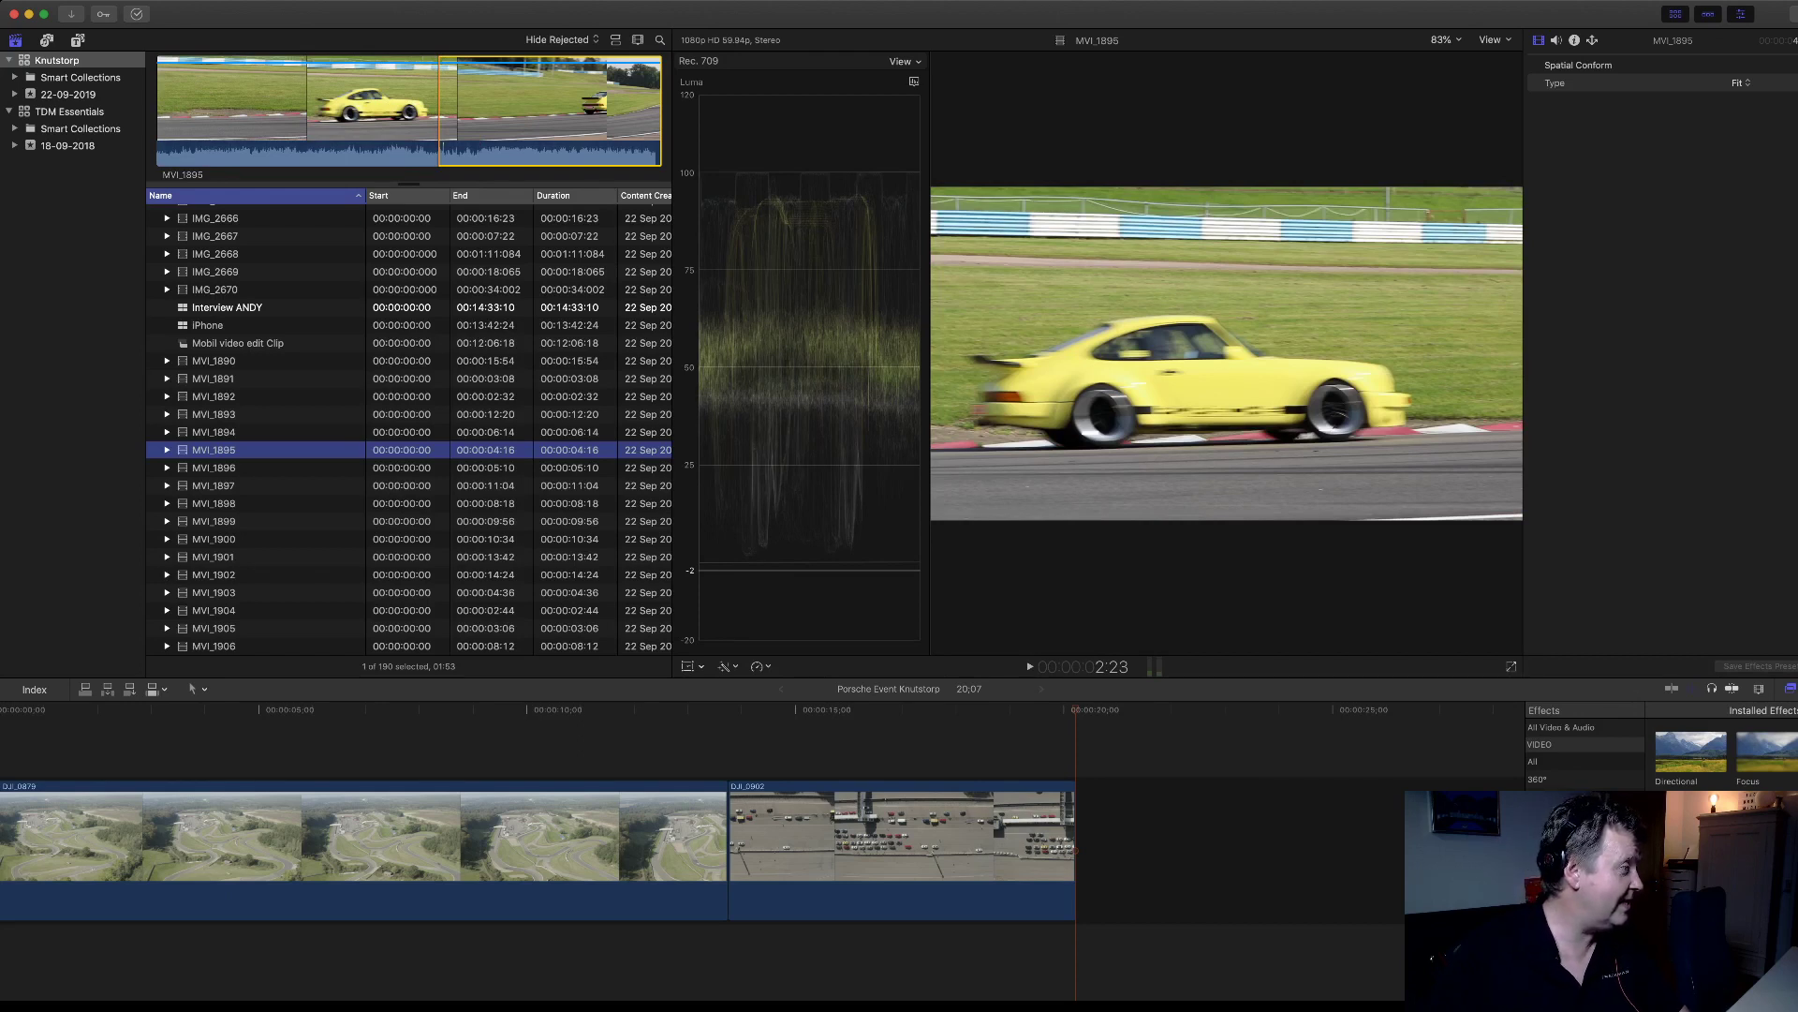
pyautogui.click(214, 378)
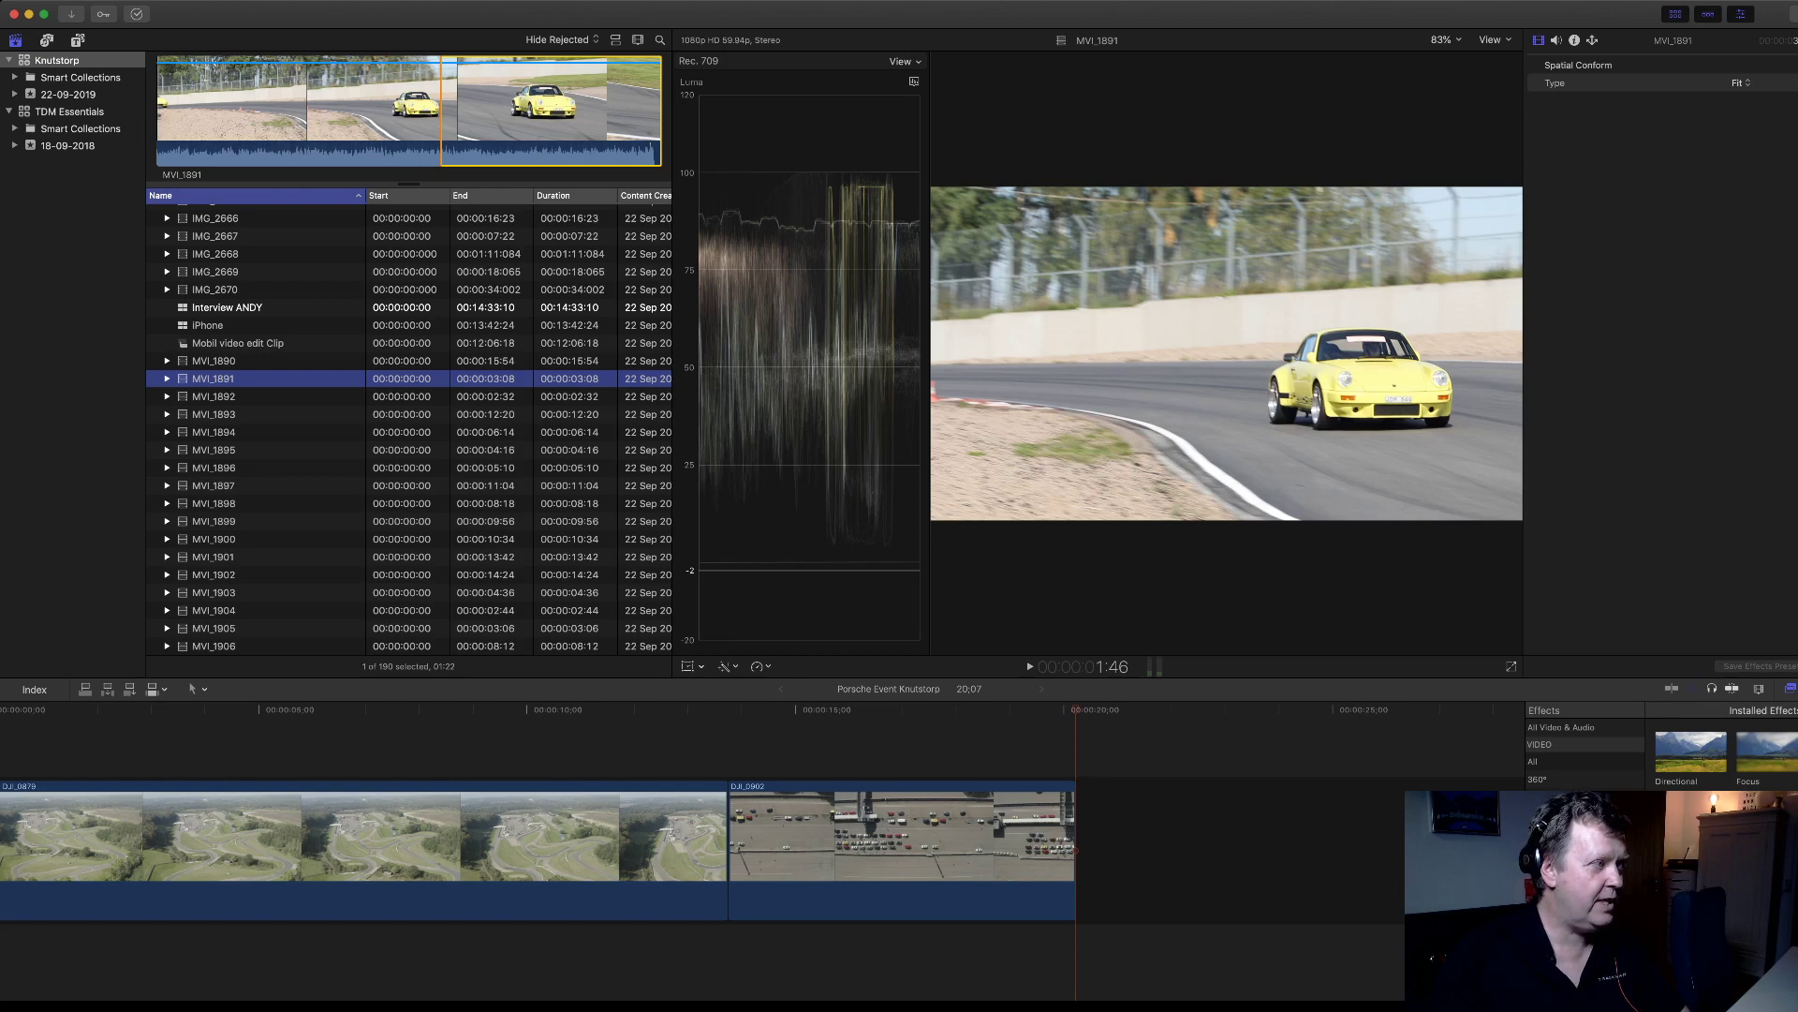
# - Skim the track clip MVI_1890 and play it from just after its start
pyautogui.click(214, 361)
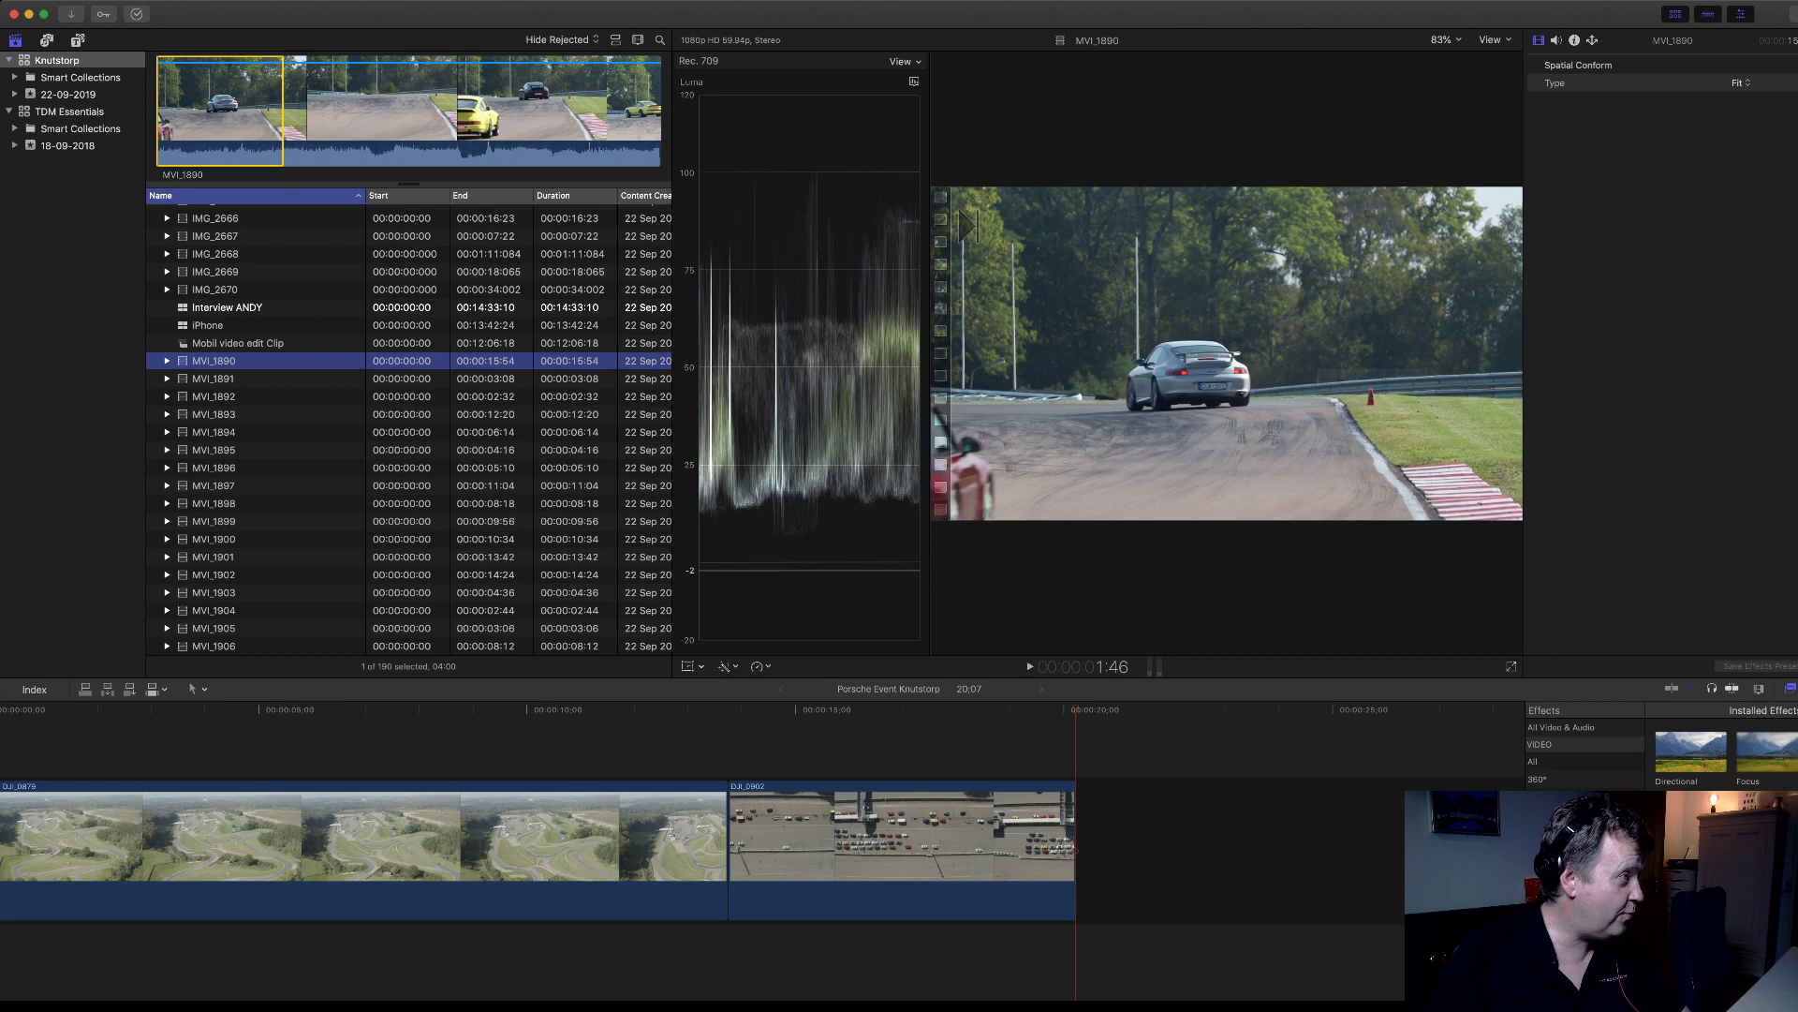
pyautogui.click(318, 103)
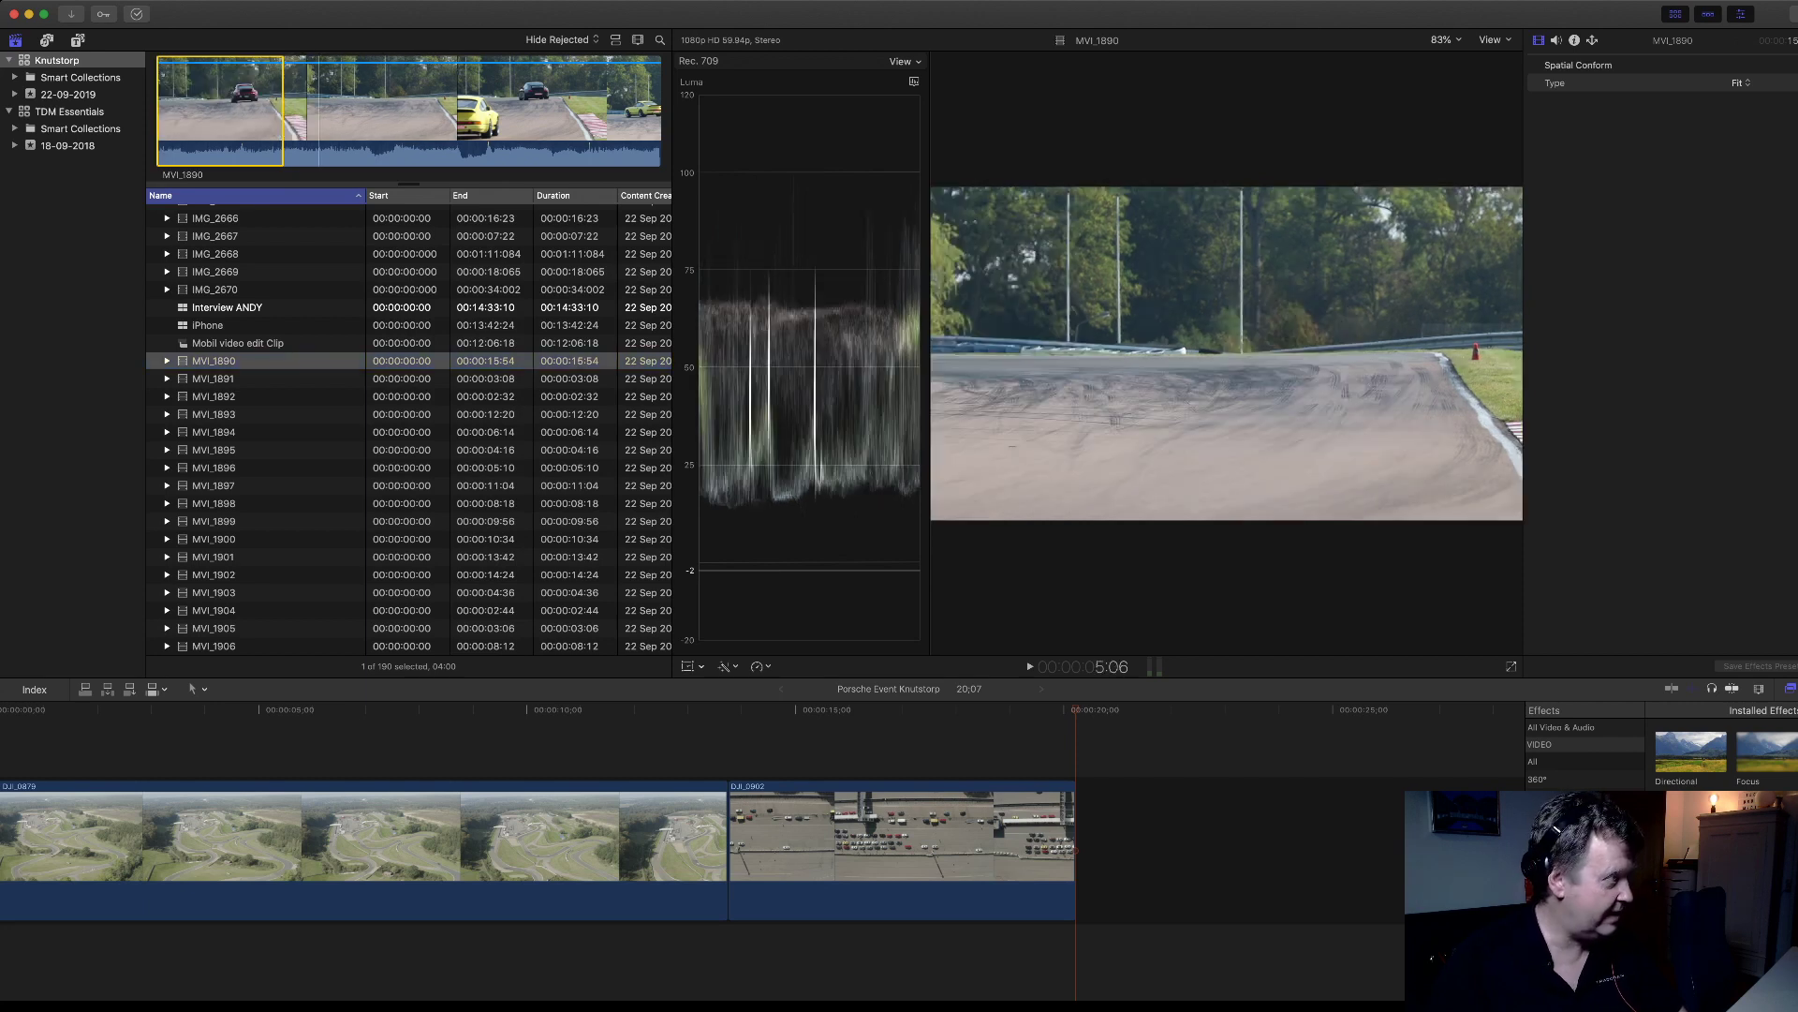
pyautogui.click(186, 103)
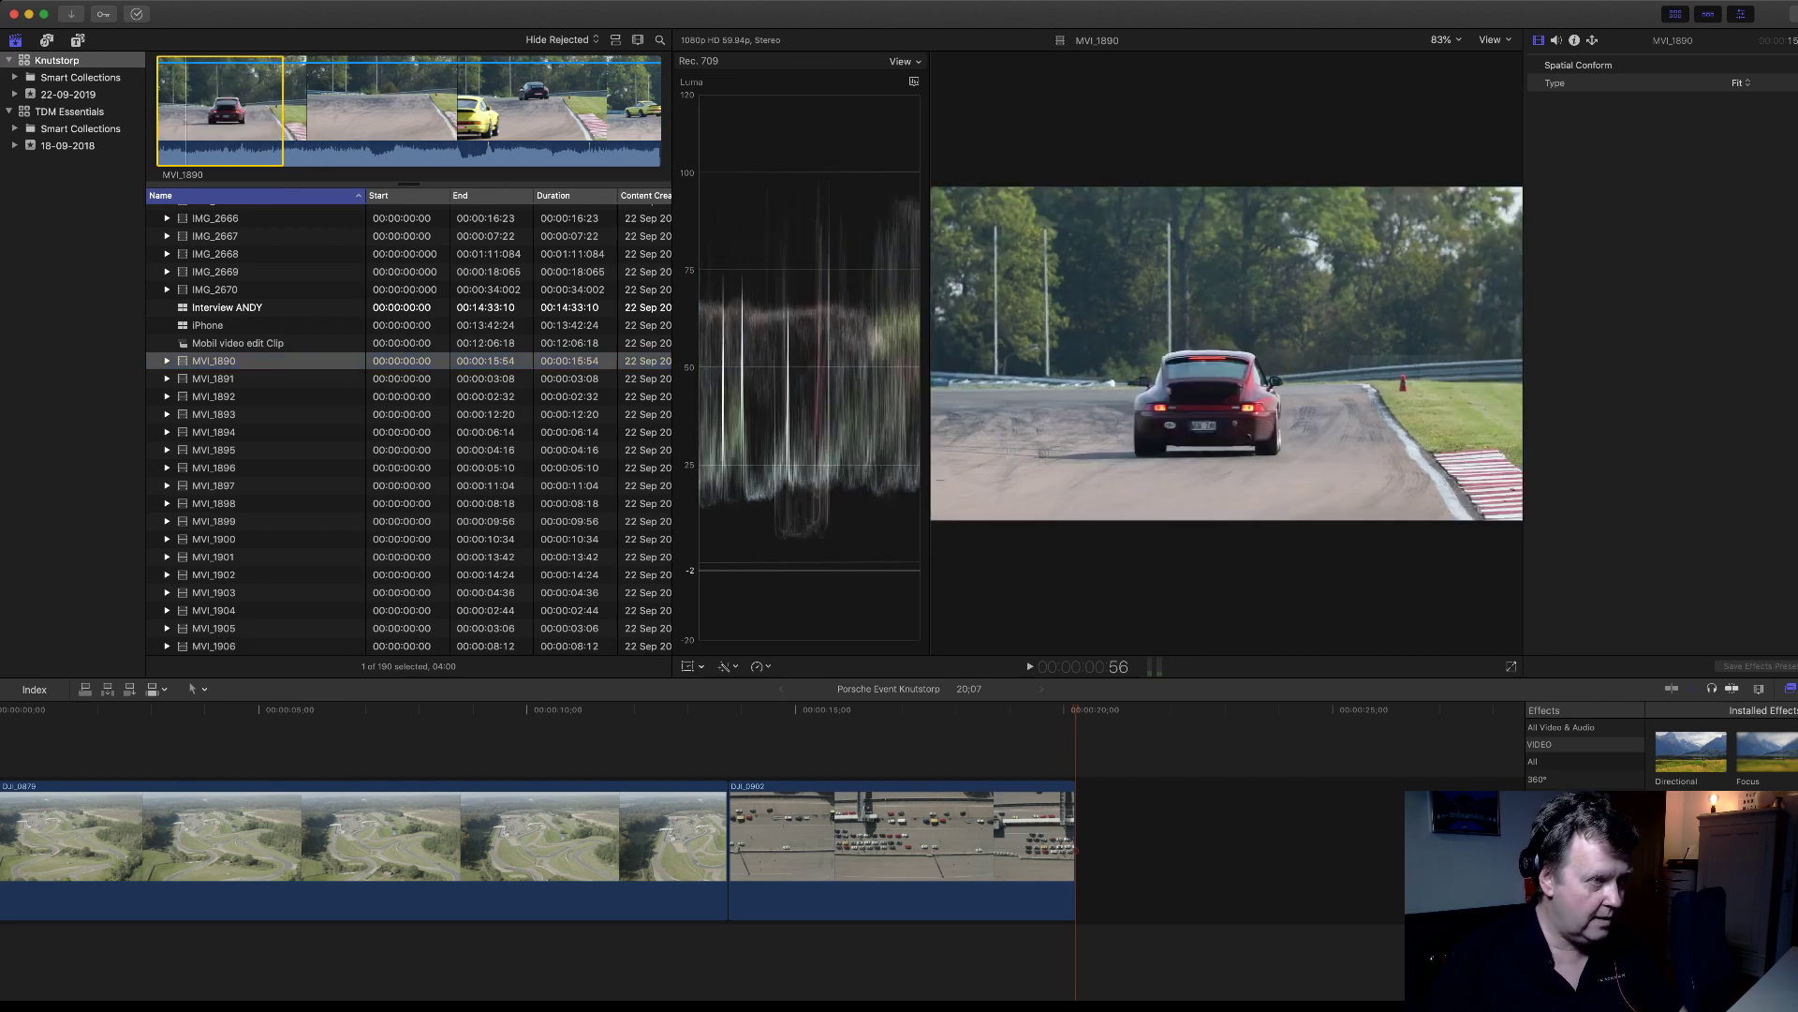
pyautogui.press('space')
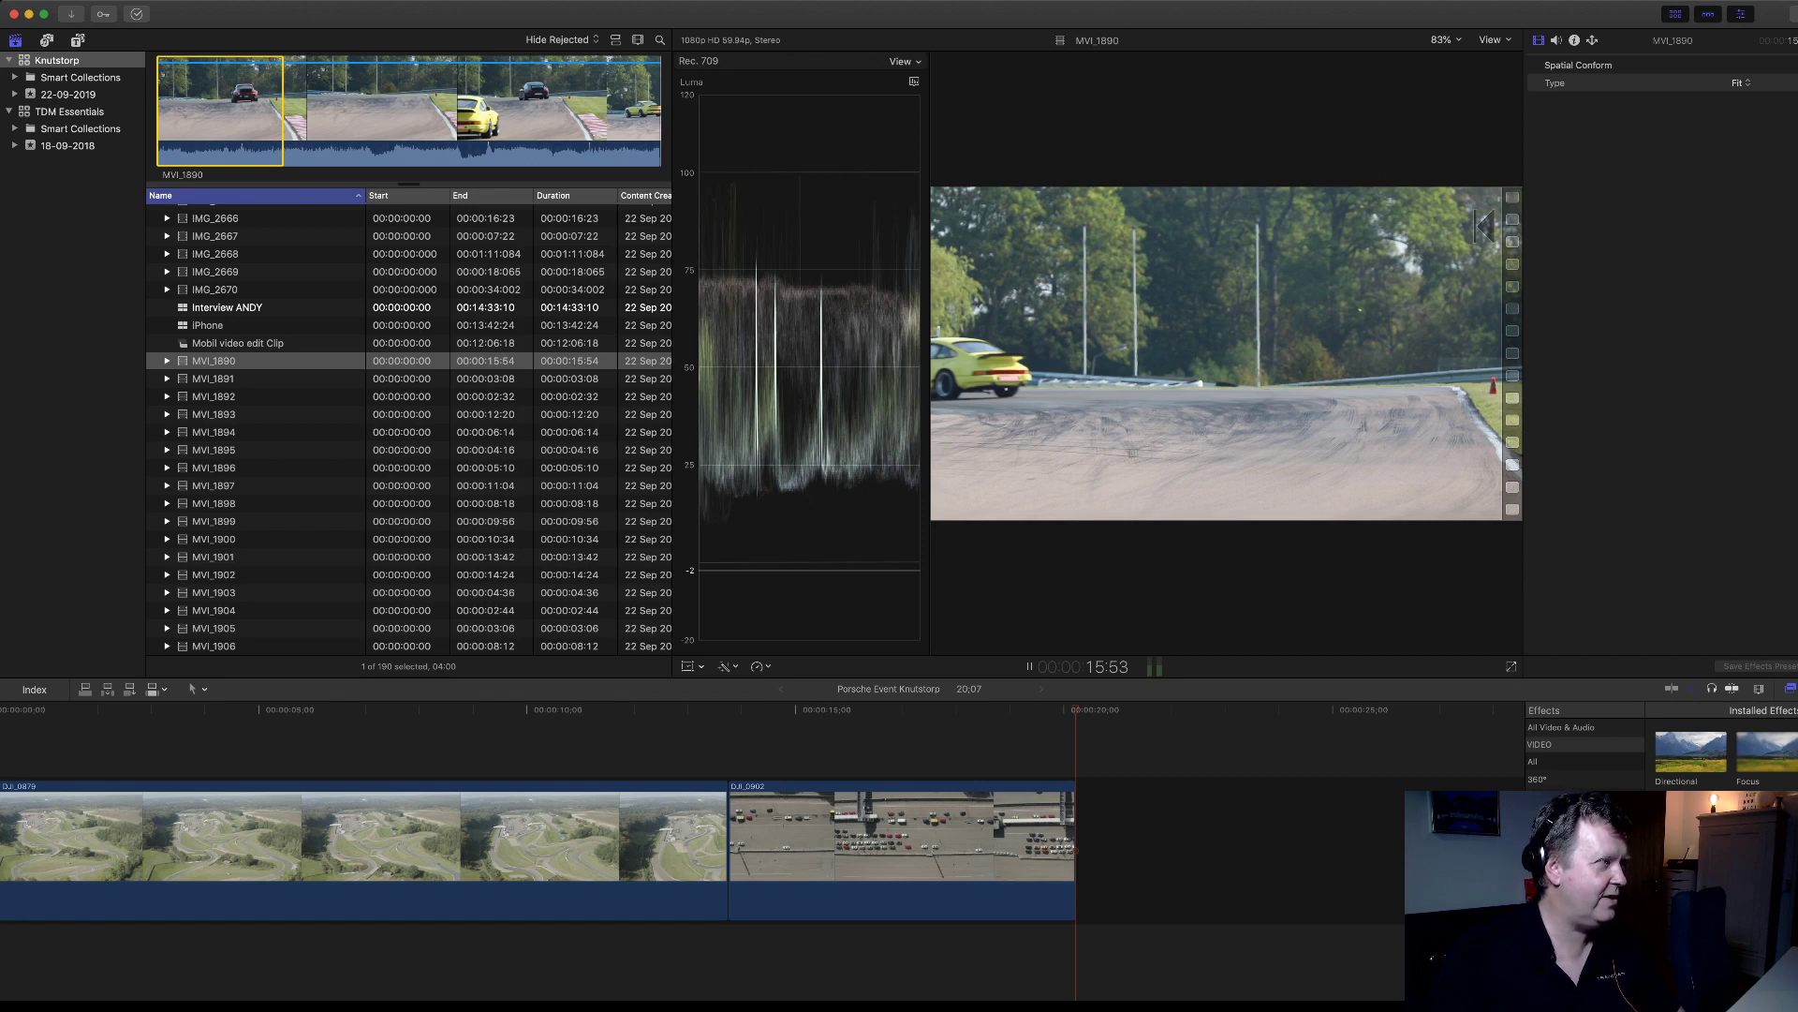
# - Preview MVI_1891 again, then play the trackside clips MVI_1892 and MVI_1893
pyautogui.click(214, 378)
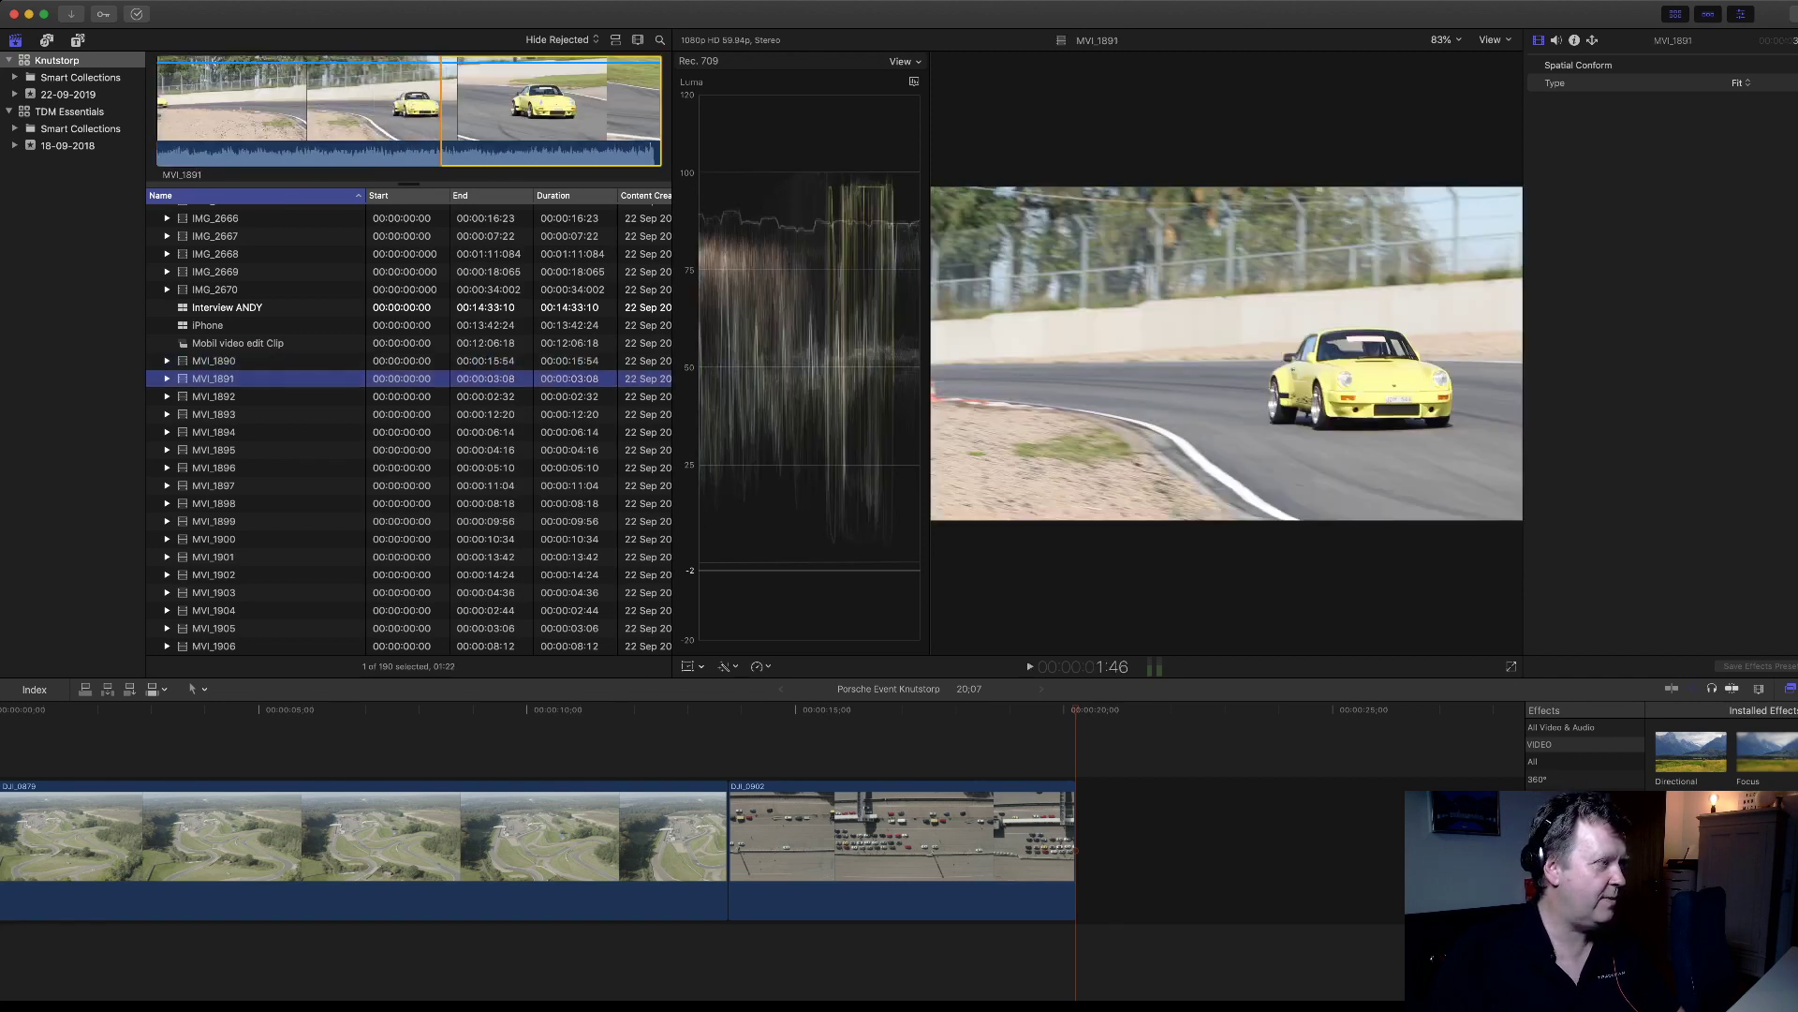
pyautogui.click(214, 398)
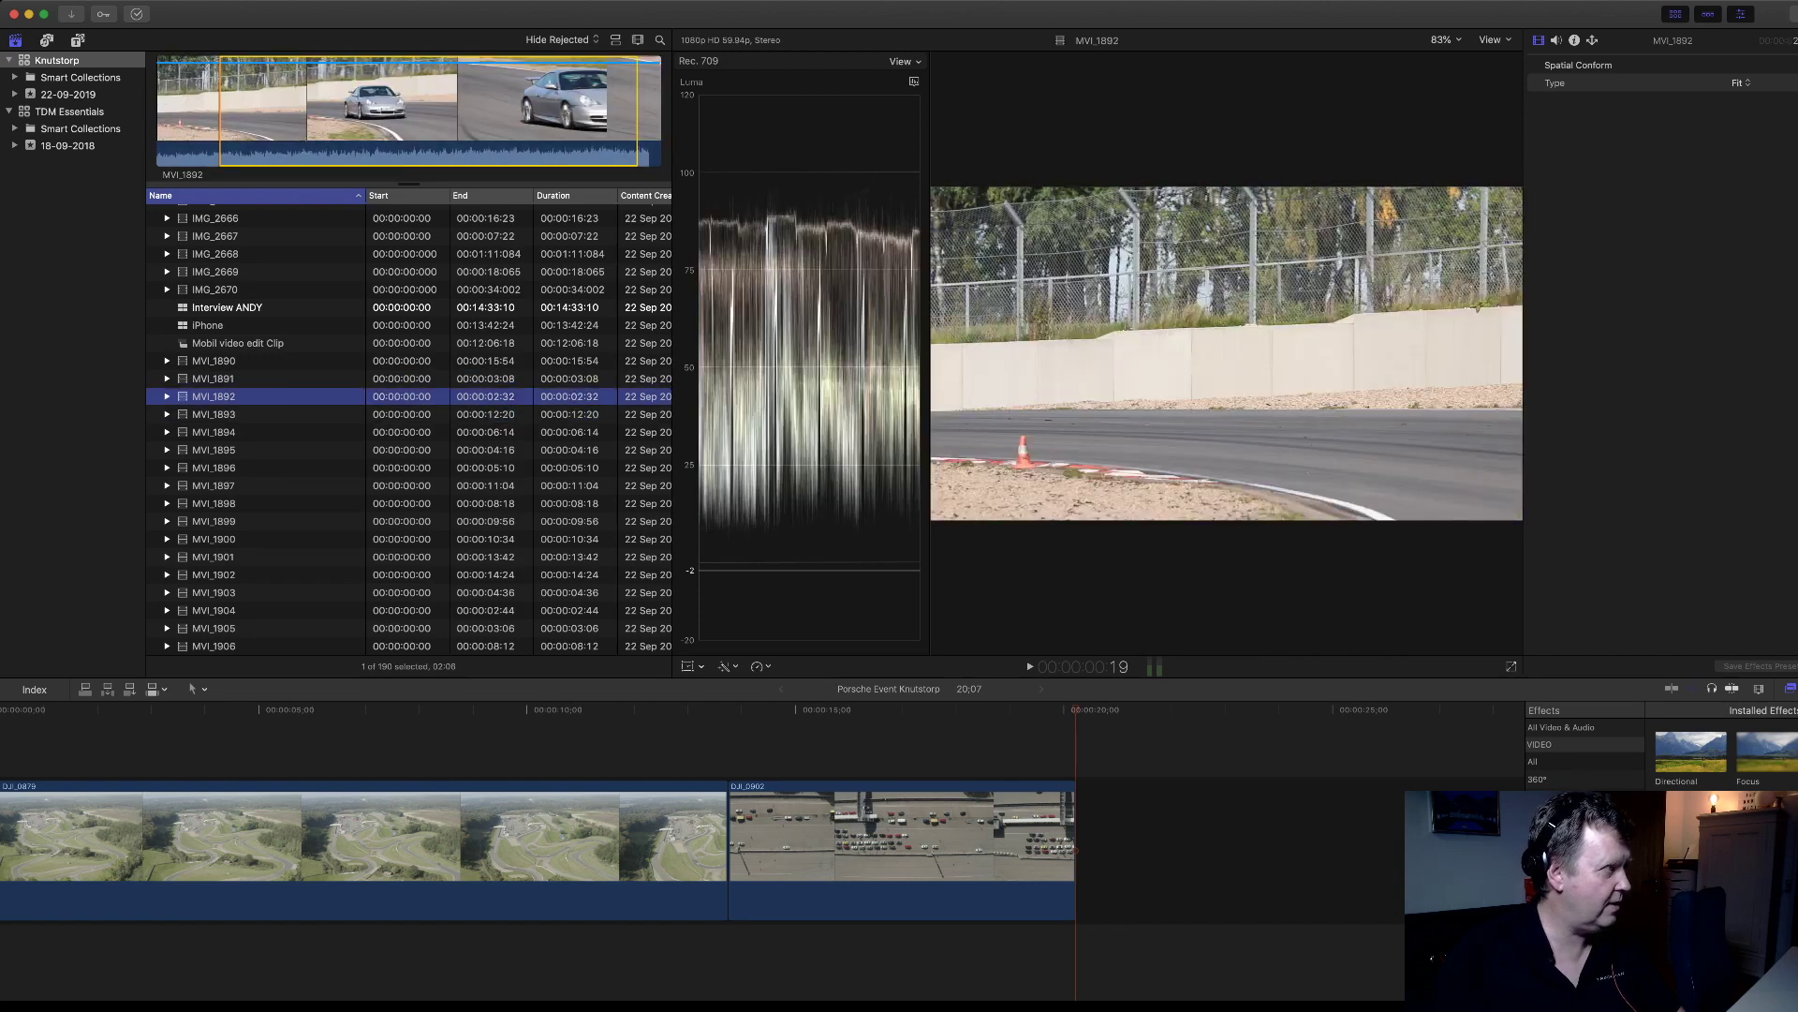
pyautogui.press('space')
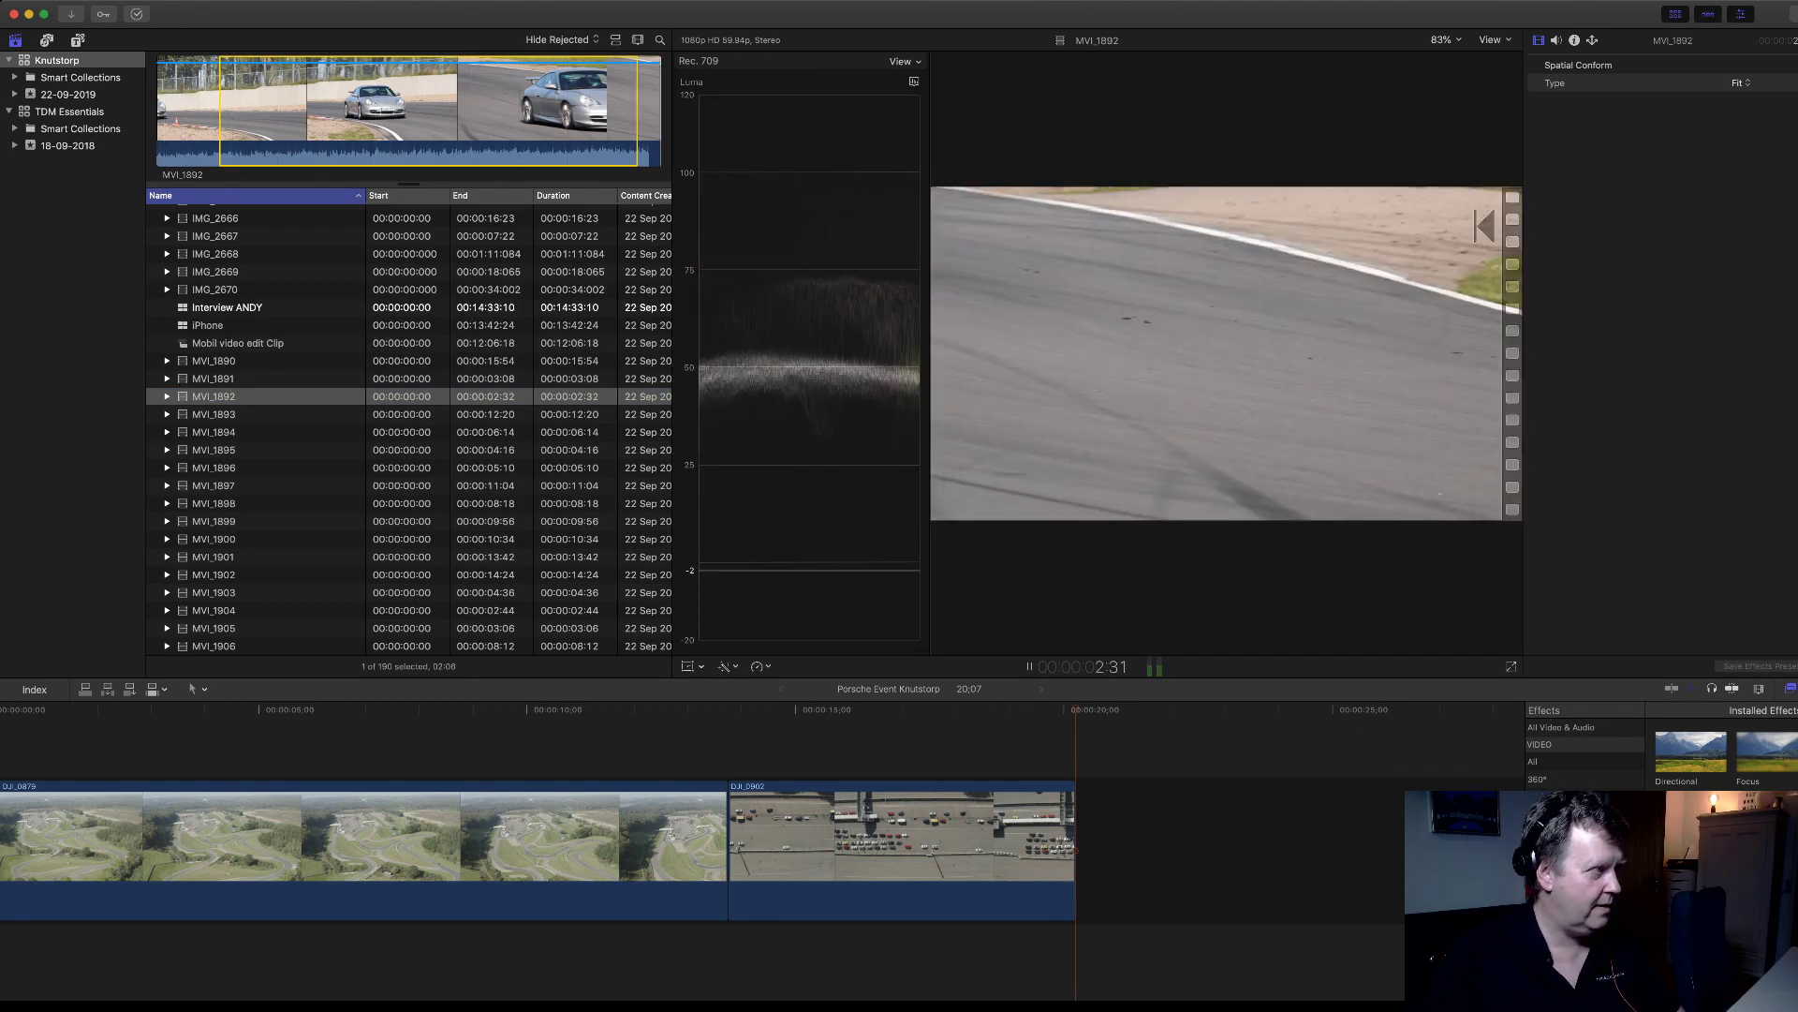
pyautogui.press('Down')
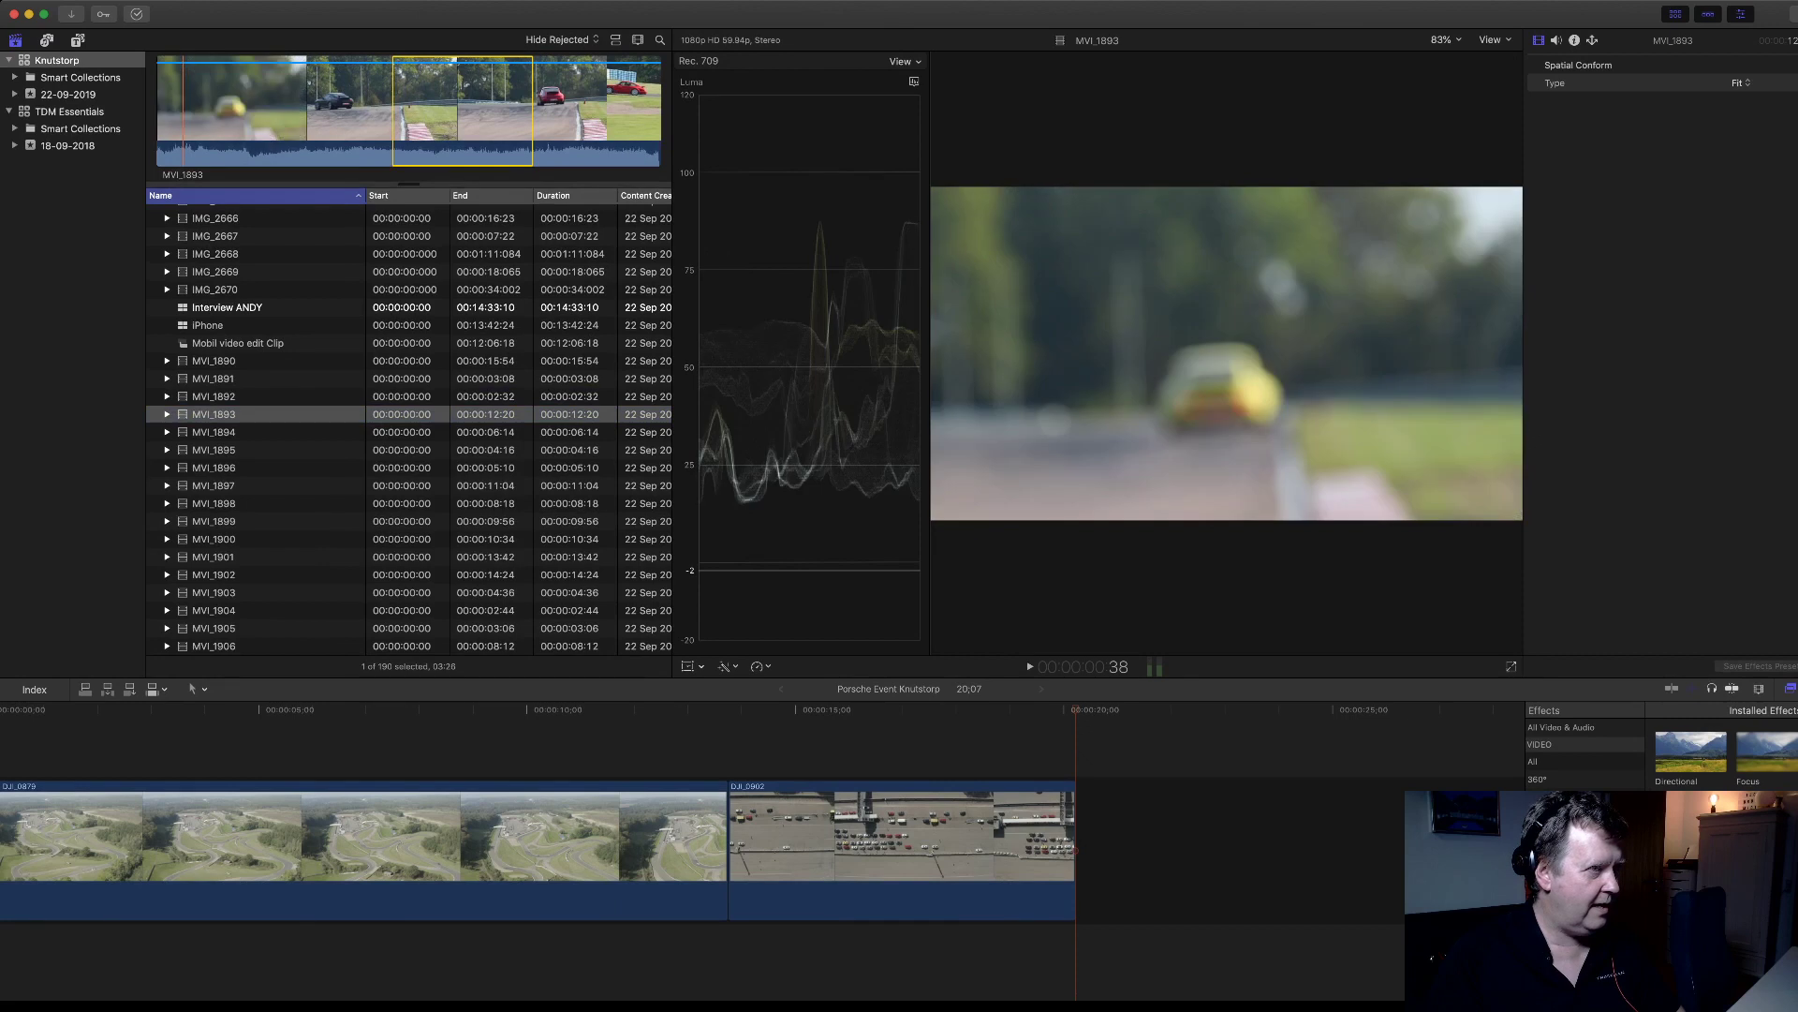
pyautogui.press('space')
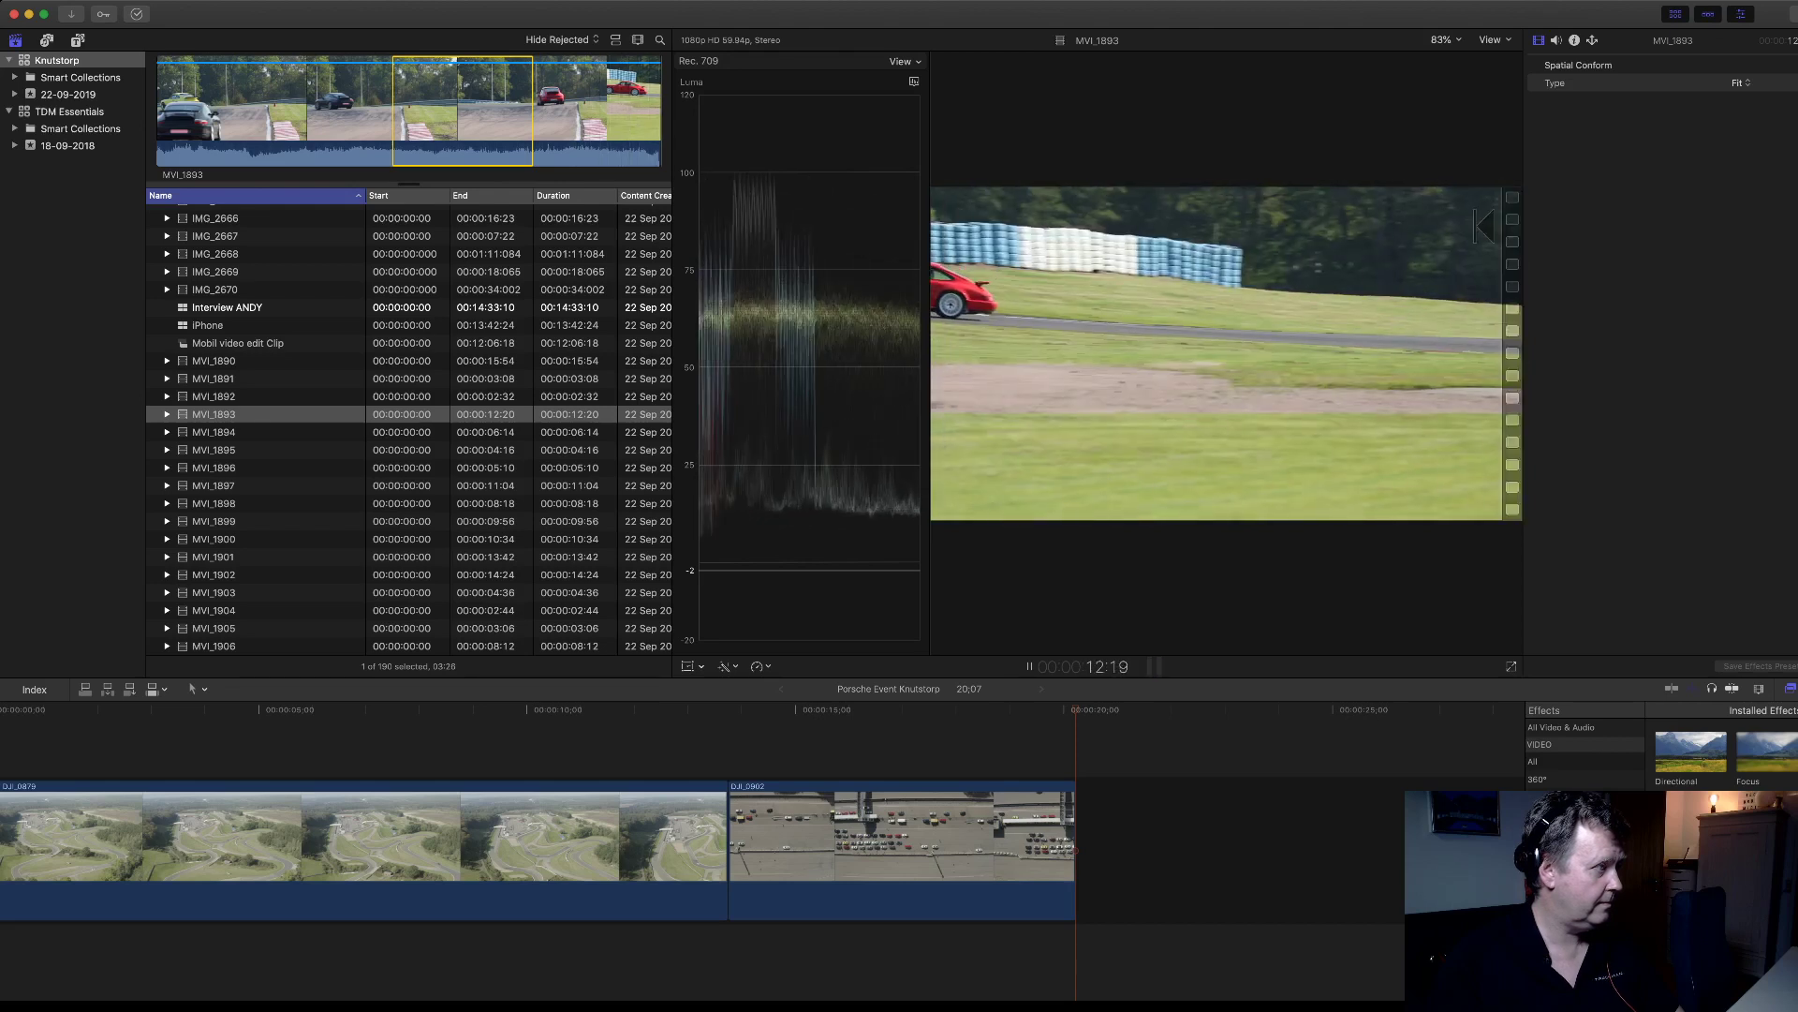
# - Play the steering wheel close-up MVI_1903 and the red Porsche clip MVI_1902
pyautogui.press('Down')
pyautogui.press('Down')
pyautogui.press('Down')
pyautogui.press('Down')
pyautogui.press('Down')
pyautogui.press('Down')
pyautogui.press('Down')
pyautogui.press('Down')
pyautogui.press('Down')
pyautogui.press('Down')
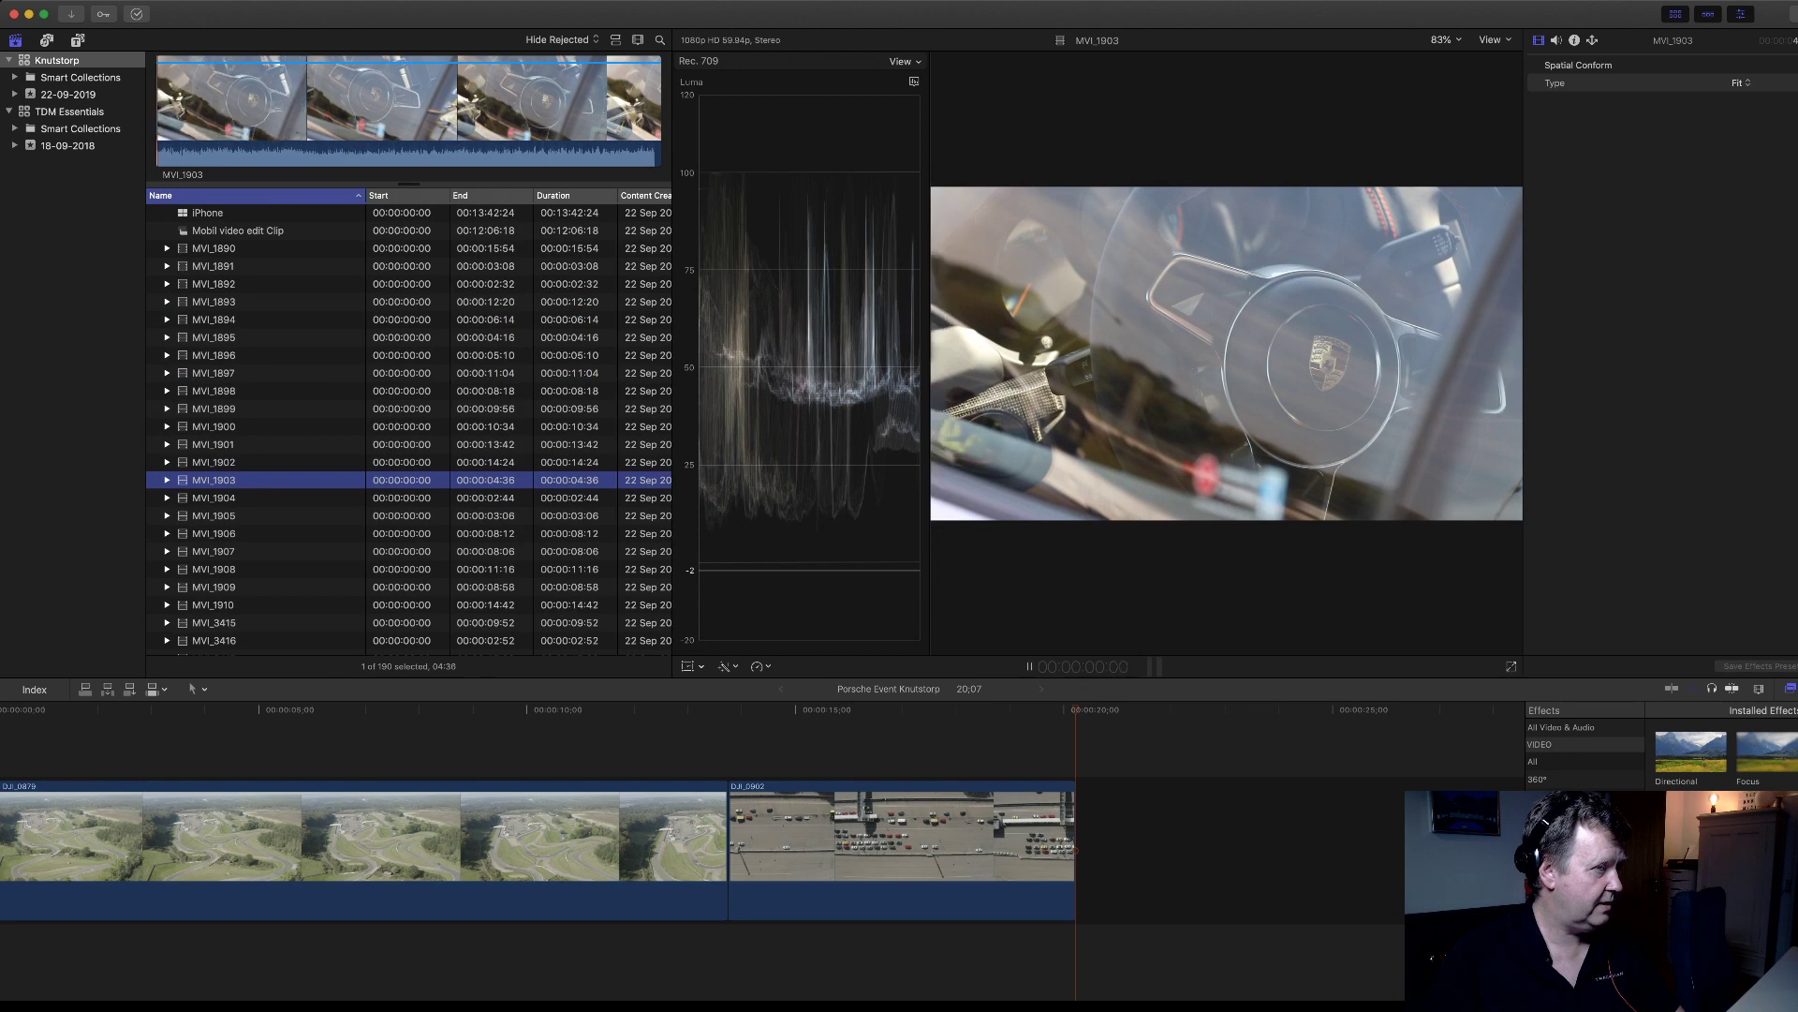
pyautogui.press('space')
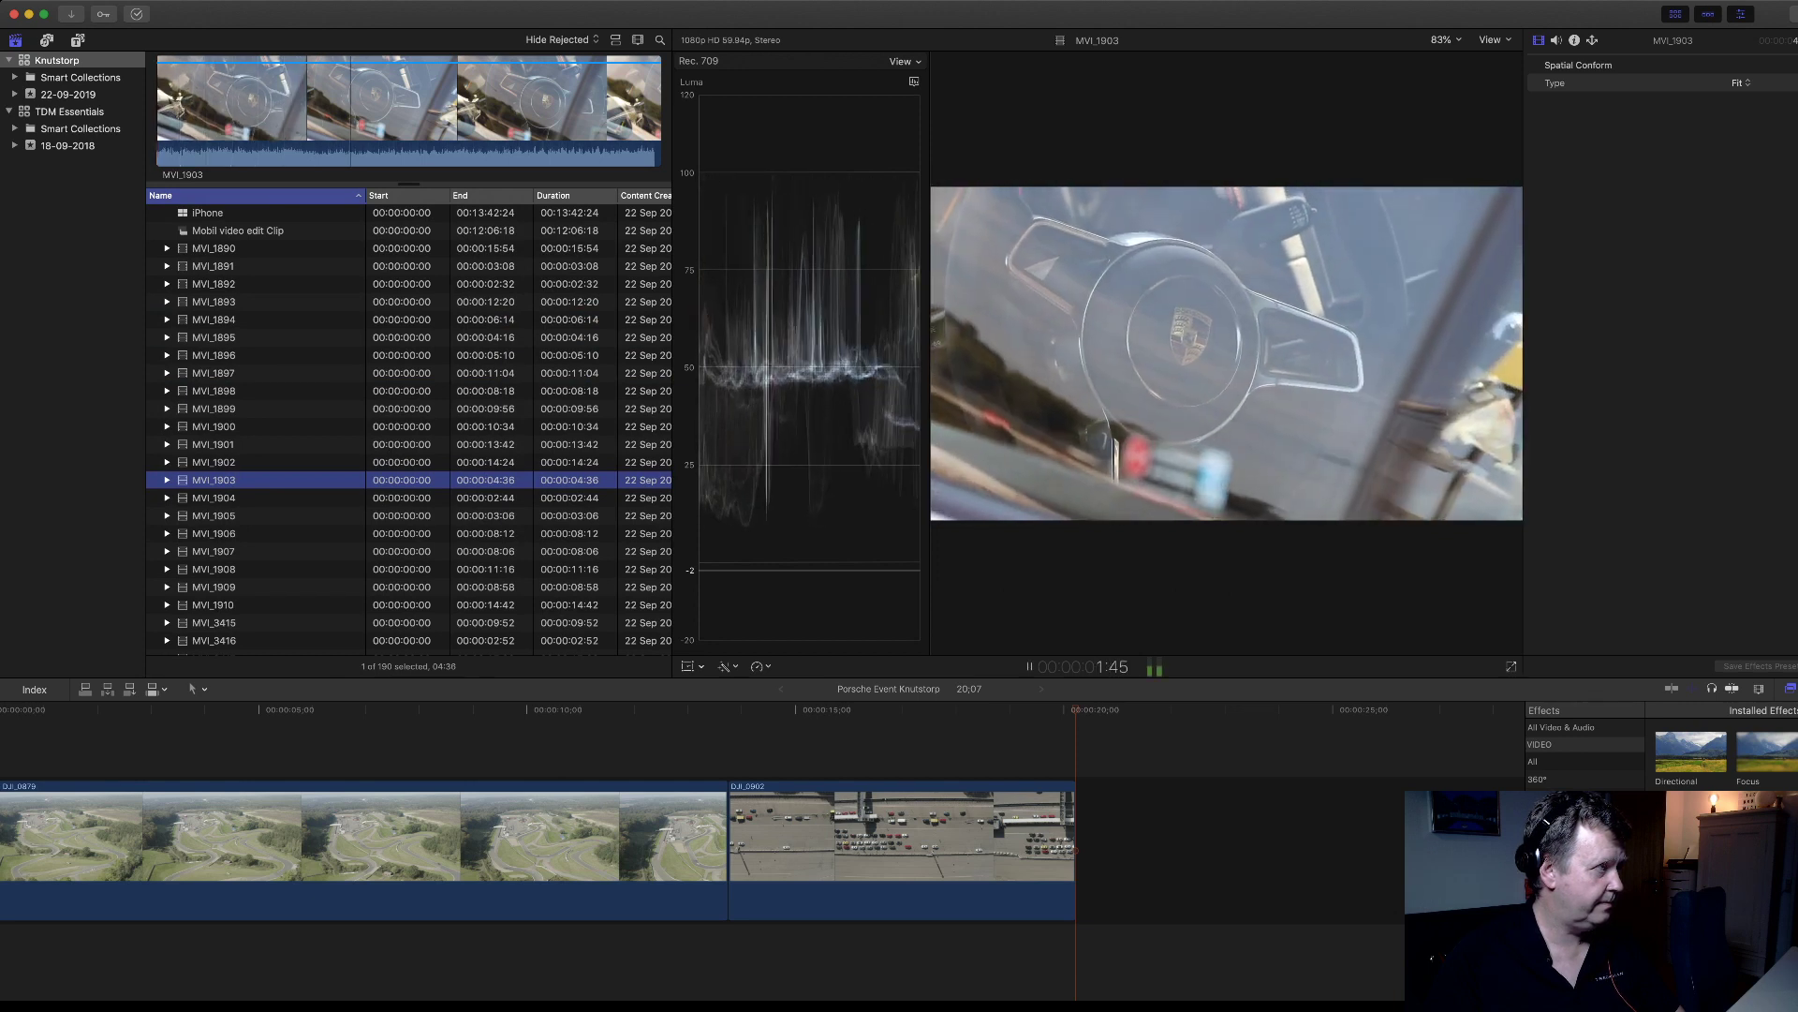
pyautogui.press('Up')
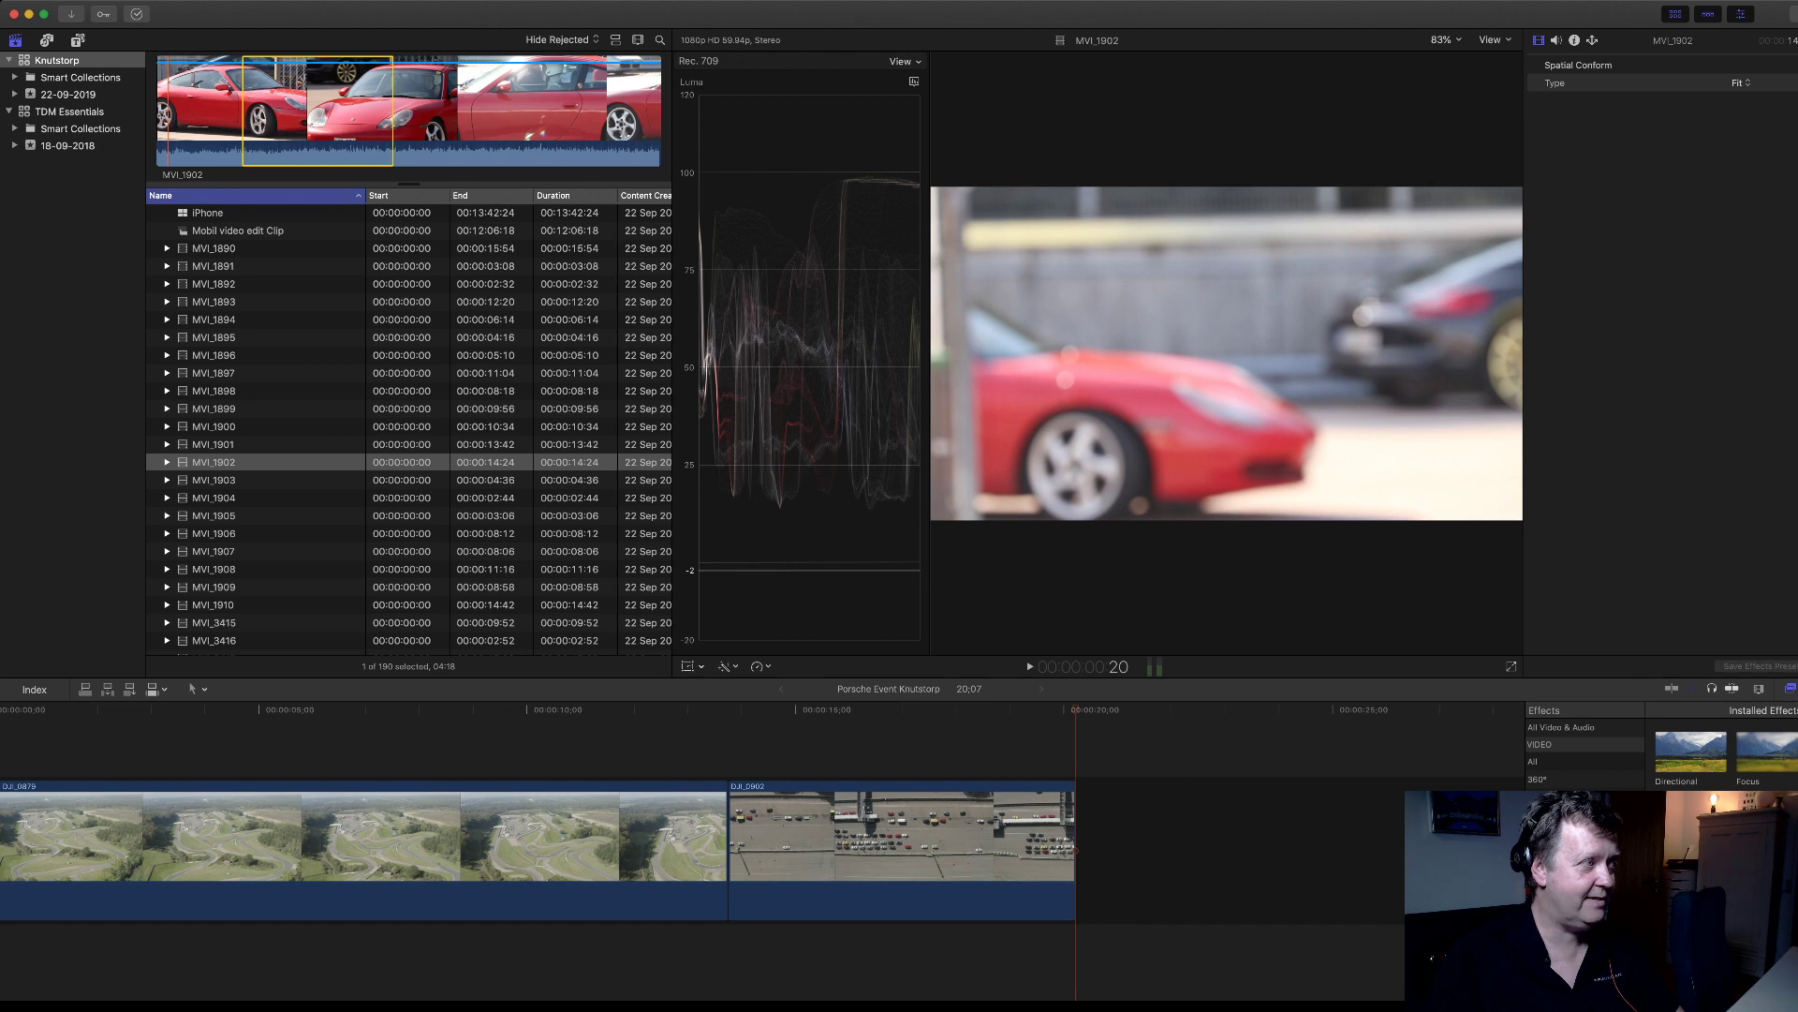
pyautogui.press('space')
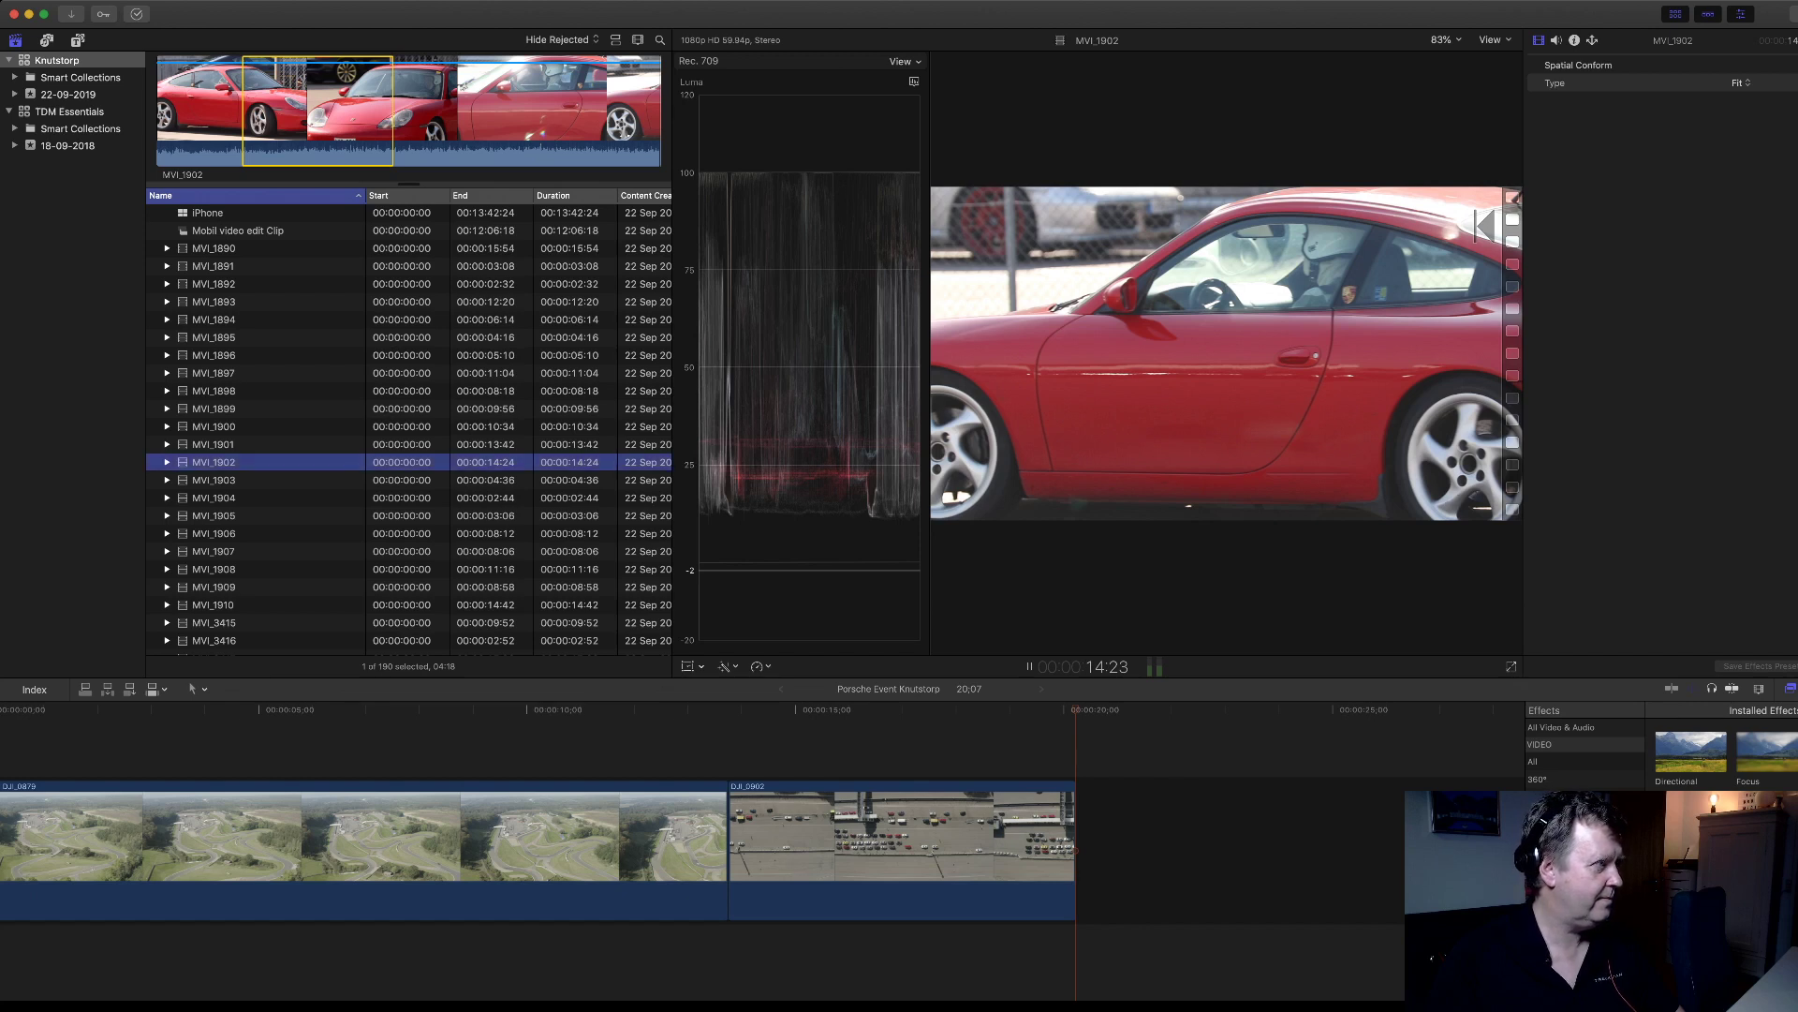
# - Browse the following MVI clips down to MVI_3423 and skim its shot of the parked black Porsche
pyautogui.press('Down')
pyautogui.press('Down')
pyautogui.press('Down')
pyautogui.press('Down')
pyautogui.press('Down')
pyautogui.press('Down')
pyautogui.press('Down')
pyautogui.press('Down')
pyautogui.press('Down')
pyautogui.press('Down')
pyautogui.press('Down')
pyautogui.press('Down')
pyautogui.press('Down')
pyautogui.press('Down')
pyautogui.press('Down')
pyautogui.press('Down')
pyautogui.press('Down')
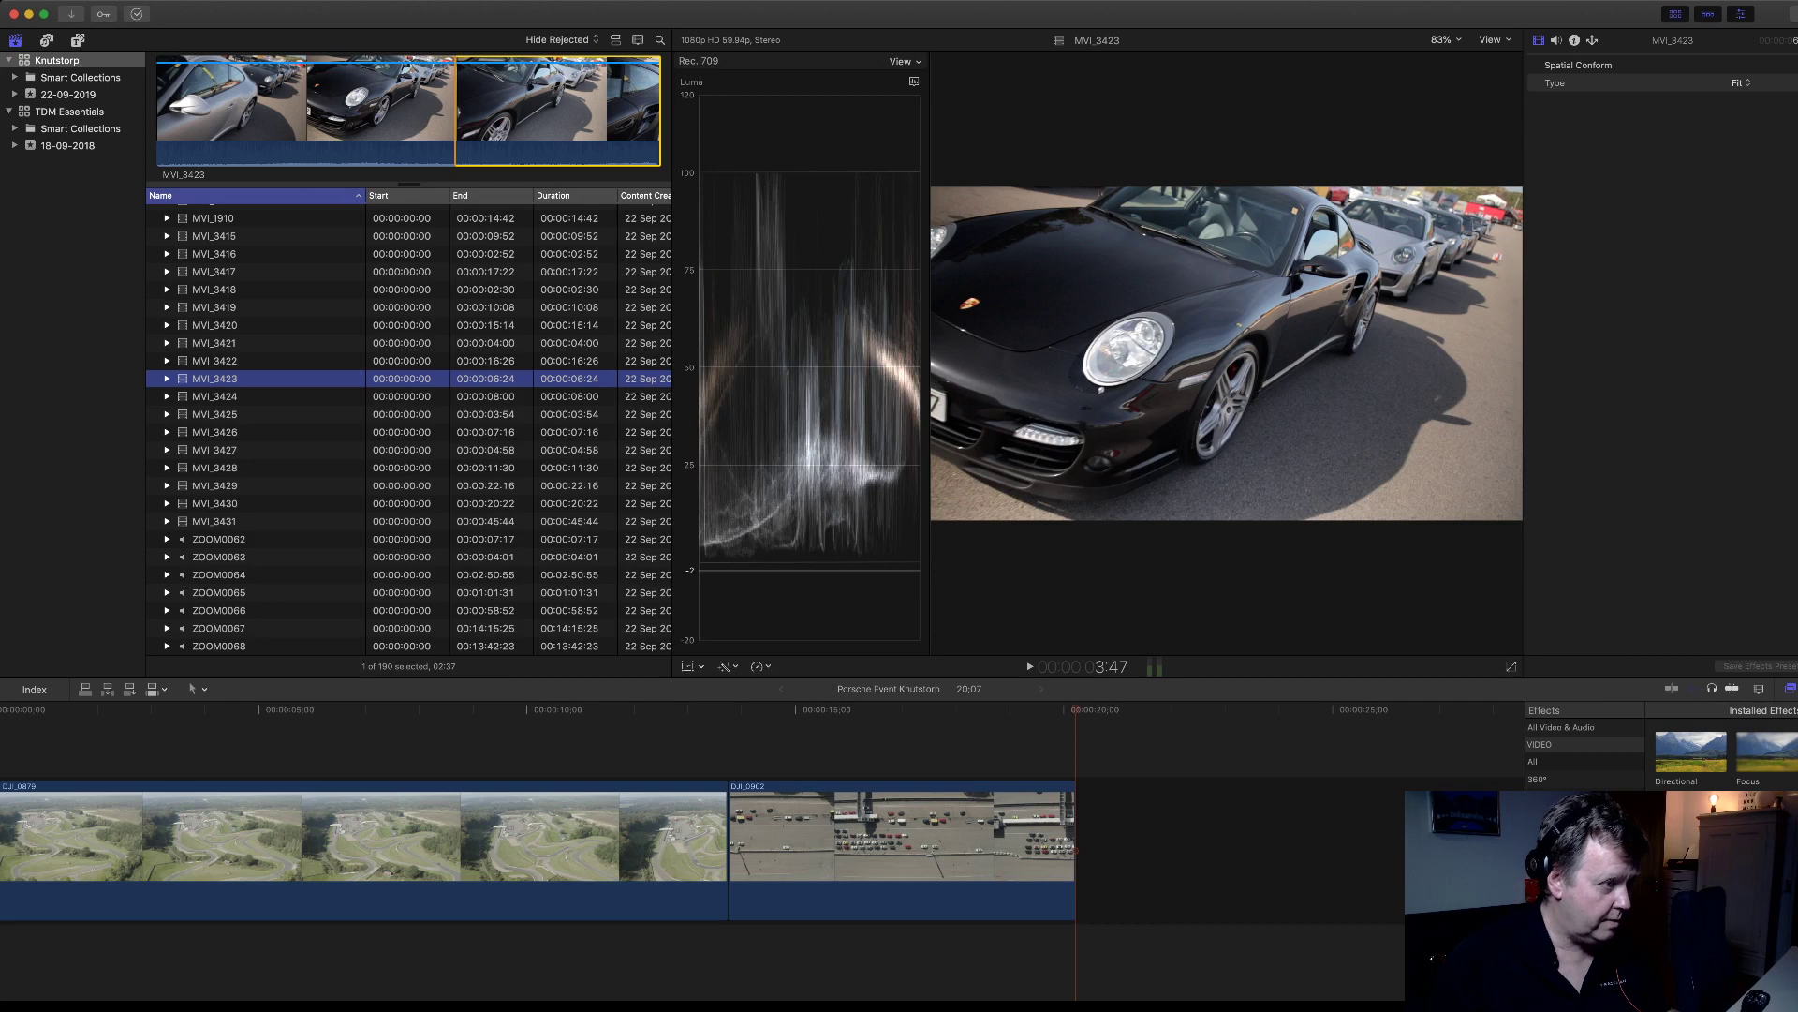
pyautogui.press('super+Tab')
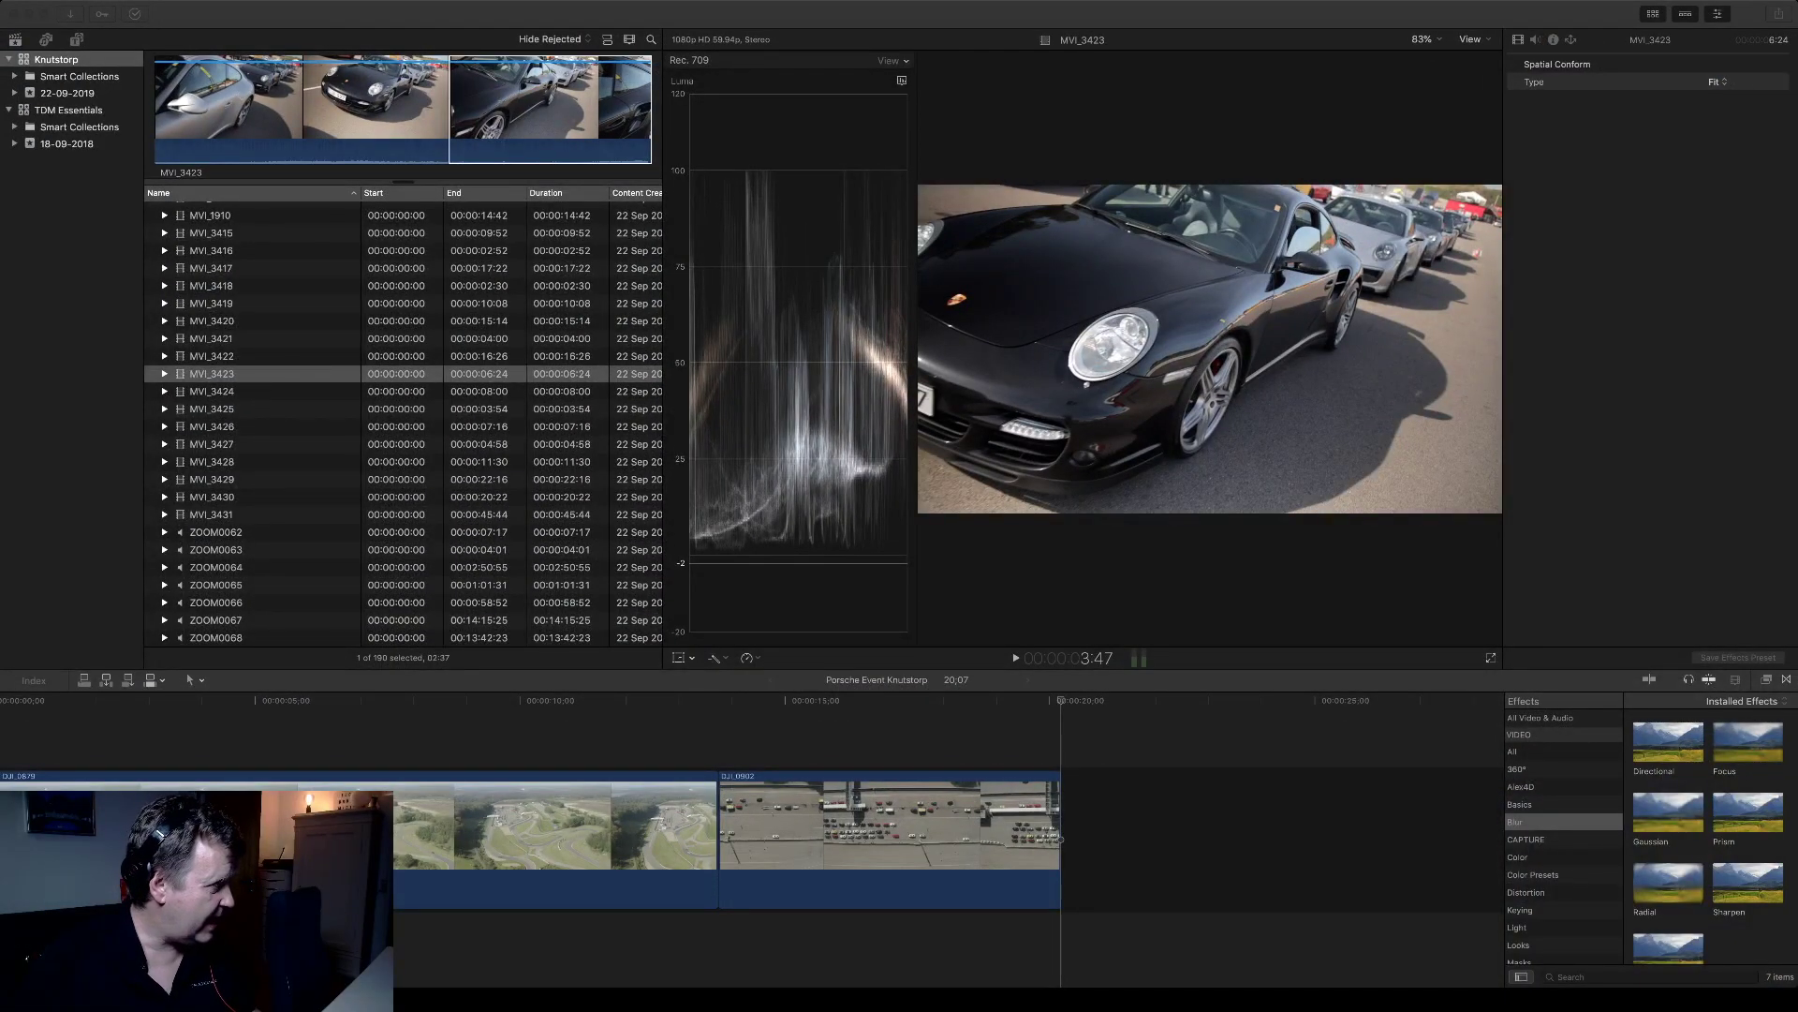
# - Listen to parts of the audio recordings ZOOM0062, ZOOM0063 and ZOOM0064
pyautogui.click(214, 533)
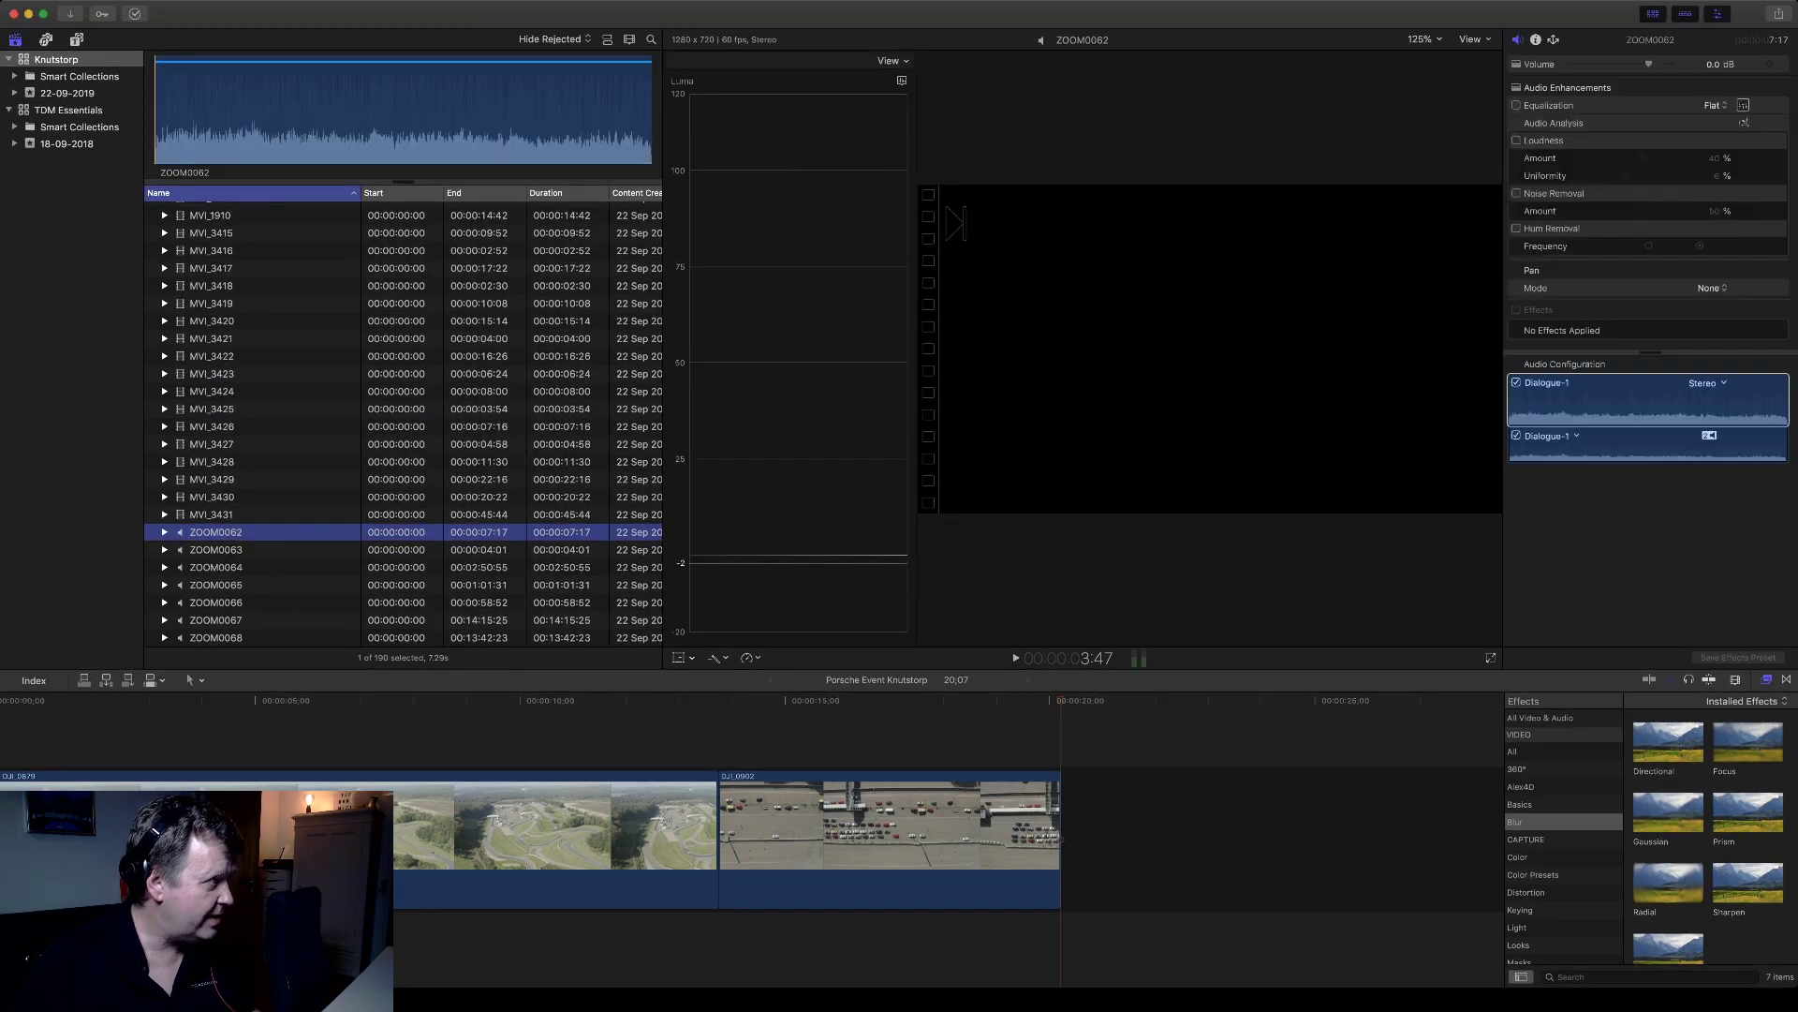
pyautogui.click(286, 113)
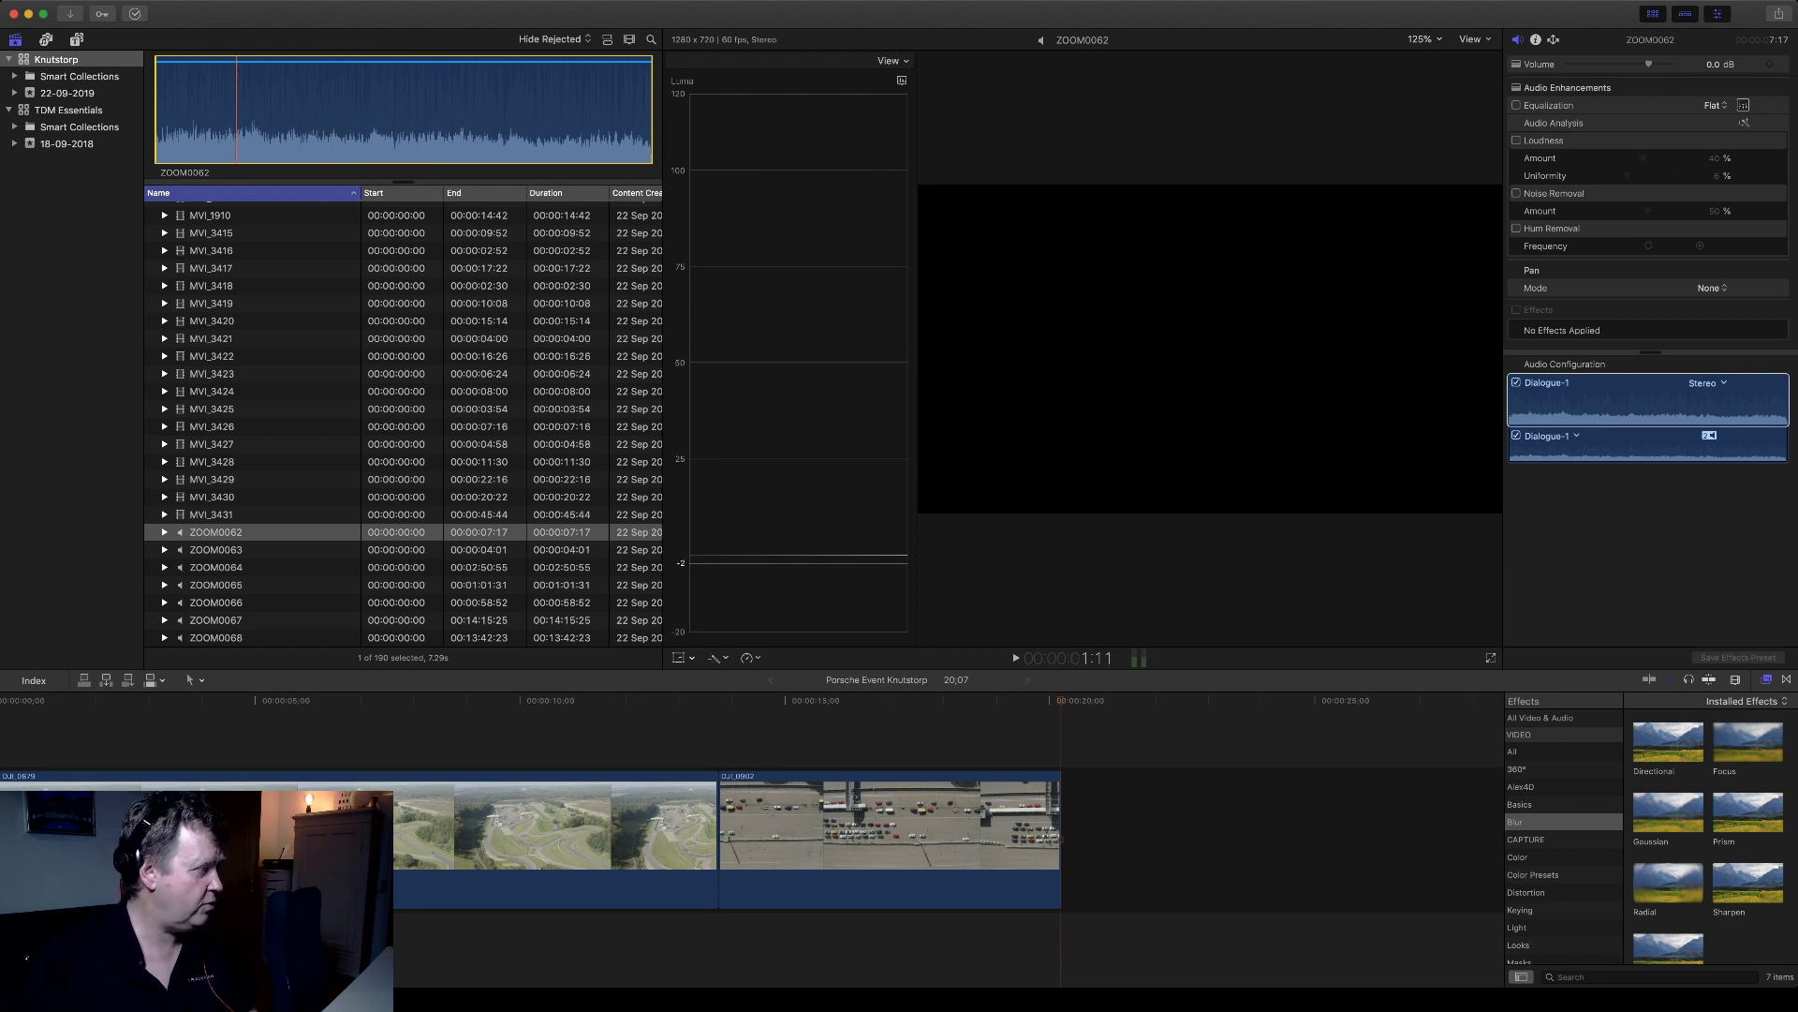
pyautogui.click(216, 550)
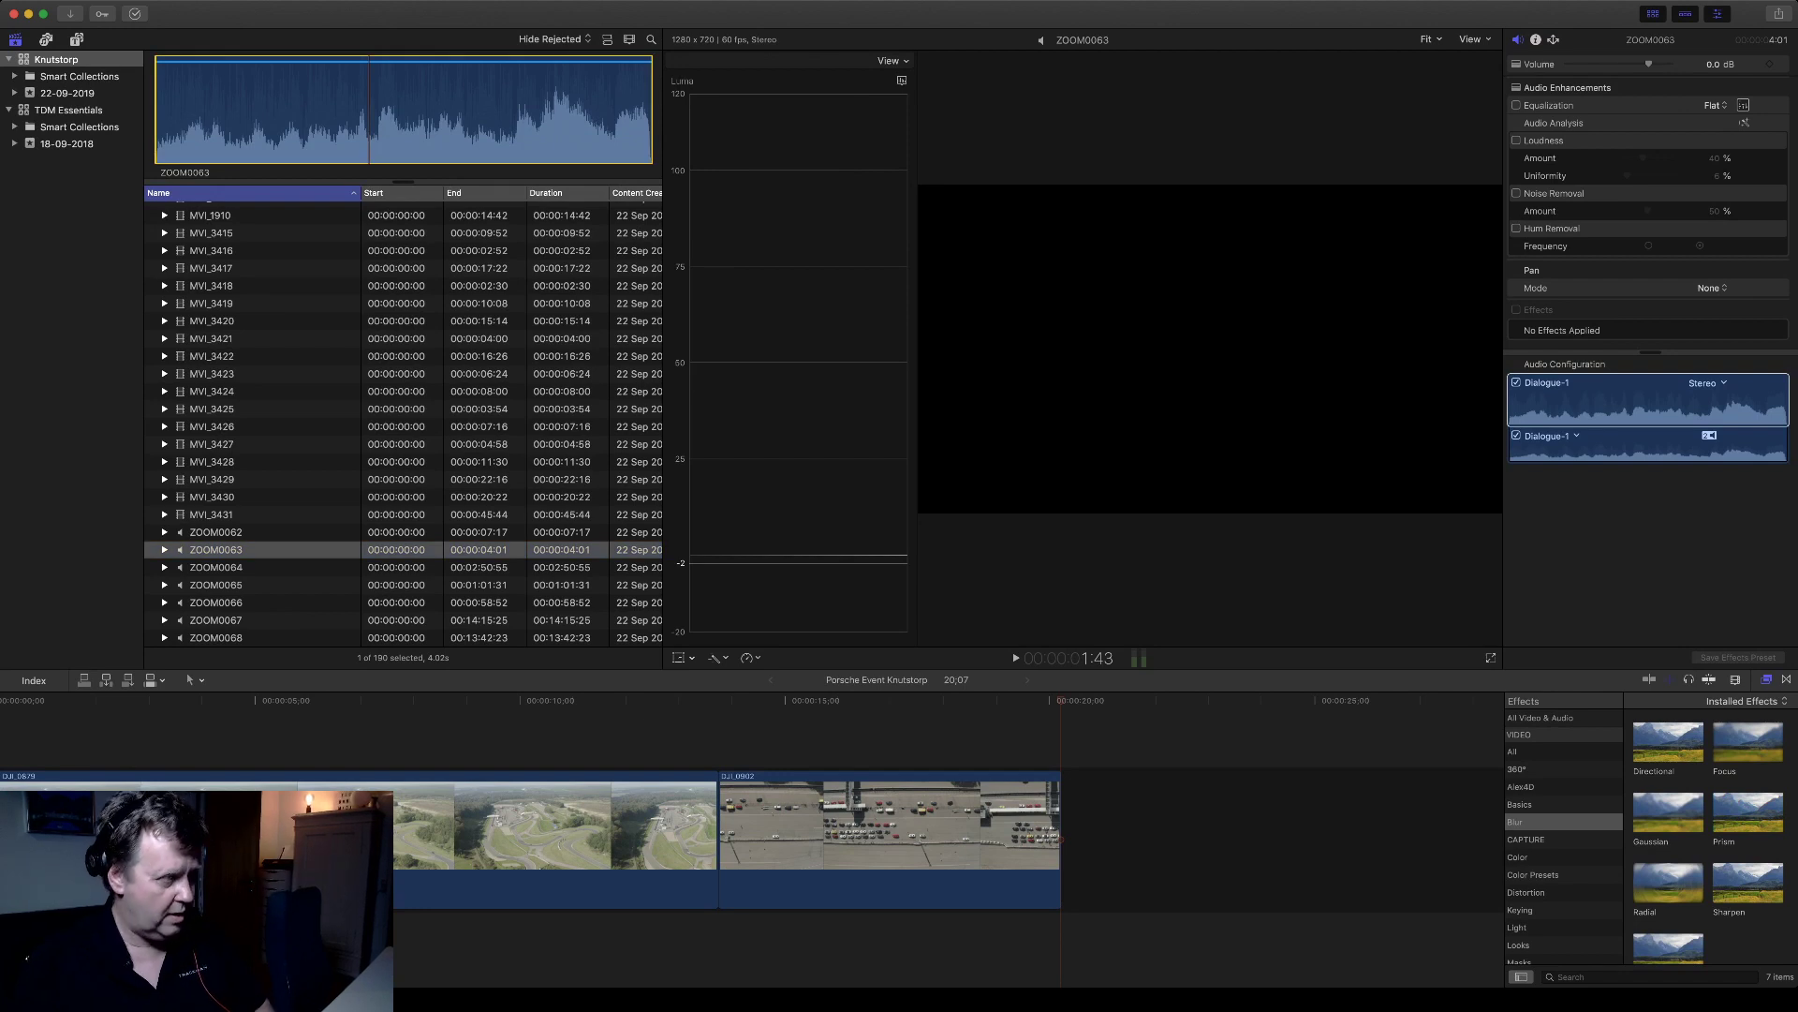
pyautogui.press('space')
pyautogui.click(248, 110)
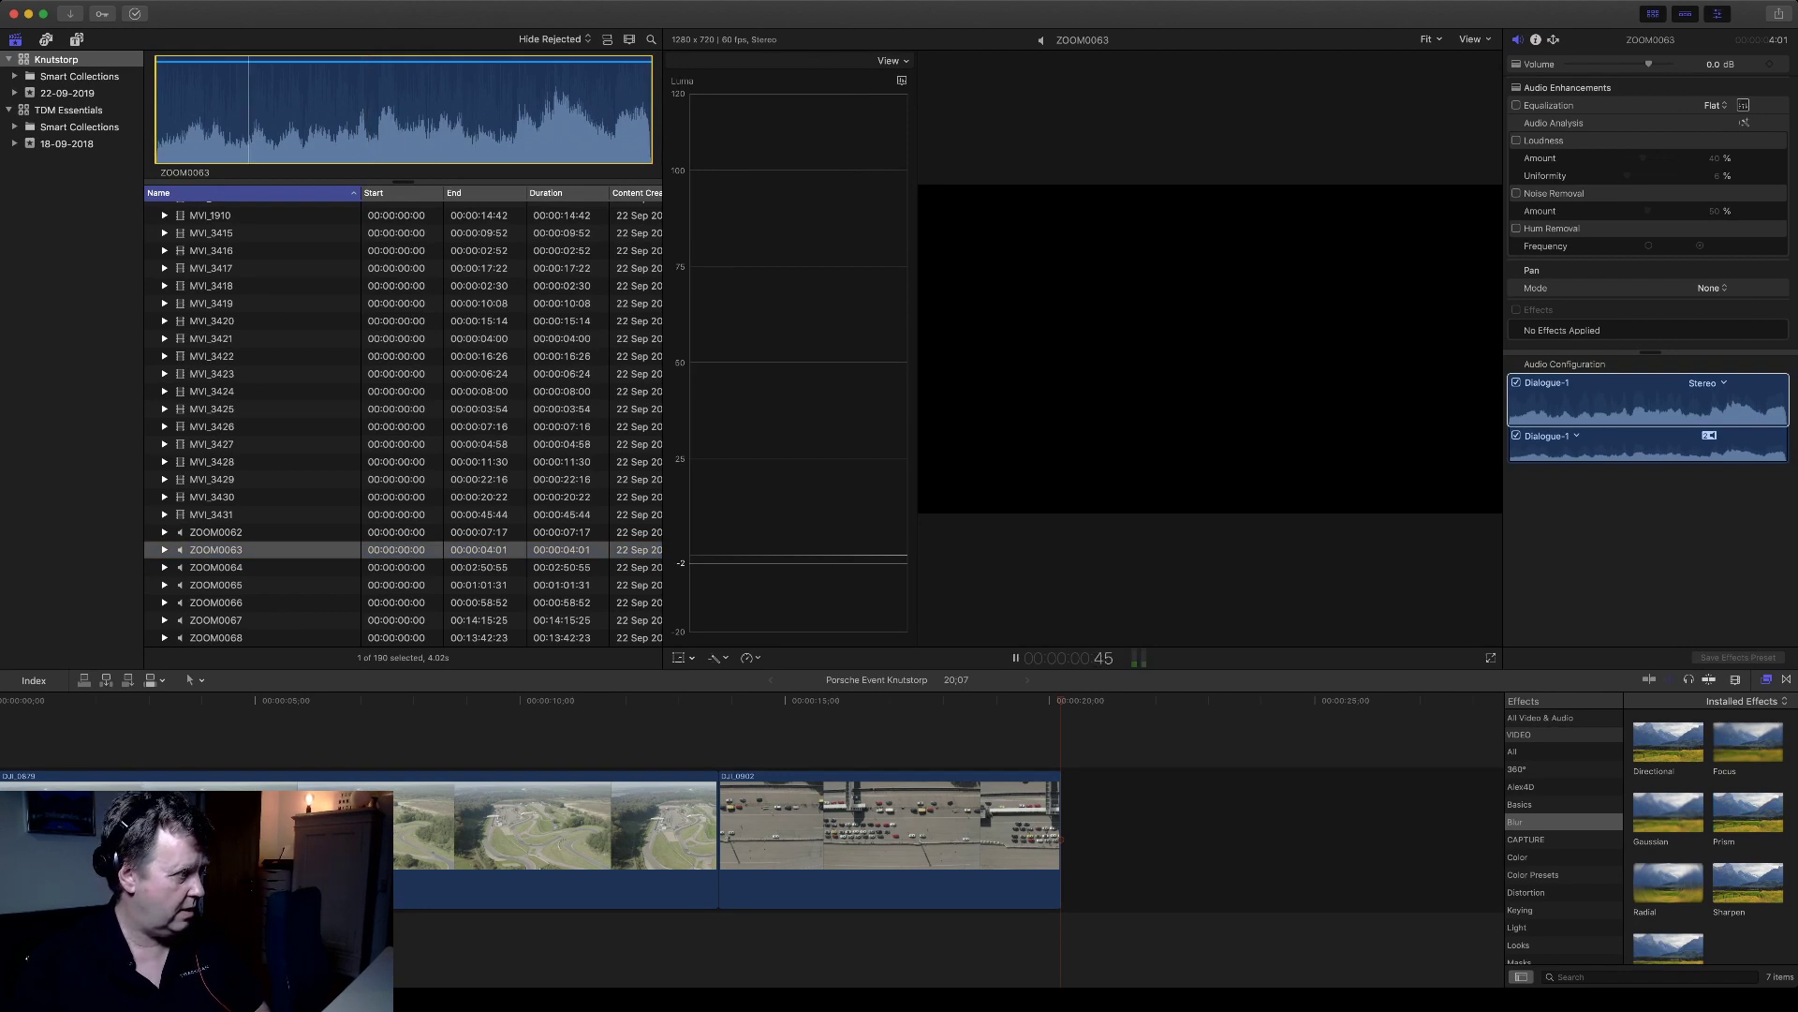
pyautogui.press('Down')
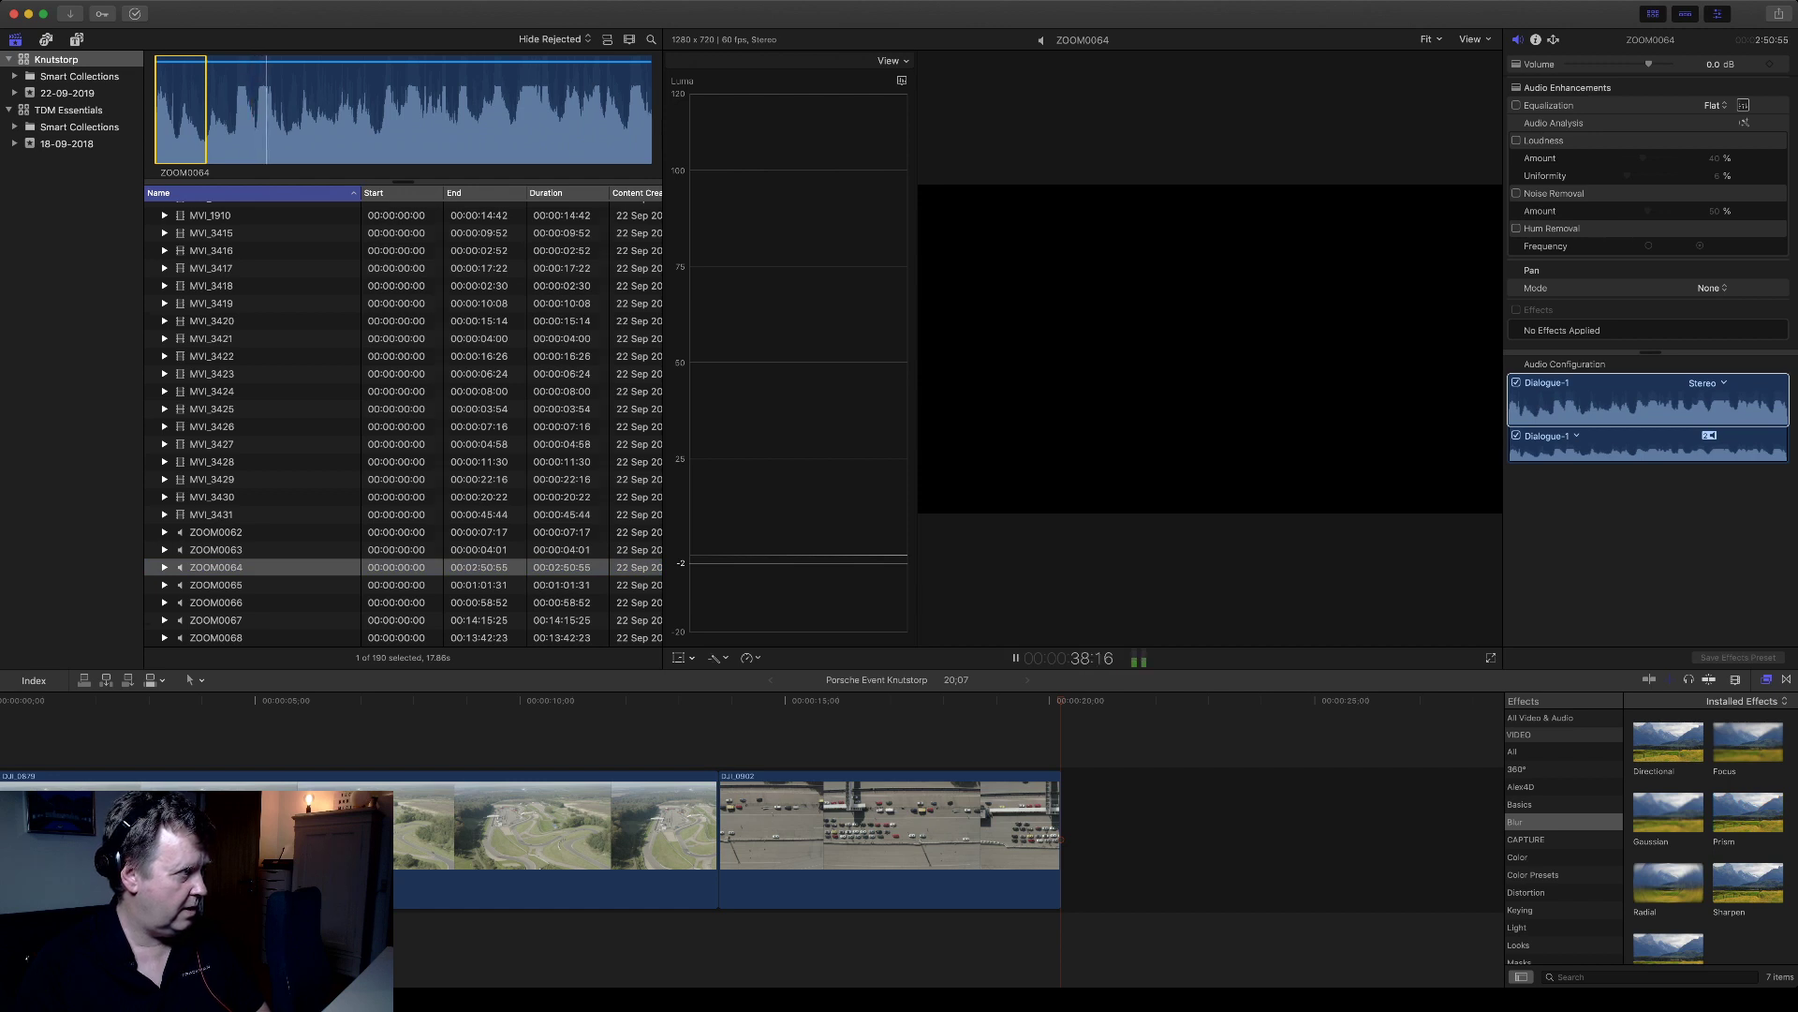
pyautogui.hscroll(2, 403, 422)
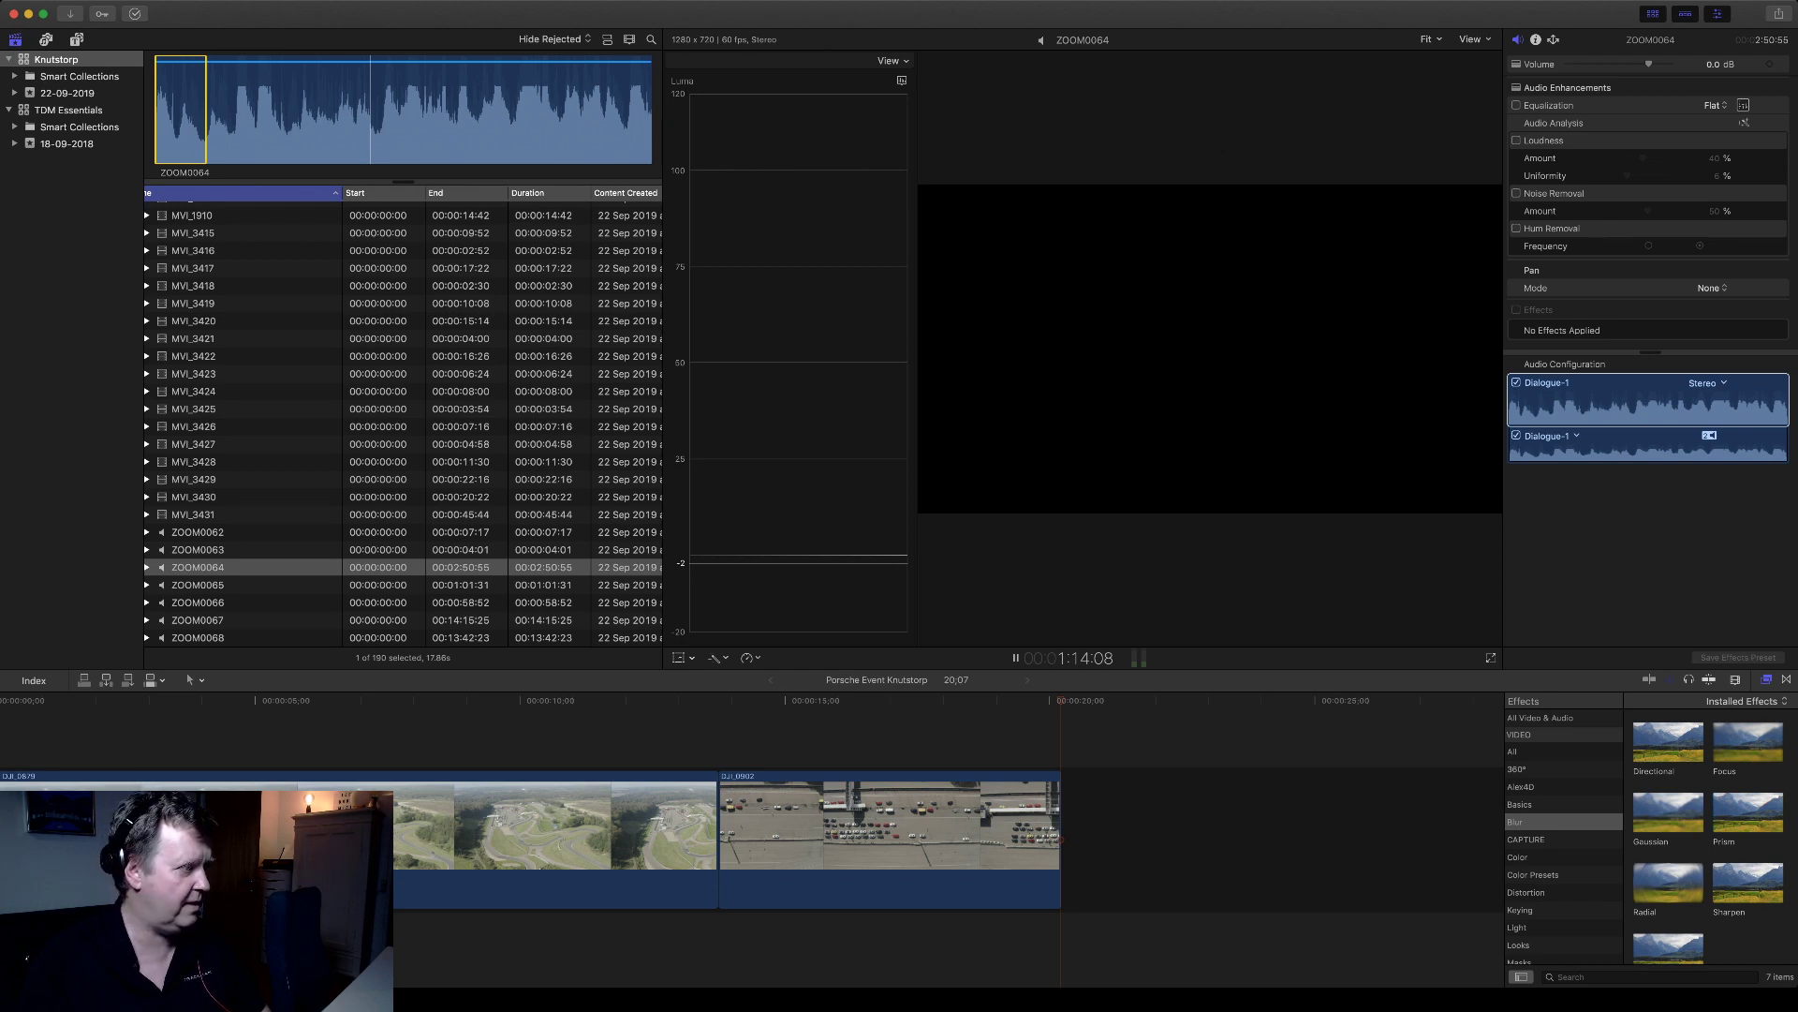
# - Find the multicam clip test under 23 Sep 2019 and display its angles and audio configuration
pyautogui.scroll(15, 404, 422)
pyautogui.scroll(15, 403, 421)
pyautogui.scroll(-5, 404, 422)
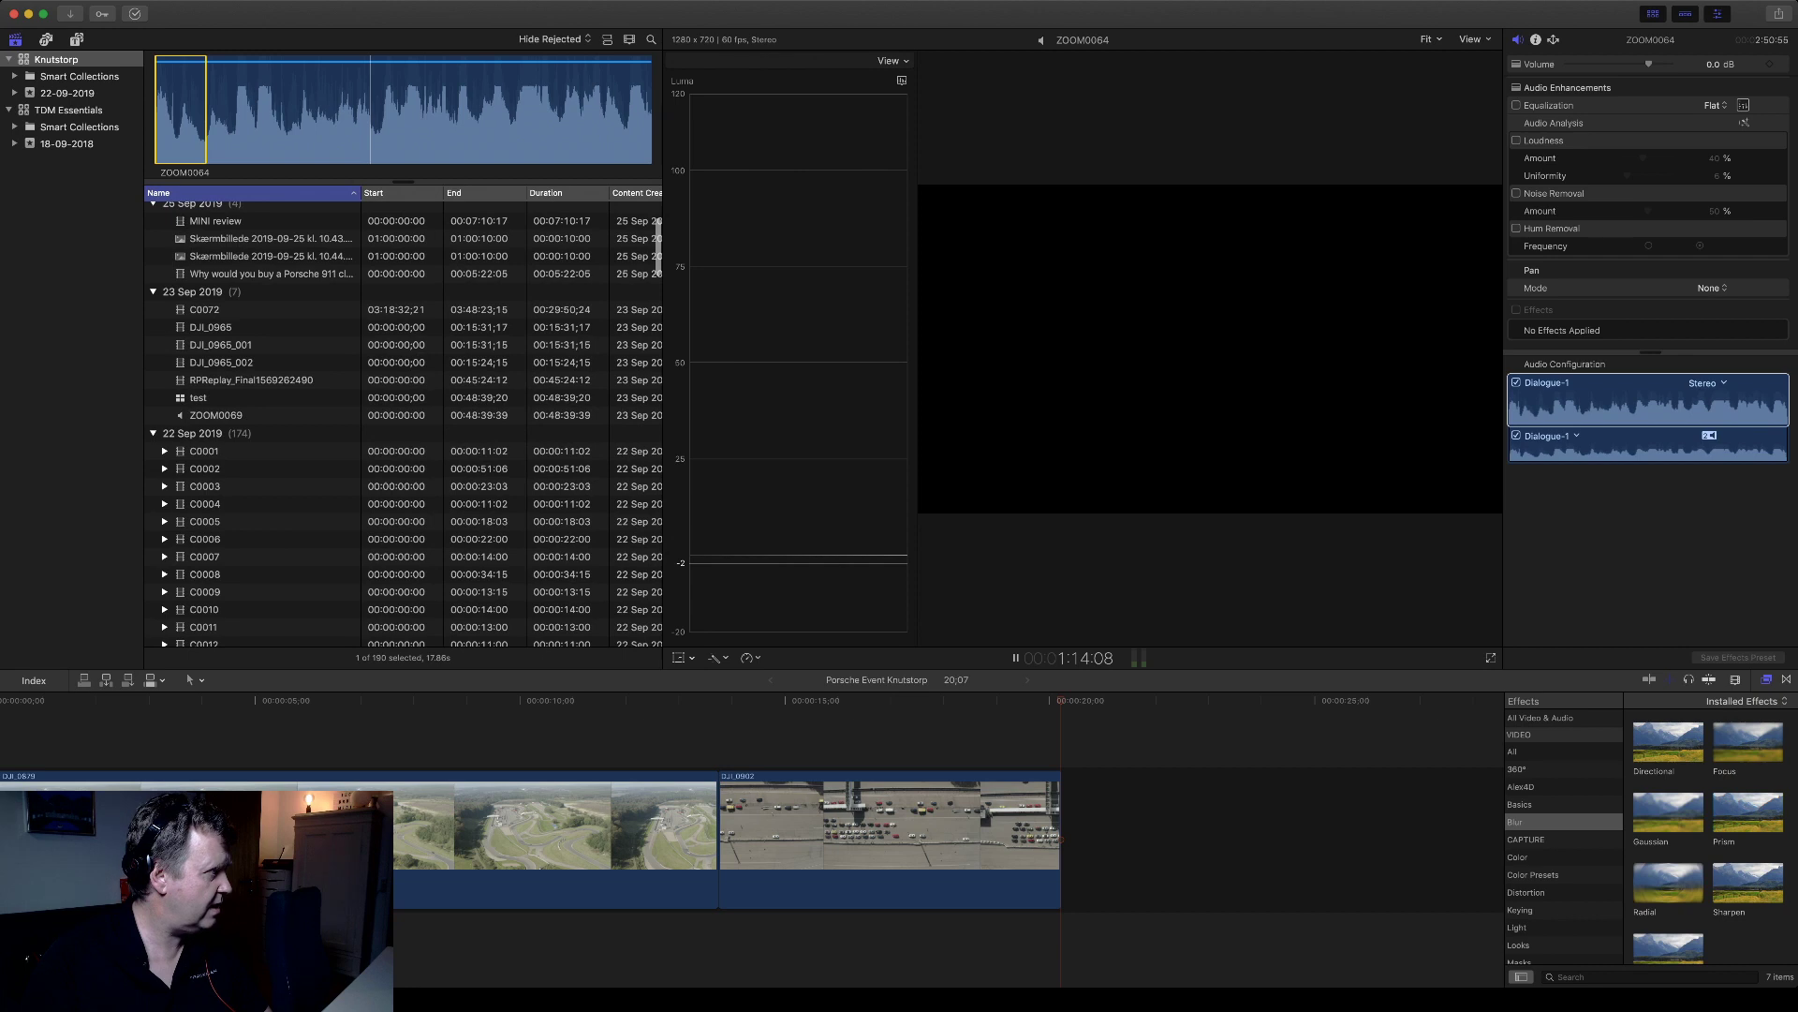
pyautogui.click(197, 399)
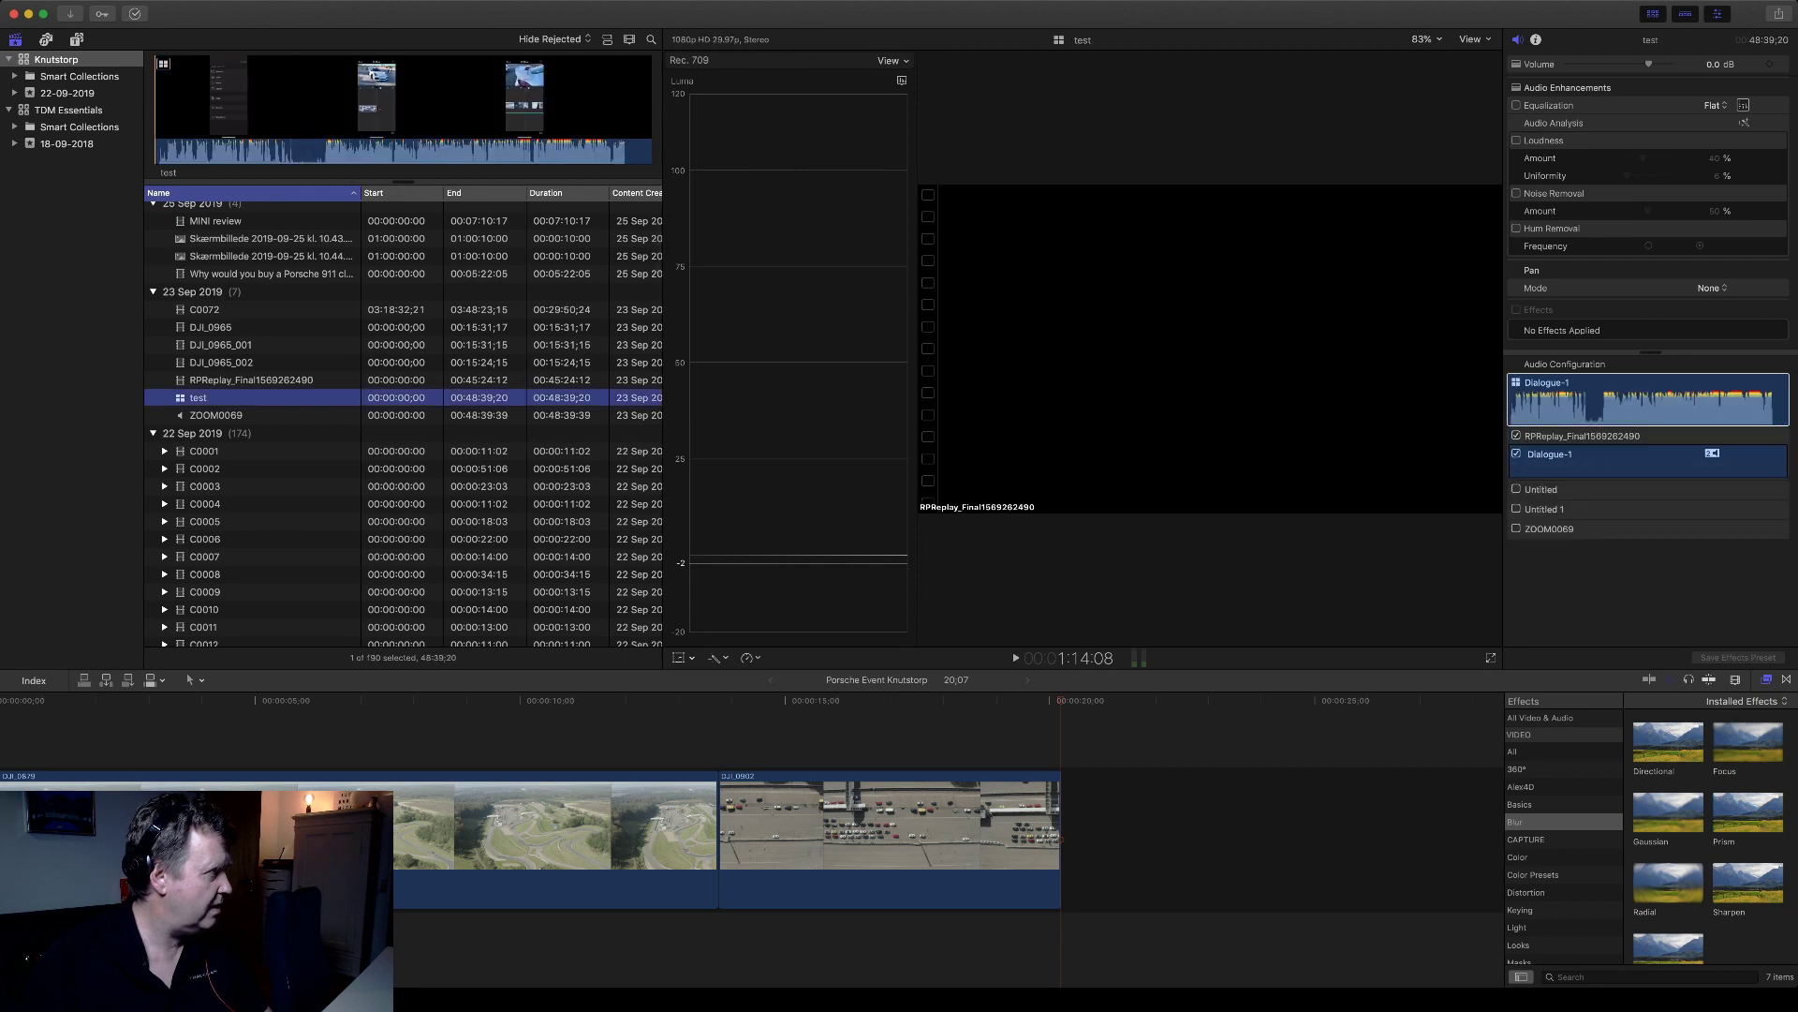
pyautogui.scroll(-5, 403, 422)
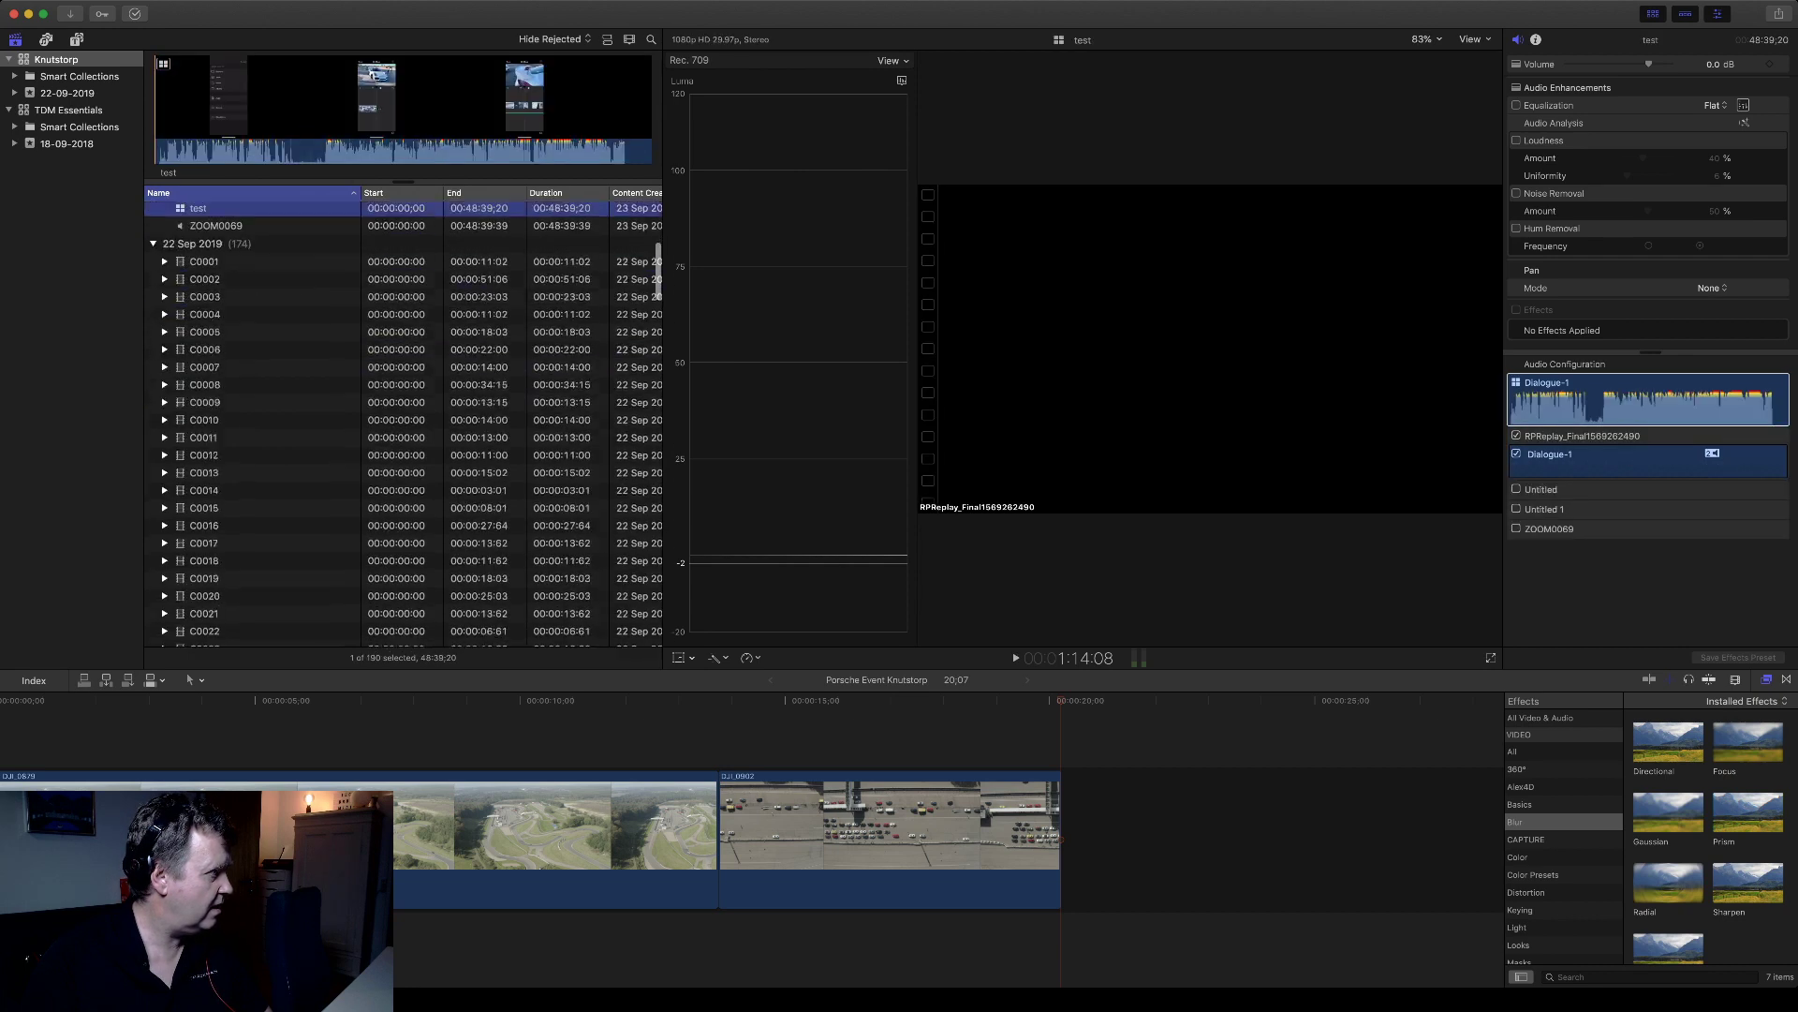
pyautogui.scroll(8, 403, 423)
# - Open the interview multicam clip from the 22 Sep 2019 group in the angle editor
pyautogui.scroll(-15, 404, 421)
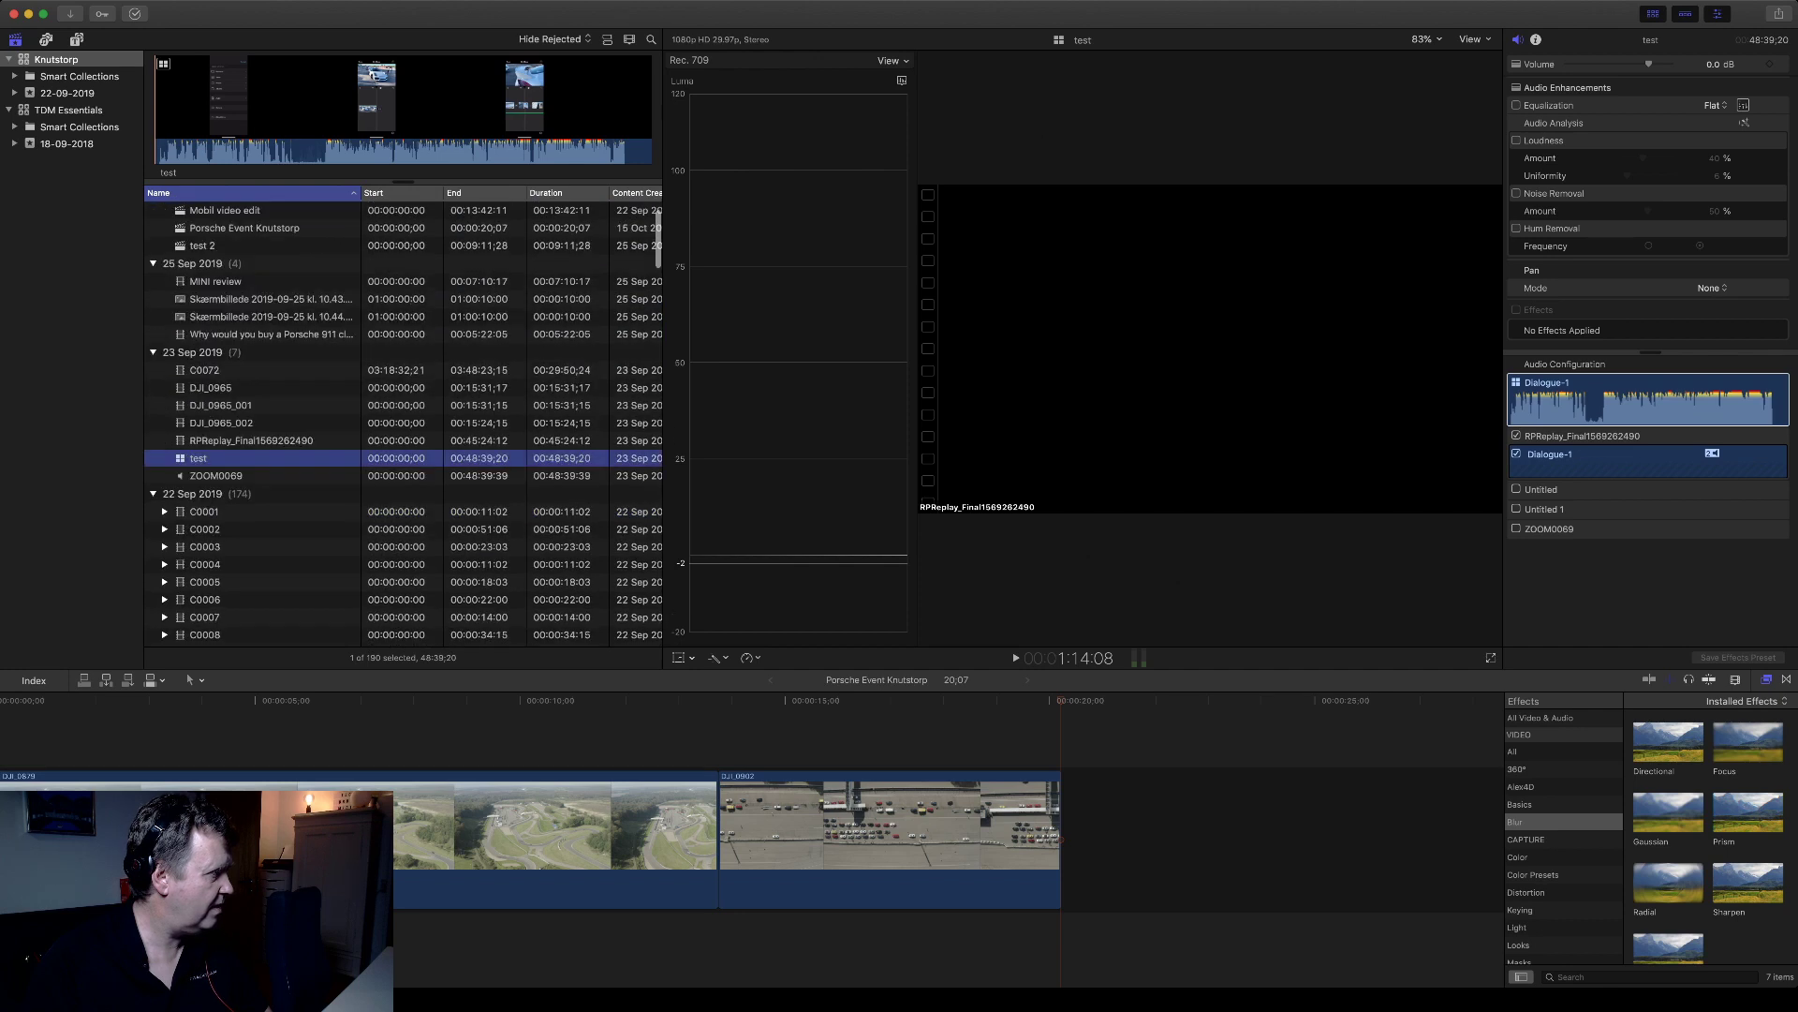
pyautogui.scroll(-15, 404, 421)
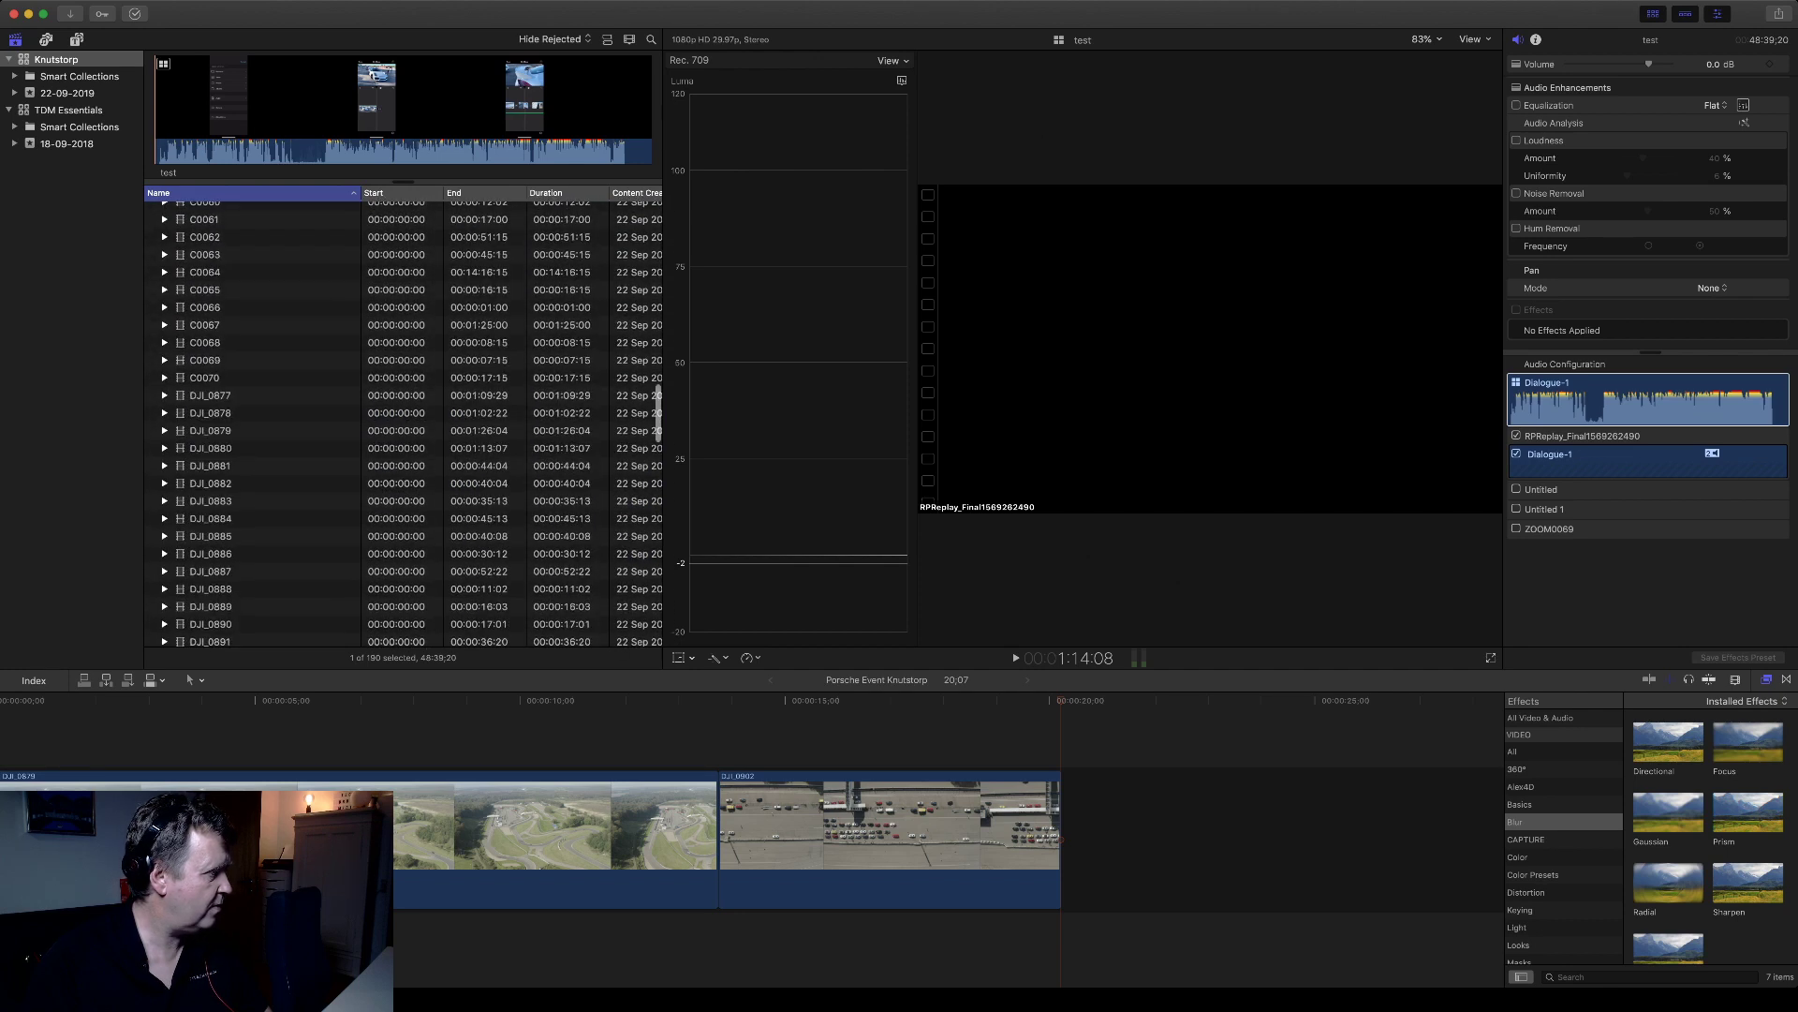
pyautogui.scroll(-15, 403, 422)
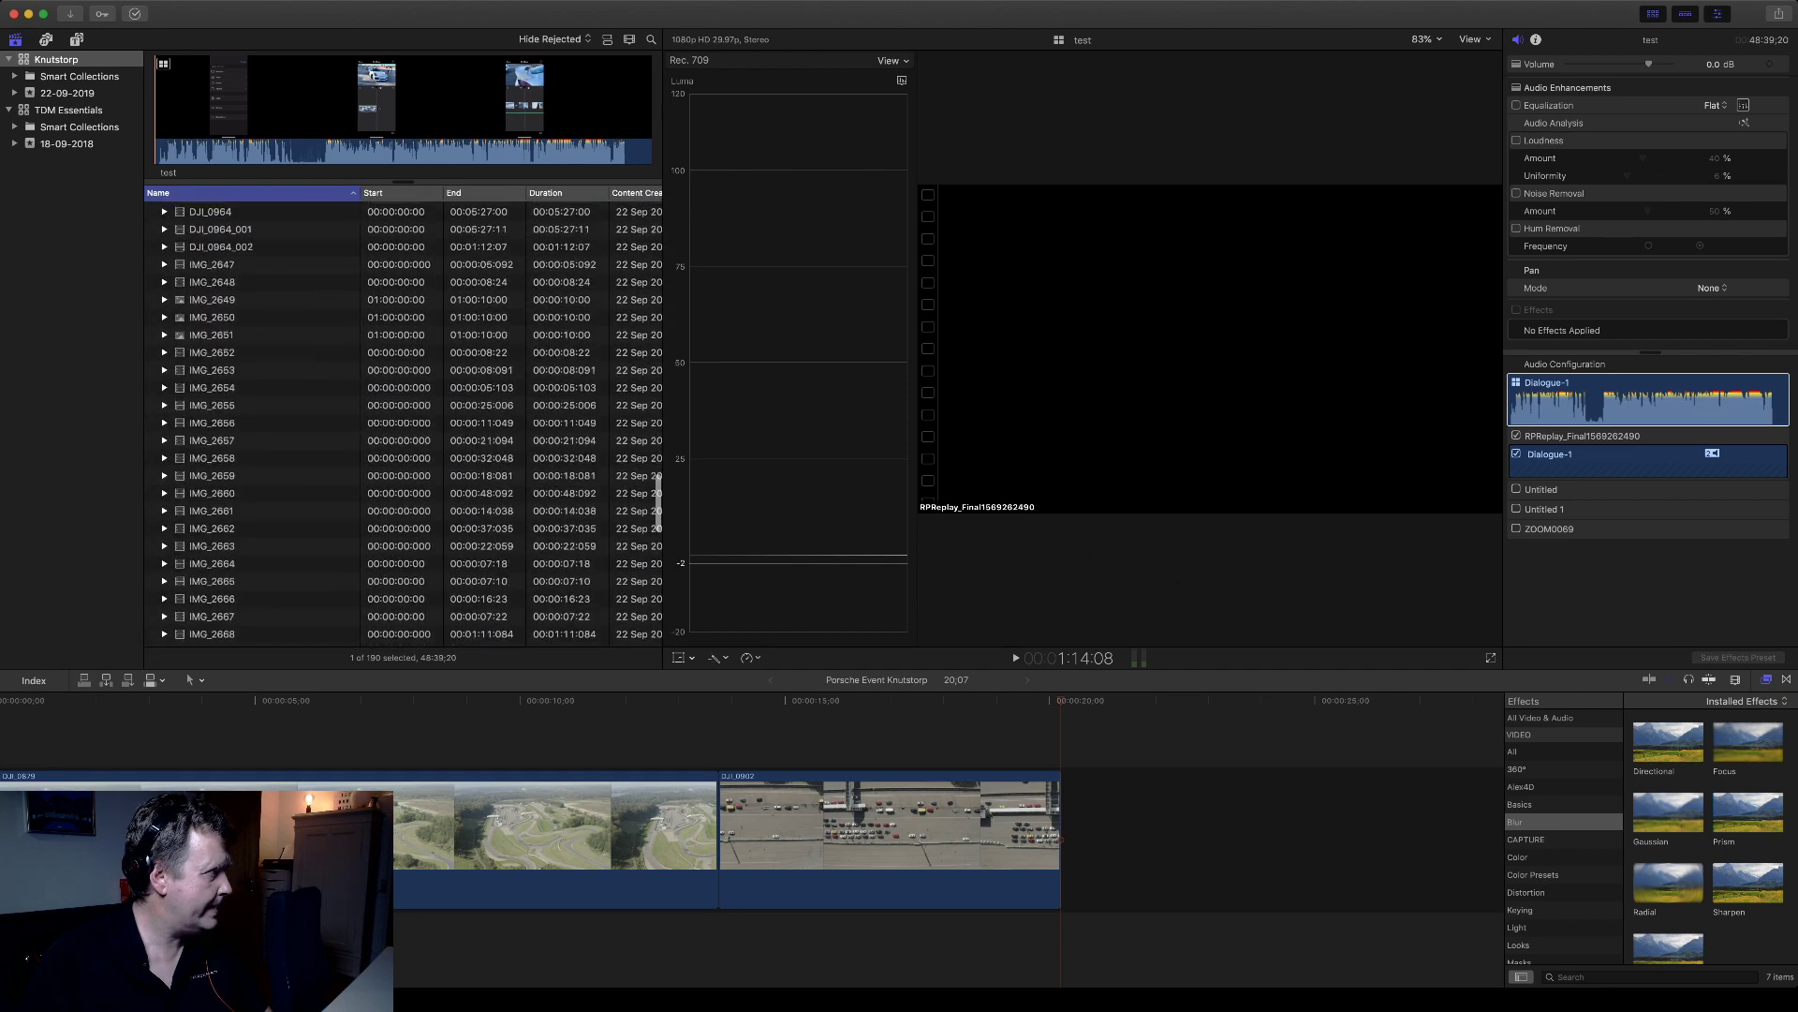
pyautogui.scroll(2, 402, 422)
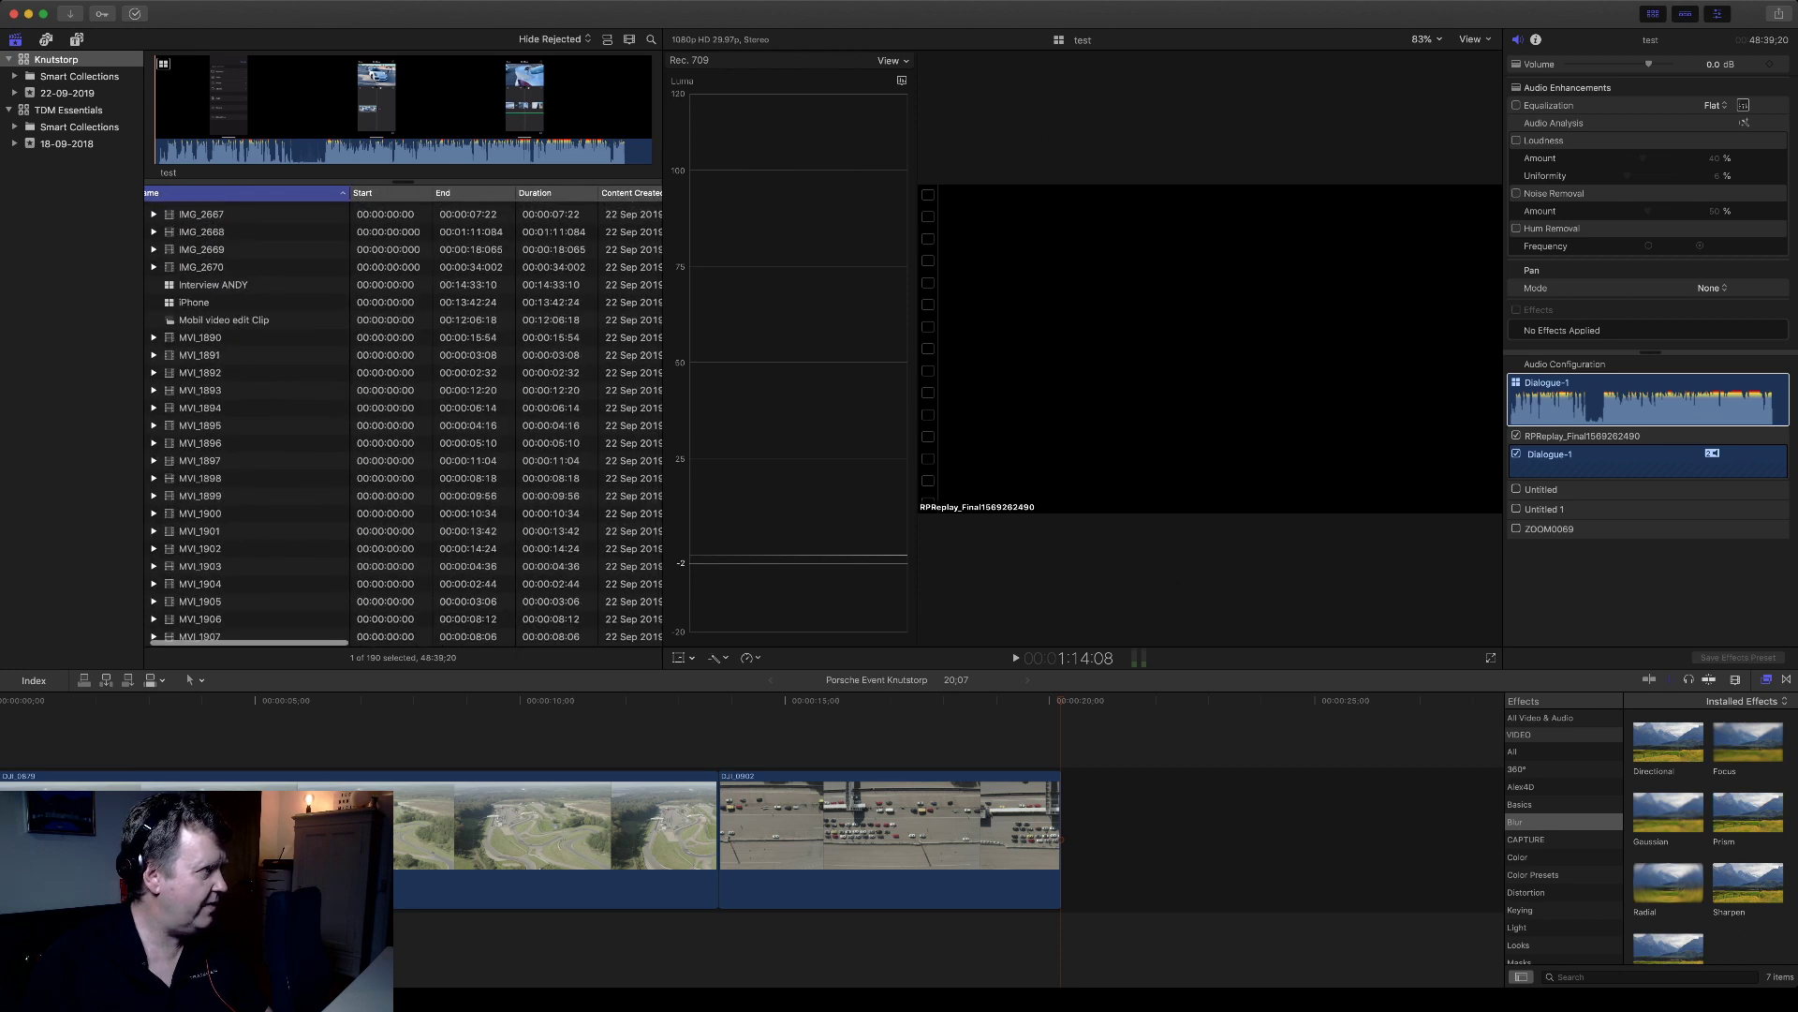
pyautogui.doubleClick(213, 286)
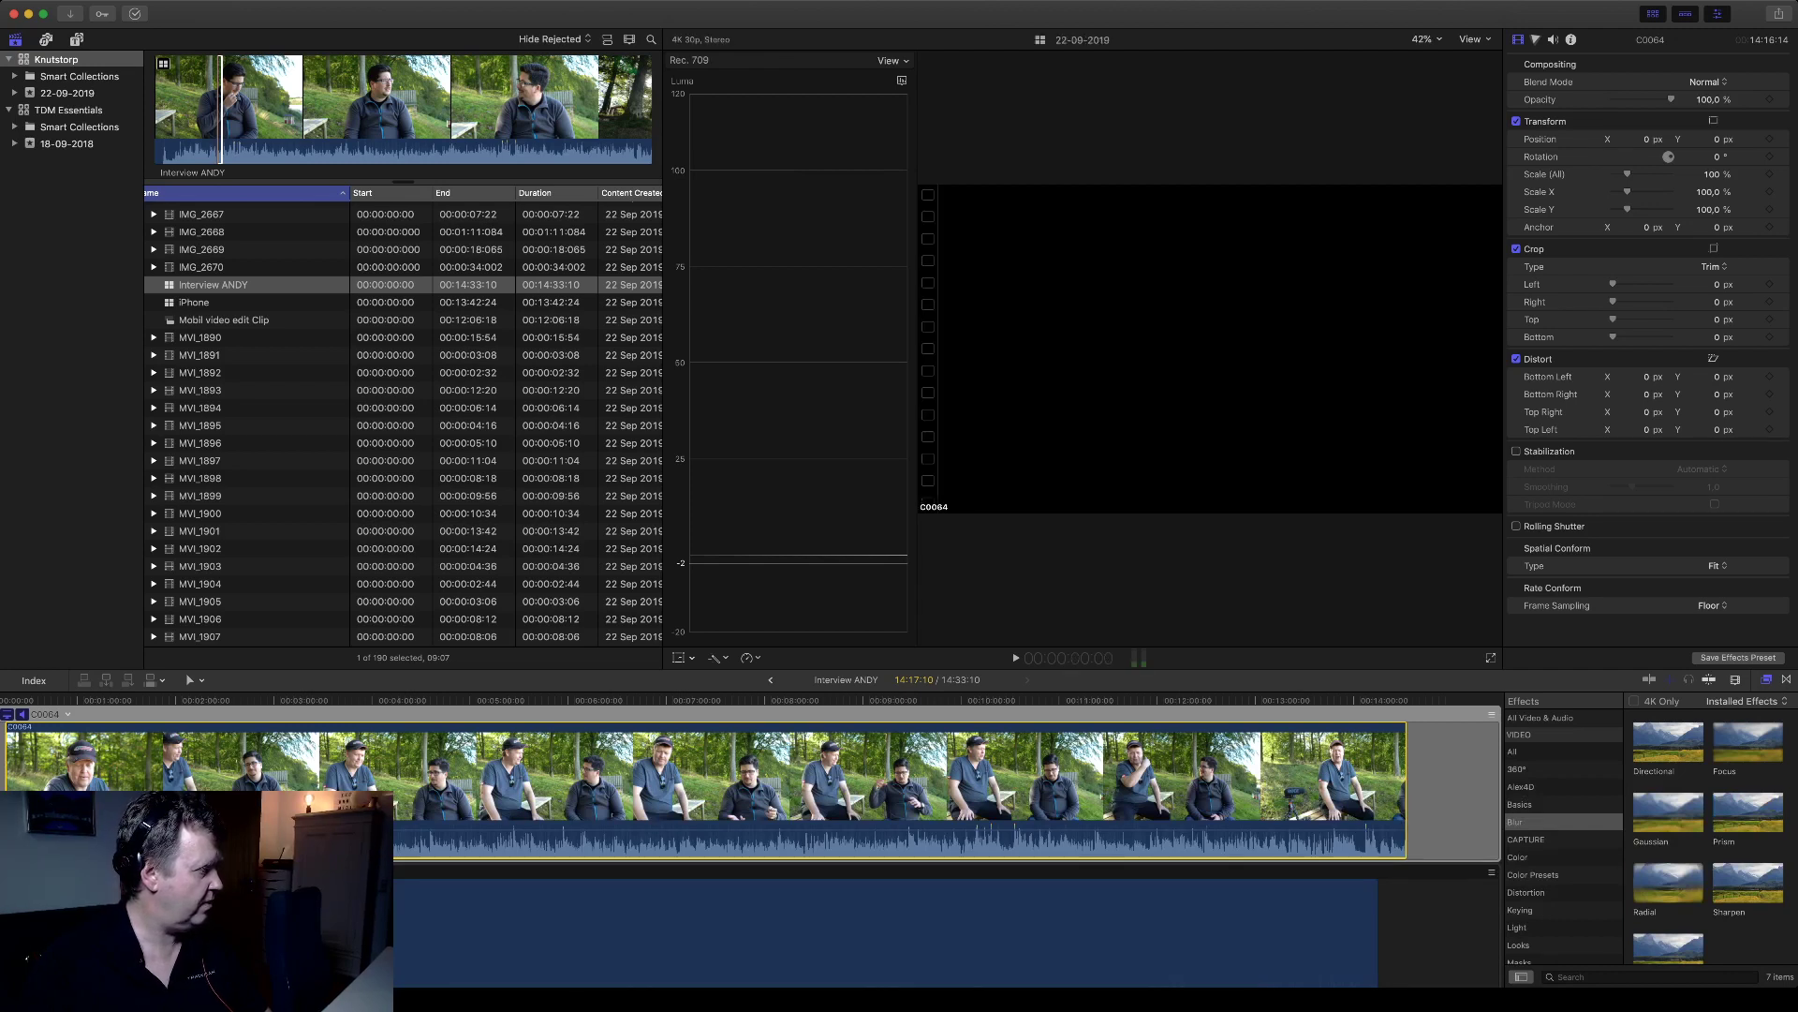
# - Find clip C0064 in the 22 Sep 2019 group and skim its interview footage
pyautogui.scroll(8, 404, 422)
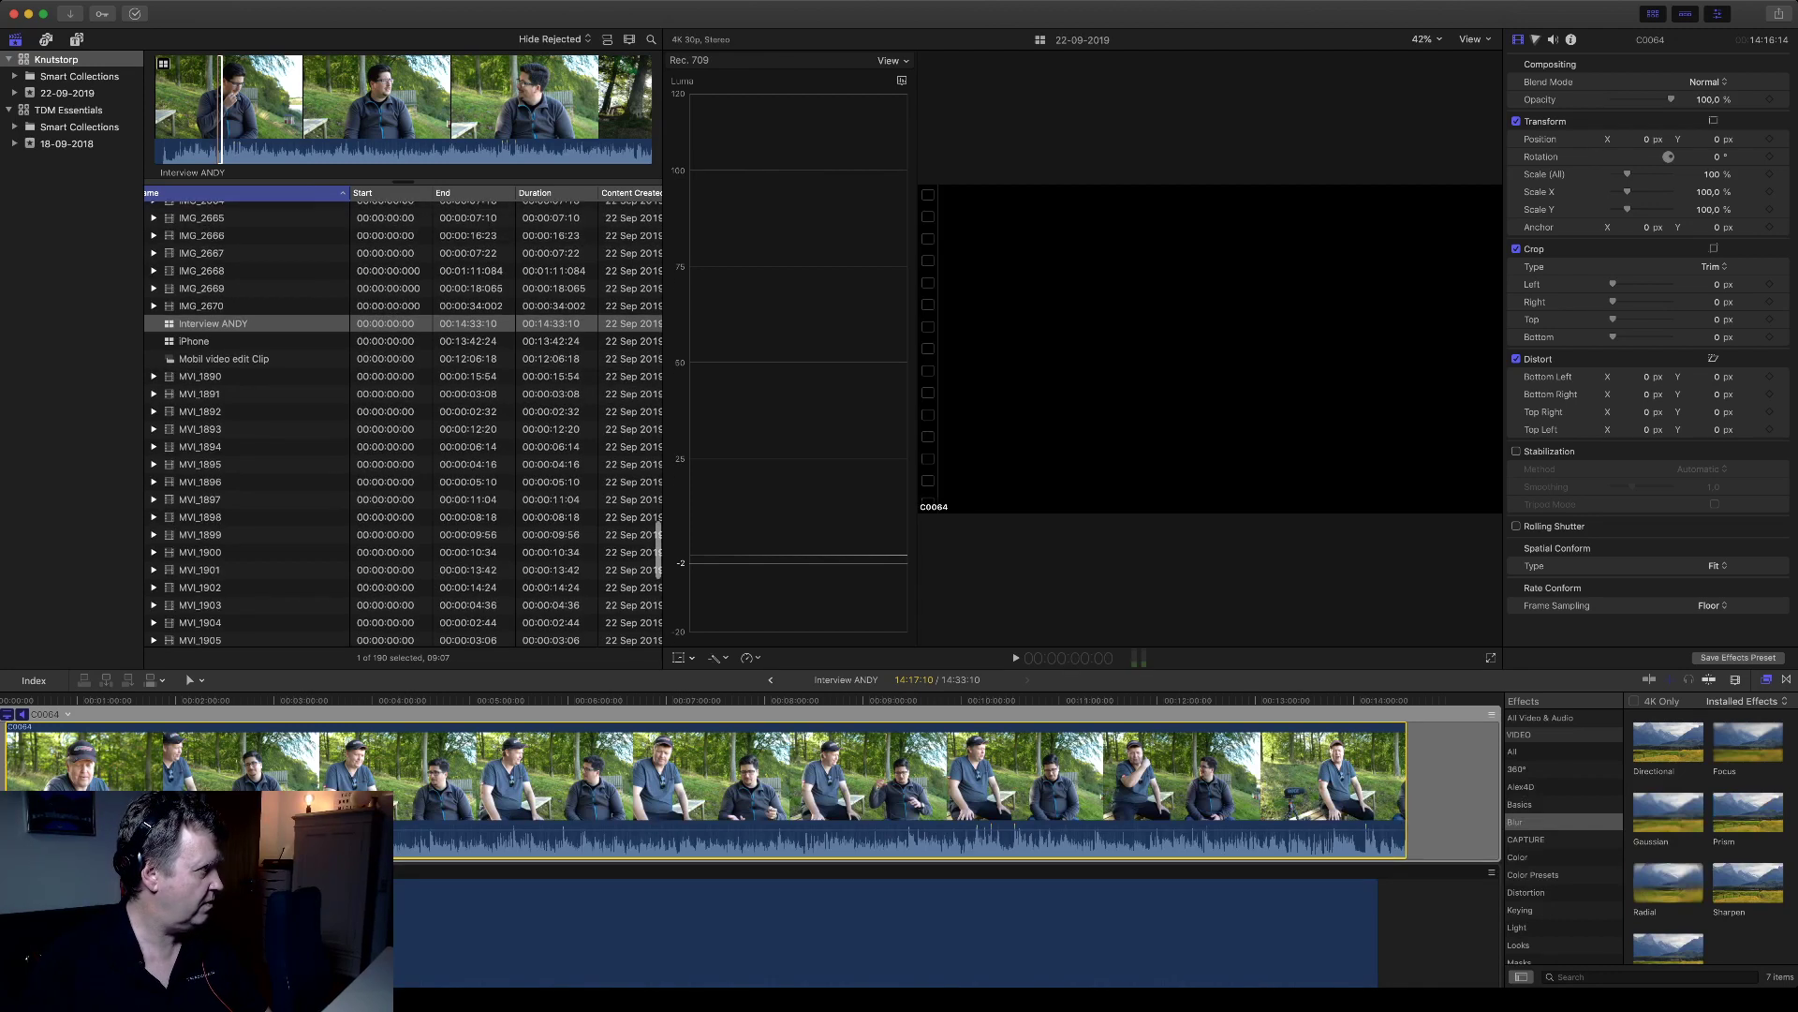
pyautogui.scroll(10, 404, 421)
pyautogui.hscroll(-2, 403, 423)
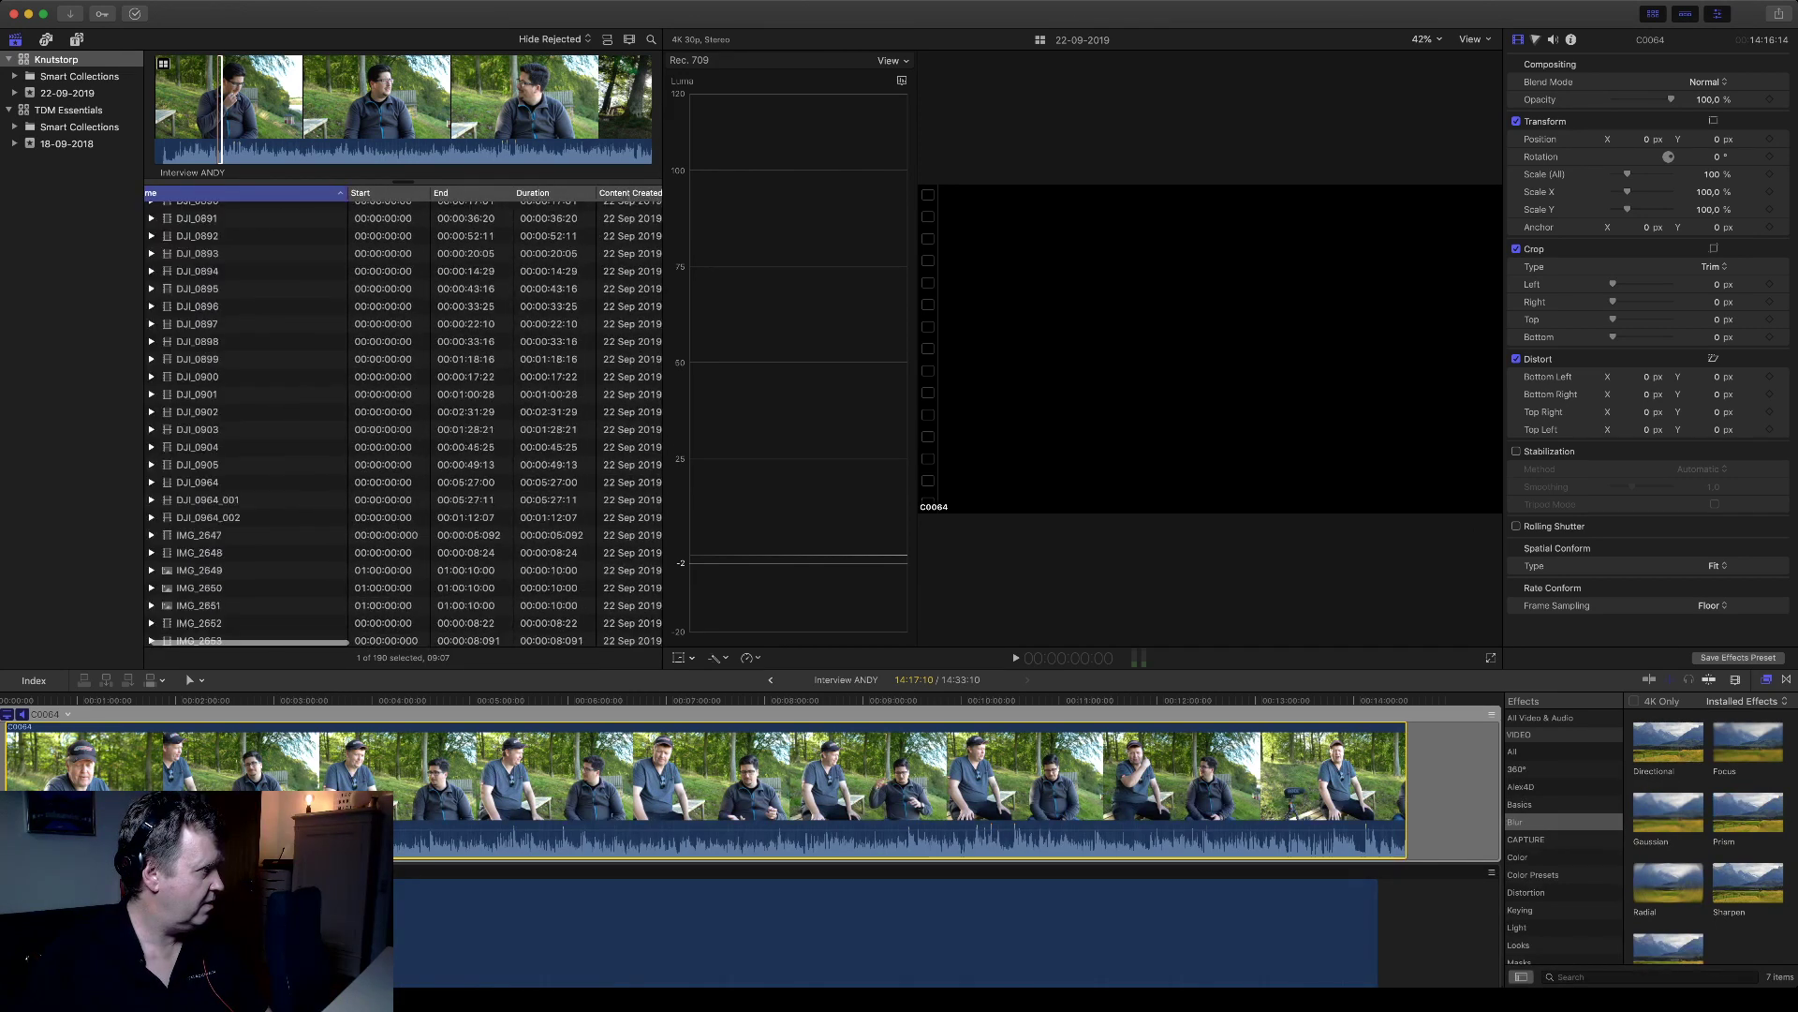
pyautogui.scroll(10, 404, 422)
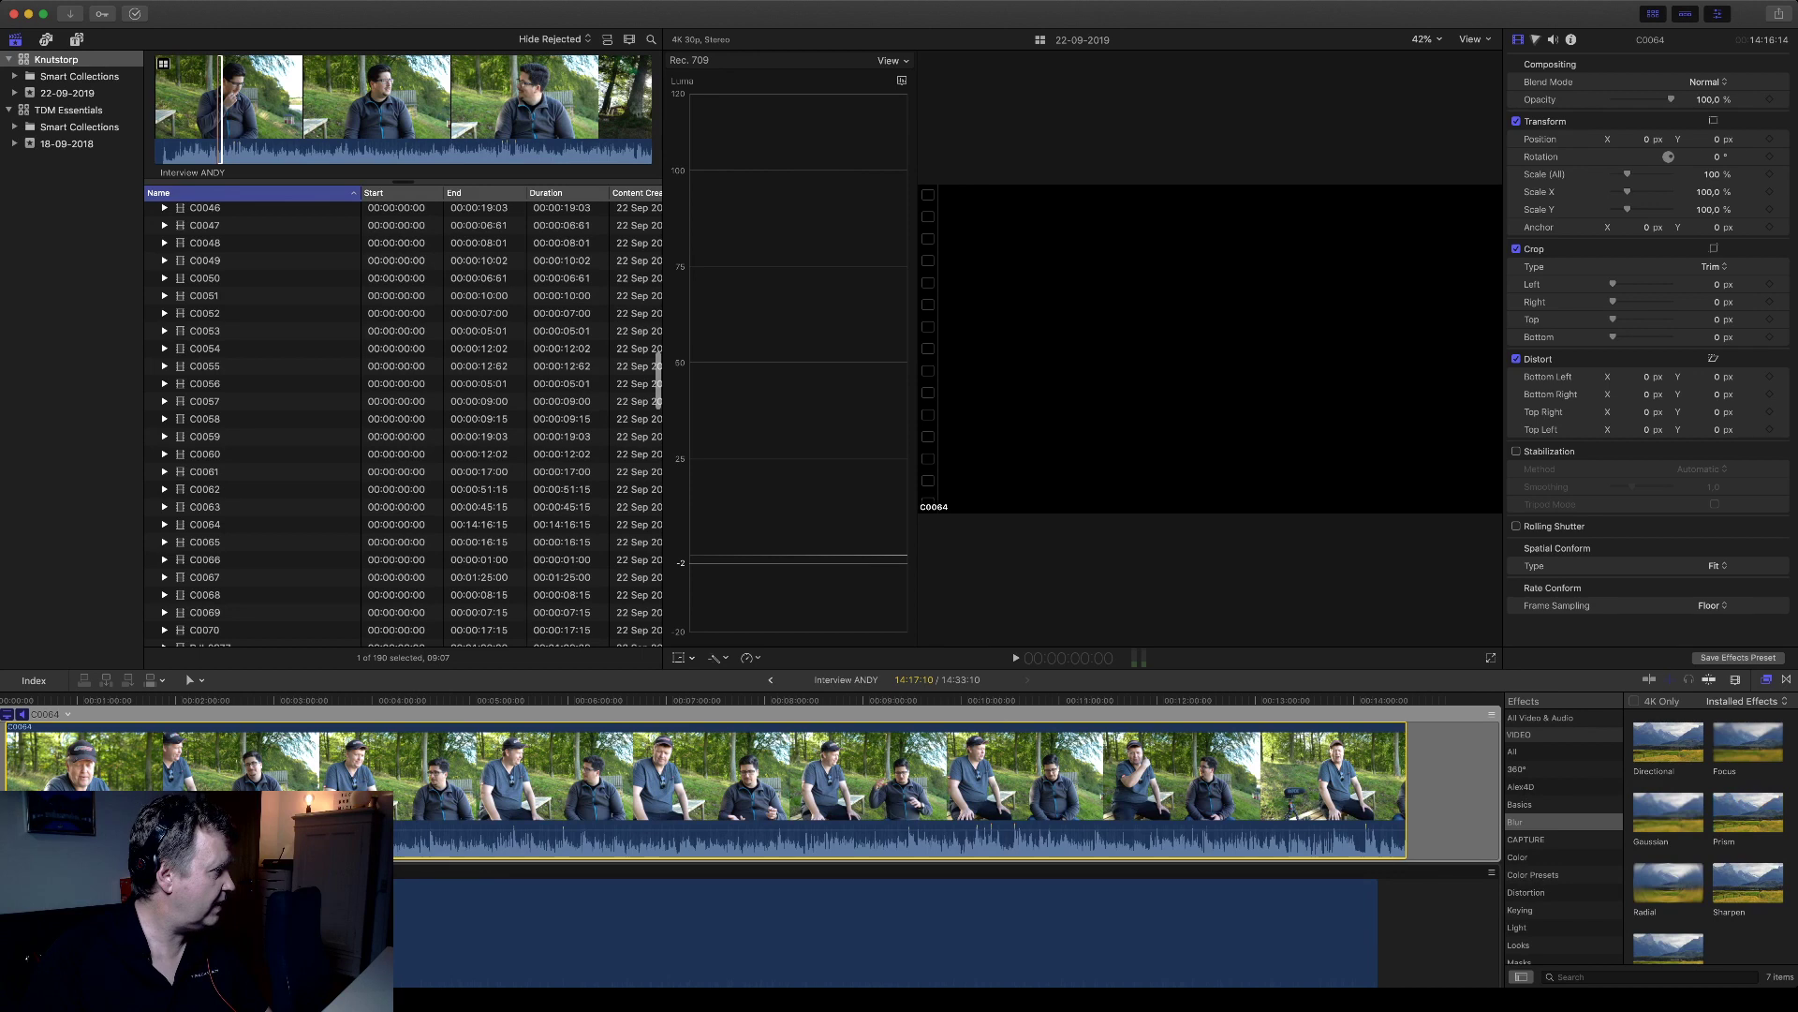
pyautogui.click(206, 523)
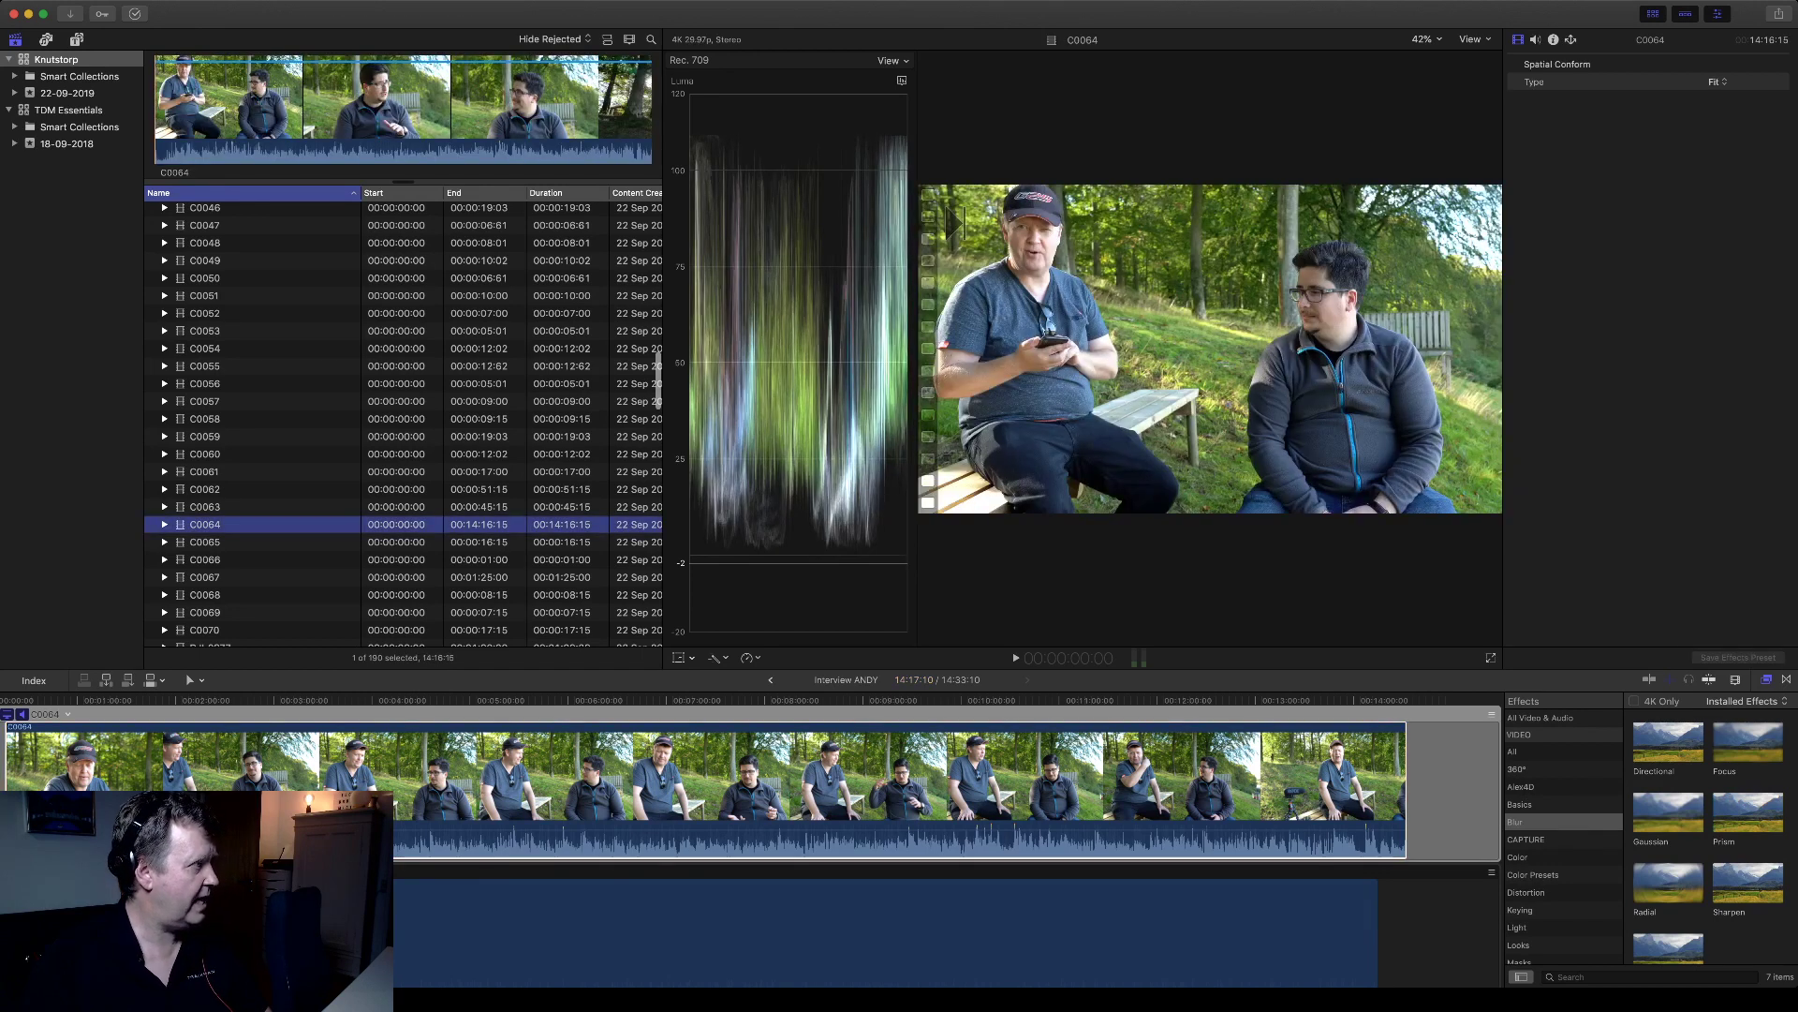
pyautogui.click(246, 103)
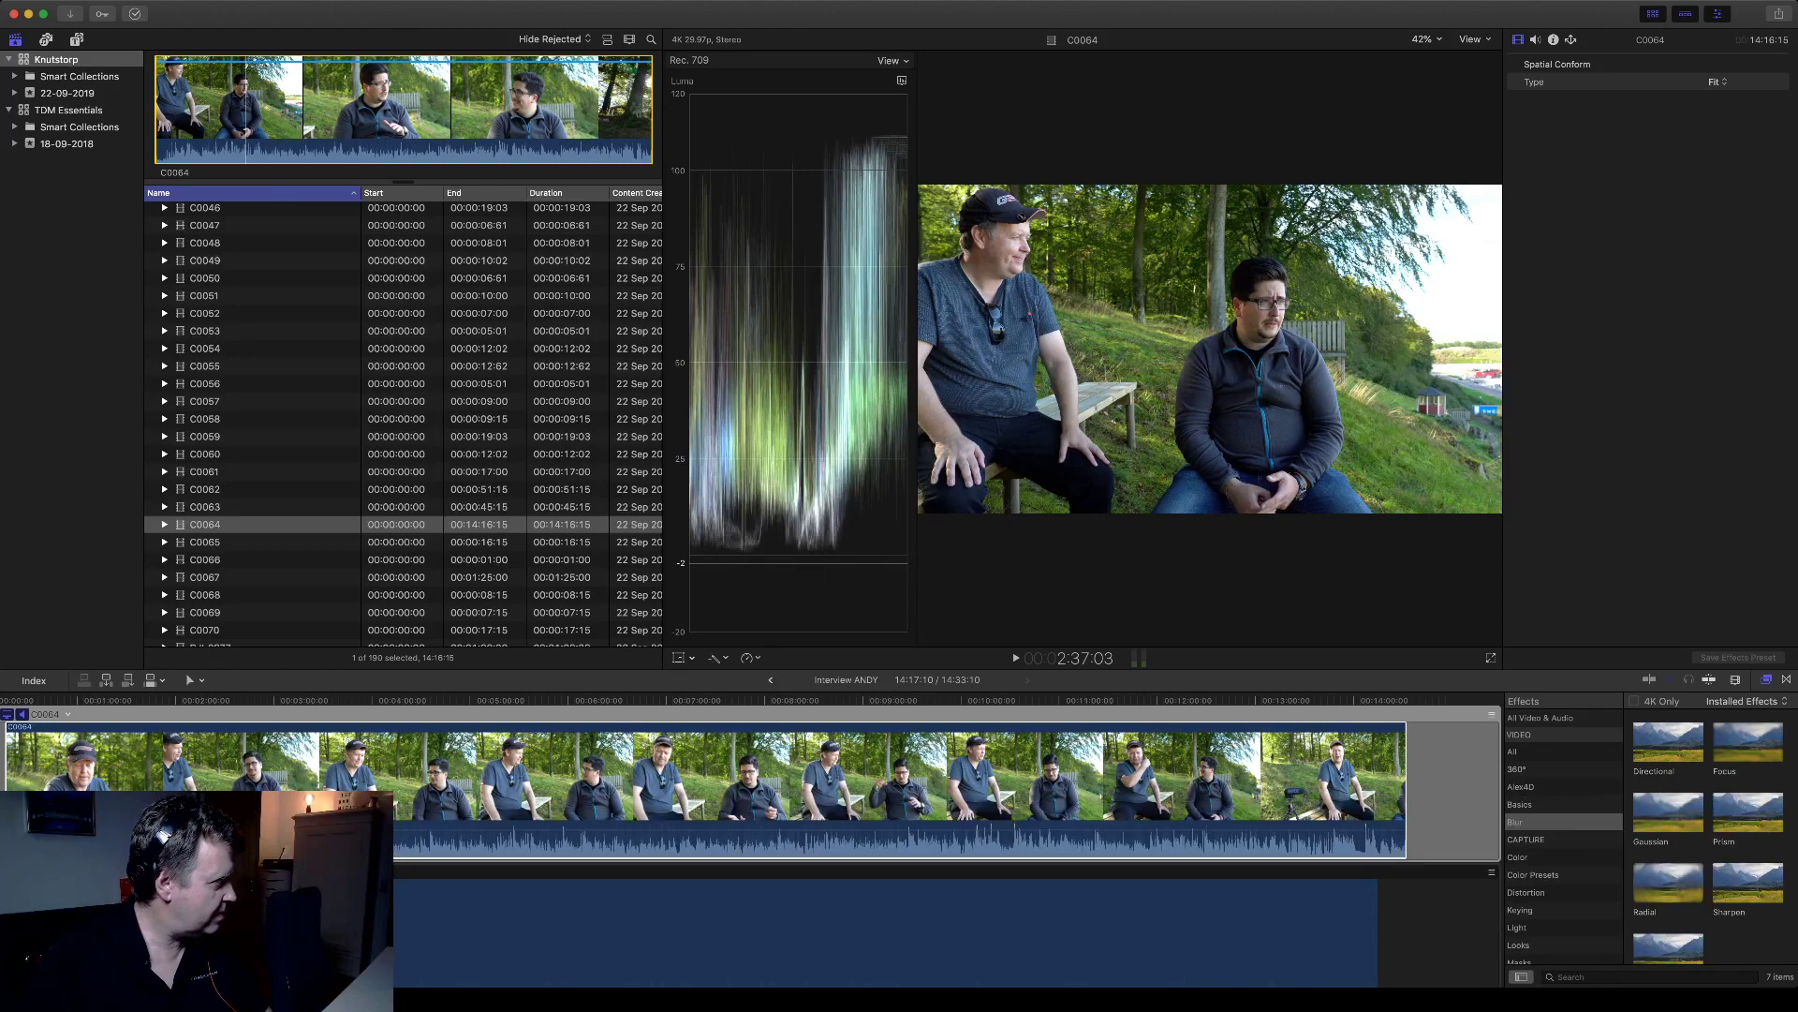
# - Select interview clip C0064 together with audio recording ZOOM0067 and combine them into a new multicam clip
pyautogui.click(206, 525)
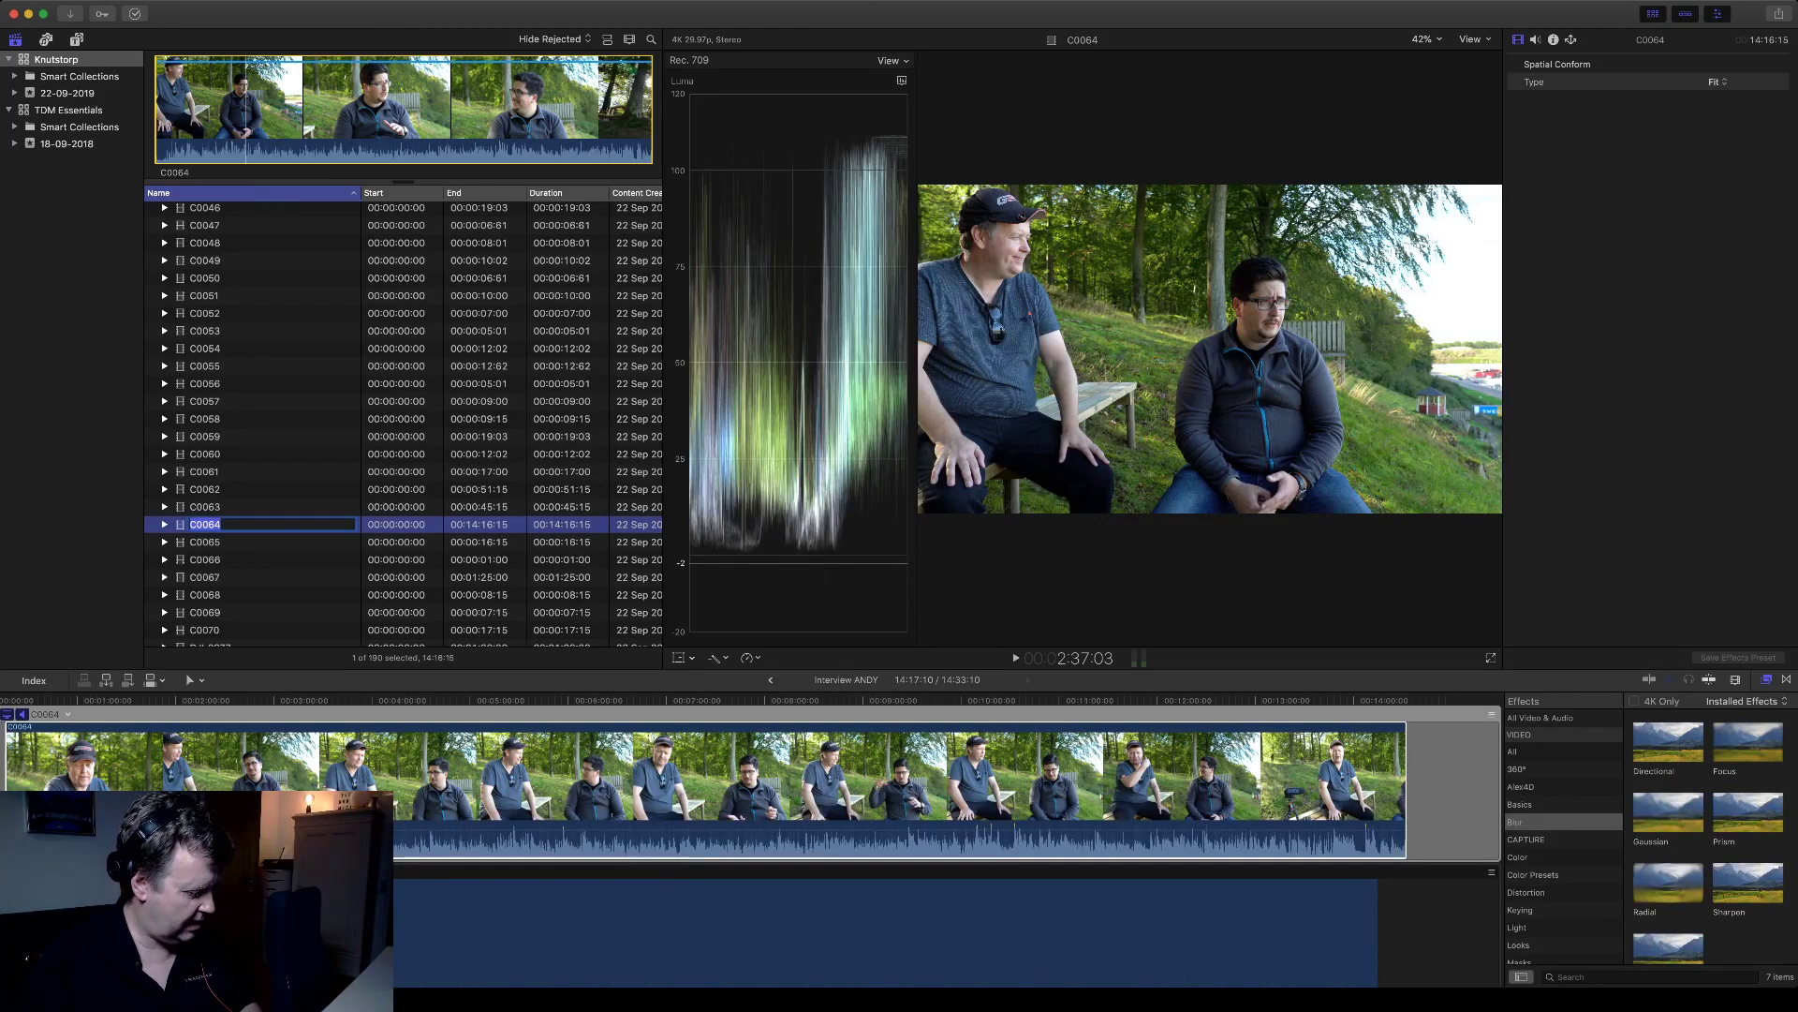
pyautogui.scroll(-2, 403, 422)
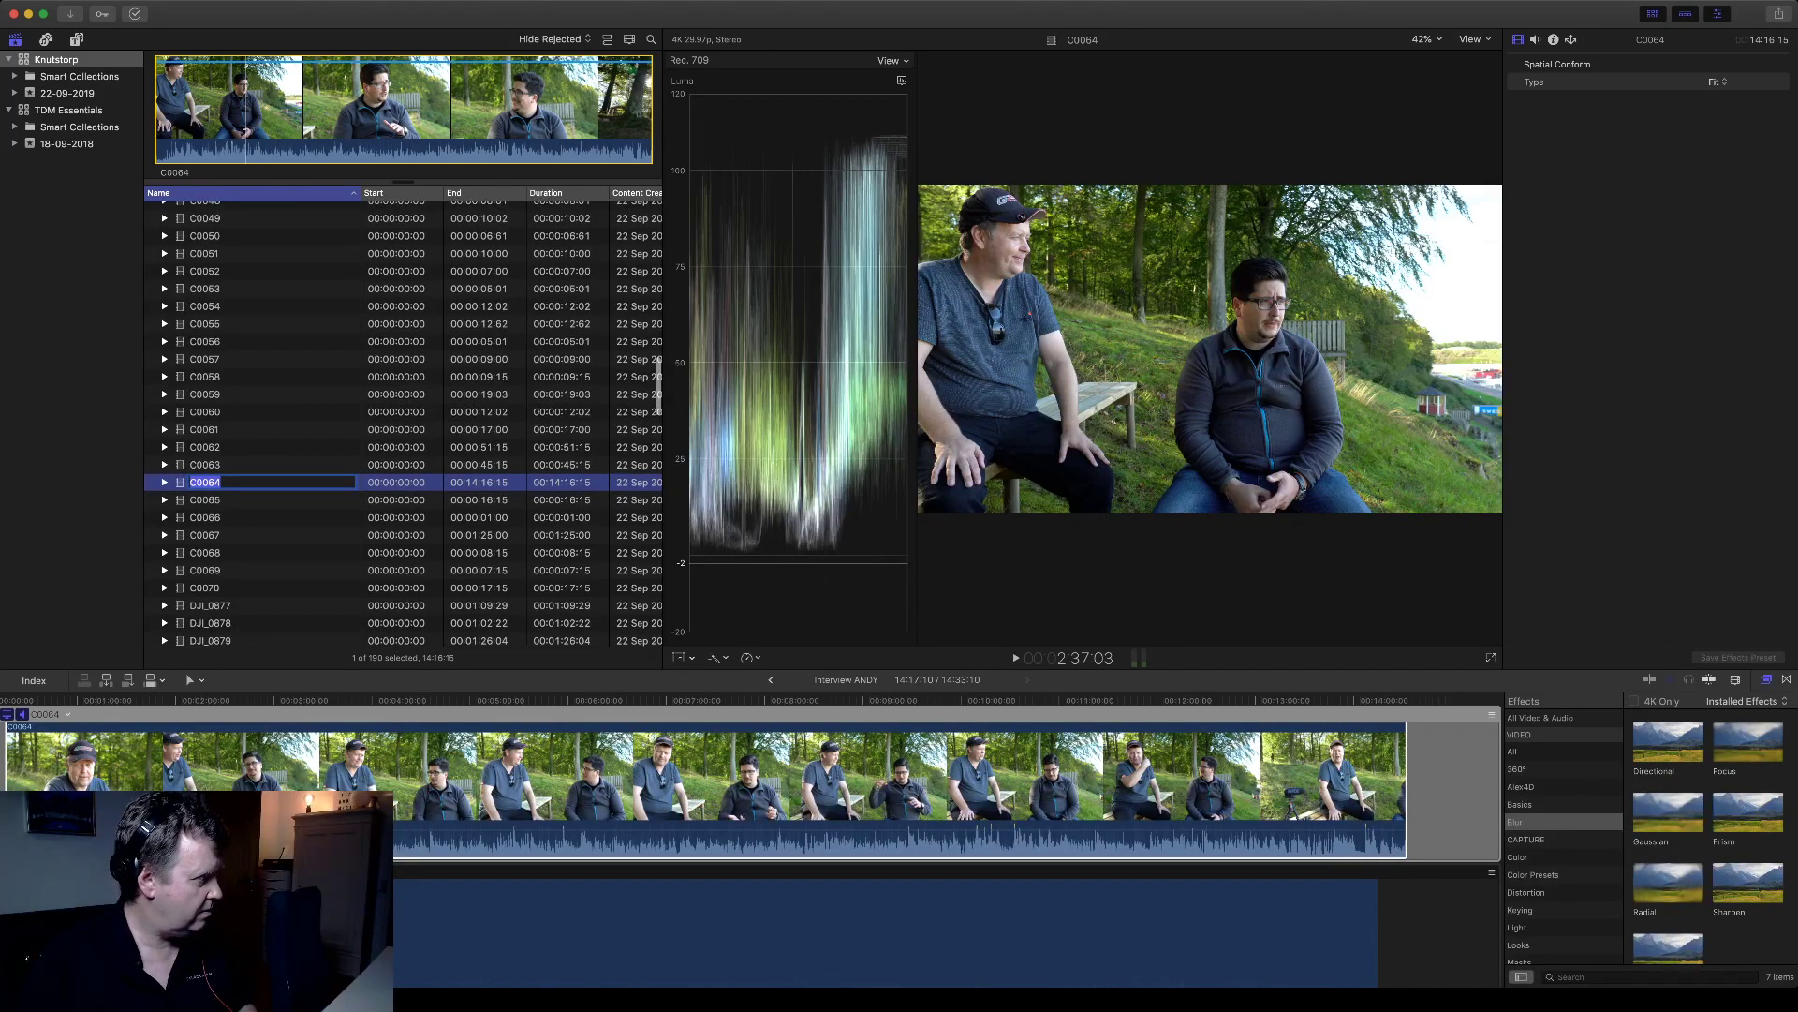
pyautogui.press('Return')
pyautogui.scroll(-4, 403, 421)
pyautogui.scroll(-10, 403, 422)
pyautogui.scroll(-5, 403, 422)
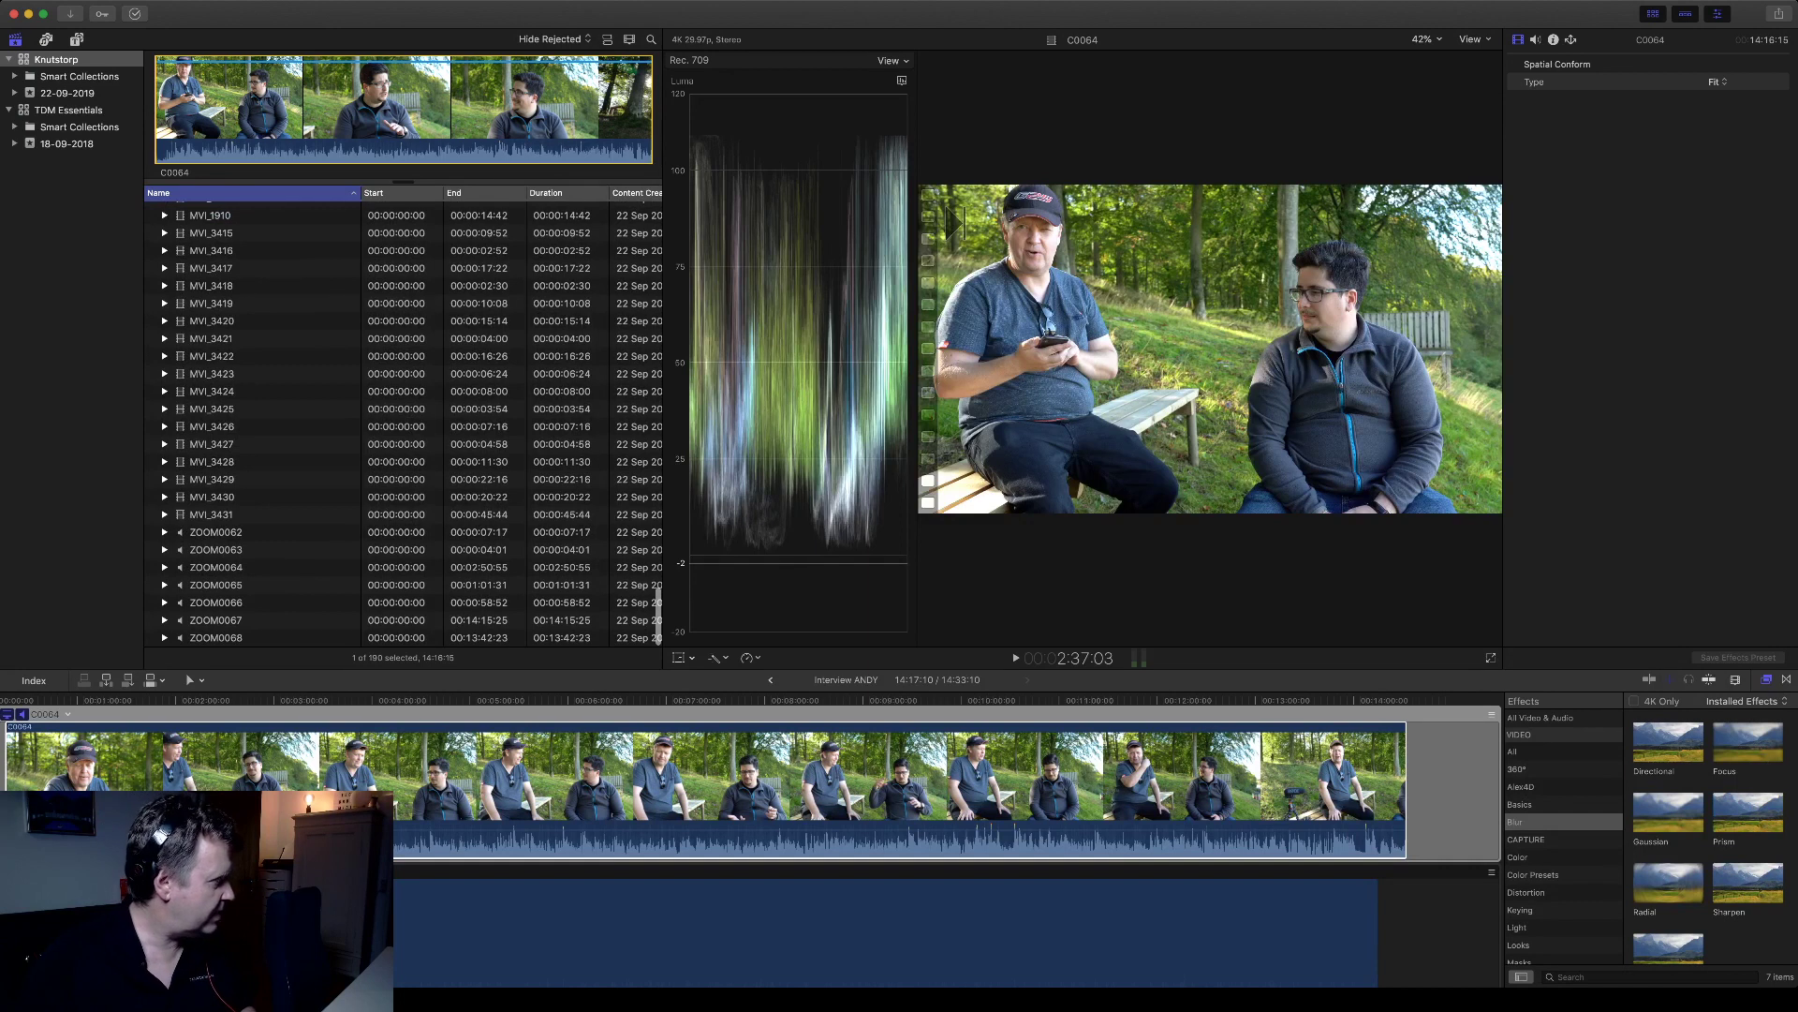
pyautogui.keyDown('super'); pyautogui.click(215, 619); pyautogui.keyUp('super')
pyautogui.scroll(10, 402, 422)
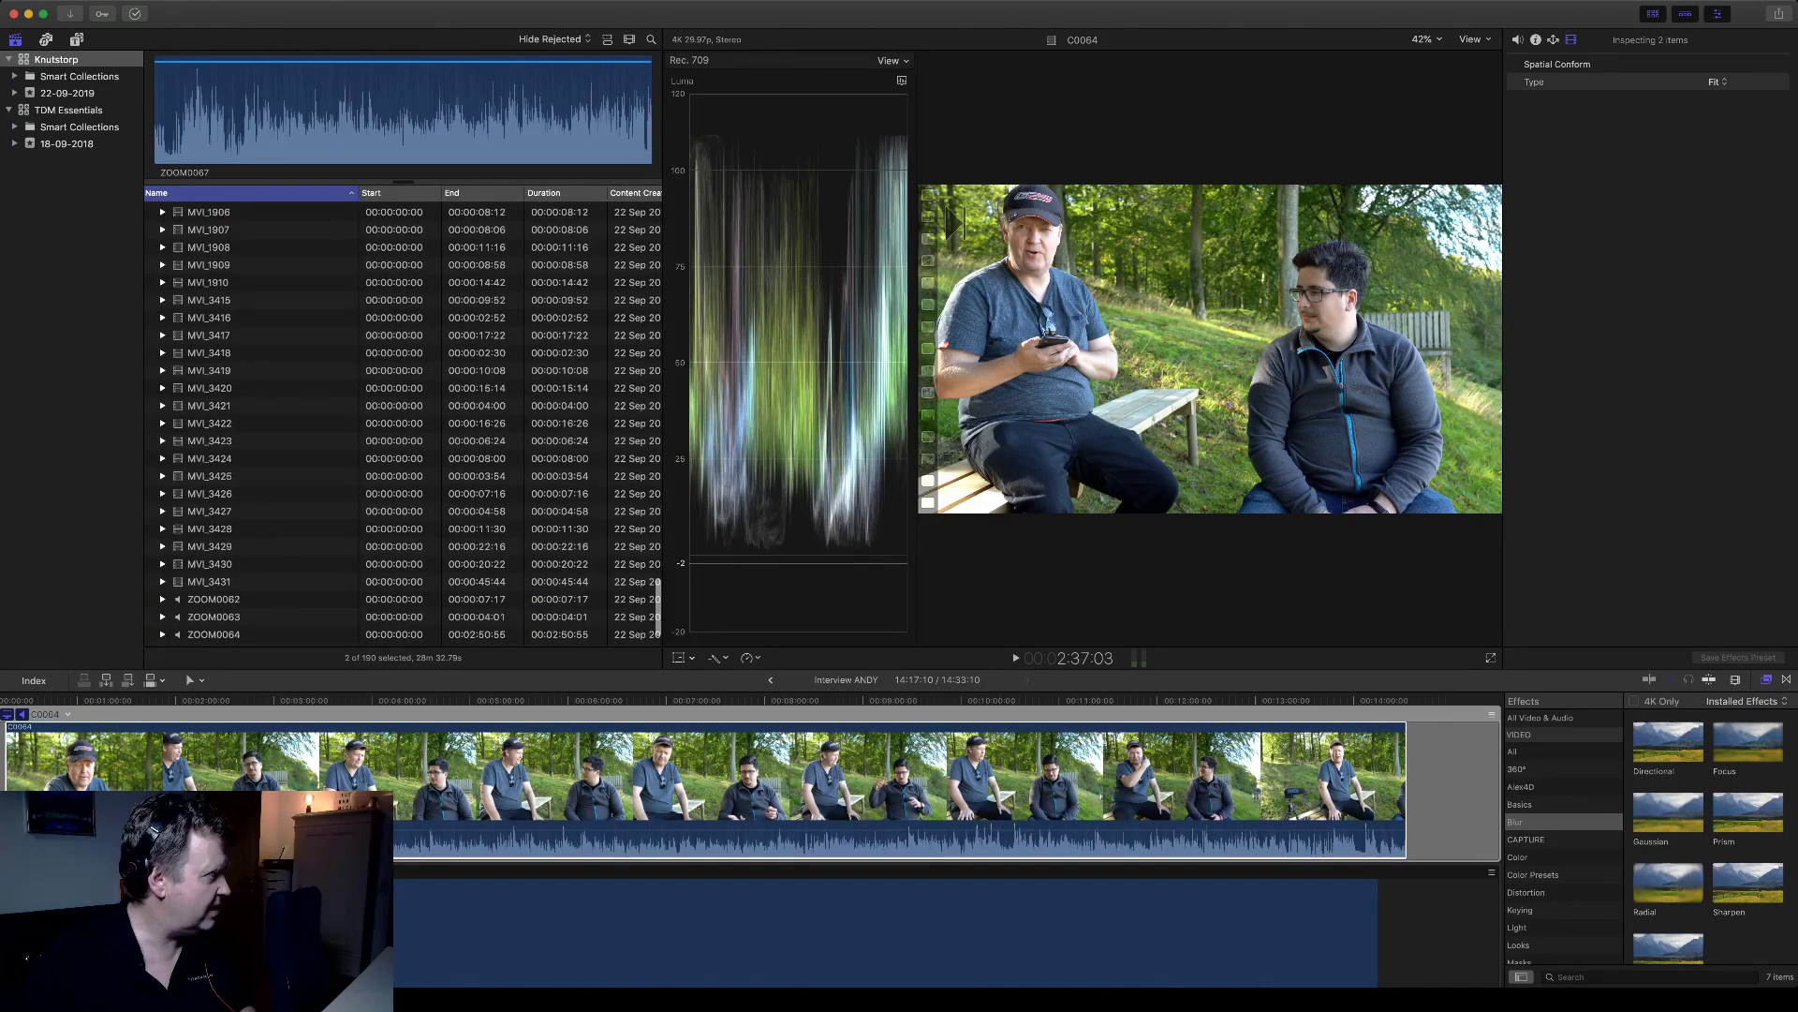
pyautogui.scroll(-3, 403, 422)
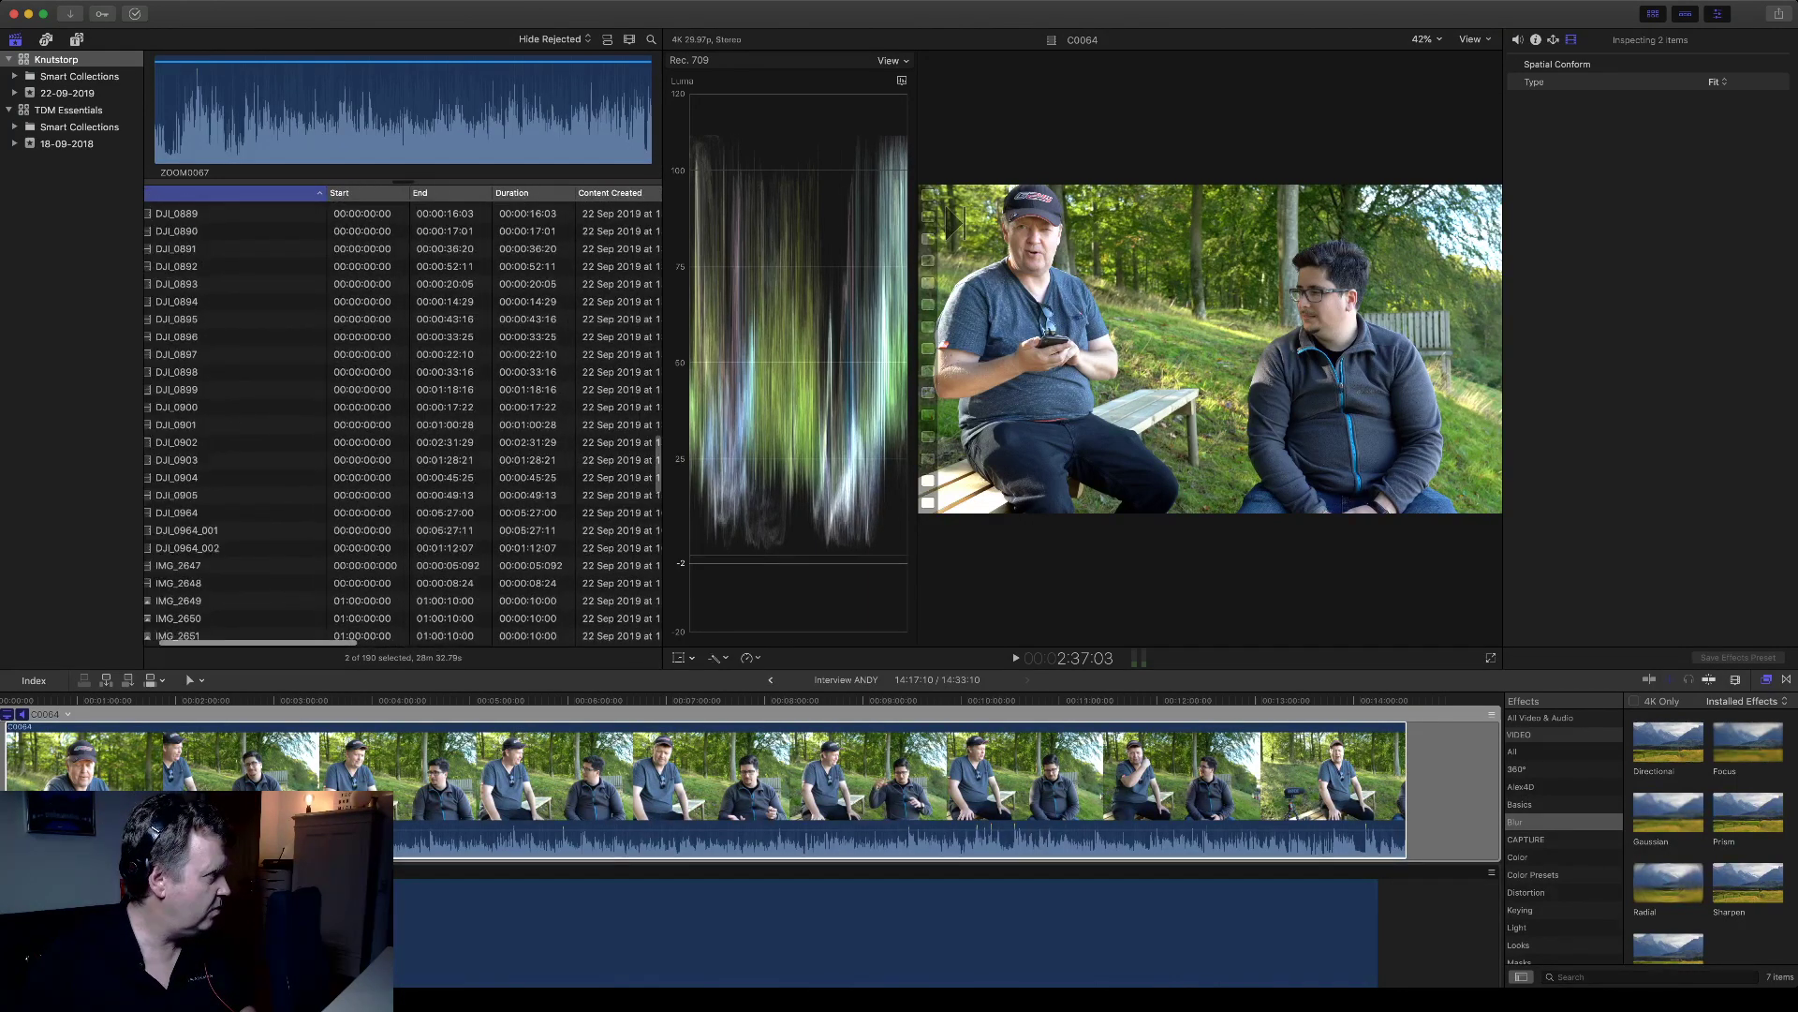
pyautogui.scroll(-10, 402, 422)
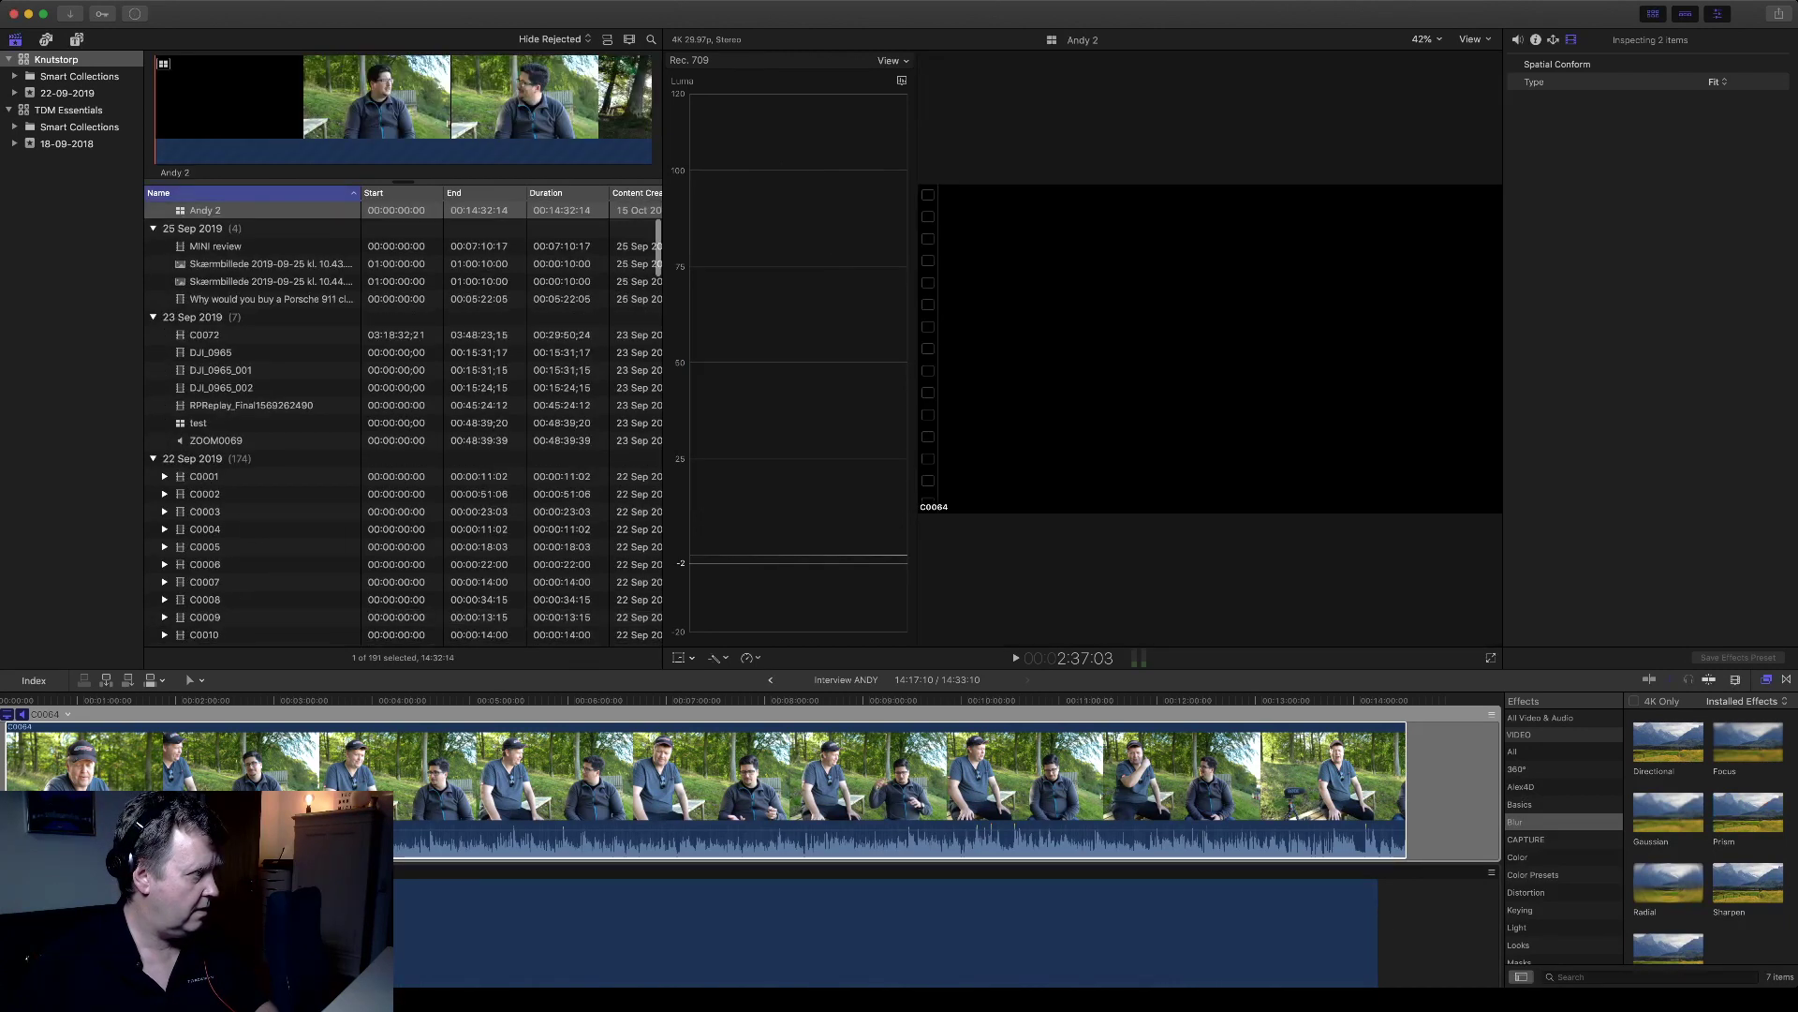
pyautogui.scroll(3, 403, 422)
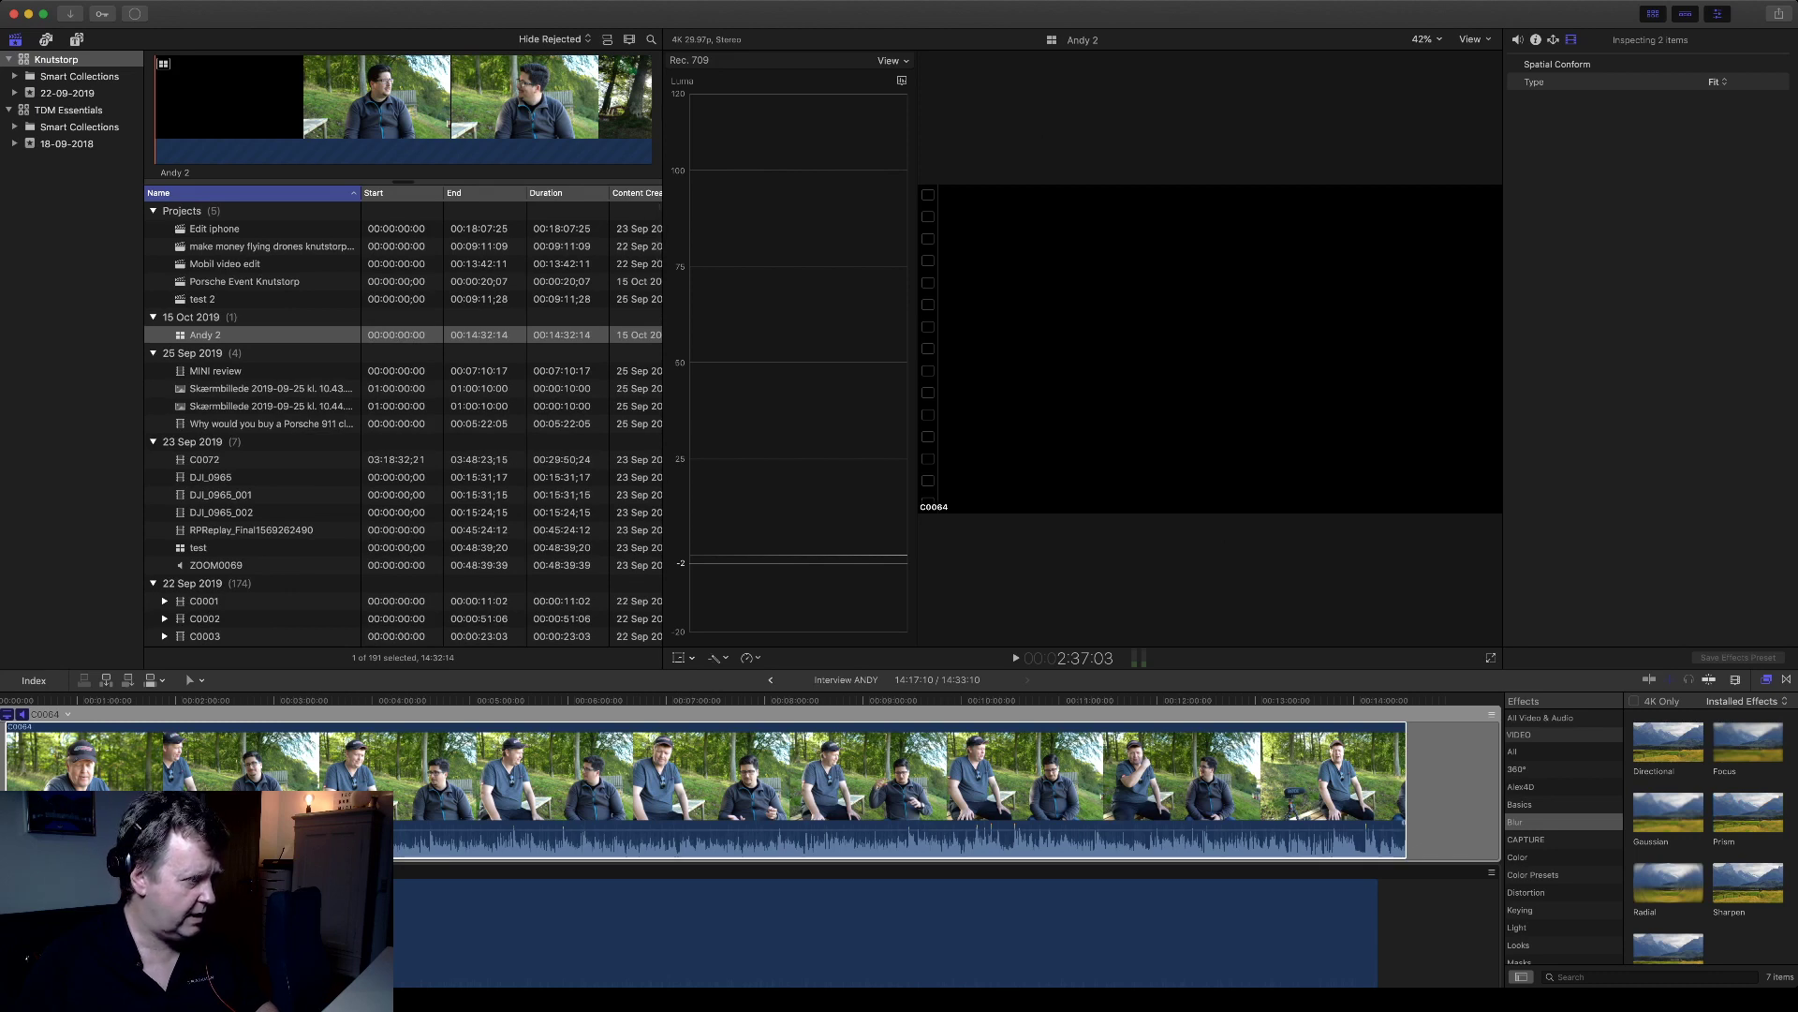
# - Return to the Porsche Event Knutstorp project and append the new multicam interview's range from 5:07:16 to 6:41:05 to the timeline
pyautogui.press('super+bracketleft')
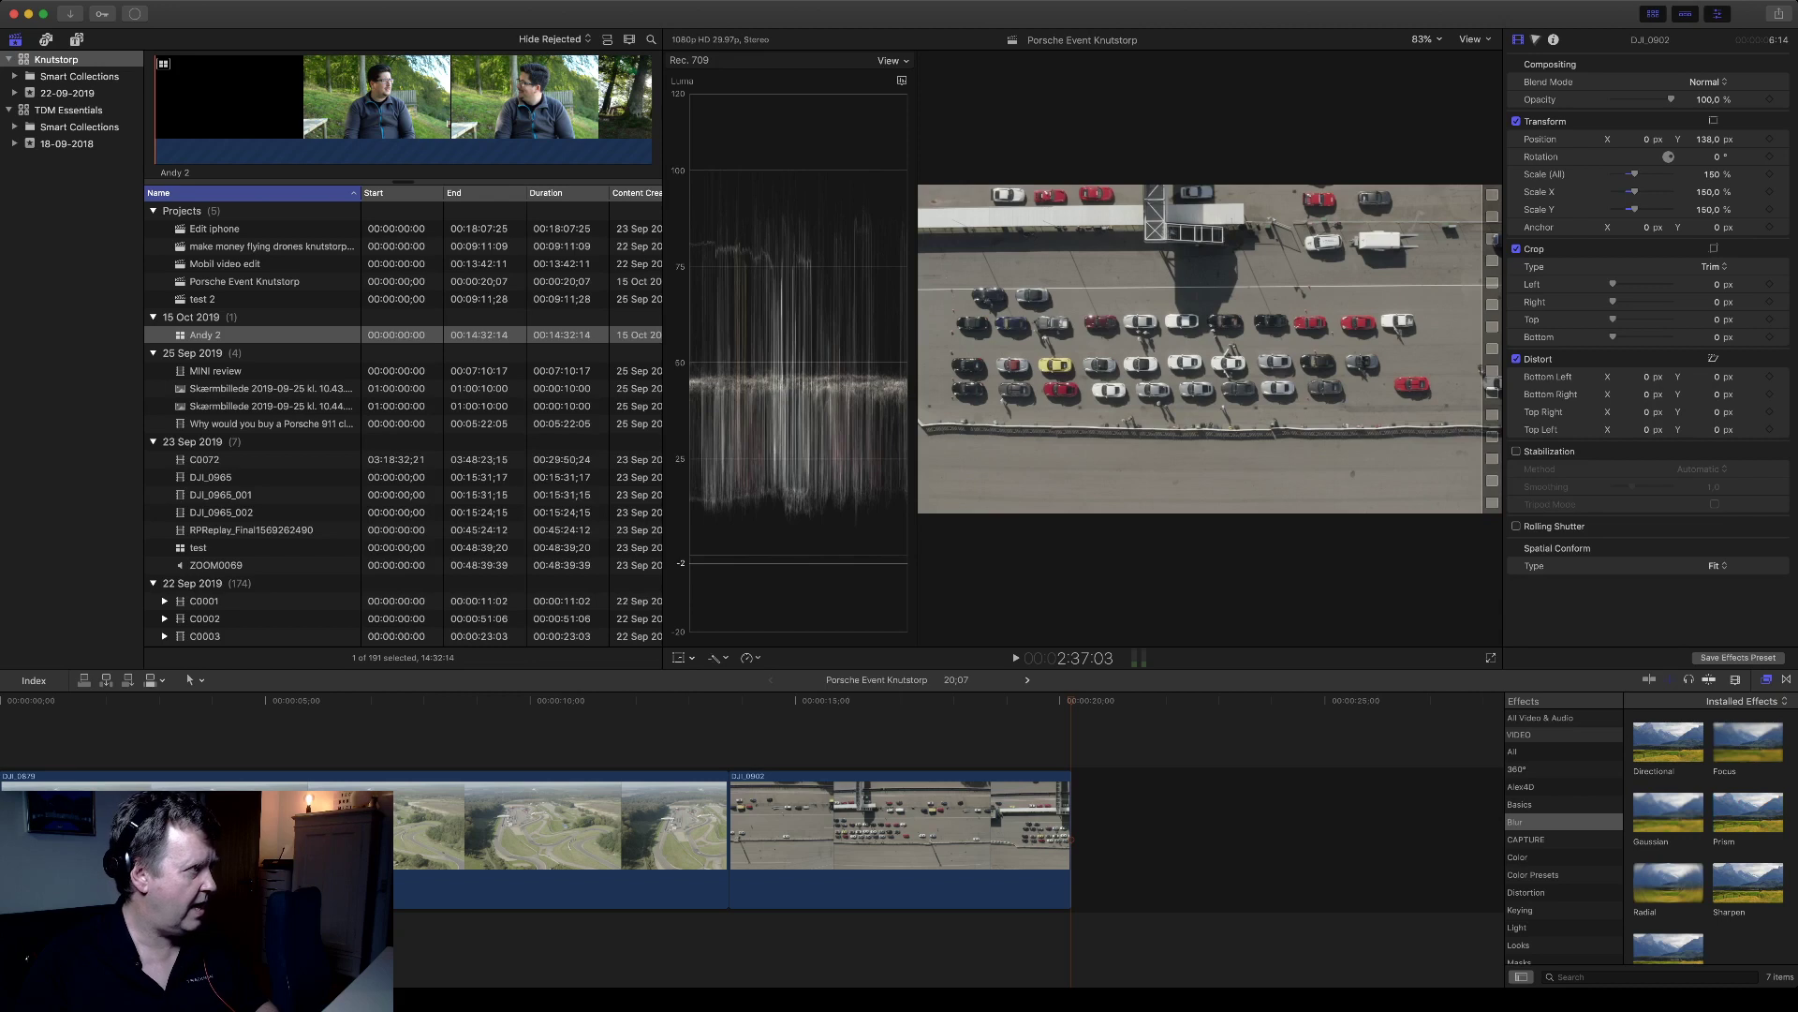
pyautogui.click(487, 103)
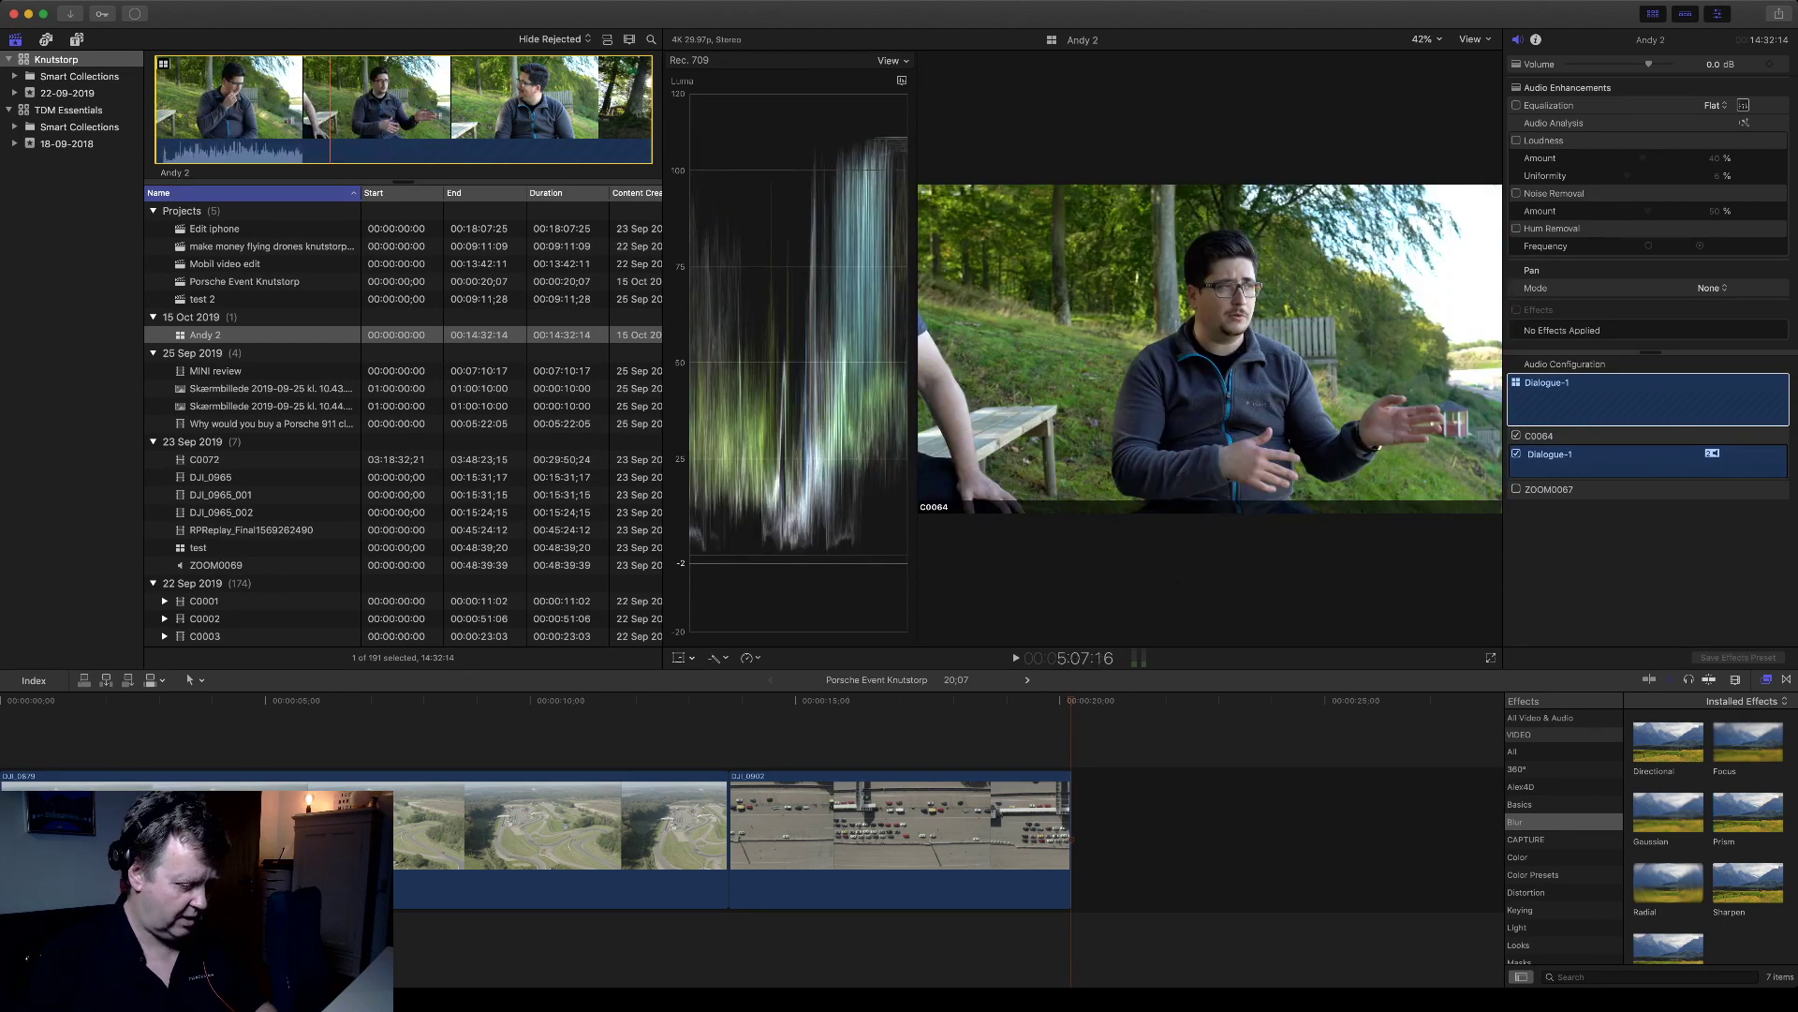
pyautogui.press('i')
pyautogui.press('space')
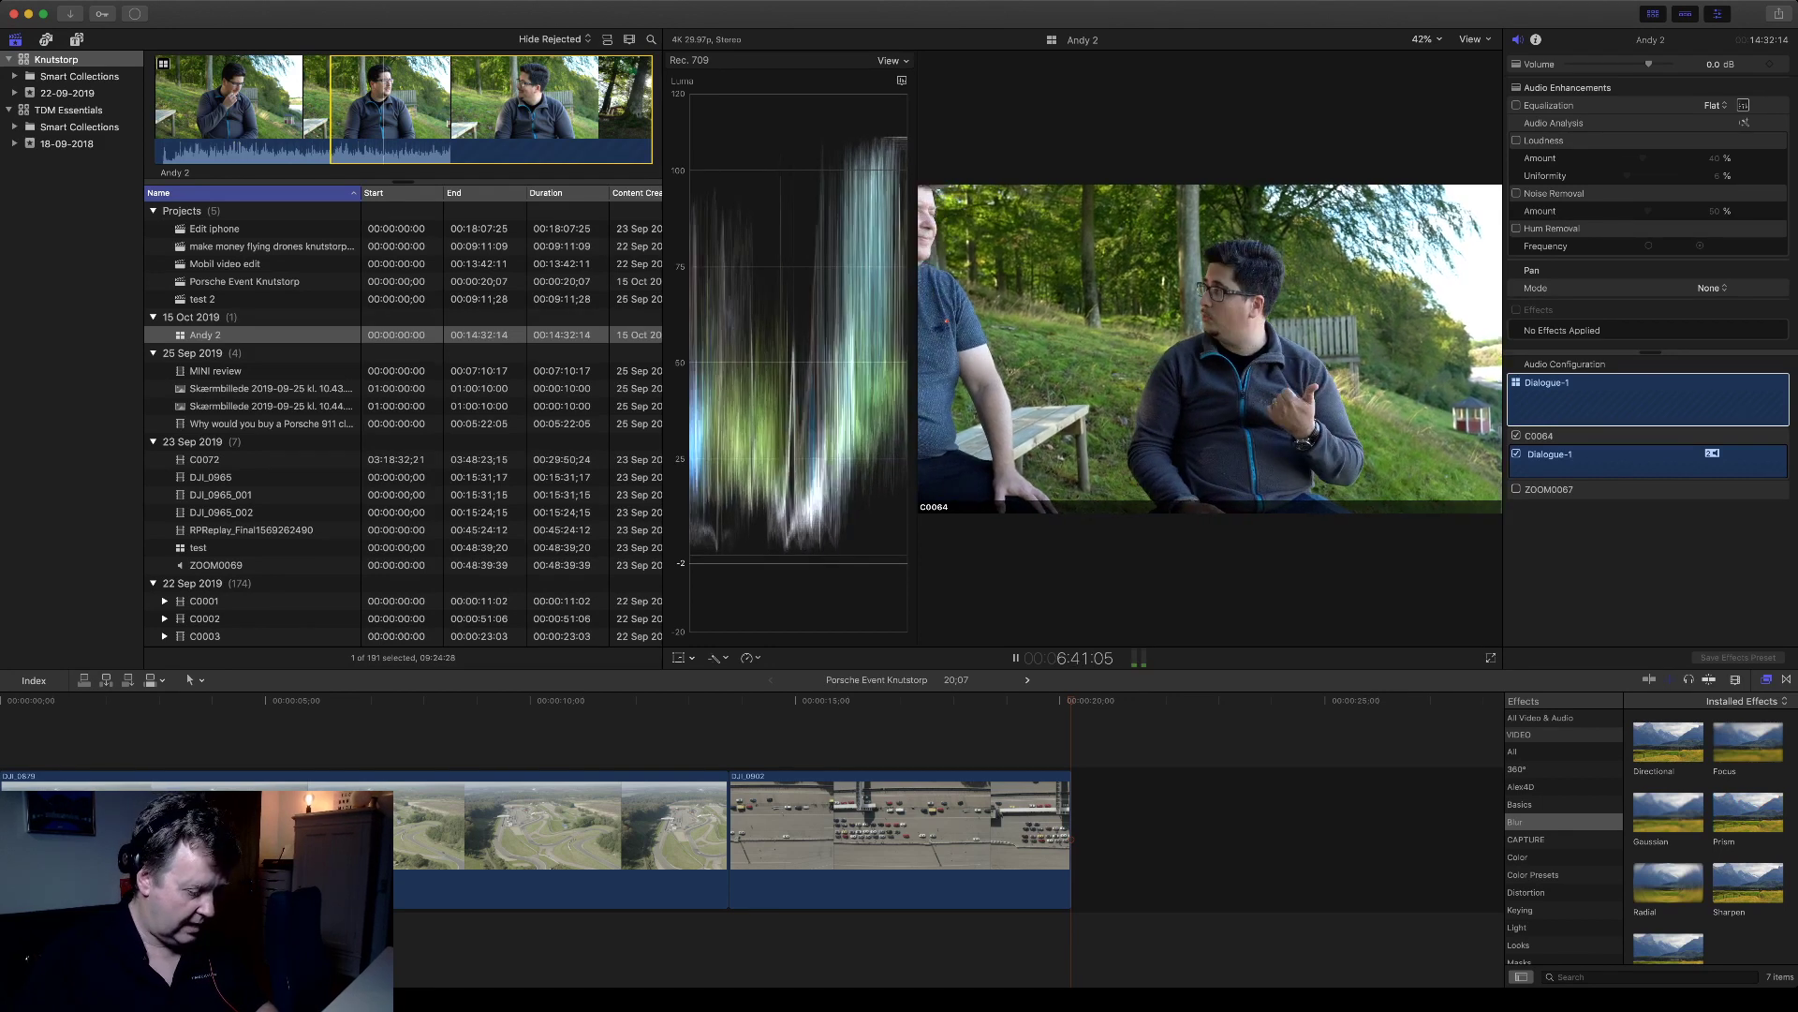
pyautogui.press('o')
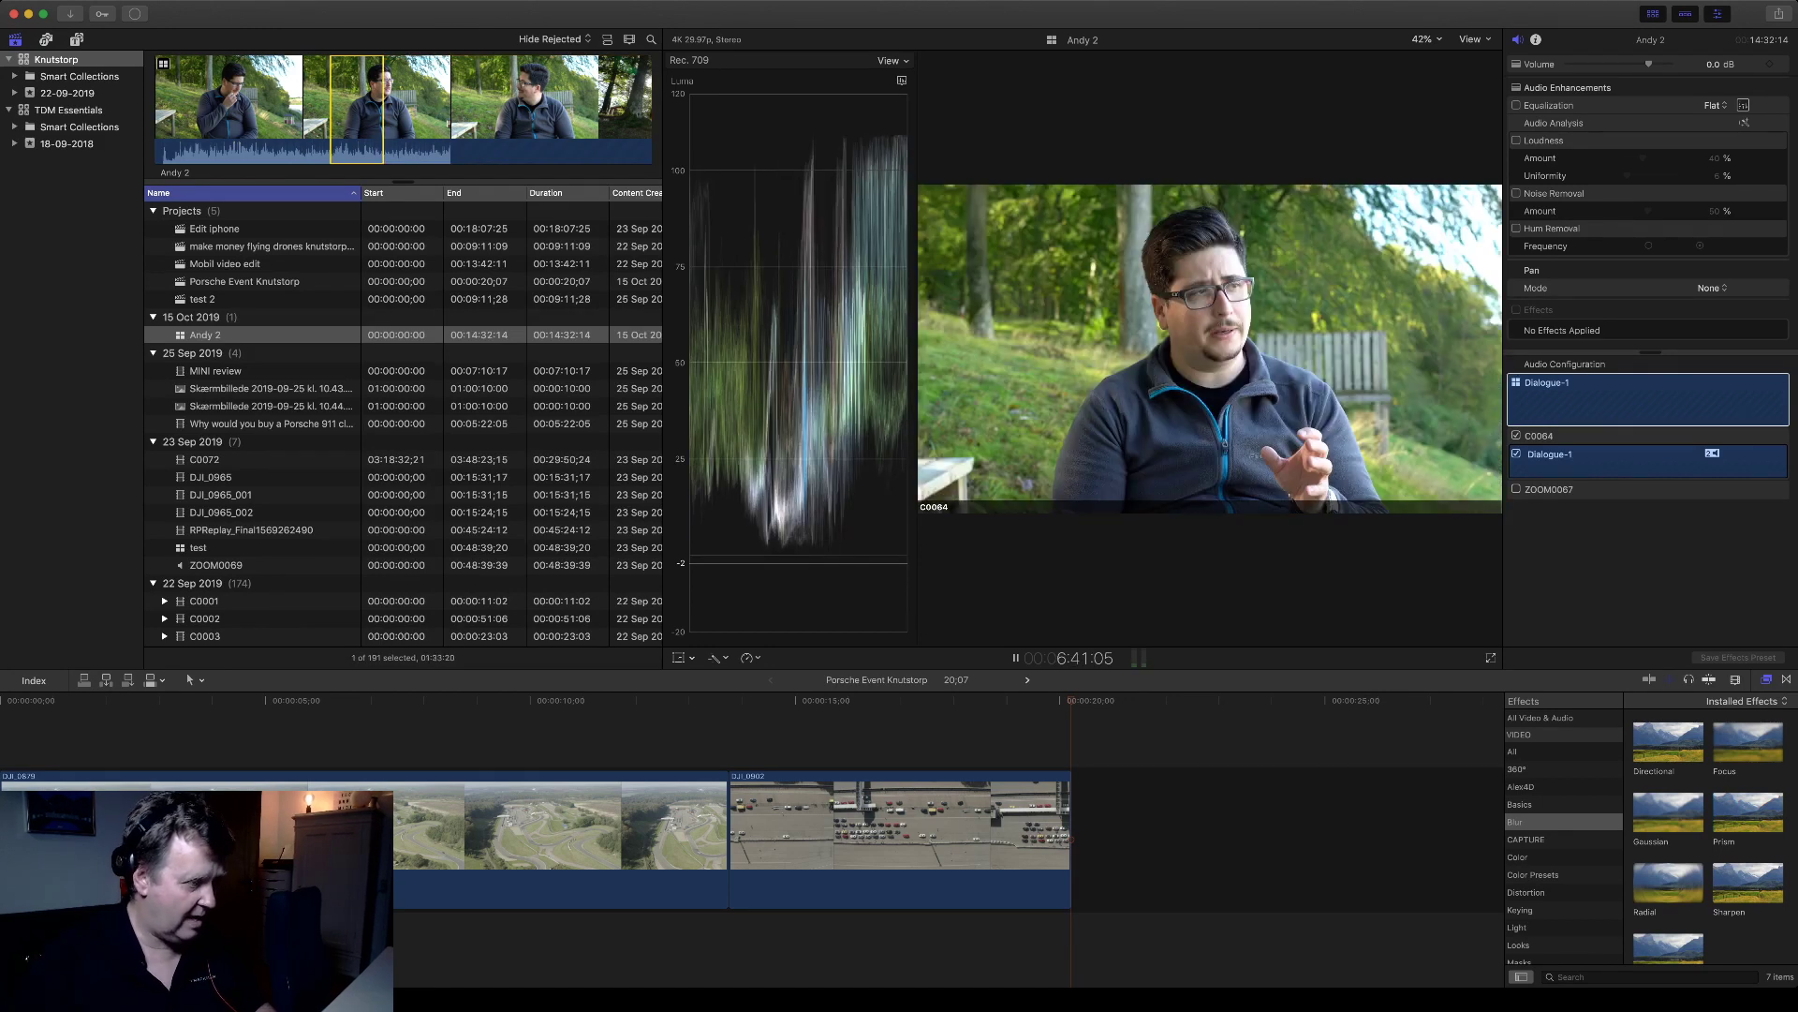
pyautogui.press('e')
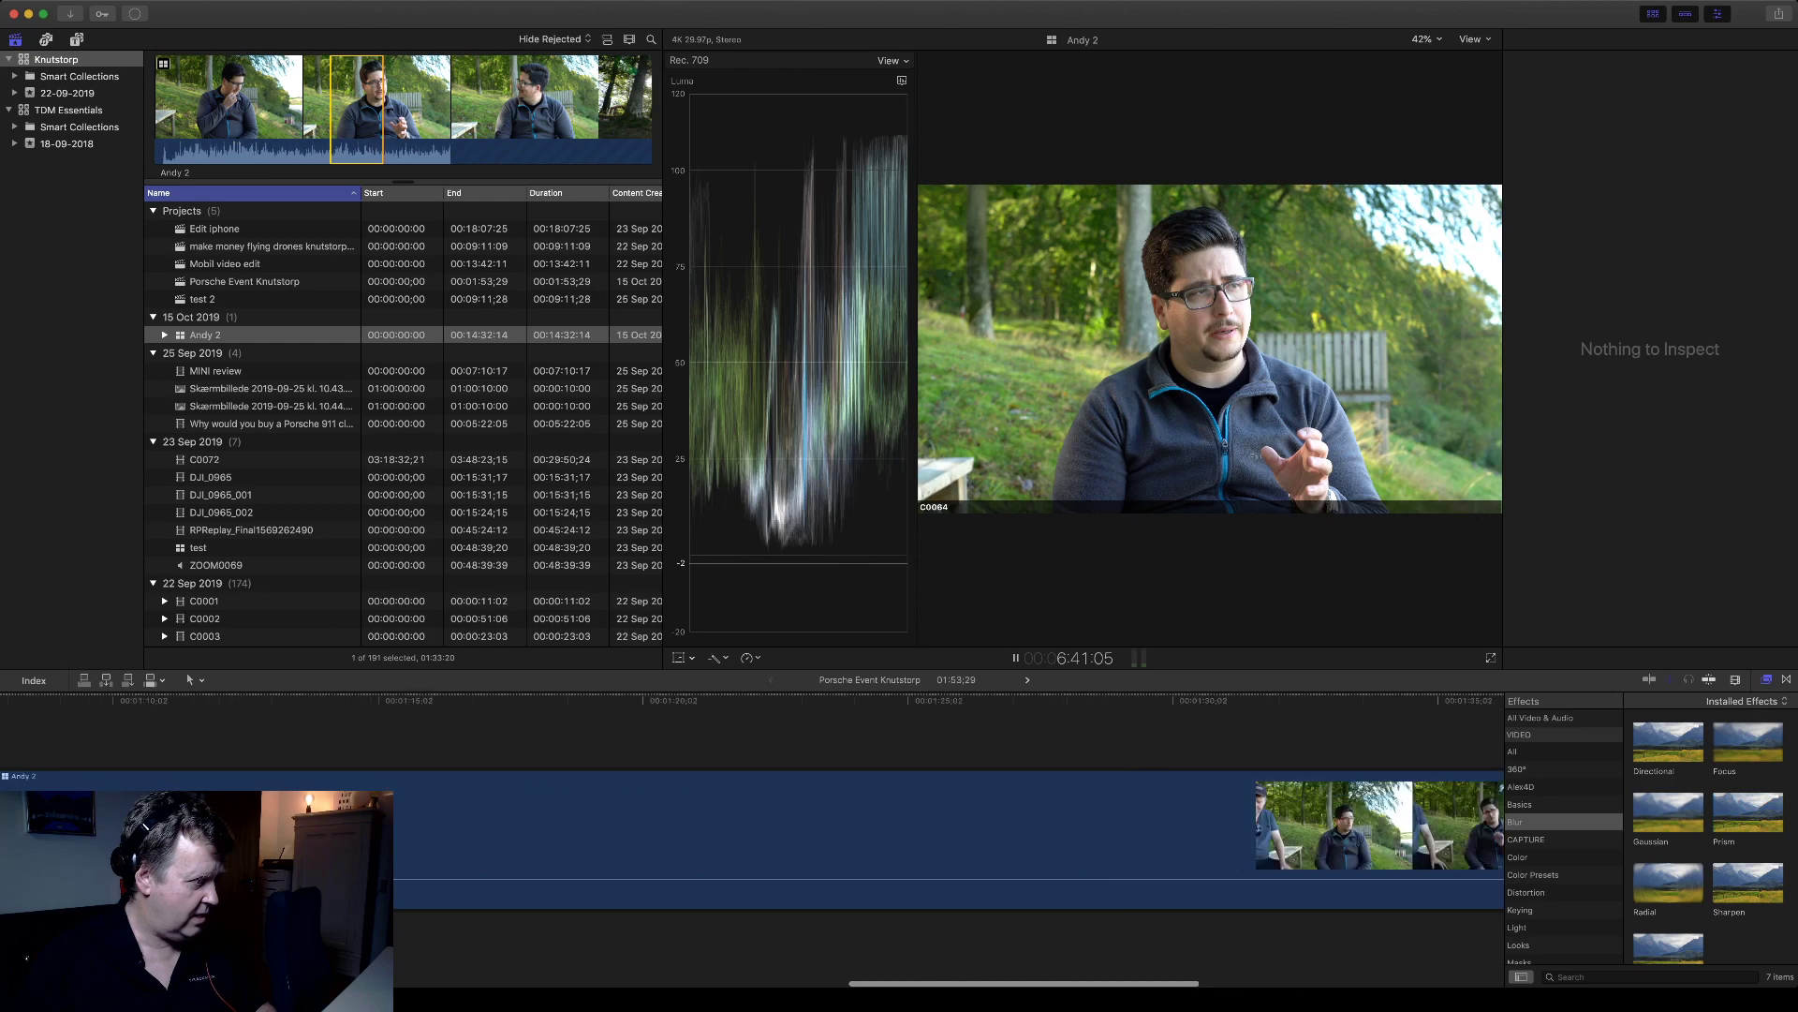
# - Examine the opening of the appended interview clip in the timeline at 28:01, 25:18 and 23:21
pyautogui.hscroll(-15, 937, 825)
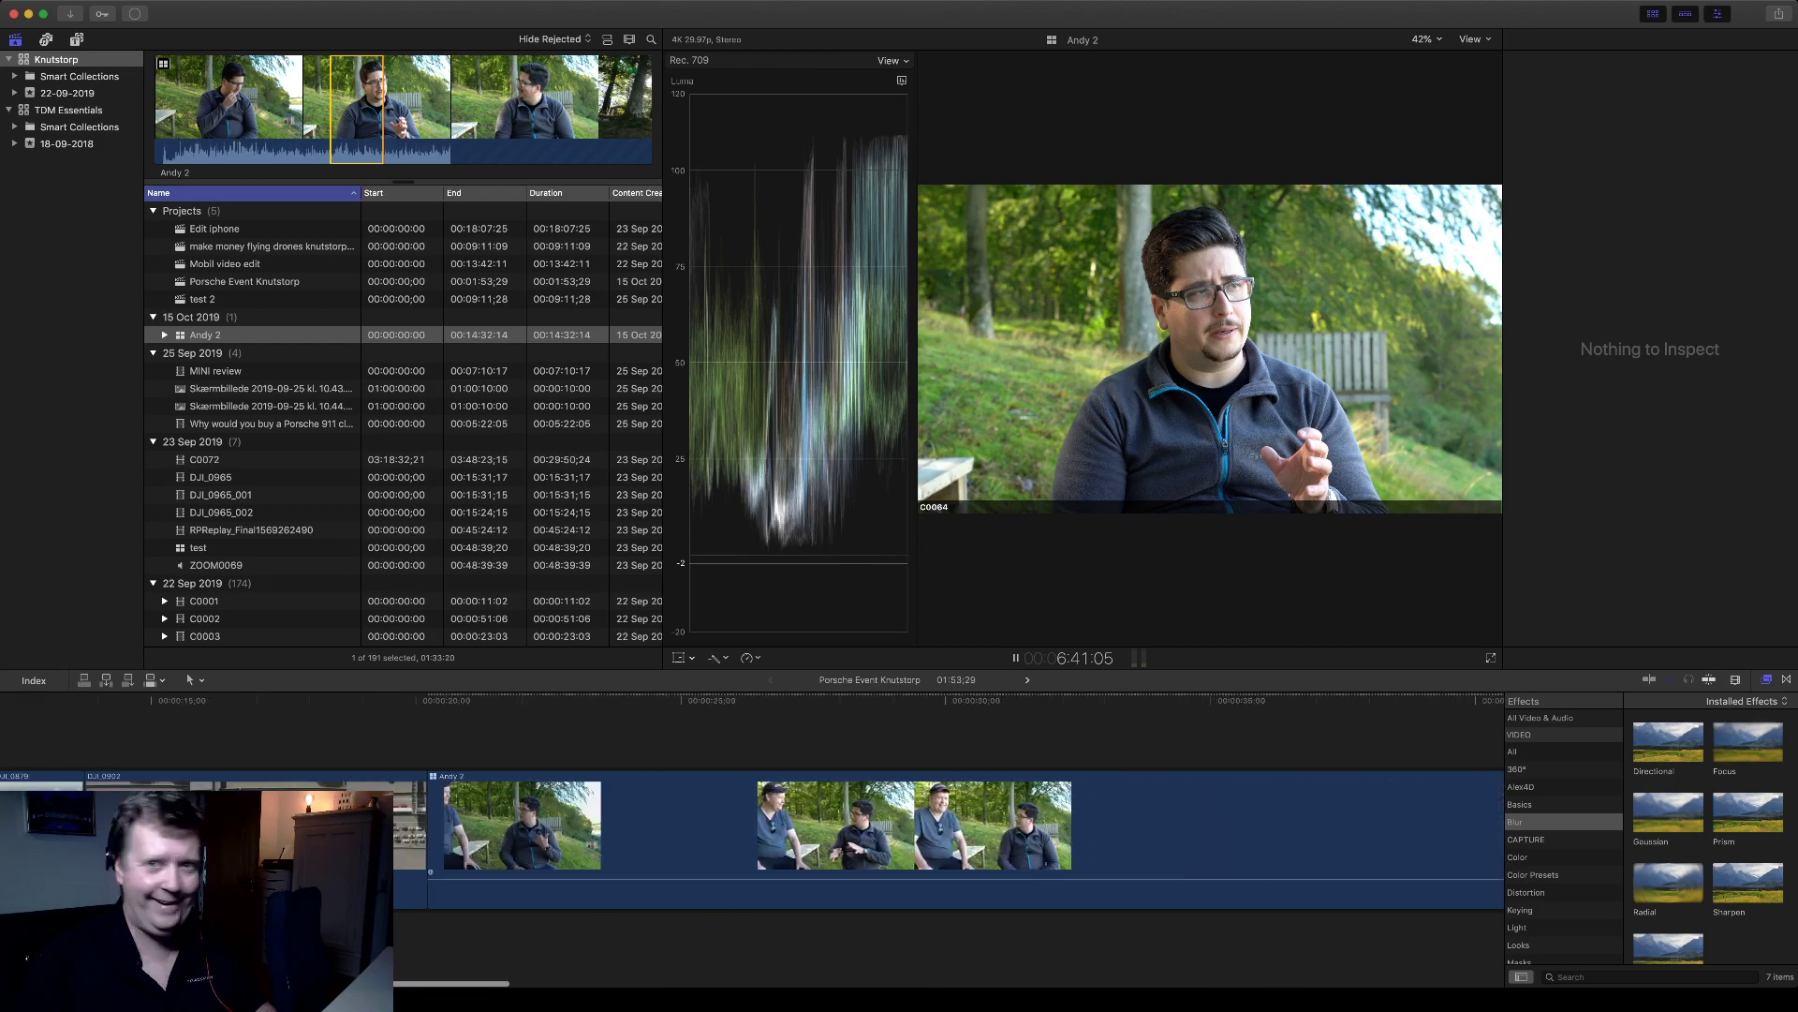
pyautogui.click(843, 827)
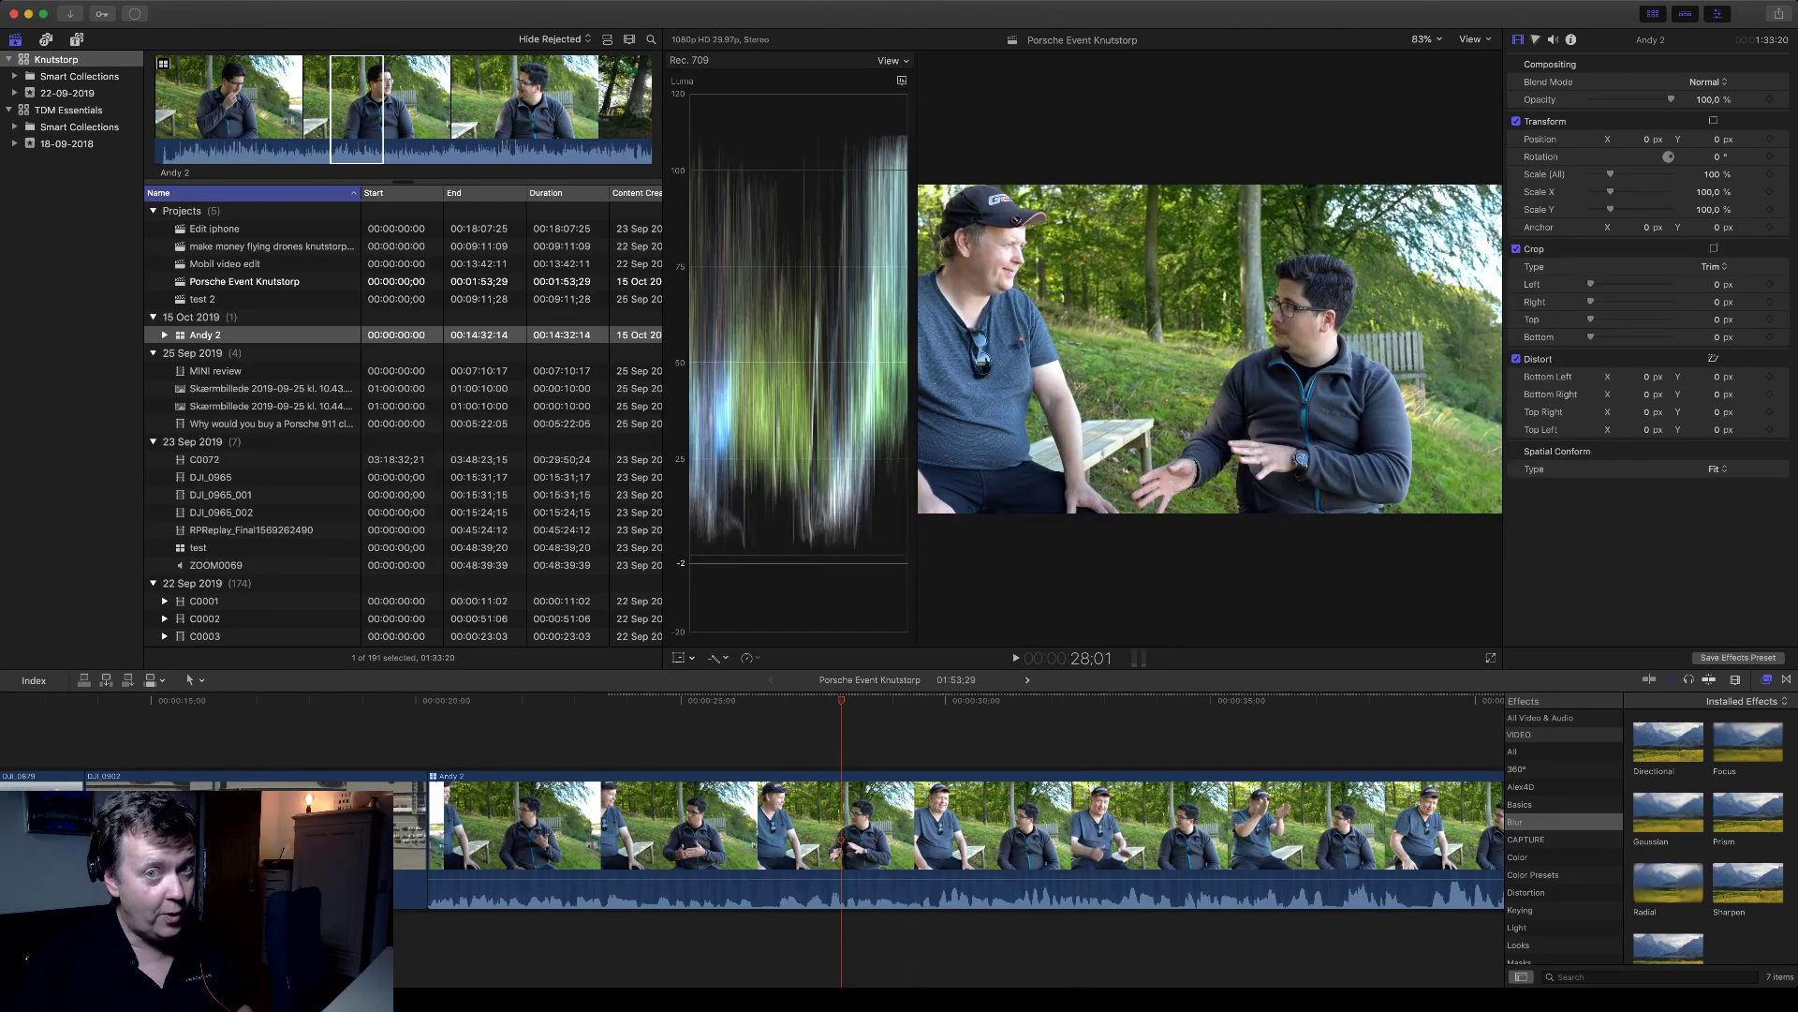
pyautogui.hscroll(-1, 937, 843)
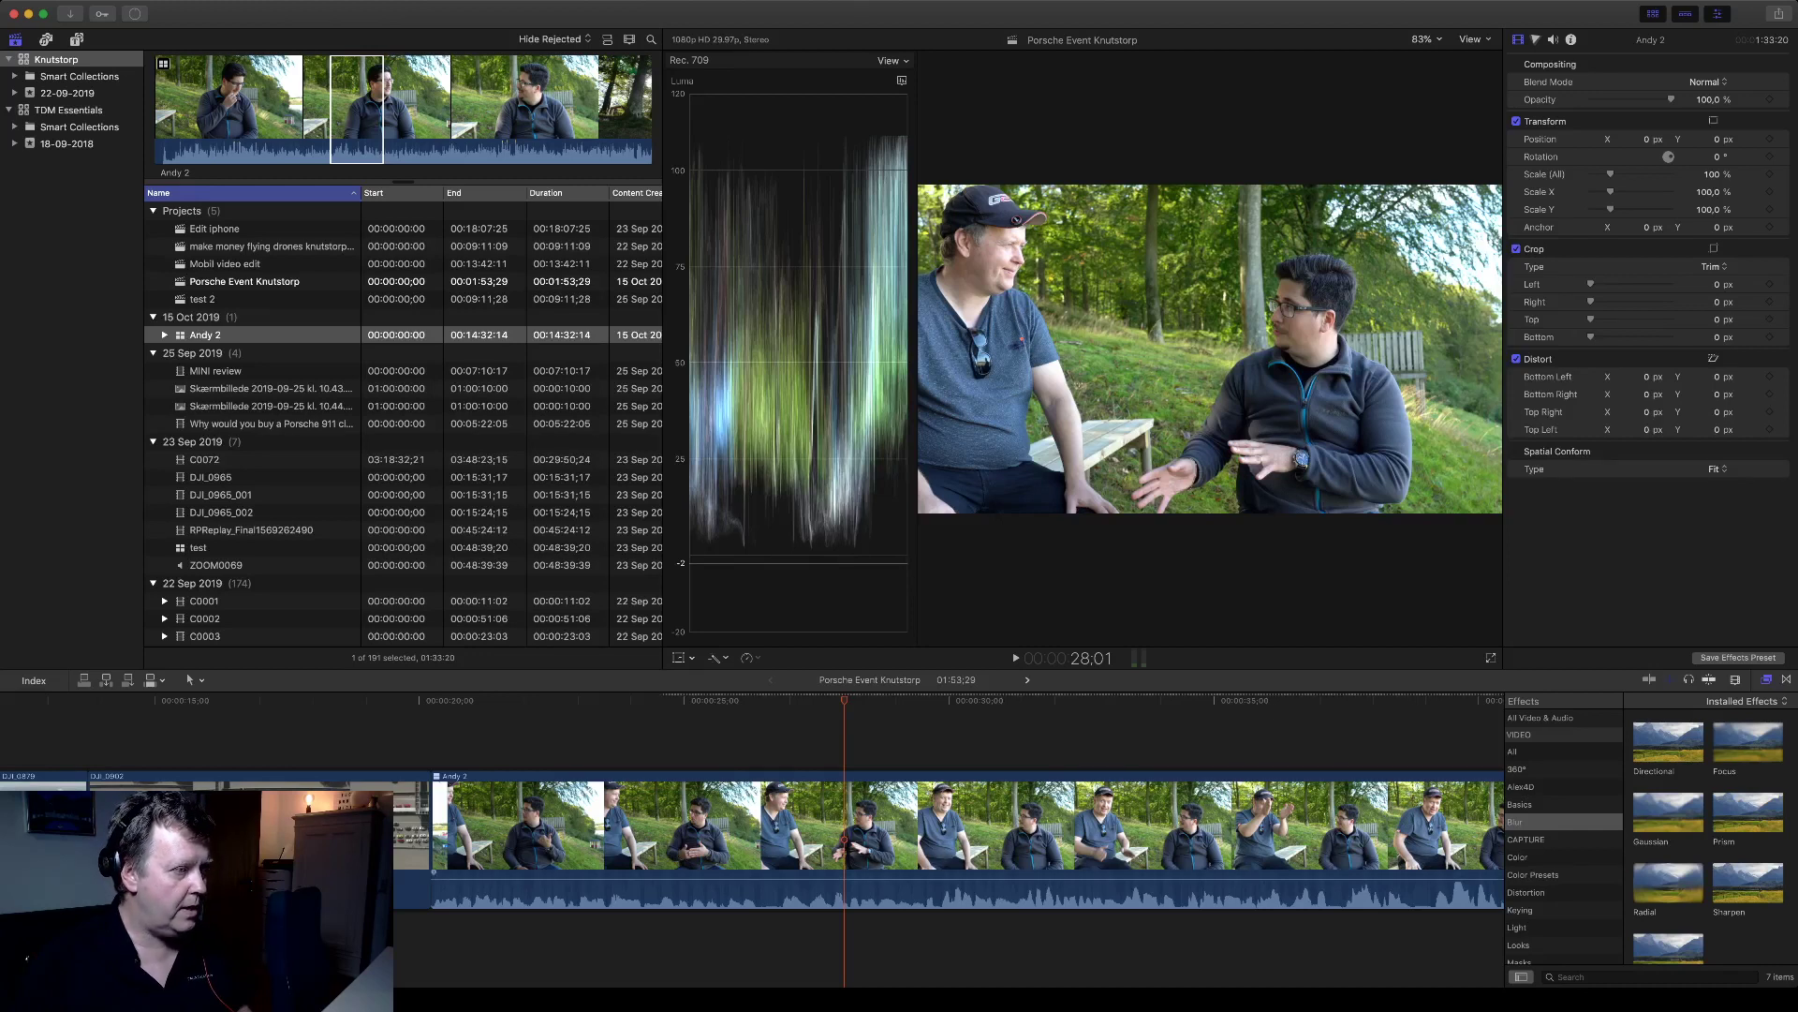
pyautogui.click(715, 701)
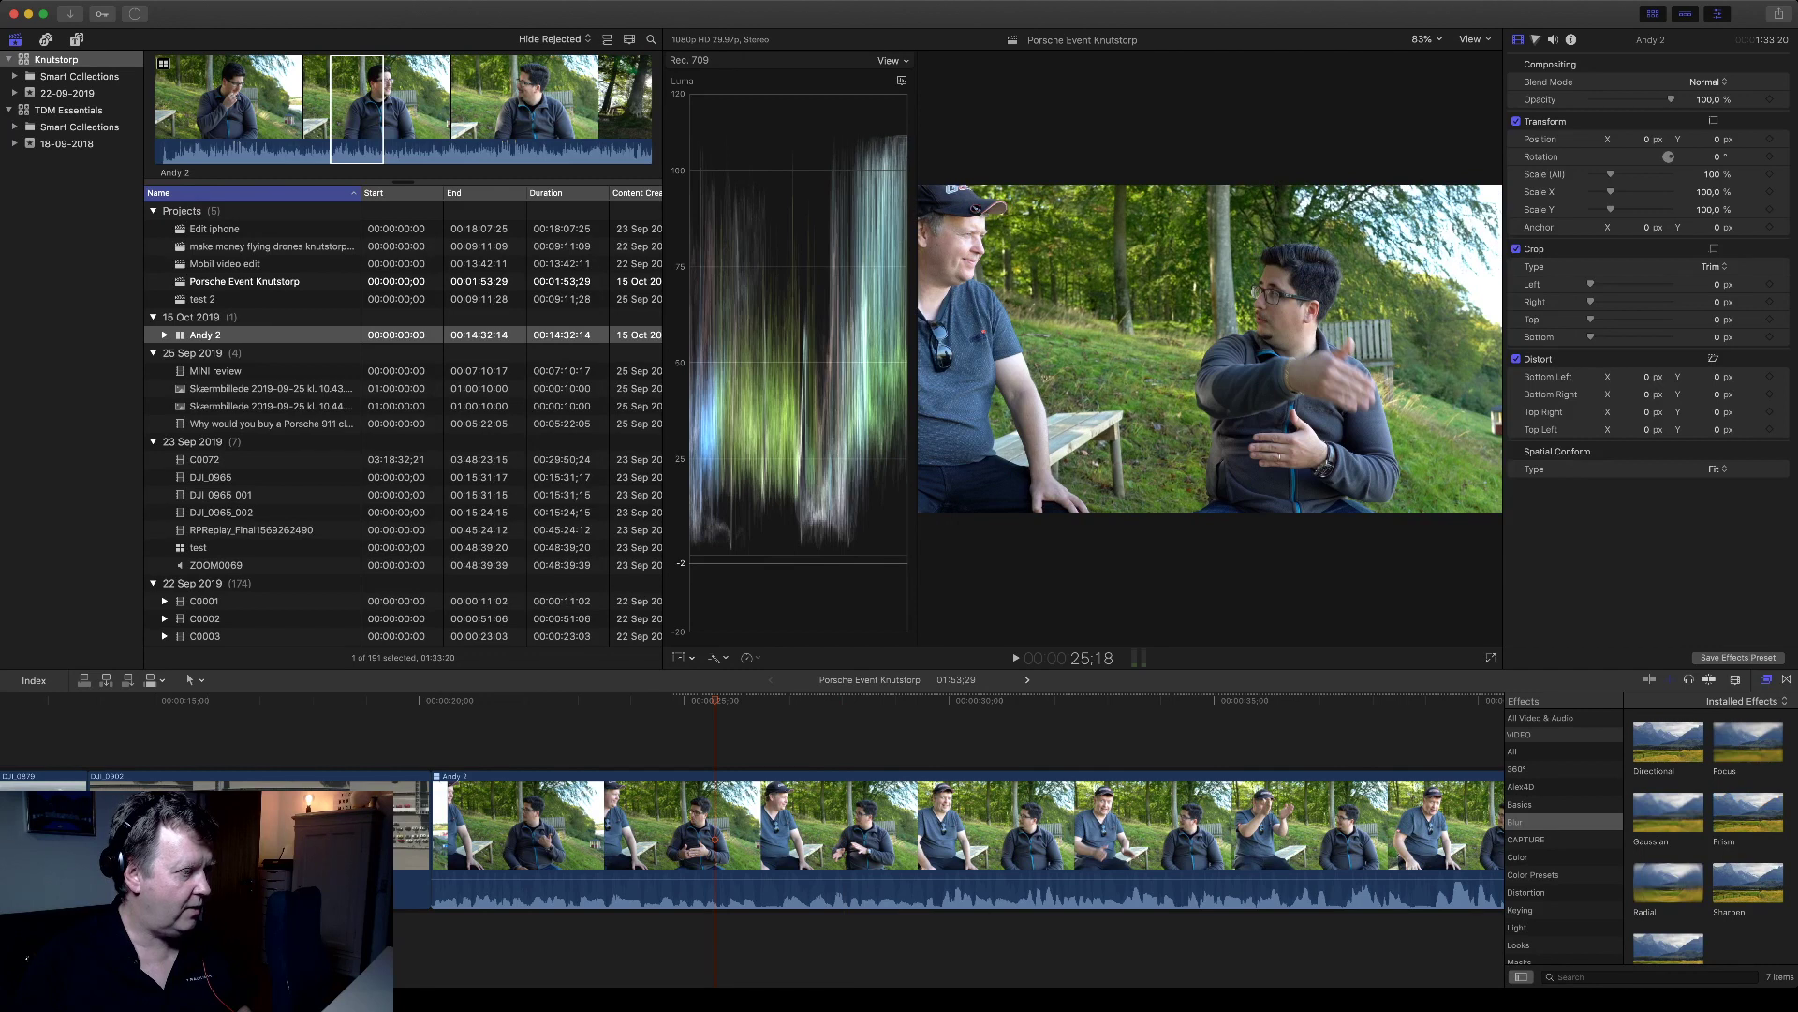
pyautogui.click(614, 701)
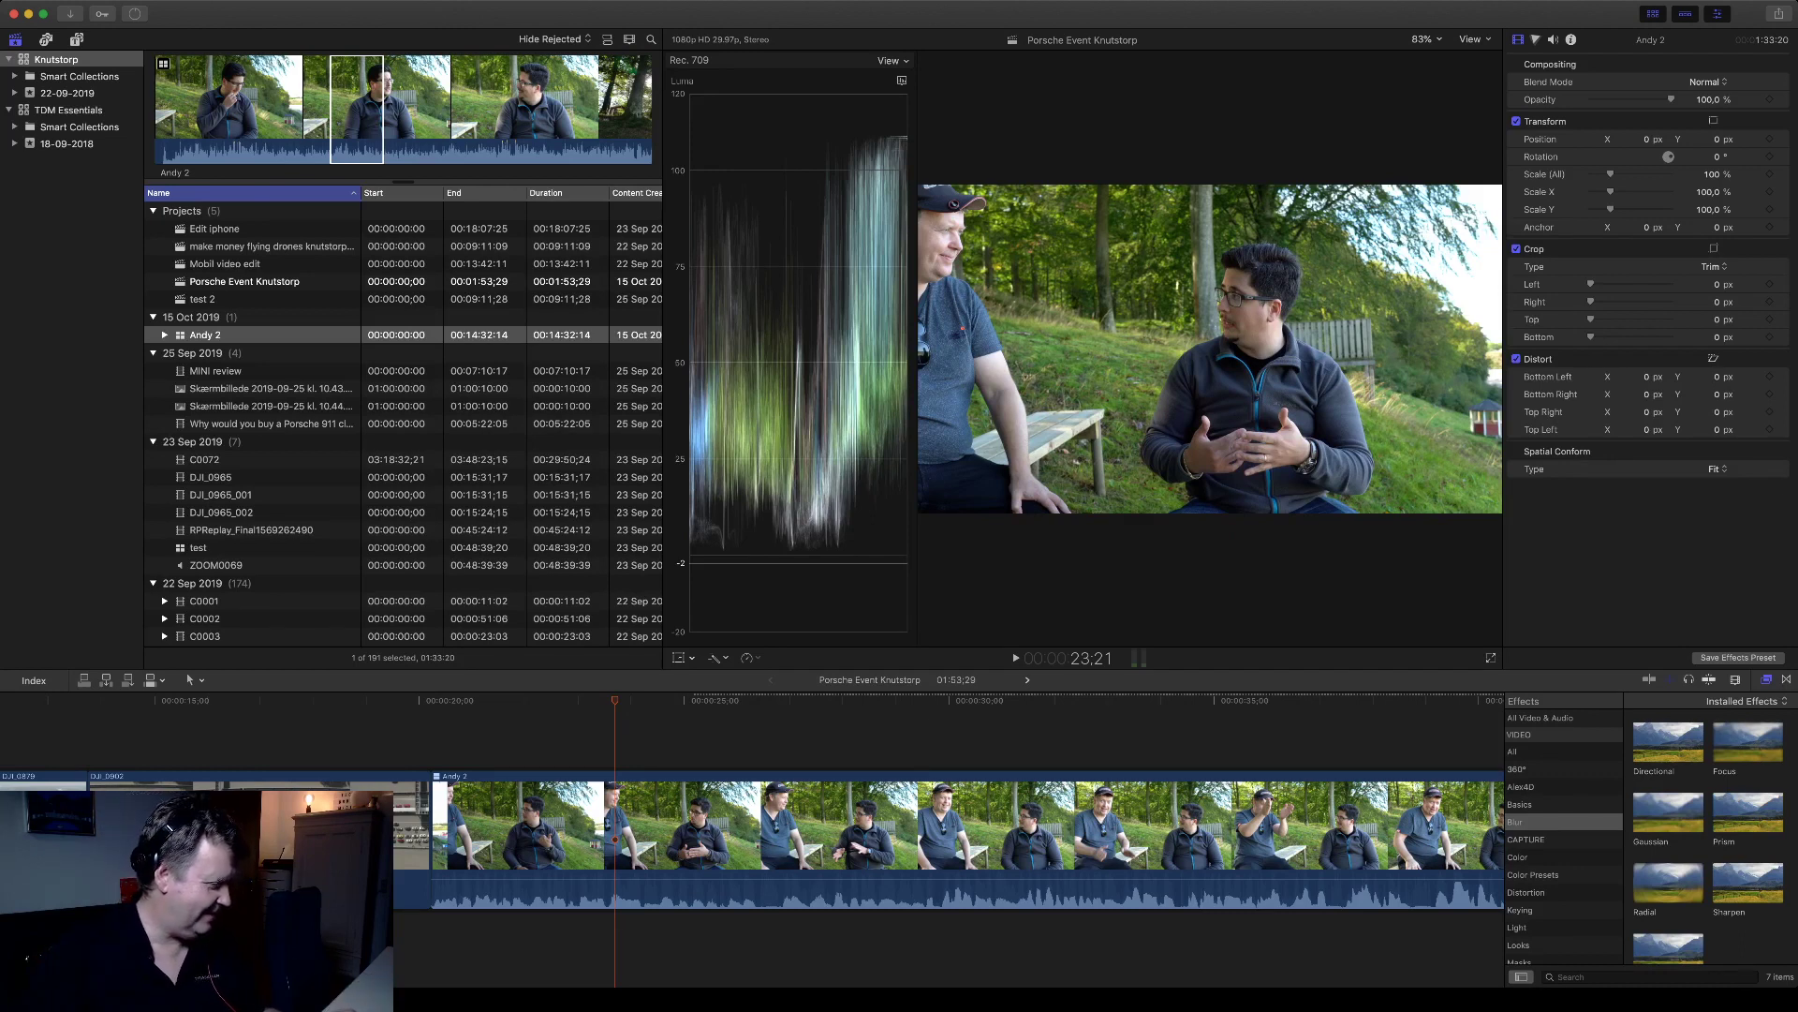
pyautogui.hscroll(2, 946, 833)
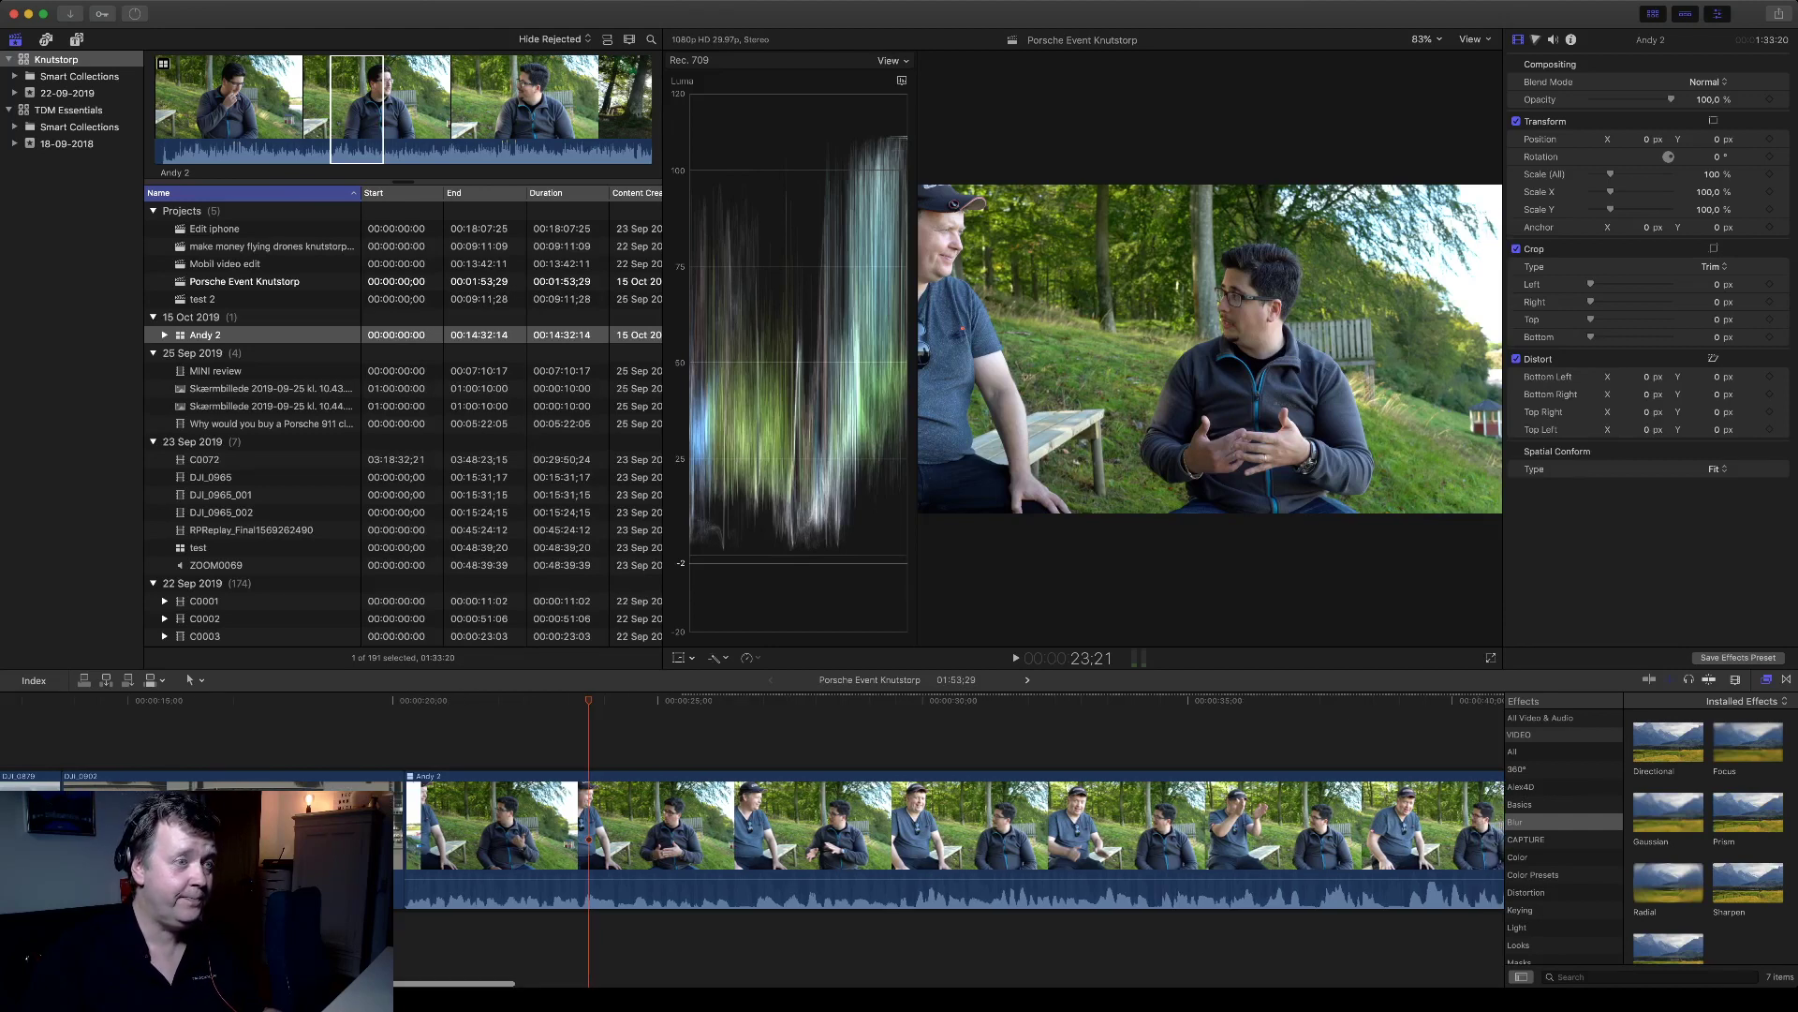